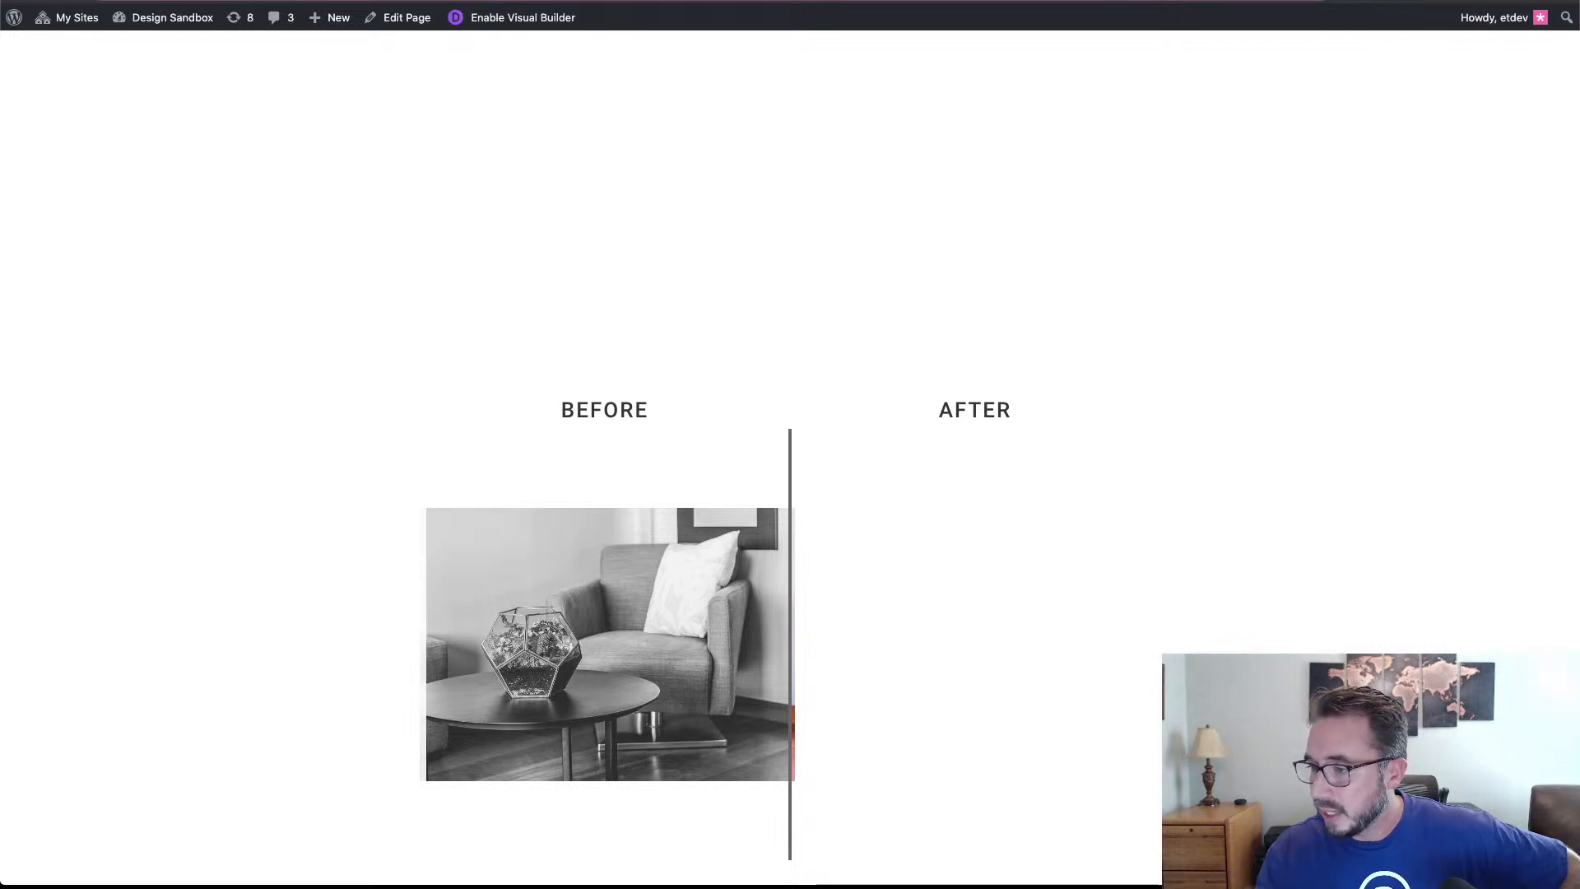
Examine how the living room photo changes from black-and-white to colour across the Before/After divider while scrolling.
{"action": "scroll", "coordinate": [1428, 209], "scroll_direction": "down", "scroll_amount": 1}
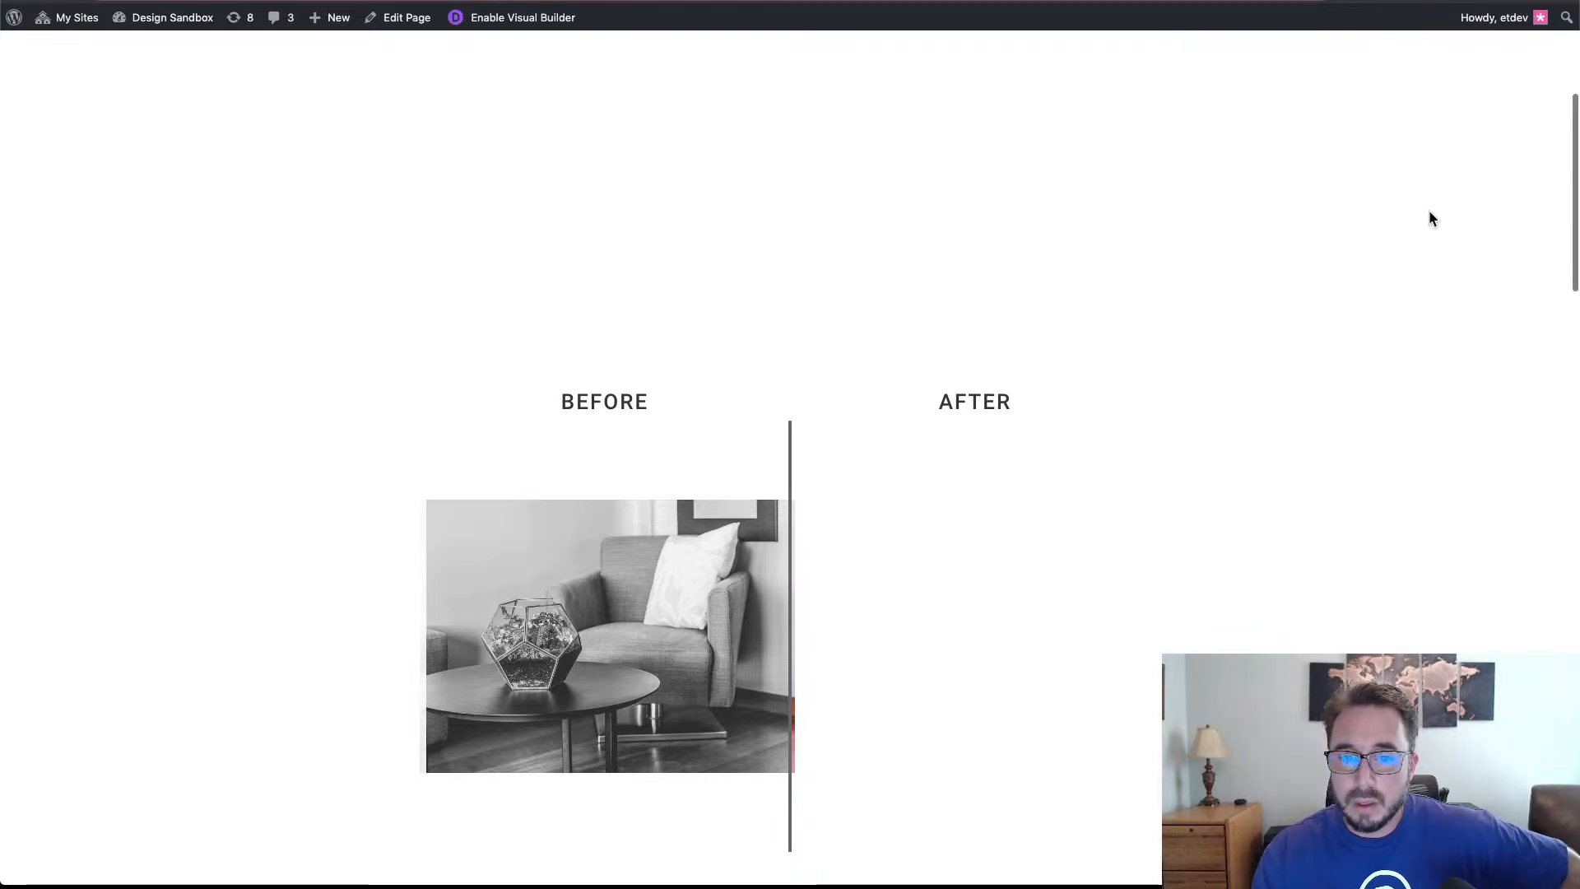
{"action": "scroll", "coordinate": [1428, 209], "scroll_direction": "up", "scroll_amount": 1}
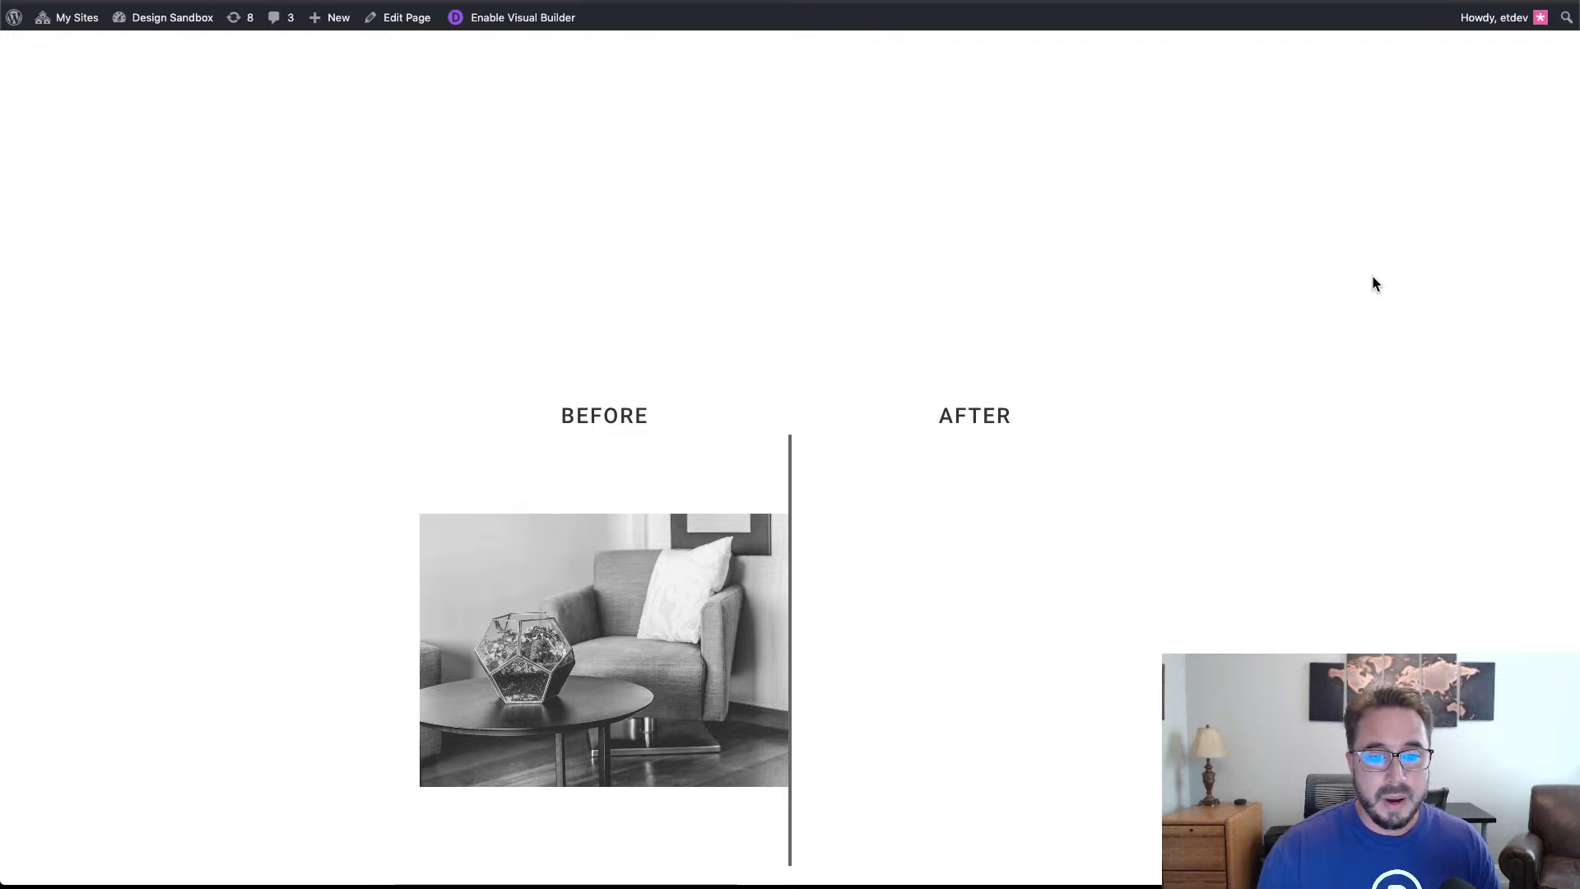
{"action": "scroll", "coordinate": [1327, 332], "scroll_direction": "up", "scroll_amount": 1}
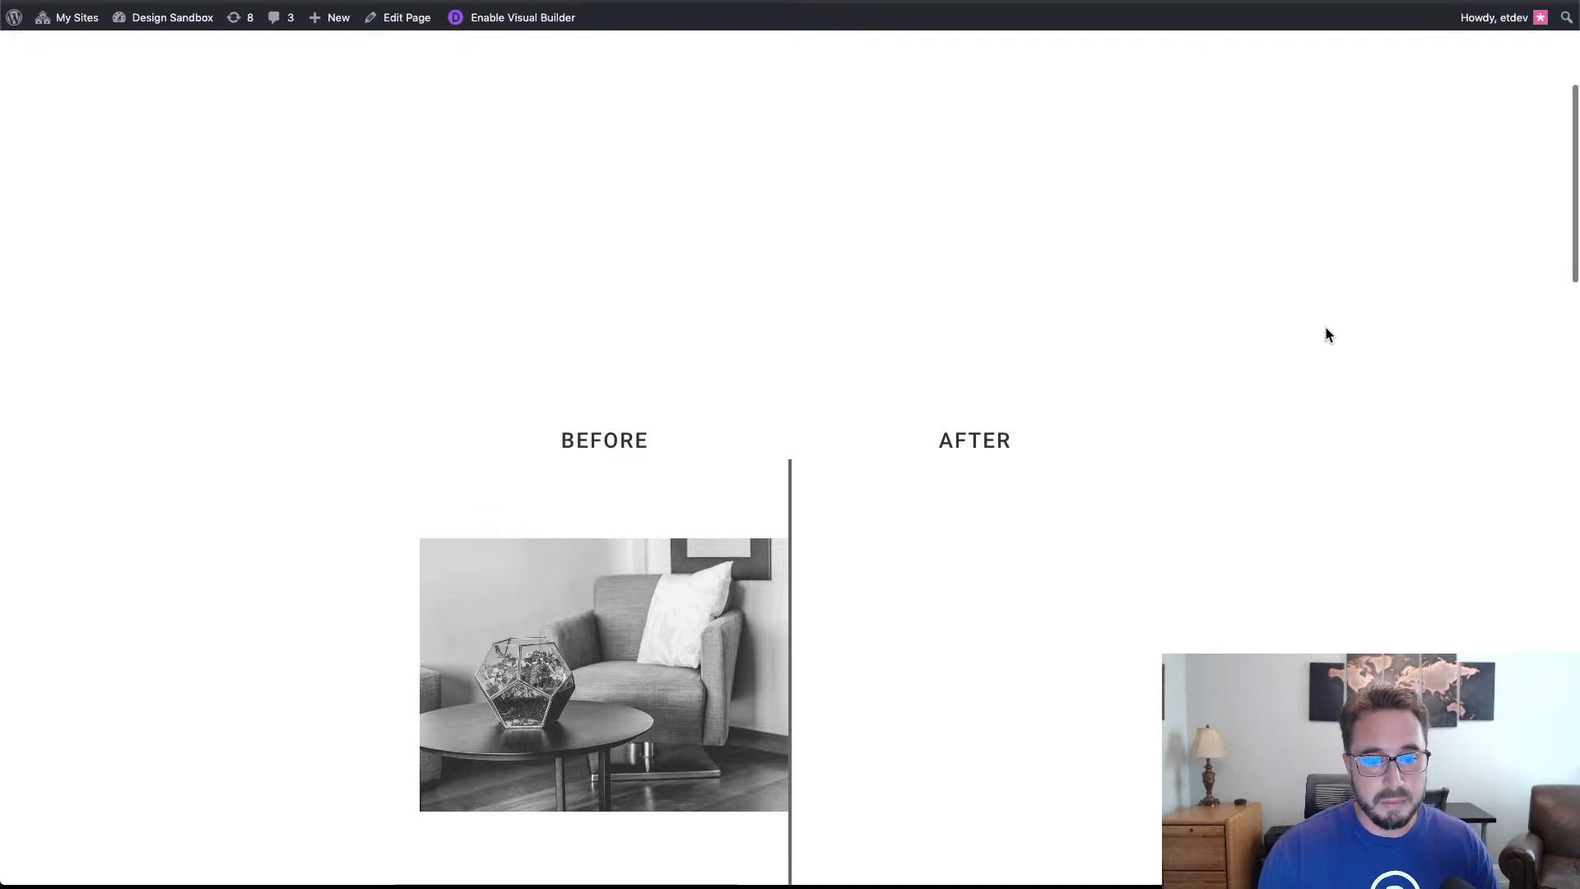
{"action": "scroll", "coordinate": [1327, 332], "scroll_direction": "down", "scroll_amount": 3}
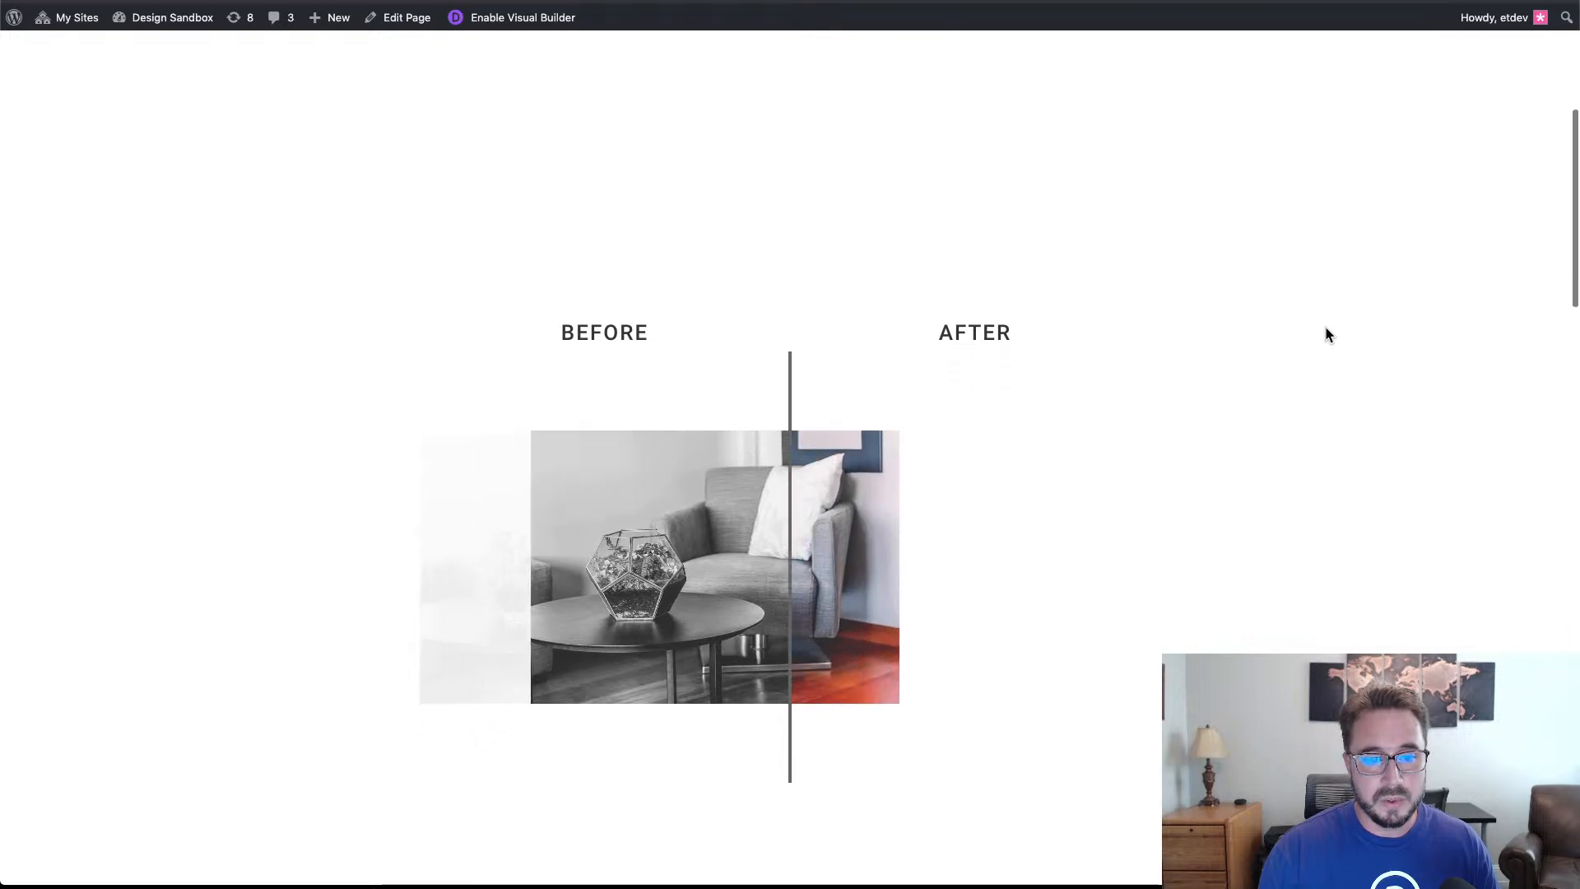
{"action": "scroll", "coordinate": [1325, 332], "scroll_direction": "down", "scroll_amount": 2}
{"action": "scroll", "coordinate": [1325, 332], "scroll_direction": "down", "scroll_amount": 3}
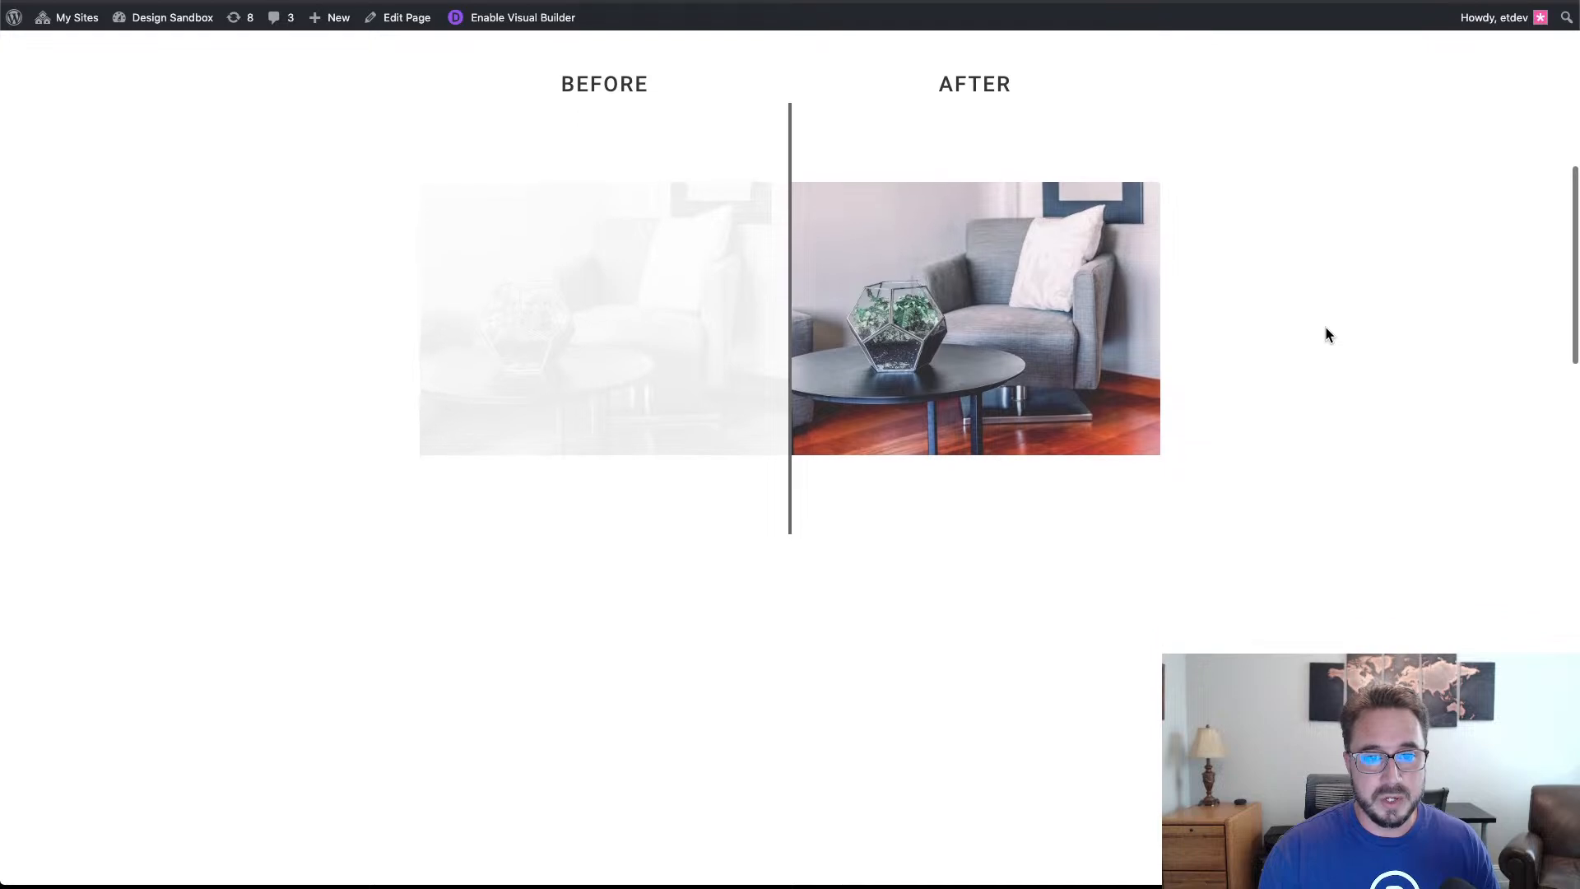
{"action": "scroll", "coordinate": [1325, 333], "scroll_direction": "up", "scroll_amount": 3}
{"action": "scroll", "coordinate": [1326, 329], "scroll_direction": "up", "scroll_amount": 3}
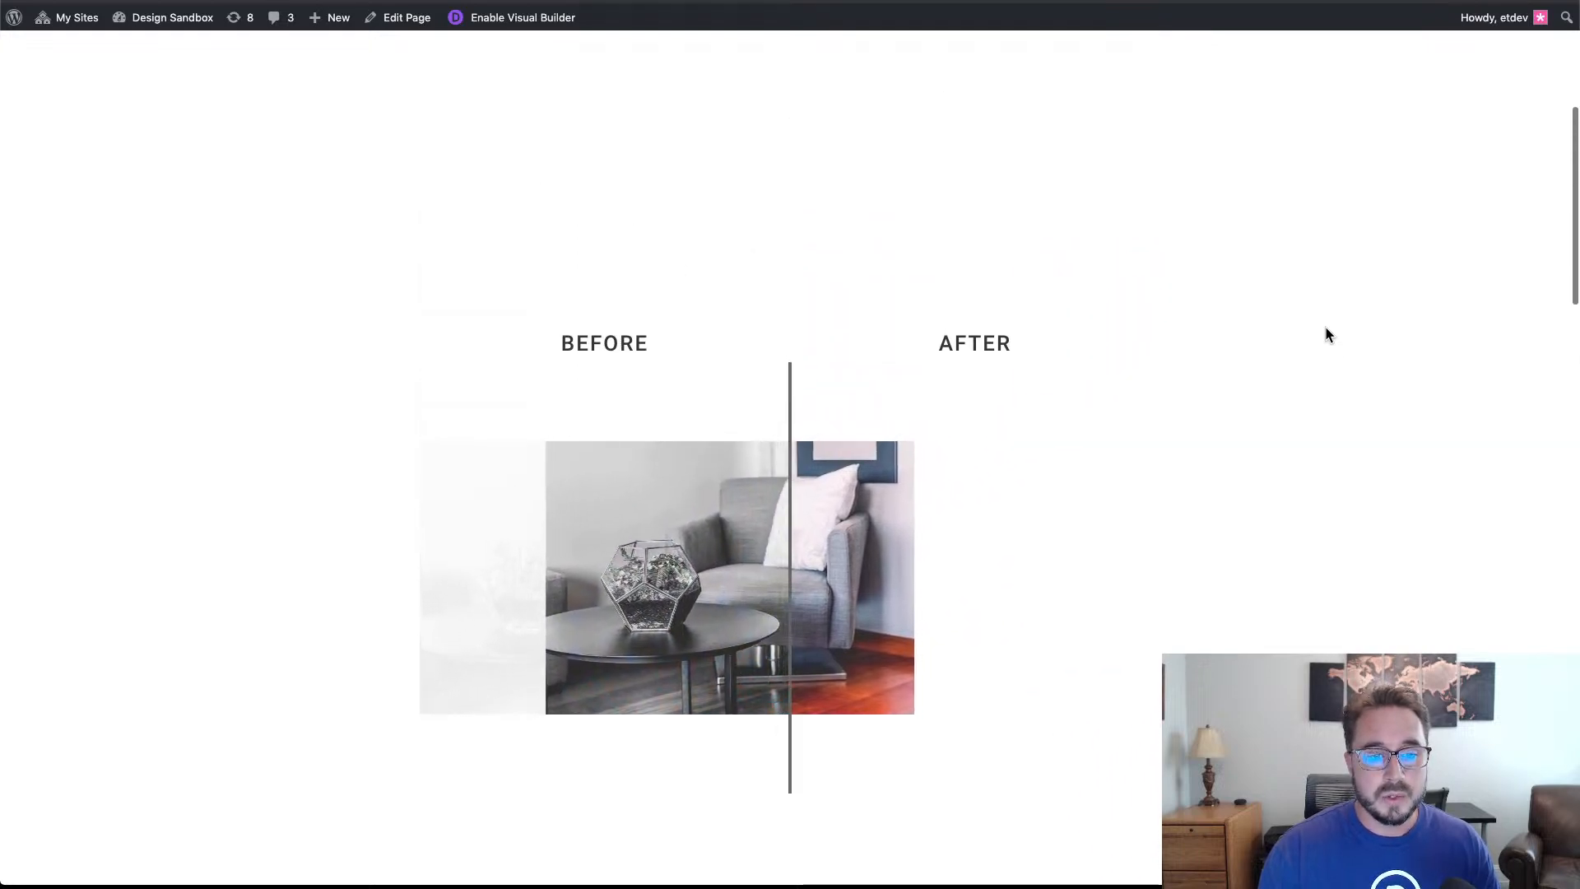
{"action": "scroll", "coordinate": [1326, 327], "scroll_direction": "down", "scroll_amount": 3}
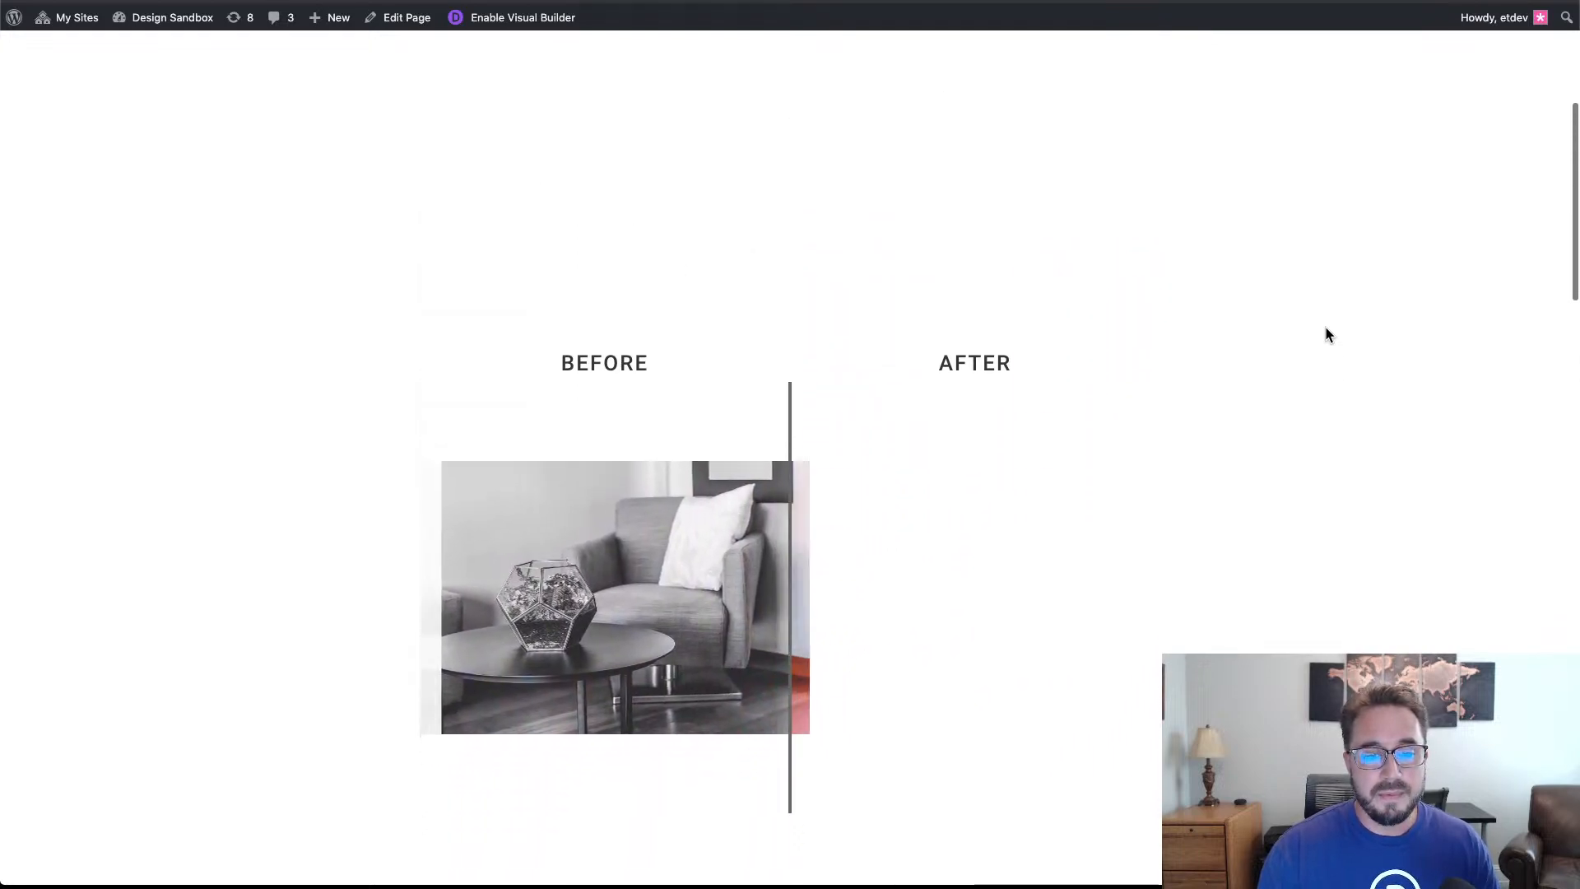
{"action": "scroll", "coordinate": [1326, 327], "scroll_direction": "down", "scroll_amount": 2}
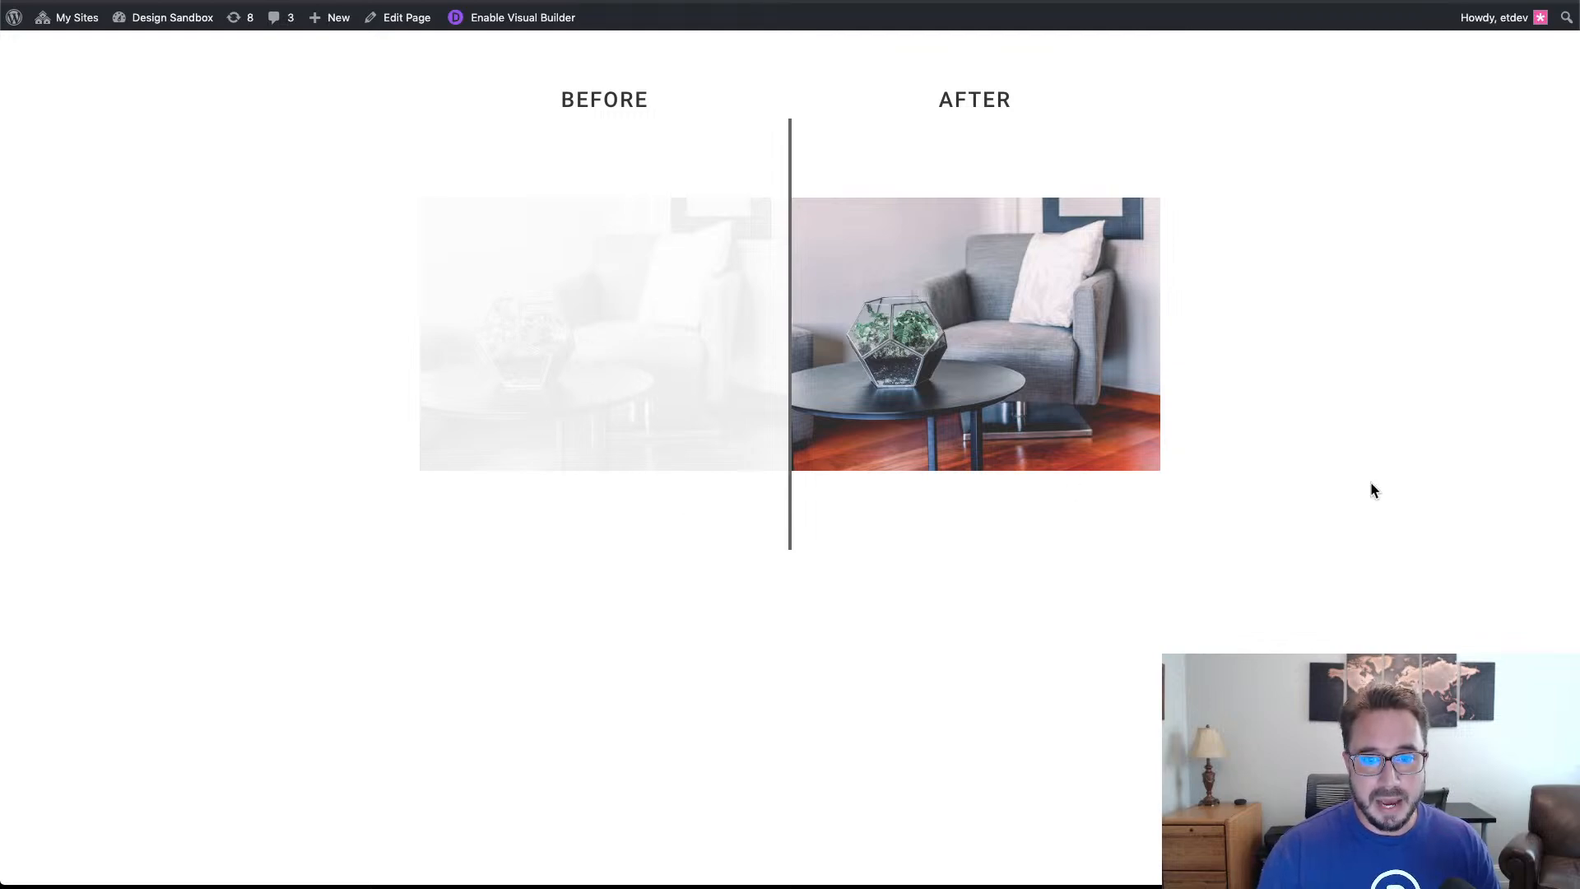
{"action": "scroll", "coordinate": [1370, 490], "scroll_direction": "up", "scroll_amount": 2}
{"action": "scroll", "coordinate": [1370, 489], "scroll_direction": "up", "scroll_amount": 3}
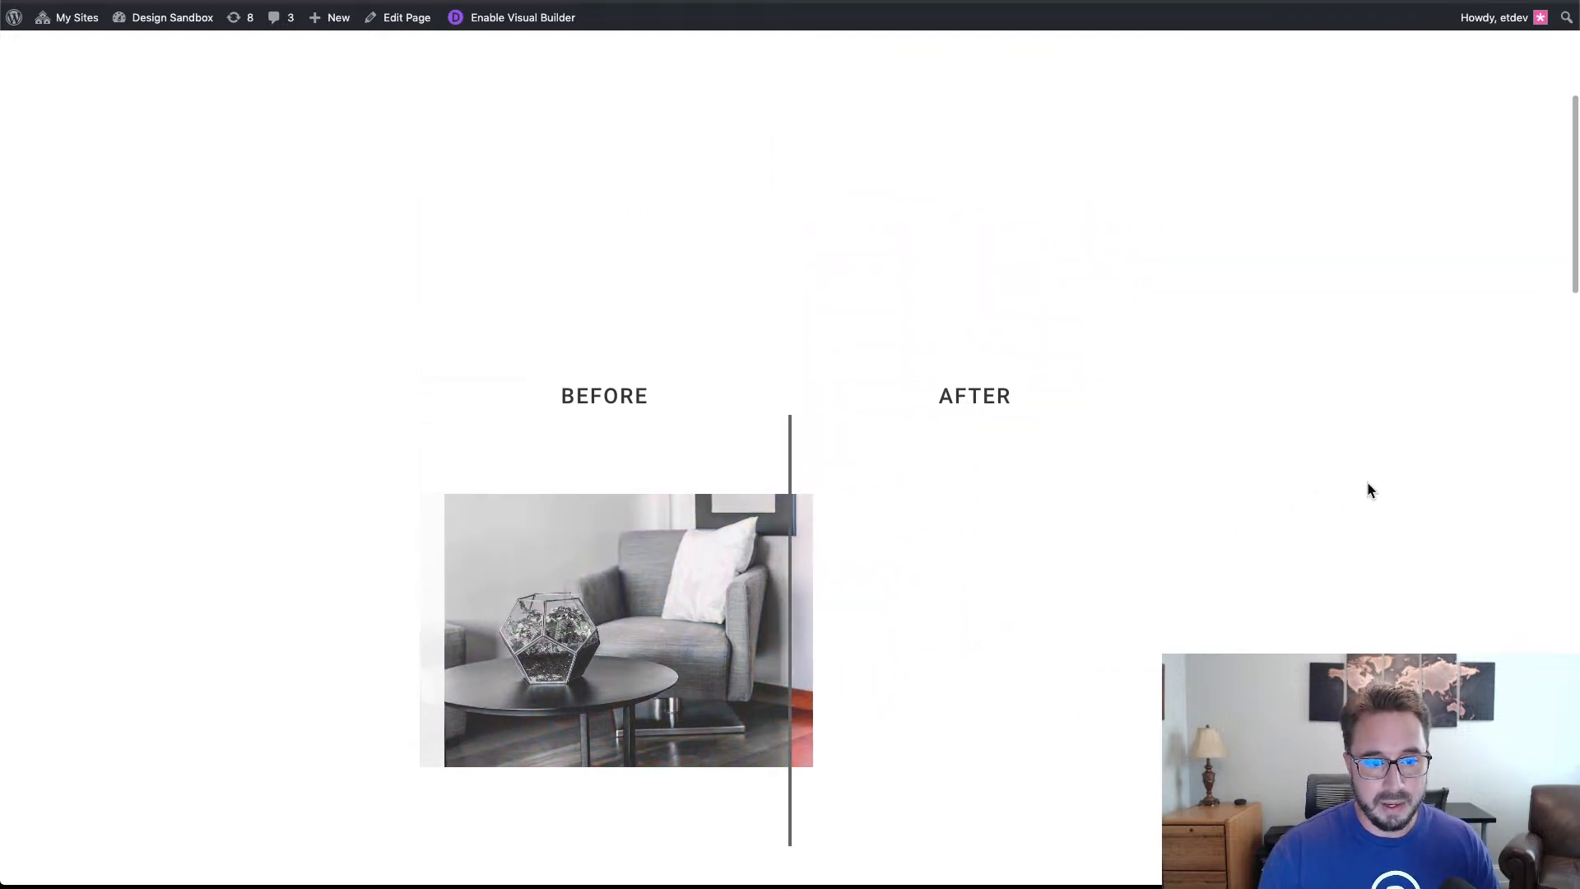
{"action": "scroll", "coordinate": [1369, 491], "scroll_direction": "down", "scroll_amount": 5}
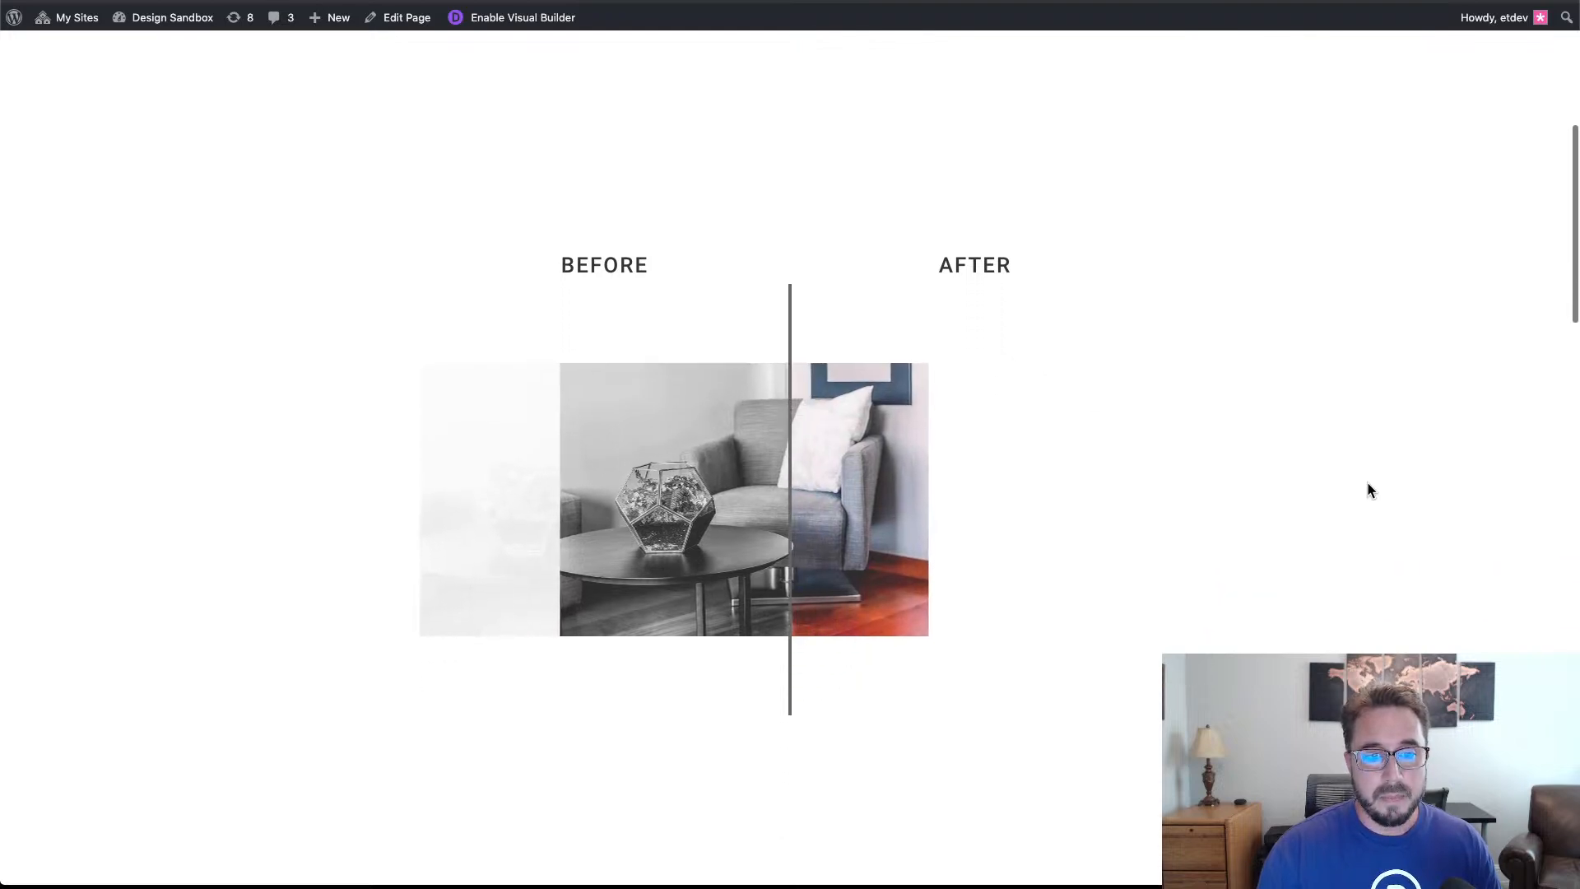
Examine the scroll transition of the Design Agency laptop mockup across the Before/After divider.
{"action": "scroll", "coordinate": [1369, 489], "scroll_direction": "down", "scroll_amount": 5}
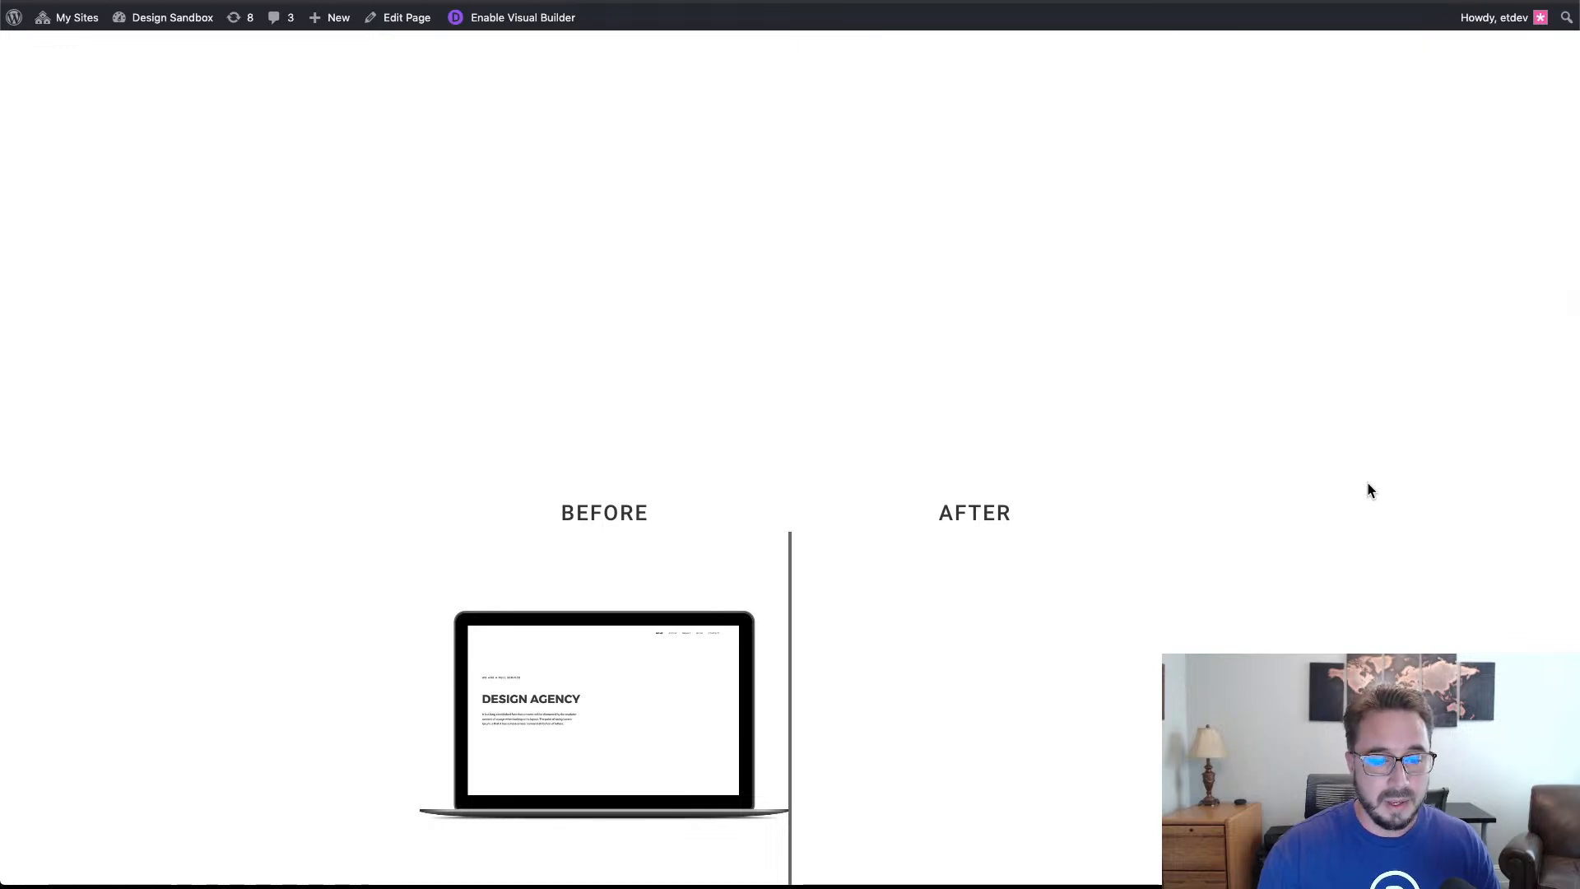
{"action": "scroll", "coordinate": [1369, 489], "scroll_direction": "down", "scroll_amount": 1}
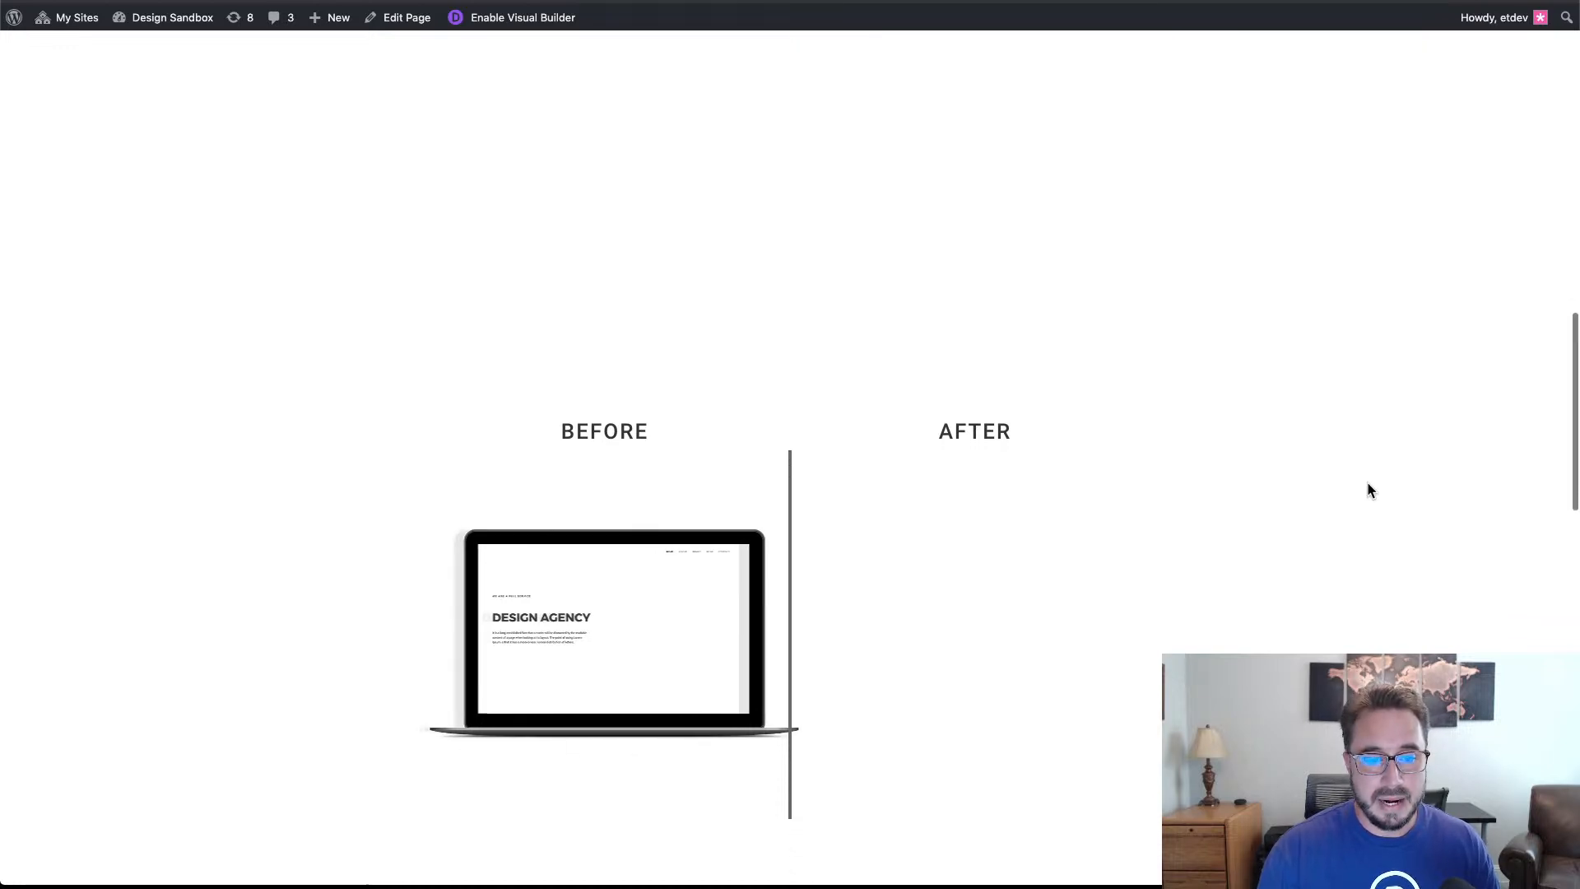
{"action": "scroll", "coordinate": [1370, 490], "scroll_direction": "down", "scroll_amount": 1}
{"action": "scroll", "coordinate": [1370, 489], "scroll_direction": "down", "scroll_amount": 5}
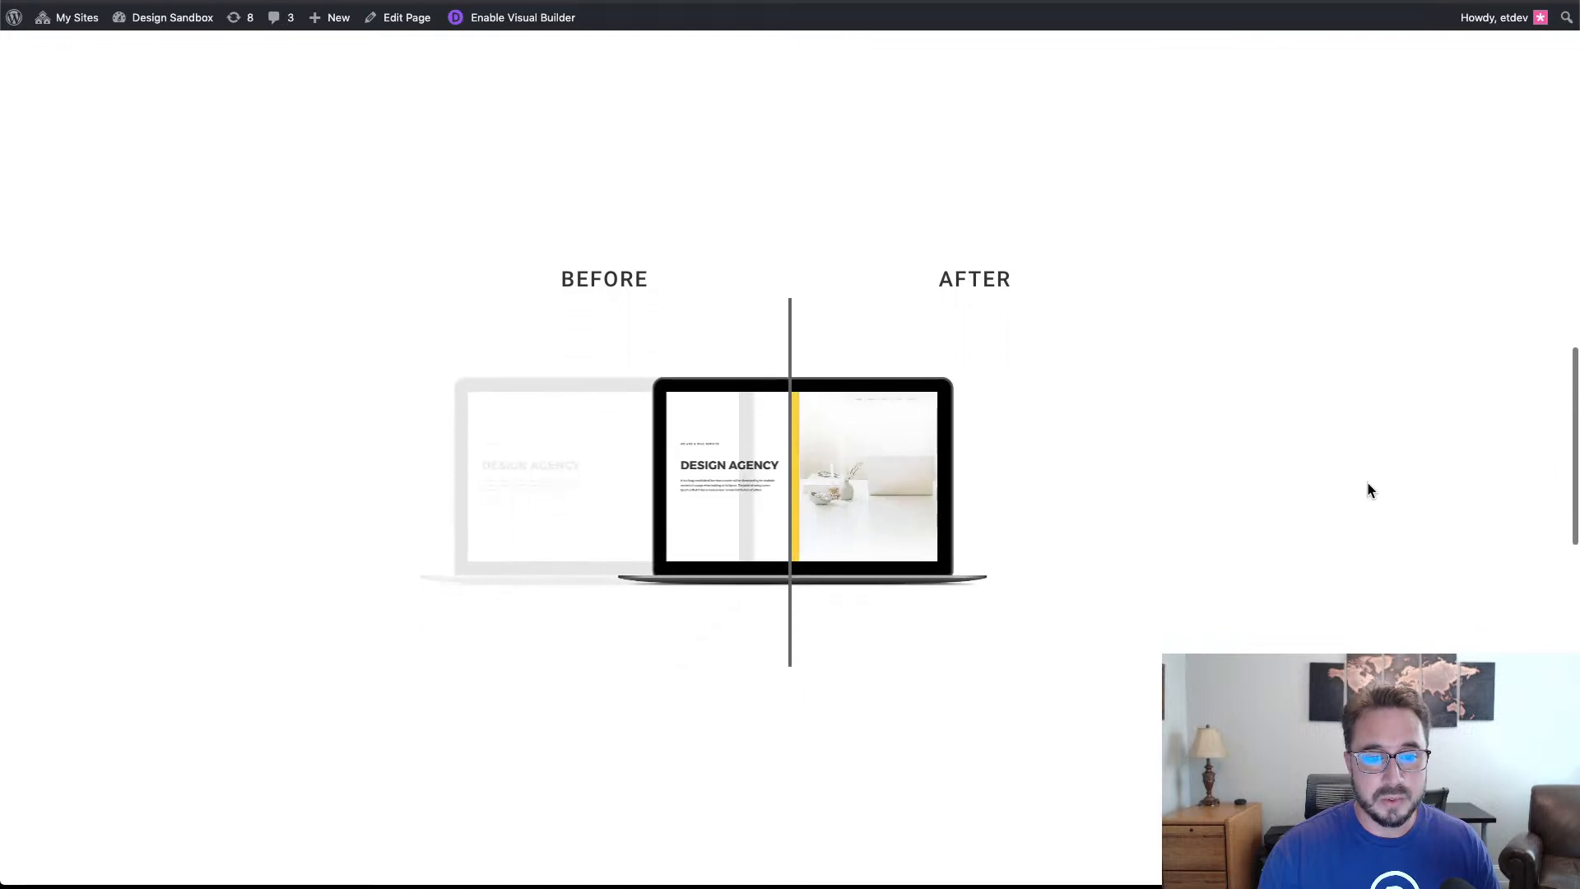
{"action": "scroll", "coordinate": [1369, 489], "scroll_direction": "down", "scroll_amount": 1}
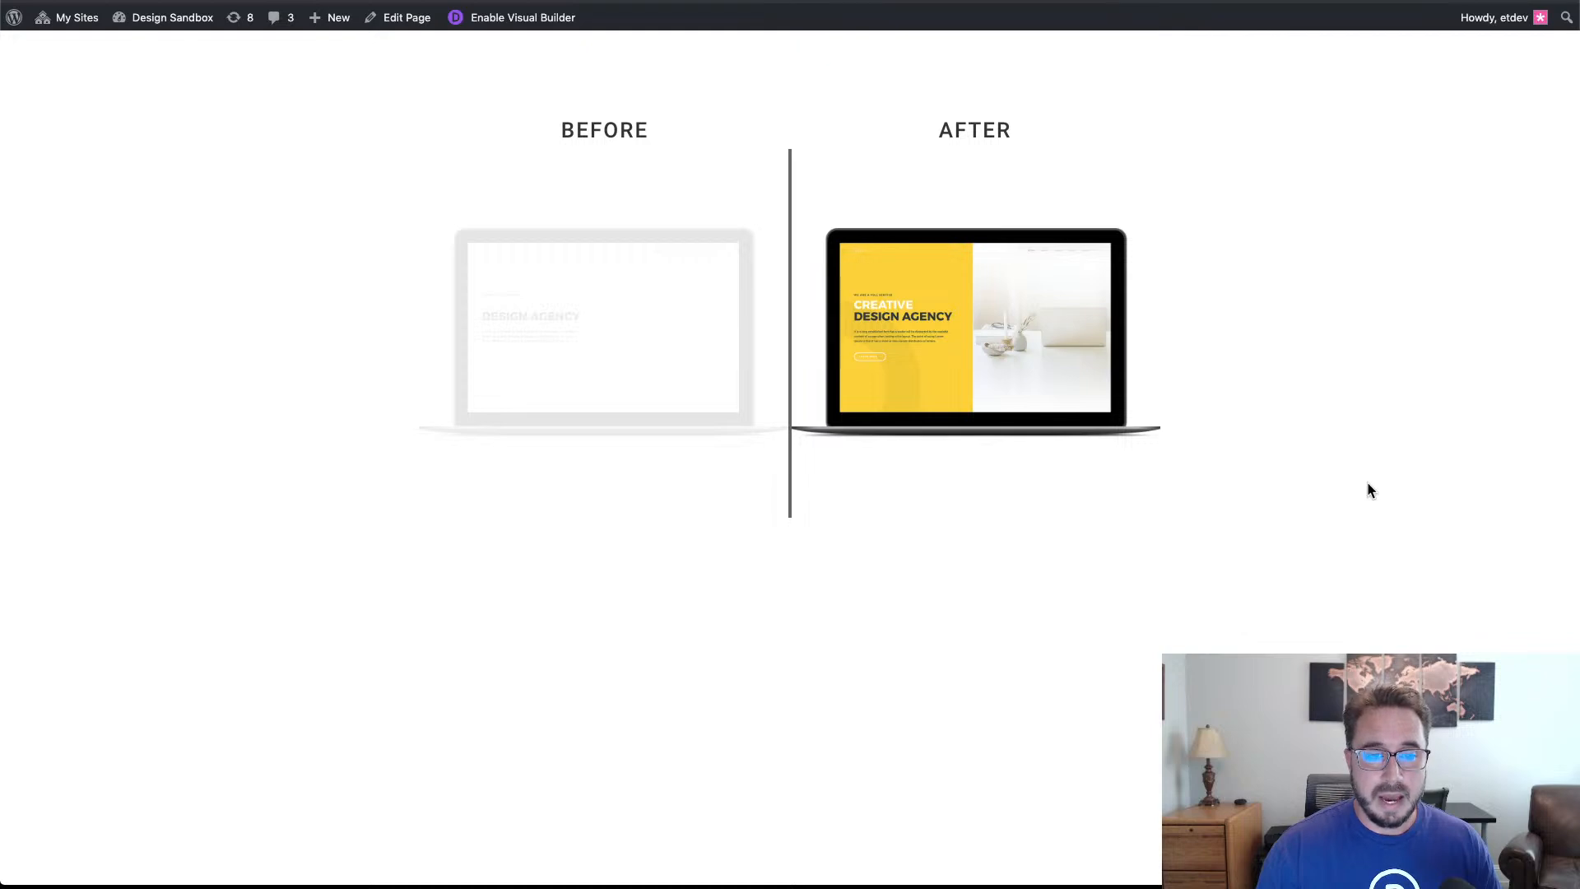
{"action": "scroll", "coordinate": [1369, 490], "scroll_direction": "down", "scroll_amount": 1}
{"action": "scroll", "coordinate": [1370, 489], "scroll_direction": "up", "scroll_amount": 4}
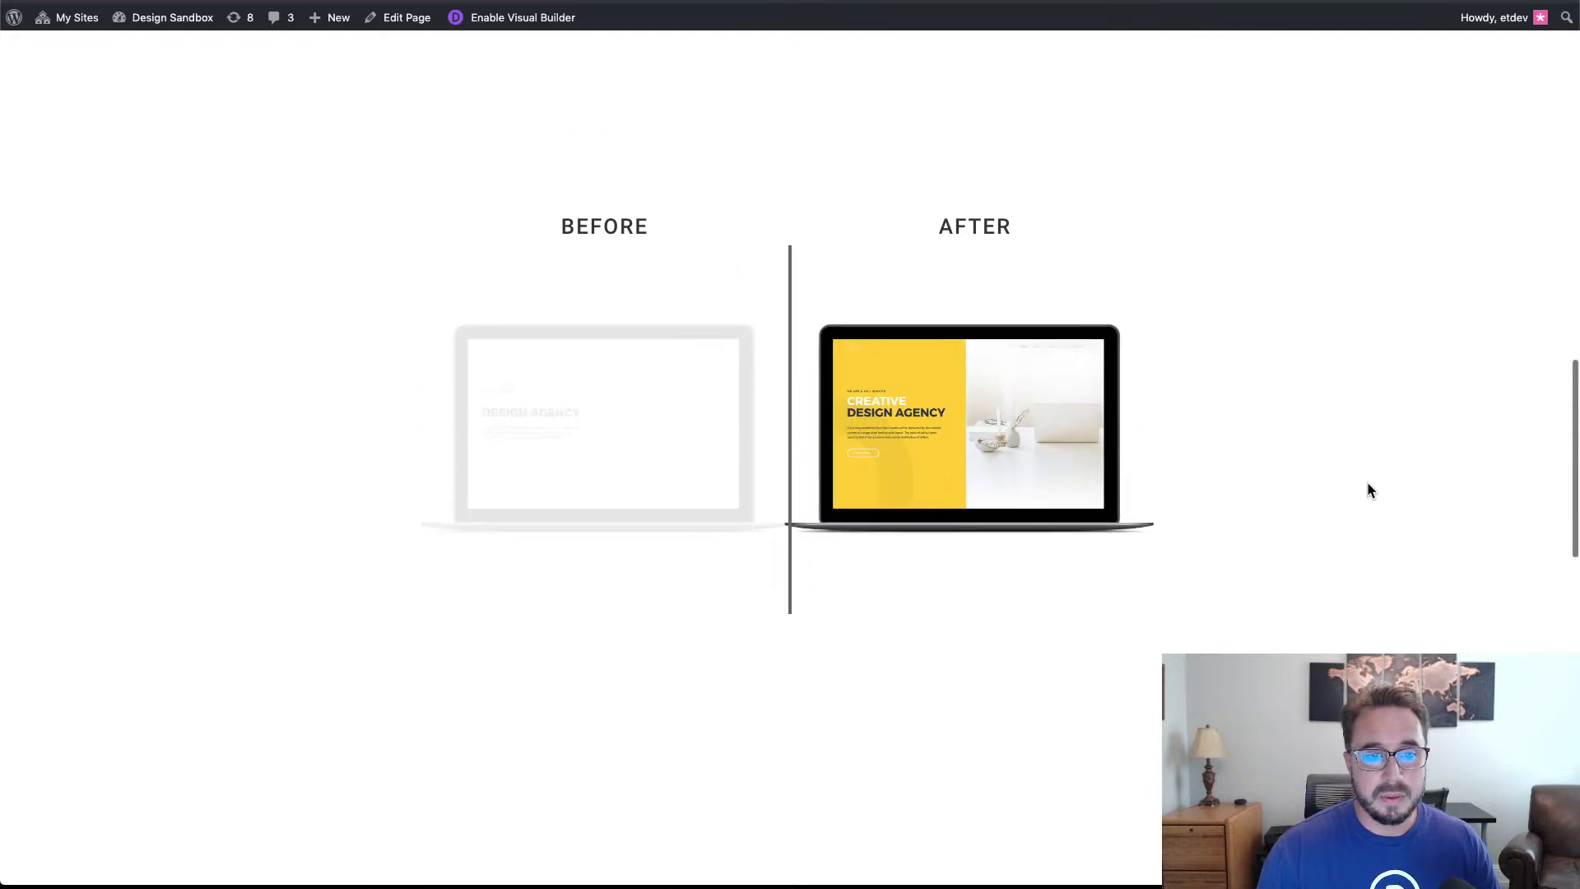
{"action": "scroll", "coordinate": [1370, 489], "scroll_direction": "down", "scroll_amount": 4}
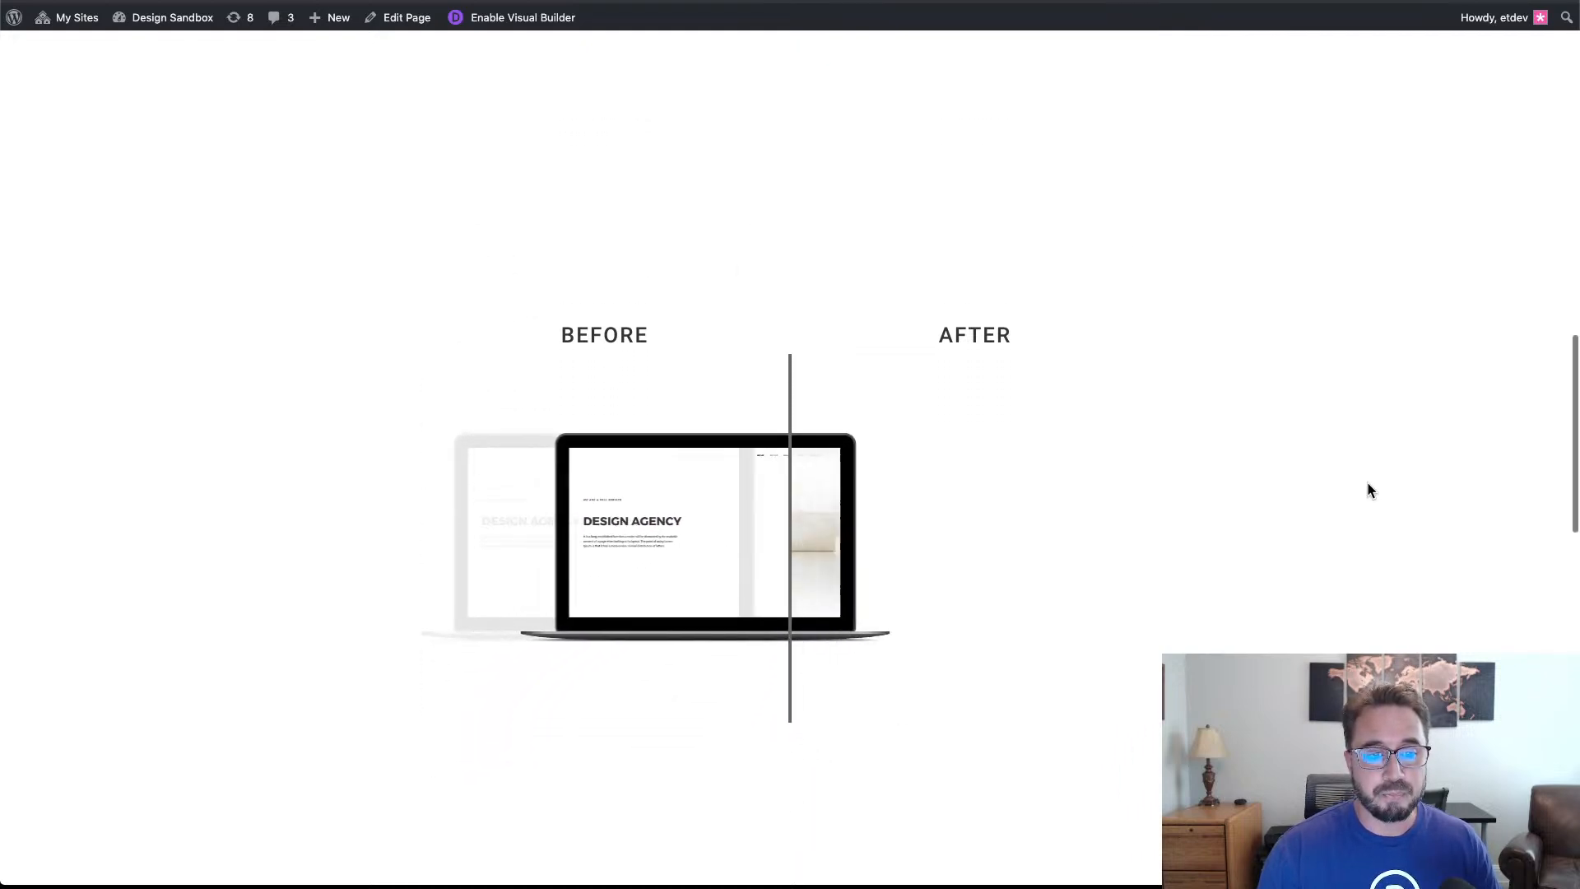
{"action": "scroll", "coordinate": [1370, 489], "scroll_direction": "down", "scroll_amount": 3}
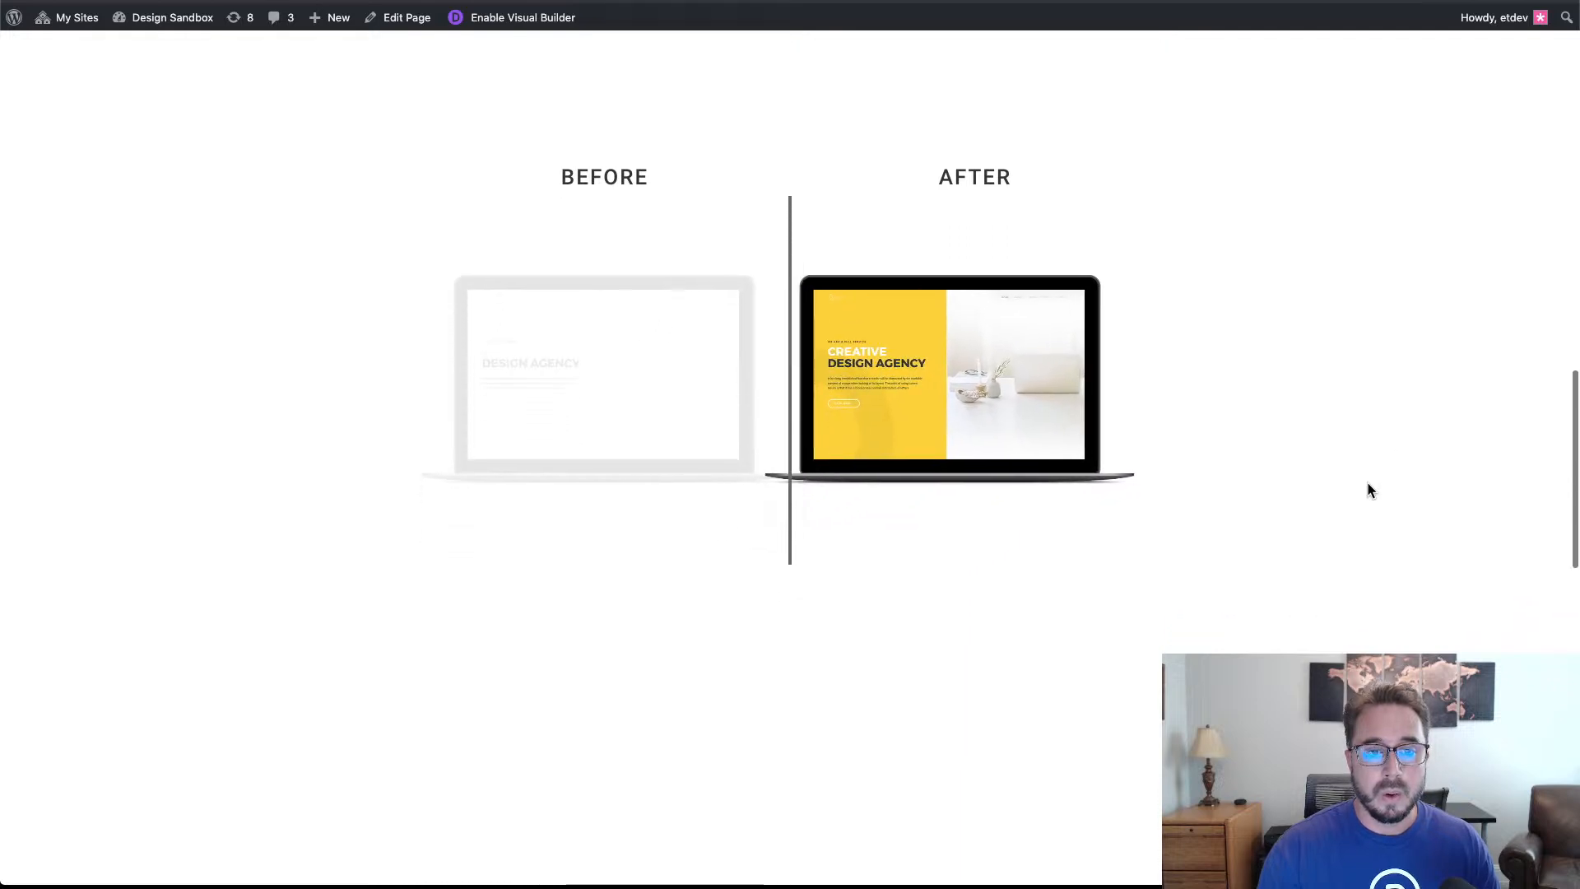
Examine how the portrait example changes between its Before and After photos during scrolling in both directions.
{"action": "scroll", "coordinate": [1369, 490], "scroll_direction": "down", "scroll_amount": 10}
{"action": "scroll", "coordinate": [1369, 490], "scroll_direction": "up", "scroll_amount": 3}
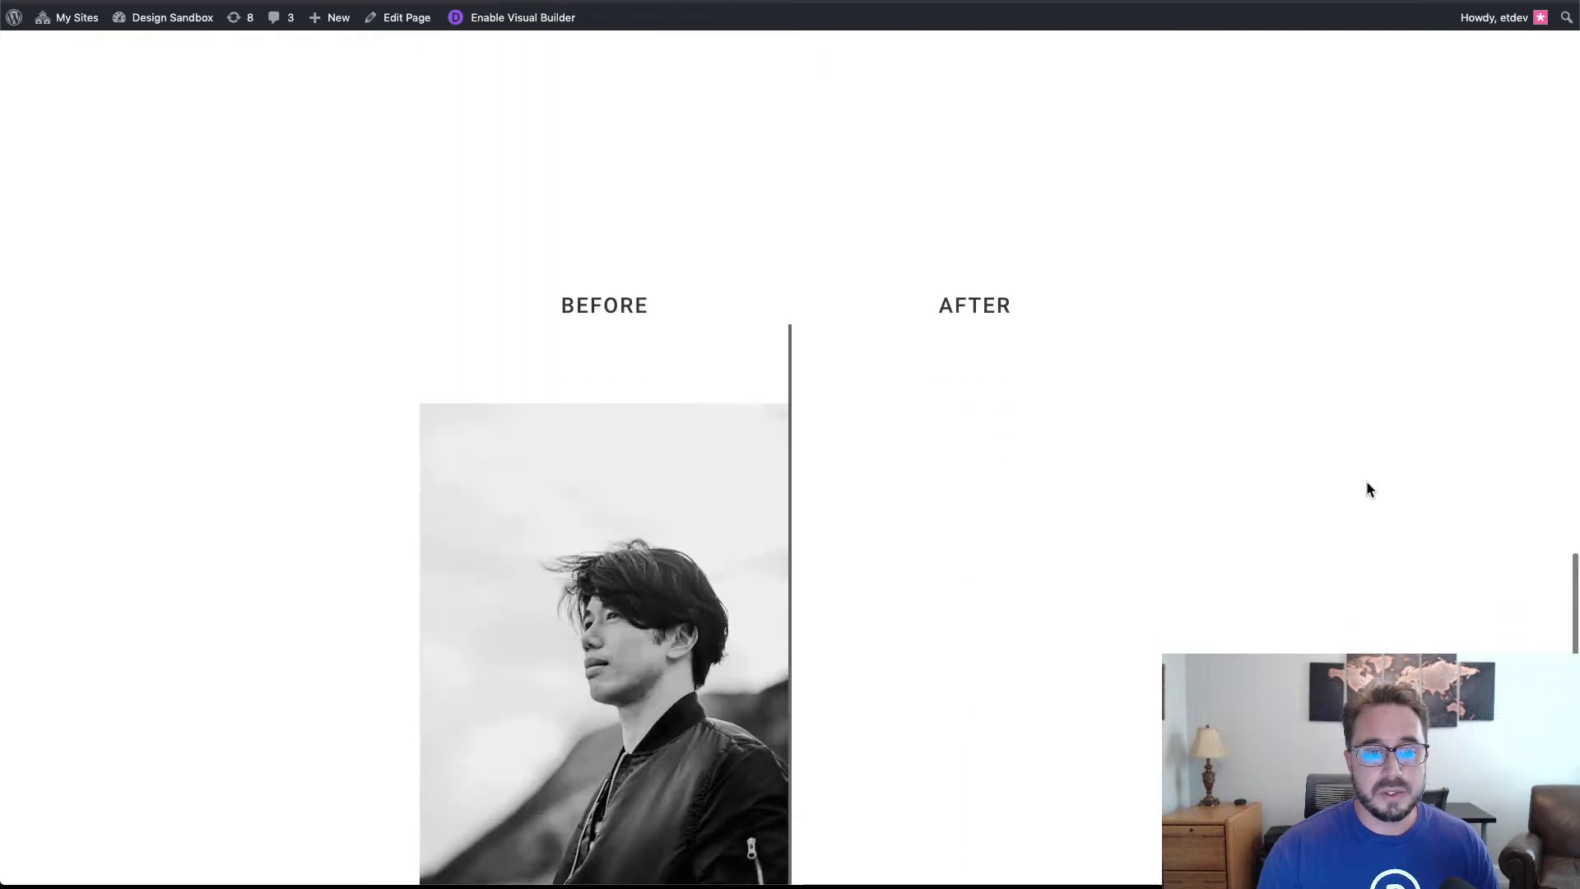
{"action": "scroll", "coordinate": [1367, 484], "scroll_direction": "down", "scroll_amount": 4}
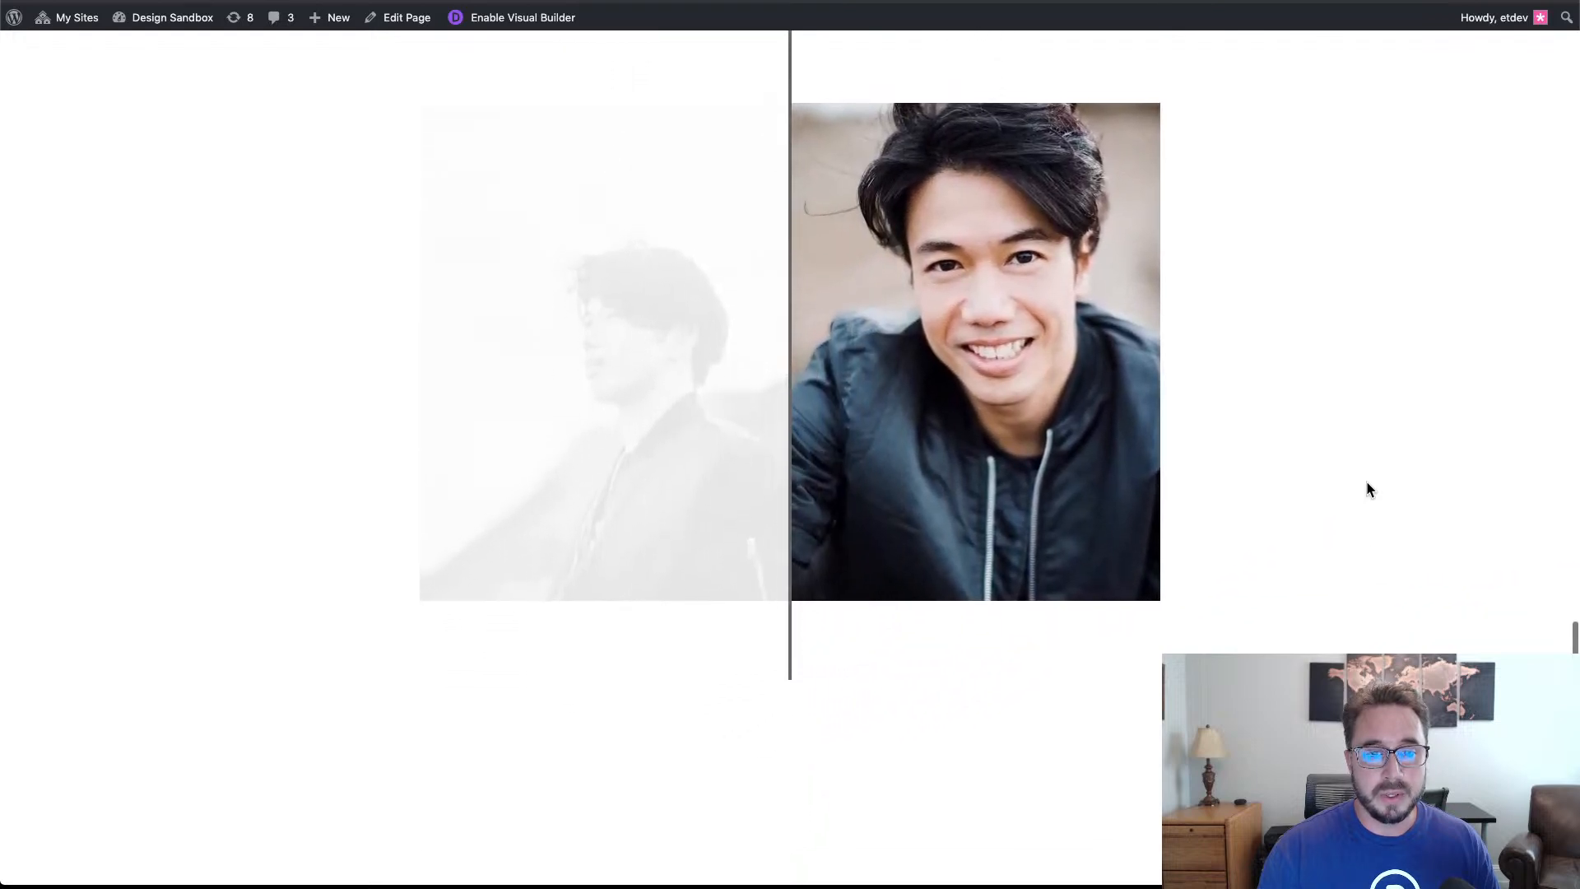
{"action": "scroll", "coordinate": [1370, 490], "scroll_direction": "up", "scroll_amount": 2}
{"action": "scroll", "coordinate": [1370, 490], "scroll_direction": "up", "scroll_amount": 3}
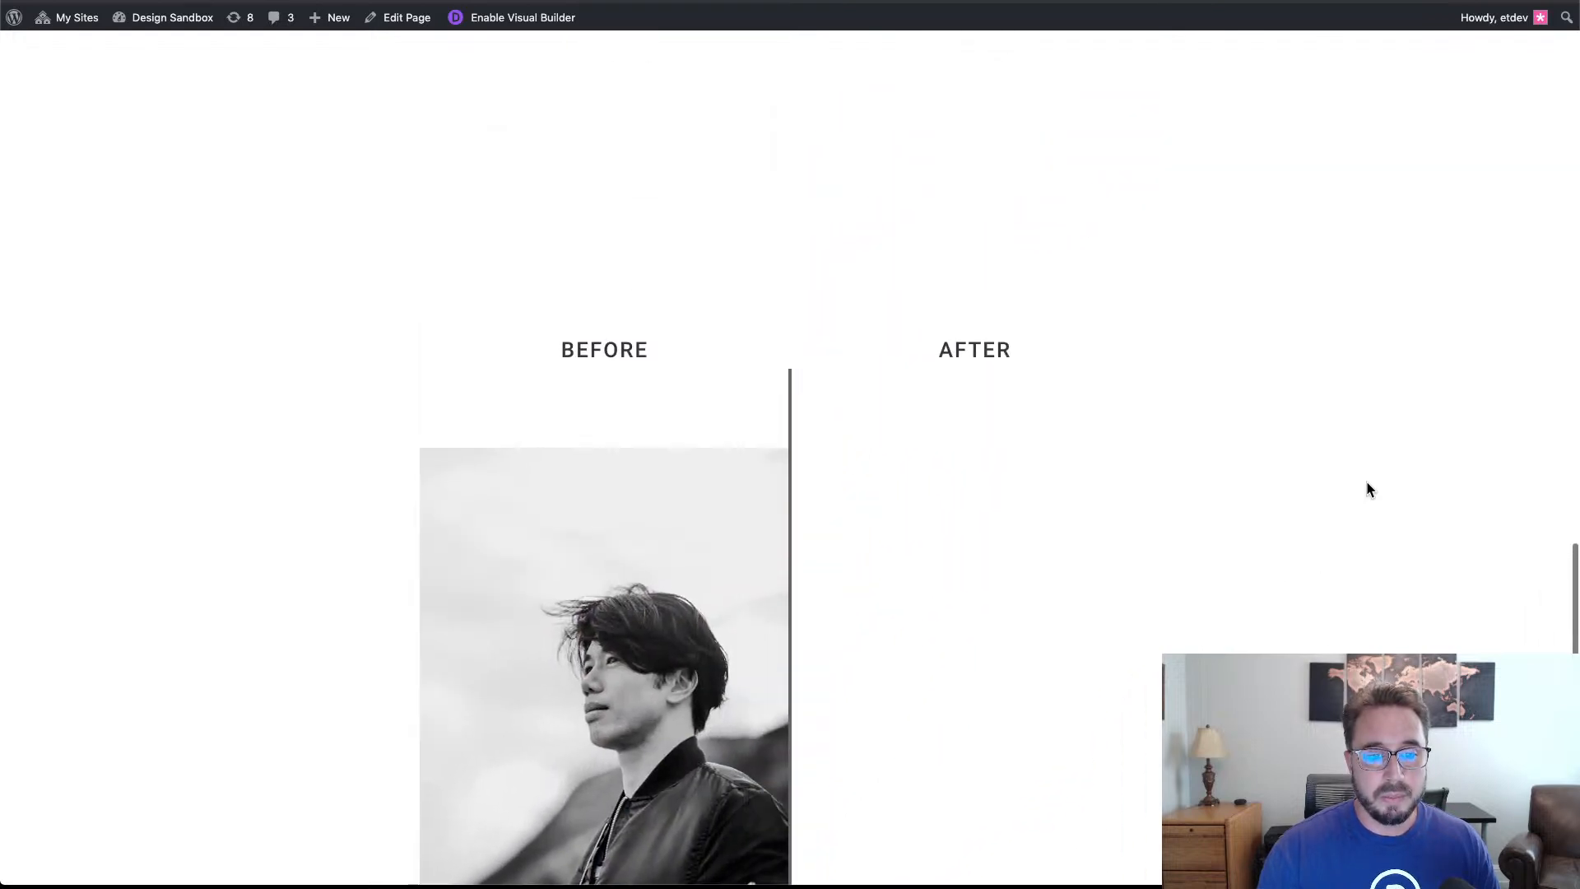
{"action": "scroll", "coordinate": [1370, 490], "scroll_direction": "down", "scroll_amount": 1}
{"action": "scroll", "coordinate": [1370, 490], "scroll_direction": "down", "scroll_amount": 3}
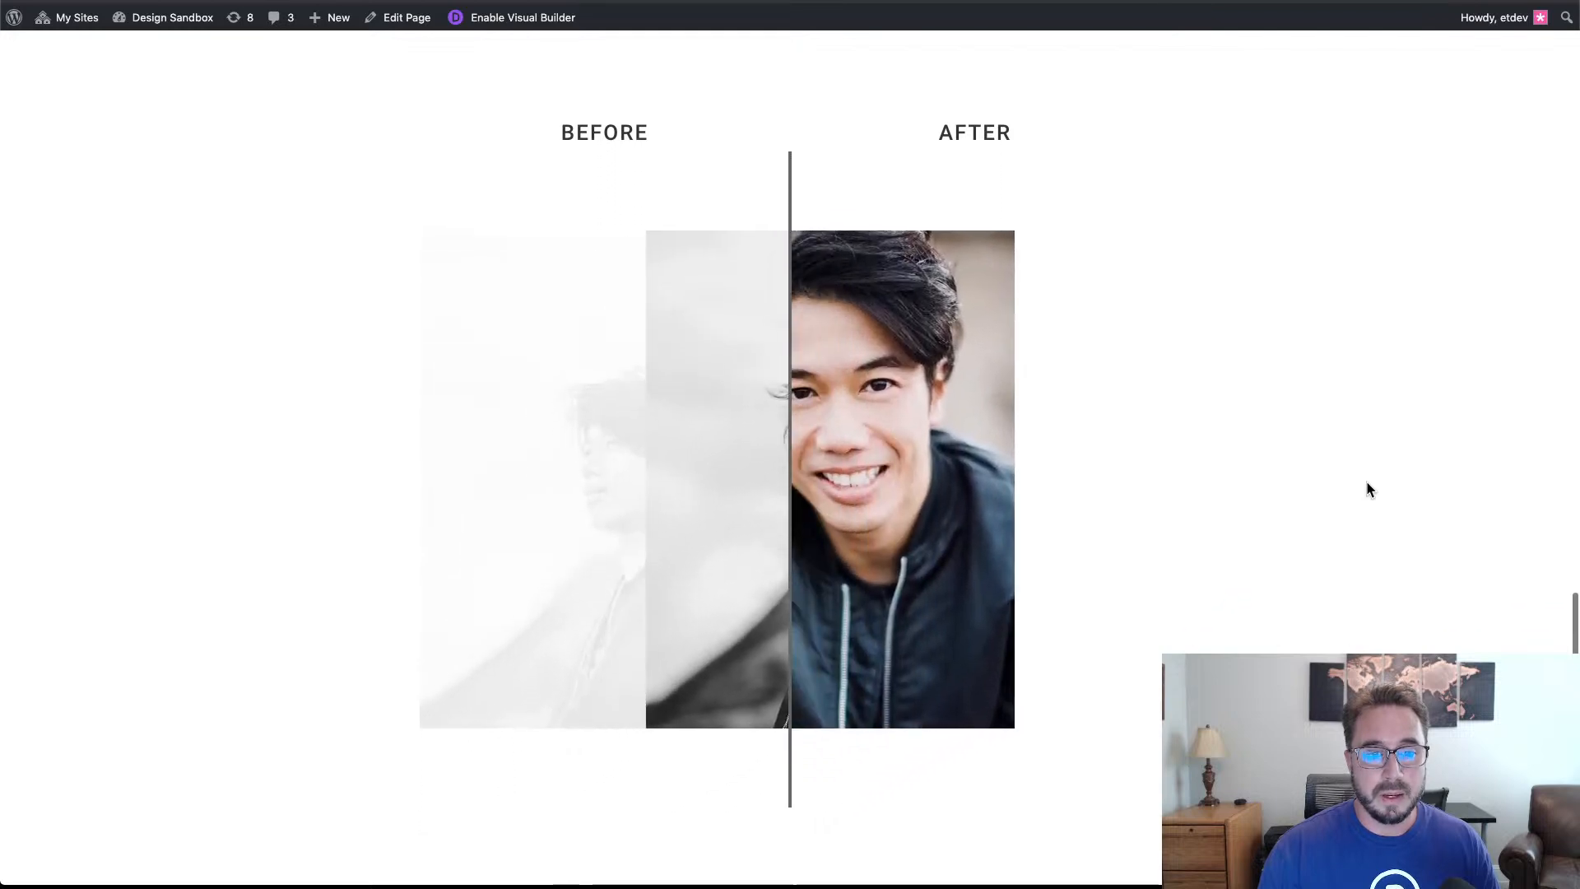
{"action": "scroll", "coordinate": [1370, 490], "scroll_direction": "down", "scroll_amount": 3}
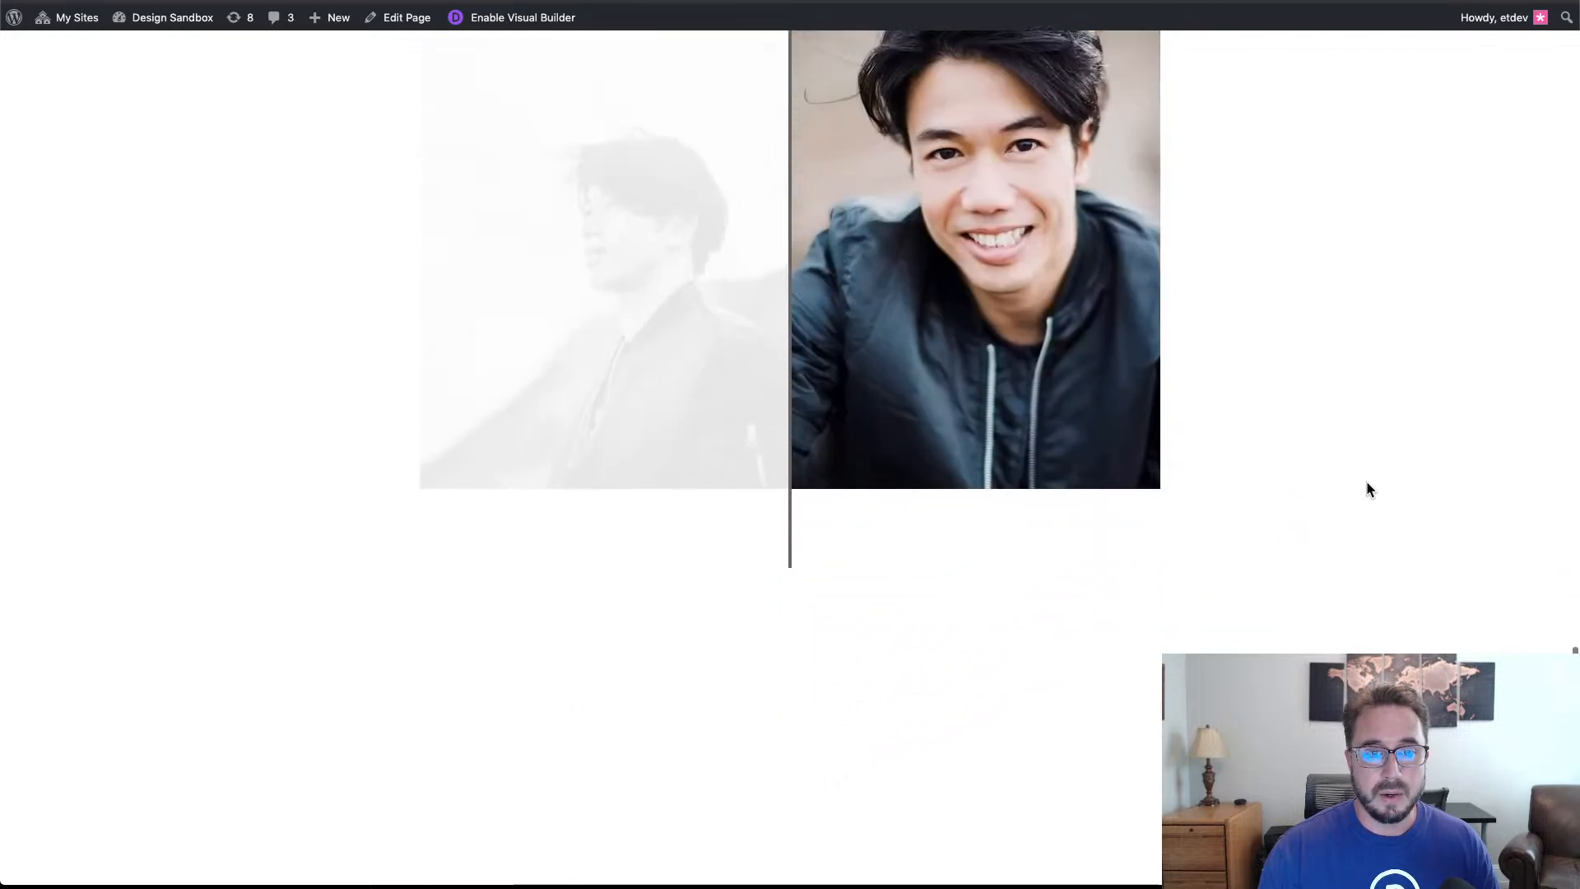
{"action": "scroll", "coordinate": [1370, 490], "scroll_direction": "up", "scroll_amount": 2}
{"action": "scroll", "coordinate": [1367, 485], "scroll_direction": "up", "scroll_amount": 4}
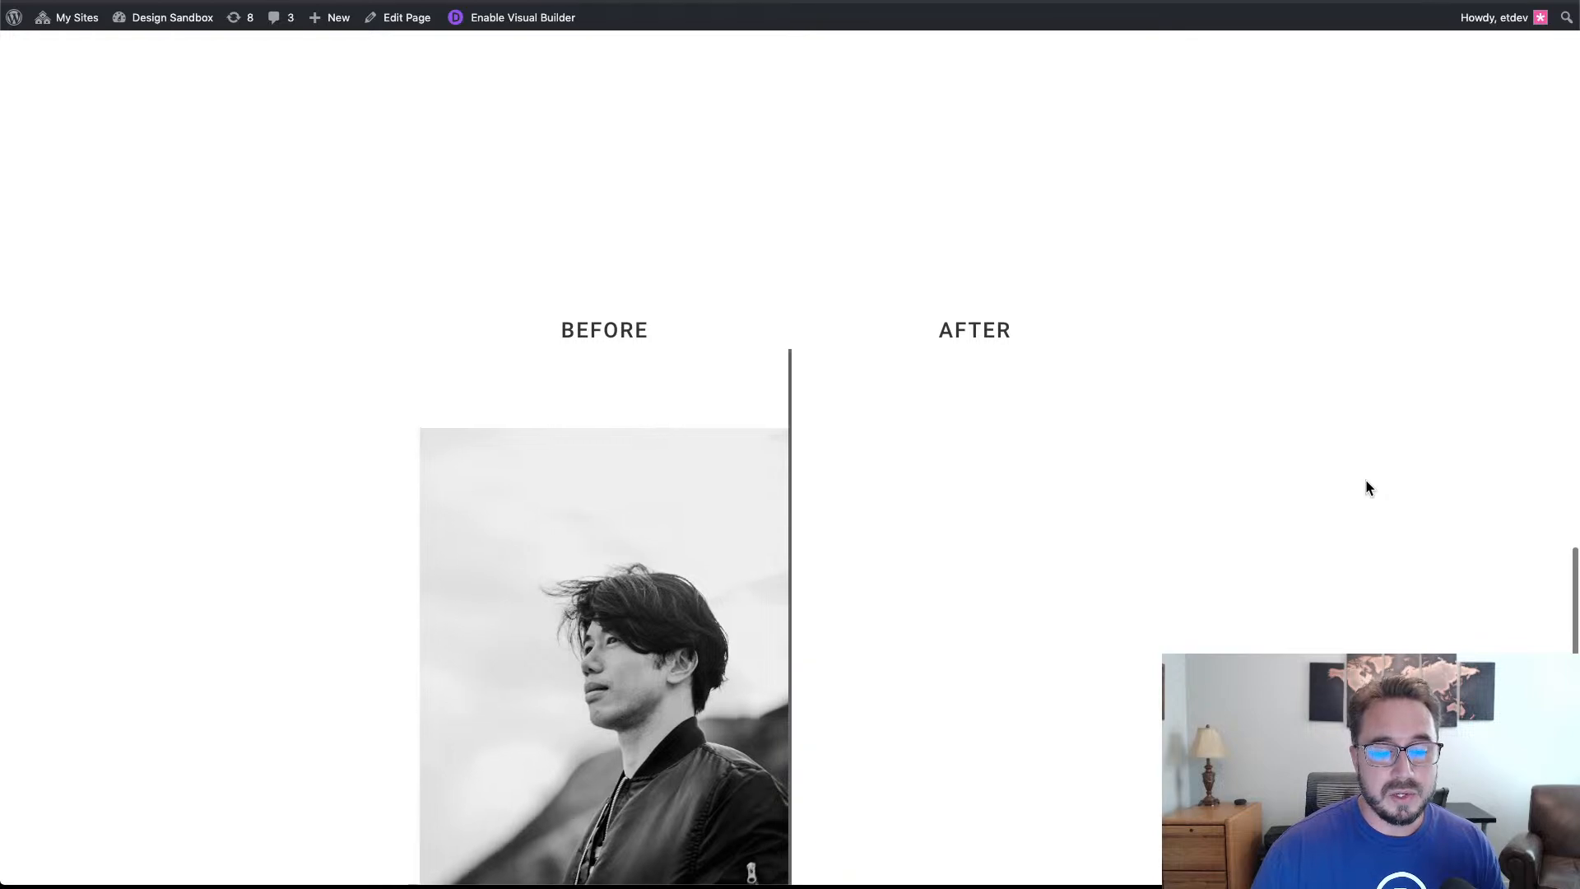
{"action": "scroll", "coordinate": [1367, 482], "scroll_direction": "up", "scroll_amount": 2}
{"action": "scroll", "coordinate": [1367, 489], "scroll_direction": "down", "scroll_amount": 3}
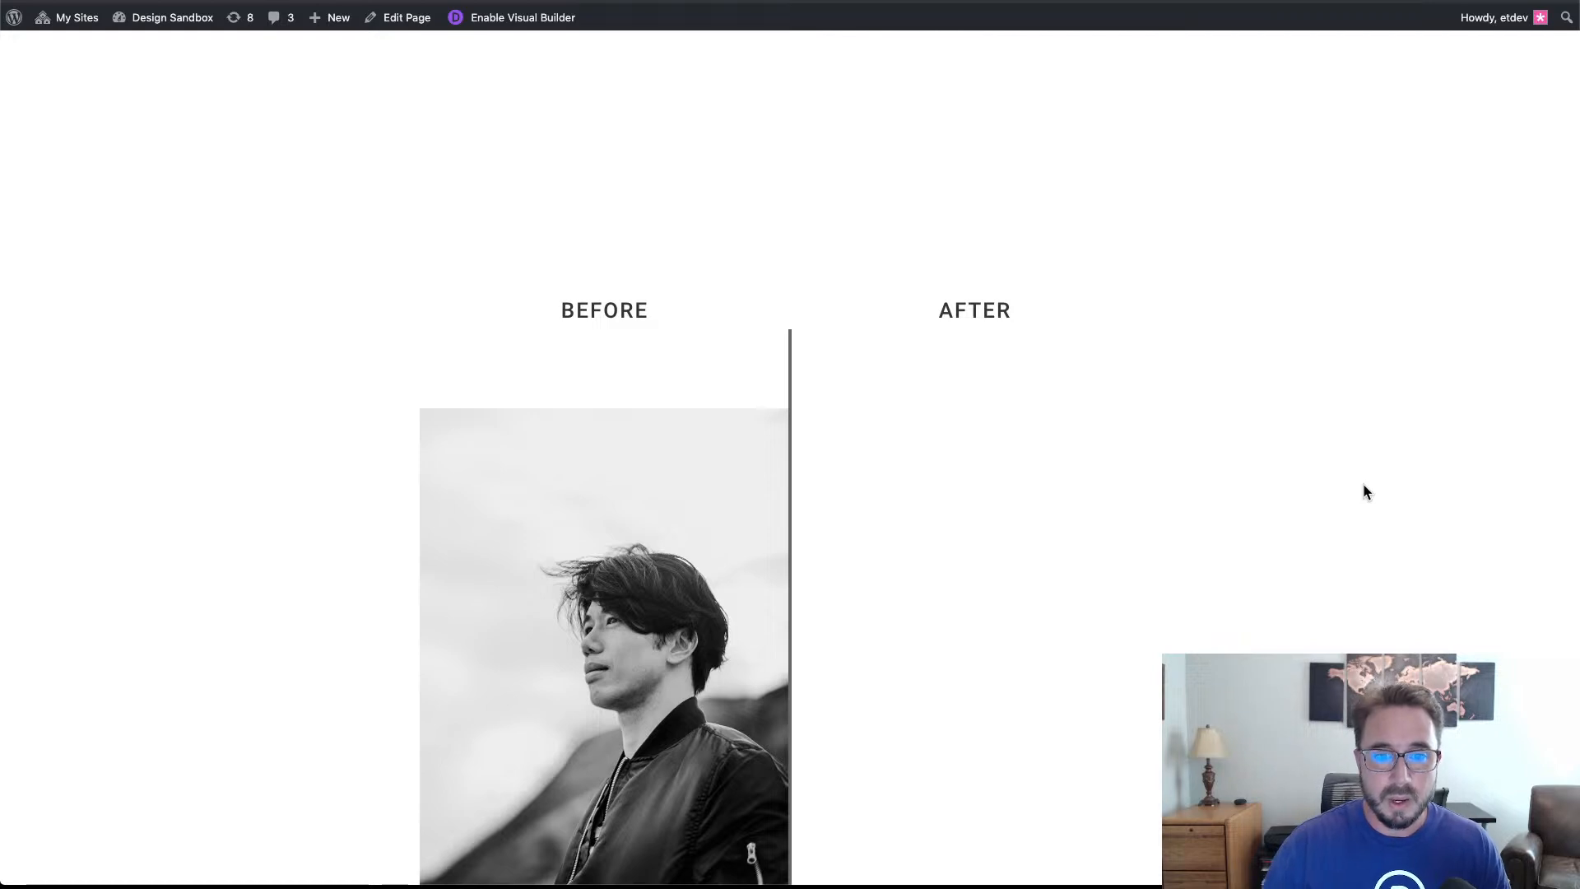
{"action": "scroll", "coordinate": [1364, 492], "scroll_direction": "up", "scroll_amount": 4}
{"action": "scroll", "coordinate": [1364, 493], "scroll_direction": "down", "scroll_amount": 4}
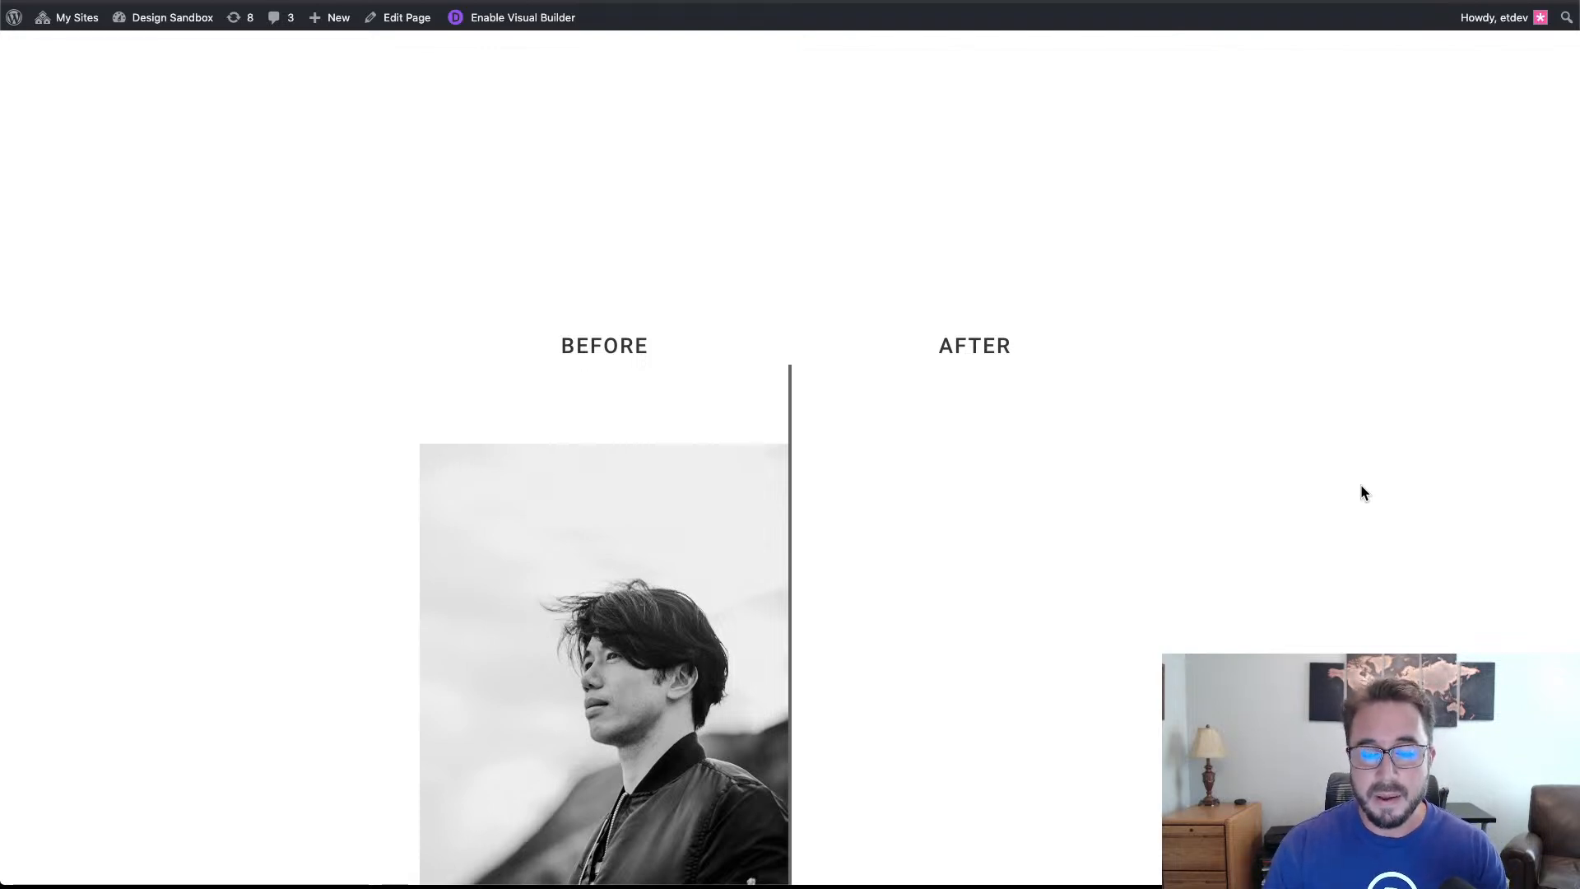
{"action": "scroll", "coordinate": [1362, 492], "scroll_direction": "down", "scroll_amount": 4}
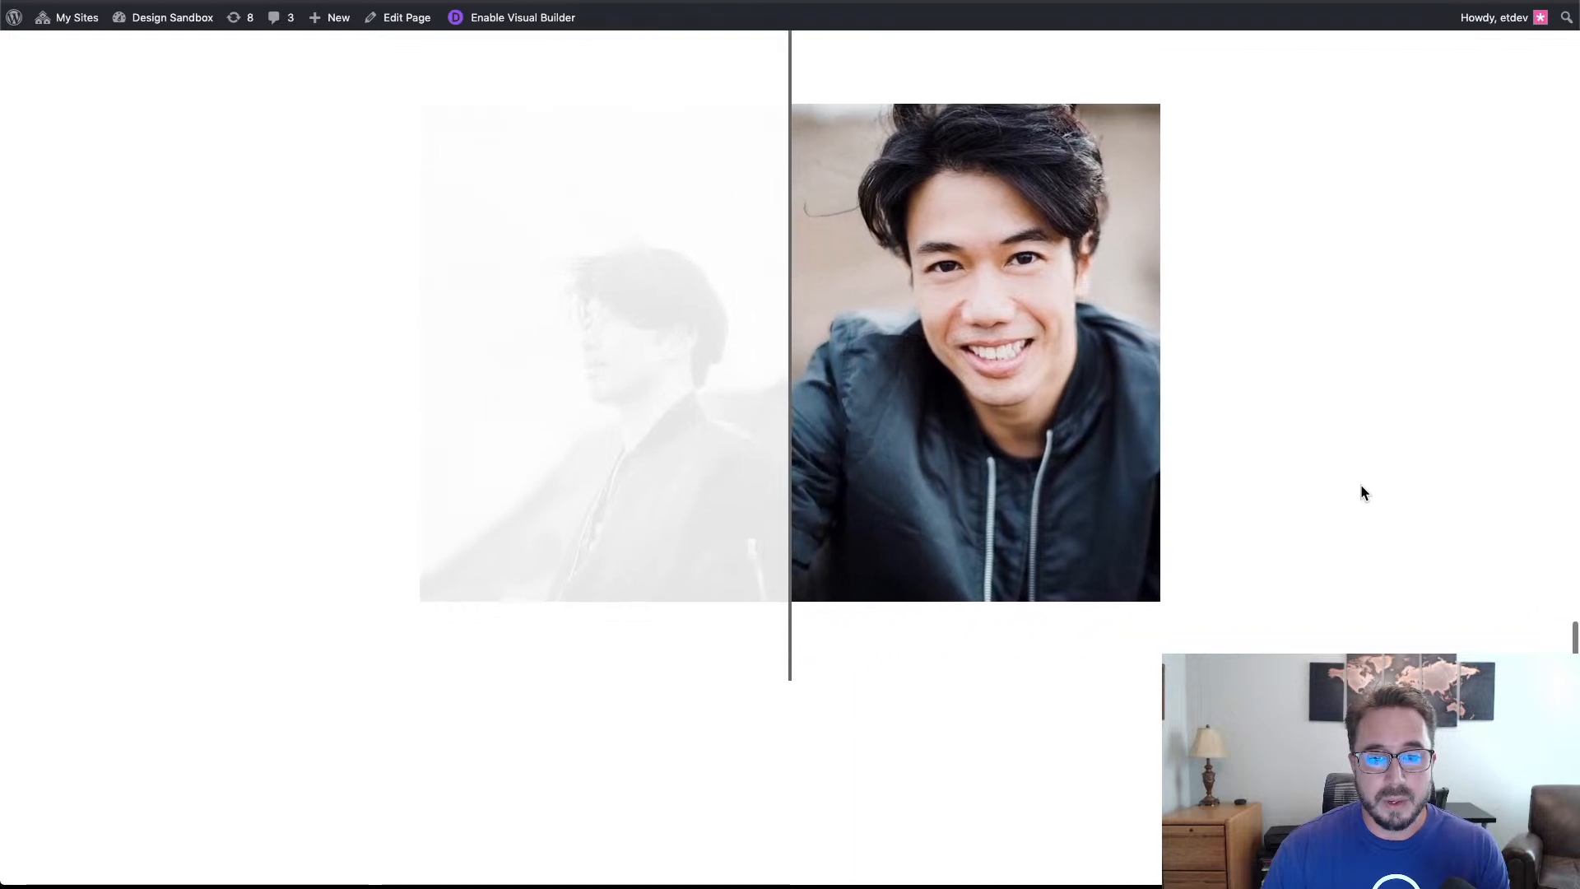
Review the comparison examples in reverse order, going back up the page to the living room photo.
{"action": "scroll", "coordinate": [1362, 487], "scroll_direction": "up", "scroll_amount": 2}
{"action": "scroll", "coordinate": [1362, 488], "scroll_direction": "up", "scroll_amount": 7}
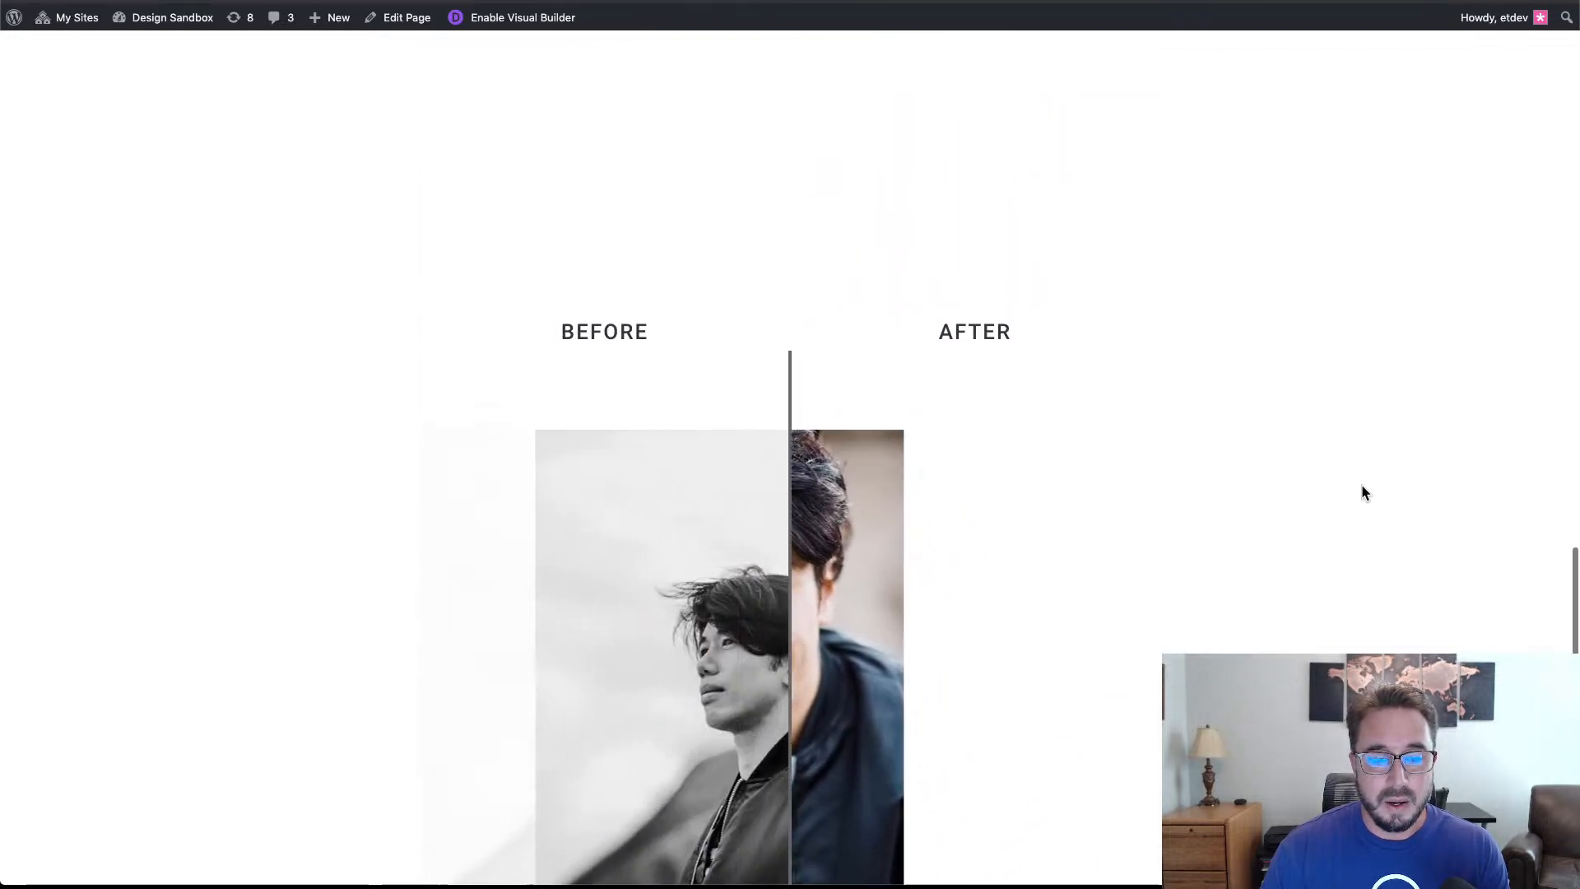
{"action": "scroll", "coordinate": [1363, 492], "scroll_direction": "up", "scroll_amount": 10}
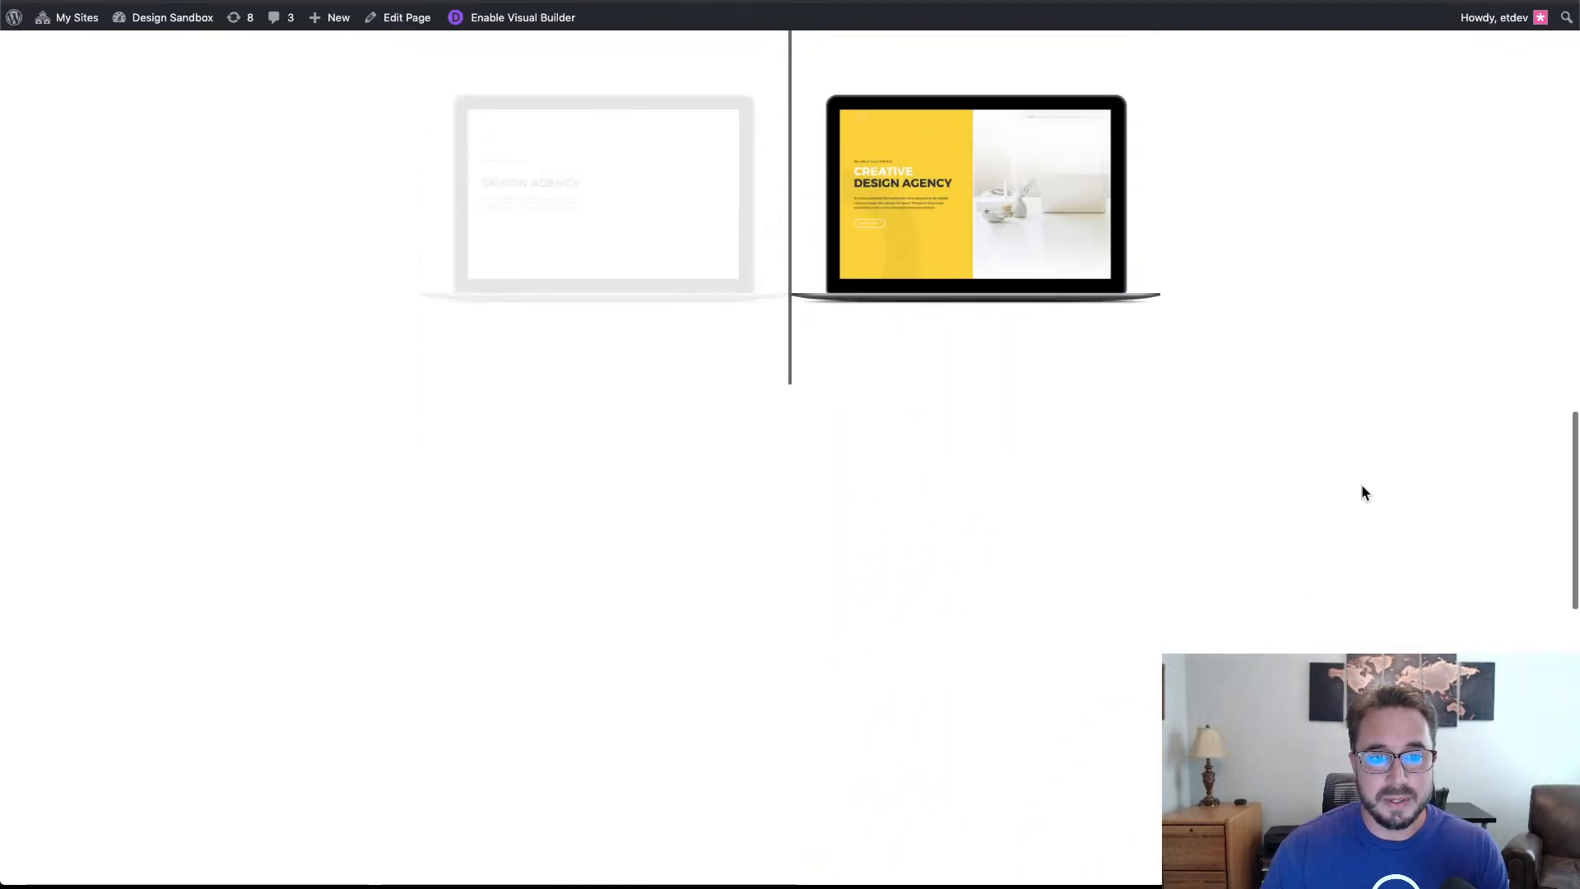
{"action": "scroll", "coordinate": [1362, 492], "scroll_direction": "up", "scroll_amount": 7}
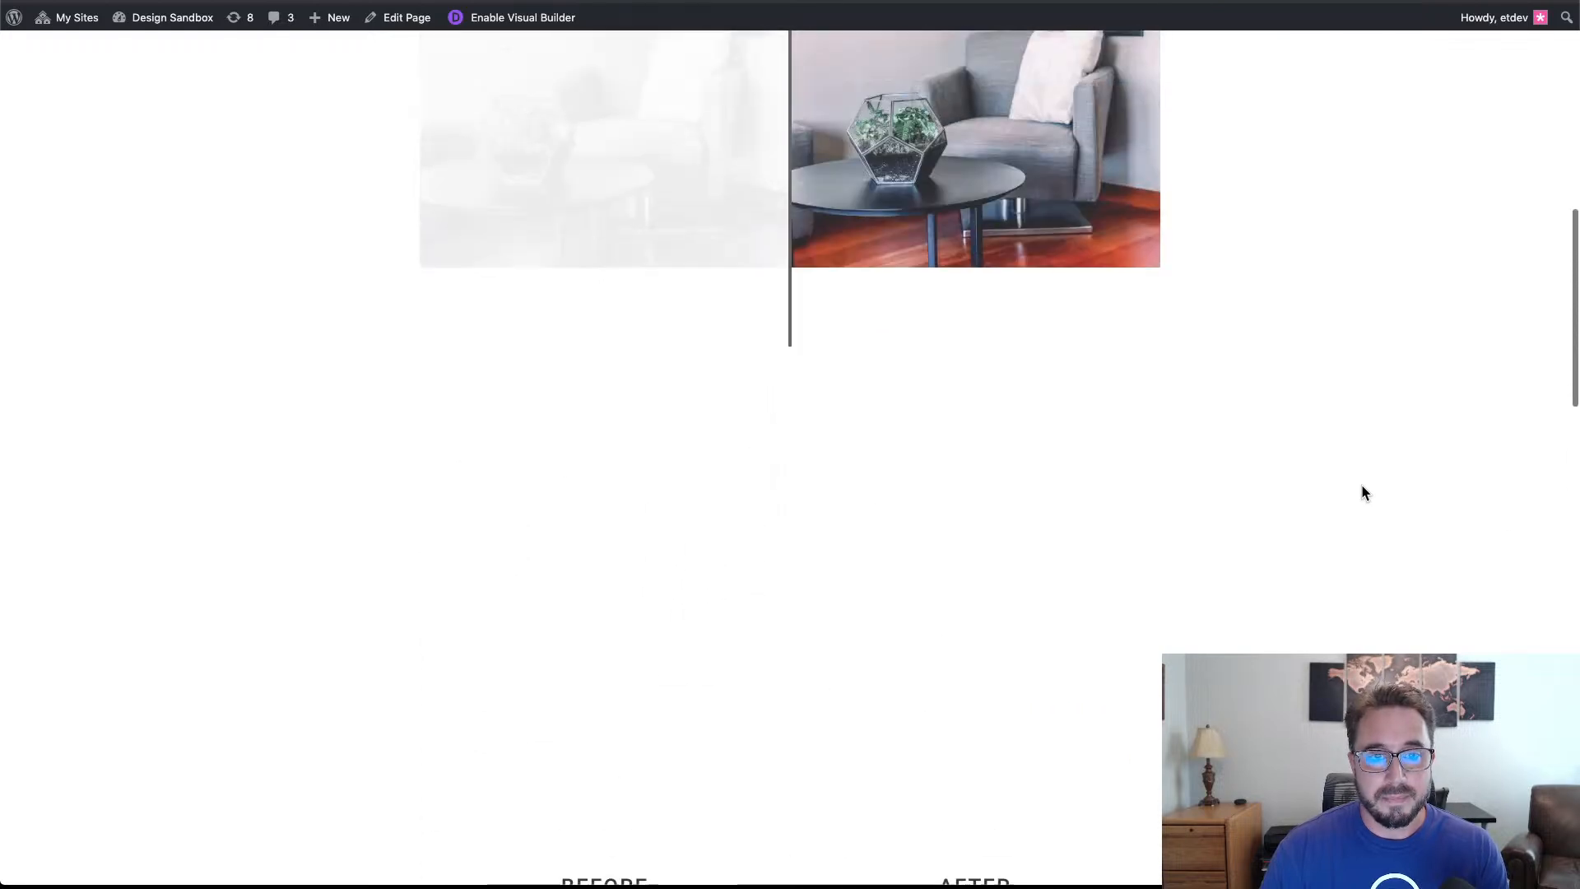
{"action": "scroll", "coordinate": [1363, 492], "scroll_direction": "up", "scroll_amount": 3}
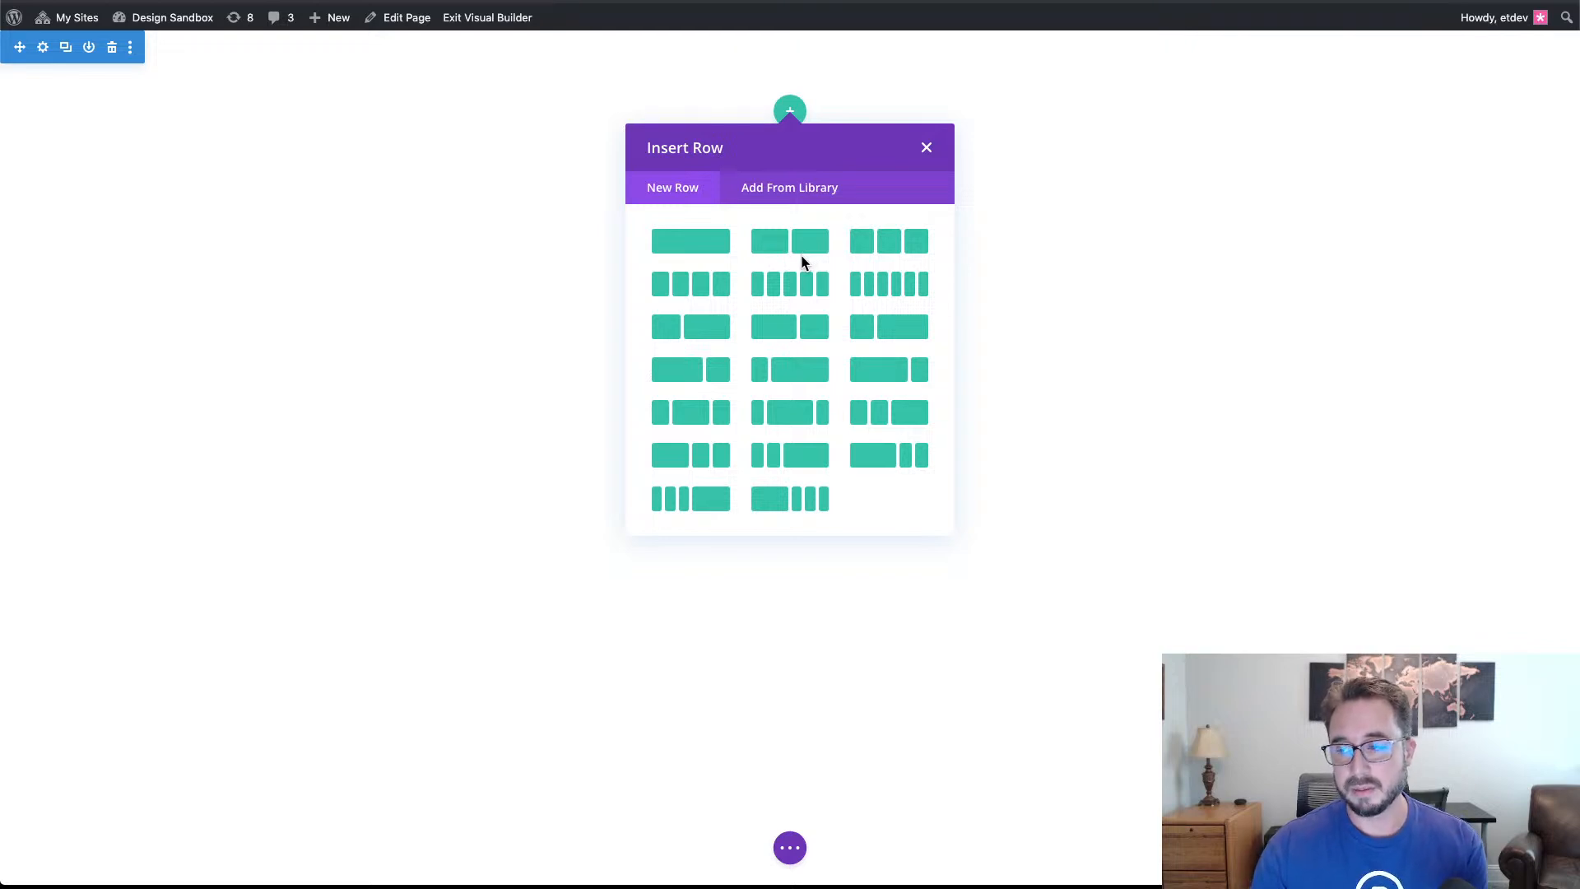
Insert a one-column row into the empty section and dismiss the module selection.
{"action": "left_click", "coordinate": [717, 247]}
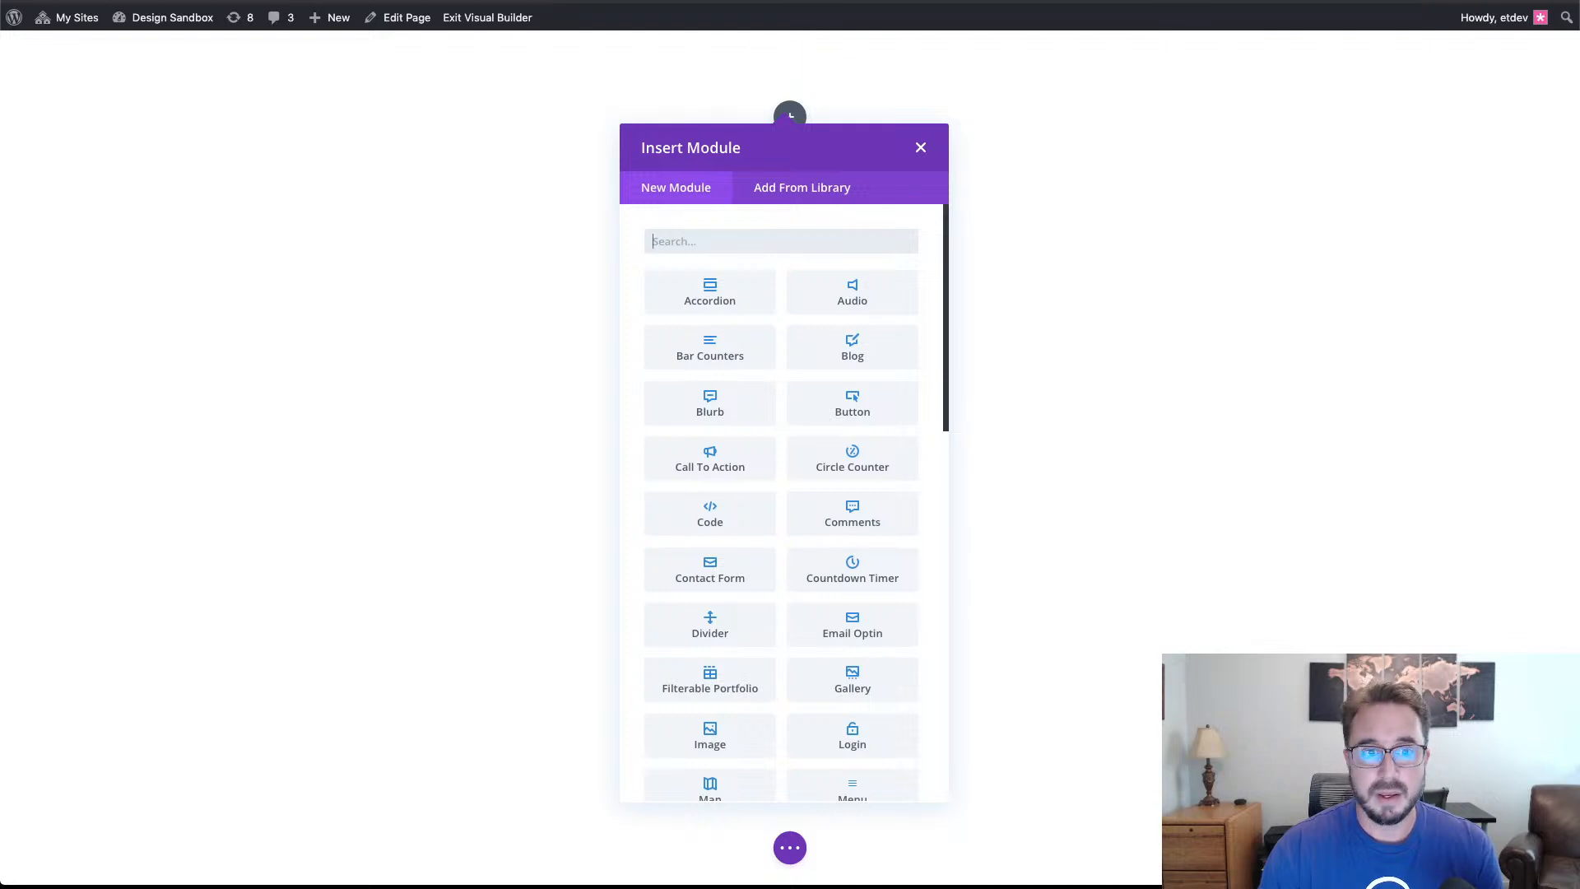
{"action": "left_click", "coordinate": [923, 148]}
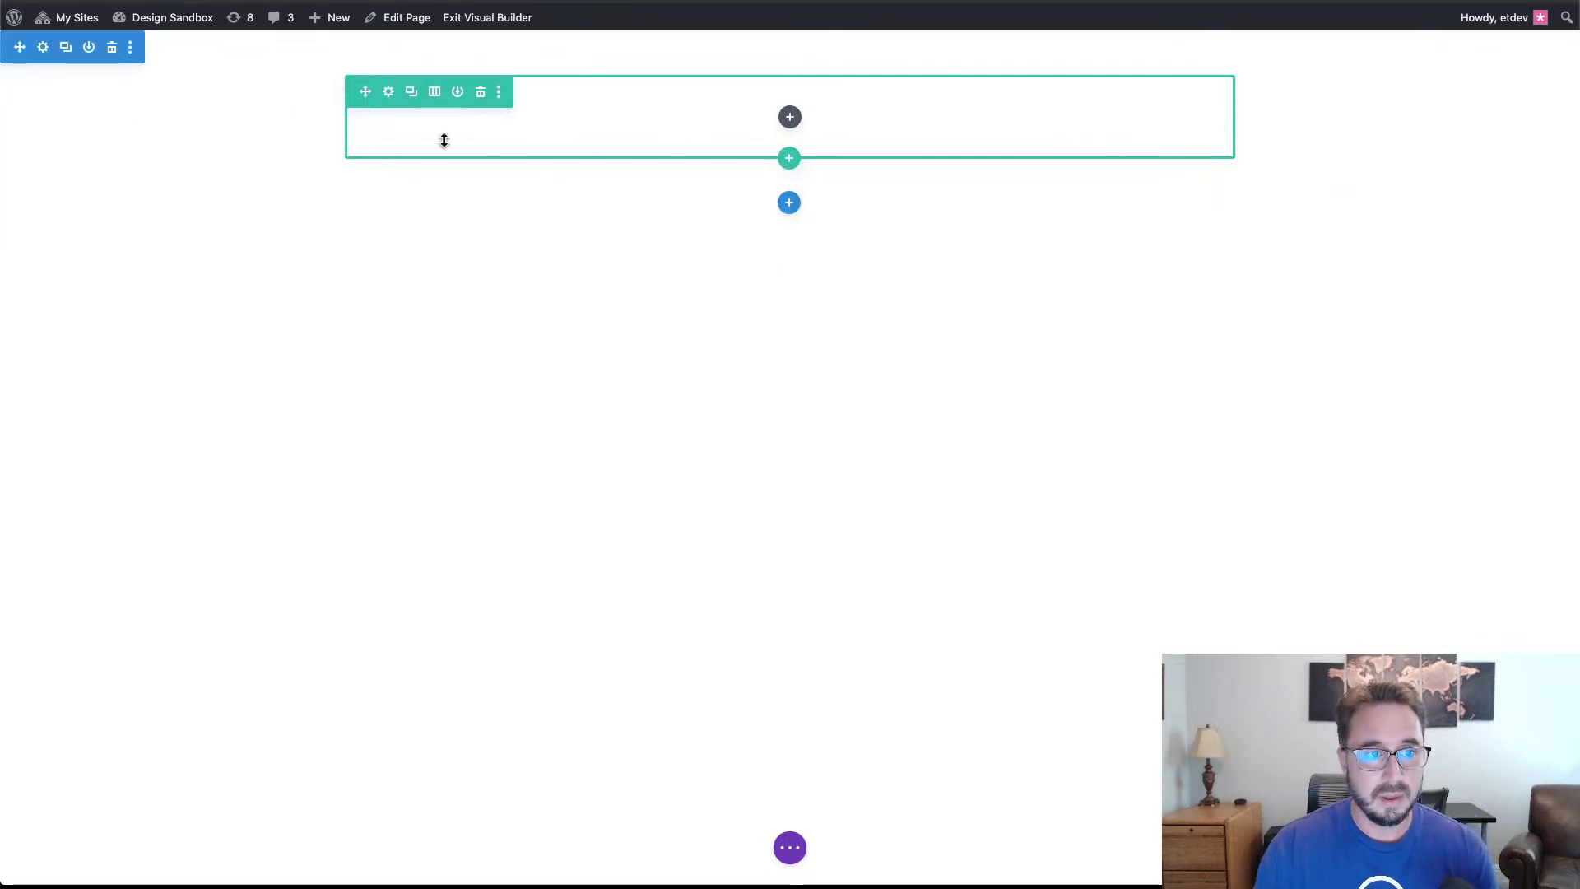
In the row's sizing settings, enable a custom gutter width and set it to 1.
{"action": "left_click", "coordinate": [389, 93]}
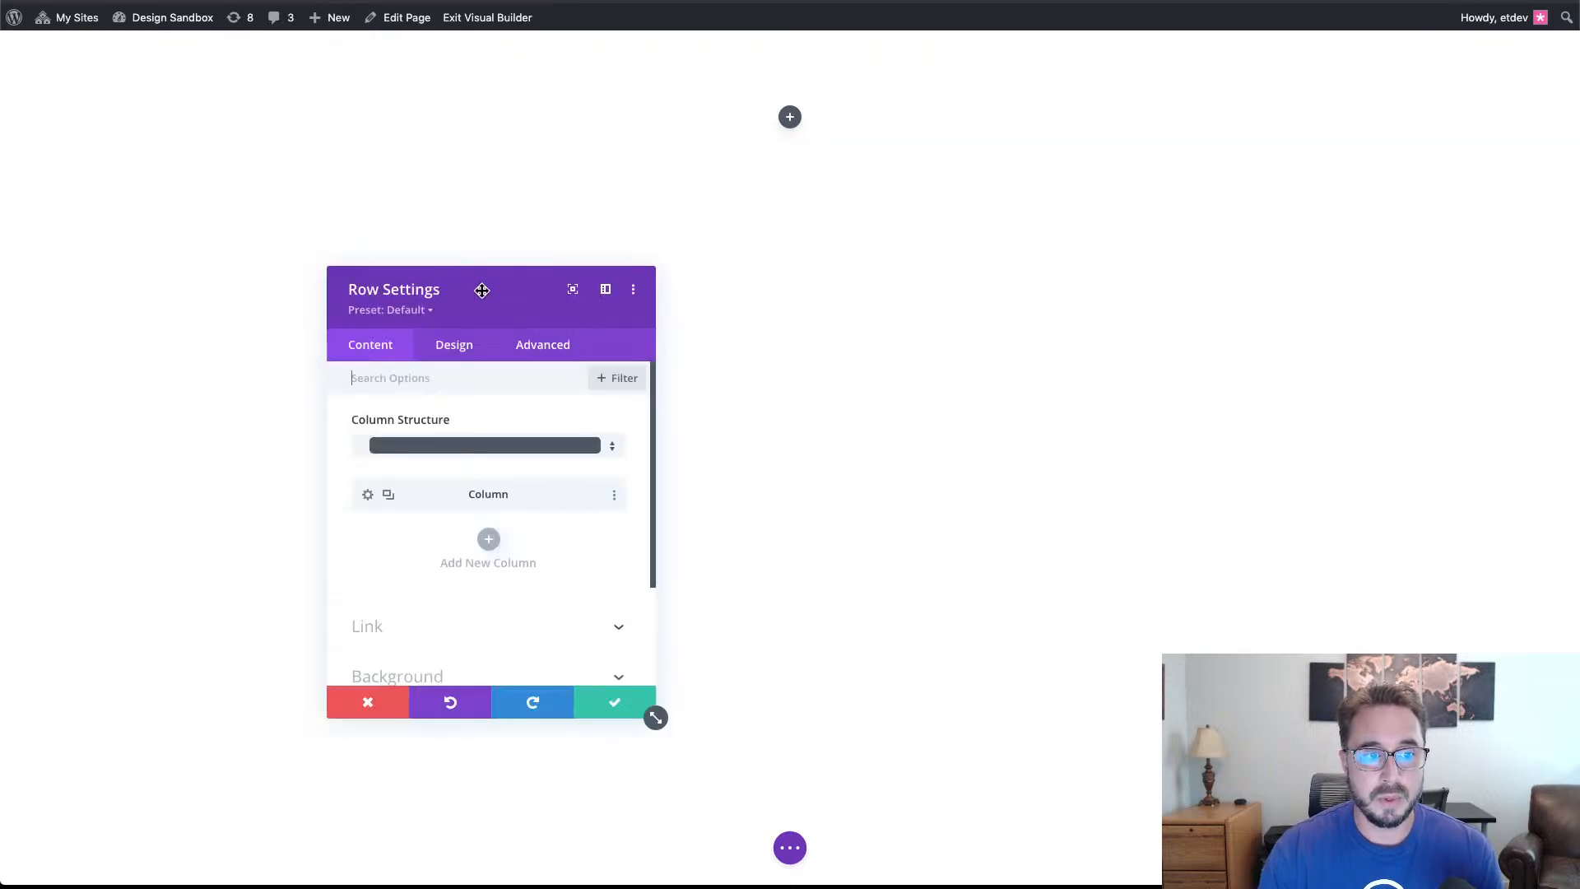
{"action": "left_click_drag", "start_coordinate": [480, 289], "coordinate": [1305, 69]}
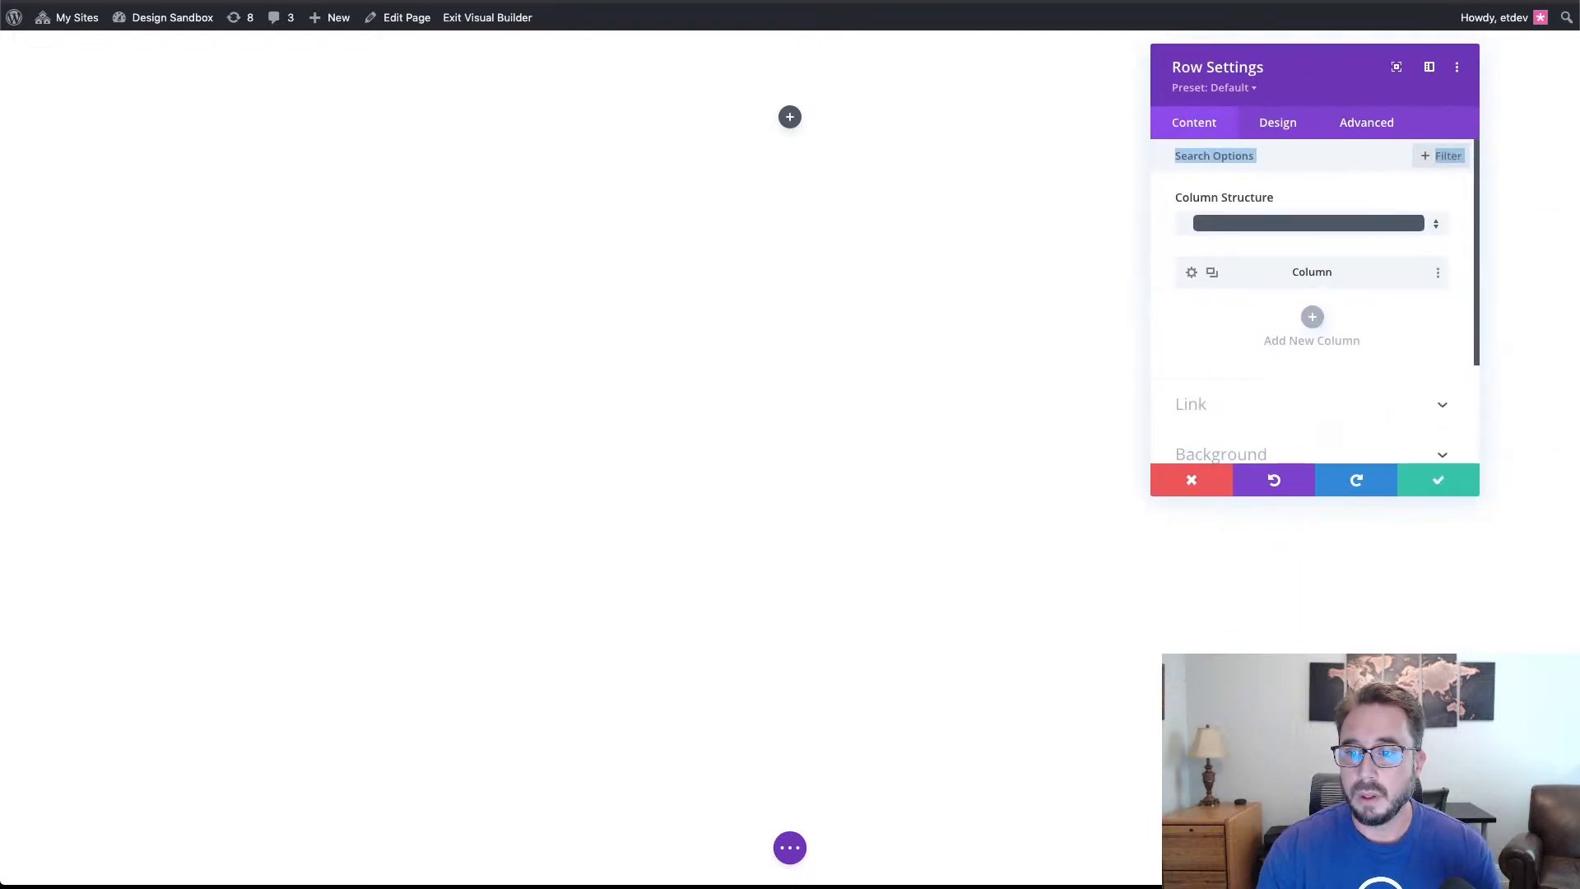
{"action": "left_click", "coordinate": [1284, 132]}
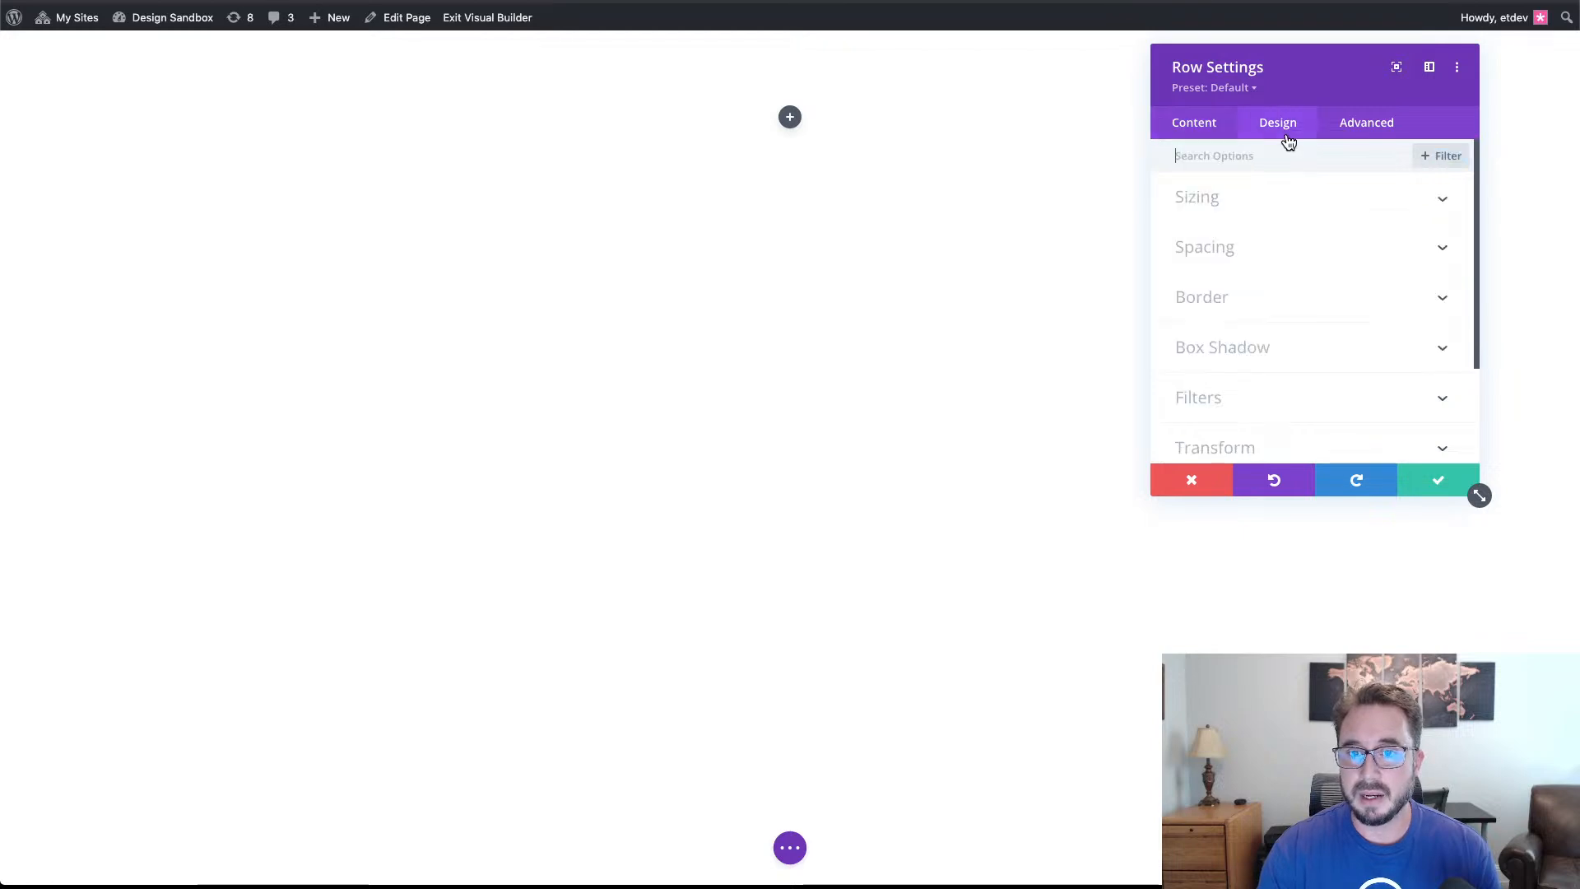
{"action": "left_click", "coordinate": [1290, 205]}
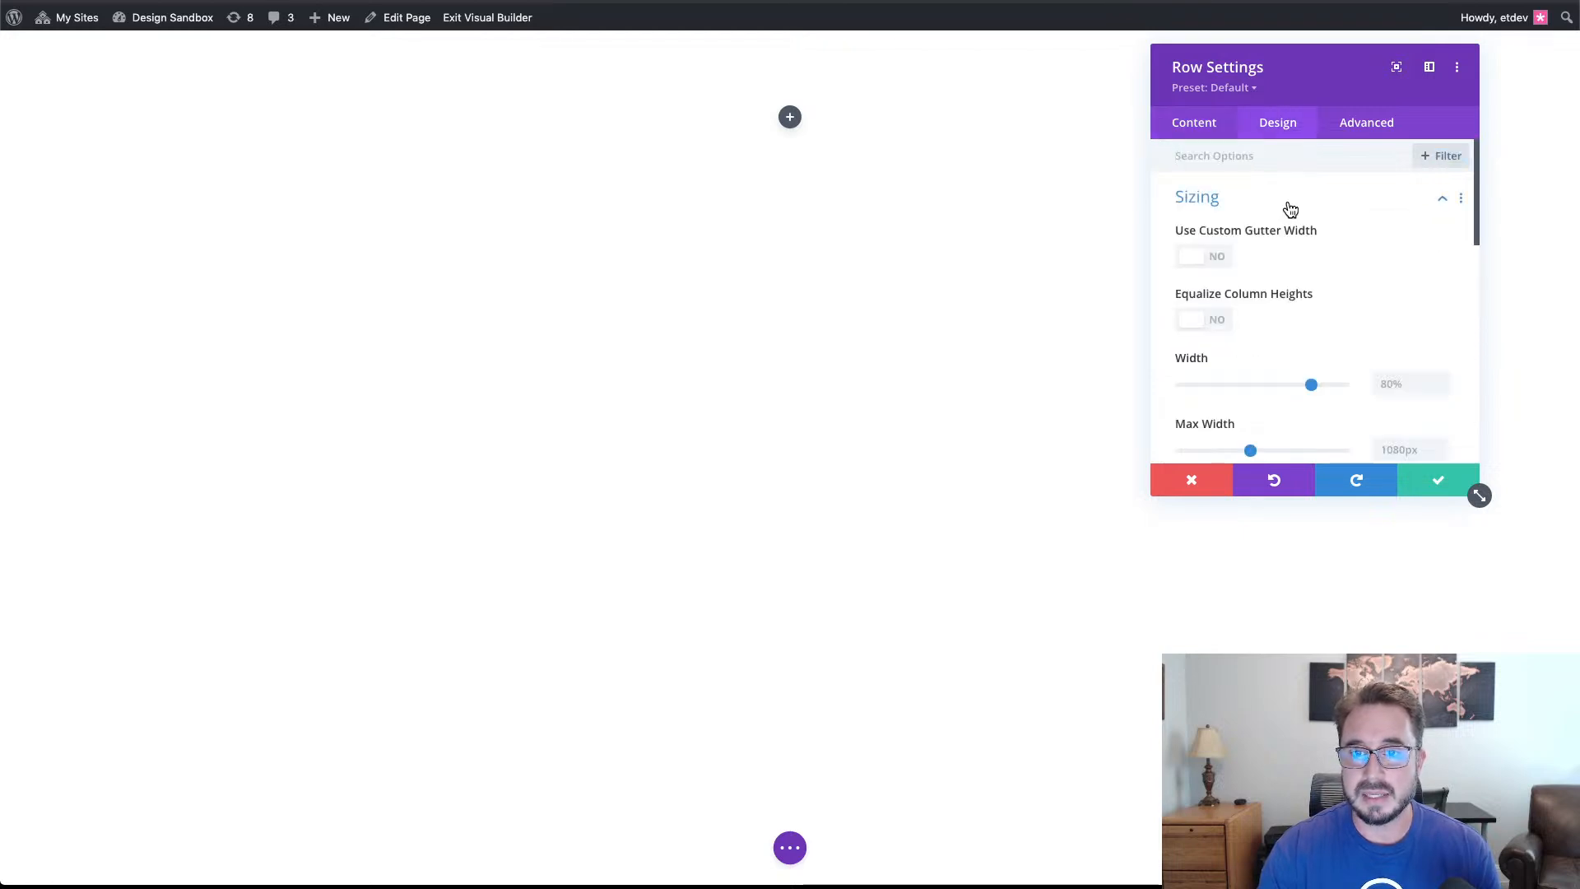
{"action": "left_click", "coordinate": [1219, 260]}
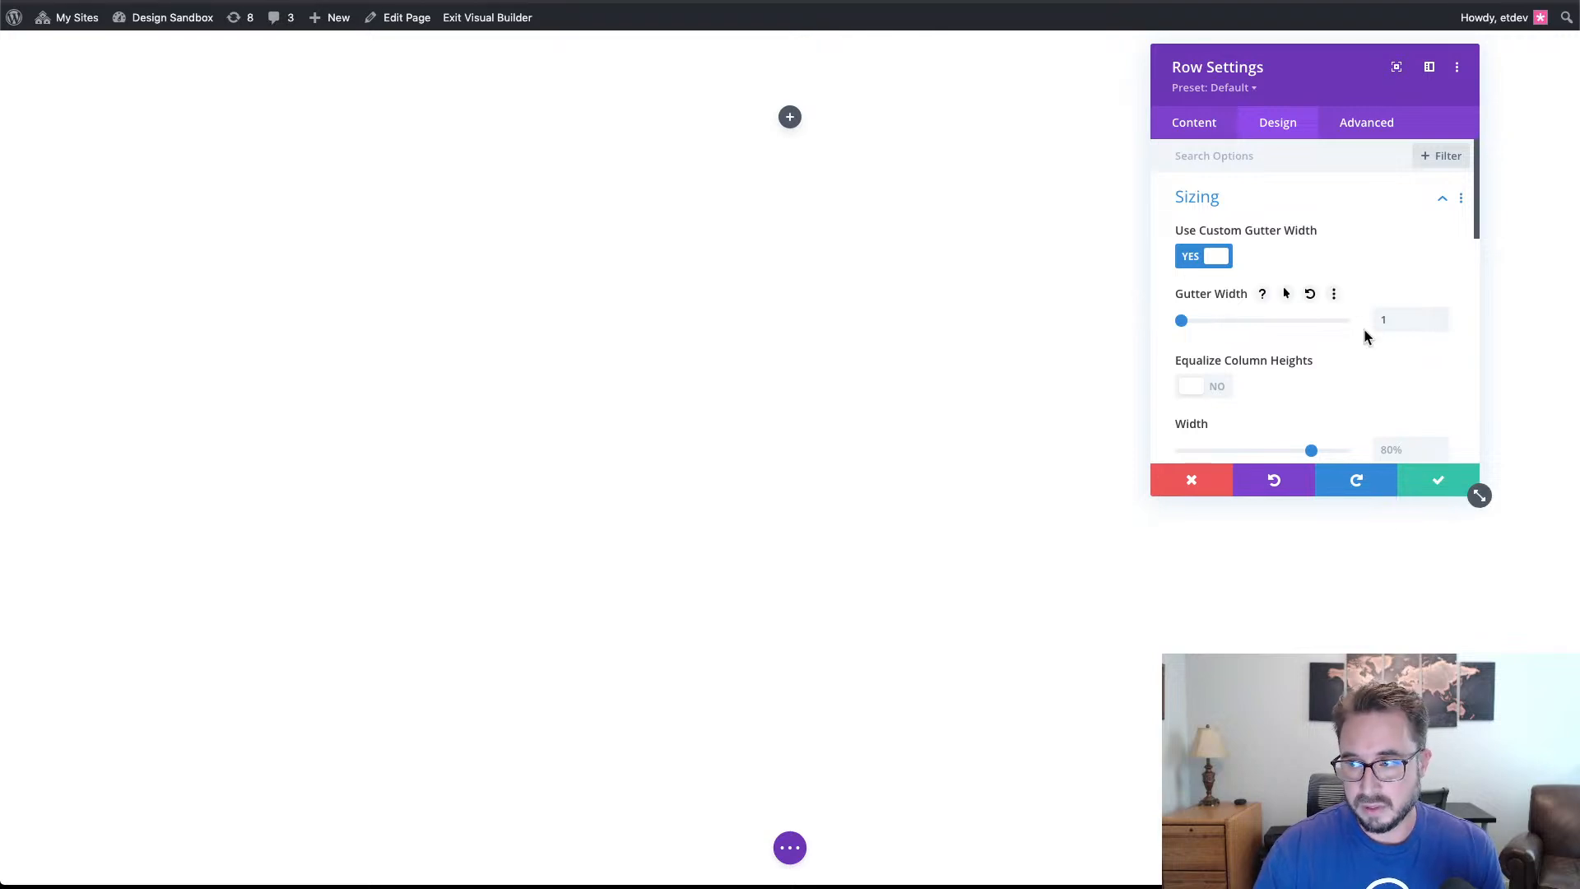
Set the row's width to 100%.
{"action": "scroll", "coordinate": [1363, 328], "scroll_direction": "down", "scroll_amount": 2}
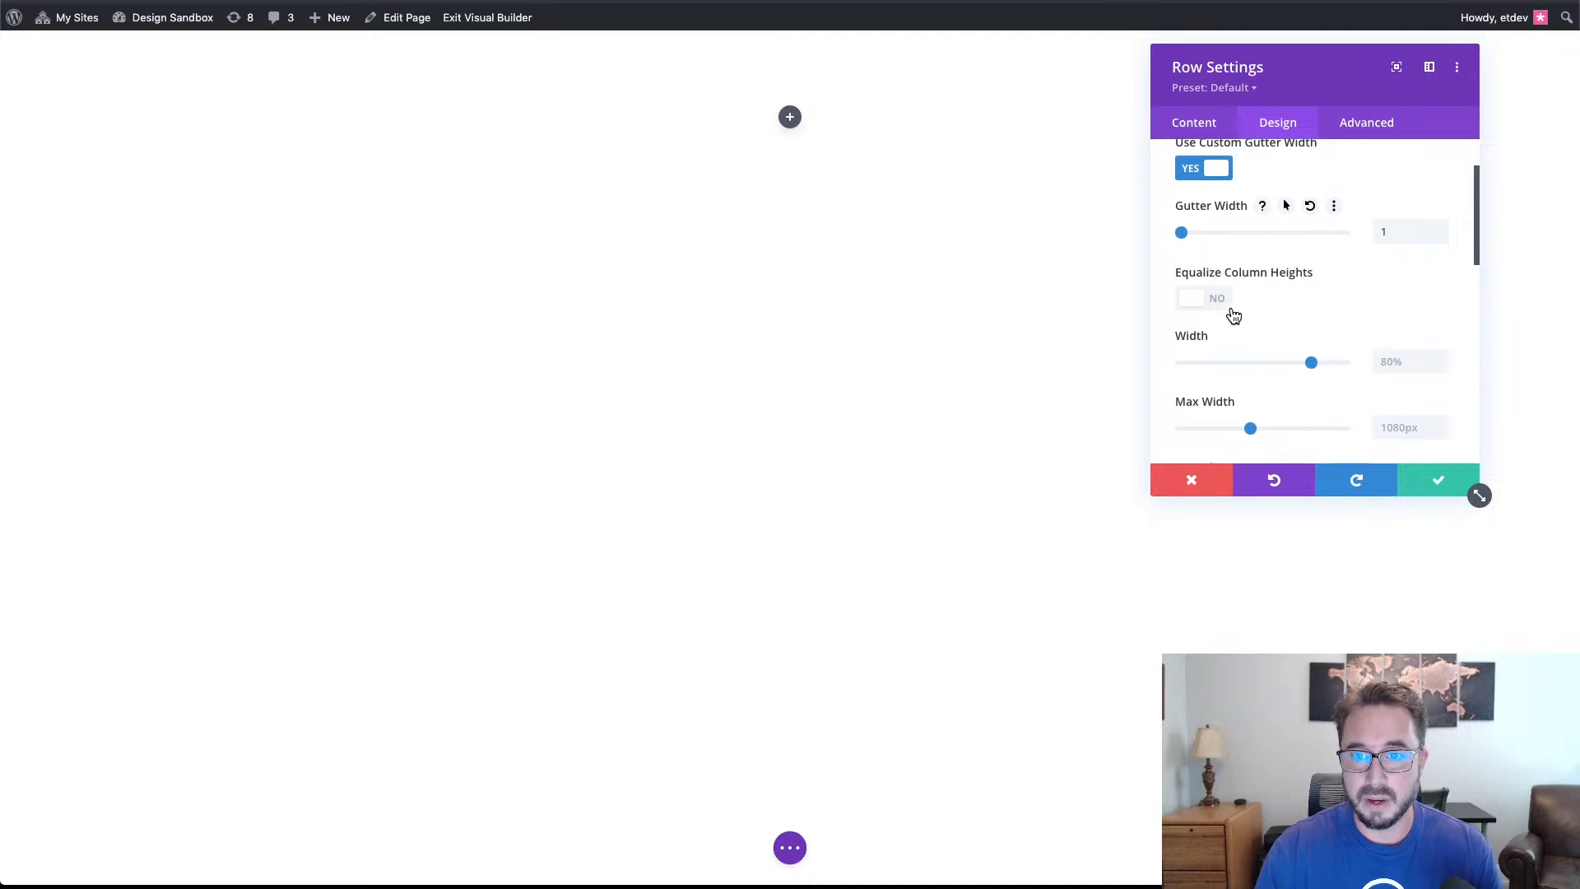
{"action": "scroll", "coordinate": [1343, 297], "scroll_direction": "down", "scroll_amount": 3}
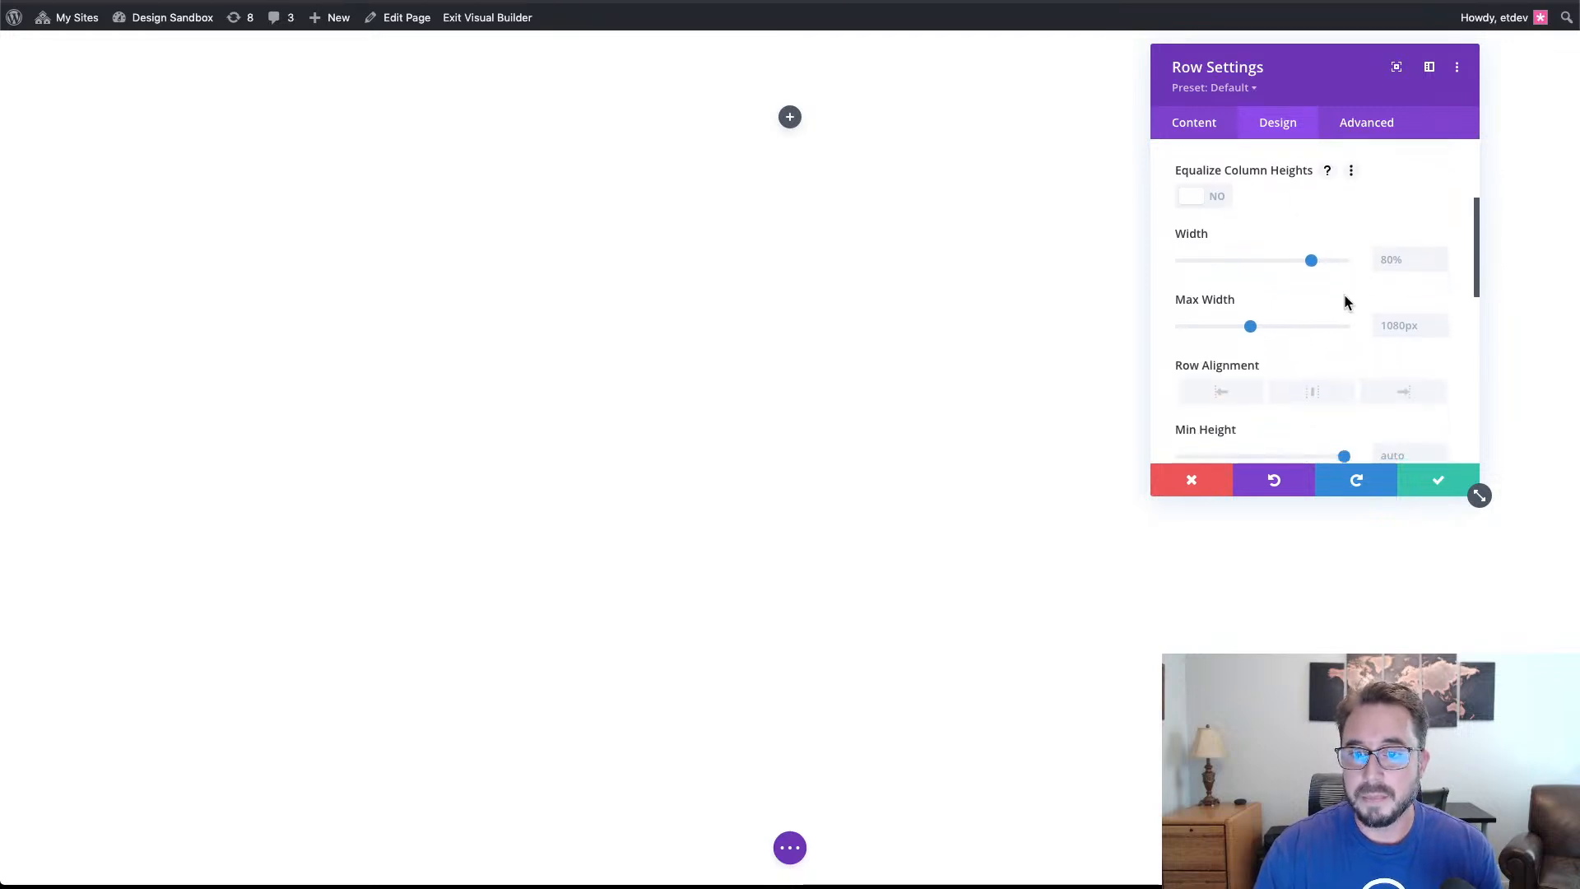
{"action": "left_click", "coordinate": [1408, 229]}
{"action": "type", "text": "10"}
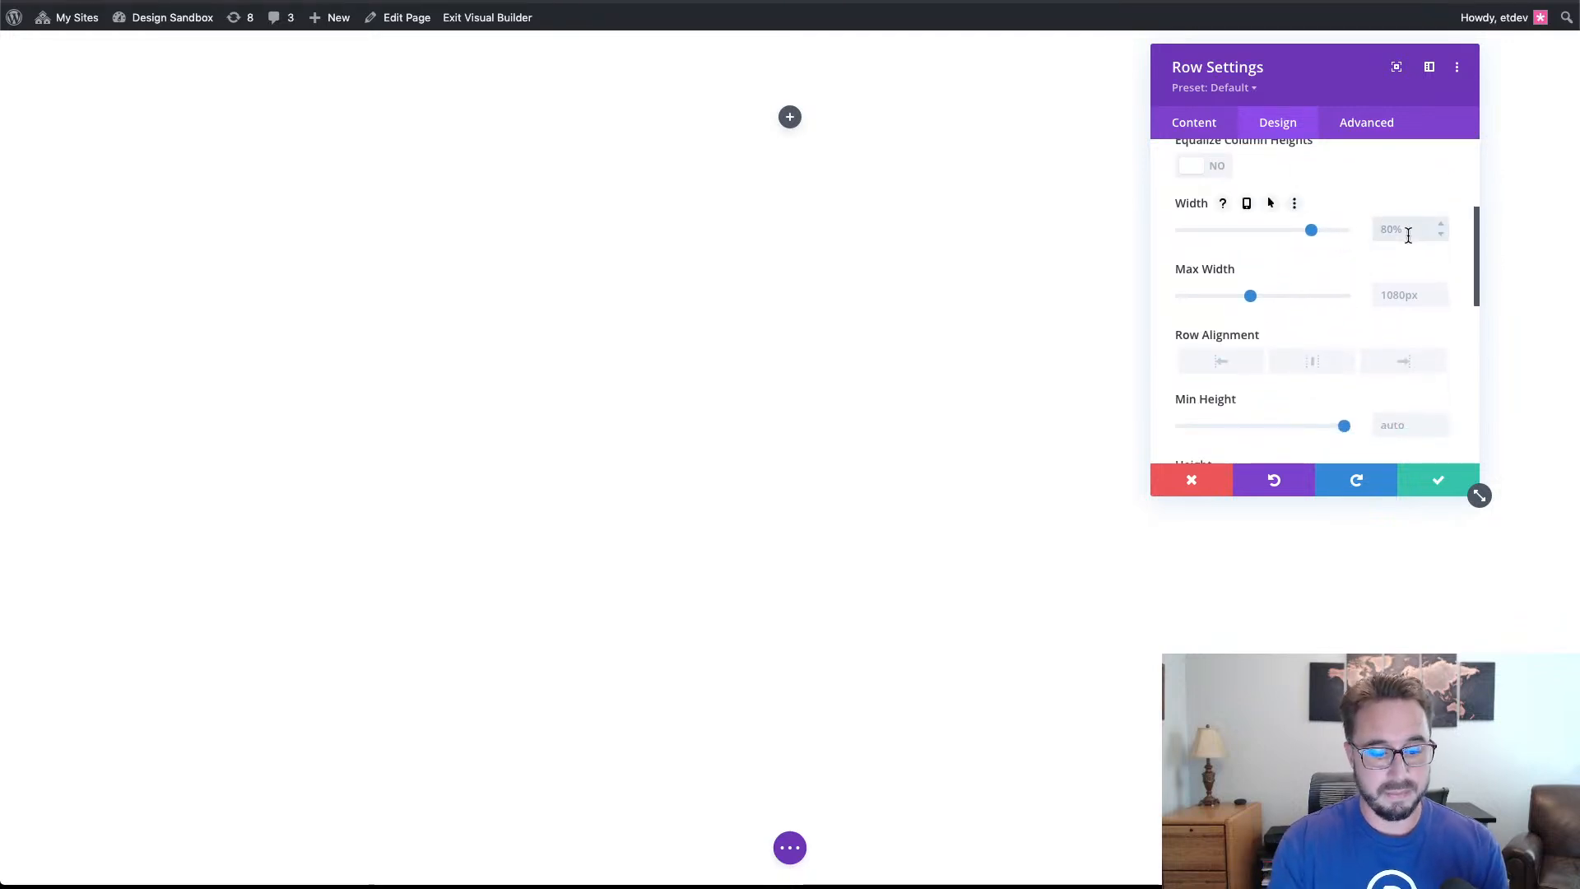
{"action": "type", "text": "0%"}
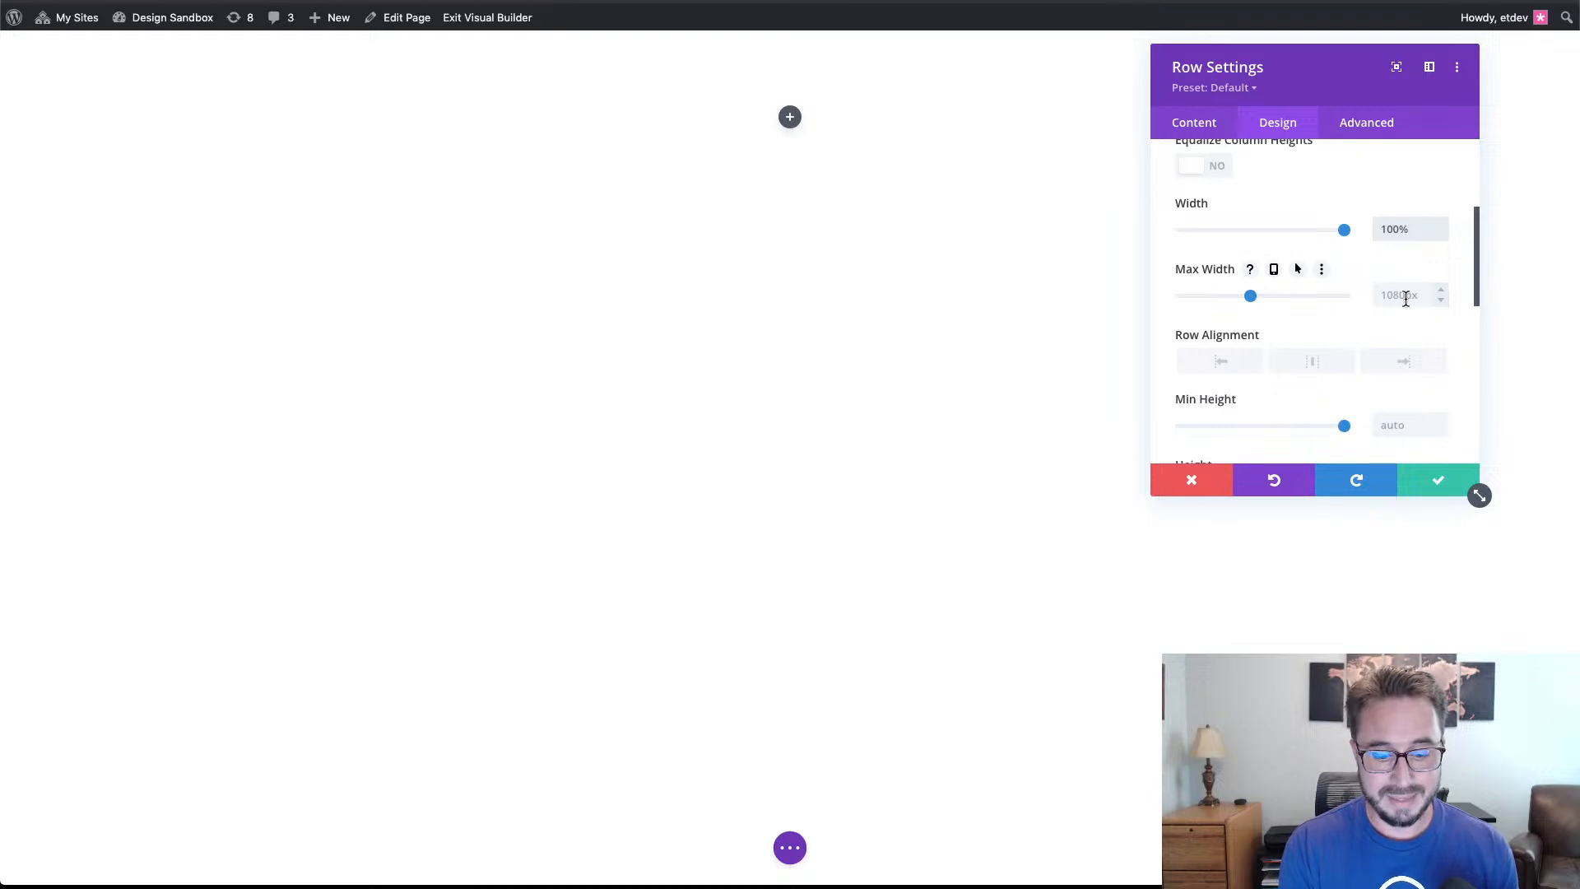
{"action": "type", "text": "10"}
{"action": "key", "text": "BackSpace"}
{"action": "key", "text": "BackSpace"}
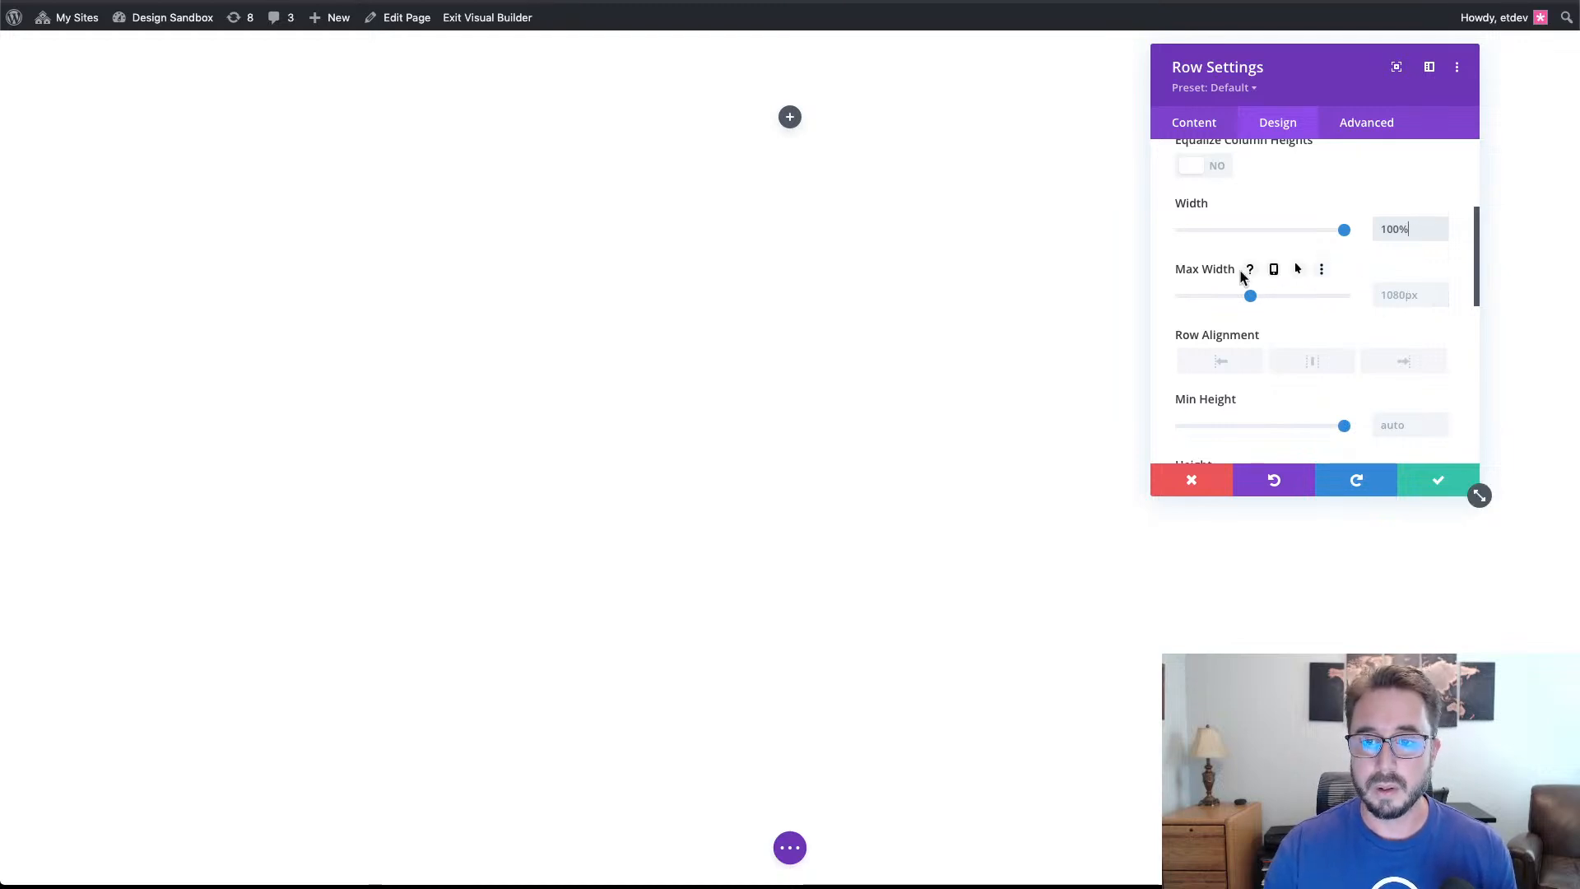
Enable responsive values for the row's max width and set 900px for desktop and 700px for tablet.
{"action": "left_click", "coordinate": [1273, 270]}
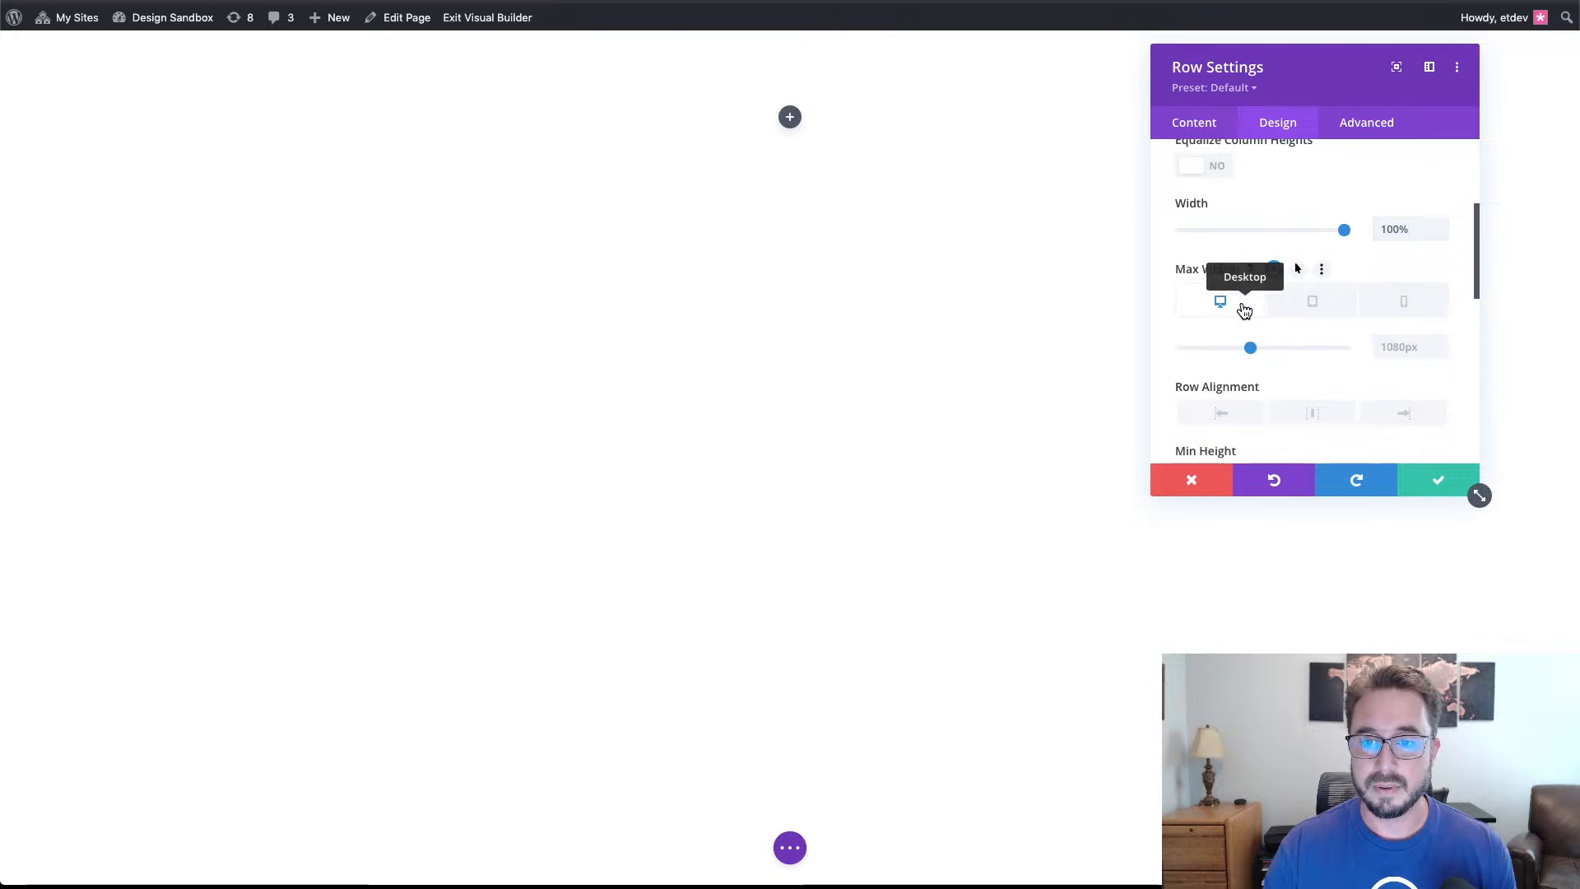
{"action": "double_click", "coordinate": [1399, 346]}
{"action": "type", "text": "900px"}
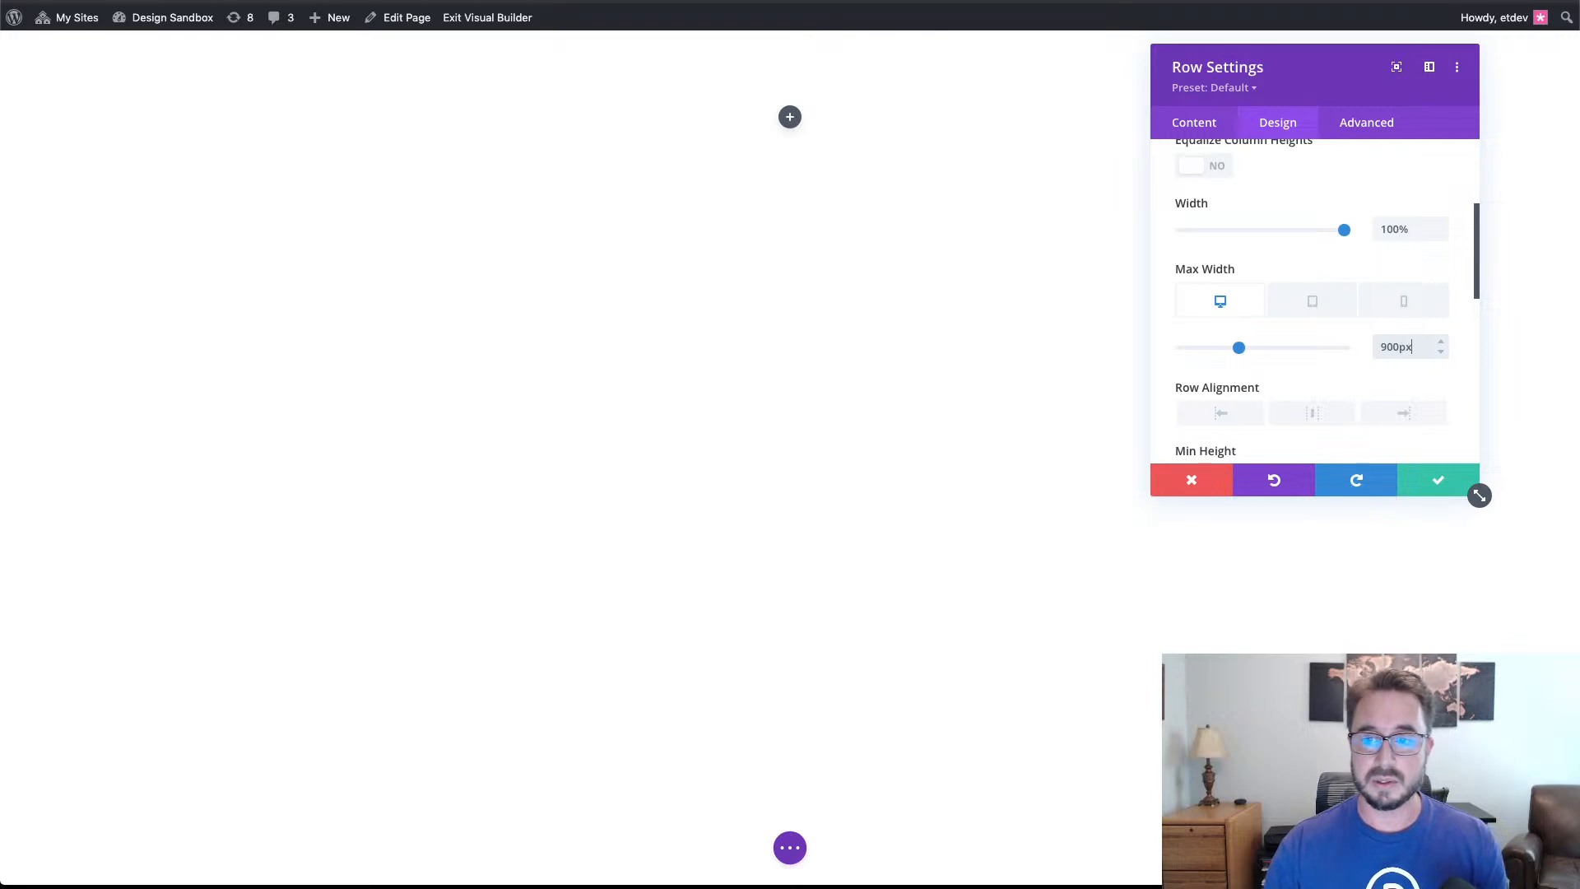
{"action": "left_click", "coordinate": [1343, 316]}
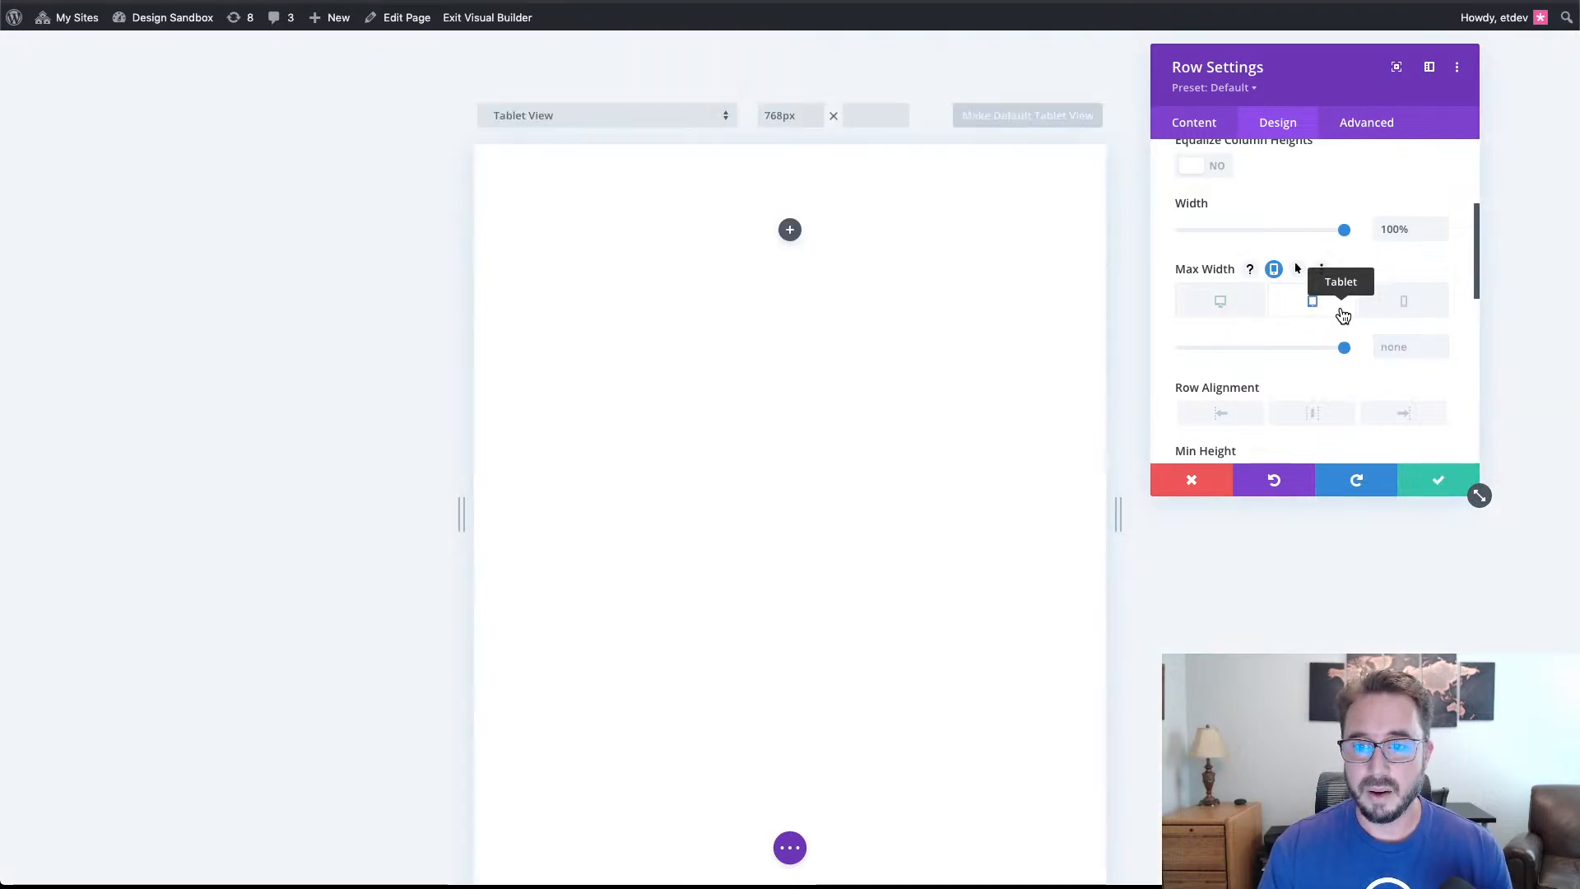
{"action": "left_click", "coordinate": [1423, 349]}
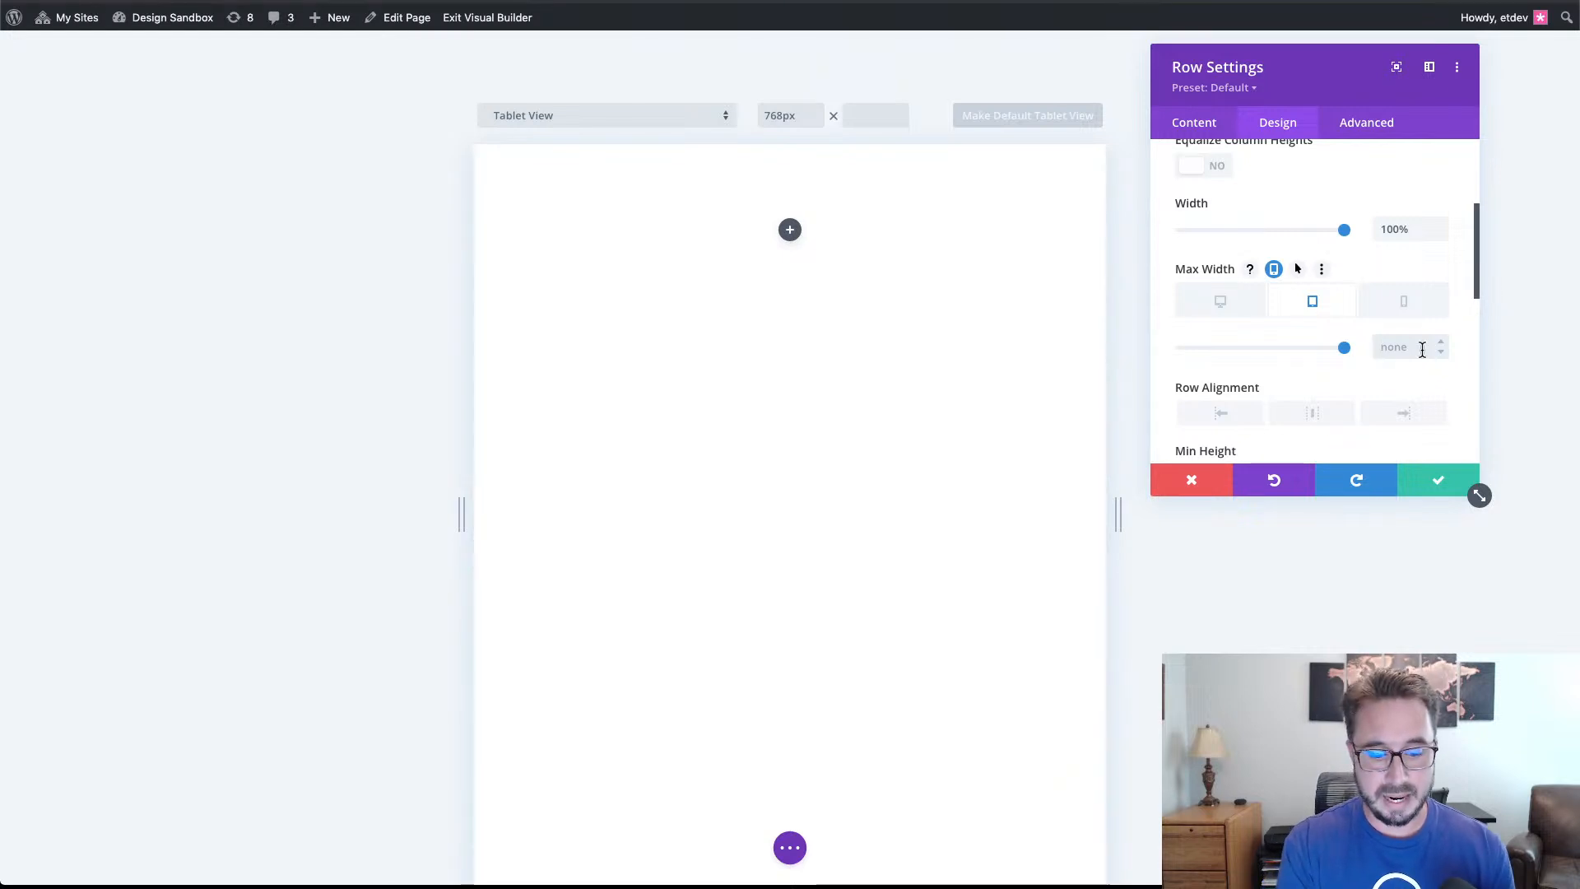
{"action": "type", "text": "700"}
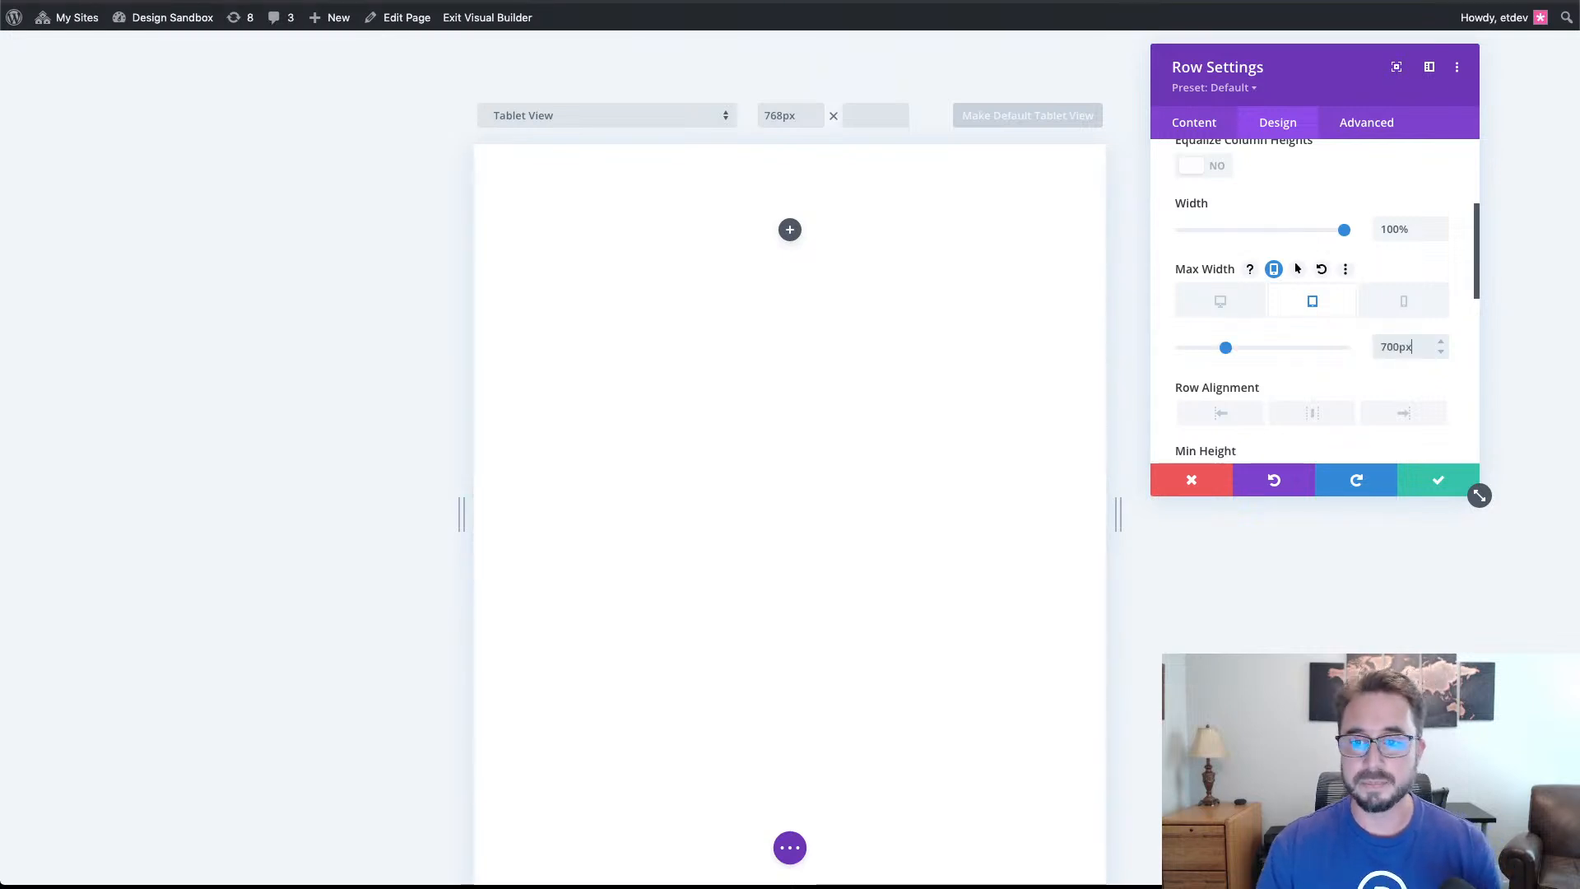
Set the row's max width for phone to 300px and return to the desktop view.
{"action": "left_click", "coordinate": [1414, 307]}
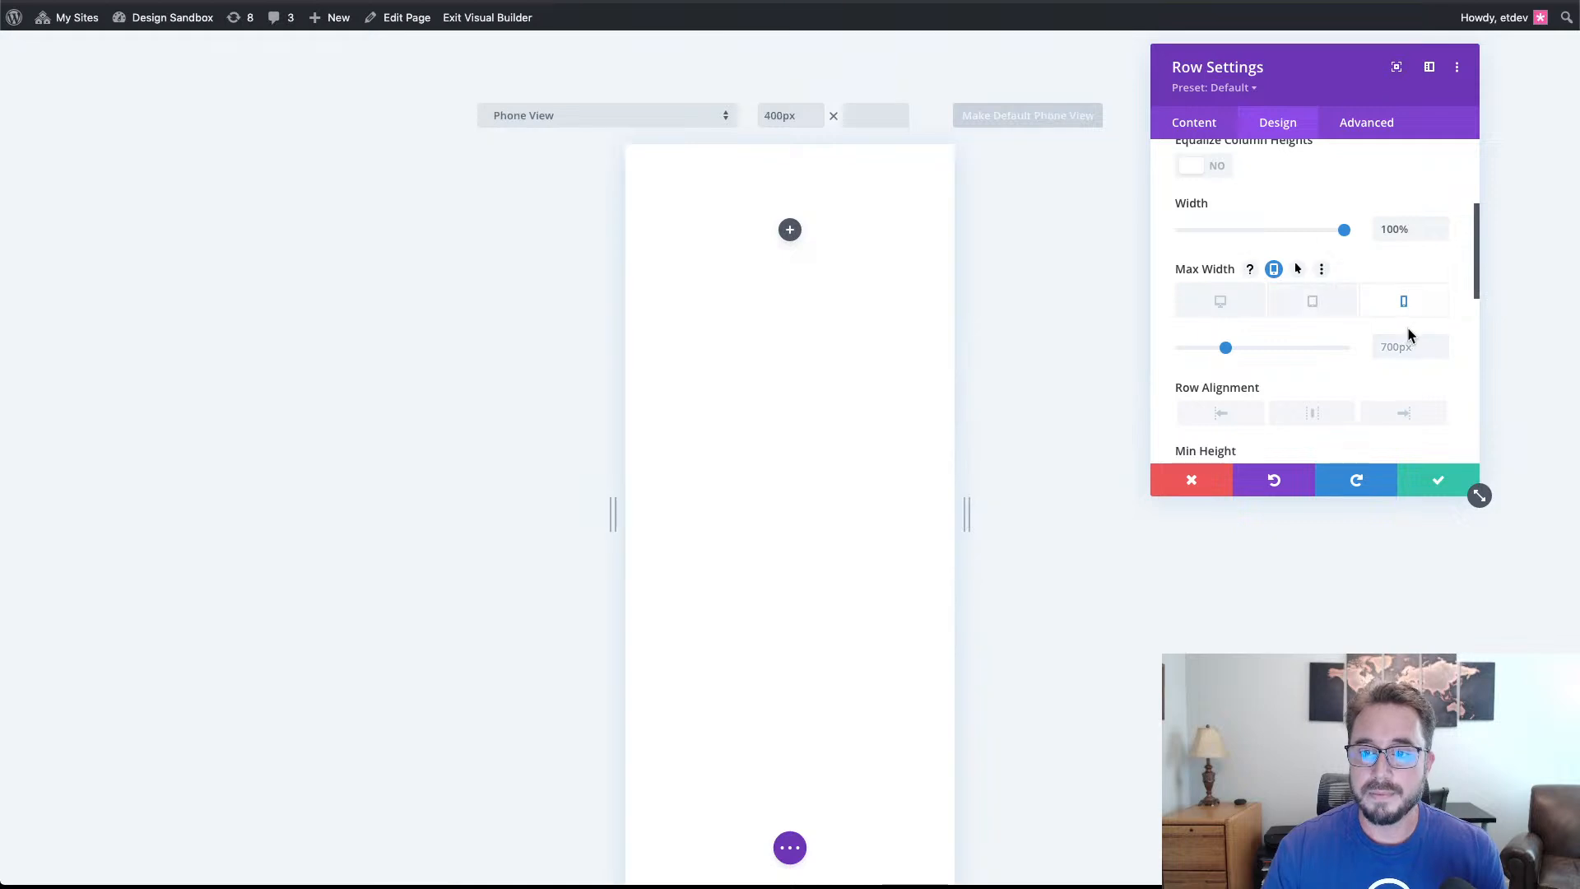
{"action": "left_click", "coordinate": [1400, 346]}
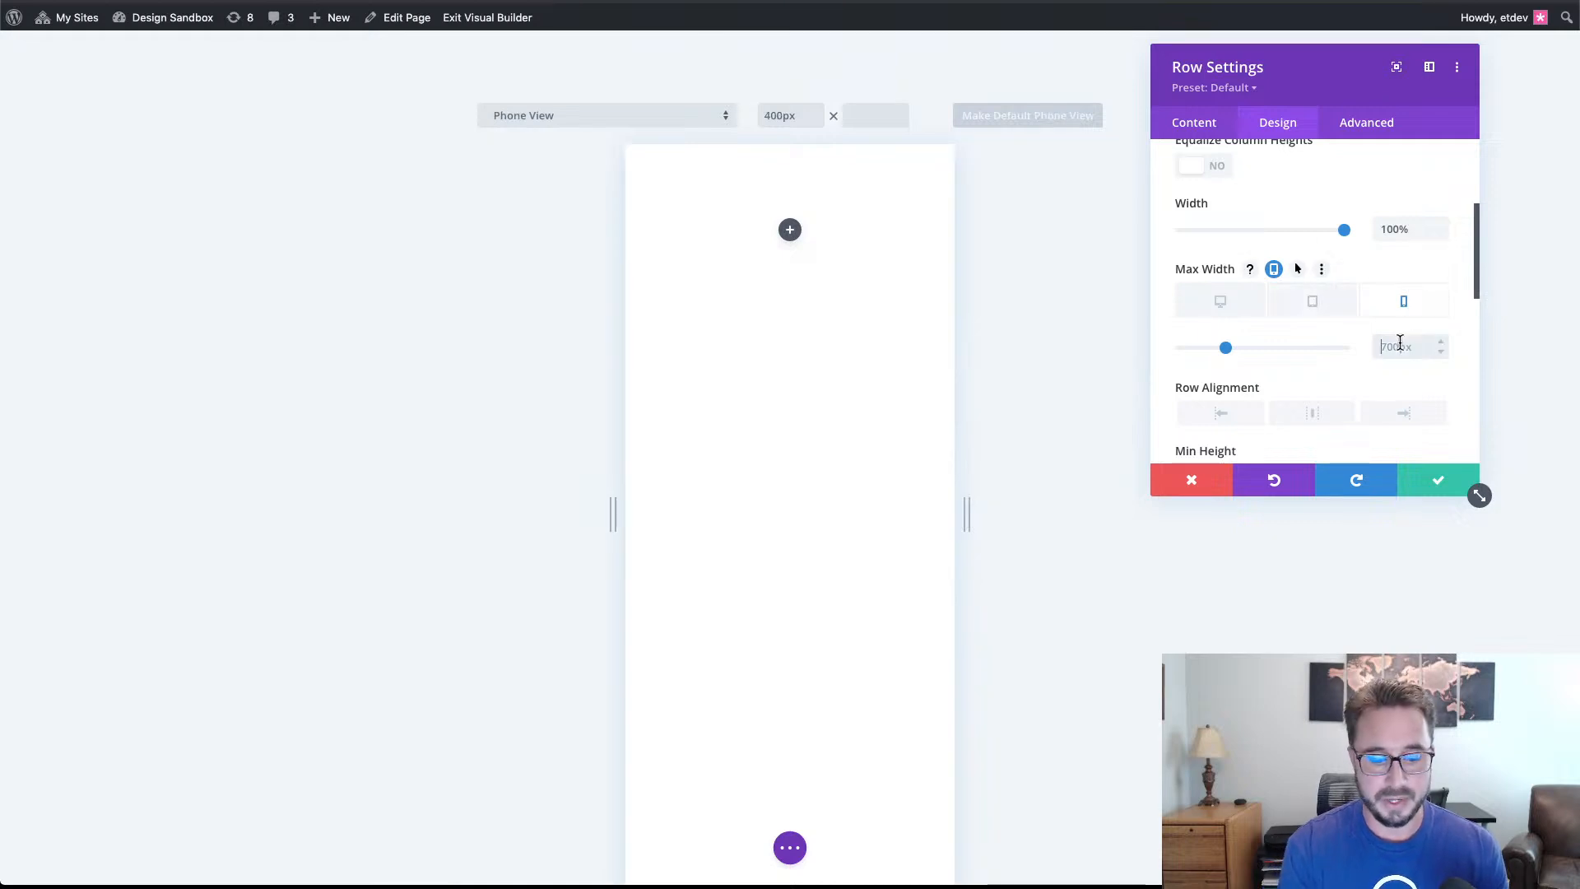
{"action": "type", "text": "300"}
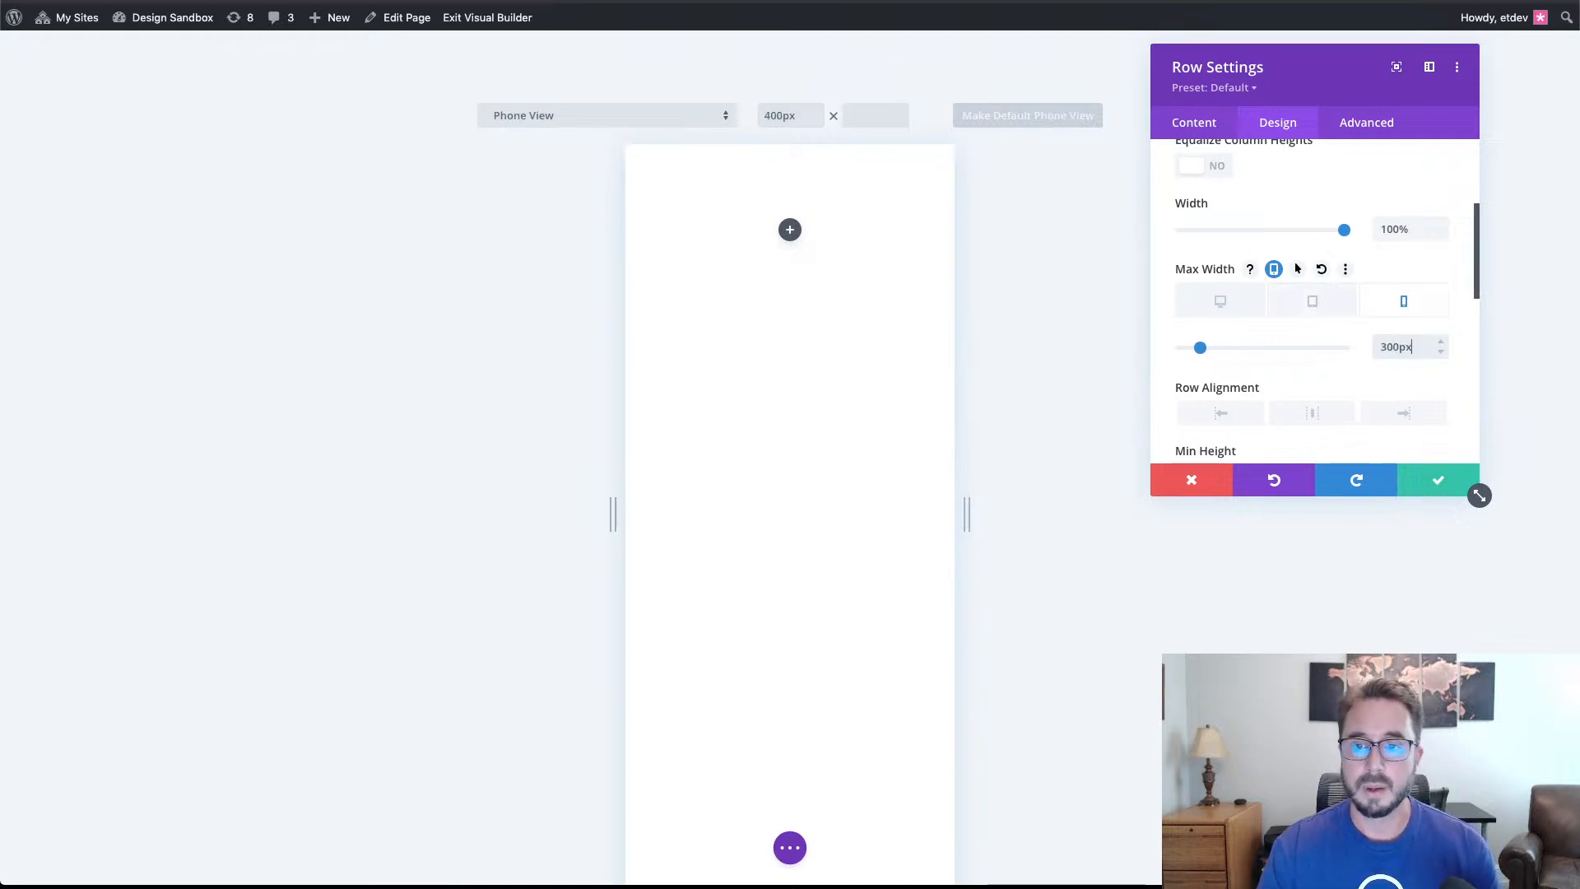
{"action": "scroll", "coordinate": [1389, 383], "scroll_direction": "down", "scroll_amount": 5}
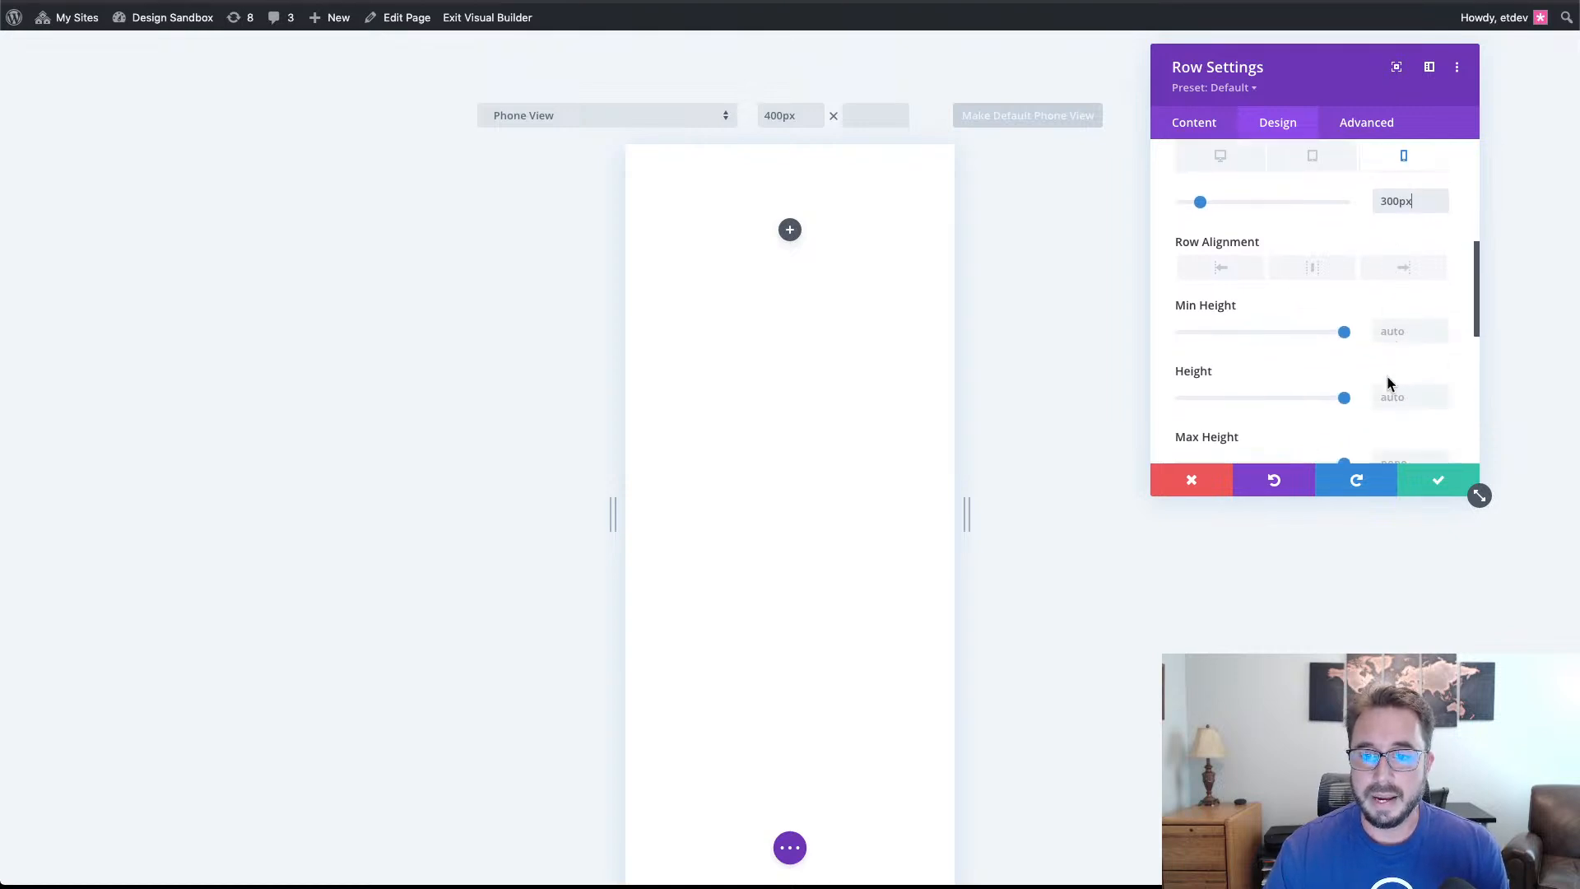
{"action": "scroll", "coordinate": [1388, 381], "scroll_direction": "up", "scroll_amount": 5}
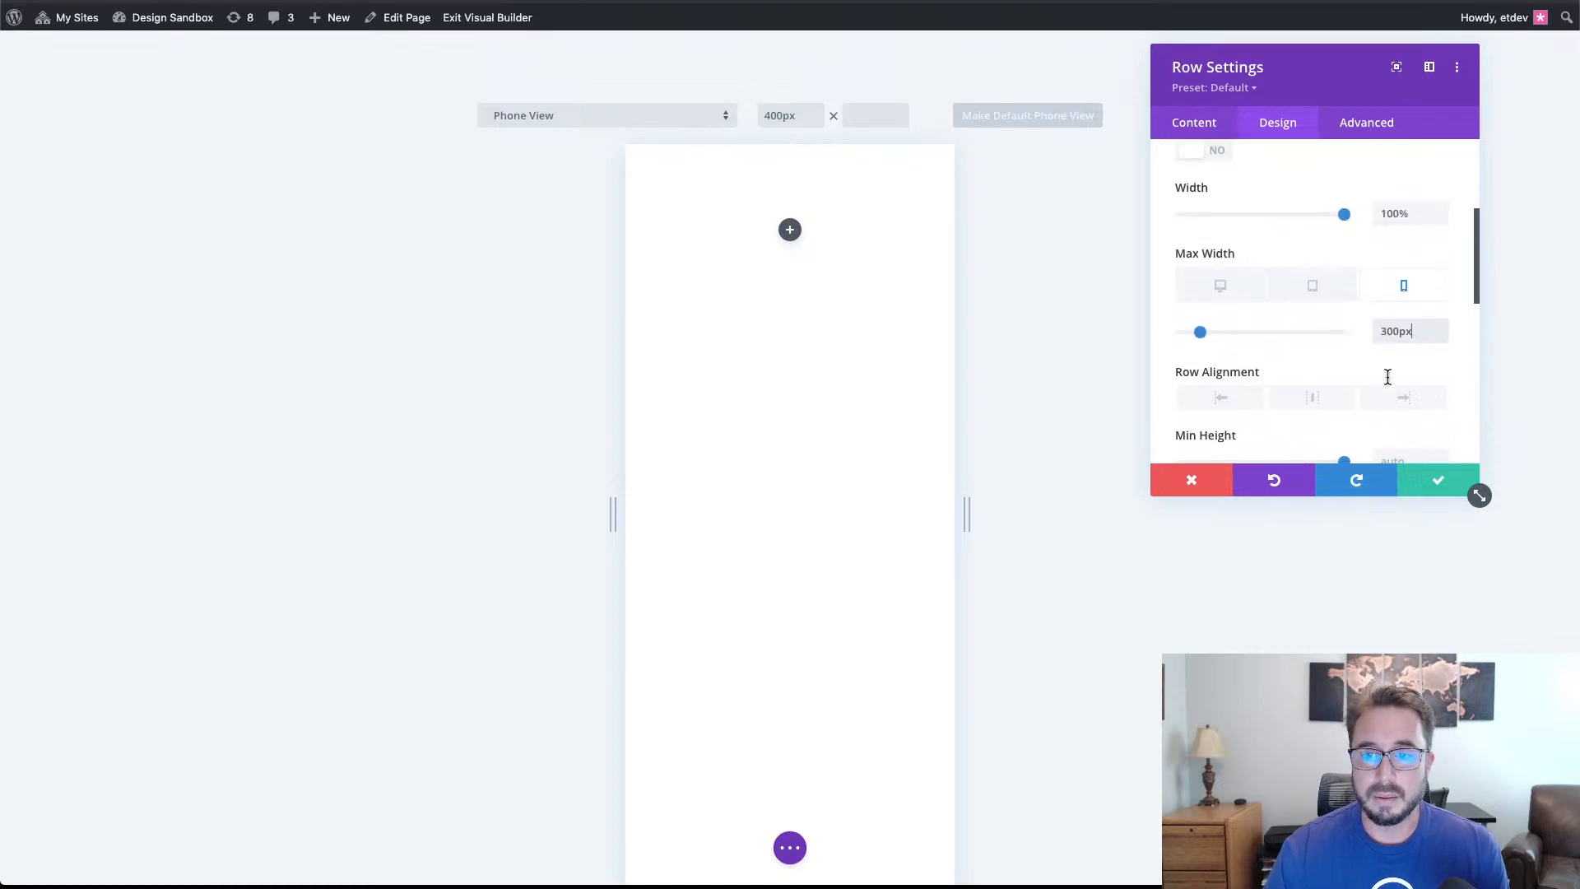
{"action": "left_click", "coordinate": [1246, 301]}
Reduce the row's top and bottom padding in its spacing settings.
{"action": "scroll", "coordinate": [1410, 393], "scroll_direction": "down", "scroll_amount": 5}
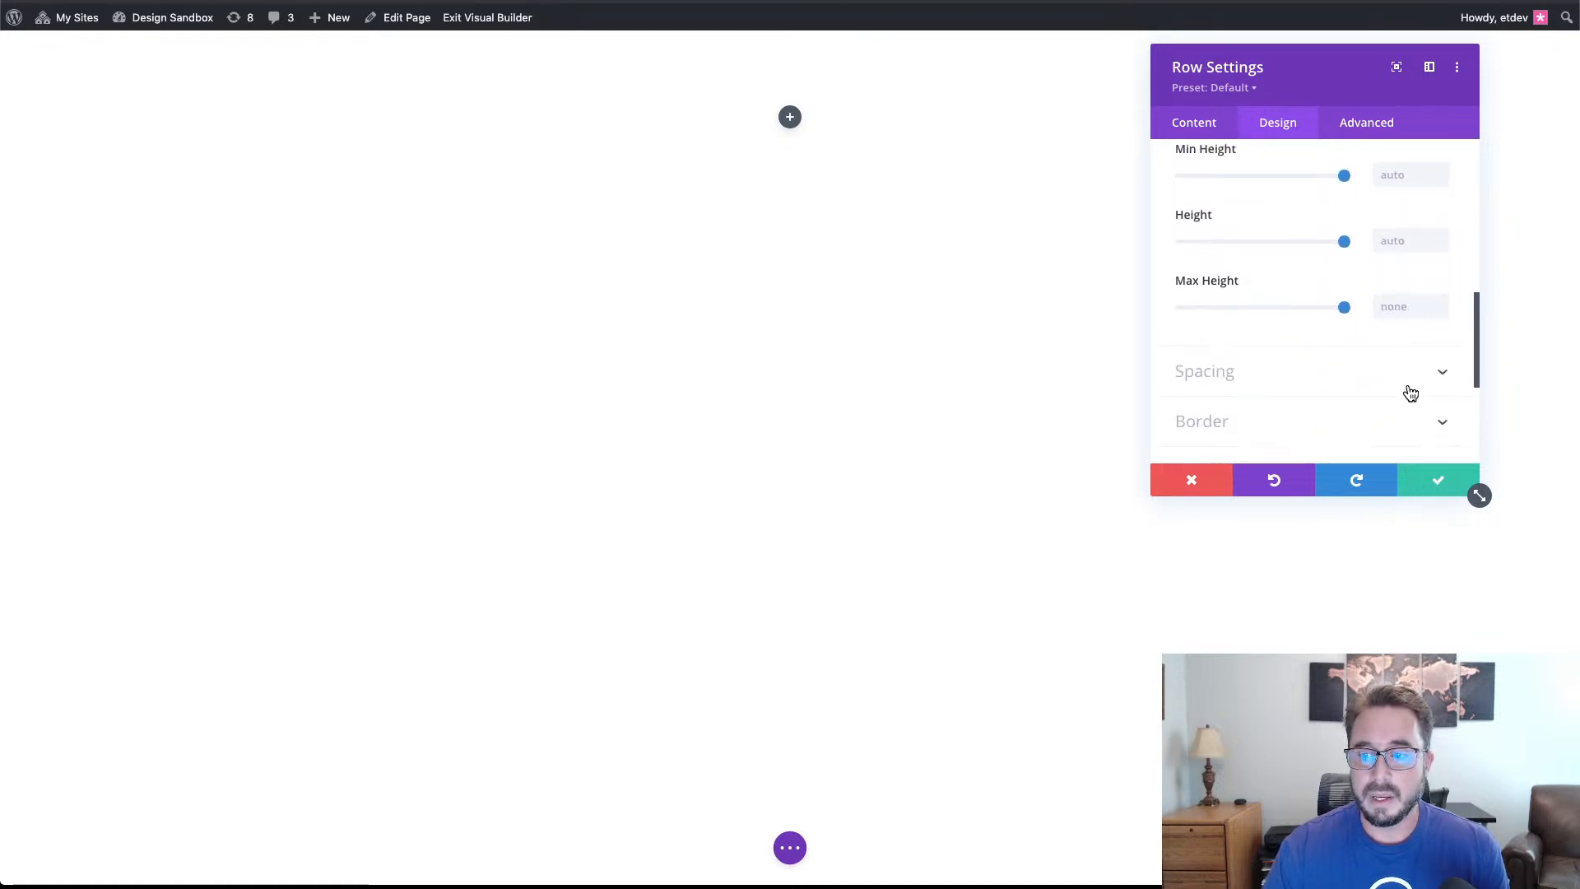
{"action": "left_click", "coordinate": [1411, 393]}
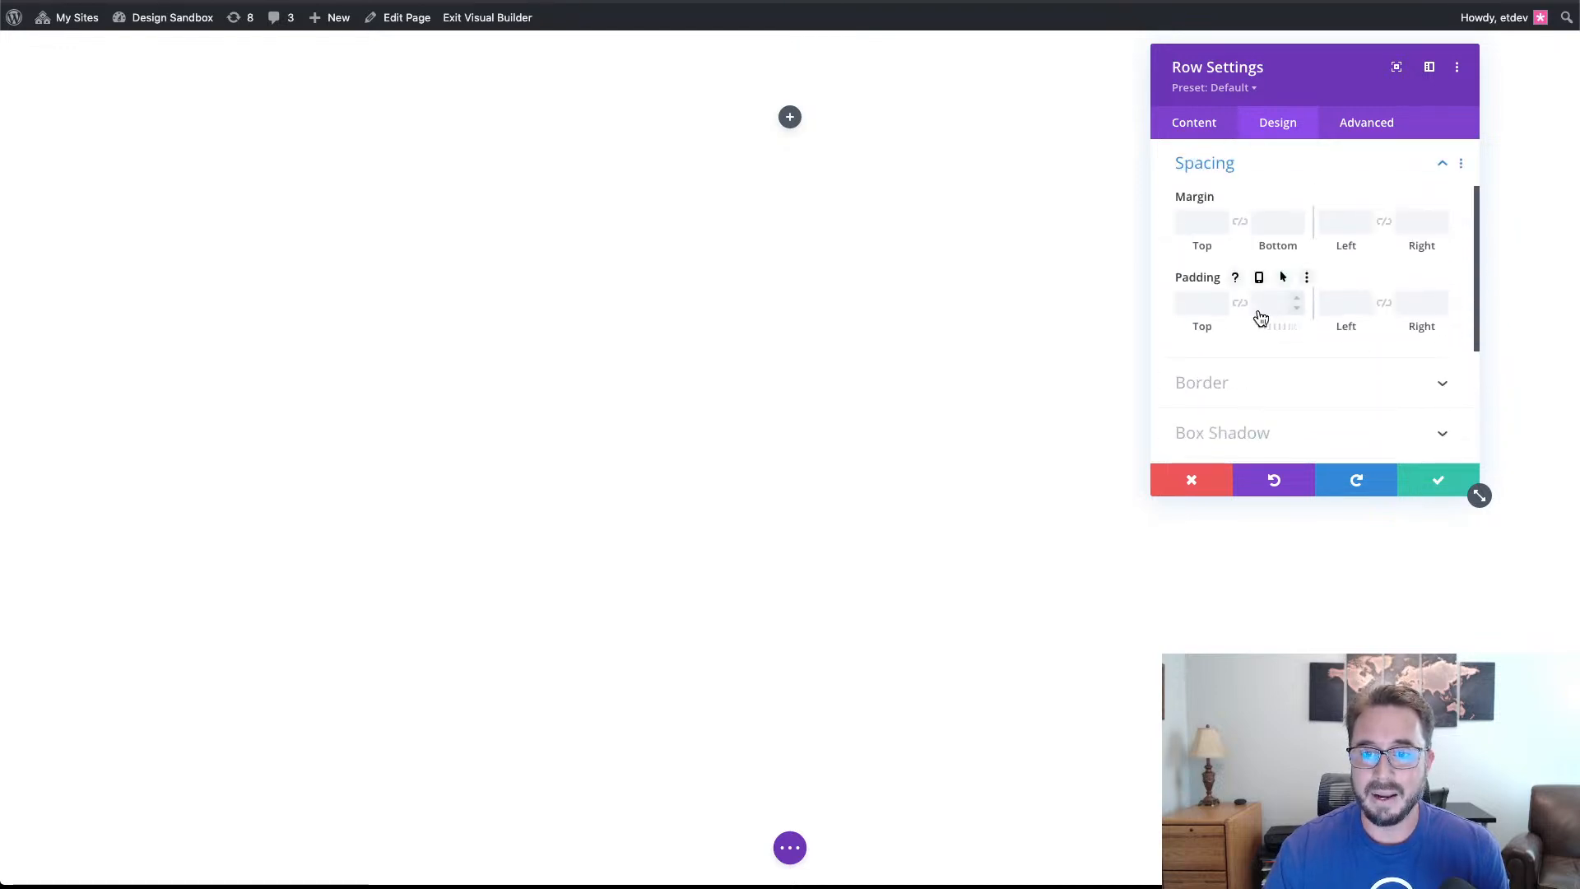
{"action": "left_click", "coordinate": [1222, 309]}
{"action": "left_click", "coordinate": [1296, 308]}
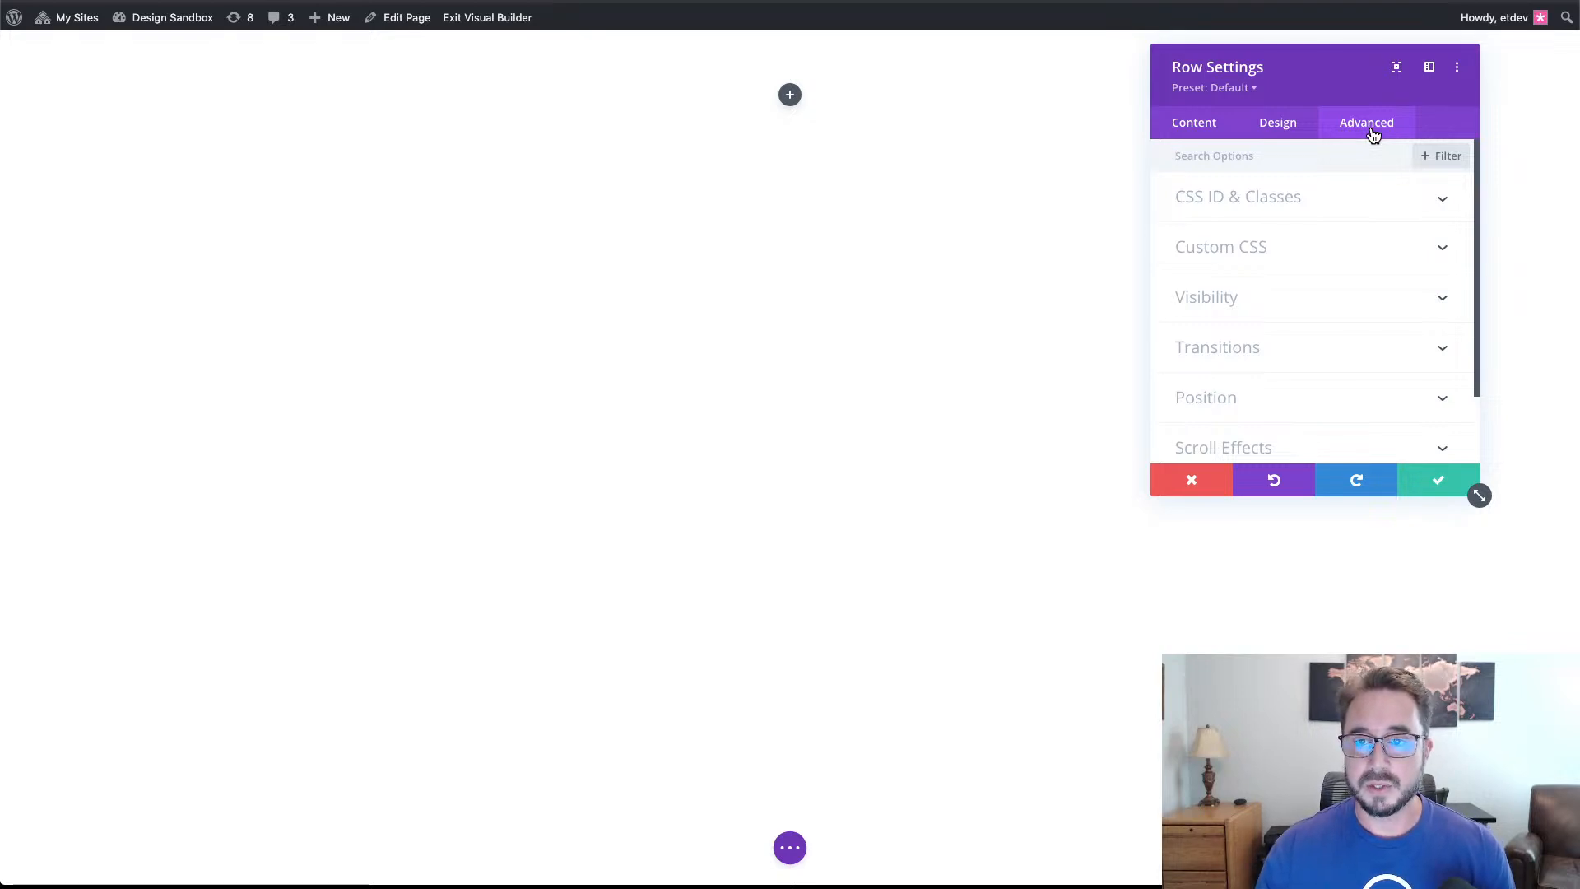
Add the custom CSS display:flex; flex-wrap:nowrap; to the row's main element and save the row settings.
{"action": "left_click", "coordinate": [1349, 247]}
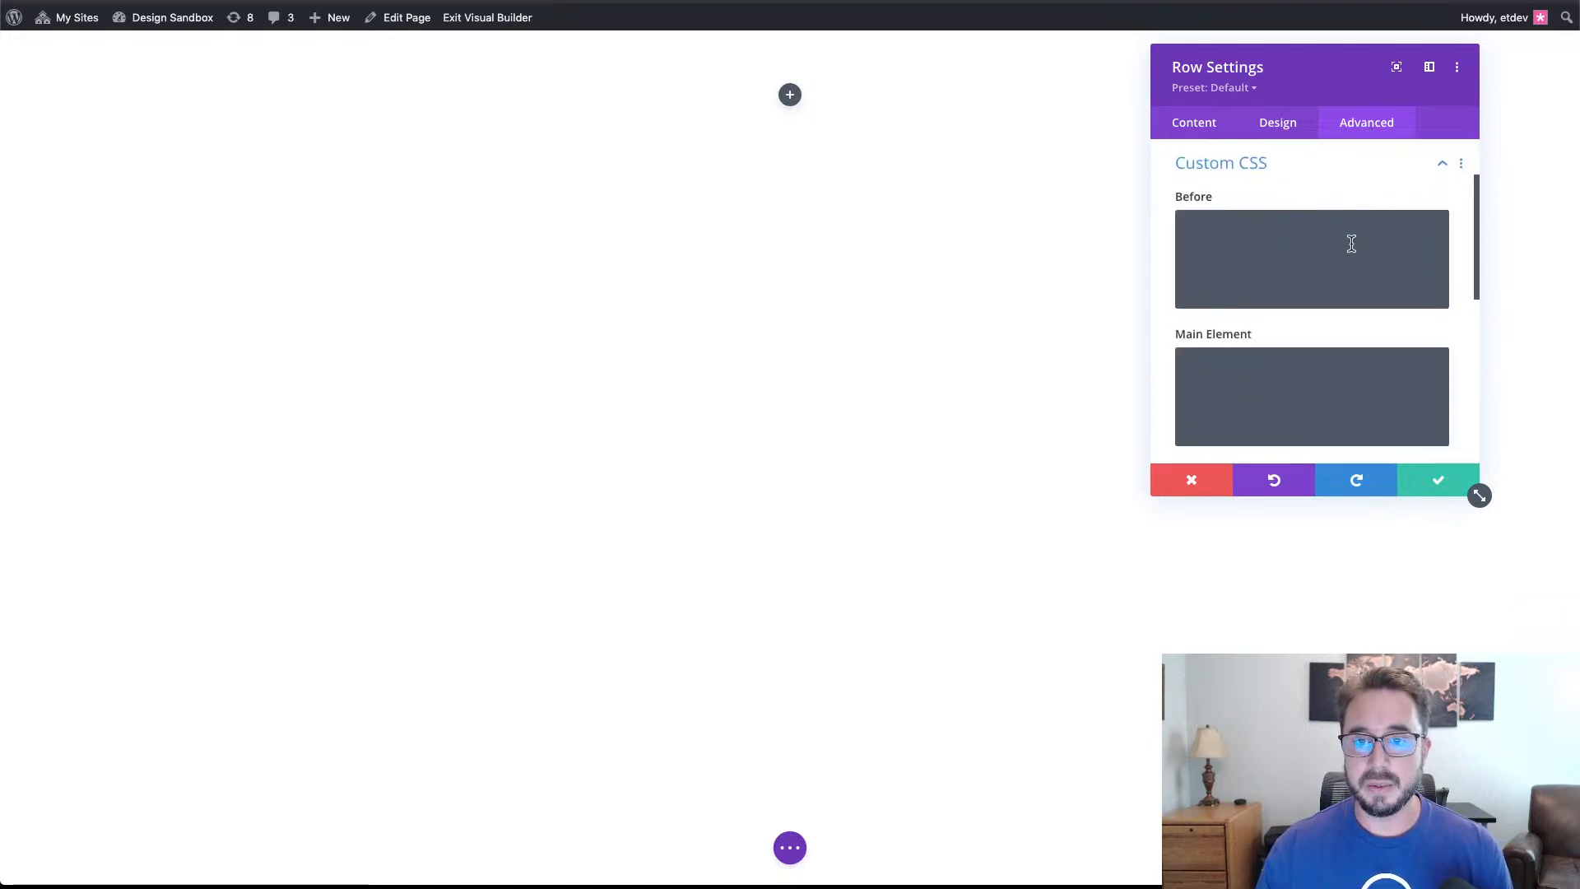
{"action": "left_click", "coordinate": [1362, 354]}
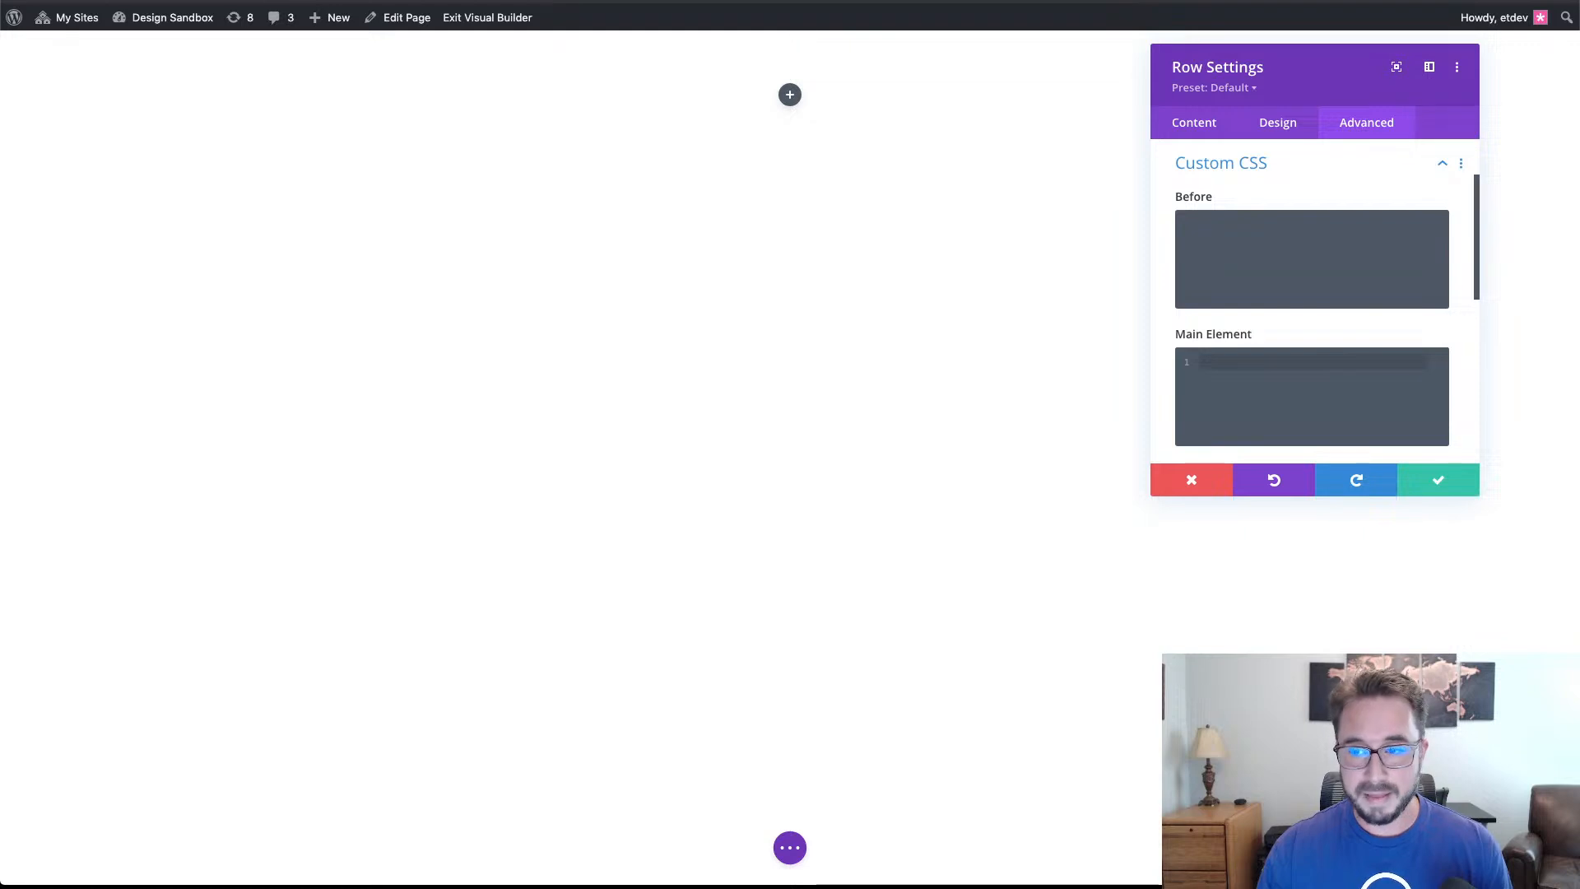
{"action": "type", "text": "display:flex; flex-wrap:nowrap;"}
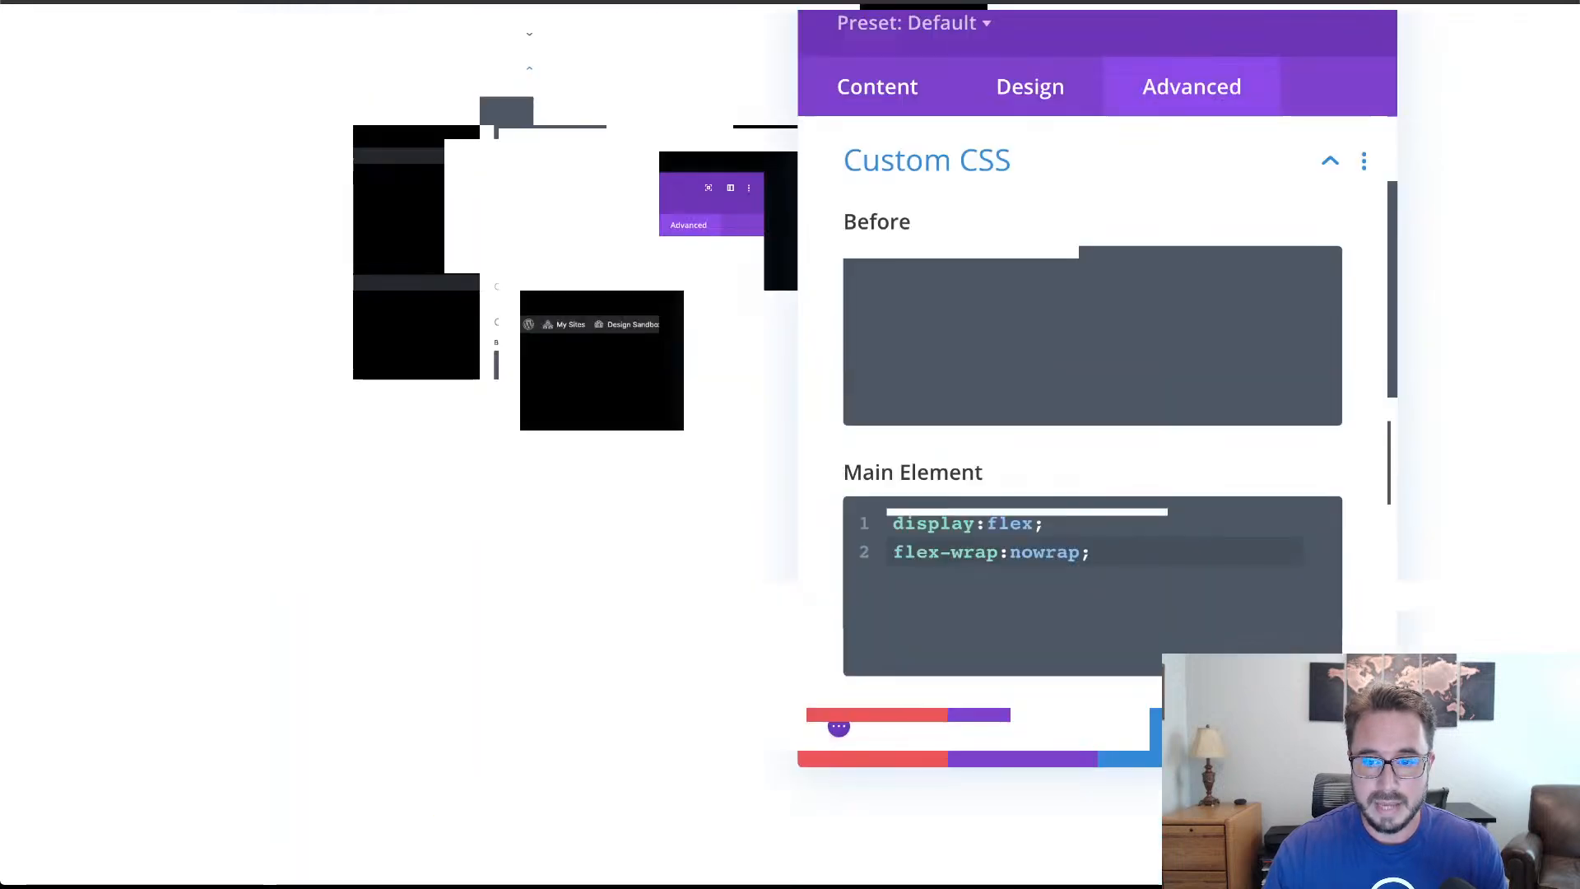
{"action": "left_click", "coordinate": [1439, 482]}
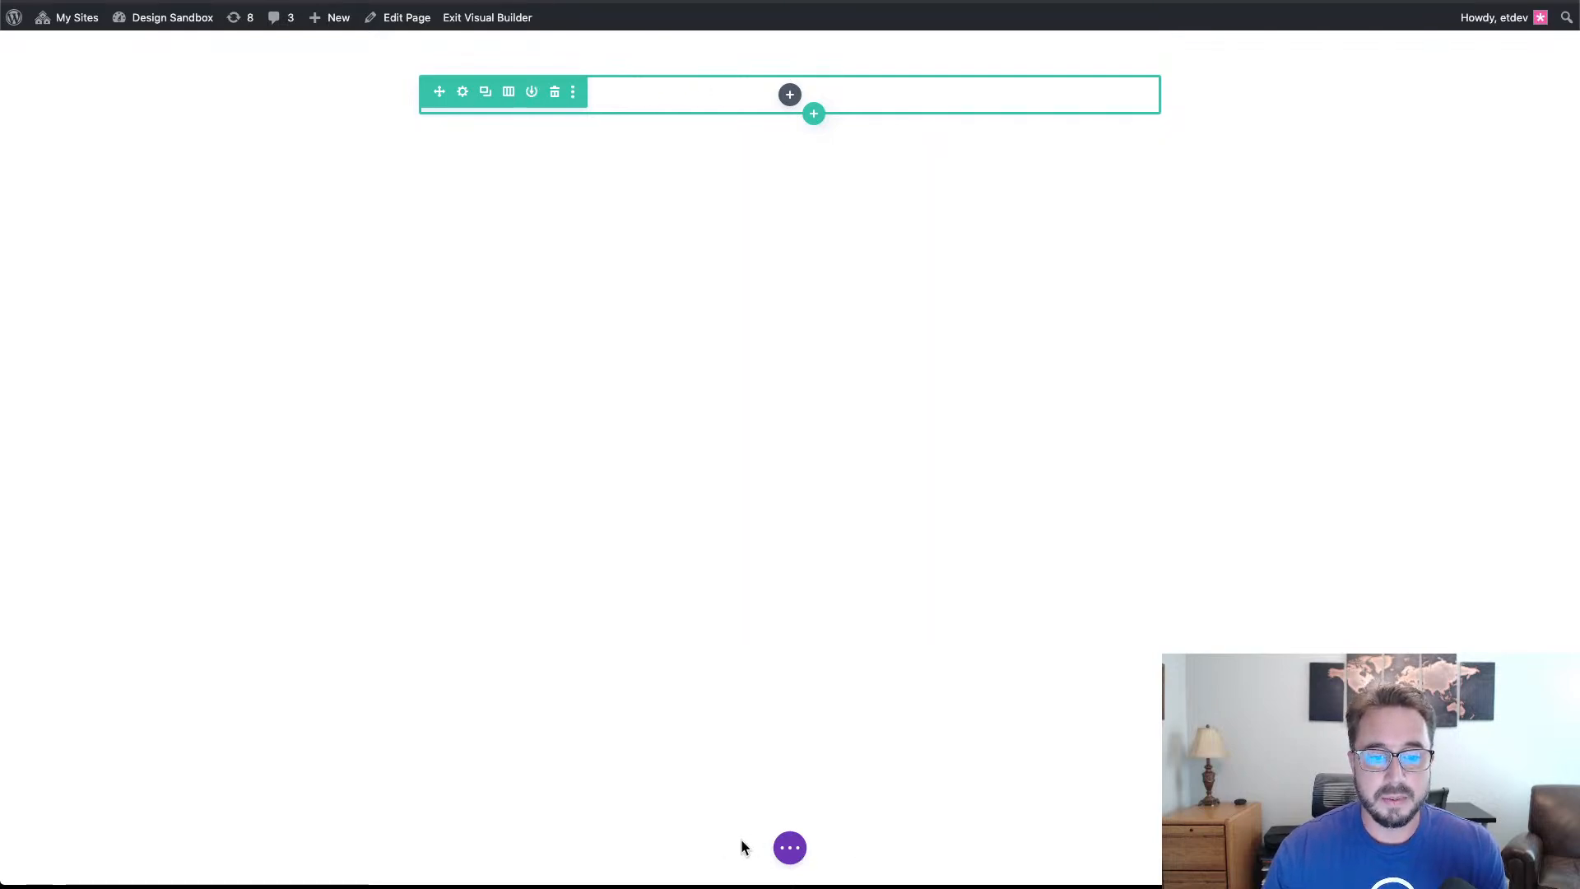
Show the page's Layers view, place it clear of the row, and expand all layers down to the column.
{"action": "left_click", "coordinate": [792, 854]}
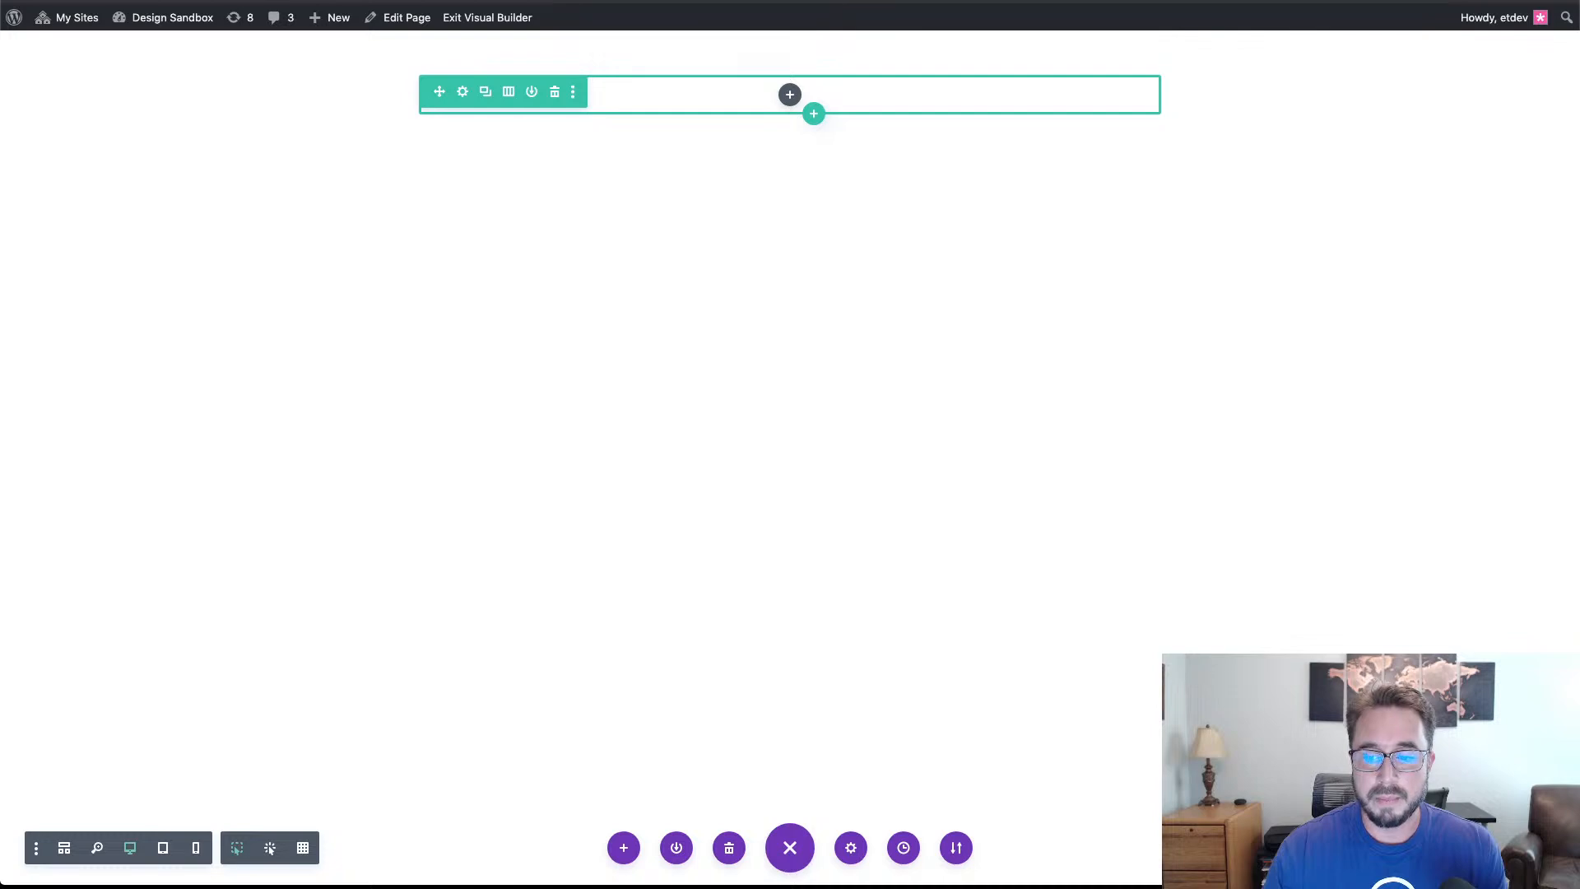
{"action": "left_click", "coordinate": [1325, 848]}
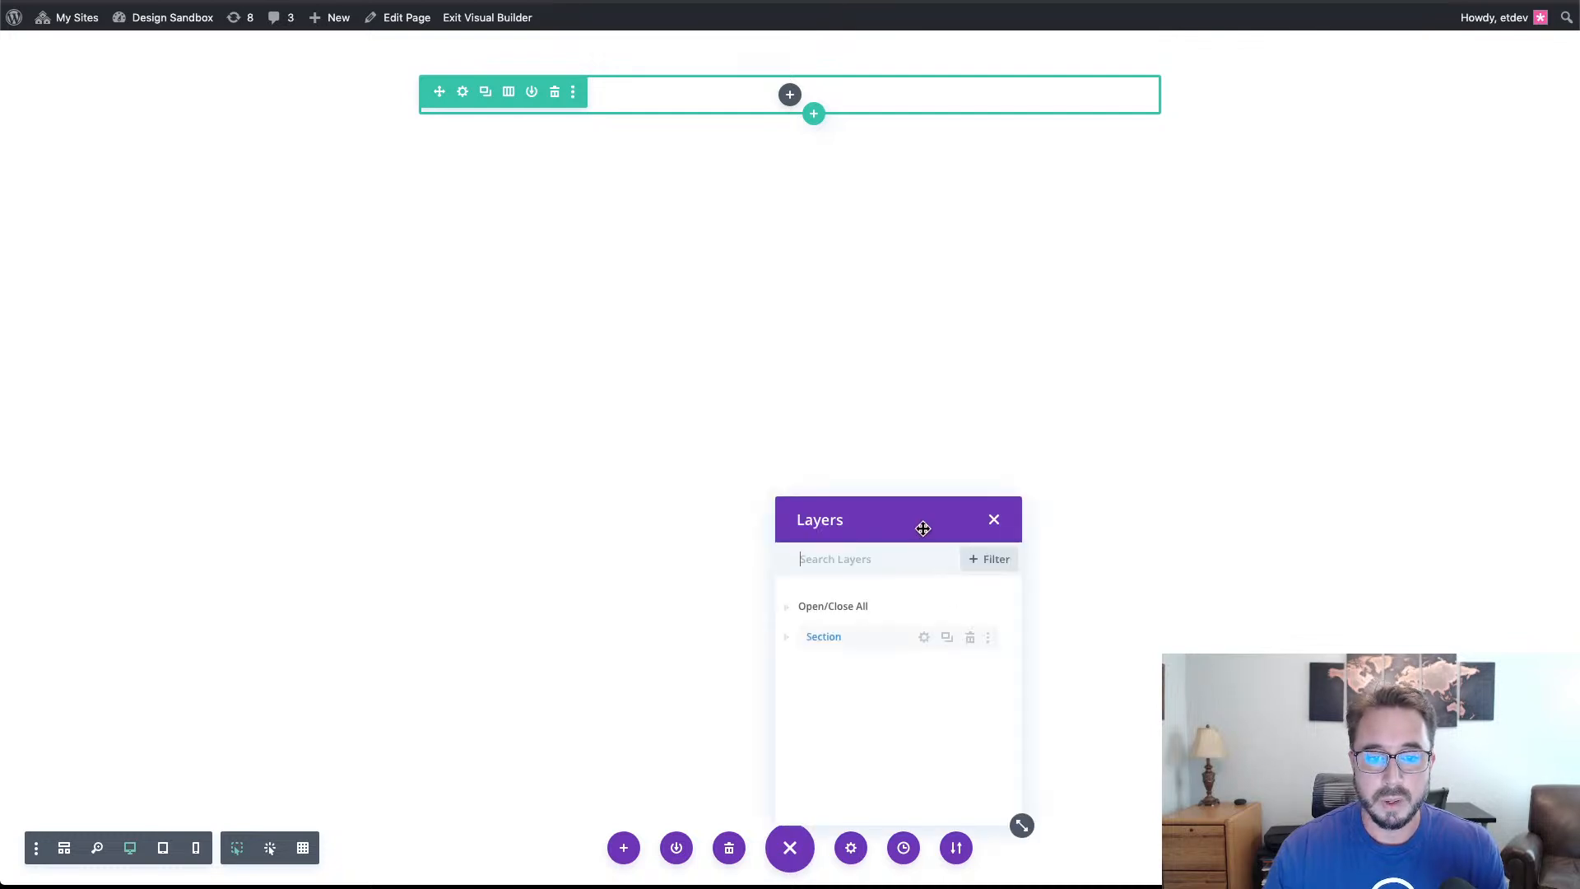
{"action": "left_click_drag", "start_coordinate": [923, 529], "coordinate": [187, 133]}
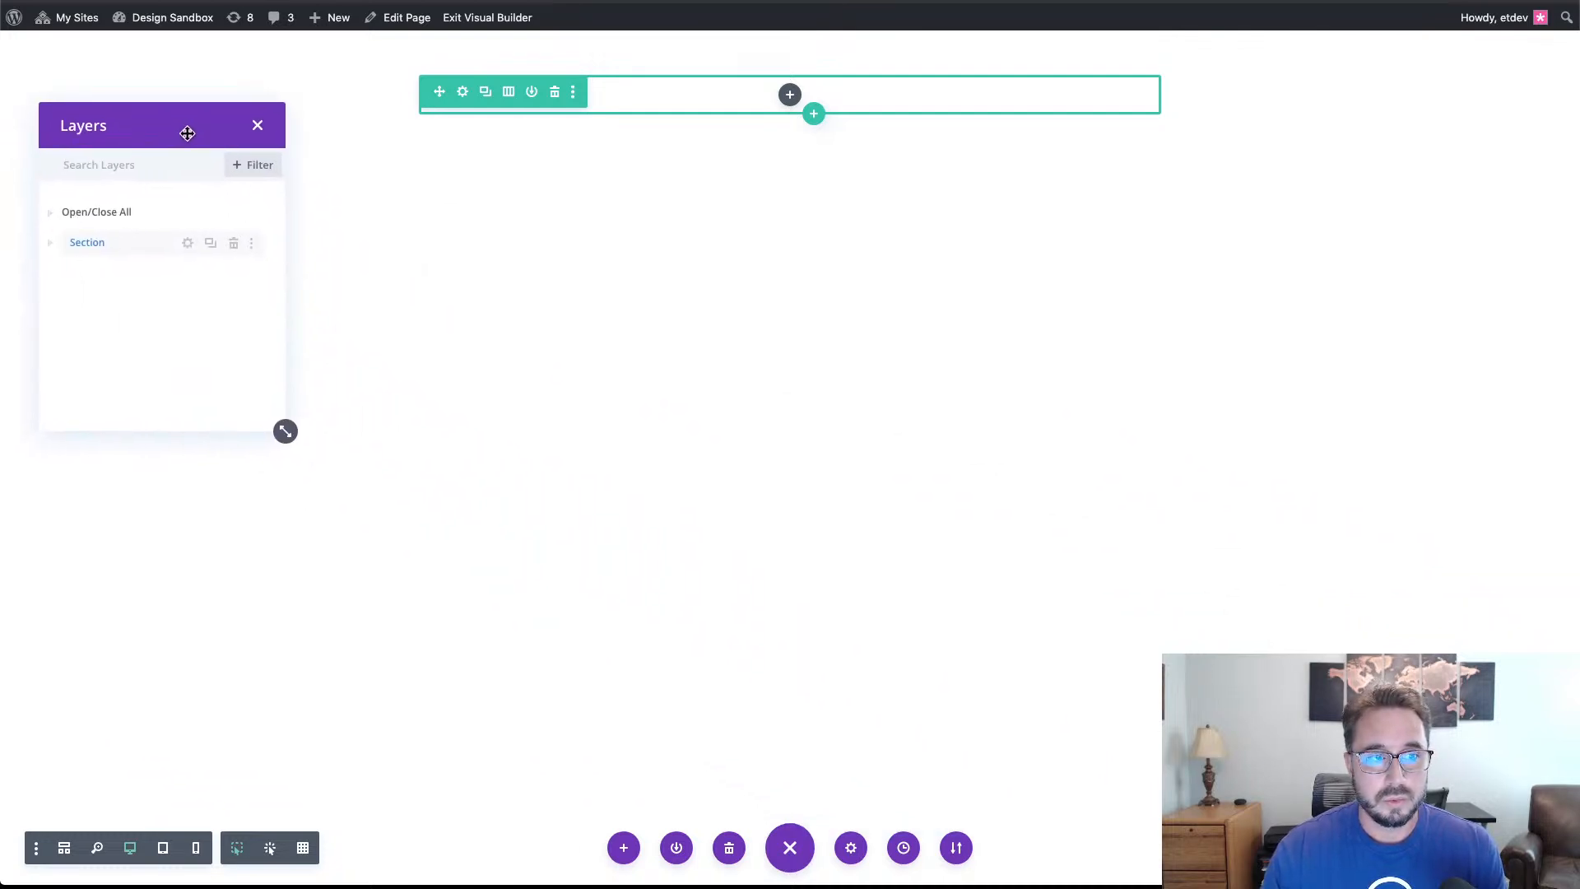
{"action": "left_click", "coordinate": [51, 216]}
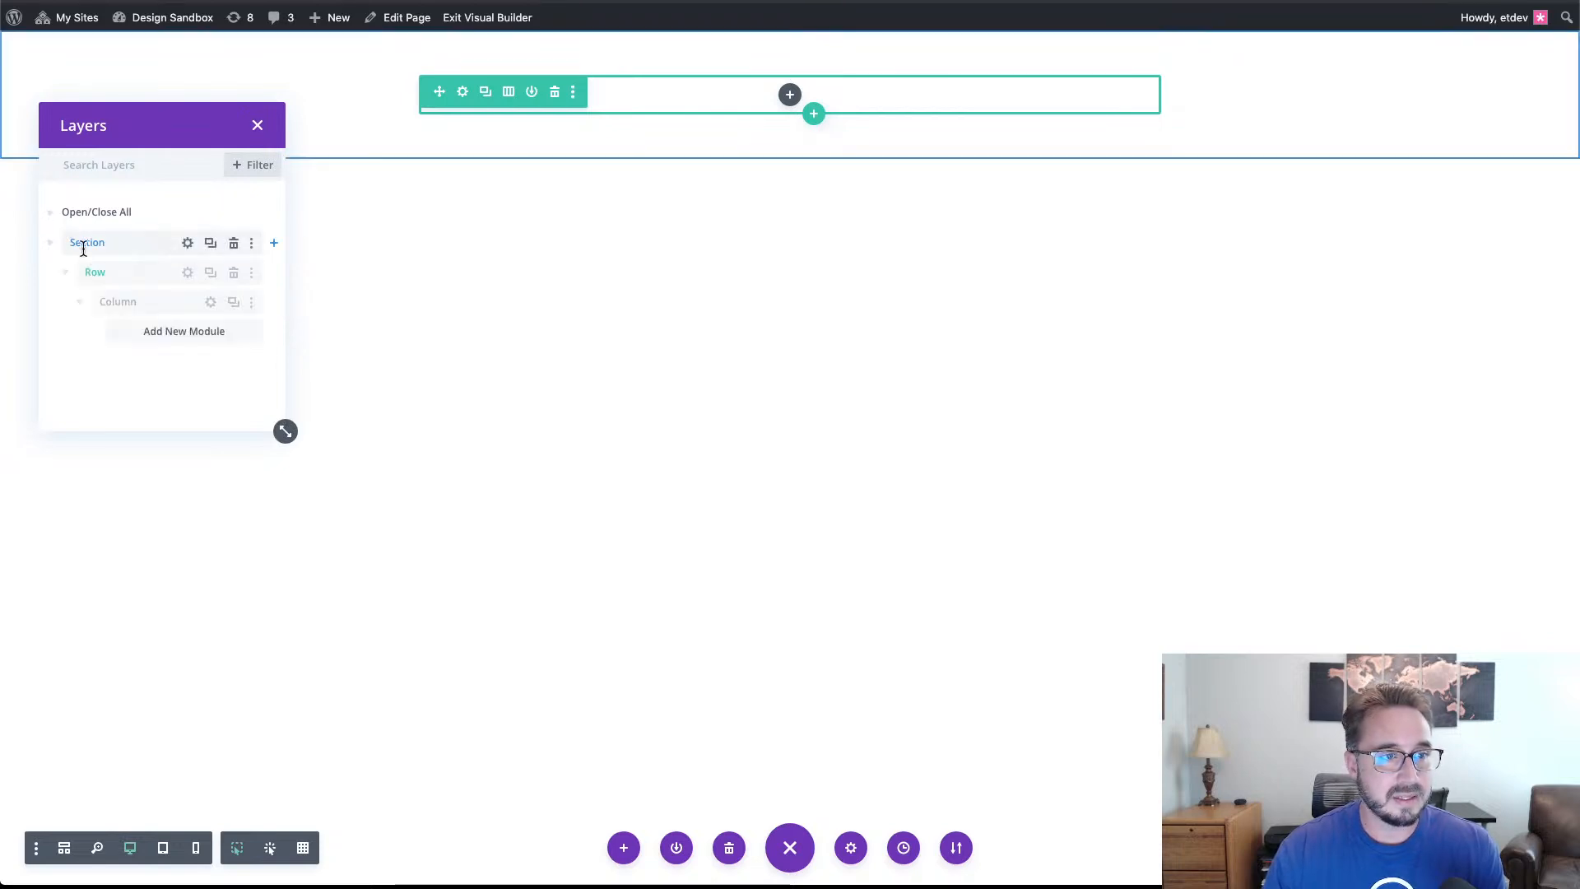
Open the column's settings, move them clear of the row, and set linked top and bottom padding of 5vw.
{"action": "left_click", "coordinate": [211, 305]}
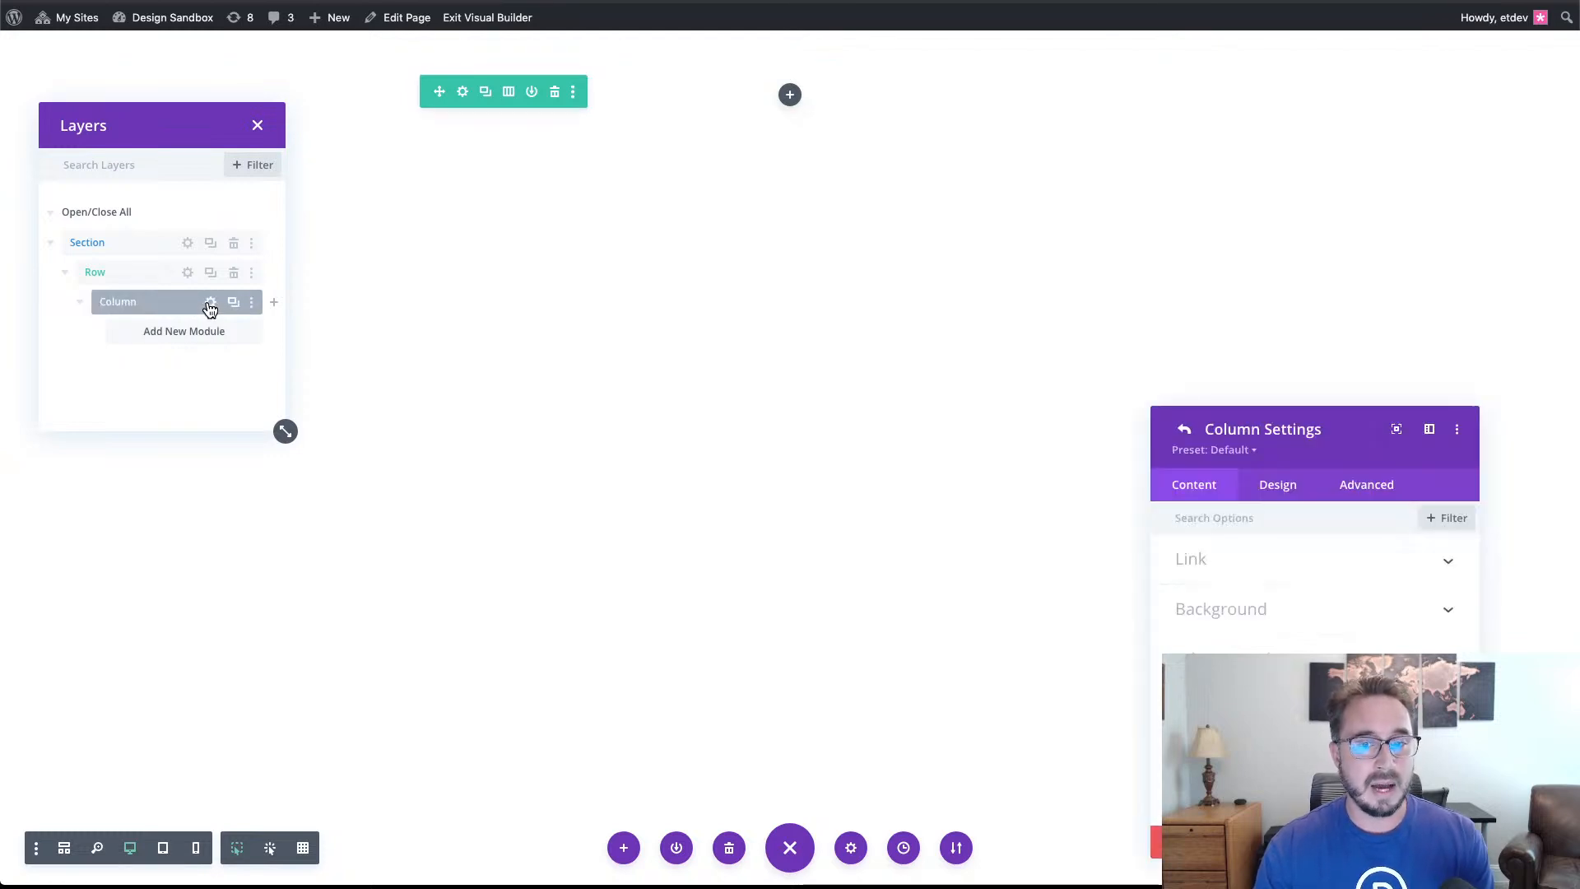
{"action": "left_click_drag", "start_coordinate": [1341, 436], "coordinate": [1351, 86]}
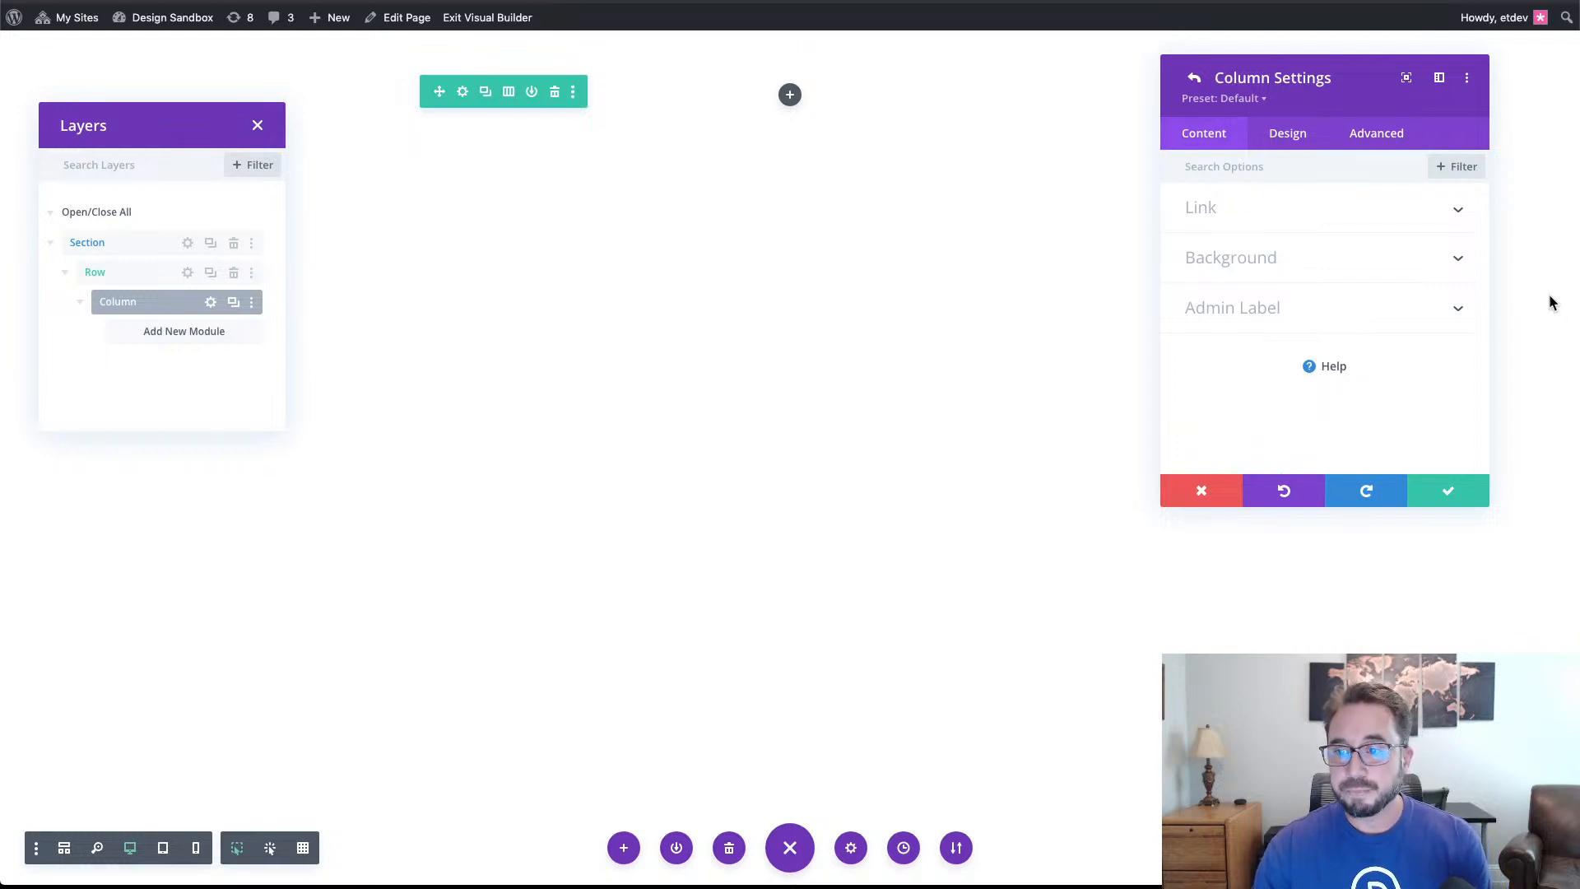
{"action": "left_click", "coordinate": [1274, 145]}
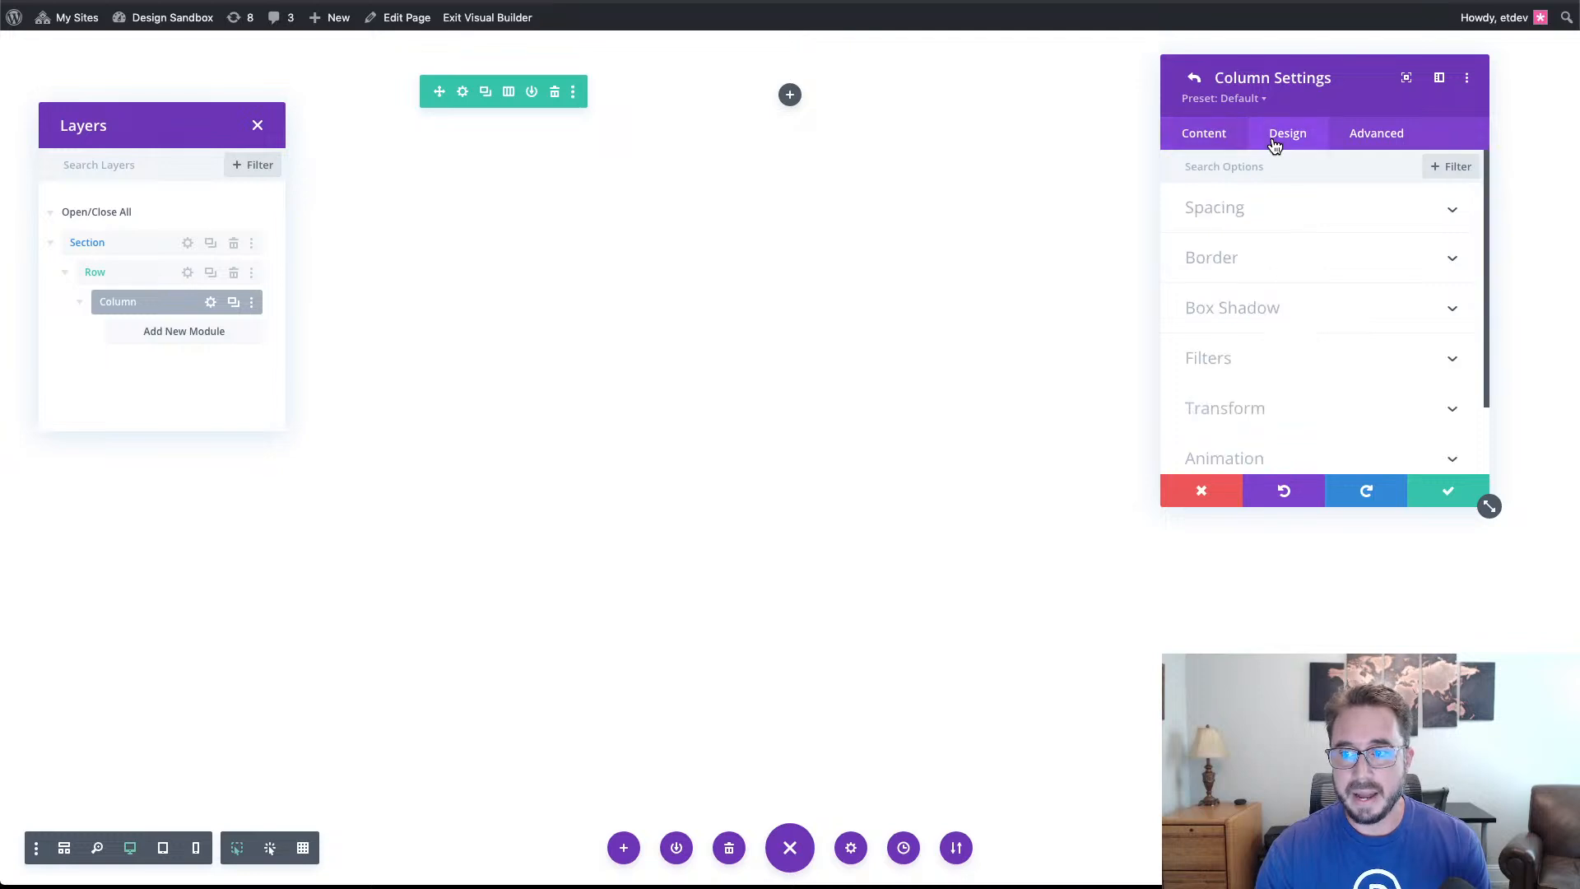
{"action": "left_click", "coordinate": [1312, 223]}
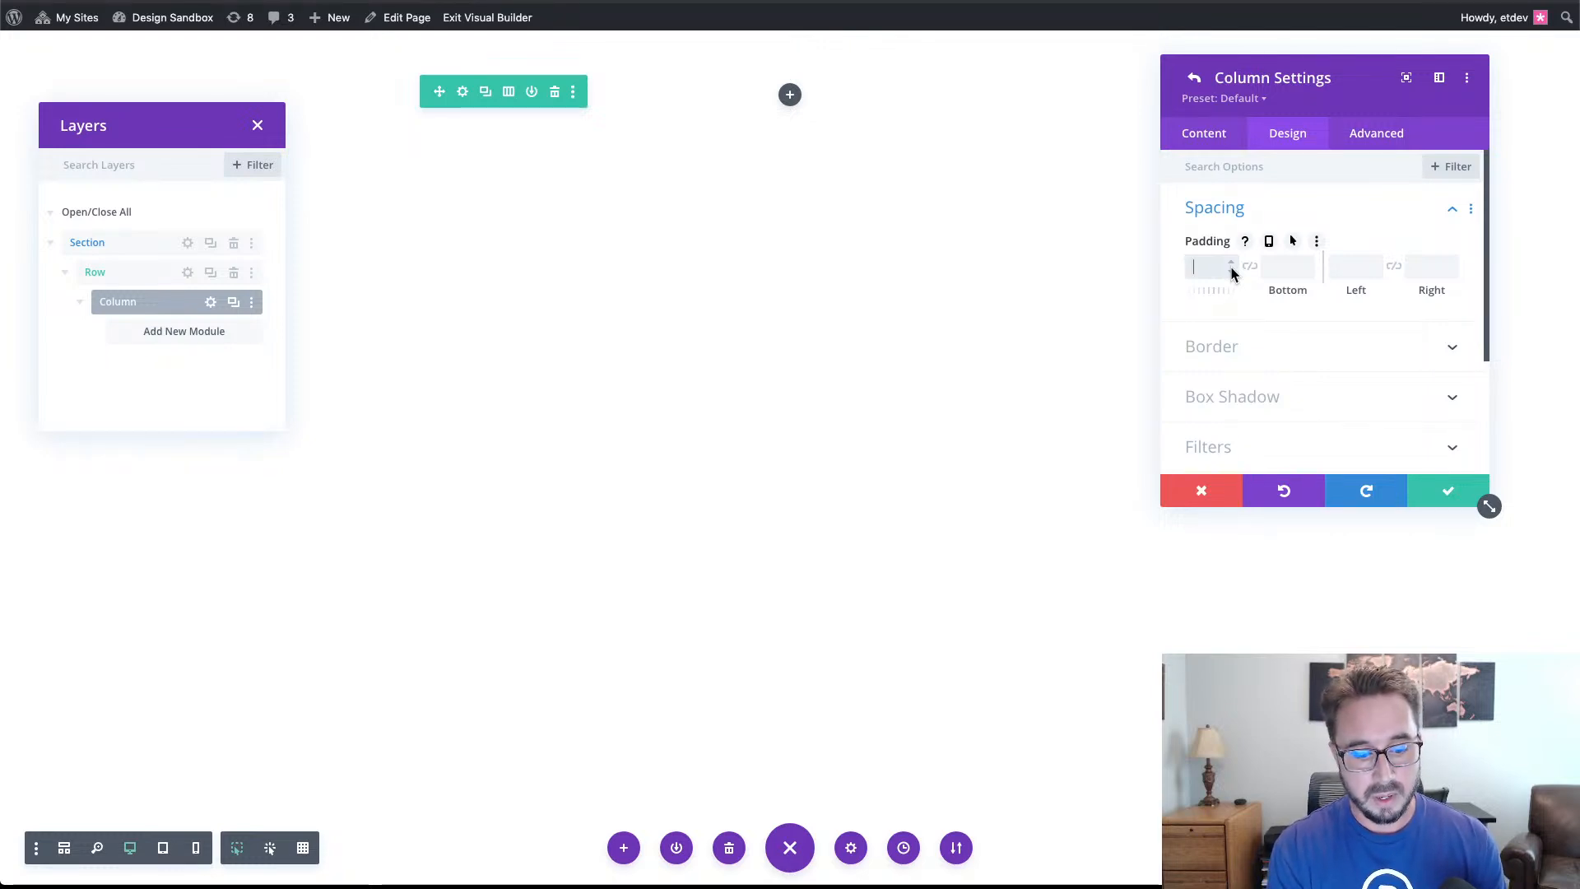
{"action": "type", "text": "5vw"}
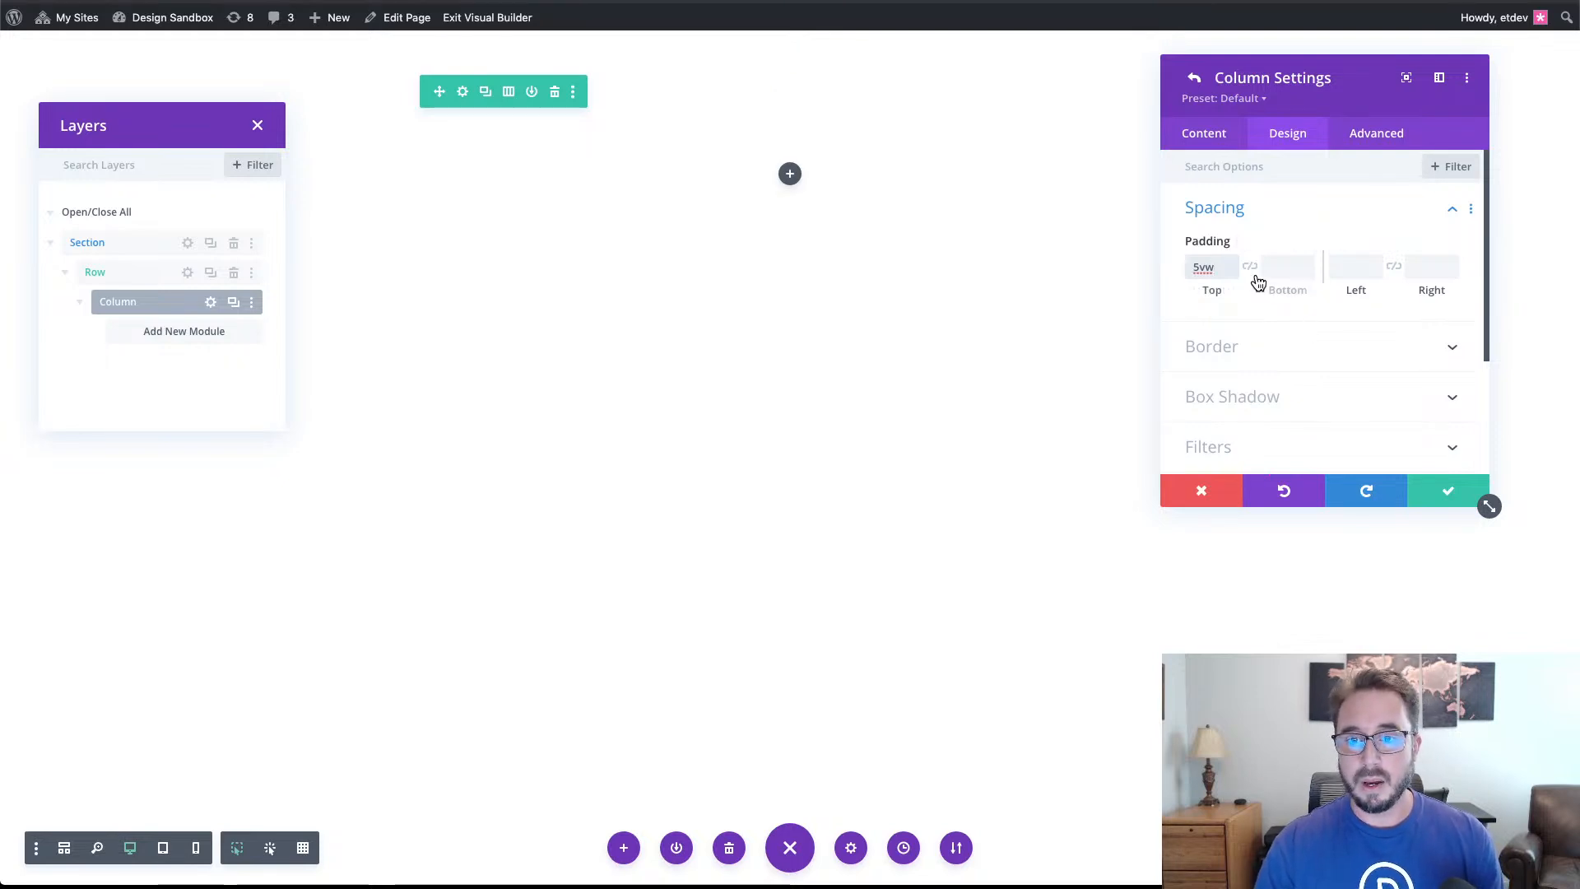
{"action": "left_click", "coordinate": [1252, 270]}
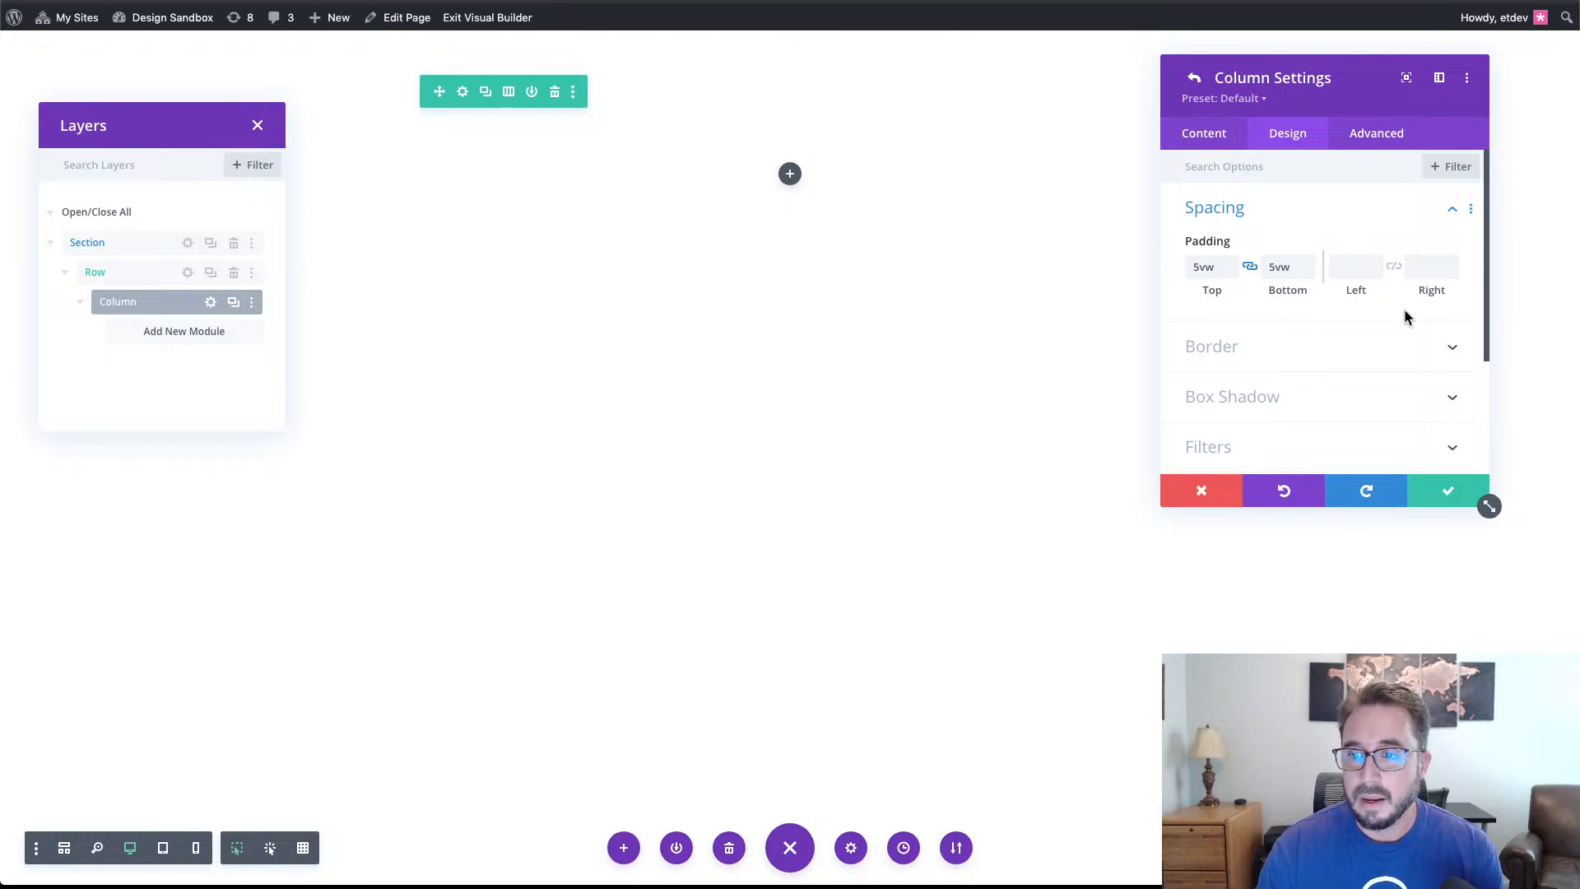
On the finished example page, examine the spacing around the images and the dividing line as the scroll animation plays.
{"action": "scroll", "coordinate": [1405, 318], "scroll_direction": "down", "scroll_amount": 2}
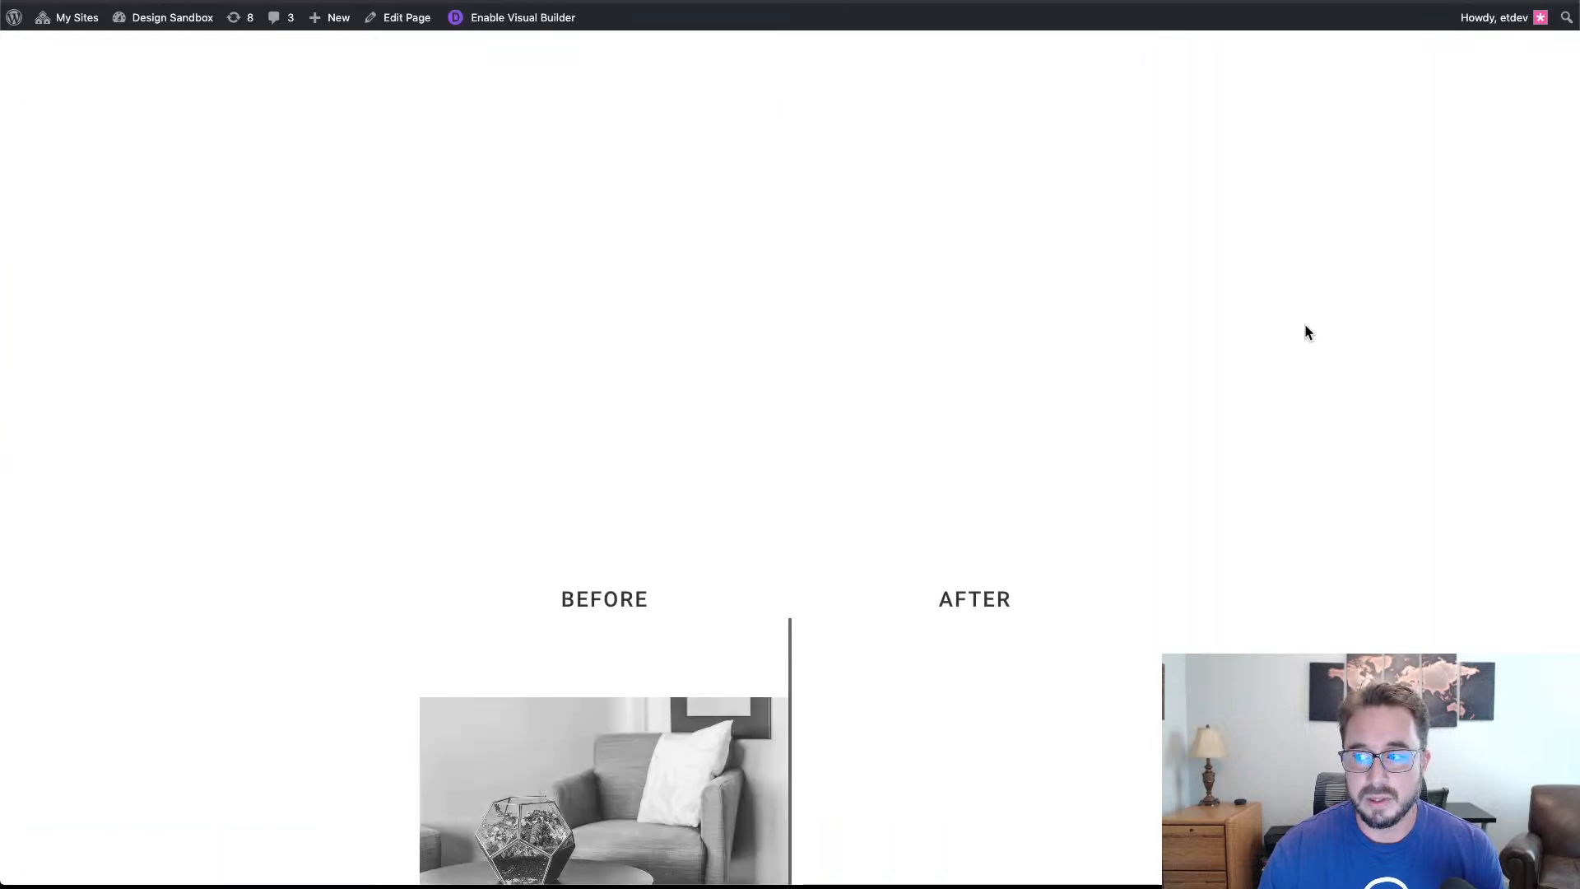
{"action": "scroll", "coordinate": [1307, 328], "scroll_direction": "down", "scroll_amount": 5}
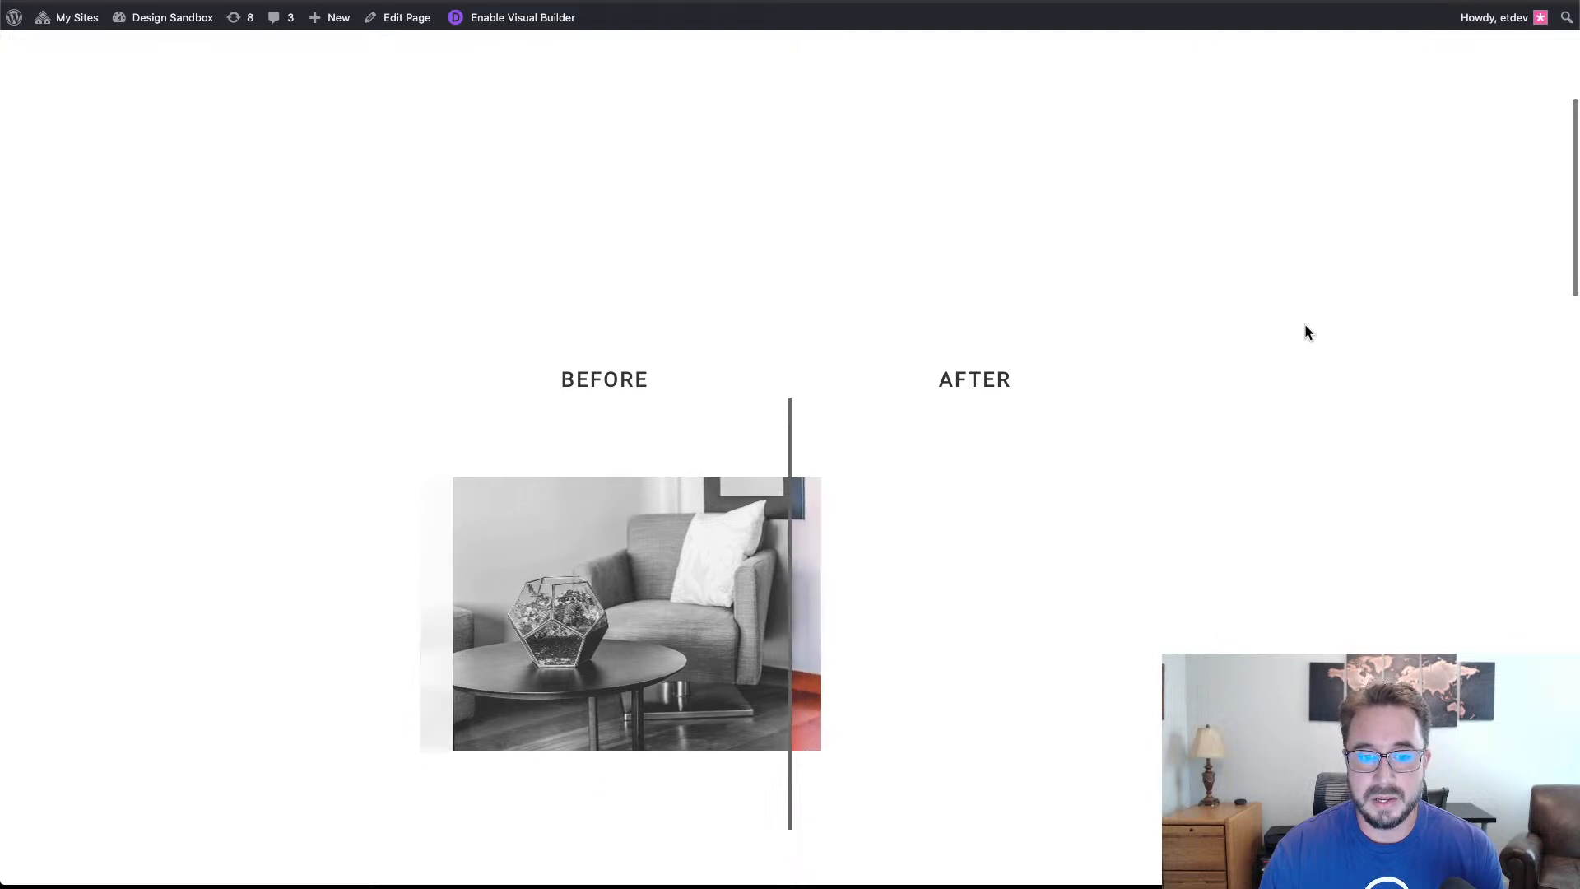
{"action": "scroll", "coordinate": [1460, 432], "scroll_direction": "down", "scroll_amount": 4}
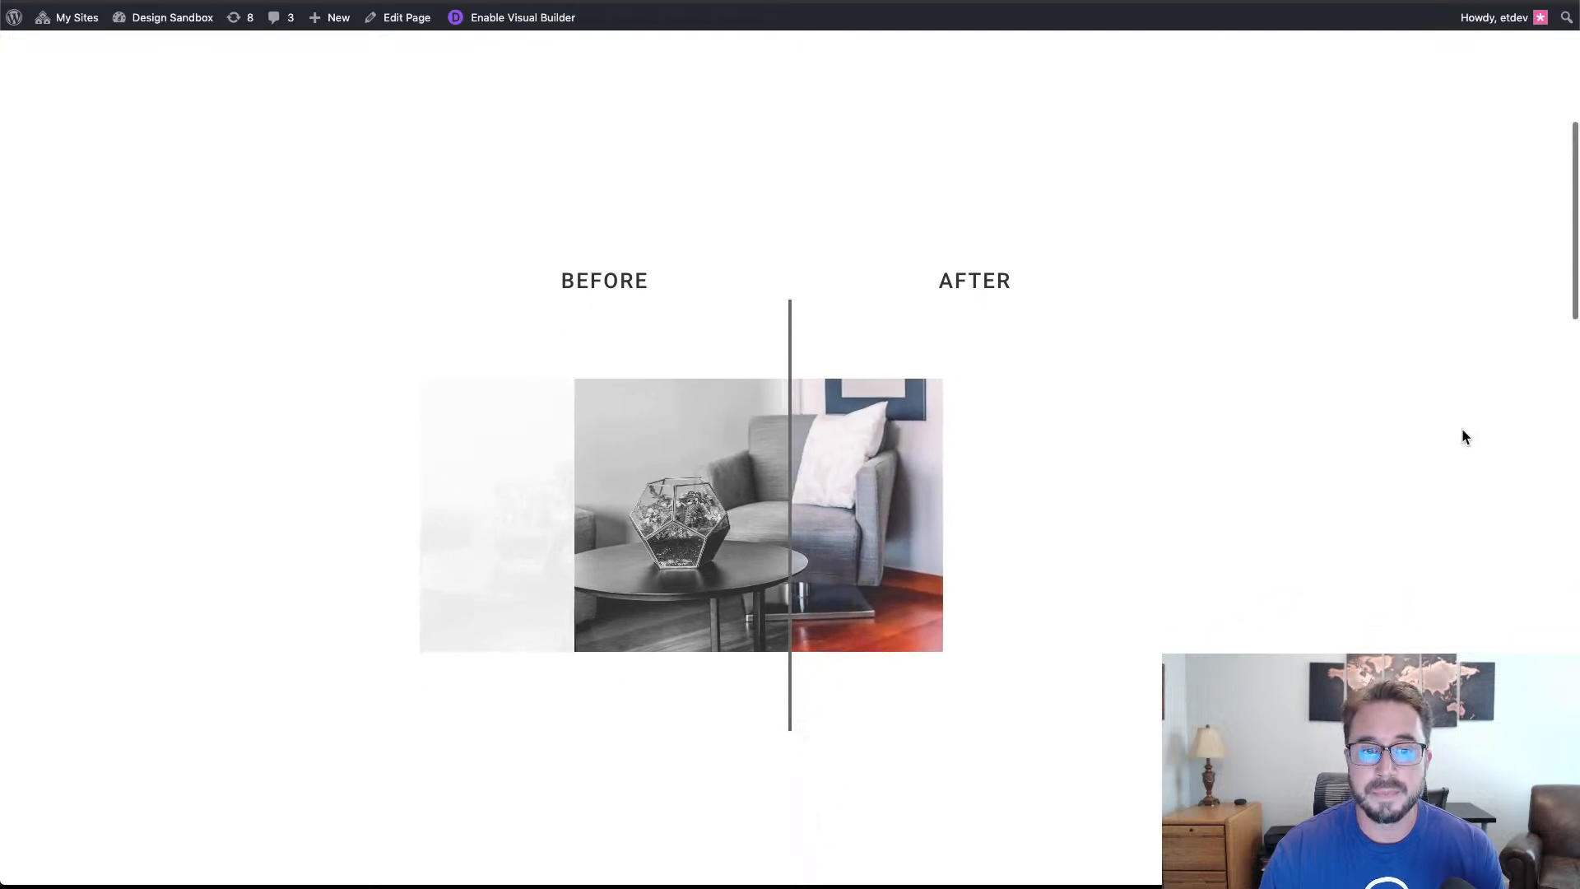
{"action": "scroll", "coordinate": [1471, 428], "scroll_direction": "up", "scroll_amount": 5}
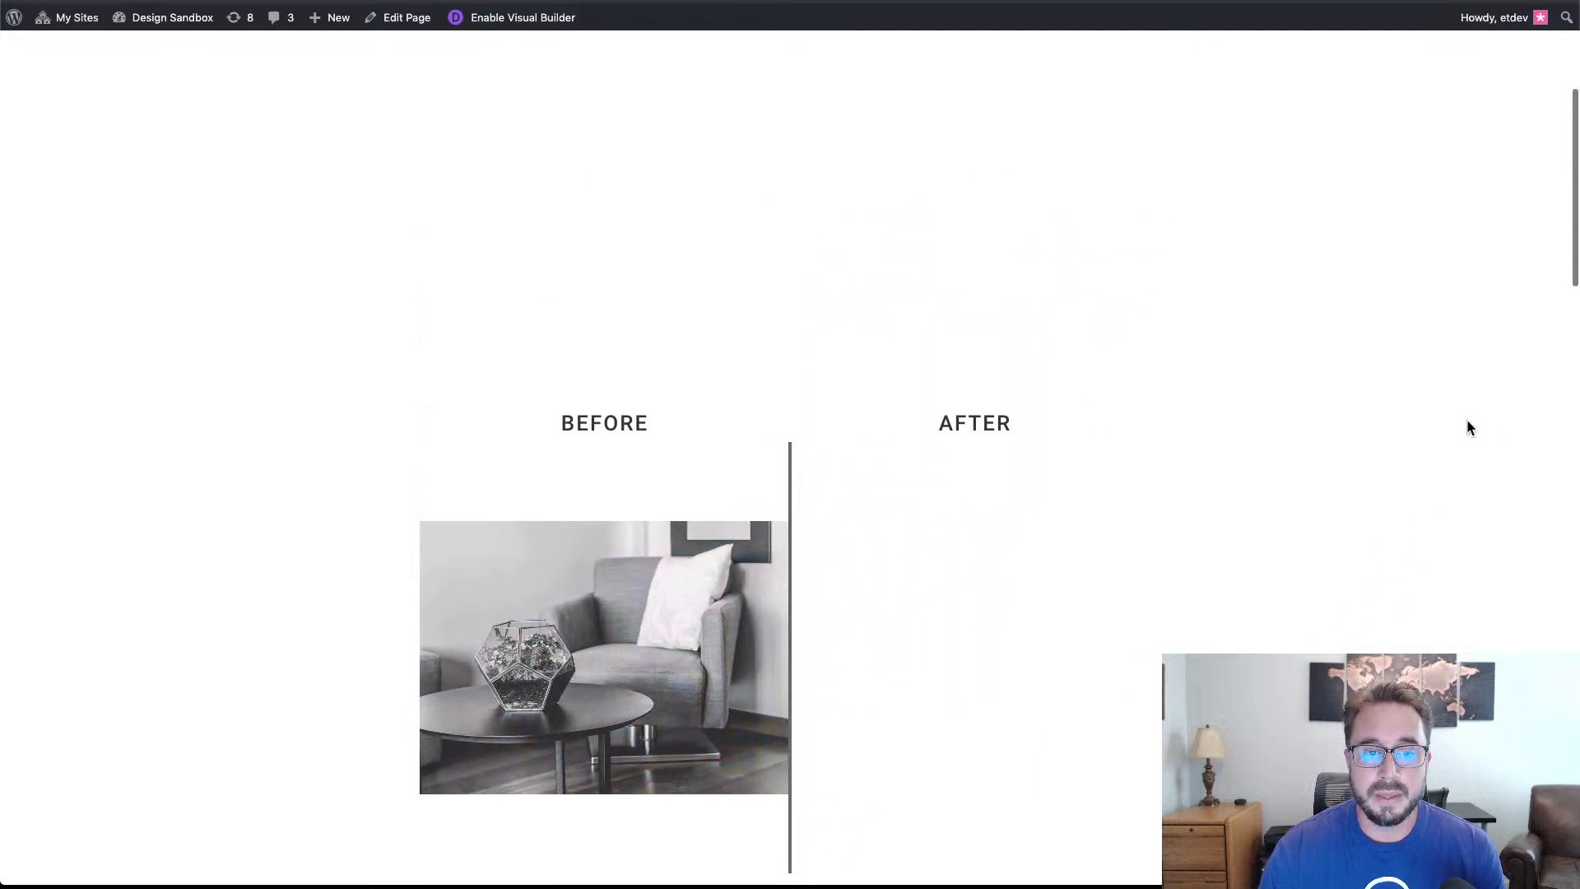
{"action": "scroll", "coordinate": [1471, 428], "scroll_direction": "down", "scroll_amount": 1}
{"action": "scroll", "coordinate": [1471, 428], "scroll_direction": "down", "scroll_amount": 3}
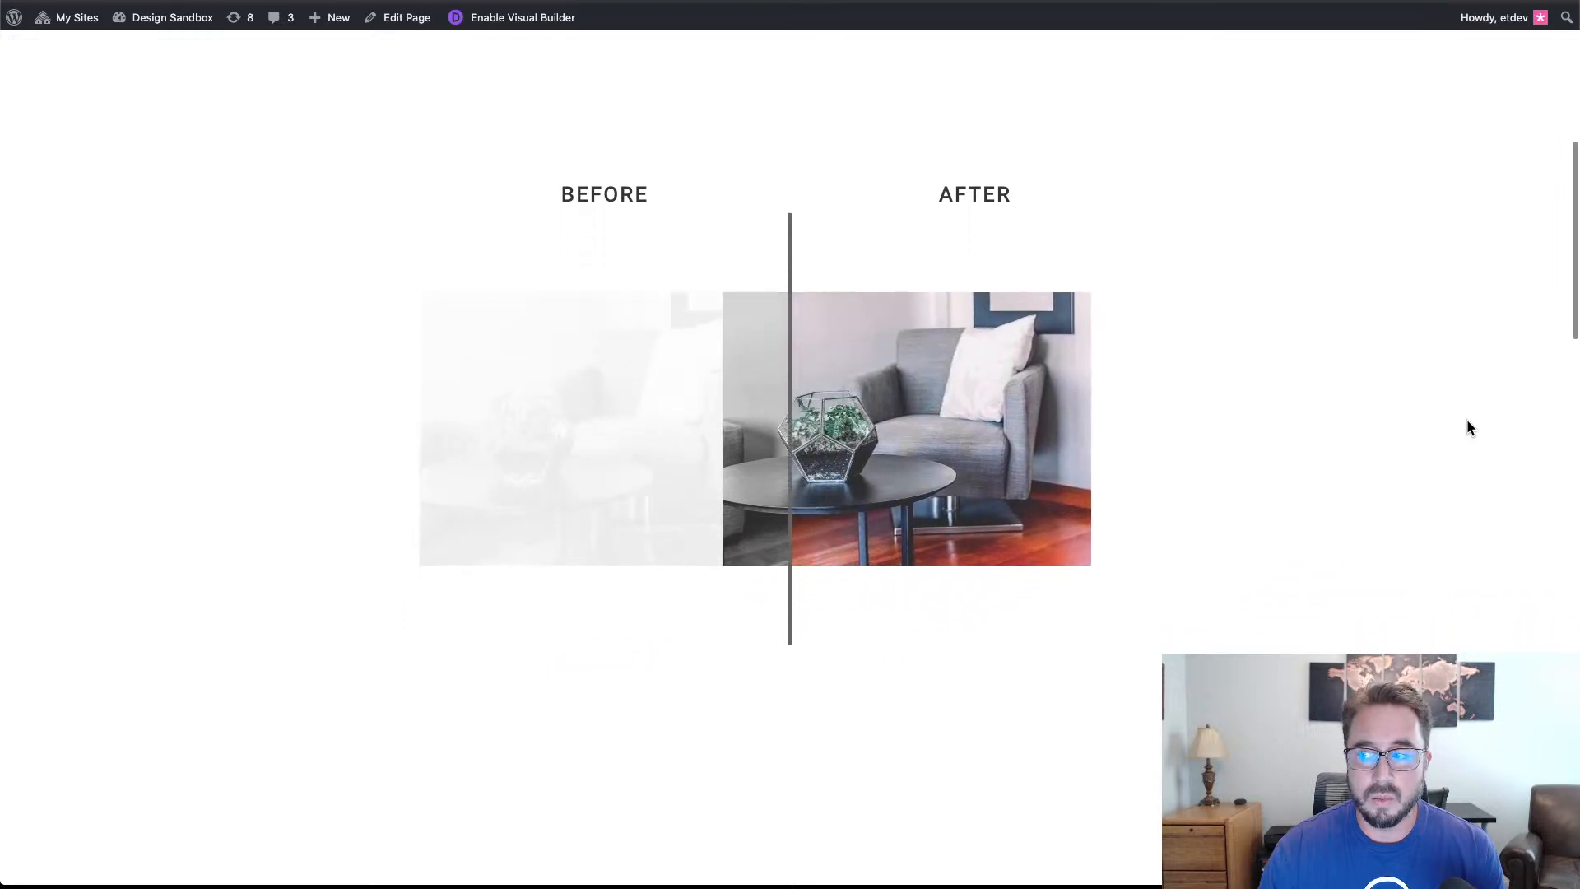
{"action": "scroll", "coordinate": [1471, 428], "scroll_direction": "down", "scroll_amount": 2}
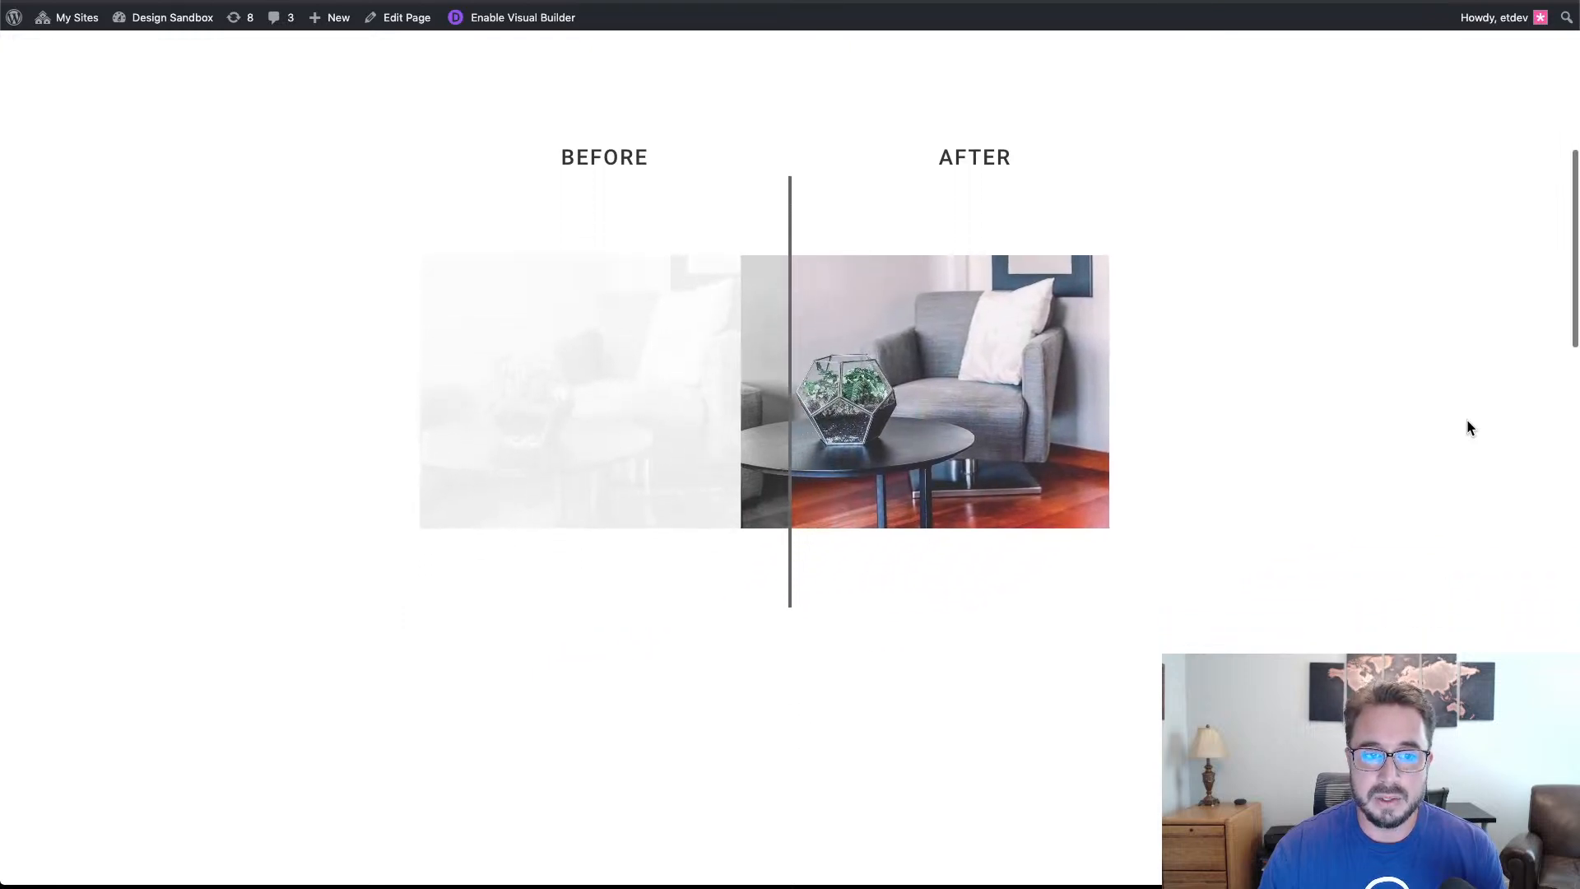
{"action": "scroll", "coordinate": [1471, 428], "scroll_direction": "up", "scroll_amount": 3}
{"action": "scroll", "coordinate": [1471, 428], "scroll_direction": "up", "scroll_amount": 3}
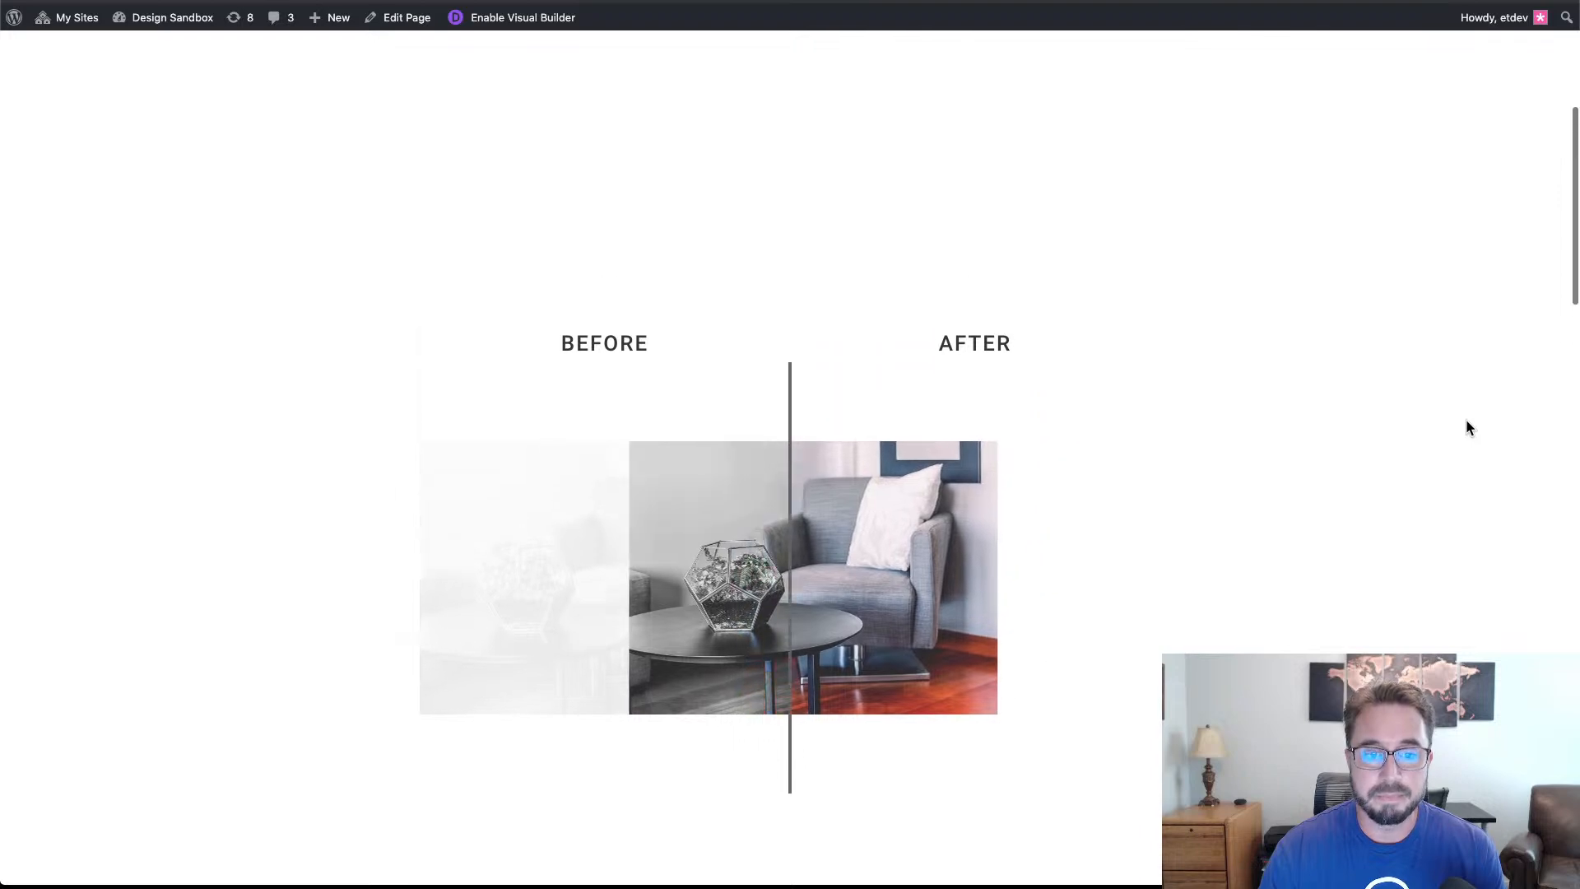
{"action": "scroll", "coordinate": [1471, 428], "scroll_direction": "down", "scroll_amount": 3}
{"action": "scroll", "coordinate": [1471, 428], "scroll_direction": "down", "scroll_amount": 2}
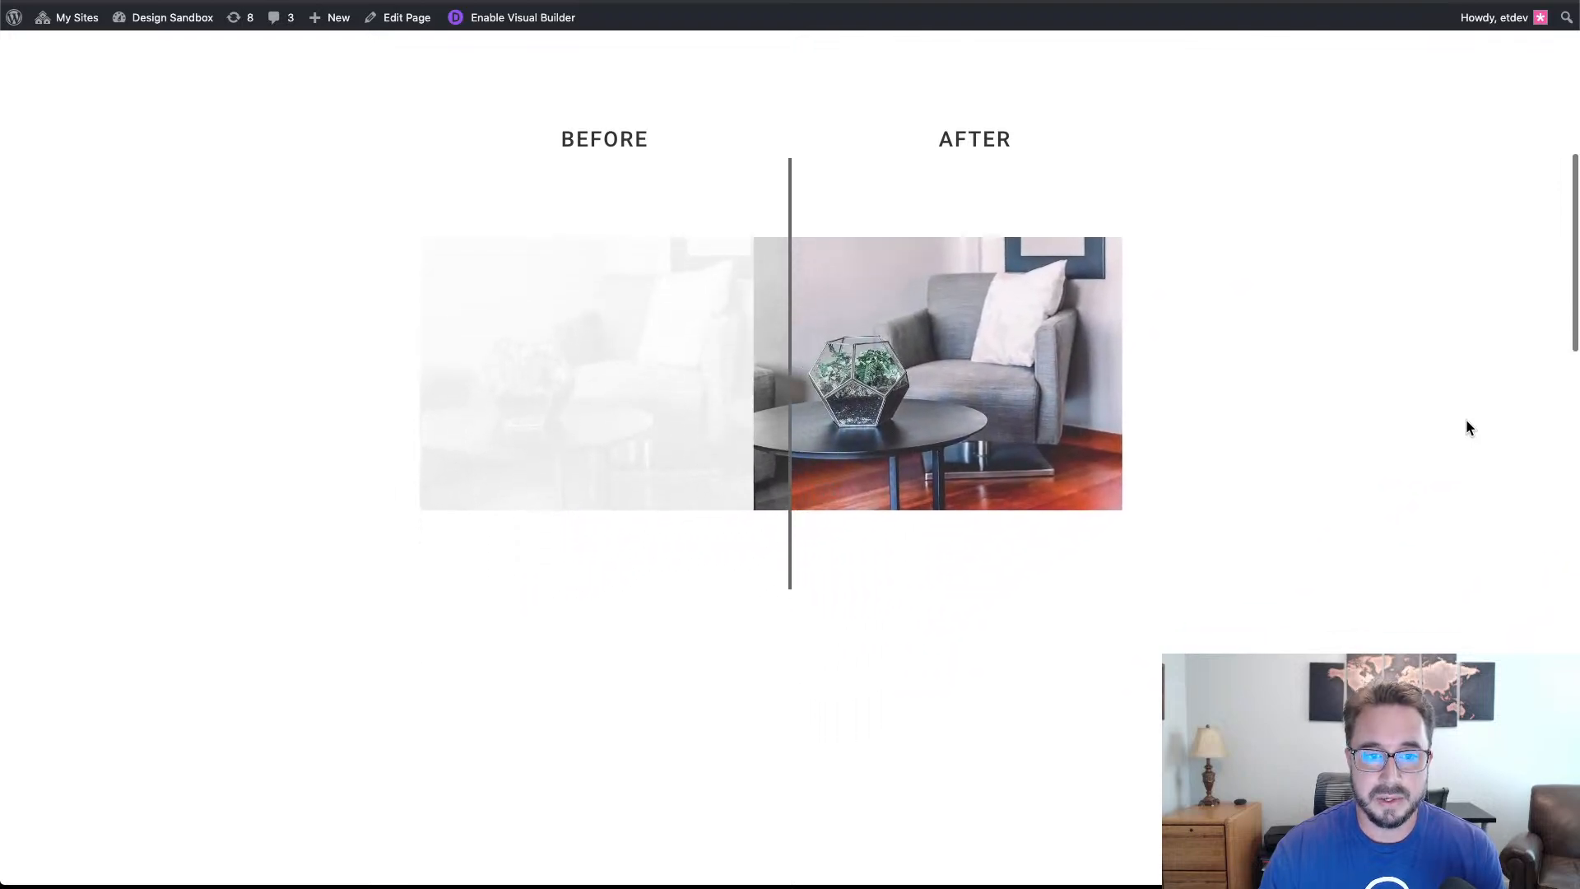
{"action": "scroll", "coordinate": [1471, 428], "scroll_direction": "up", "scroll_amount": 4}
{"action": "scroll", "coordinate": [1471, 428], "scroll_direction": "up", "scroll_amount": 3}
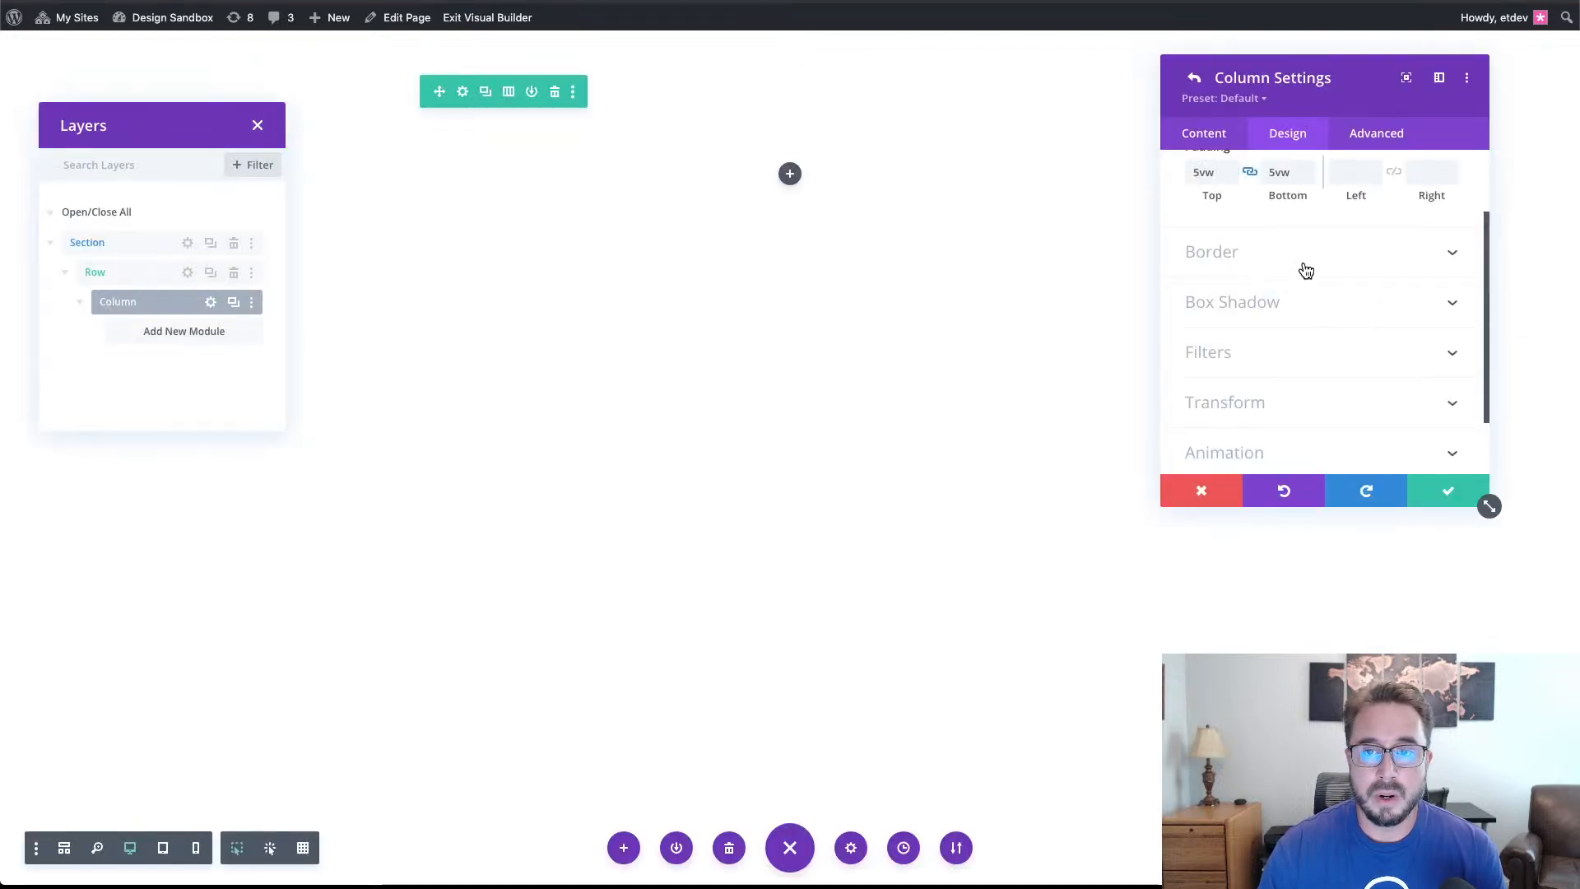
Give the column a right border 2px wide and move its settings clear of the border line.
{"action": "left_click", "coordinate": [1303, 260]}
{"action": "scroll", "coordinate": [1329, 378], "scroll_direction": "down", "scroll_amount": 2}
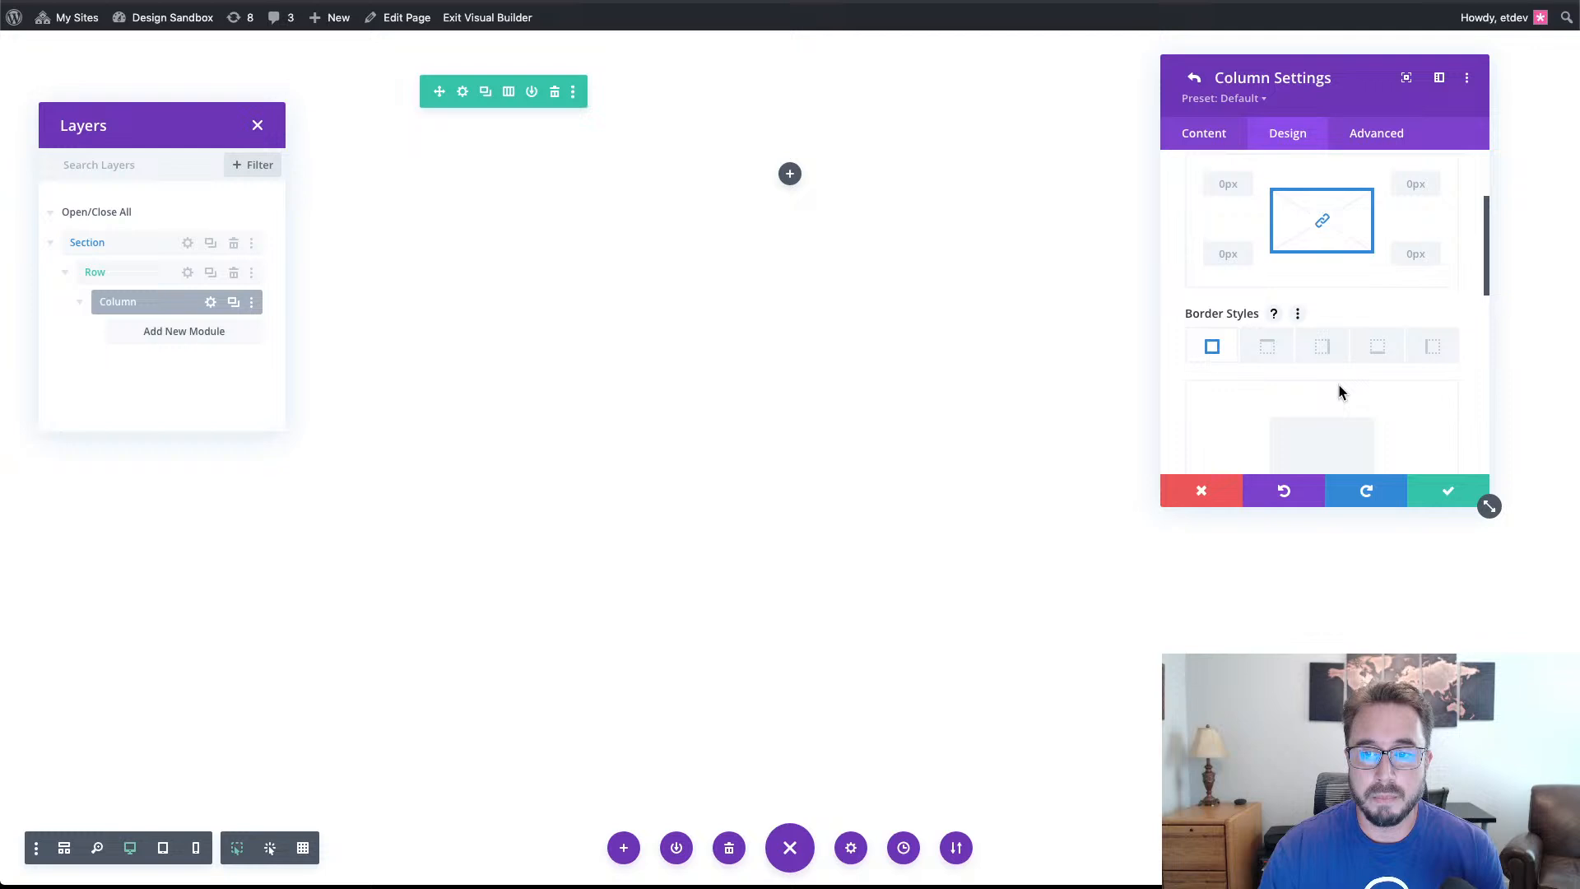
{"action": "left_click", "coordinate": [1333, 332]}
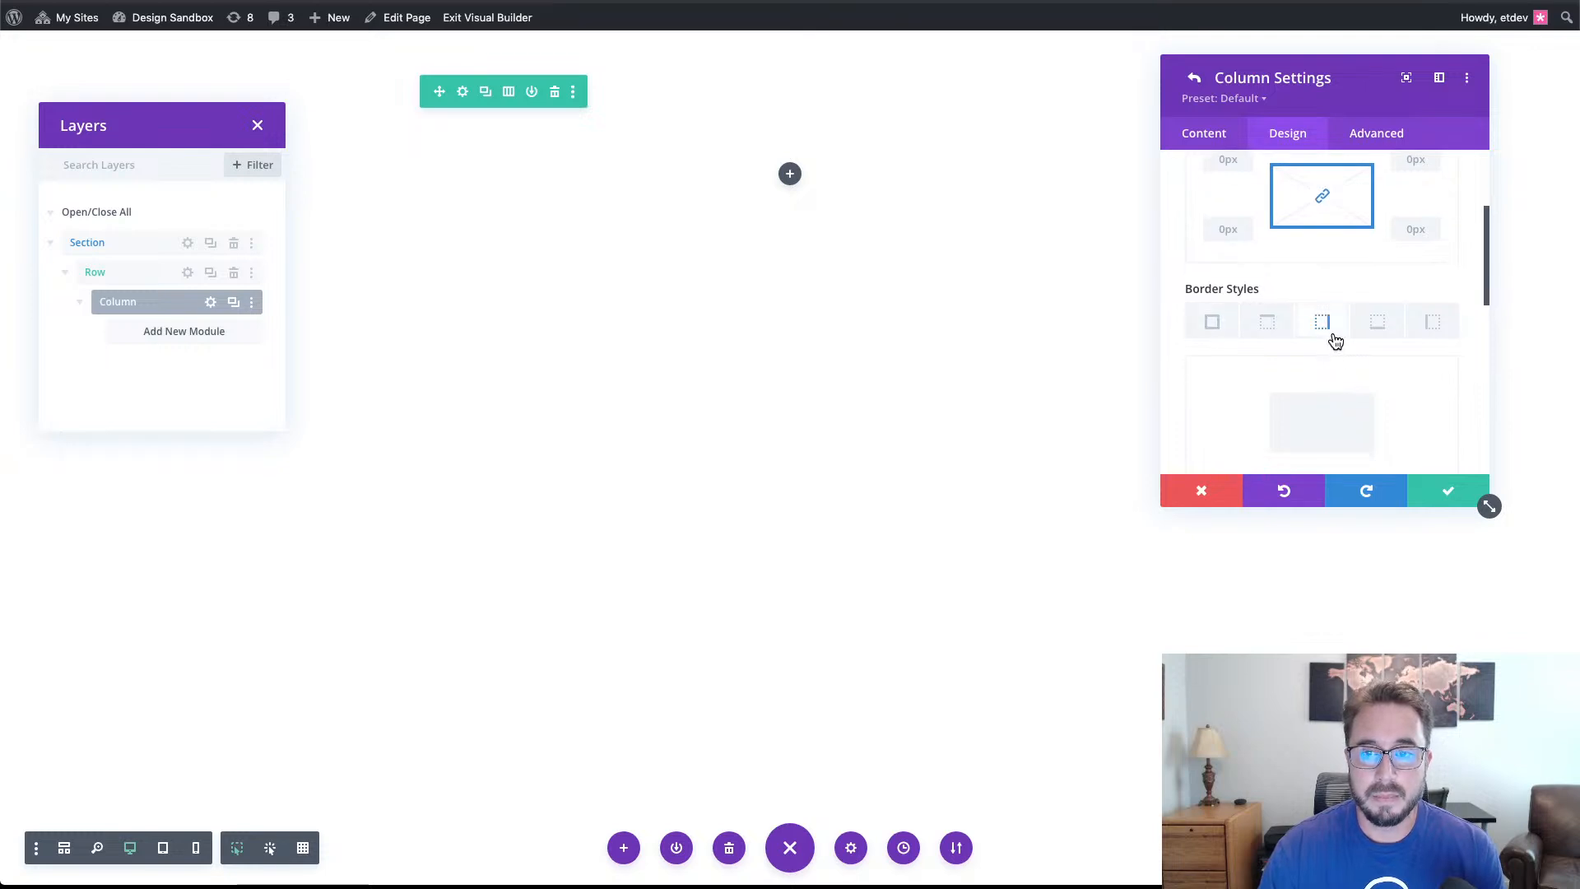
{"action": "scroll", "coordinate": [1335, 341], "scroll_direction": "down", "scroll_amount": 3}
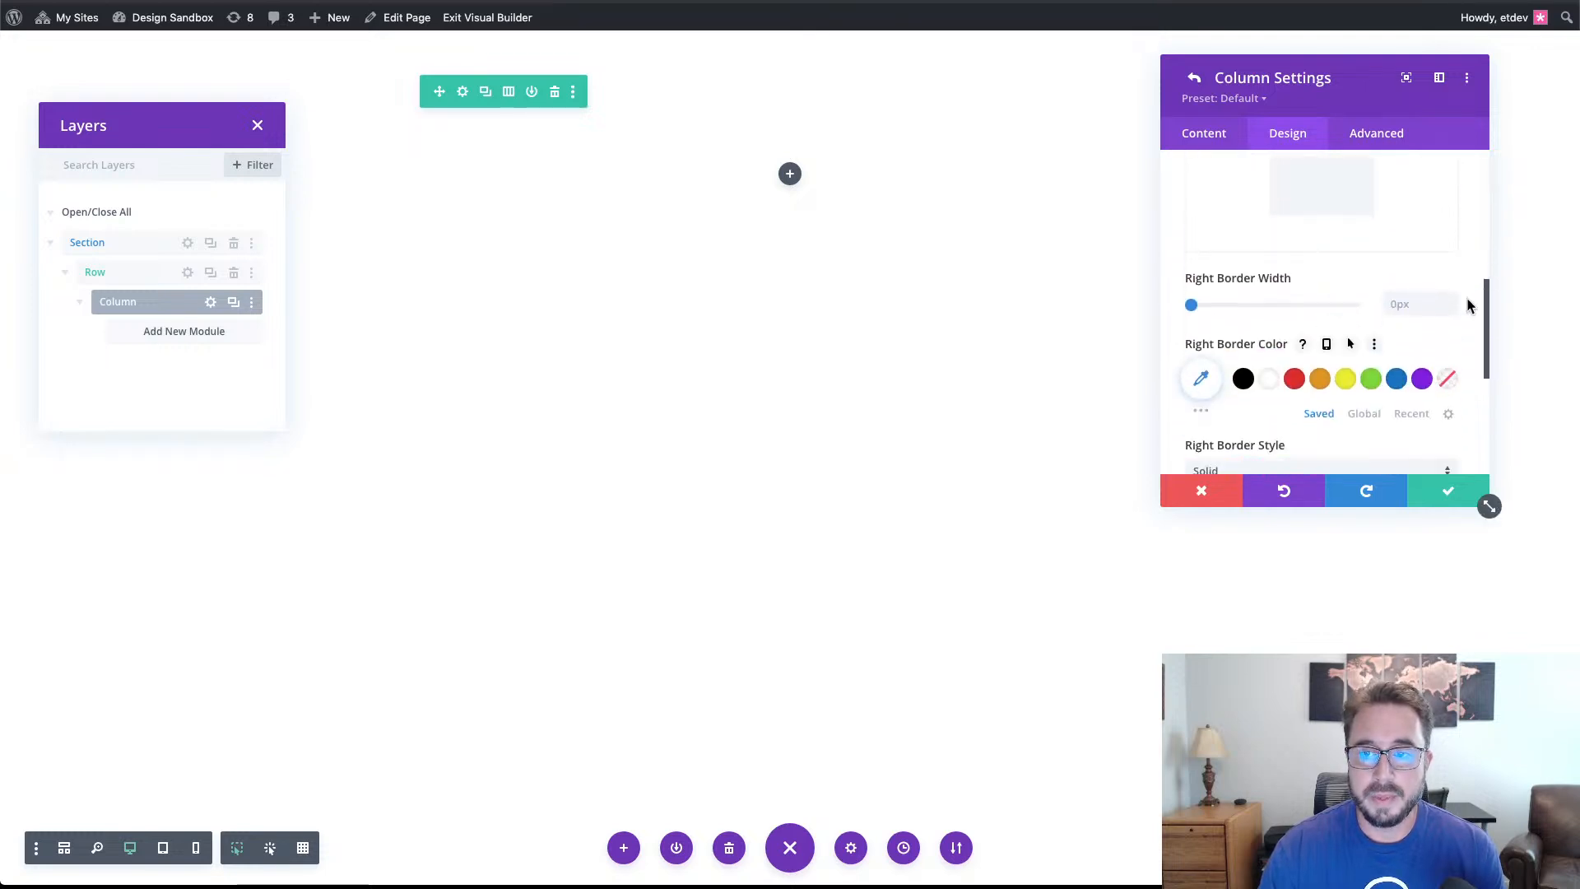
{"action": "double_click", "coordinate": [1452, 300]}
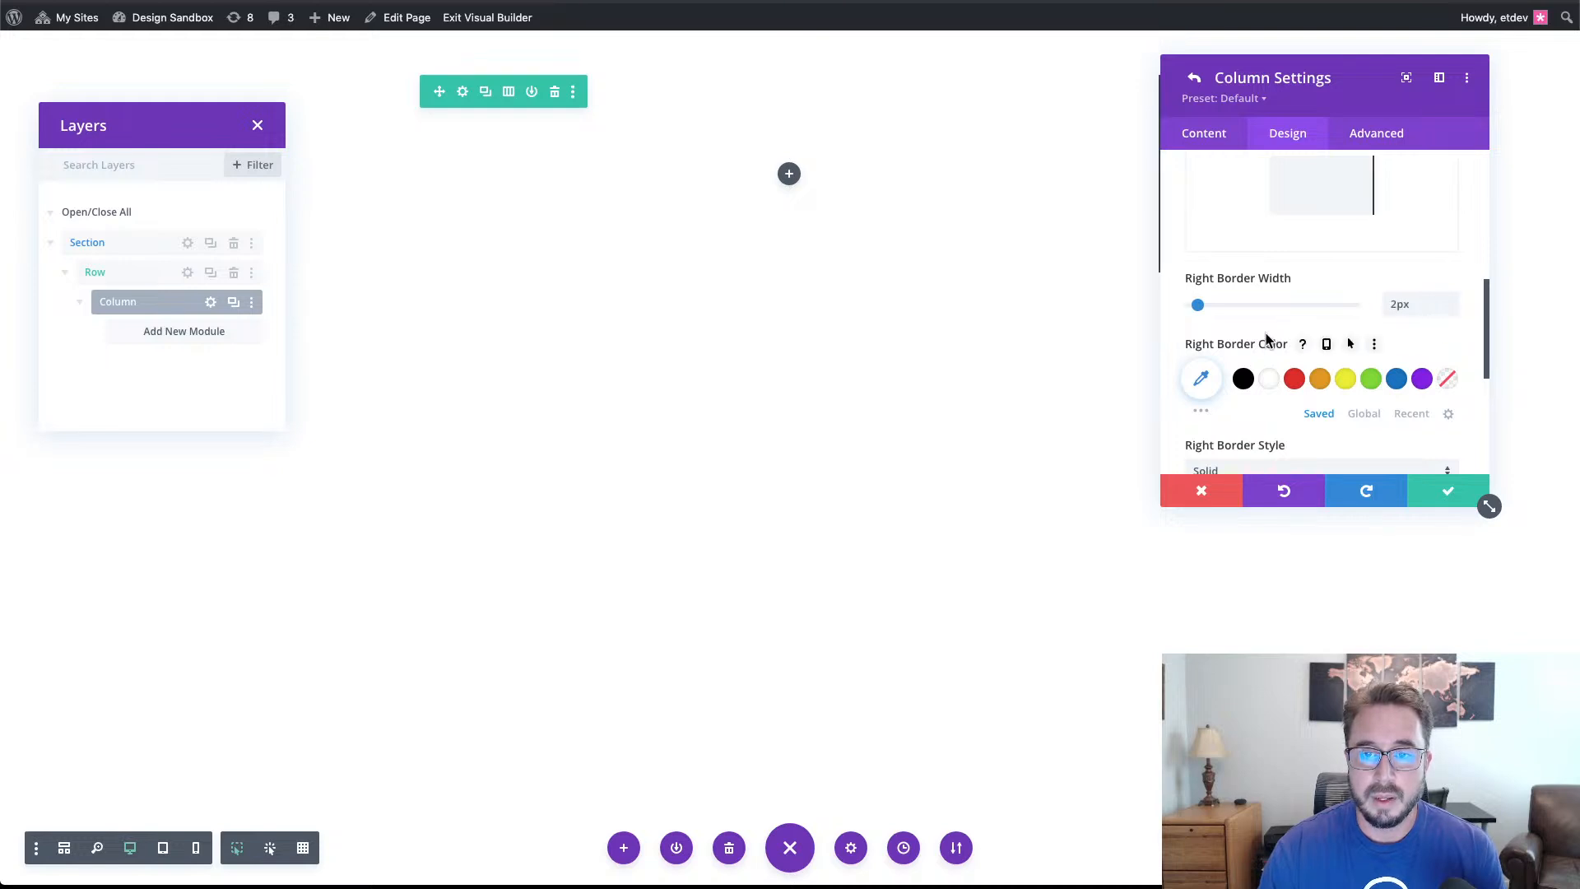
{"action": "left_click_drag", "start_coordinate": [1348, 92], "coordinate": [1407, 84]}
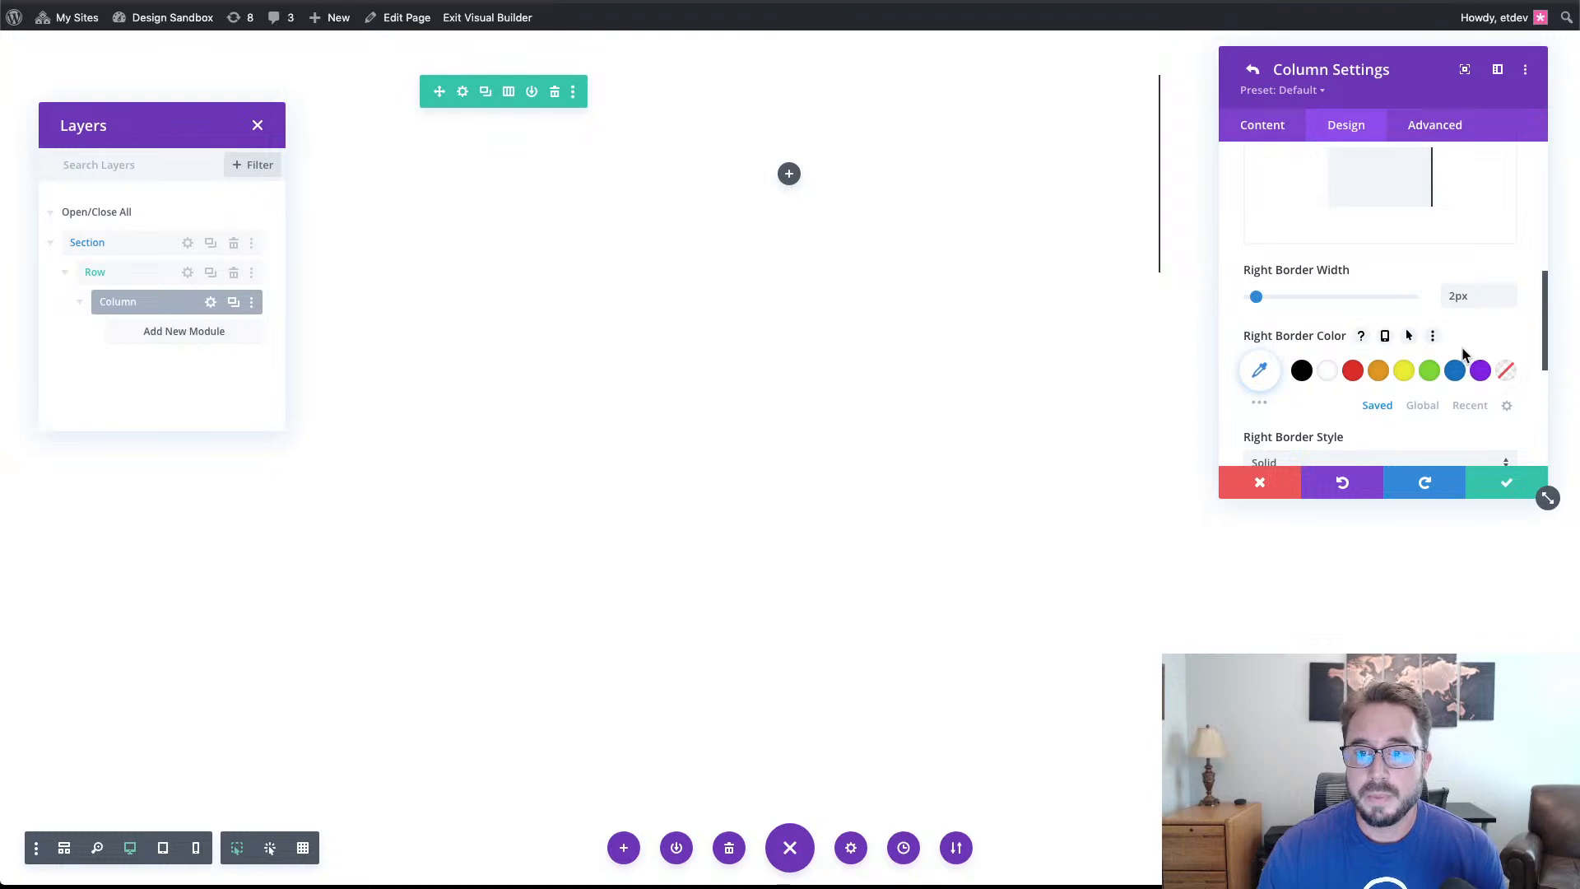
Set the column's right border color to #666666.
{"action": "left_click", "coordinate": [1260, 370]}
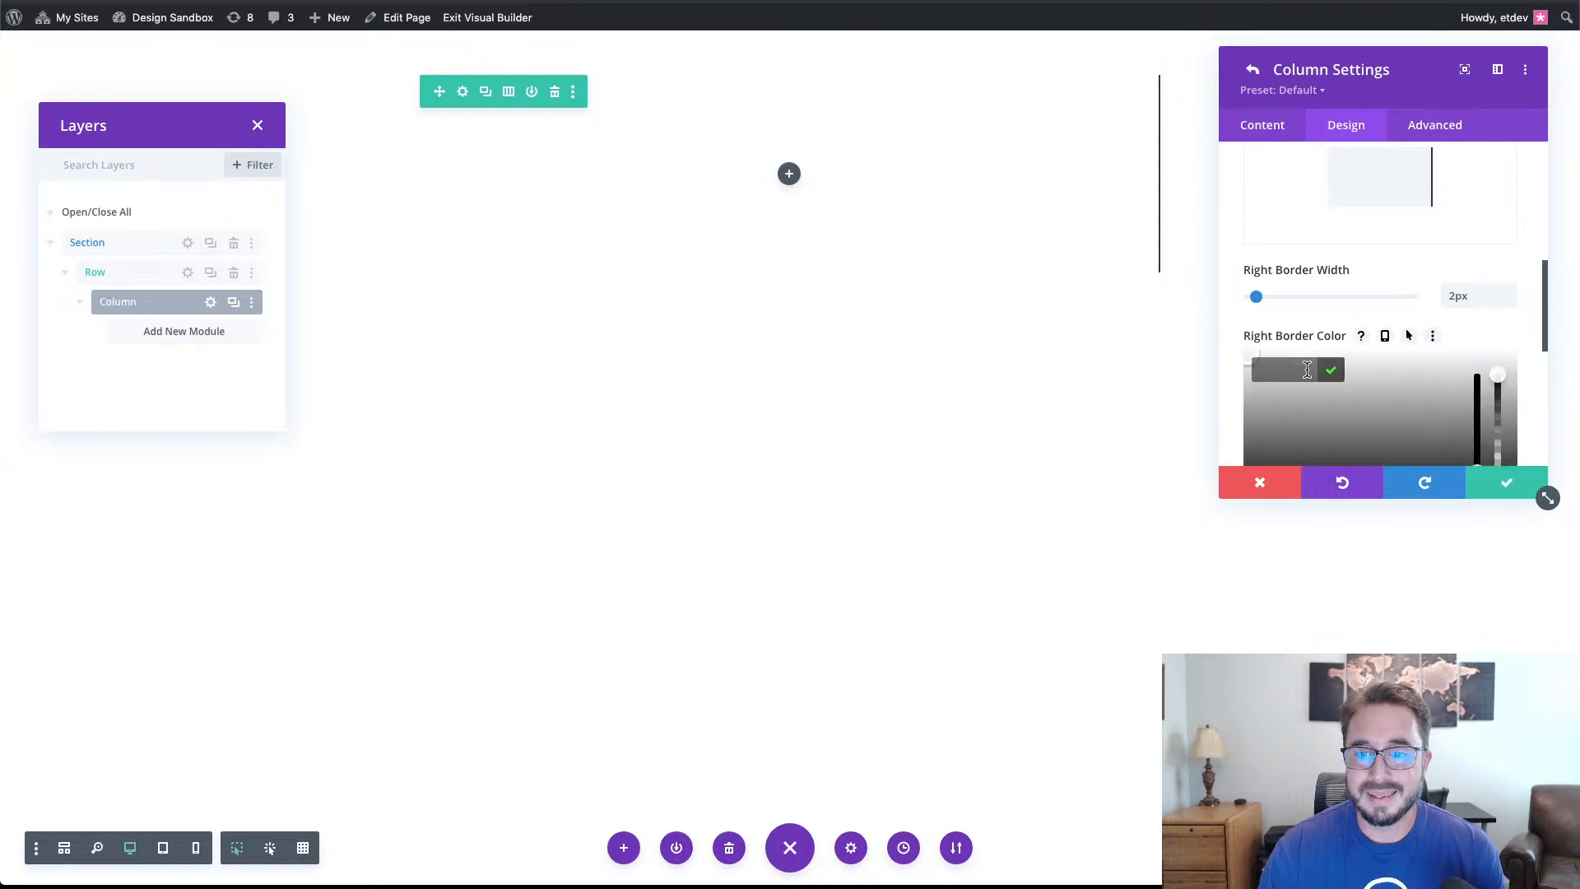
{"action": "left_click", "coordinate": [1291, 371]}
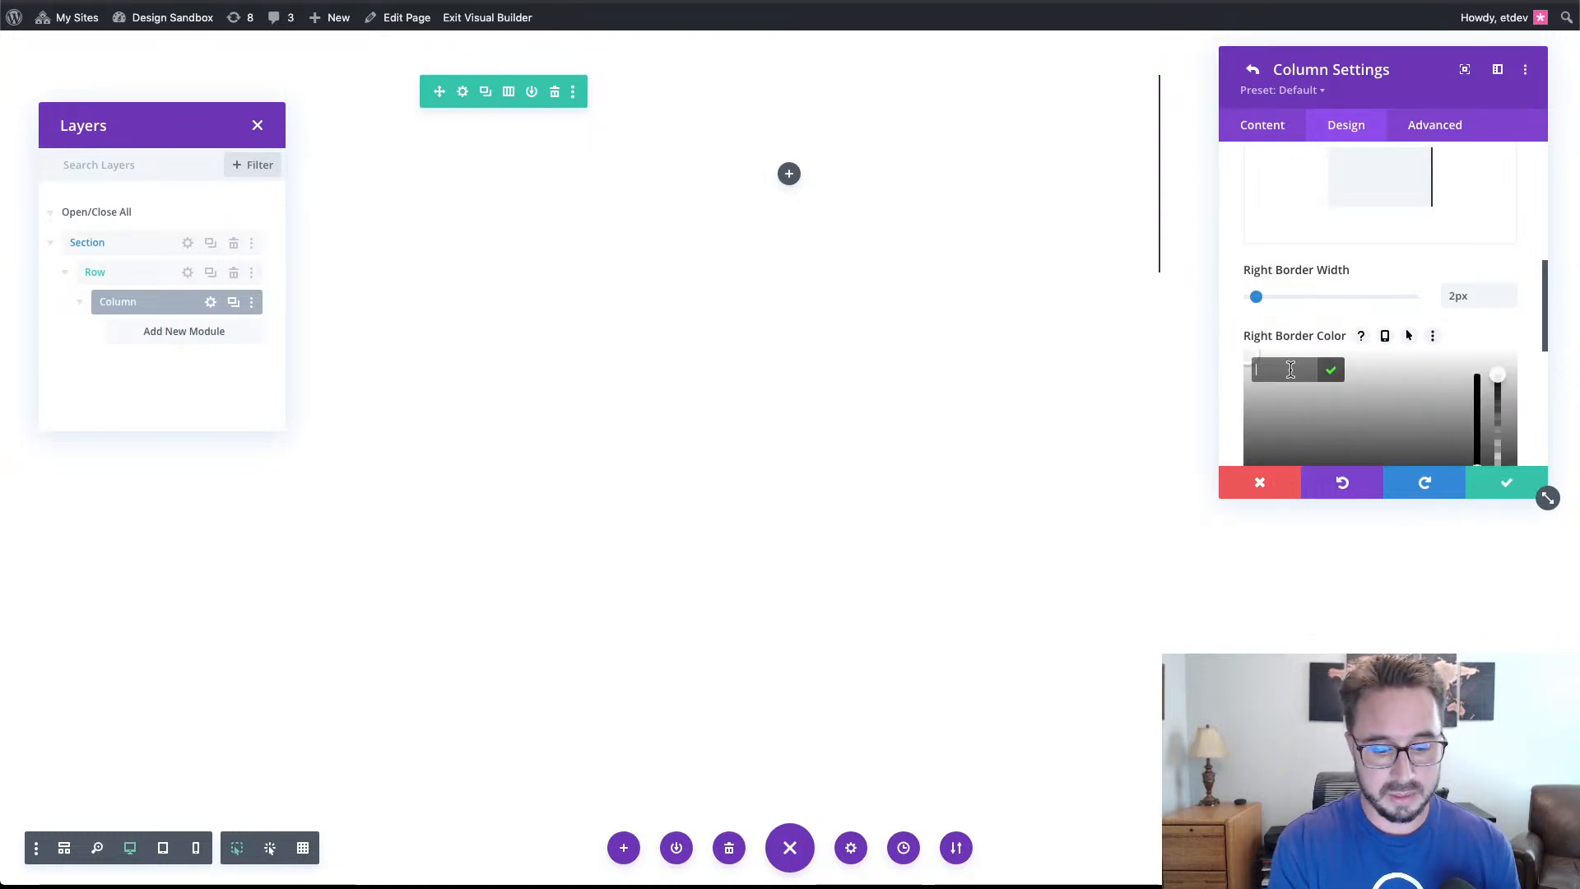
{"action": "type", "text": "#666666"}
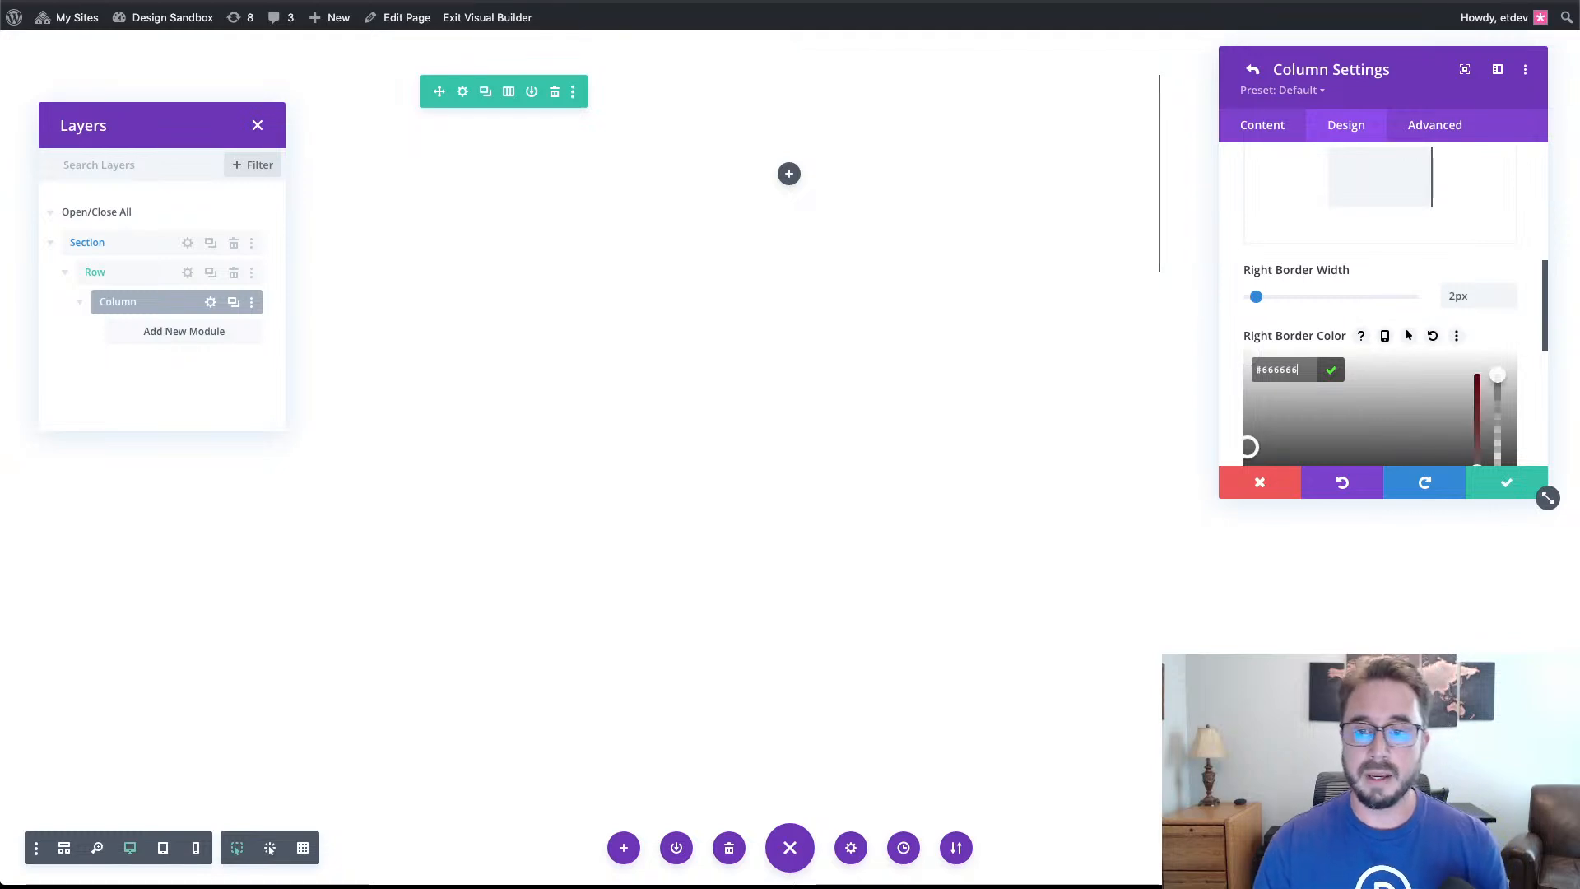
{"action": "left_click", "coordinate": [1493, 324]}
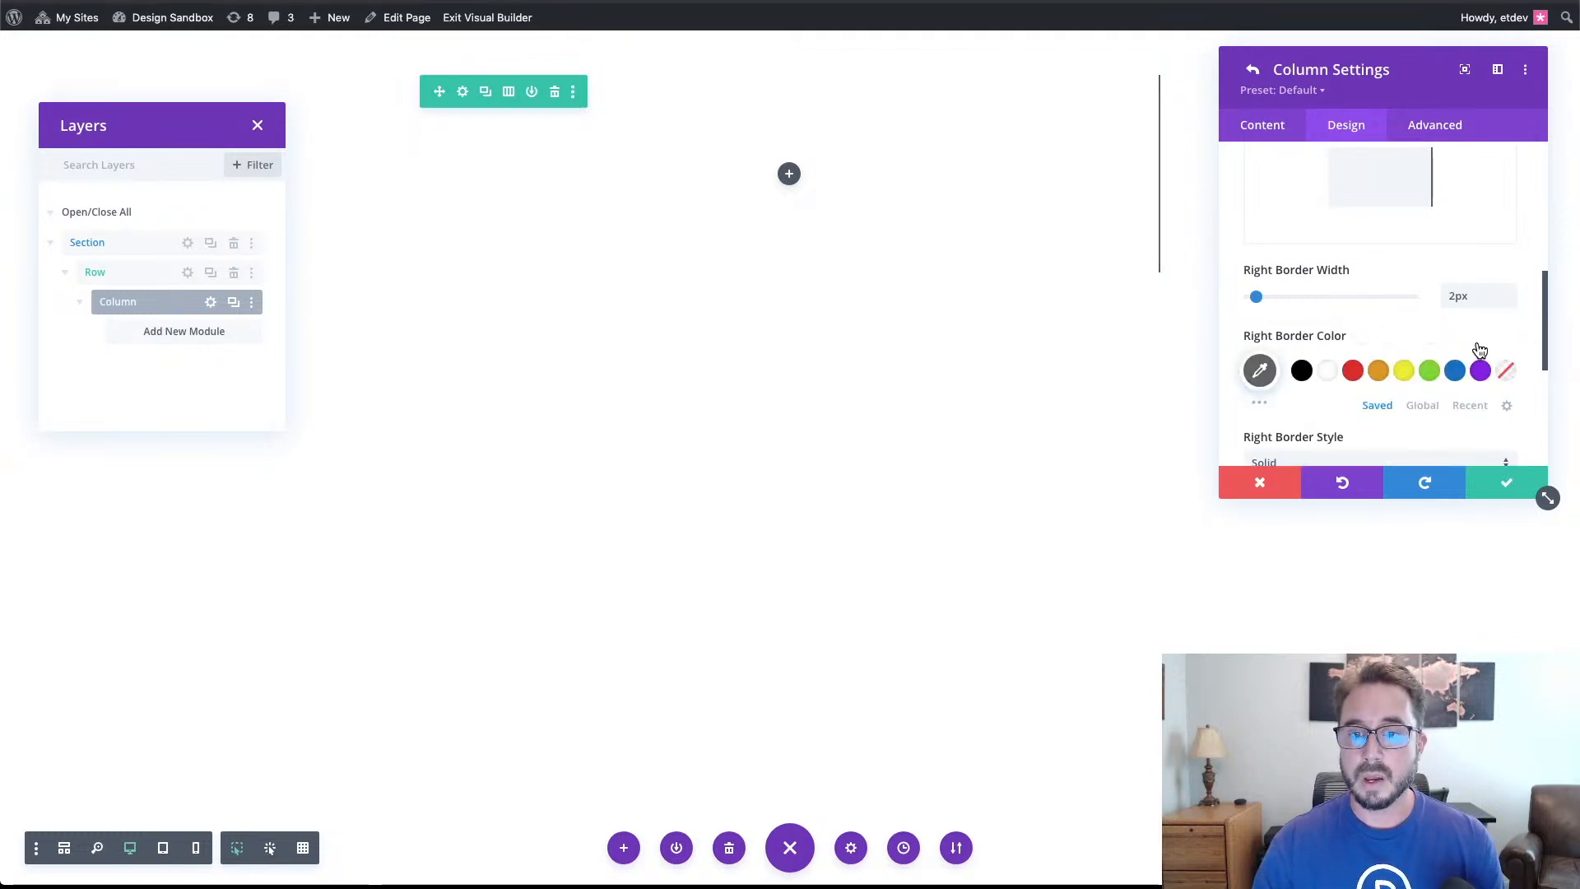
Open the column's visibility options containing the horizontal and vertical overflow settings.
{"action": "scroll", "coordinate": [1477, 350], "scroll_direction": "down", "scroll_amount": 2}
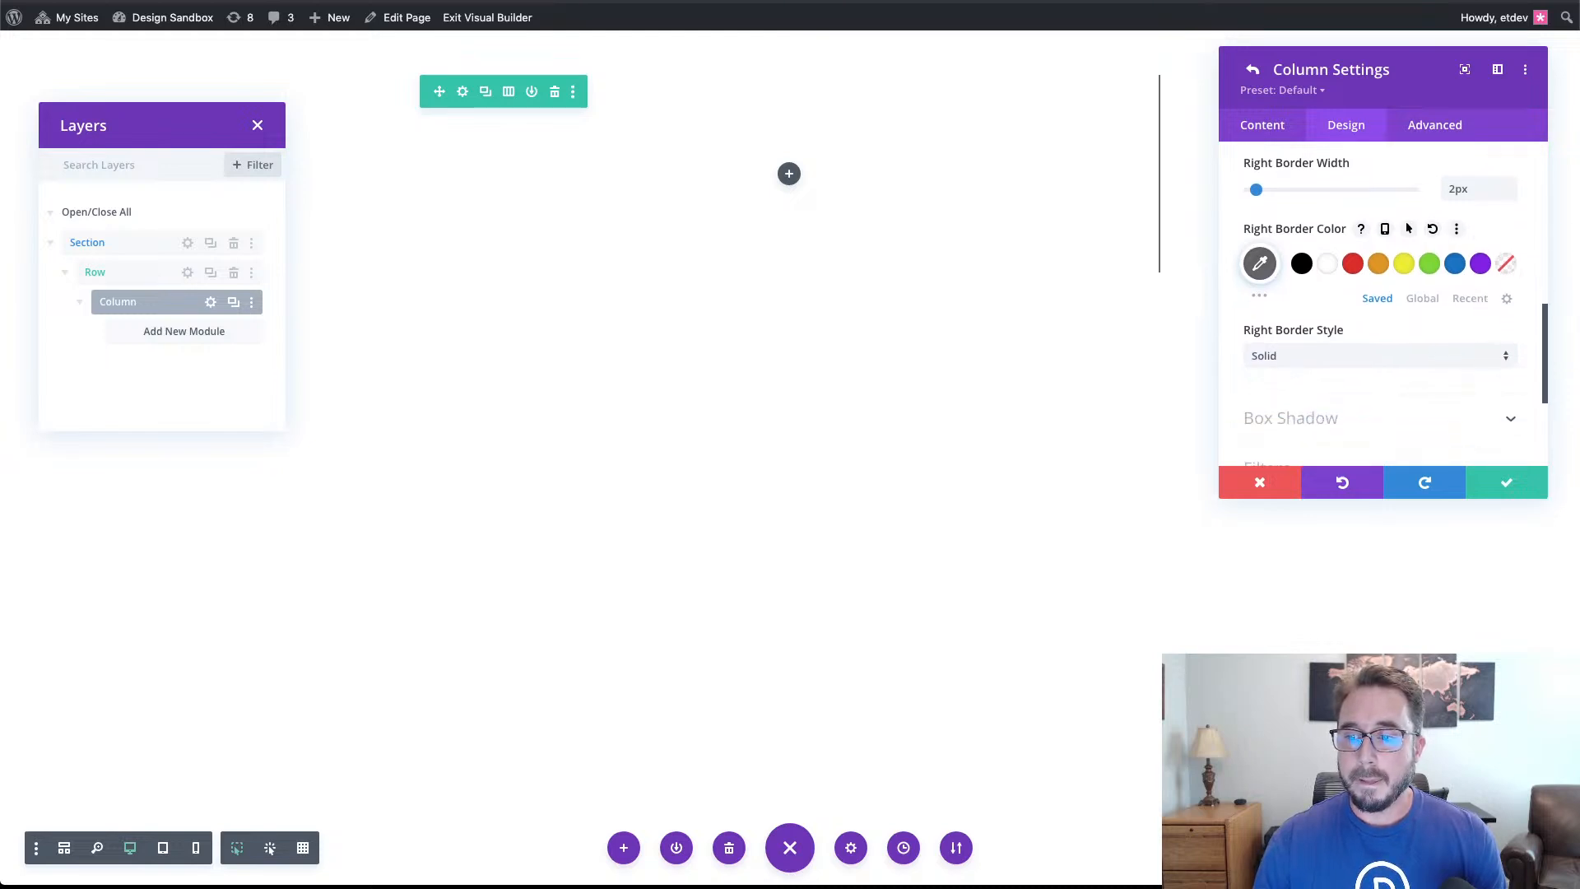
{"action": "left_click", "coordinate": [1440, 131]}
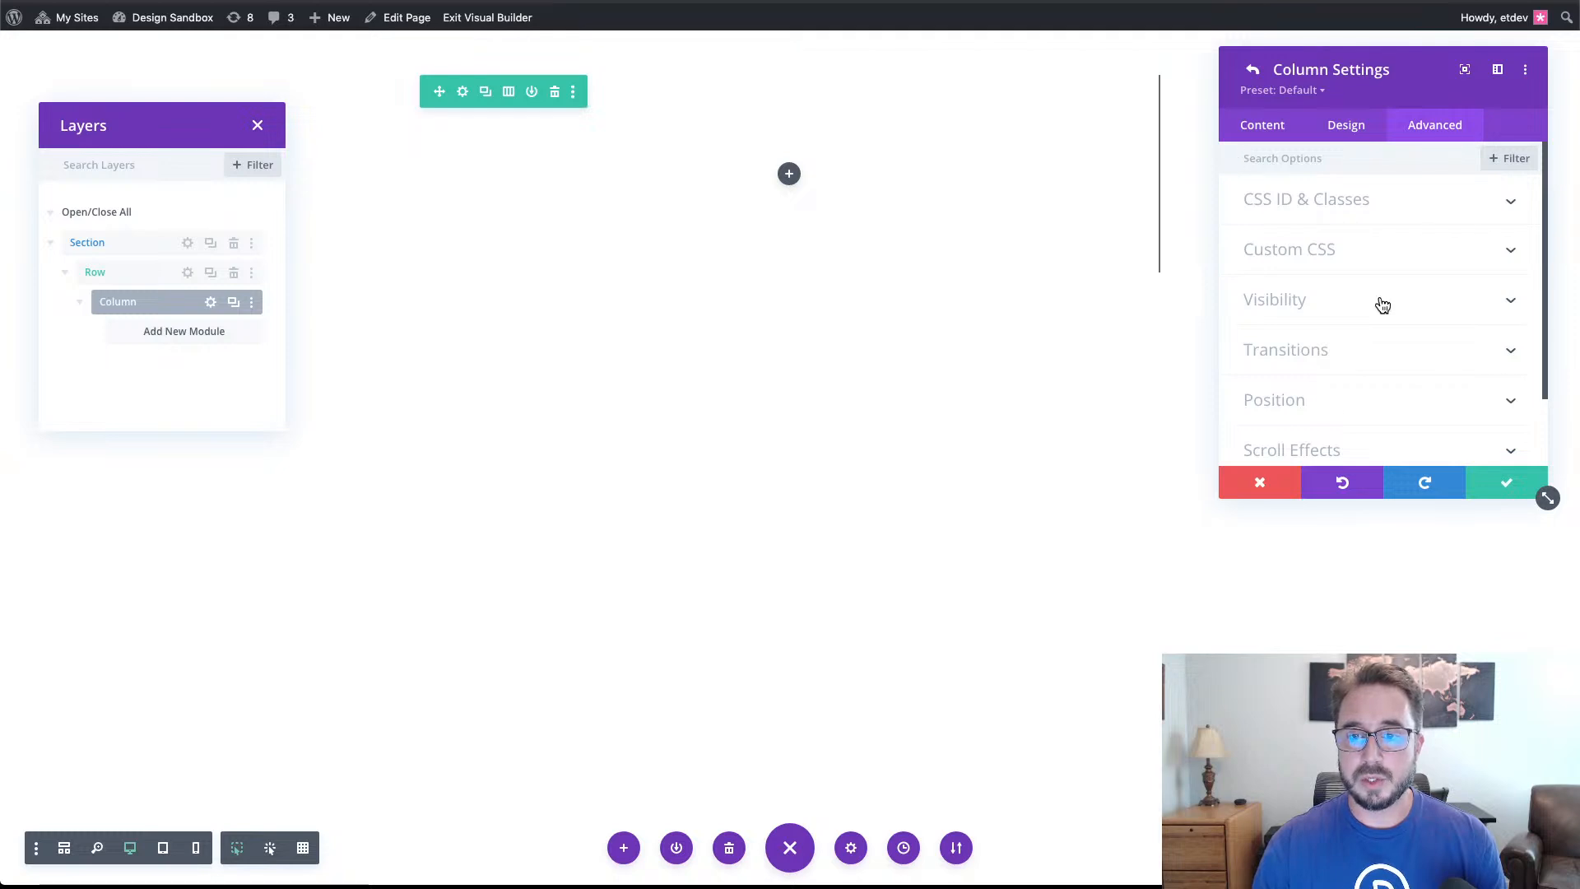
{"action": "left_click", "coordinate": [1354, 311]}
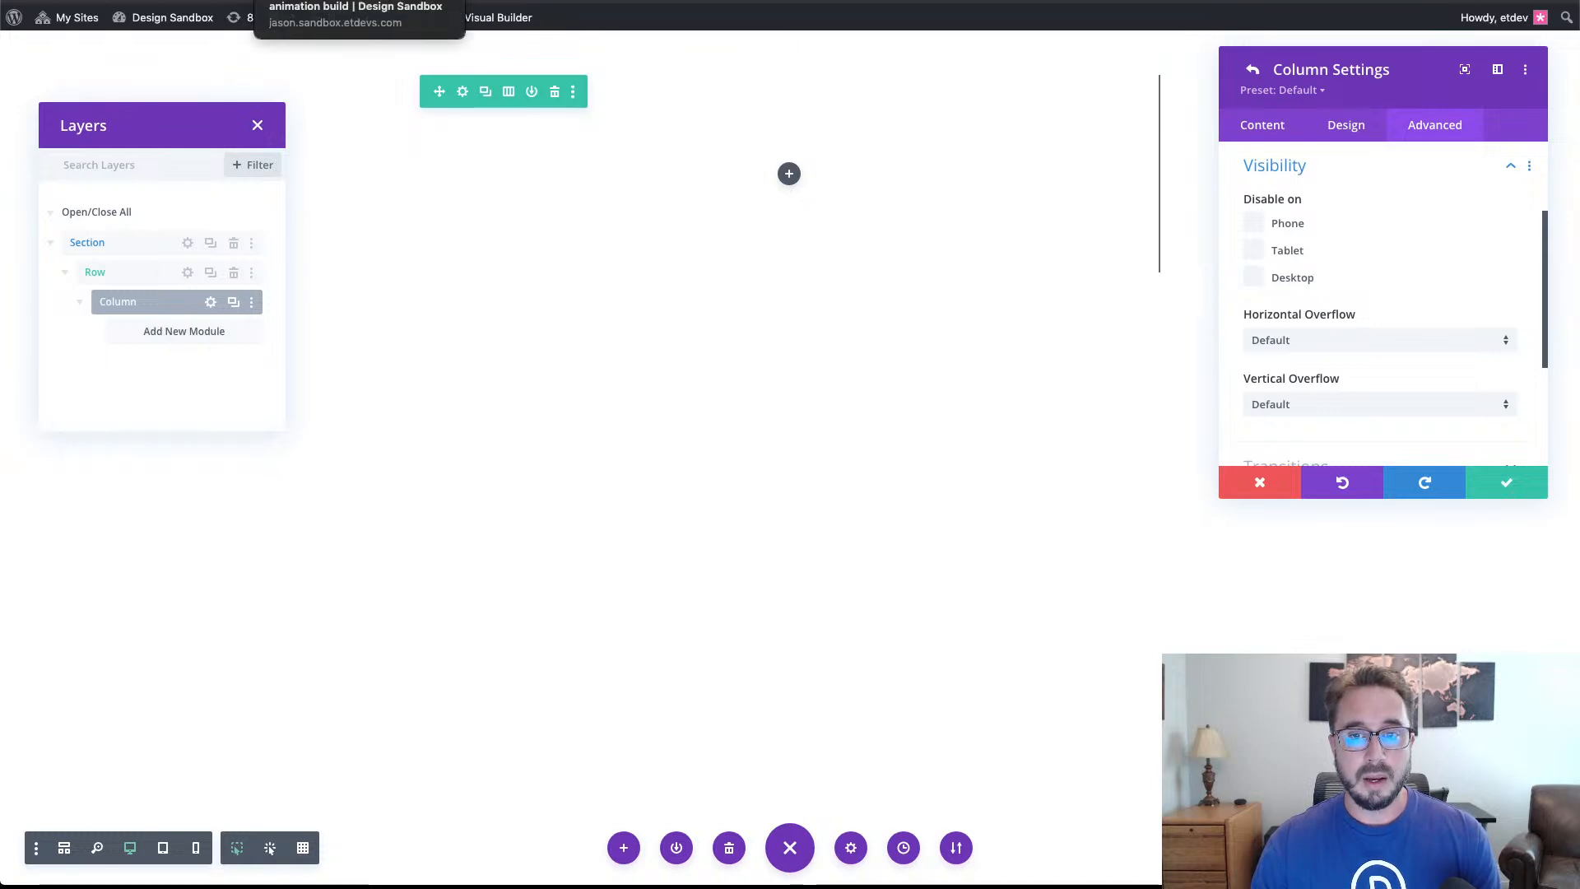
Switch to the finished example page and examine how the before and after images are cut off at the dividing line while scrolling.
{"action": "left_click", "coordinate": [354, 1]}
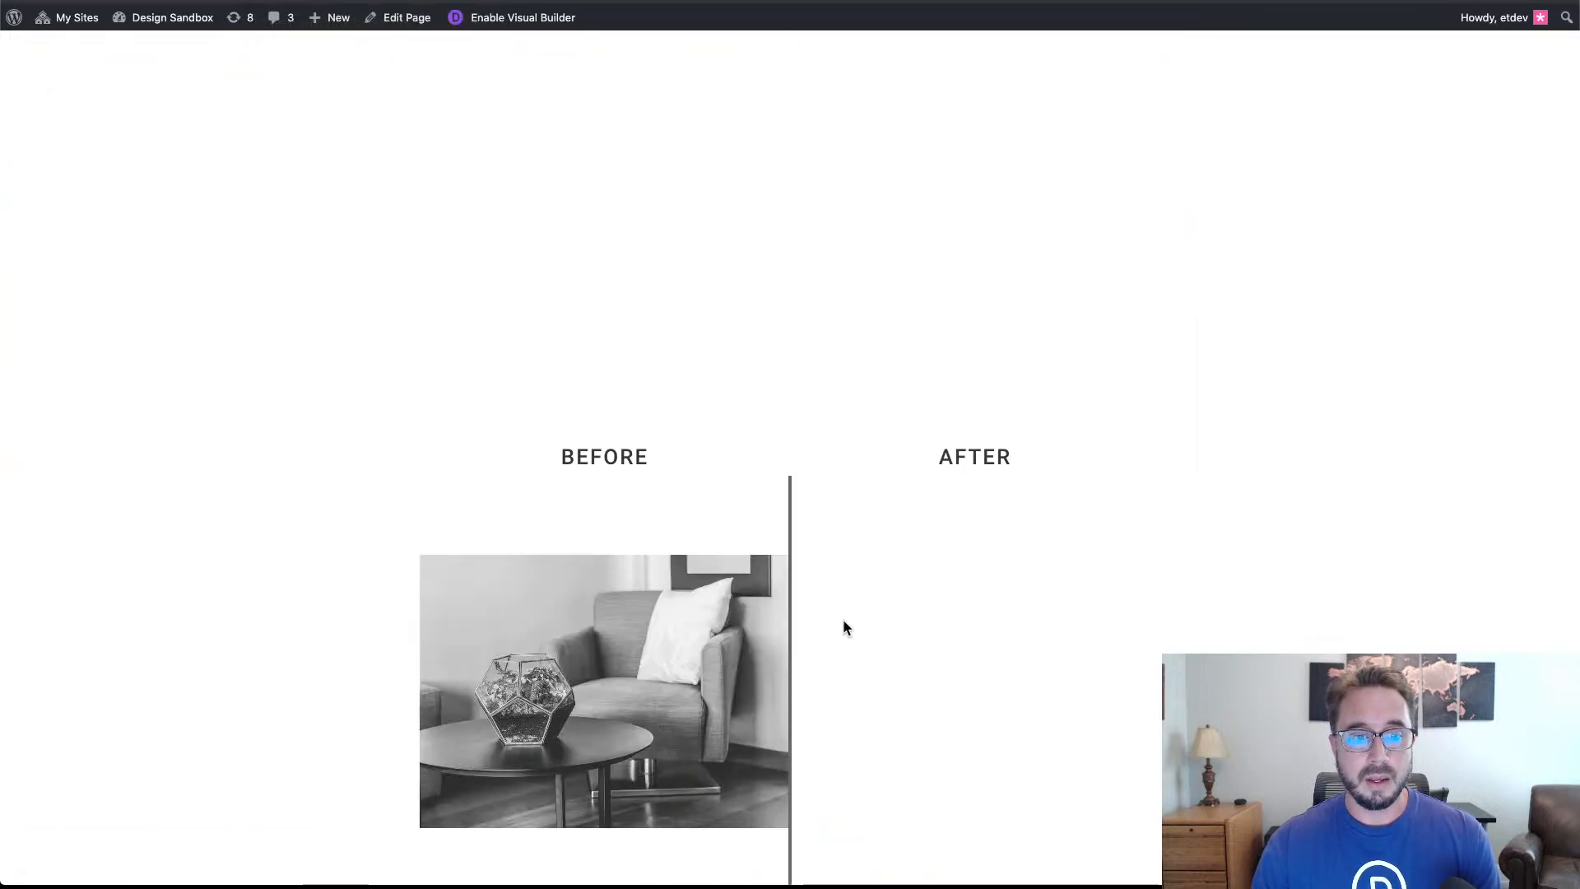
{"action": "scroll", "coordinate": [725, 605], "scroll_direction": "down", "scroll_amount": 1}
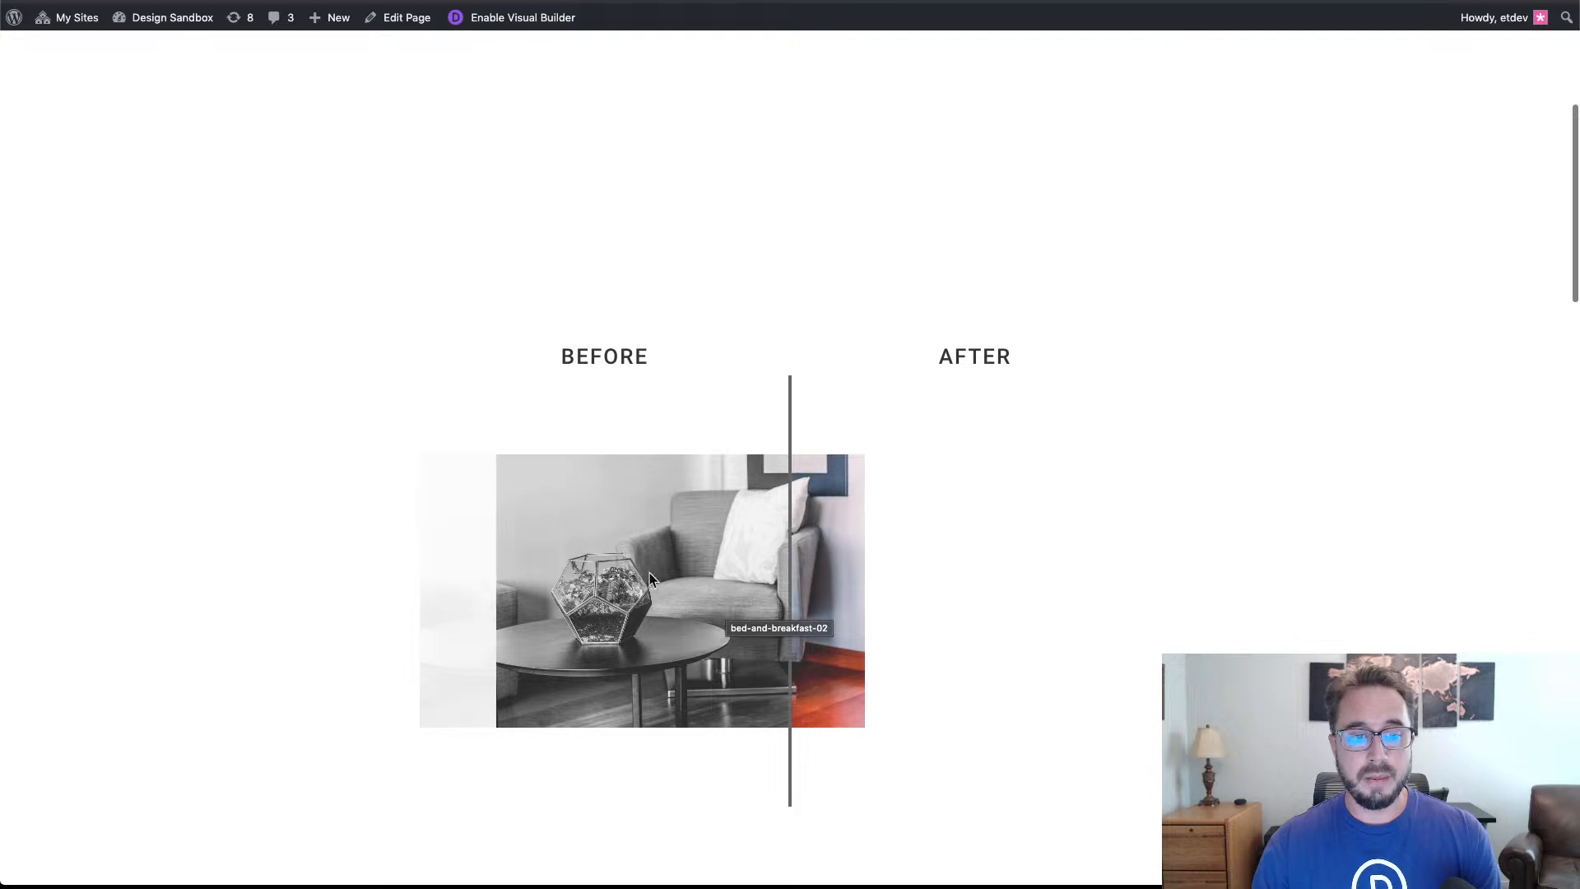
{"action": "scroll", "coordinate": [663, 558], "scroll_direction": "down", "scroll_amount": 1}
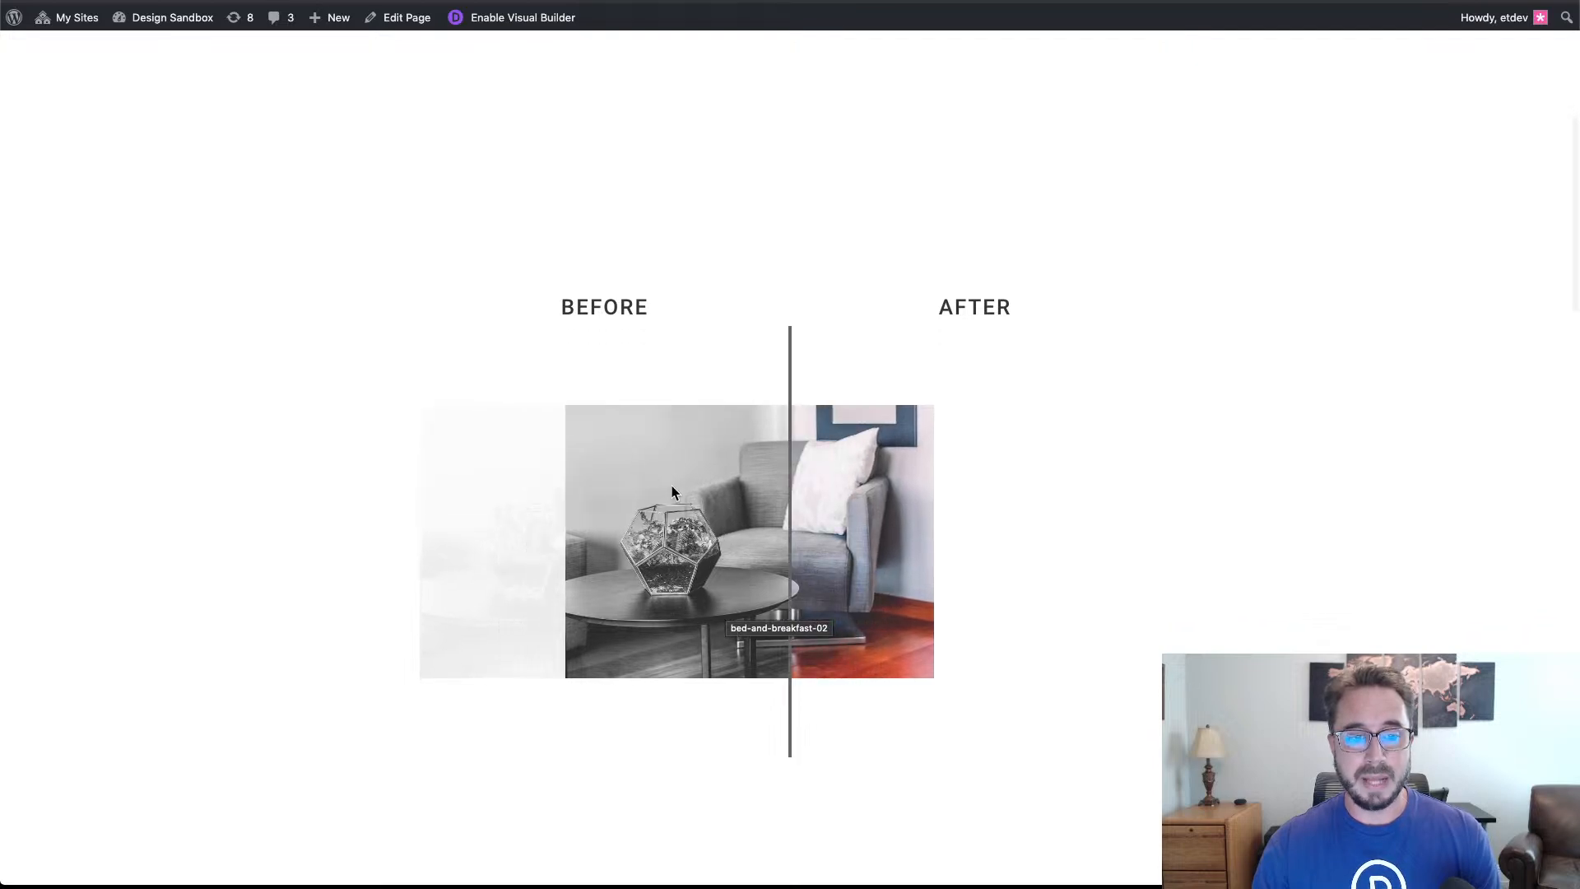
{"action": "scroll", "coordinate": [704, 512], "scroll_direction": "up", "scroll_amount": 3}
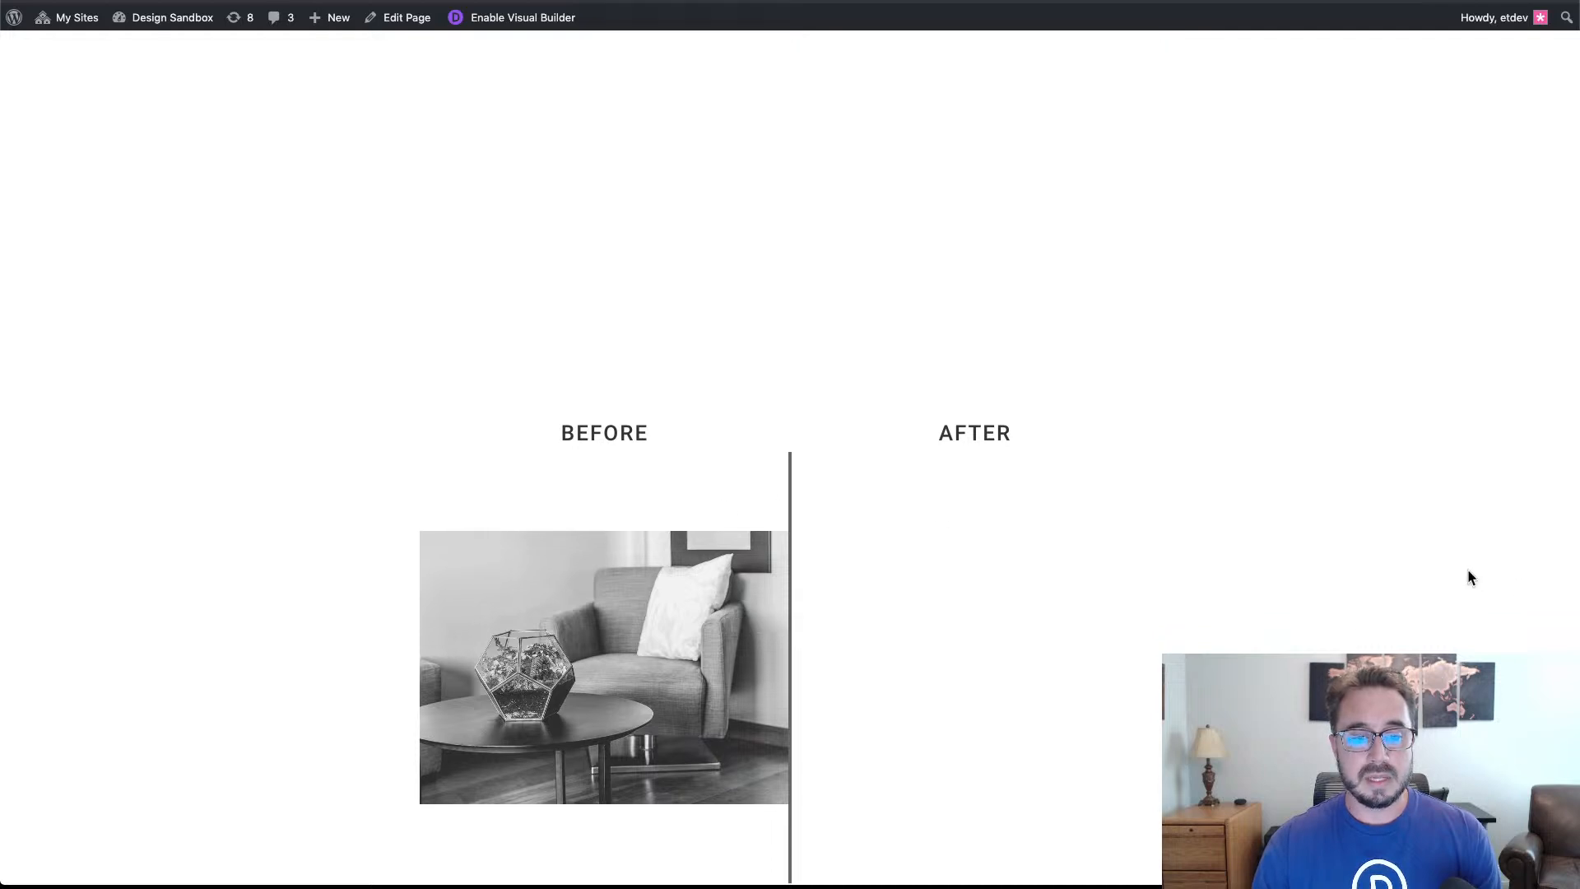
{"action": "scroll", "coordinate": [1468, 570], "scroll_direction": "down", "scroll_amount": 3}
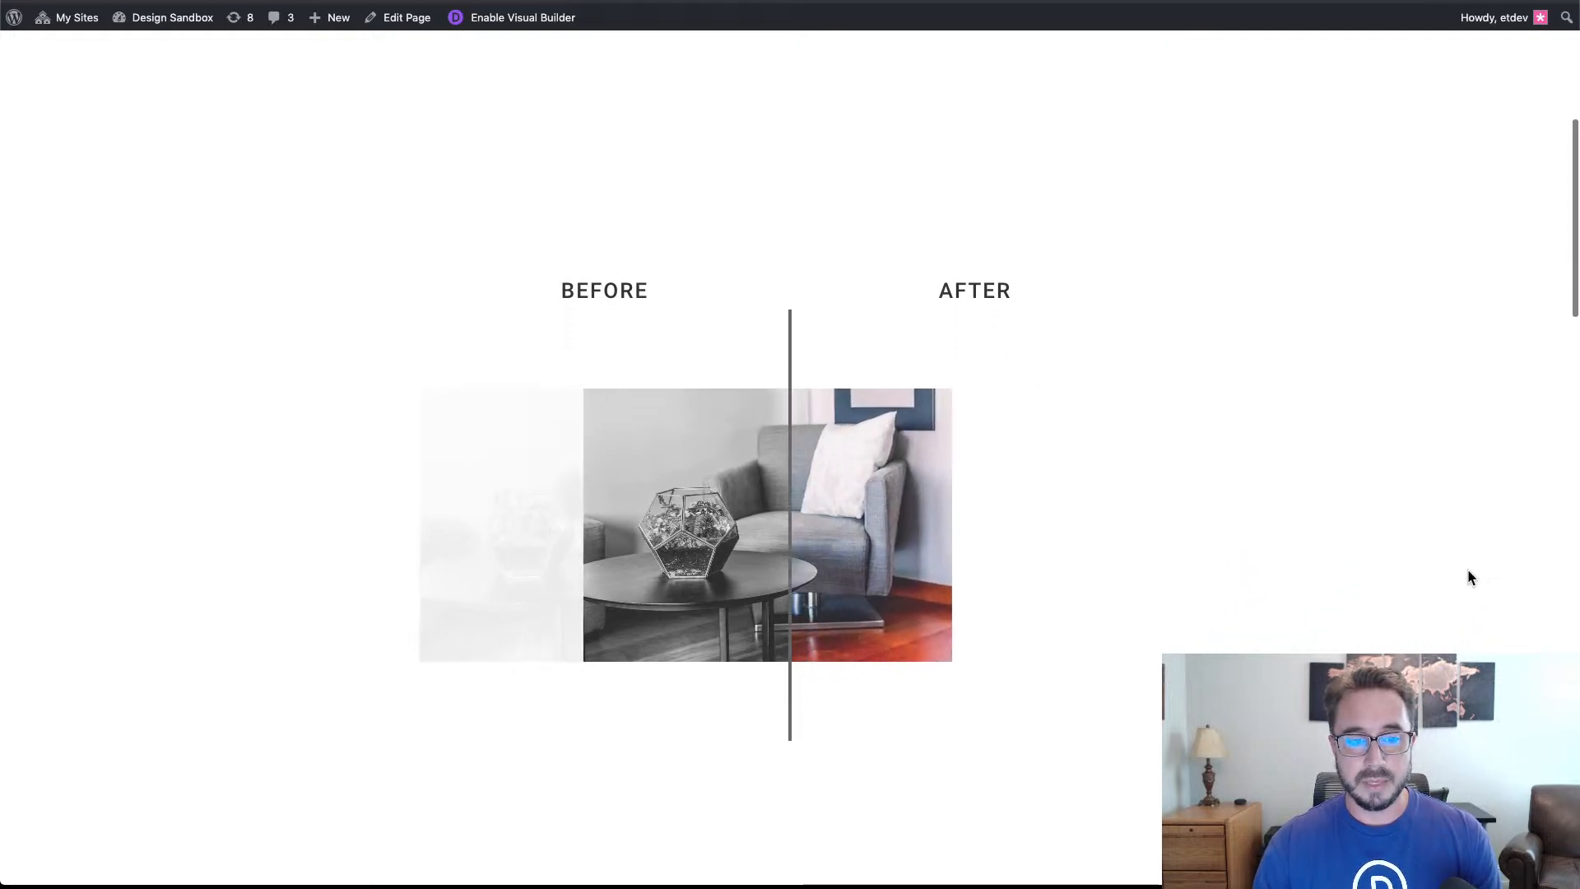
{"action": "scroll", "coordinate": [1469, 569], "scroll_direction": "down", "scroll_amount": 1}
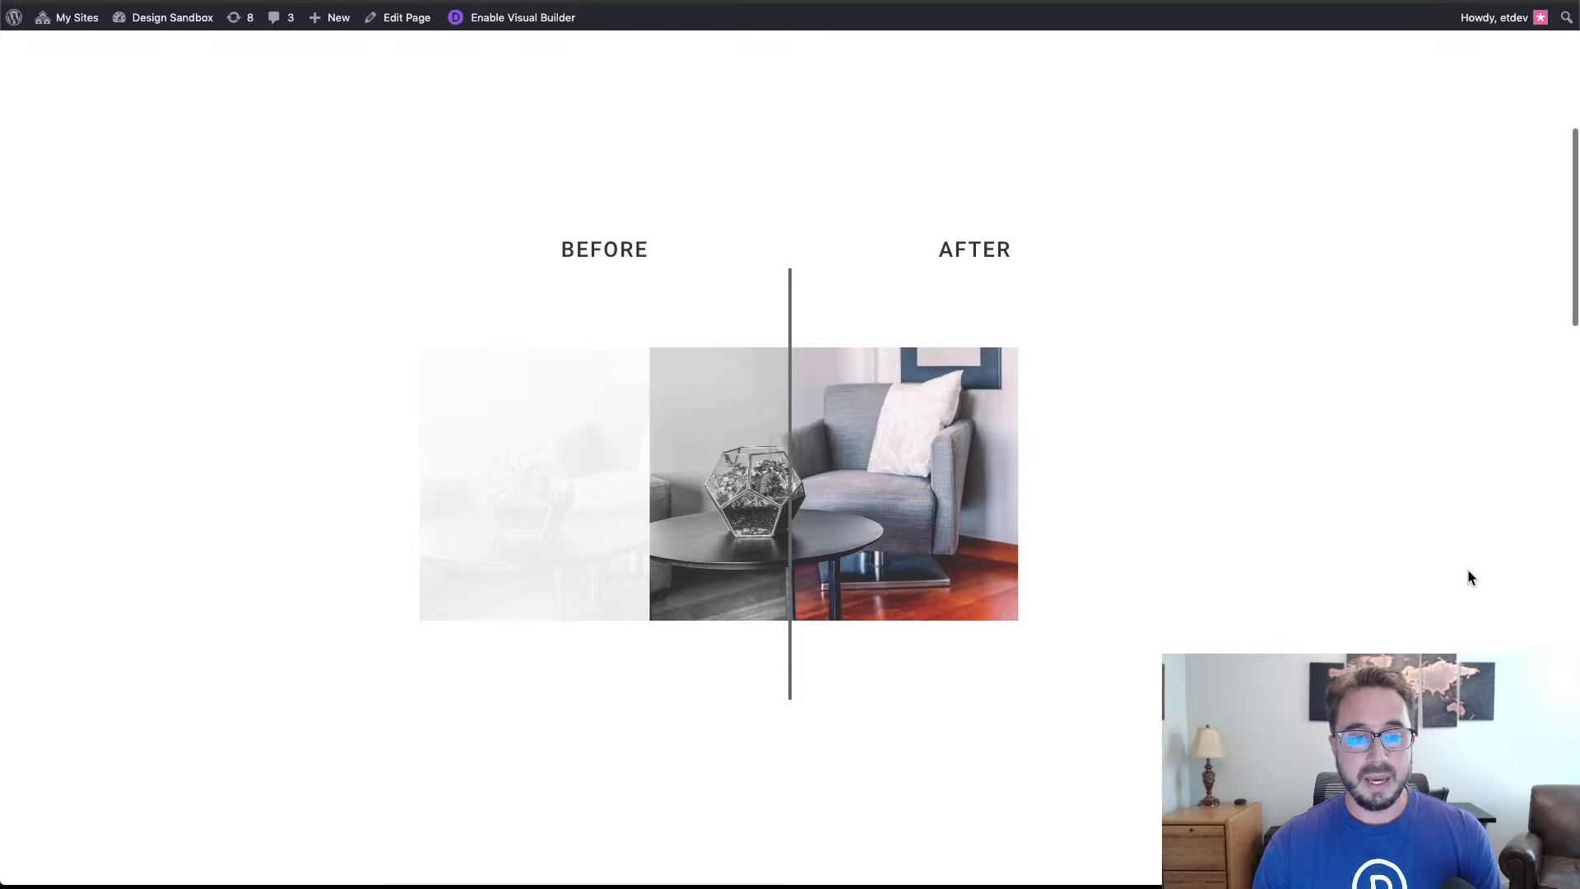
{"action": "scroll", "coordinate": [1471, 579], "scroll_direction": "down", "scroll_amount": 1}
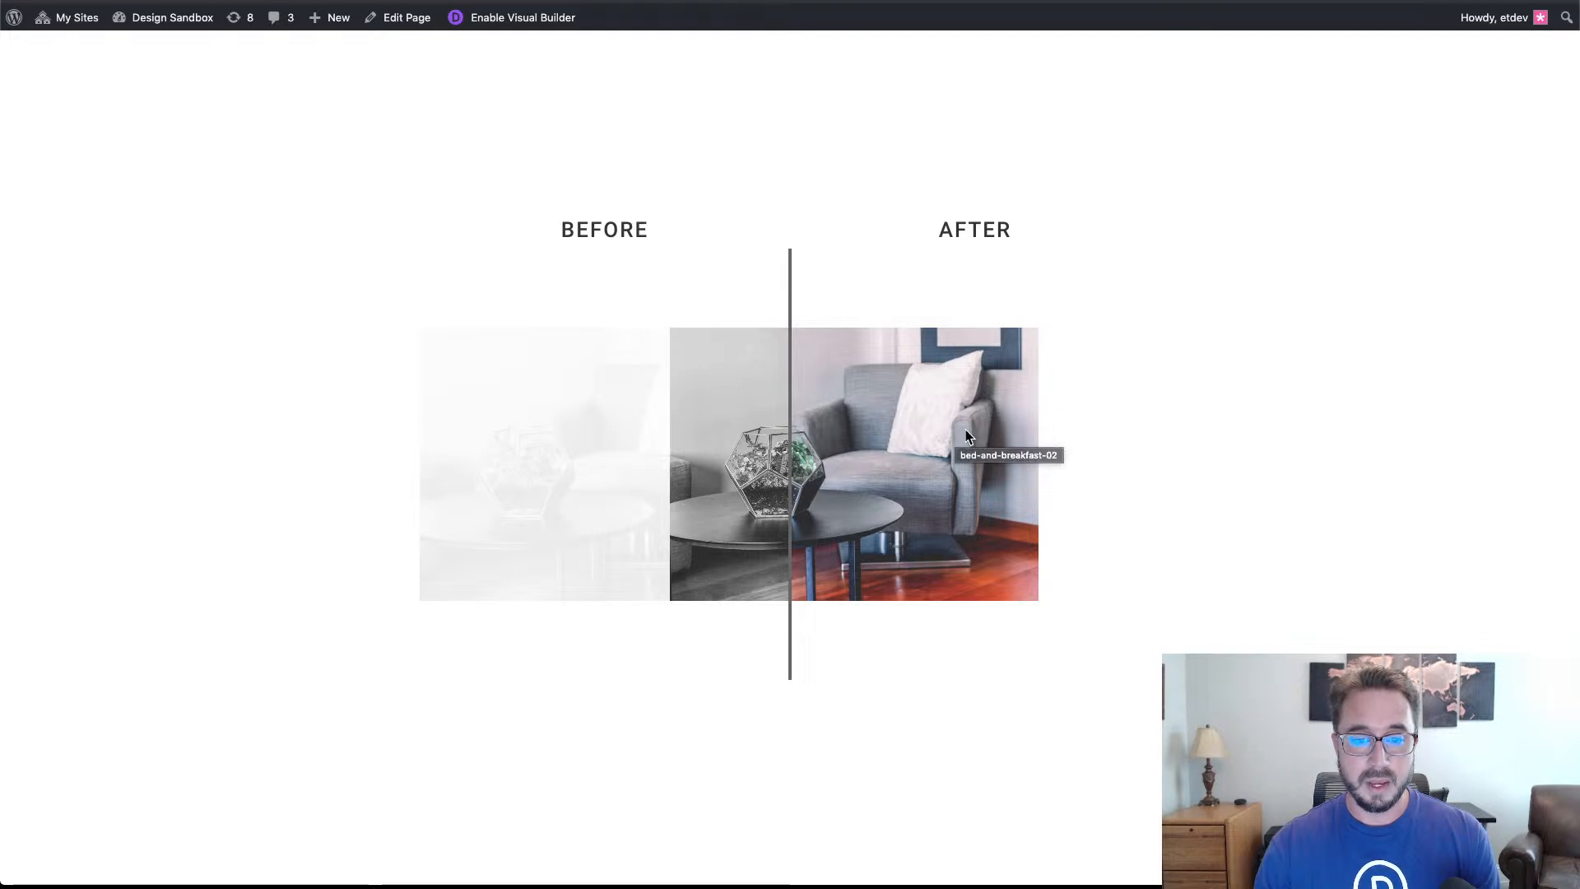
{"action": "scroll", "coordinate": [1175, 433], "scroll_direction": "up", "scroll_amount": 3}
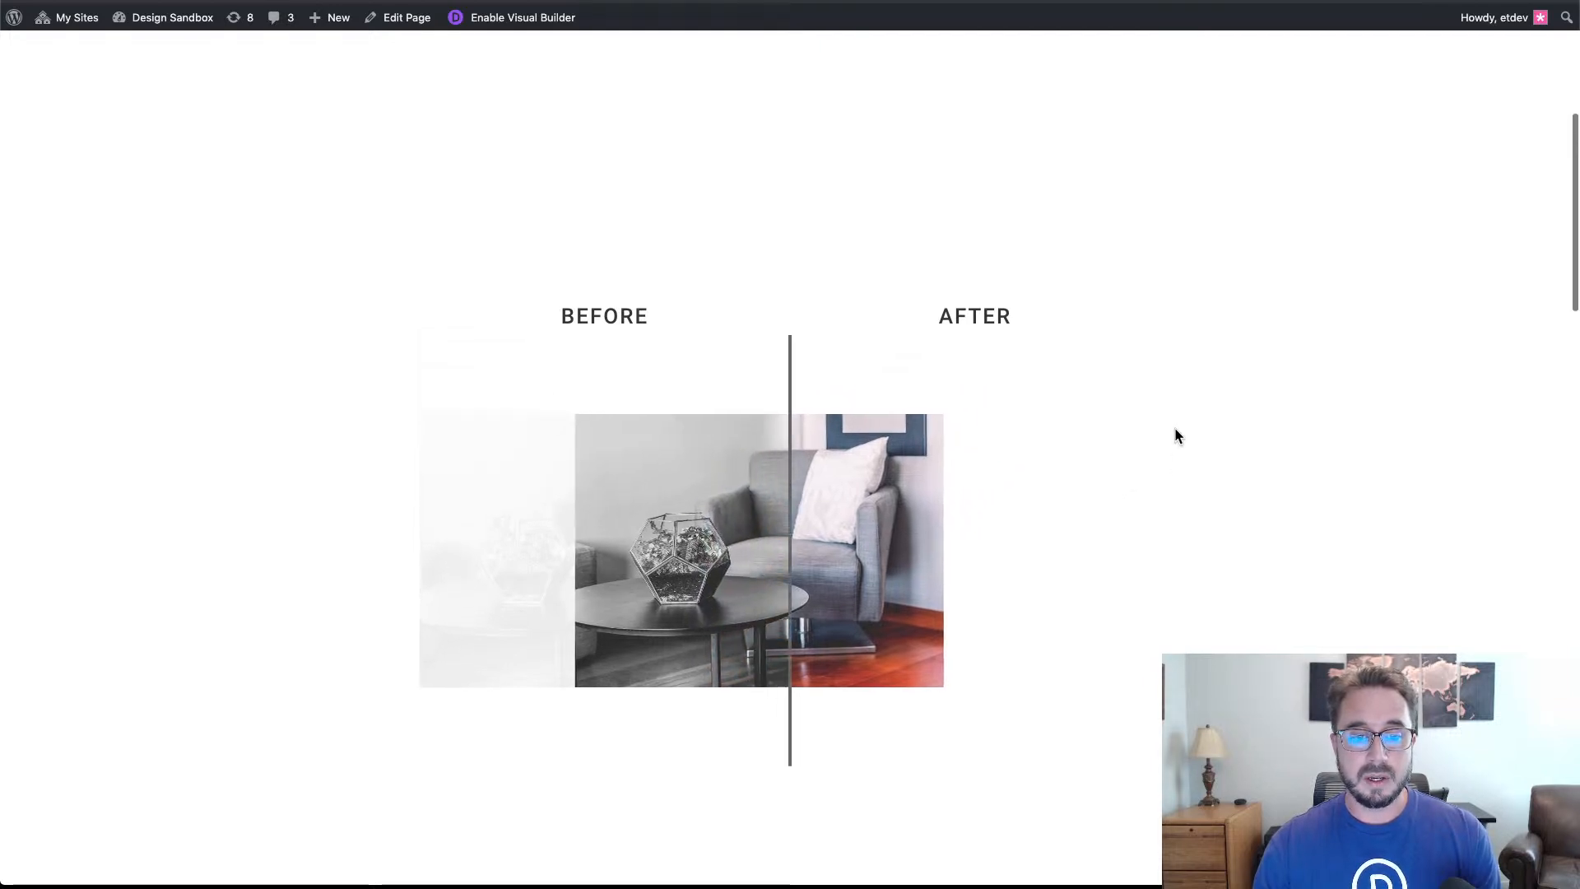
Examine on the example page how the before image fades and the after image slides across the dividing line in both scroll directions.
{"action": "scroll", "coordinate": [1175, 435], "scroll_direction": "down", "scroll_amount": 2}
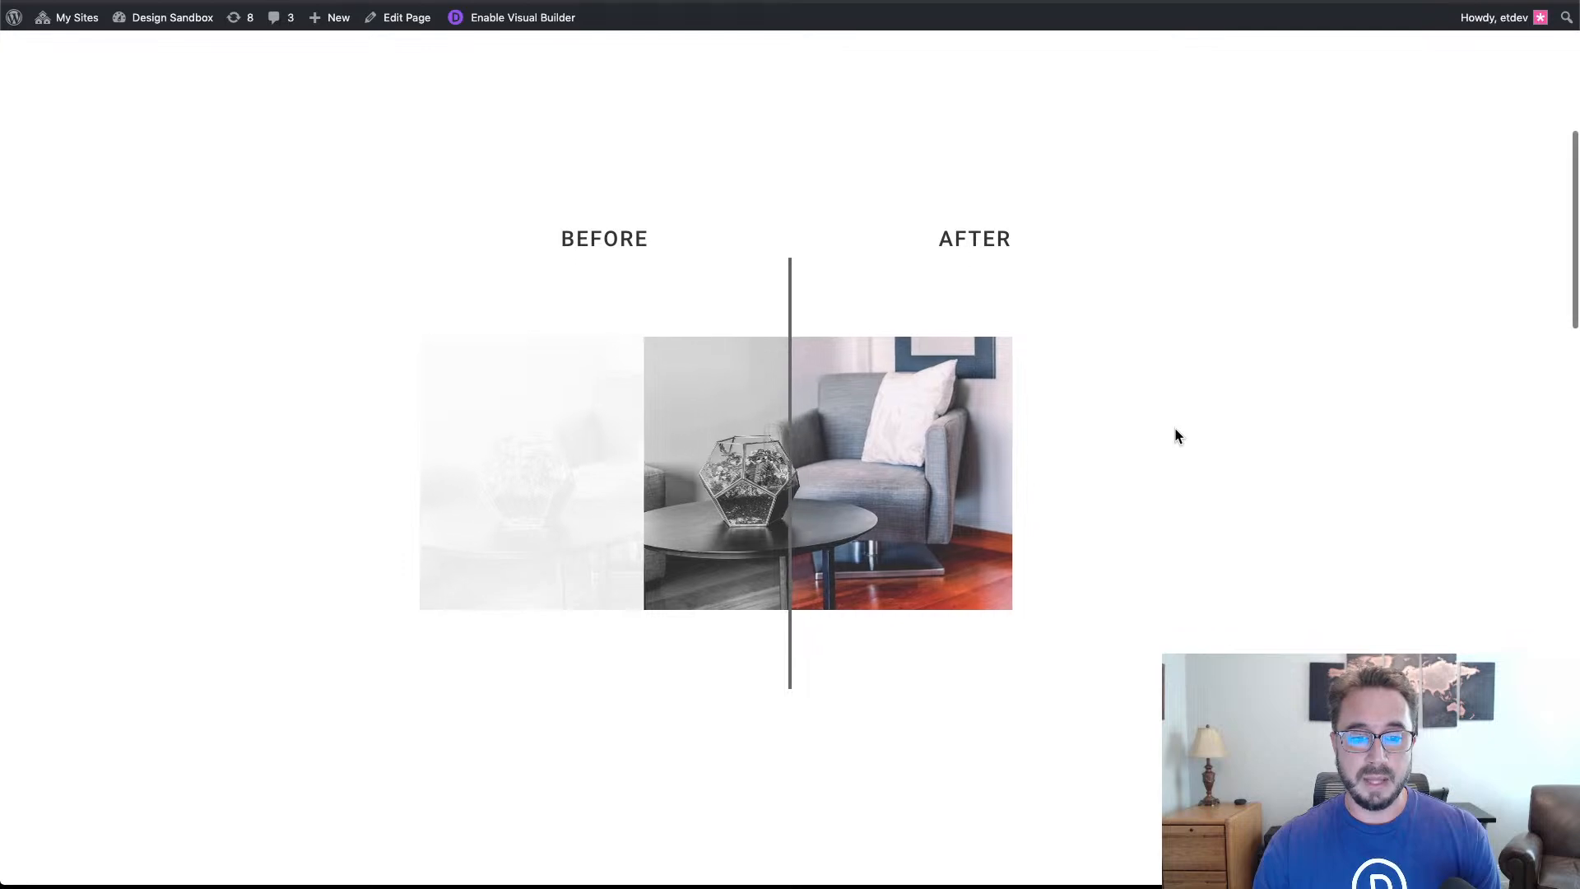
{"action": "scroll", "coordinate": [1176, 435], "scroll_direction": "up", "scroll_amount": 3}
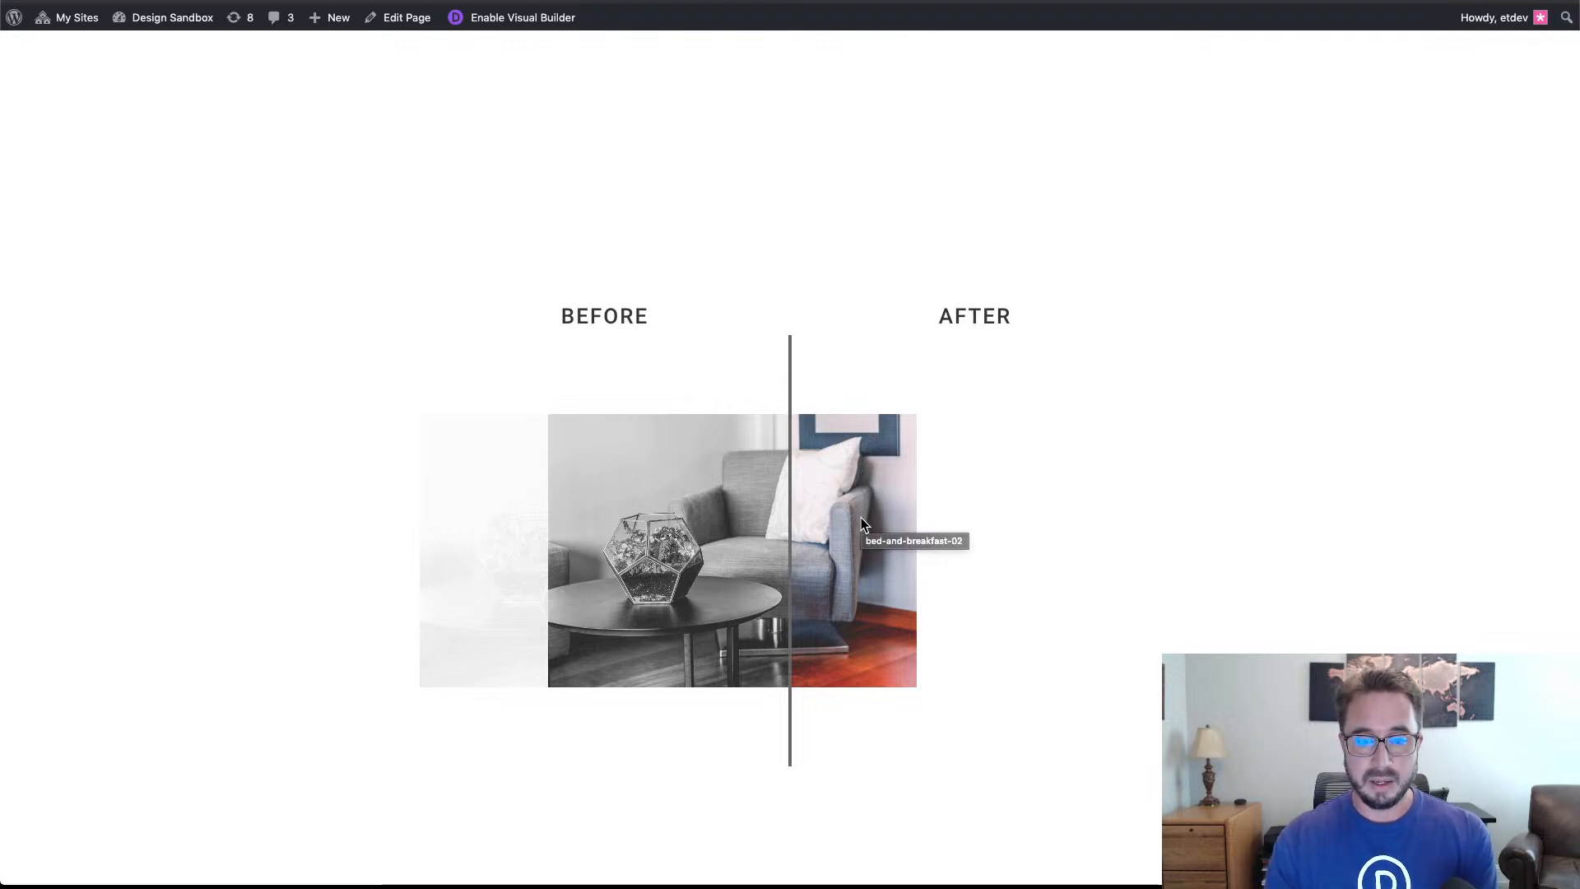
{"action": "scroll", "coordinate": [997, 506], "scroll_direction": "up", "scroll_amount": 2}
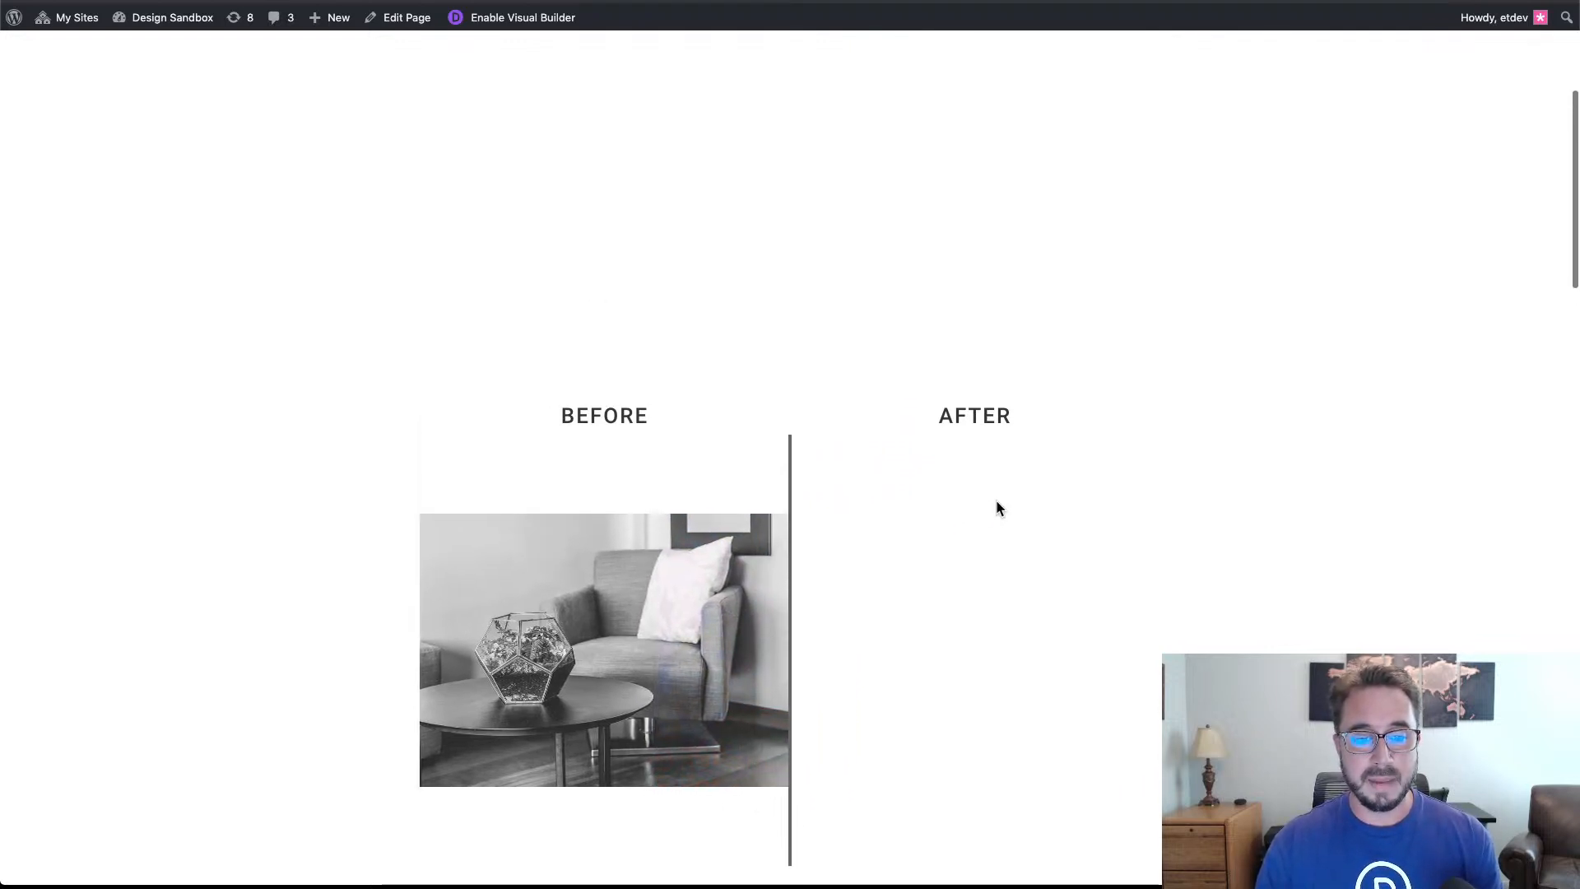
{"action": "scroll", "coordinate": [997, 508], "scroll_direction": "down", "scroll_amount": 4}
{"action": "scroll", "coordinate": [997, 508], "scroll_direction": "up", "scroll_amount": 1}
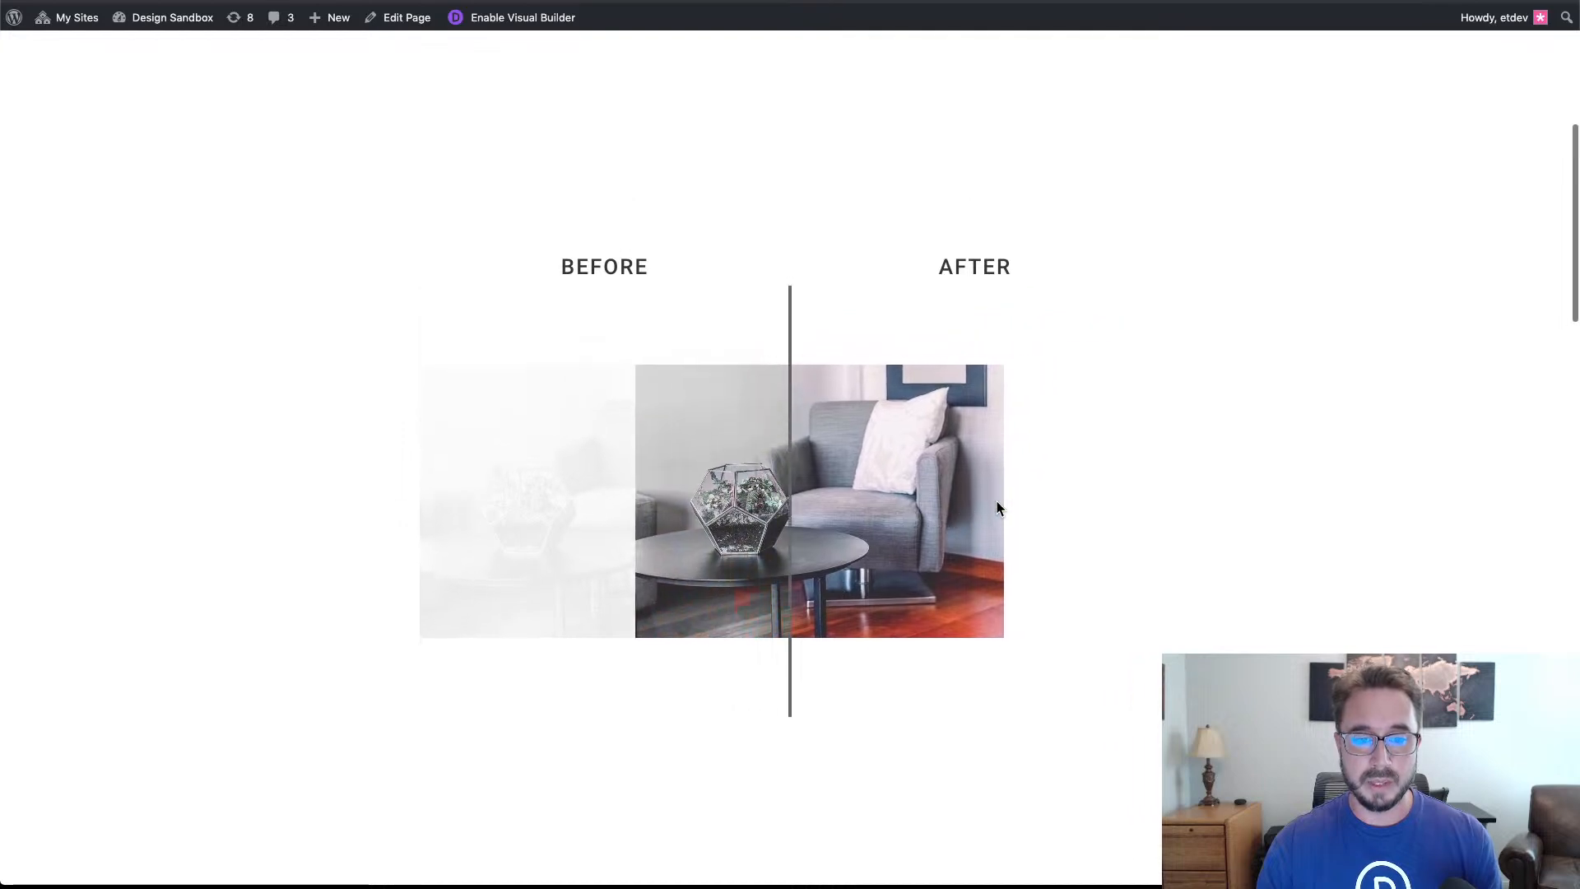
{"action": "scroll", "coordinate": [997, 508], "scroll_direction": "up", "scroll_amount": 2}
{"action": "scroll", "coordinate": [997, 508], "scroll_direction": "down", "scroll_amount": 3}
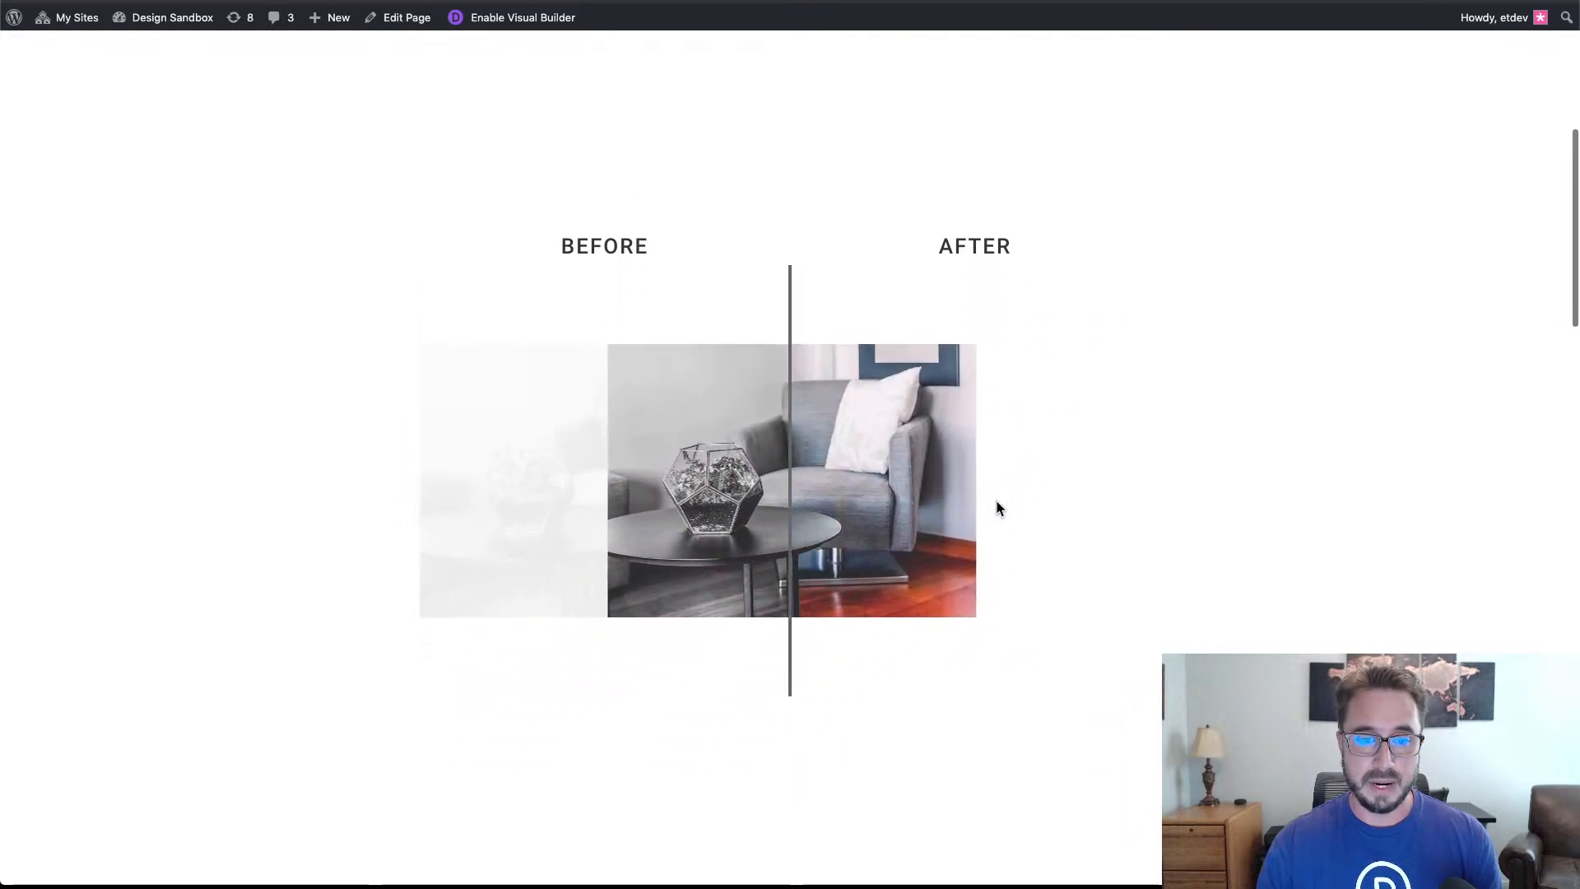
{"action": "scroll", "coordinate": [997, 508], "scroll_direction": "down", "scroll_amount": 1}
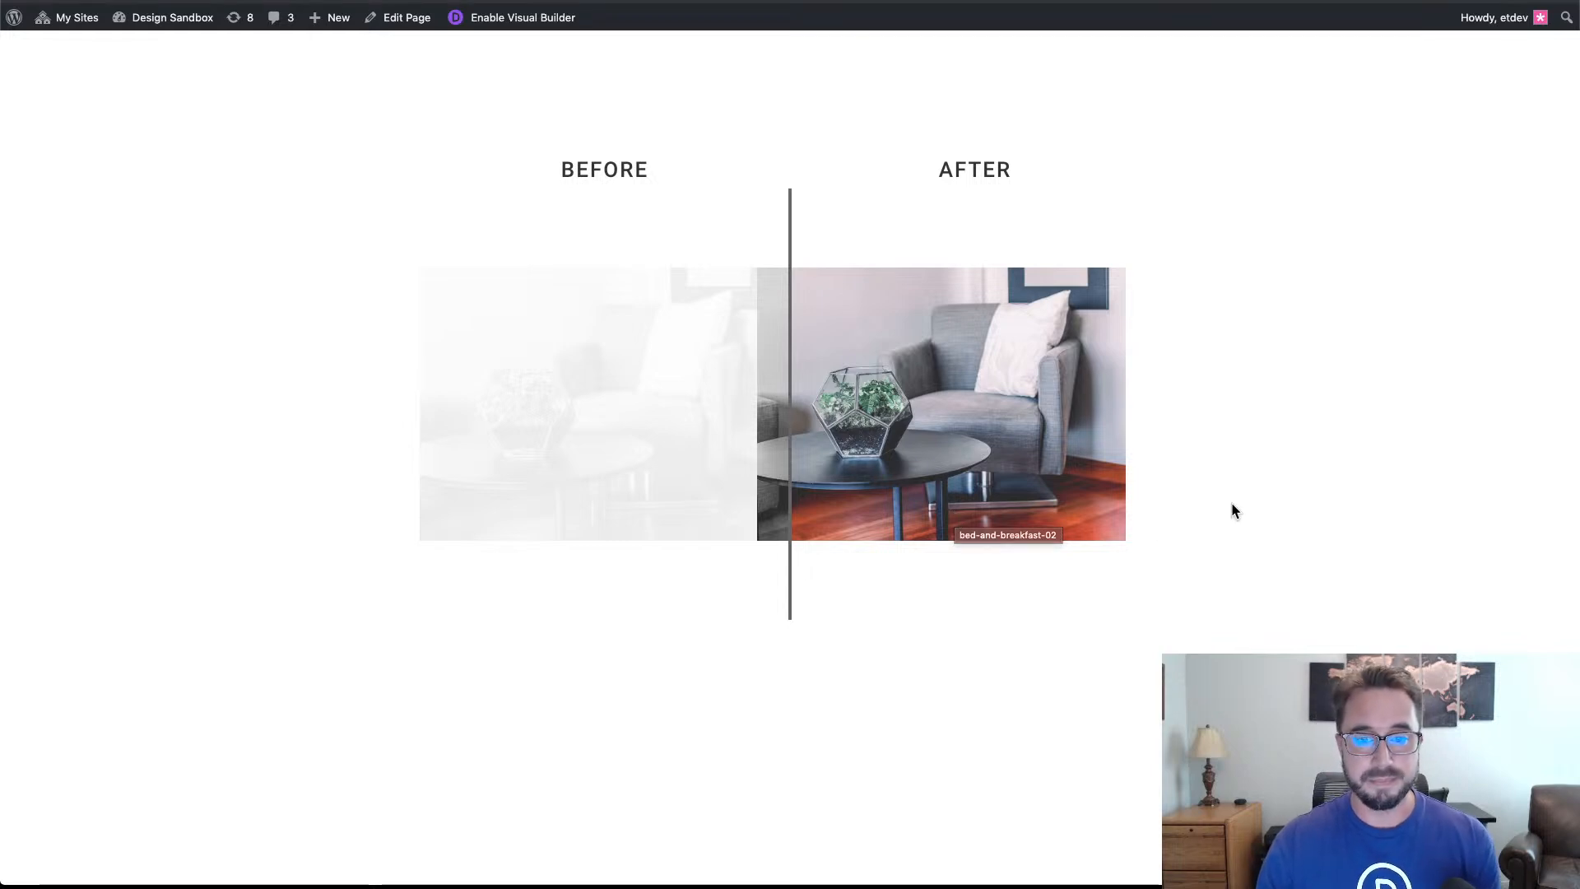
{"action": "scroll", "coordinate": [1232, 505], "scroll_direction": "up", "scroll_amount": 4}
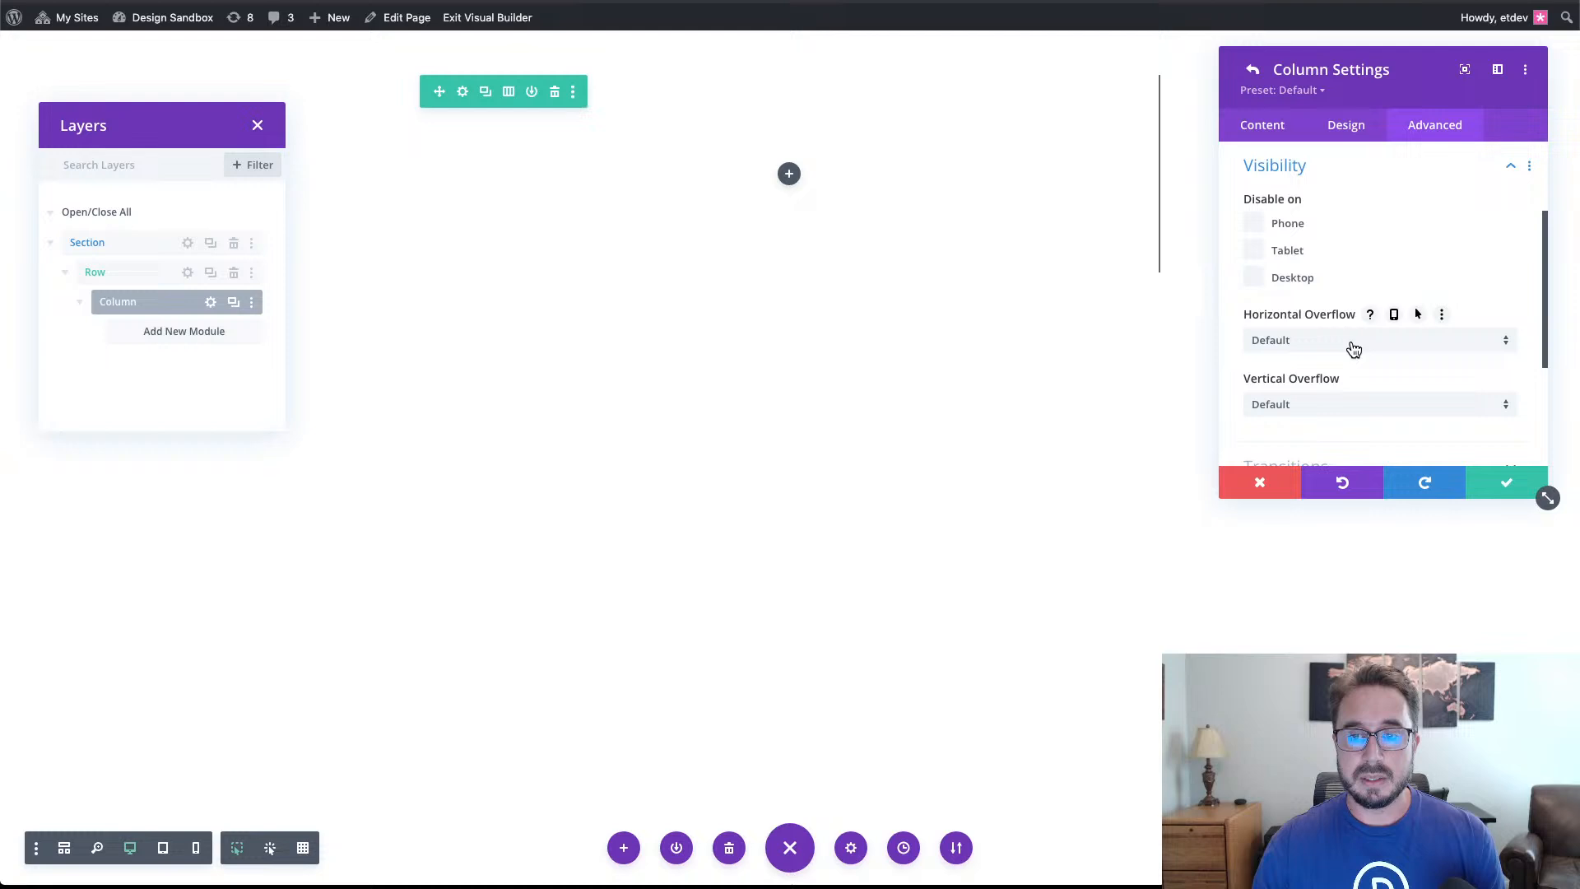
Set the column's horizontal and vertical overflow to Hidden and save the column settings.
{"action": "left_click", "coordinate": [1350, 345]}
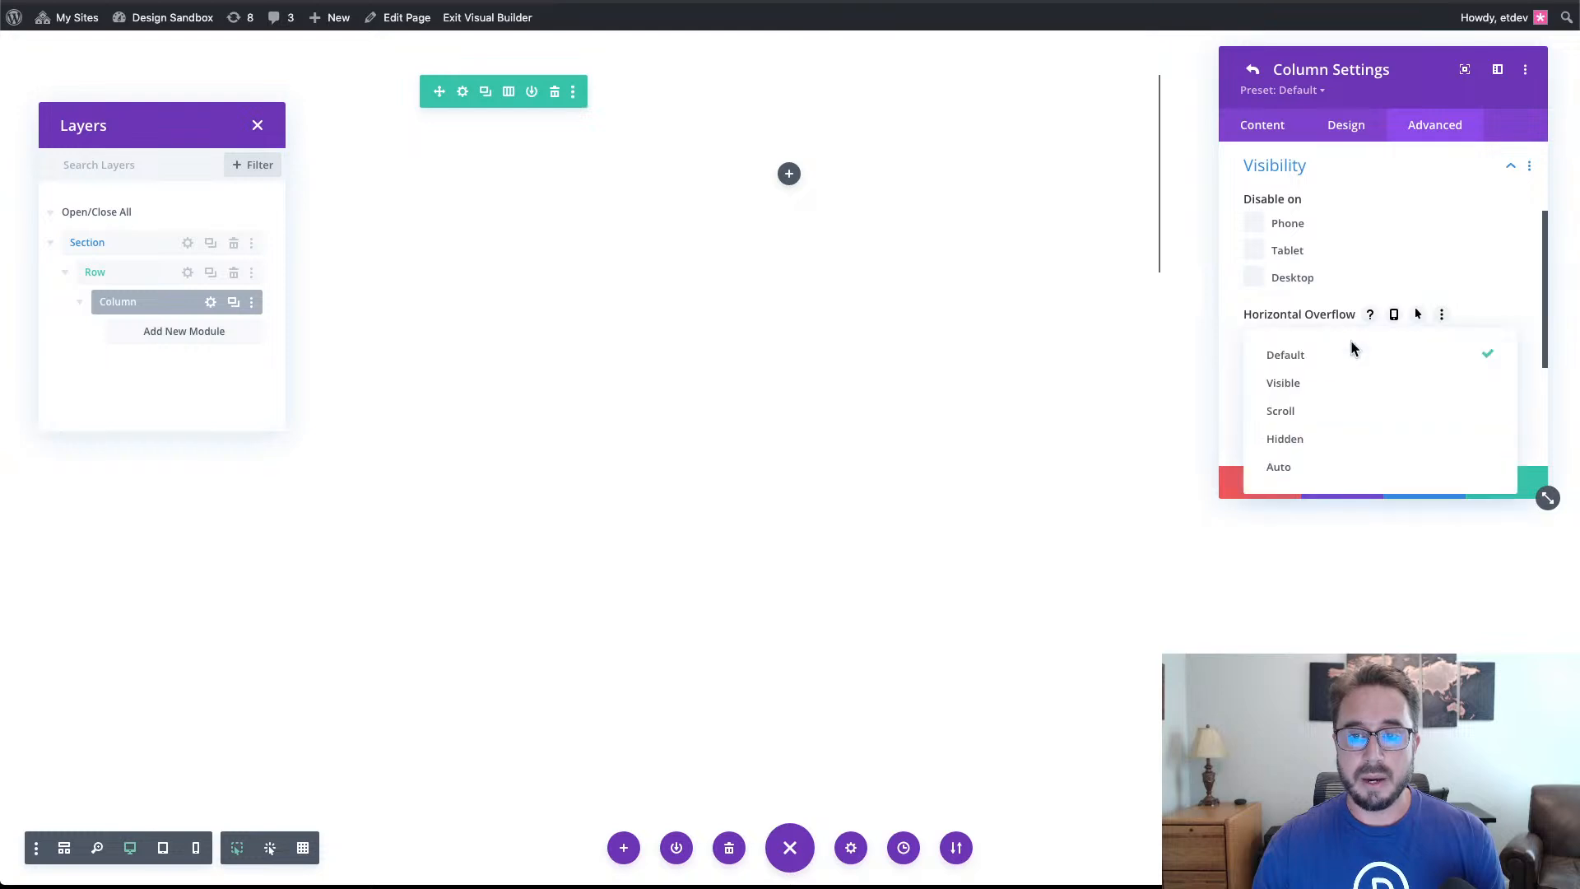
{"action": "left_click", "coordinate": [1319, 439]}
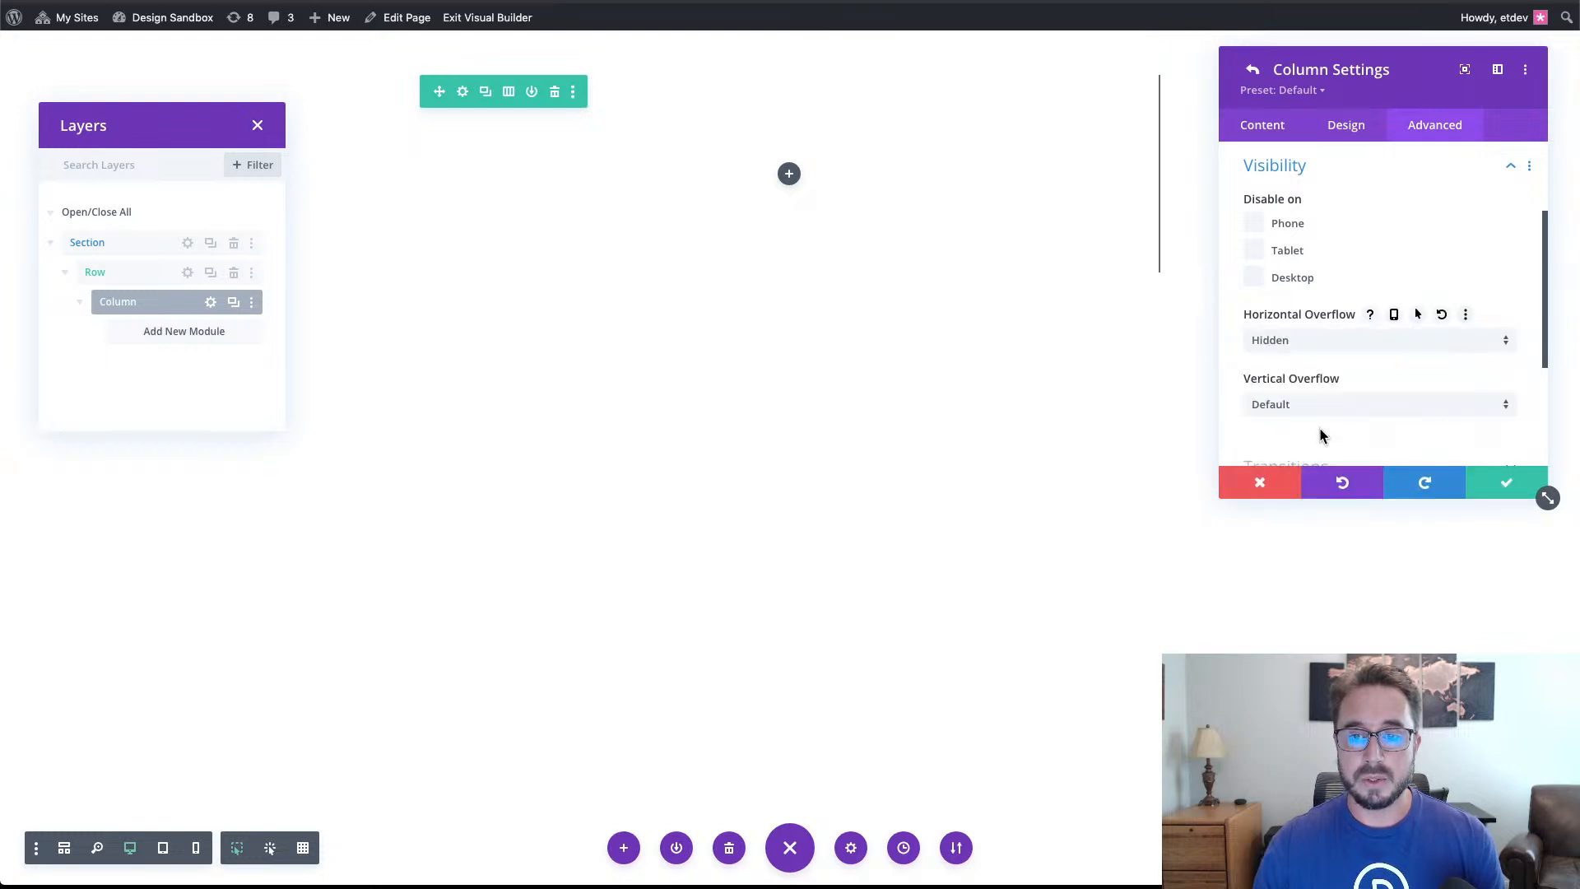
{"action": "left_click", "coordinate": [1319, 404]}
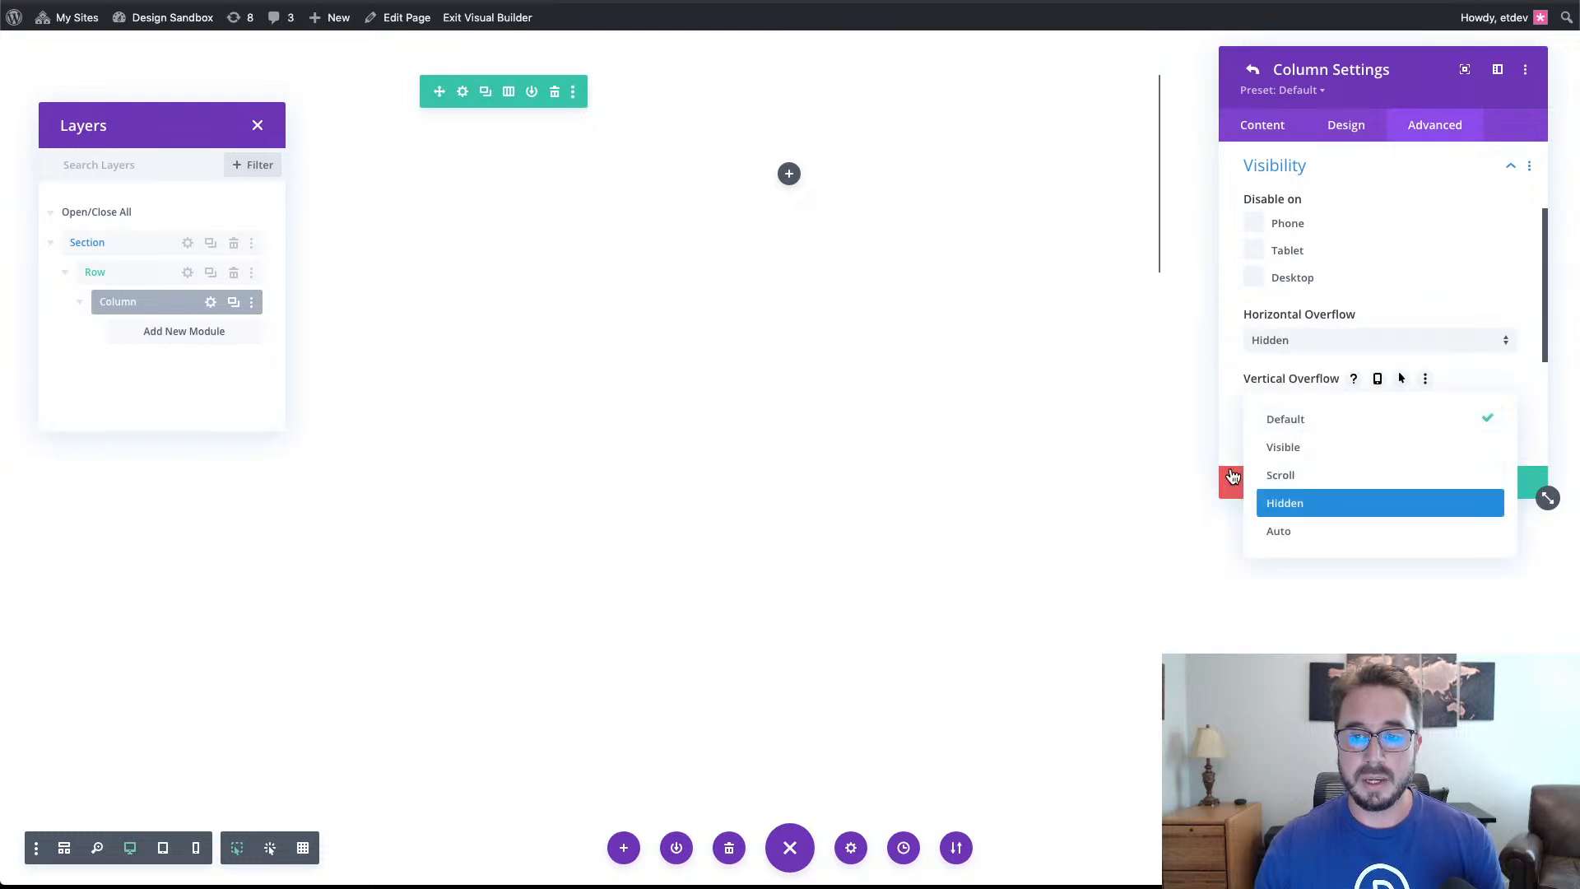
{"action": "left_click", "coordinate": [1285, 503]}
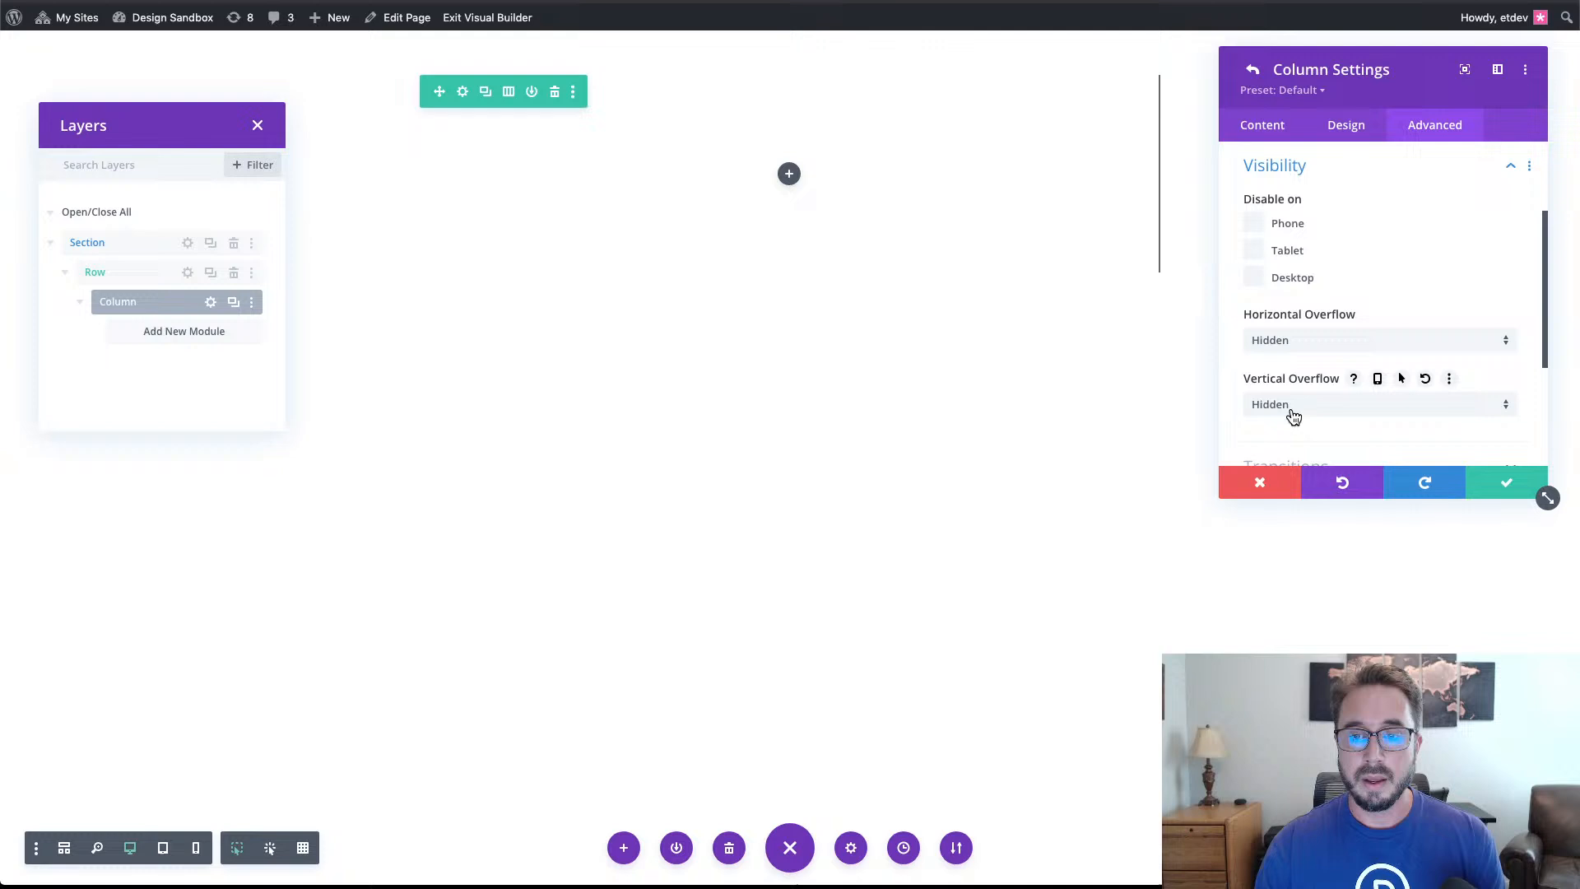
{"action": "left_click", "coordinate": [1513, 485]}
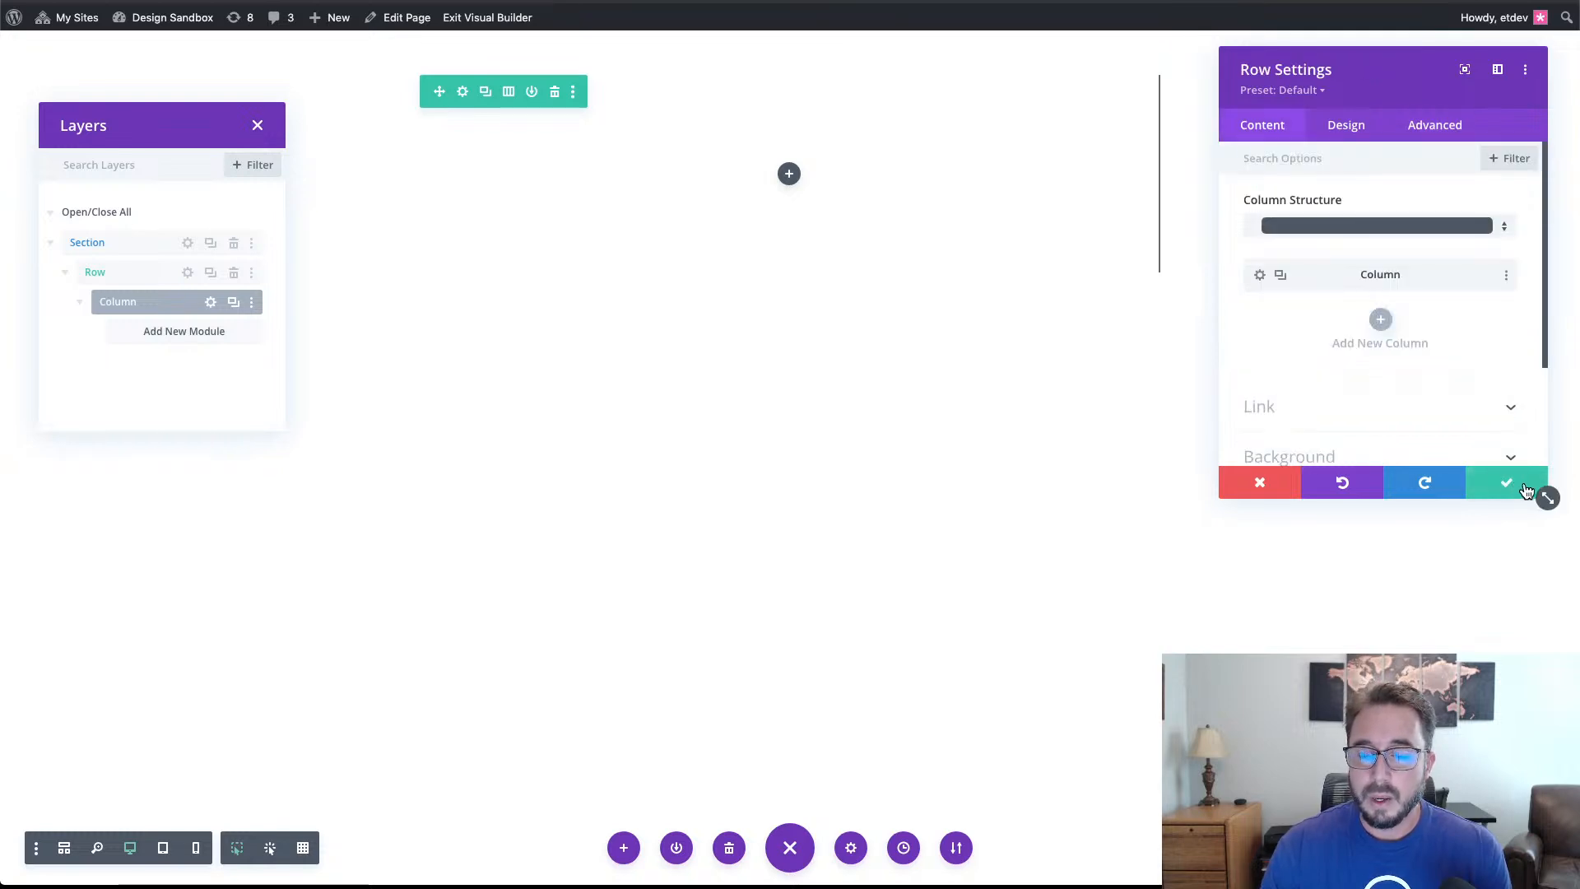
{"action": "left_click", "coordinate": [1281, 276]}
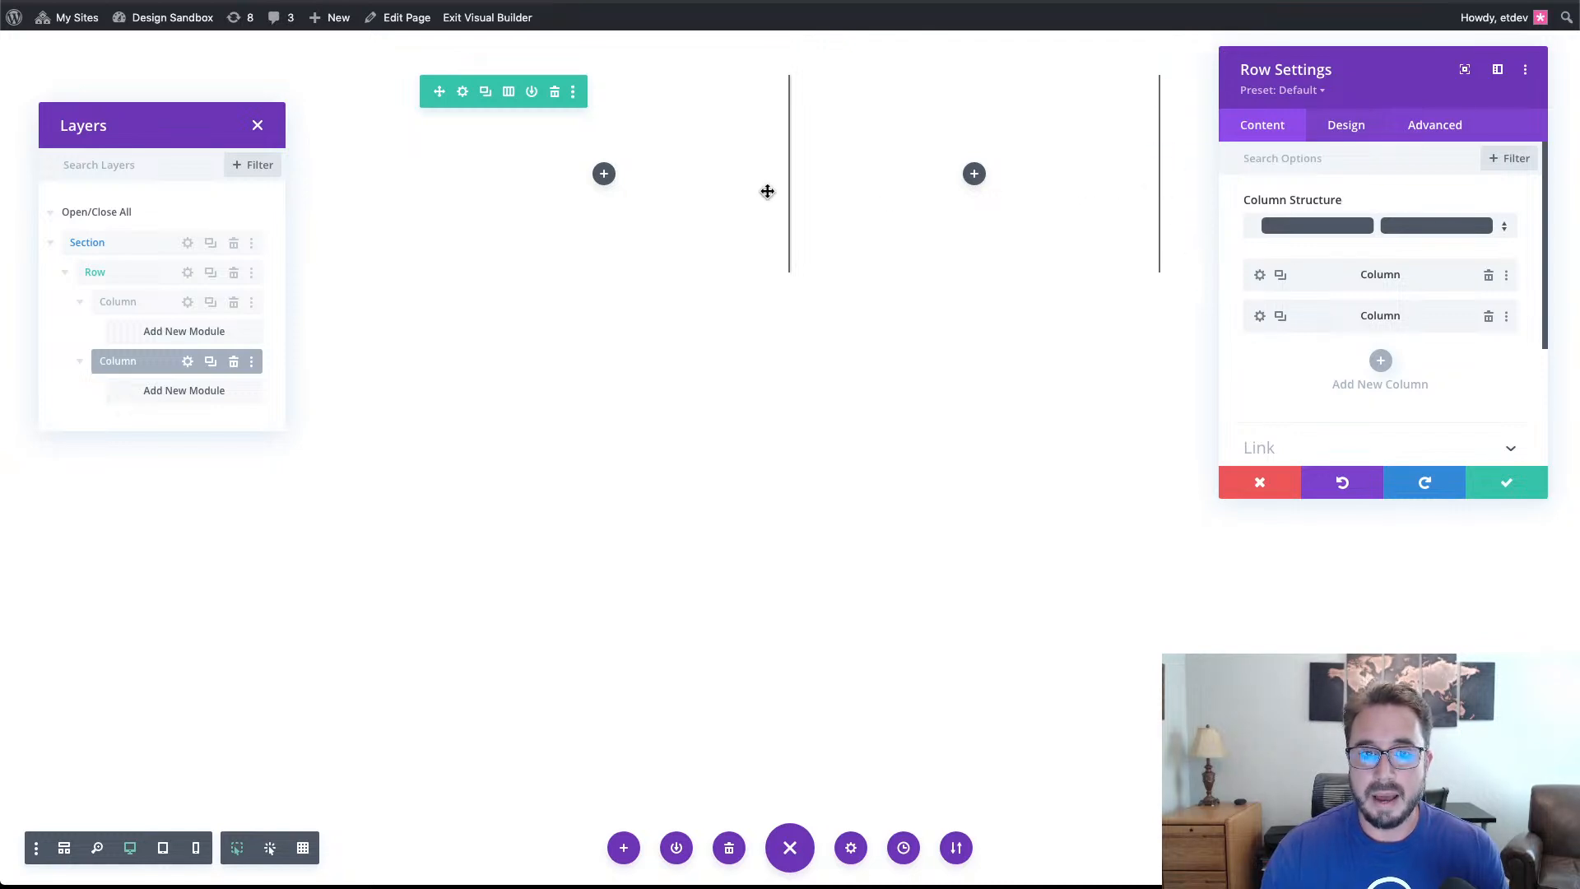
{"action": "left_click", "coordinate": [1336, 127]}
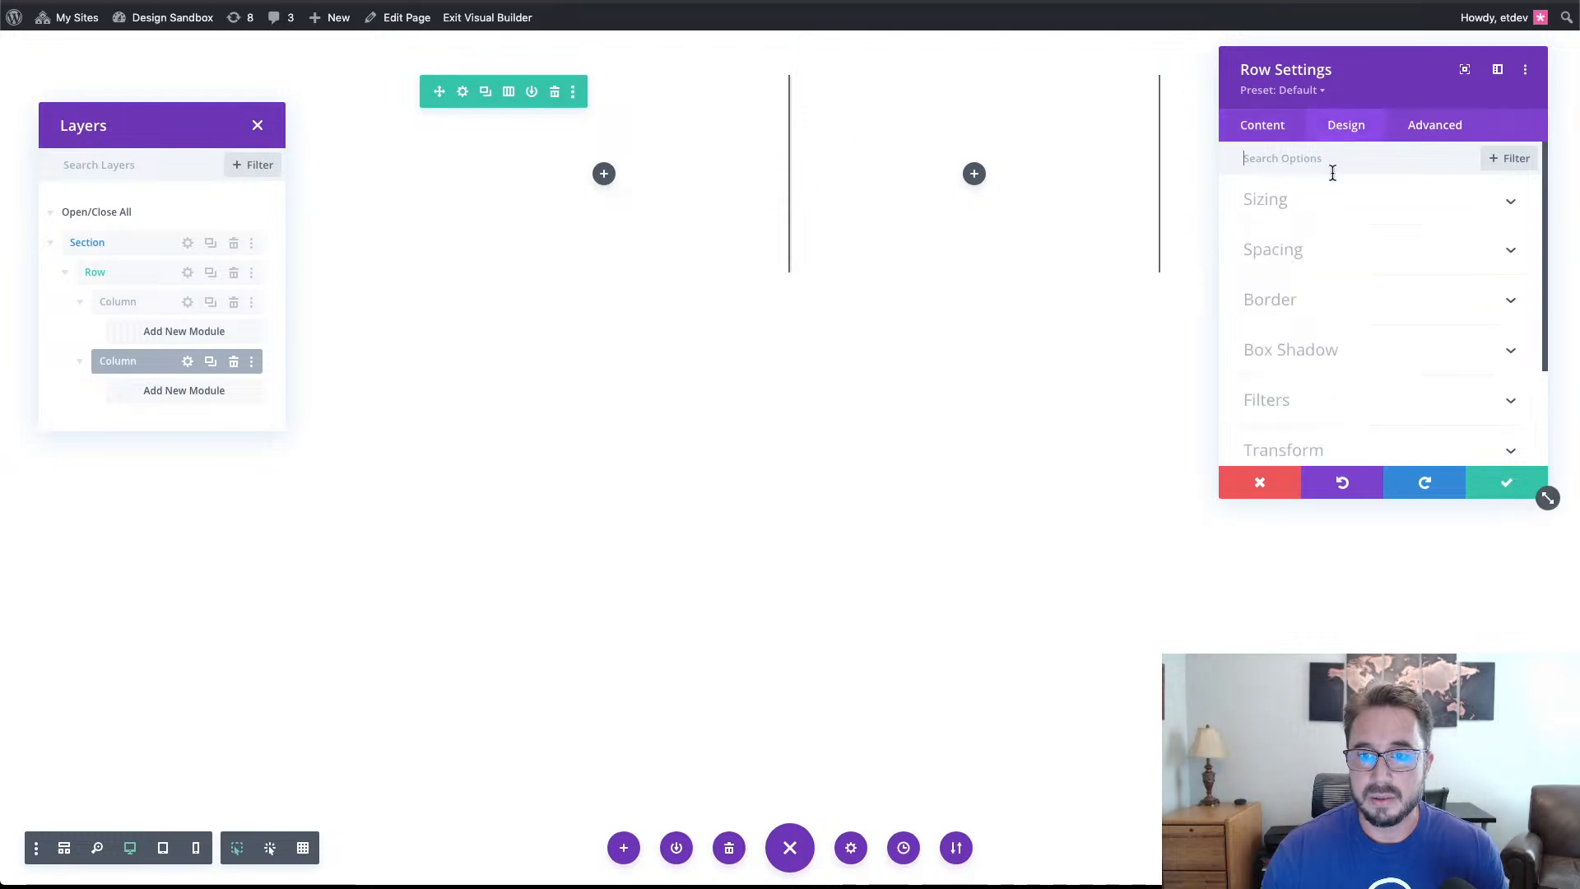
{"action": "left_click", "coordinate": [1272, 489]}
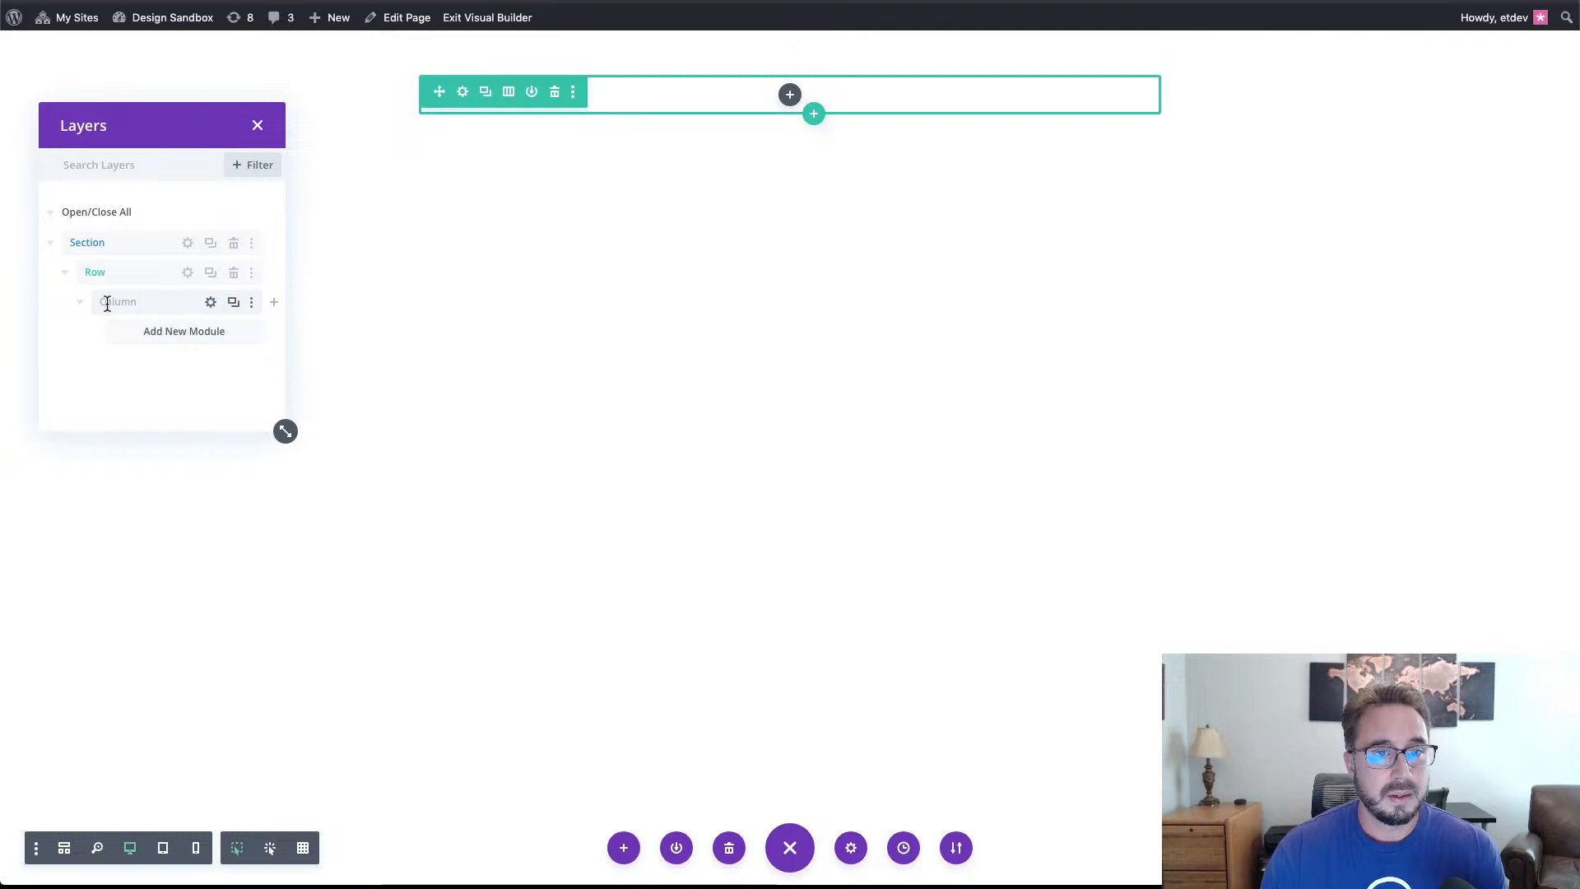
{"action": "left_click", "coordinate": [234, 304]}
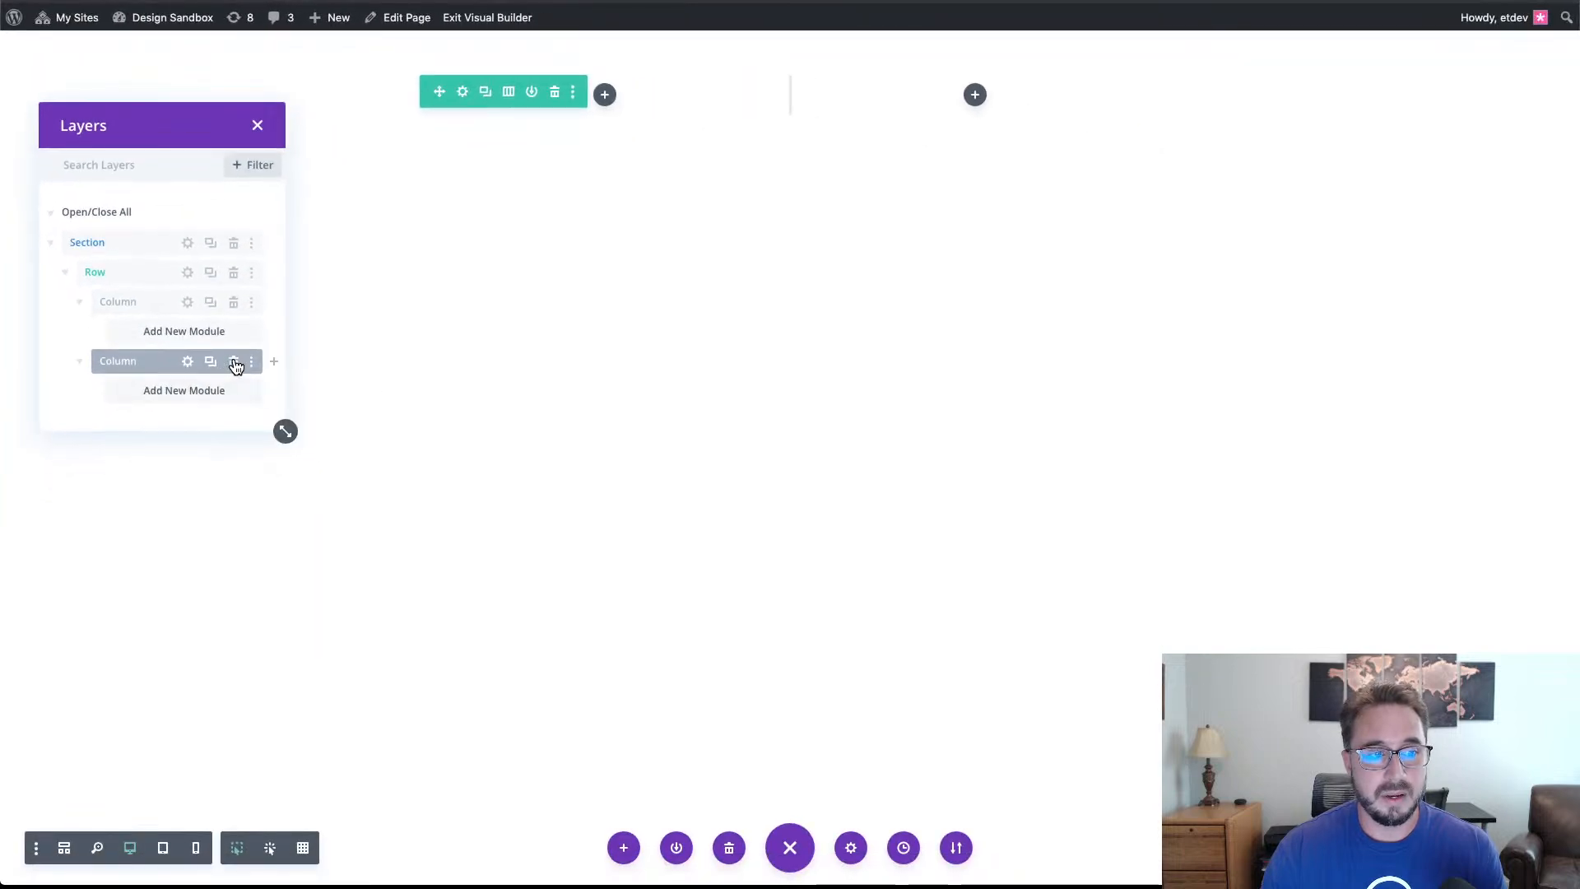
{"action": "left_click", "coordinate": [235, 363]}
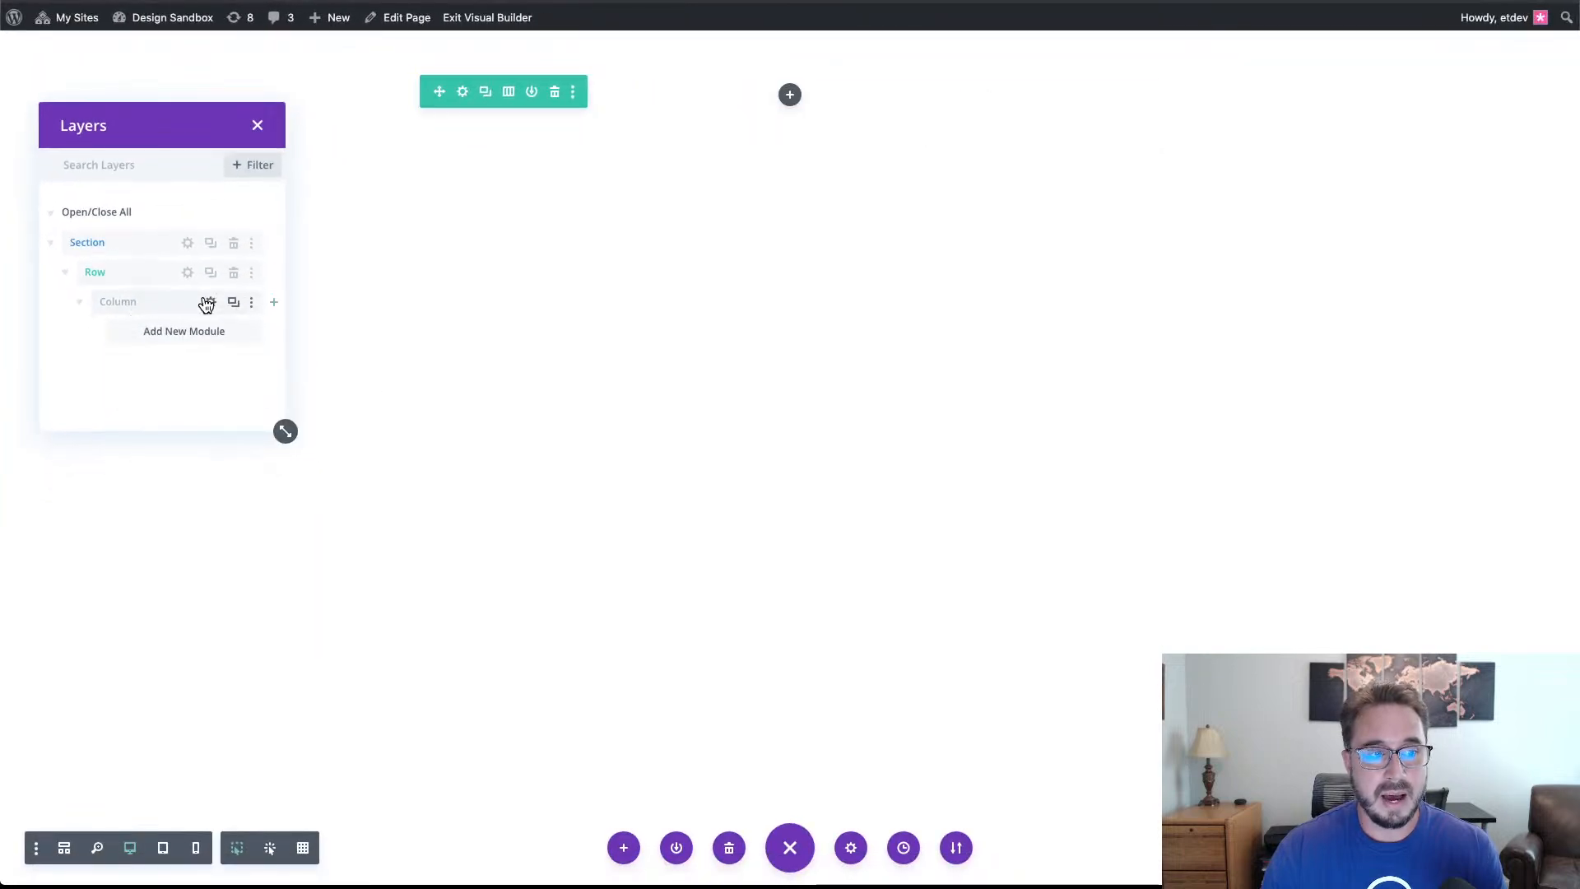
Set the column's top and bottom padding to 5vw and open its border options.
{"action": "left_click", "coordinate": [210, 302]}
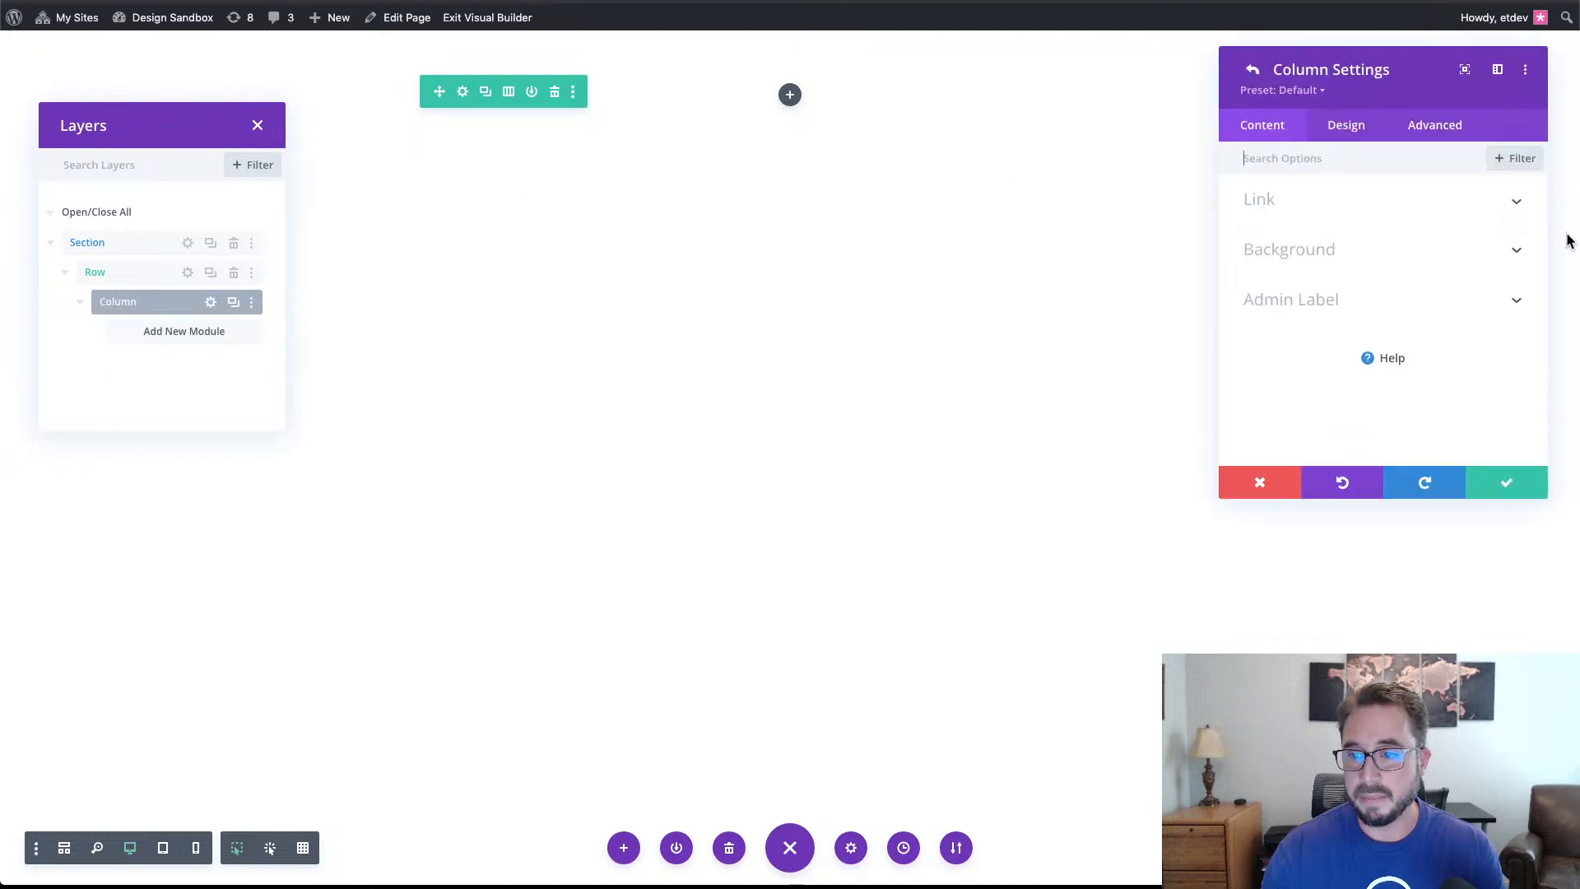
{"action": "left_click", "coordinate": [1341, 136]}
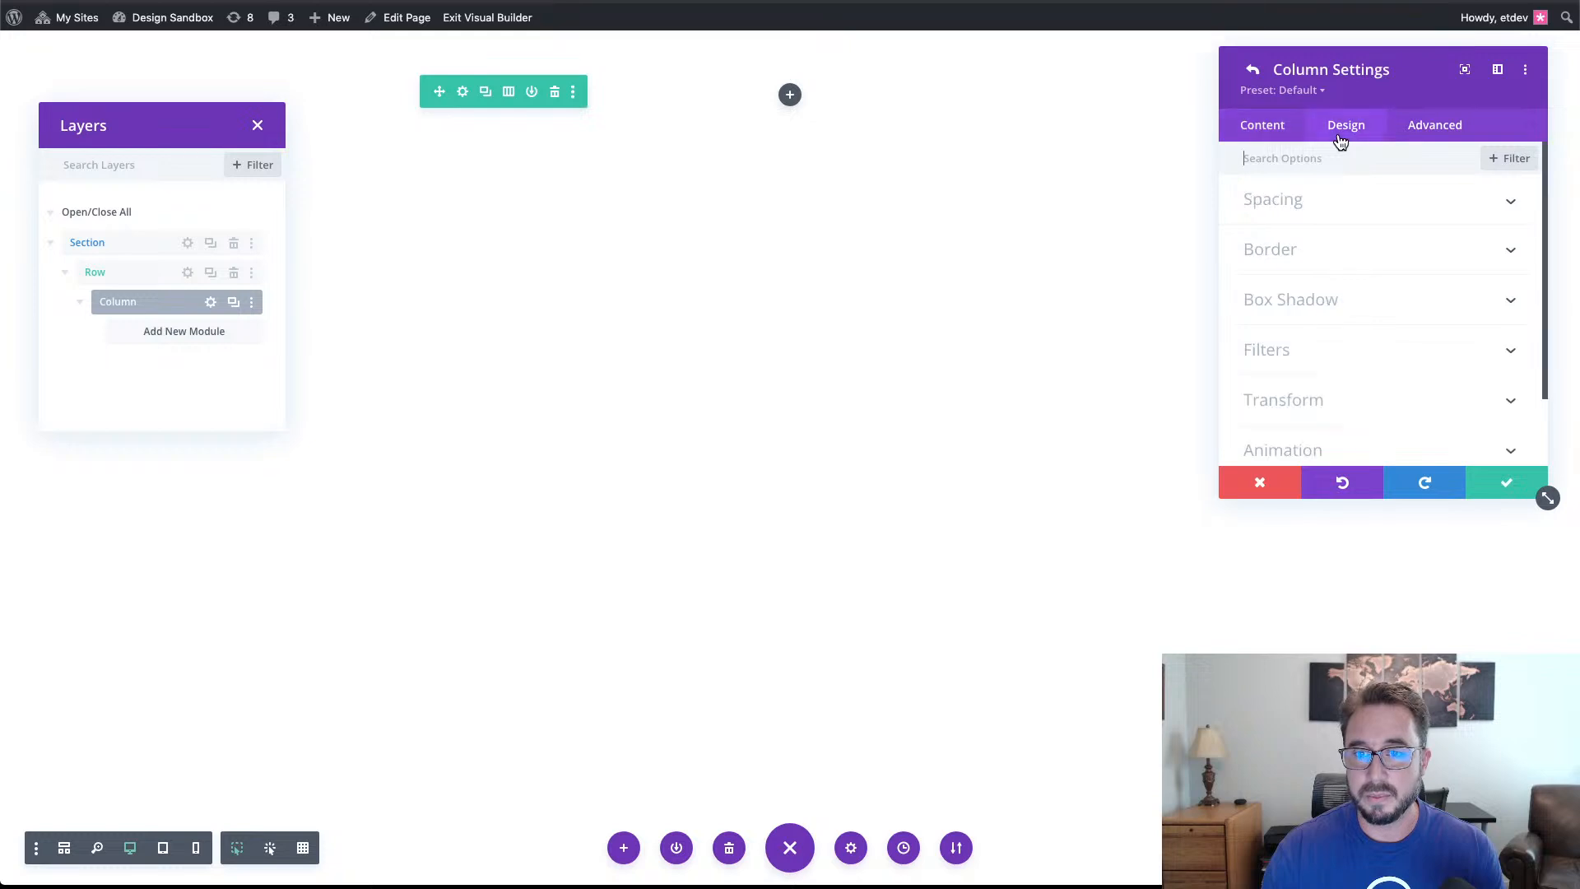
{"action": "left_click", "coordinate": [1350, 213]}
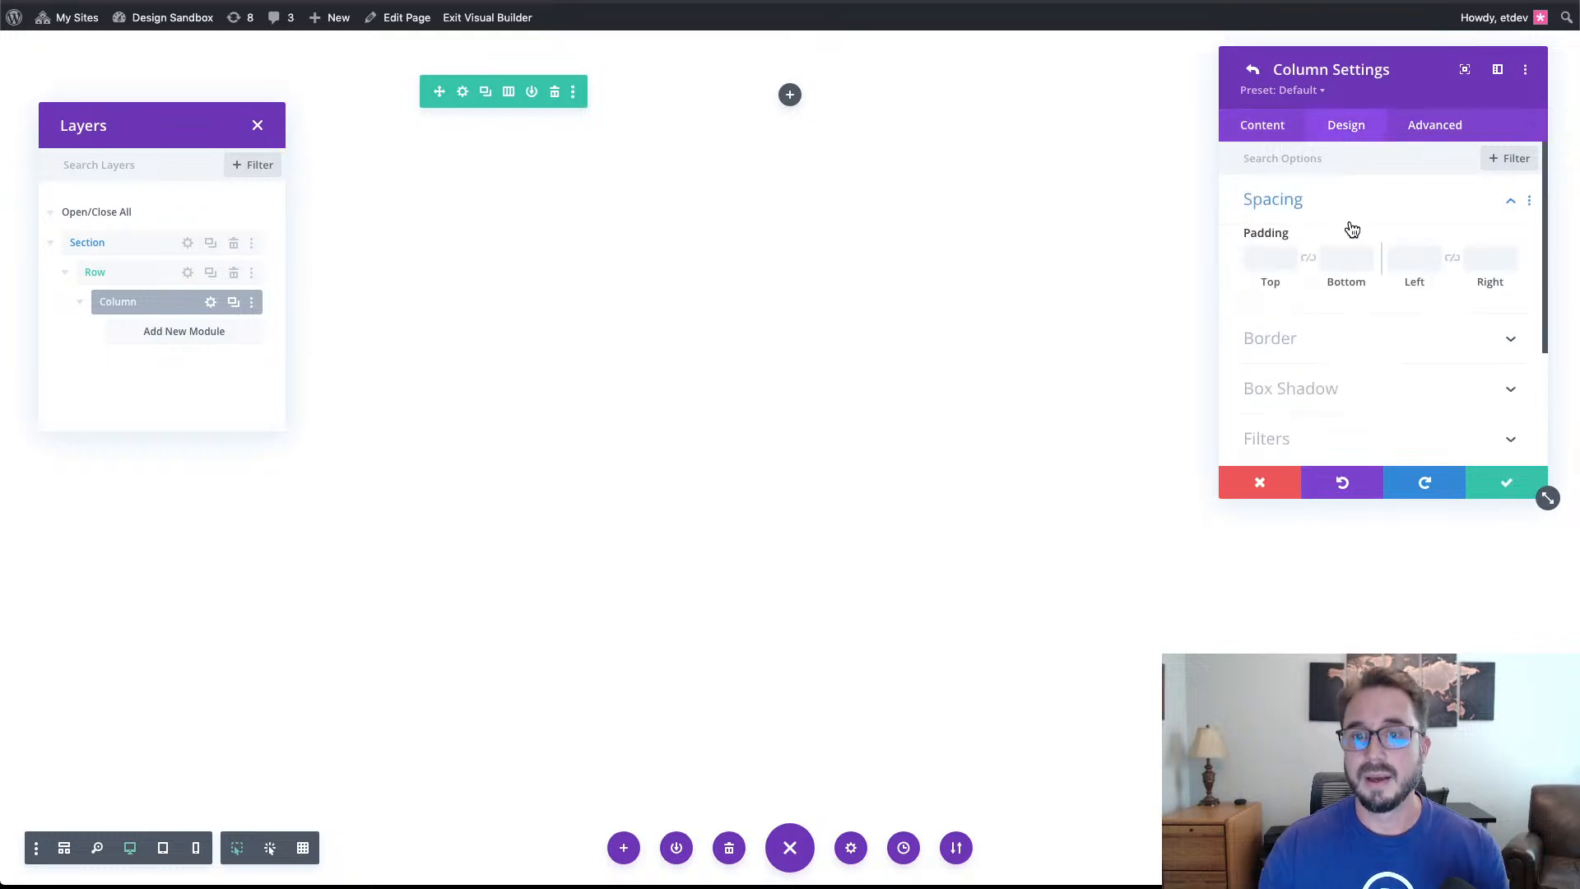
{"action": "left_click", "coordinate": [1274, 261]}
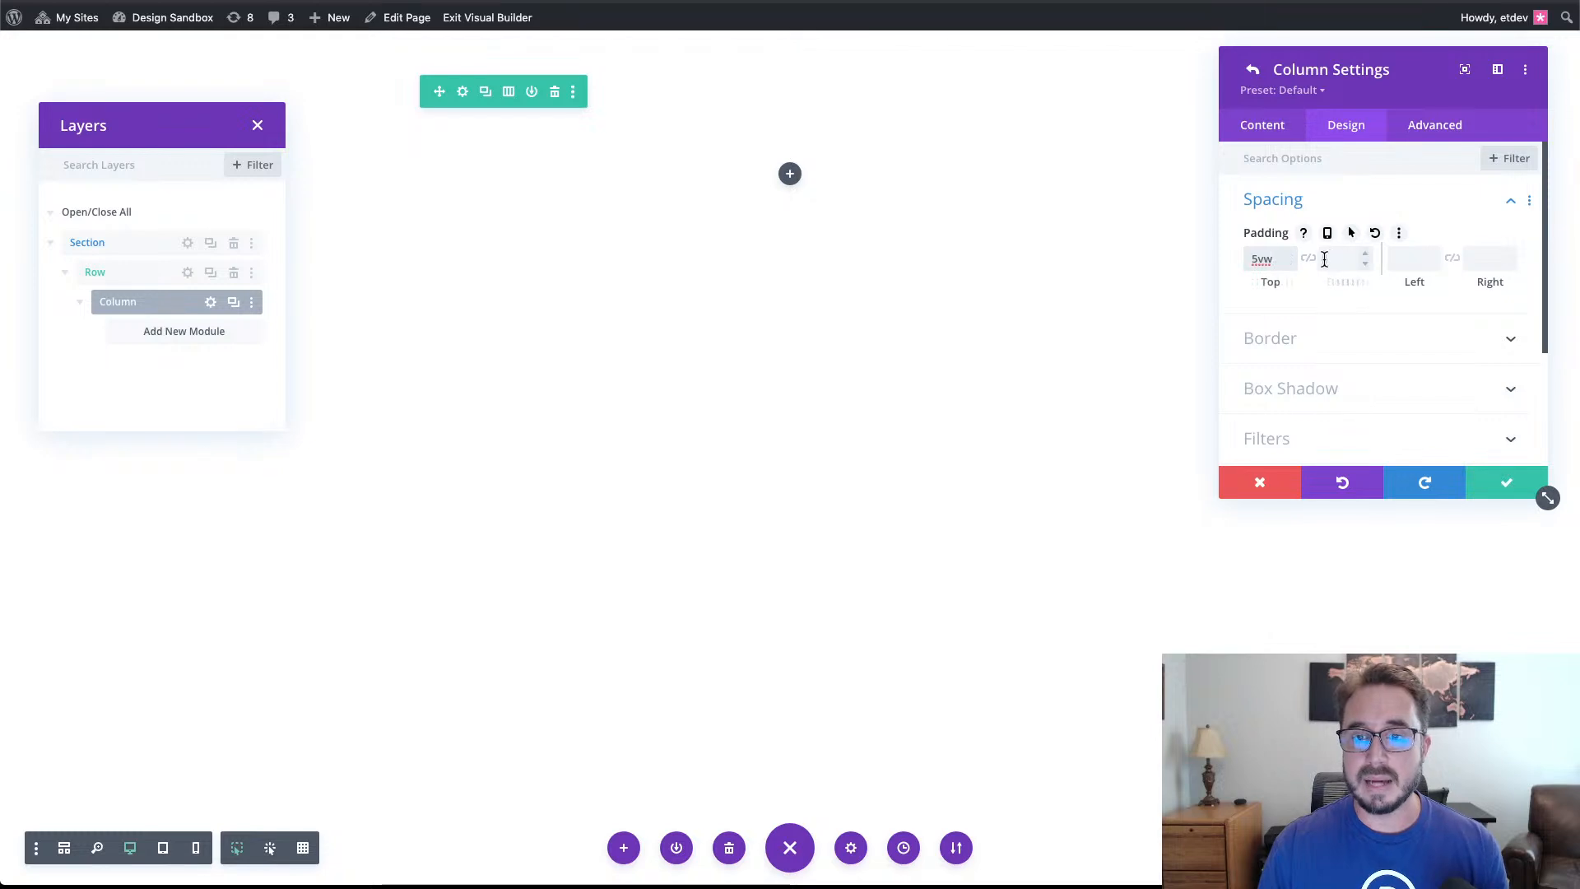
{"action": "left_click", "coordinate": [1311, 259]}
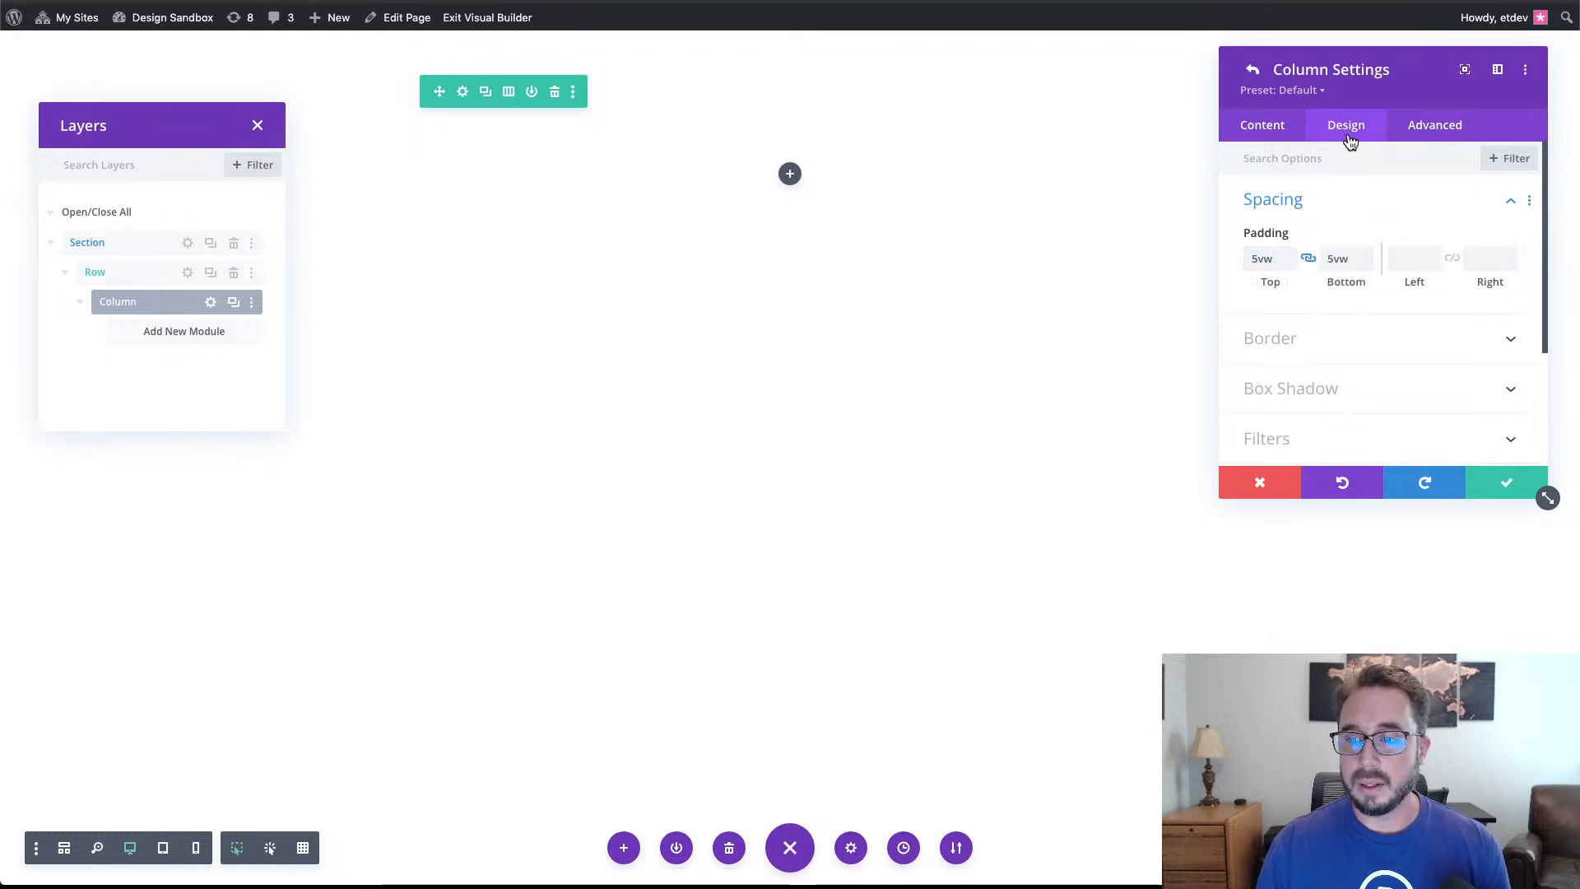
{"action": "left_click", "coordinate": [1362, 334]}
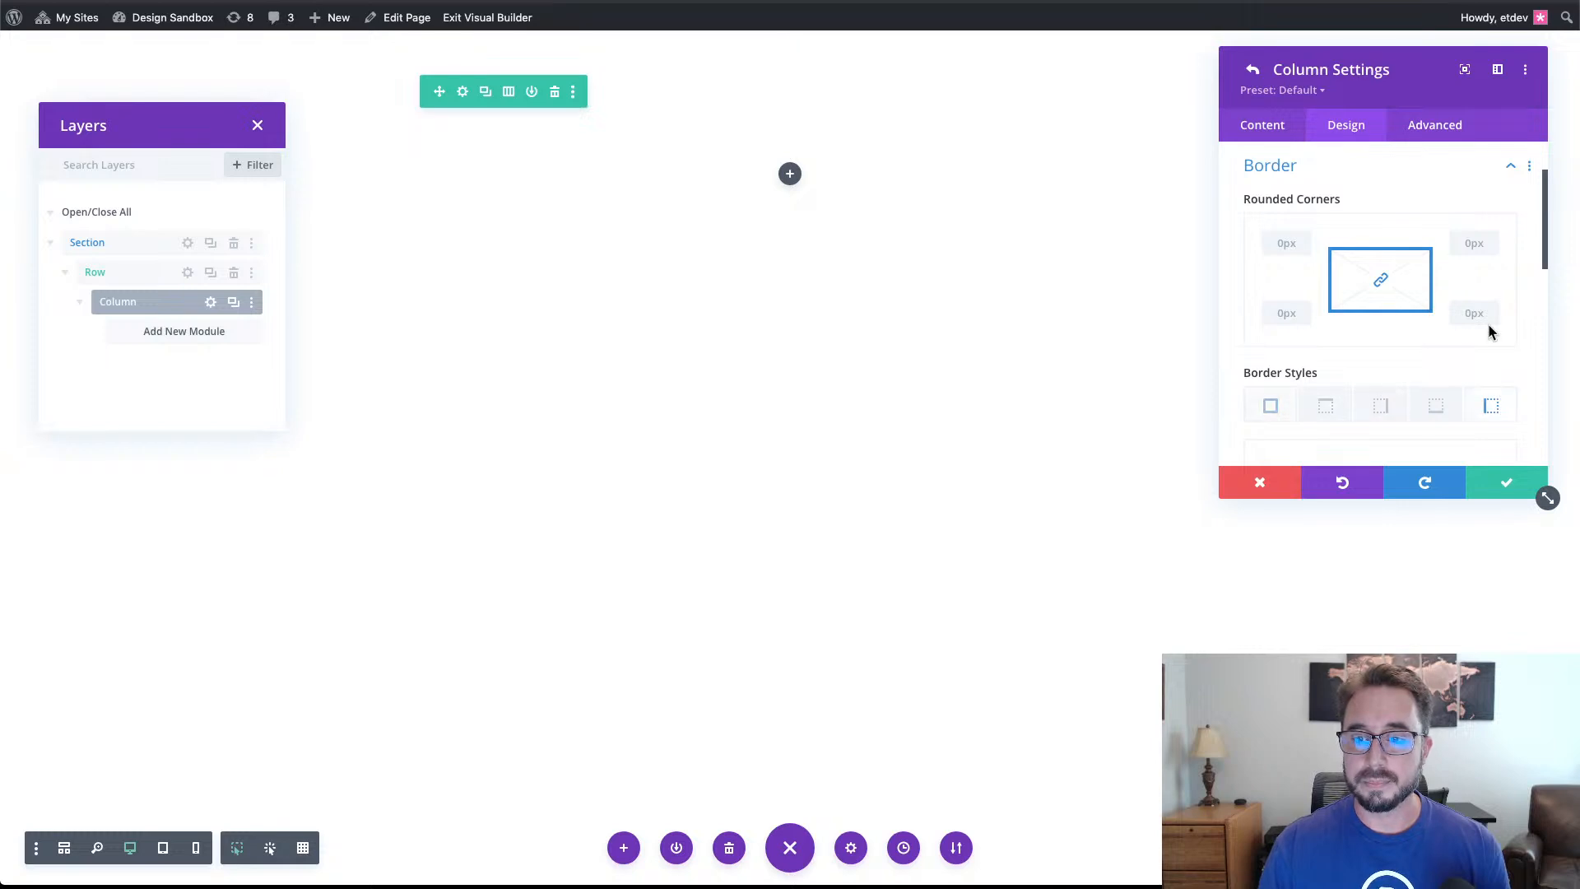
{"action": "scroll", "coordinate": [1488, 329], "scroll_direction": "down", "scroll_amount": 5}
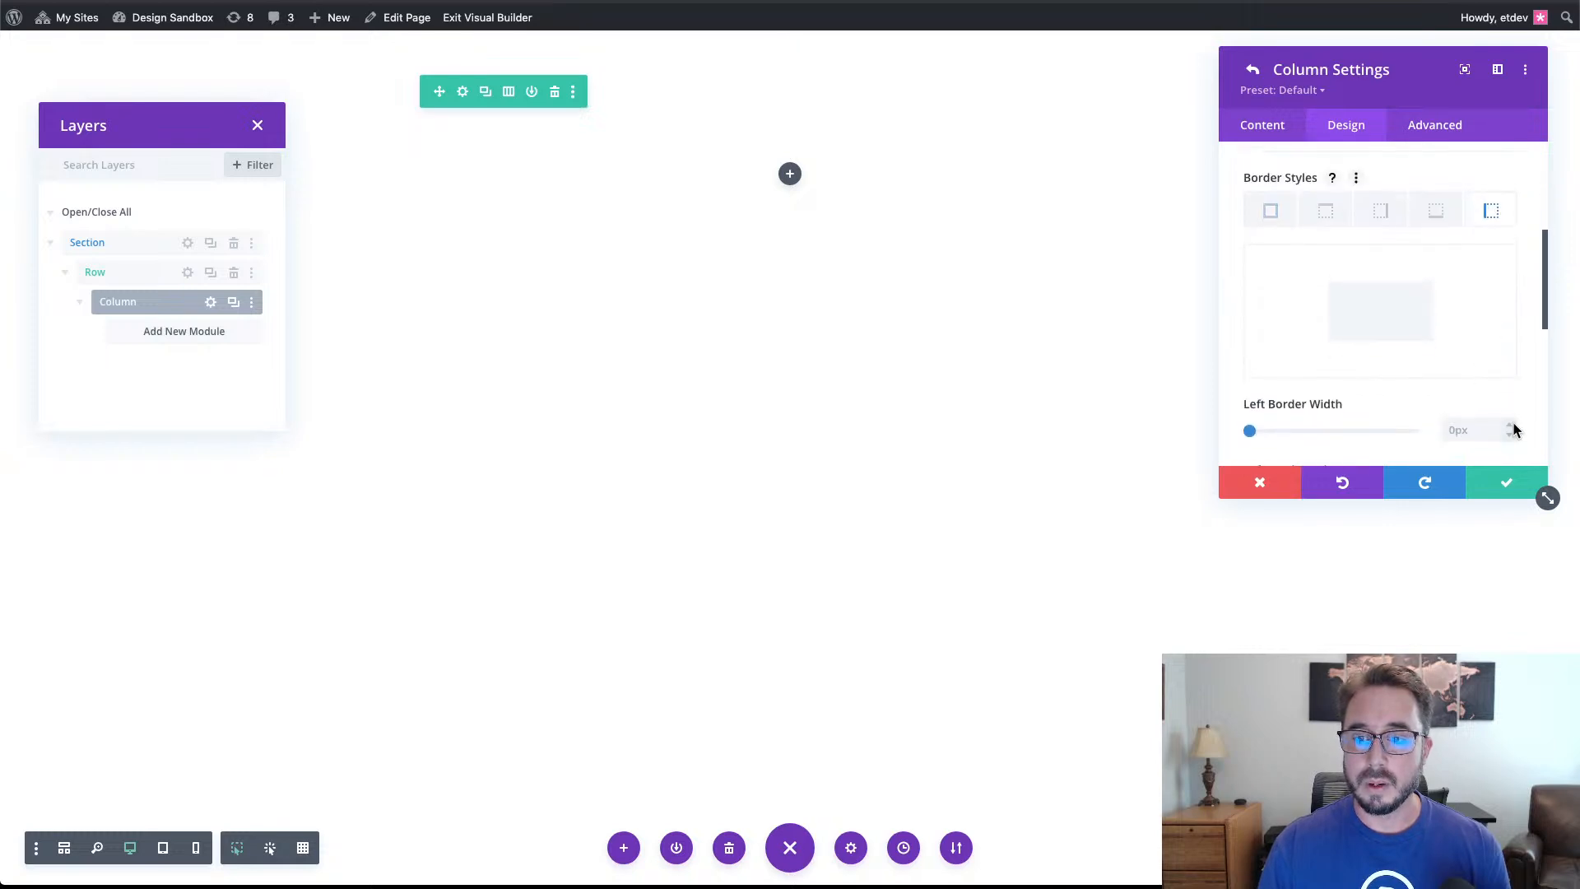
{"action": "left_click", "coordinate": [1511, 425]}
{"action": "left_click", "coordinate": [1511, 425]}
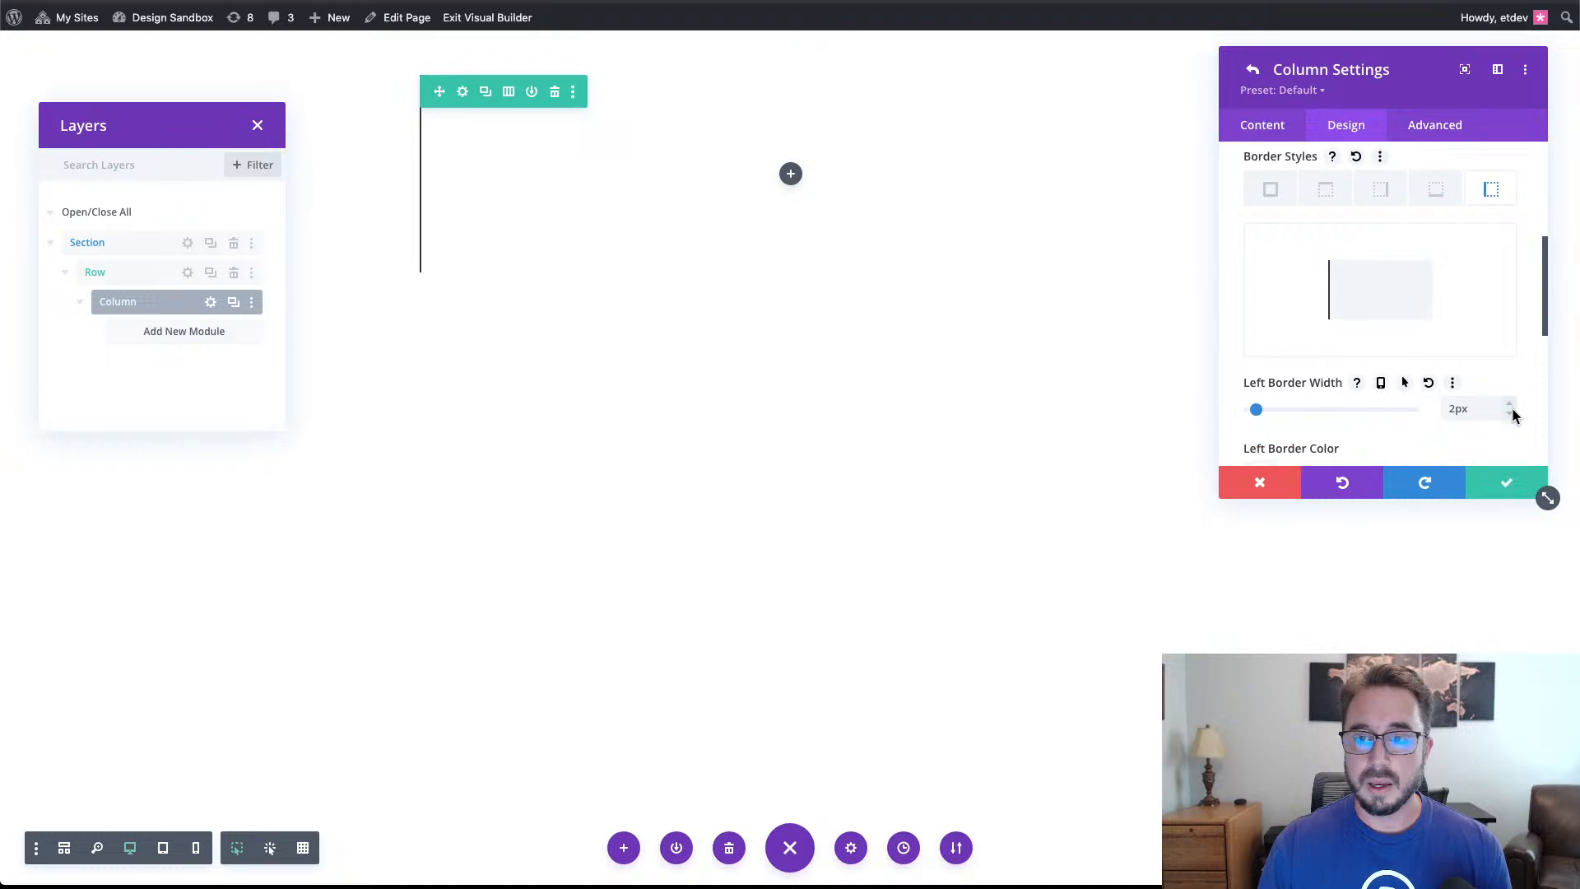
{"action": "scroll", "coordinate": [1523, 260], "scroll_direction": "up", "scroll_amount": 1}
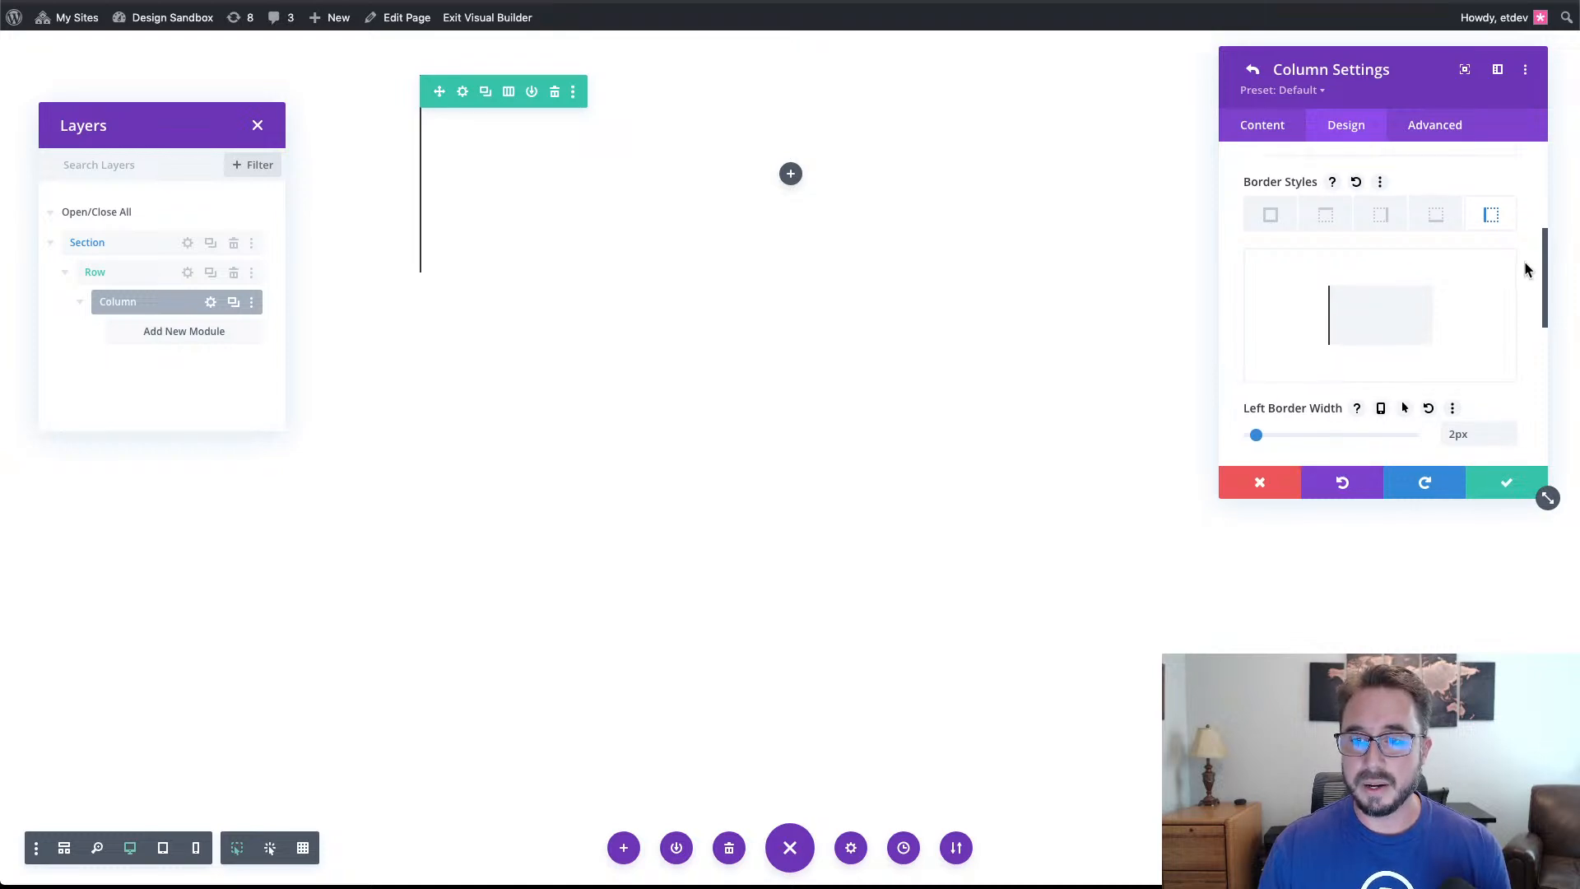
{"action": "left_click", "coordinate": [1429, 408]}
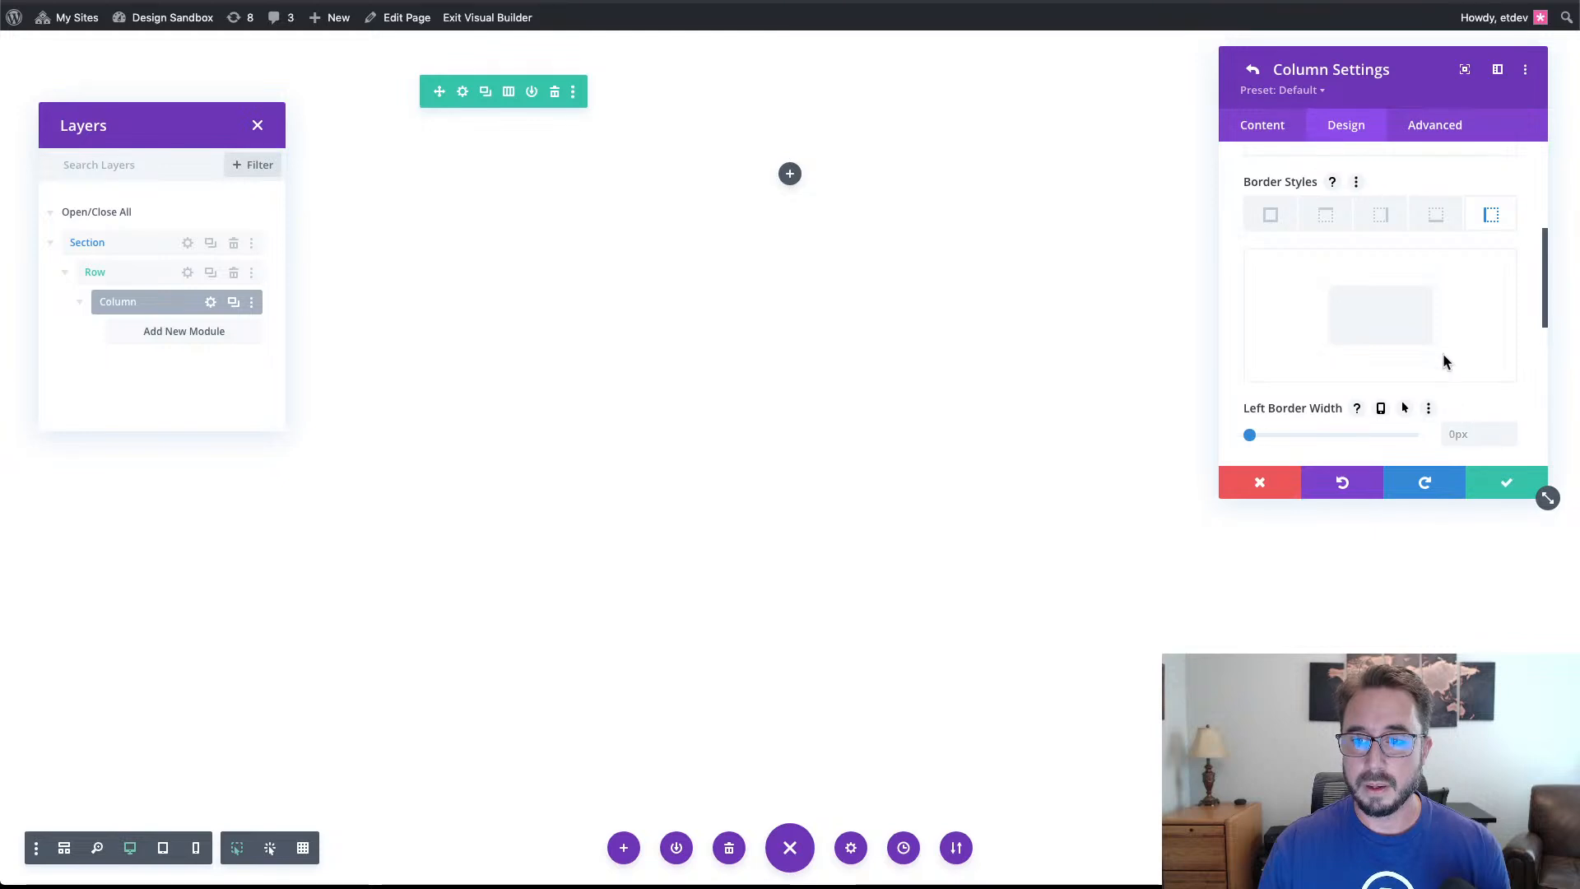
Give the column a right border 2px wide.
{"action": "left_click", "coordinate": [1380, 217]}
{"action": "scroll", "coordinate": [1419, 380], "scroll_direction": "down", "scroll_amount": 1}
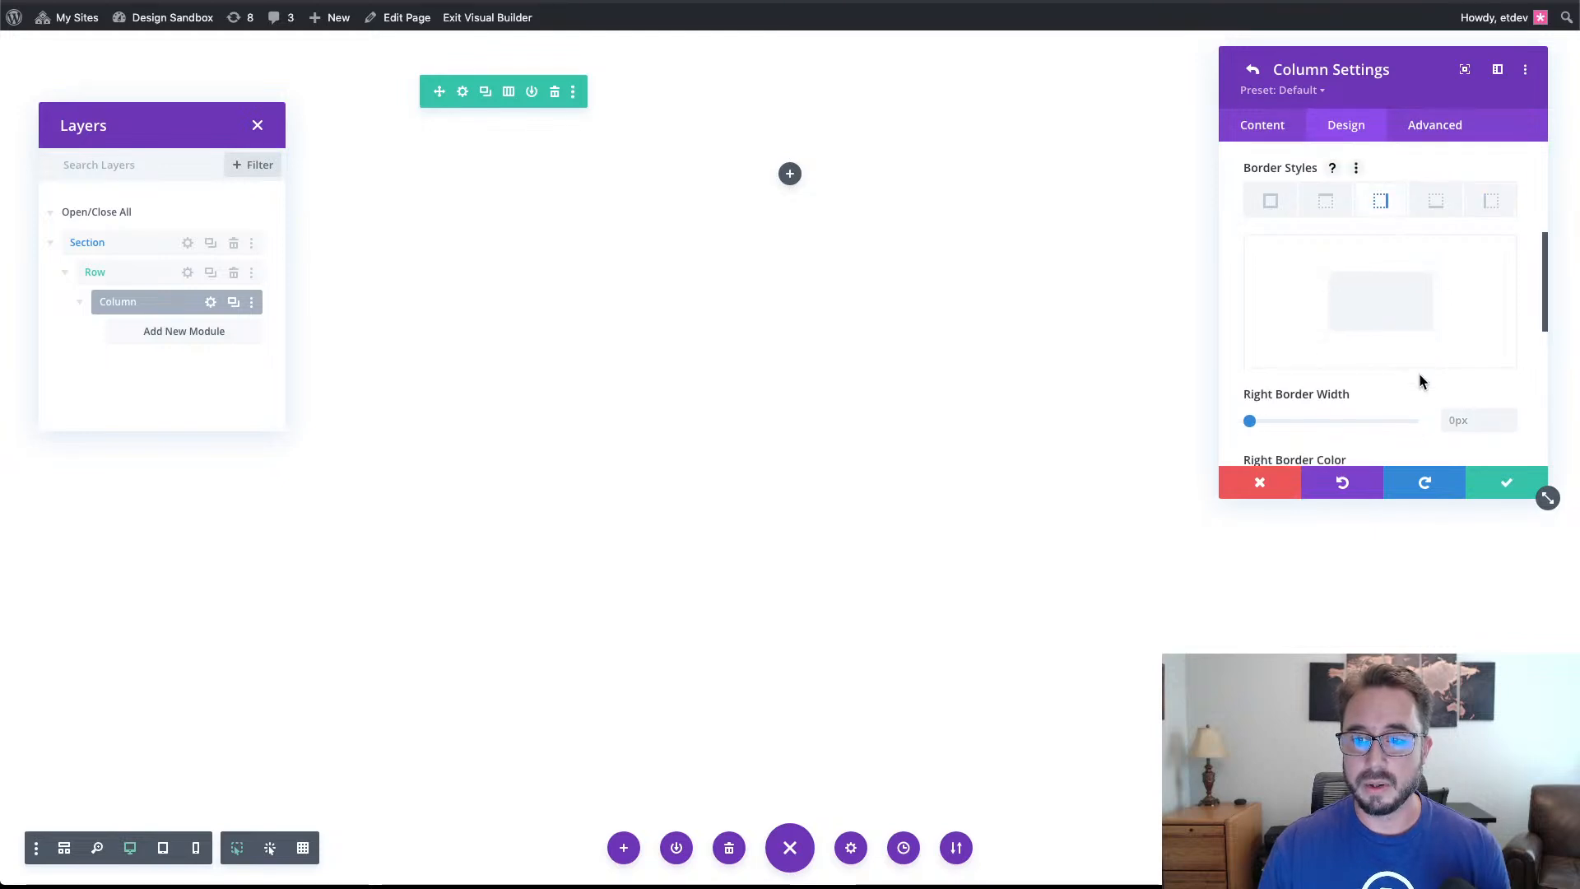
{"action": "left_click", "coordinate": [1509, 415]}
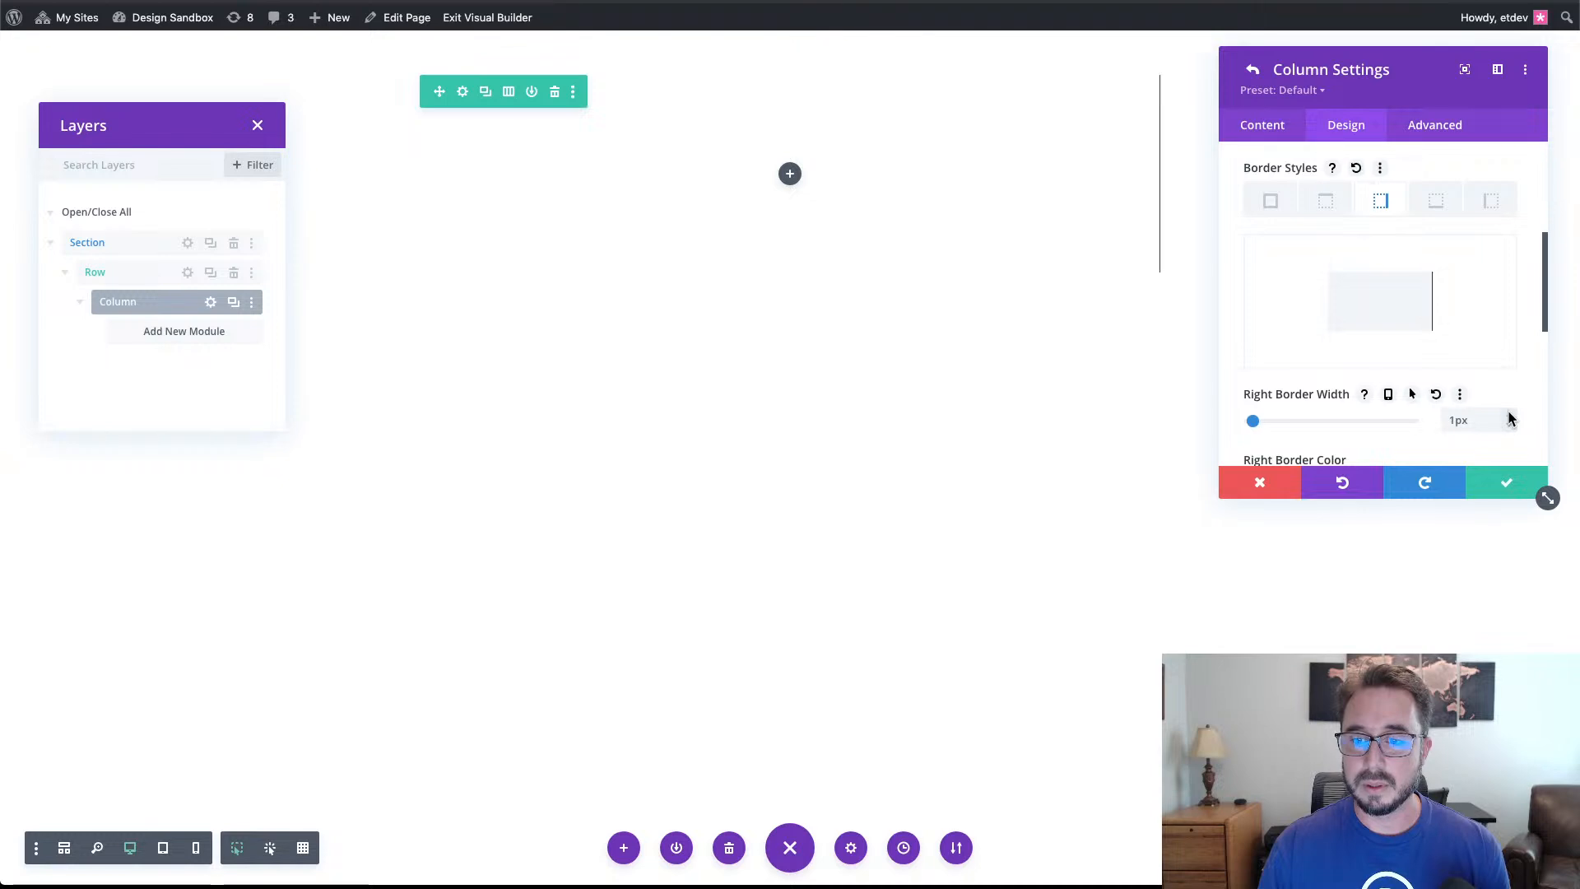
{"action": "left_click", "coordinate": [1510, 415]}
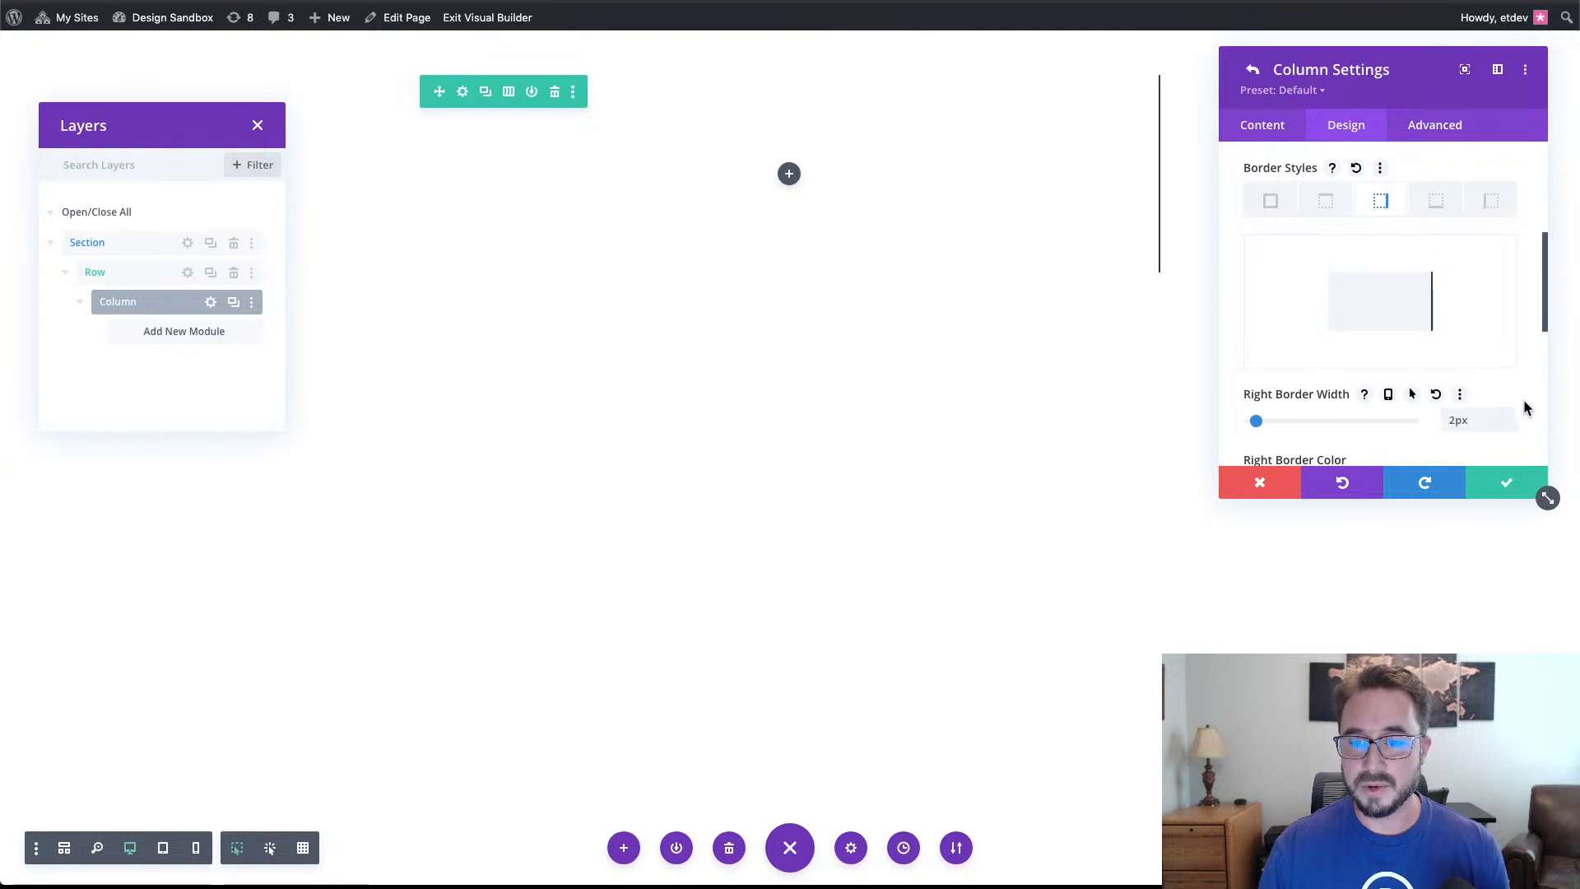
Set the color of the column's right border to #666666.
{"action": "scroll", "coordinate": [1523, 399], "scroll_direction": "down", "scroll_amount": 2}
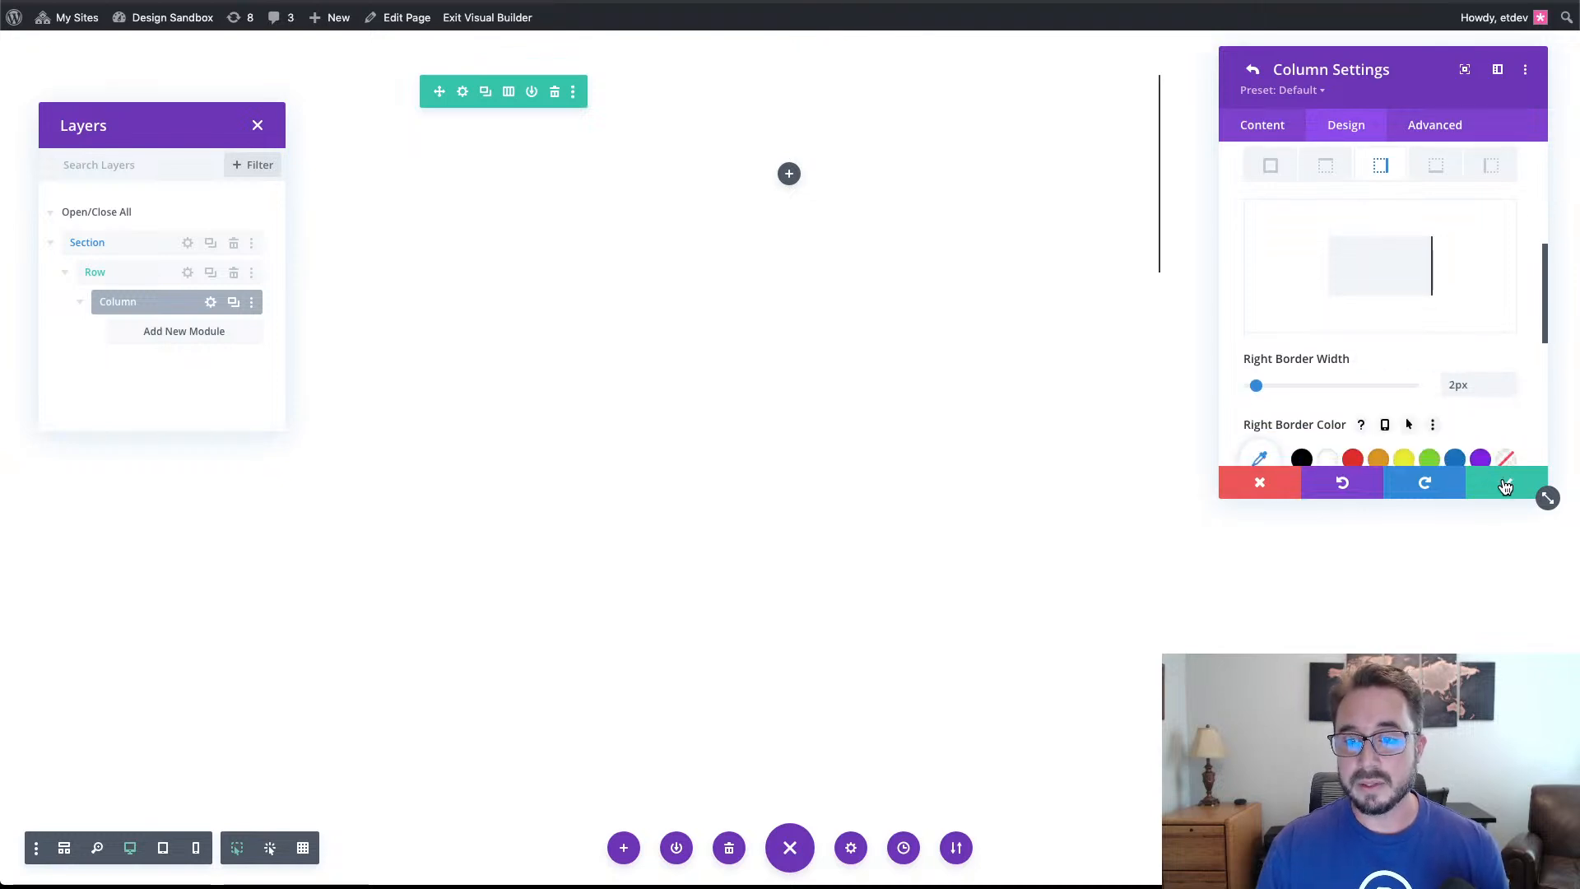
{"action": "scroll", "coordinate": [1507, 458], "scroll_direction": "down", "scroll_amount": 2}
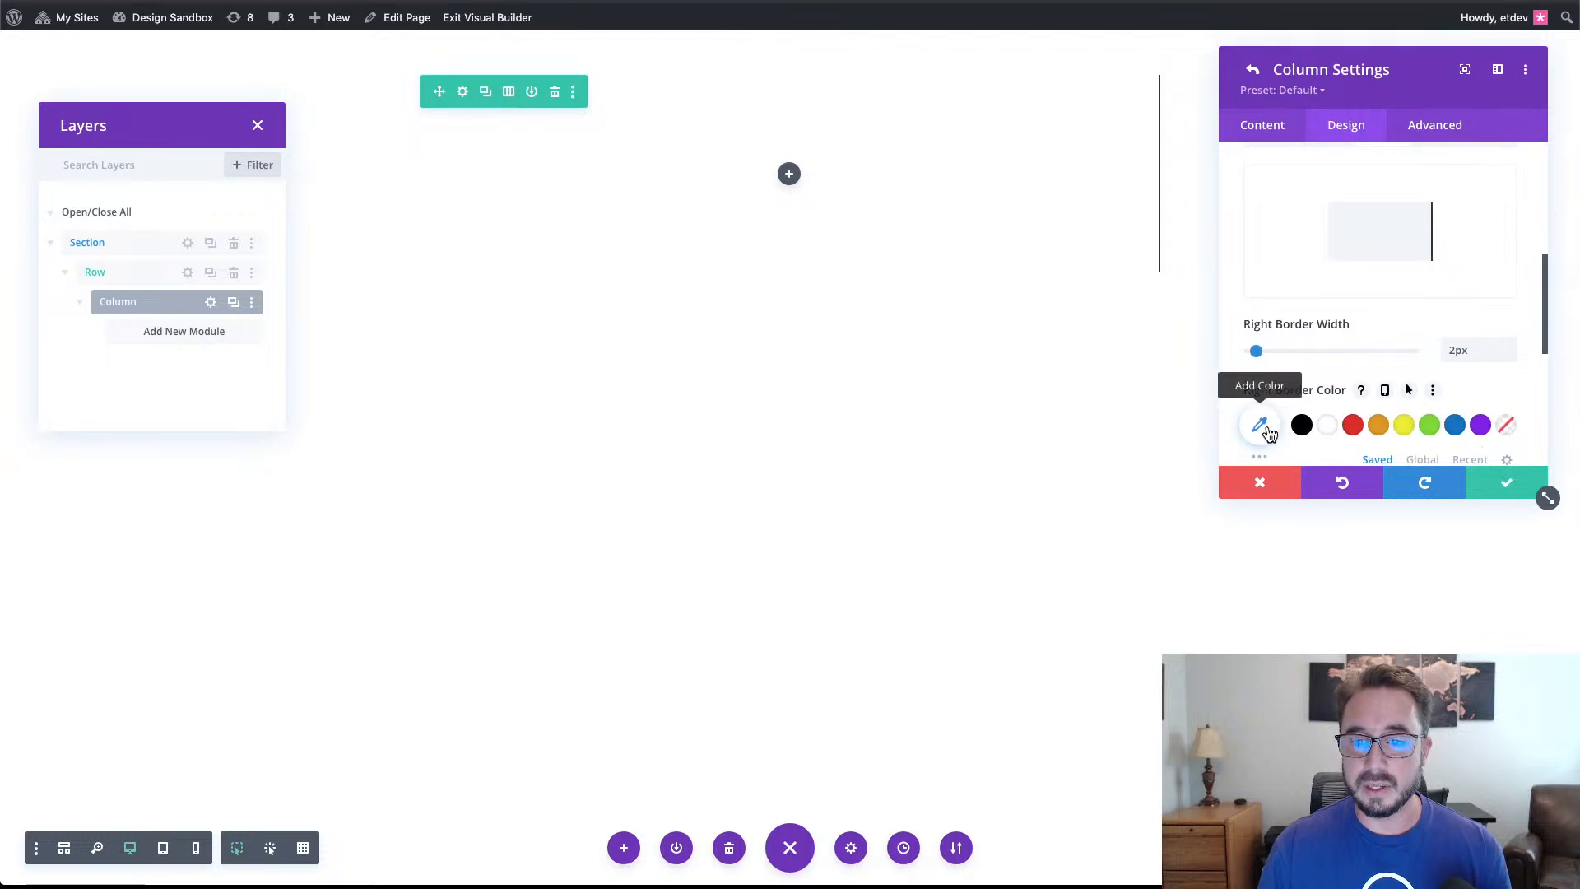
{"action": "left_click", "coordinate": [1268, 429]}
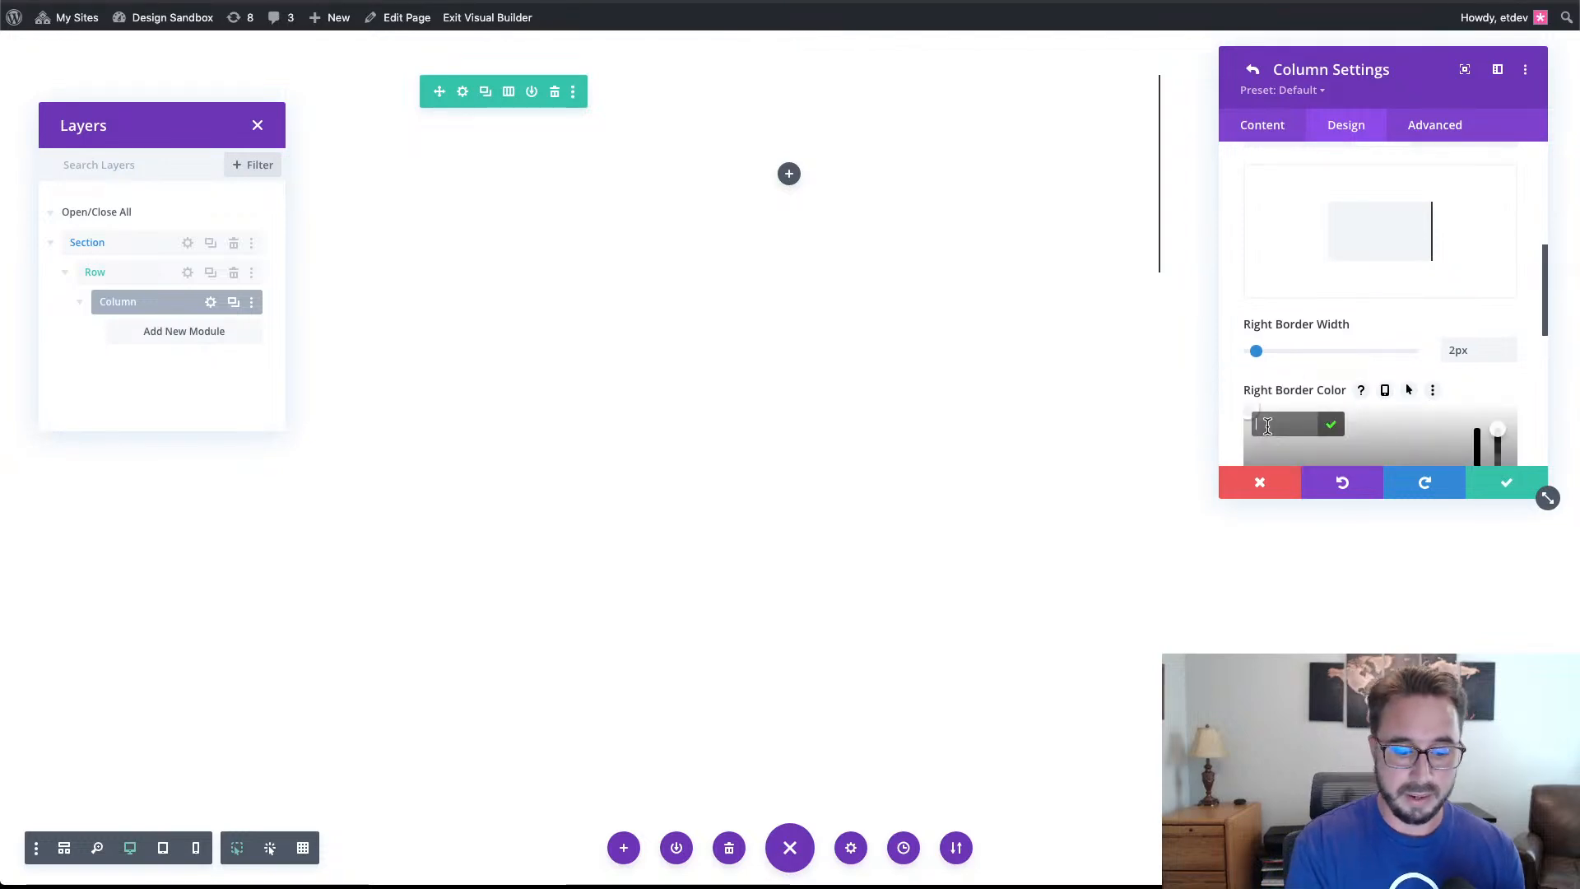
{"action": "type", "text": "#666666"}
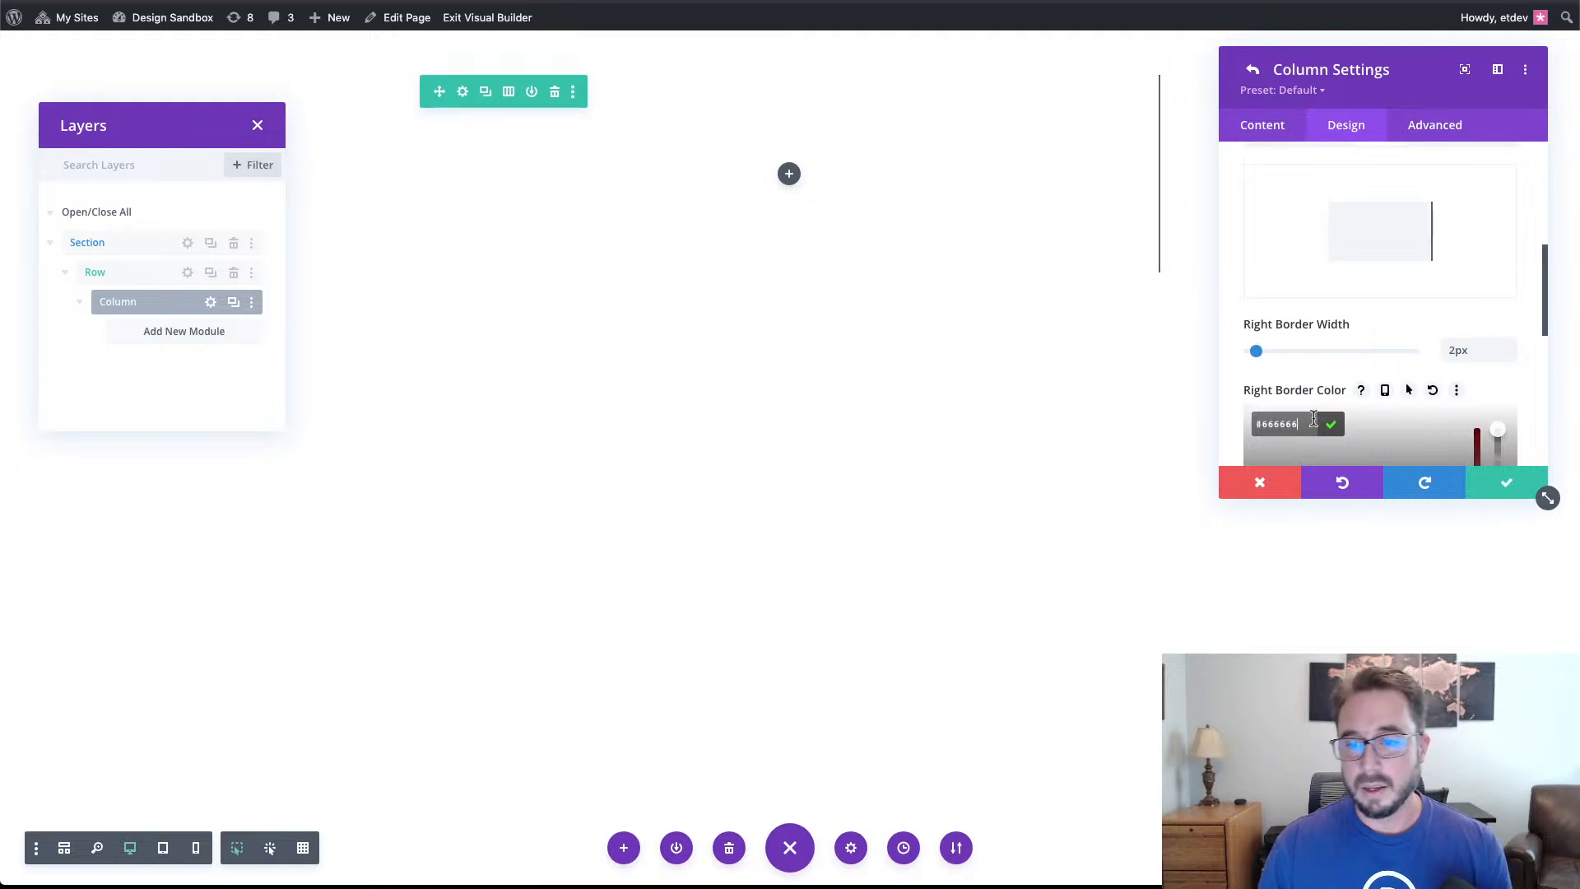
{"action": "left_click", "coordinate": [1531, 381]}
{"action": "scroll", "coordinate": [1533, 380], "scroll_direction": "down", "scroll_amount": 2}
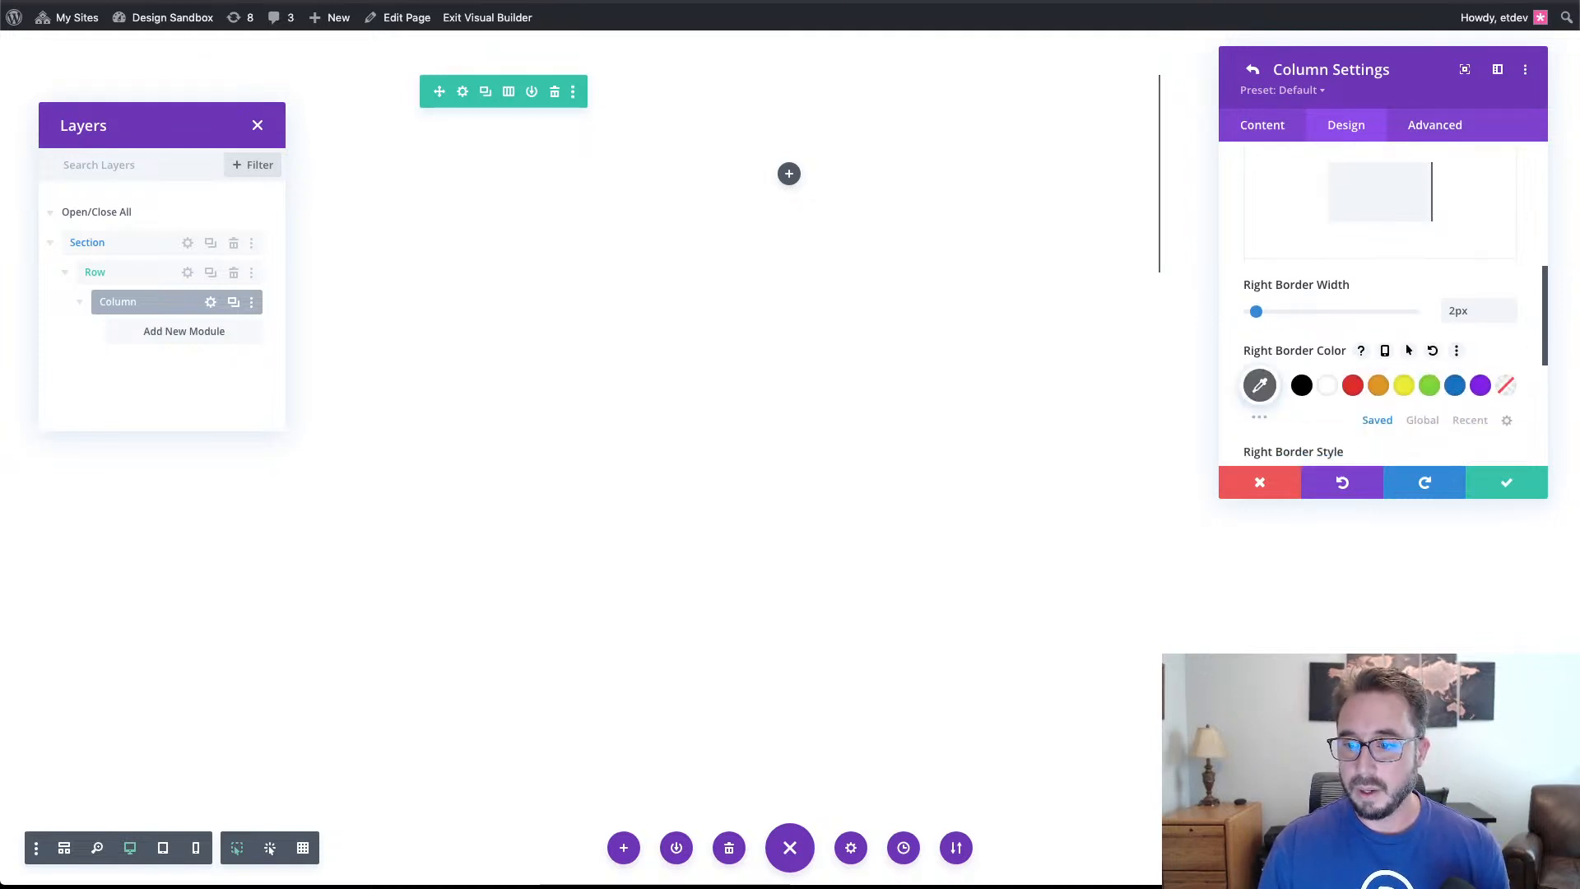
Set the column's horizontal and vertical overflow to Hidden and save the column and row settings.
{"action": "left_click", "coordinate": [1431, 138]}
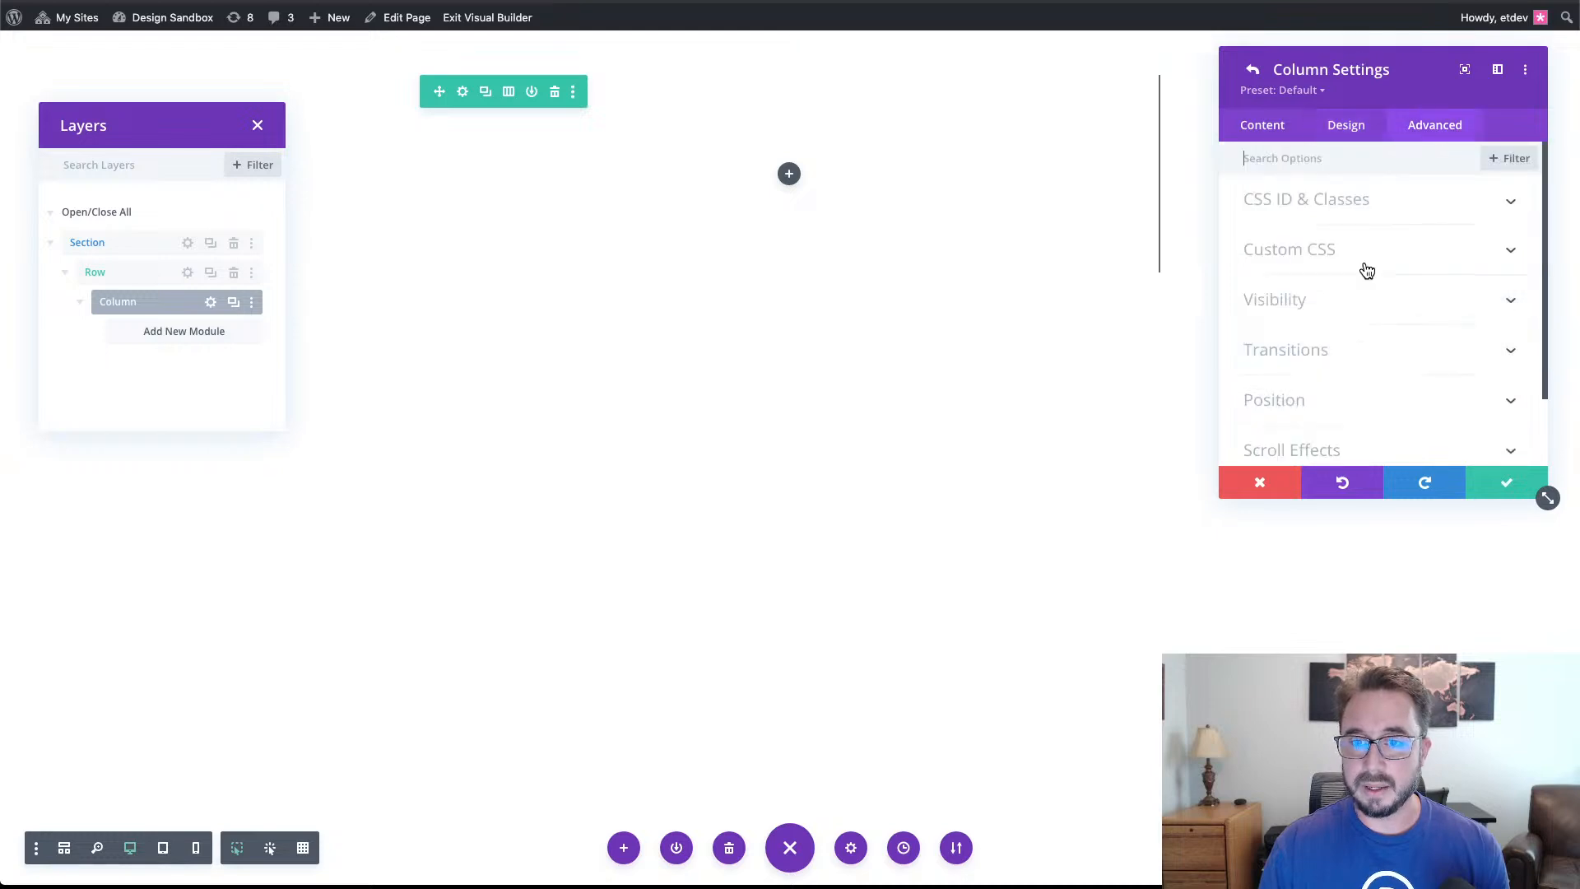
{"action": "left_click", "coordinate": [1346, 307]}
{"action": "left_click", "coordinate": [1320, 344]}
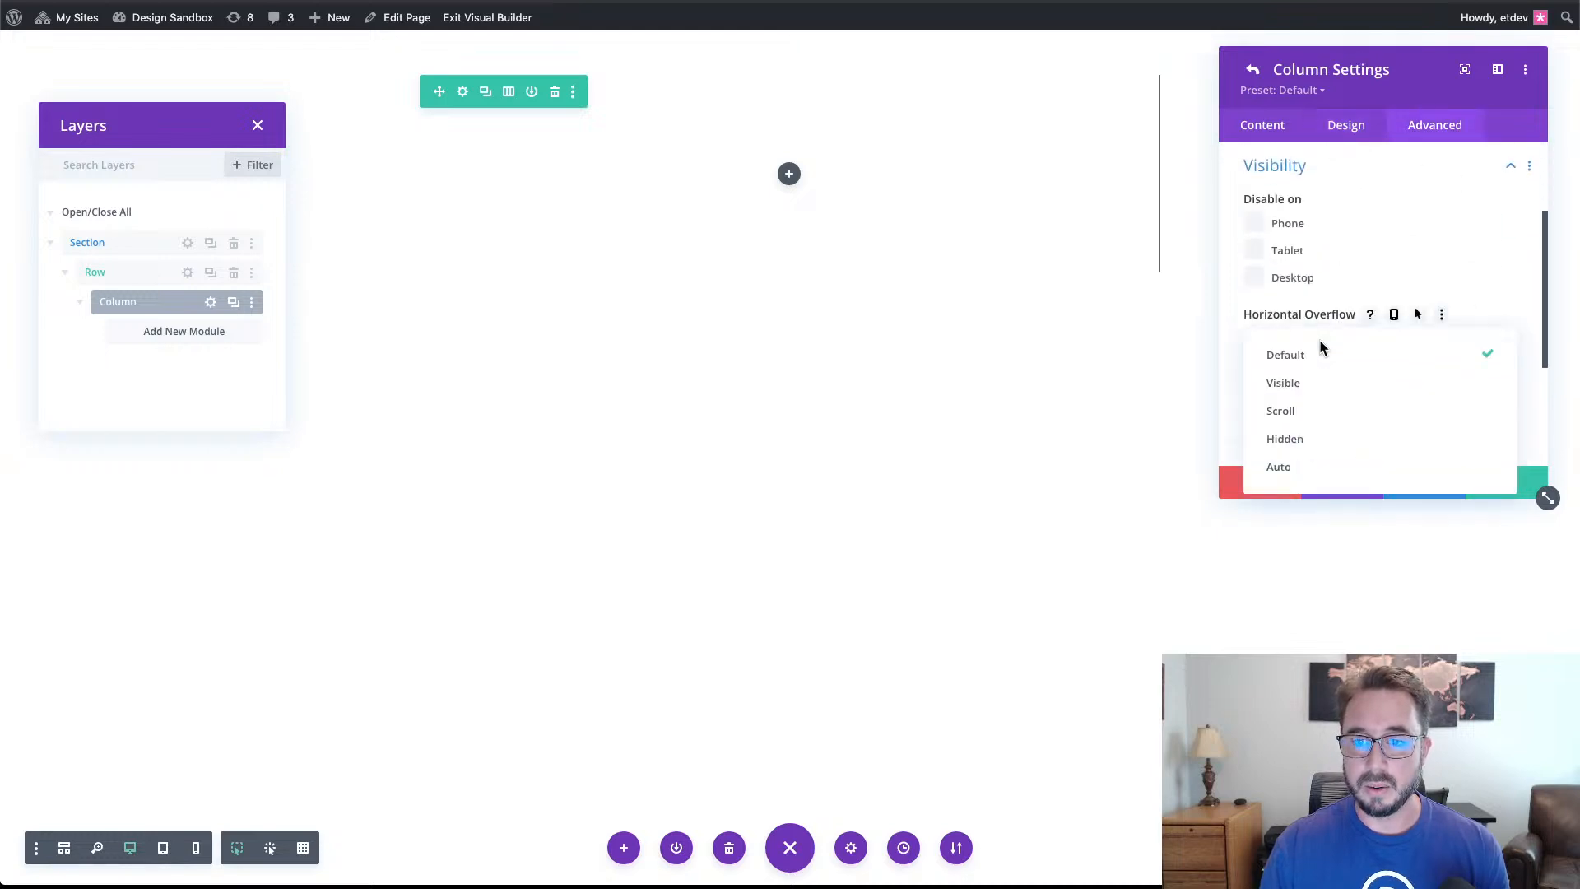
{"action": "left_click", "coordinate": [1326, 438]}
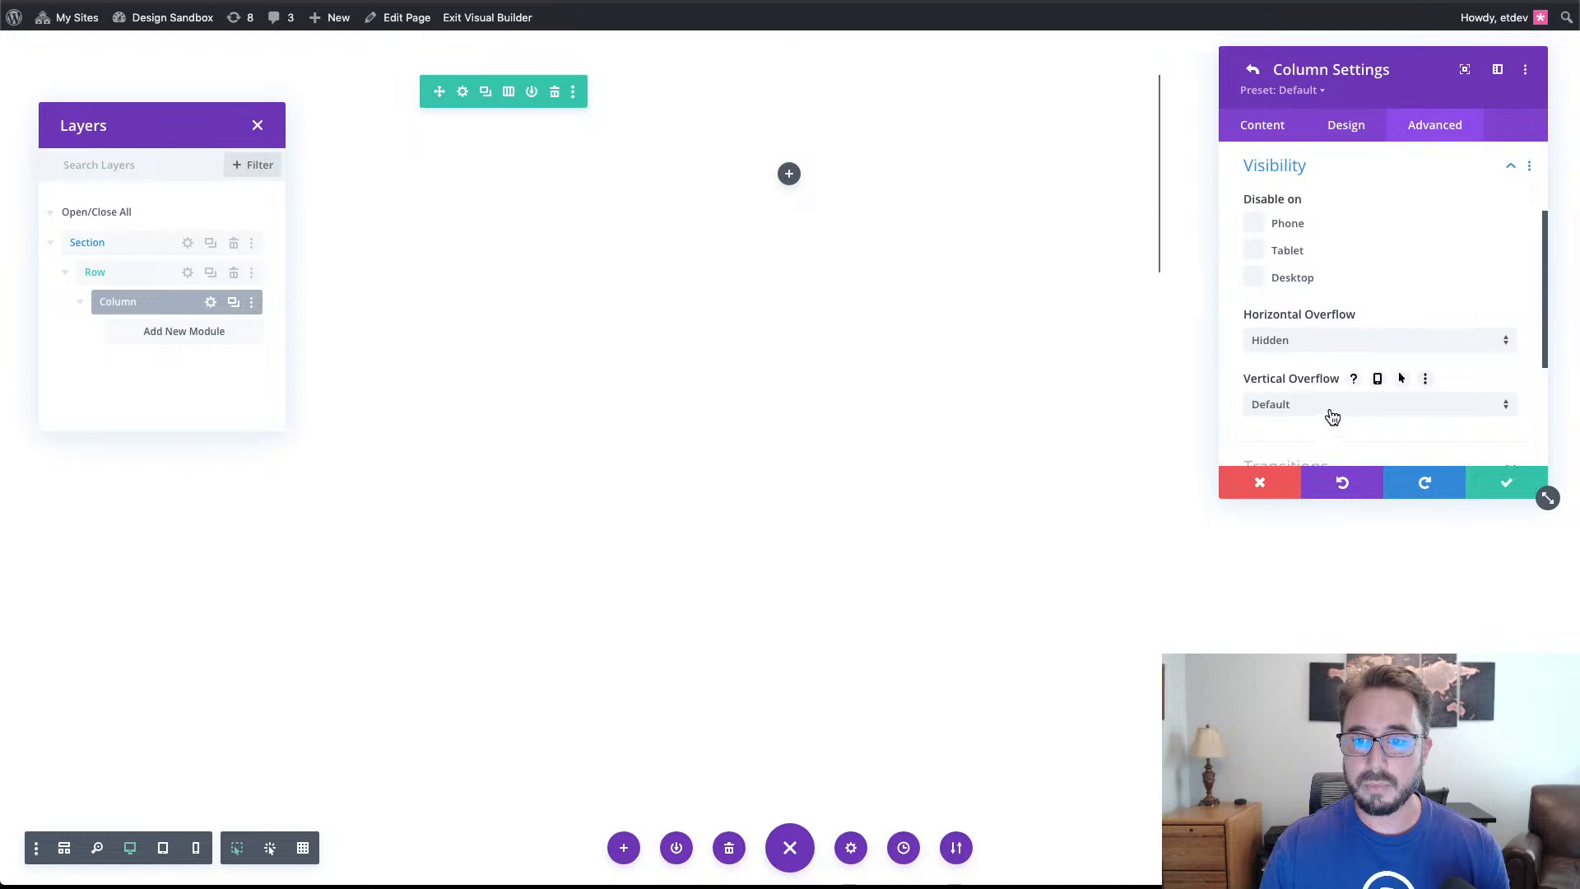
{"action": "left_click", "coordinate": [1332, 406]}
{"action": "left_click", "coordinate": [1340, 501]}
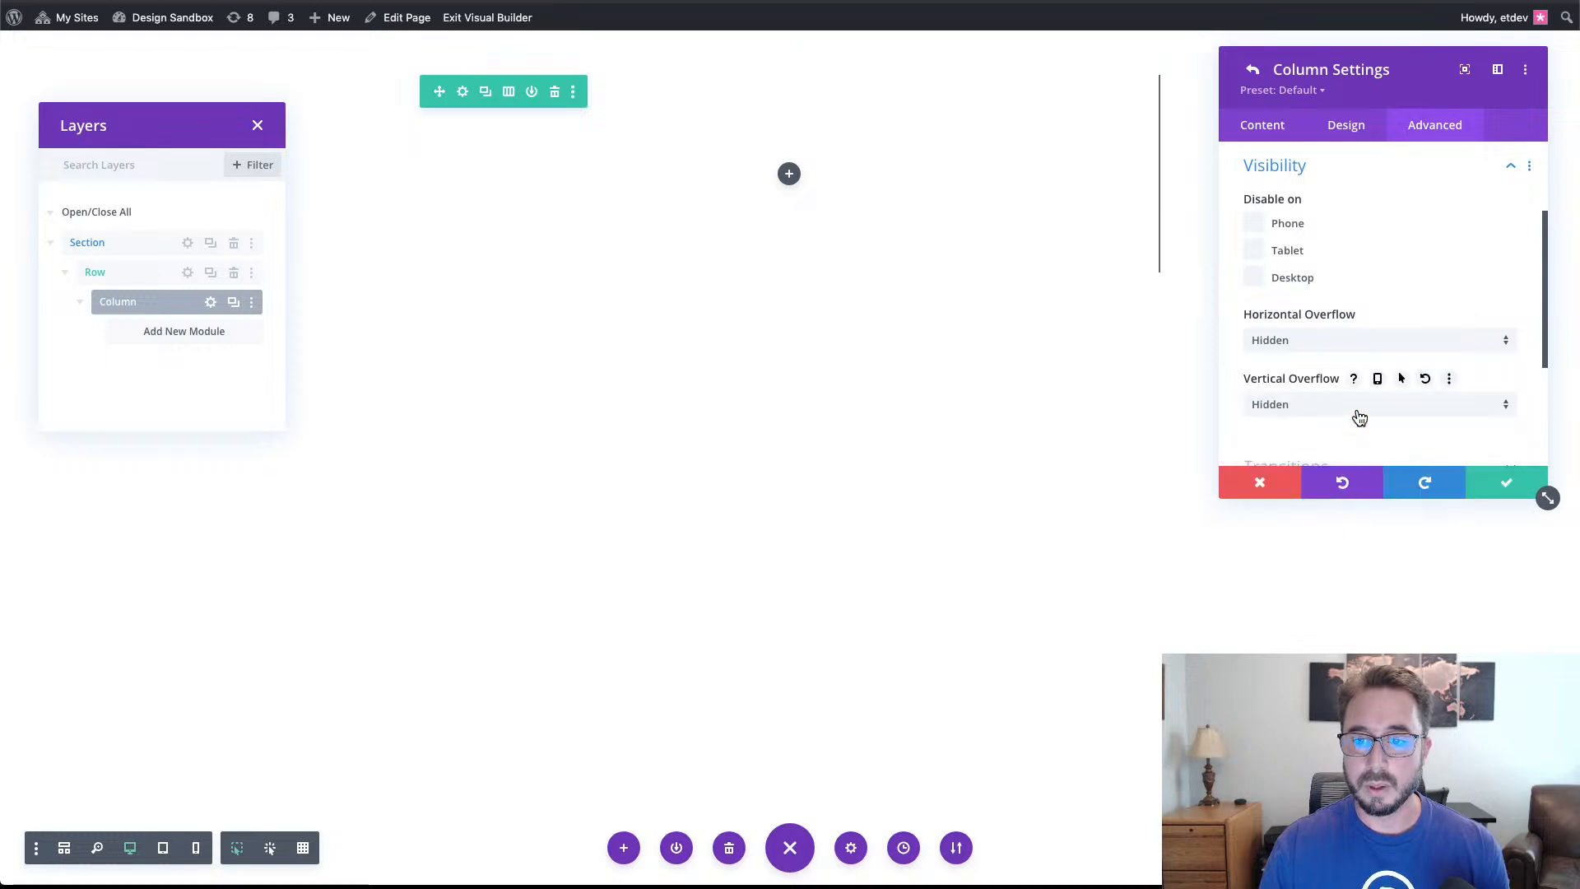
{"action": "left_click", "coordinate": [1486, 484]}
{"action": "left_click", "coordinate": [1486, 484]}
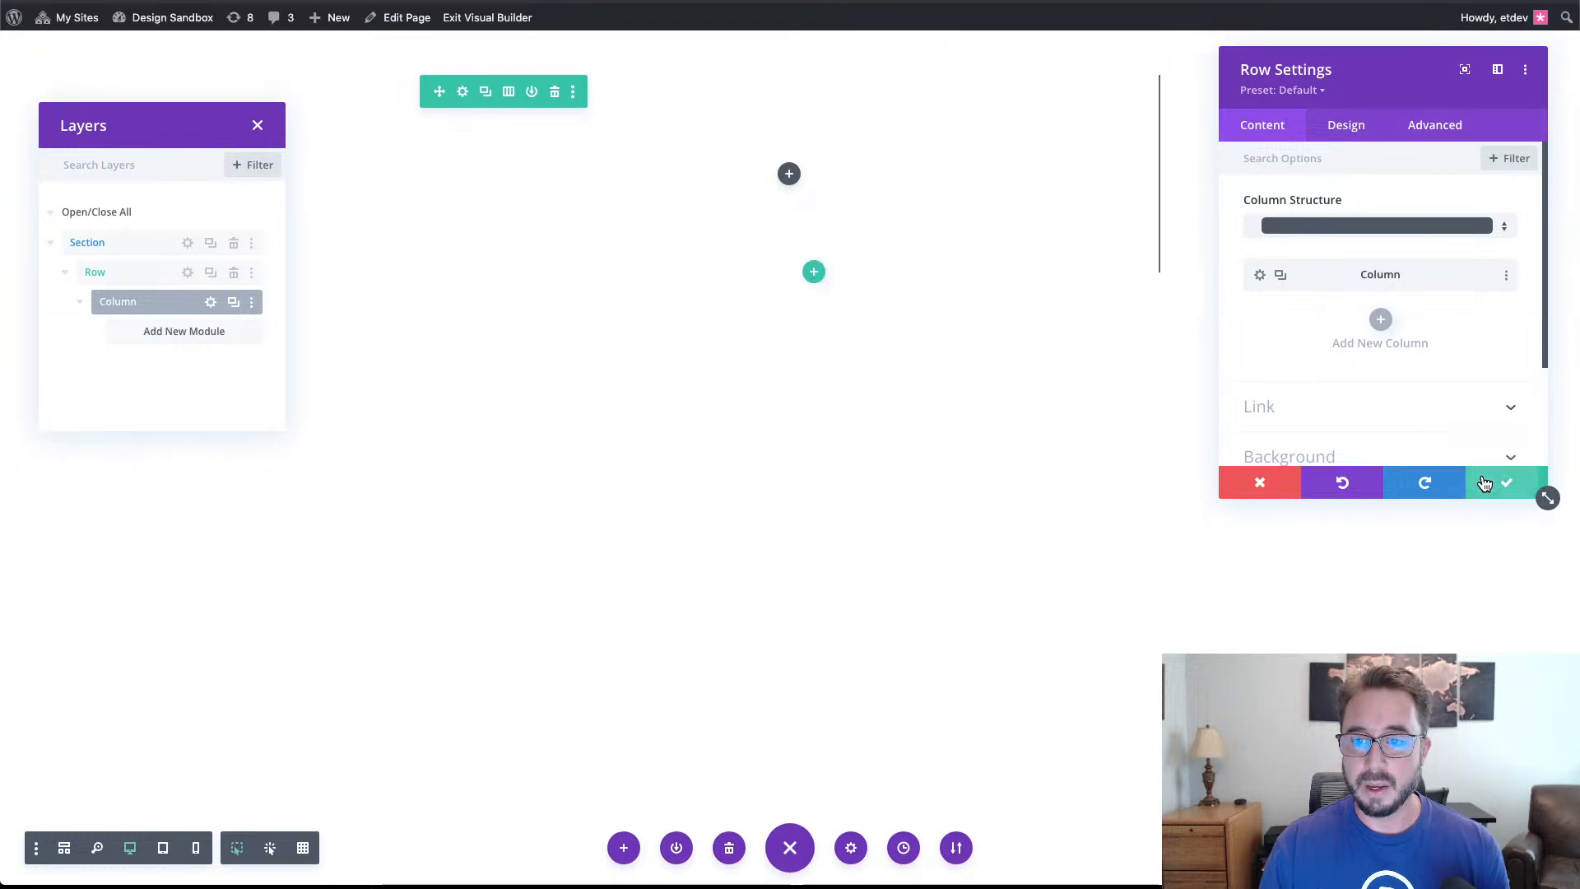
Duplicate the column and set the duplicate's right border width to 0px.
{"action": "left_click", "coordinate": [233, 303]}
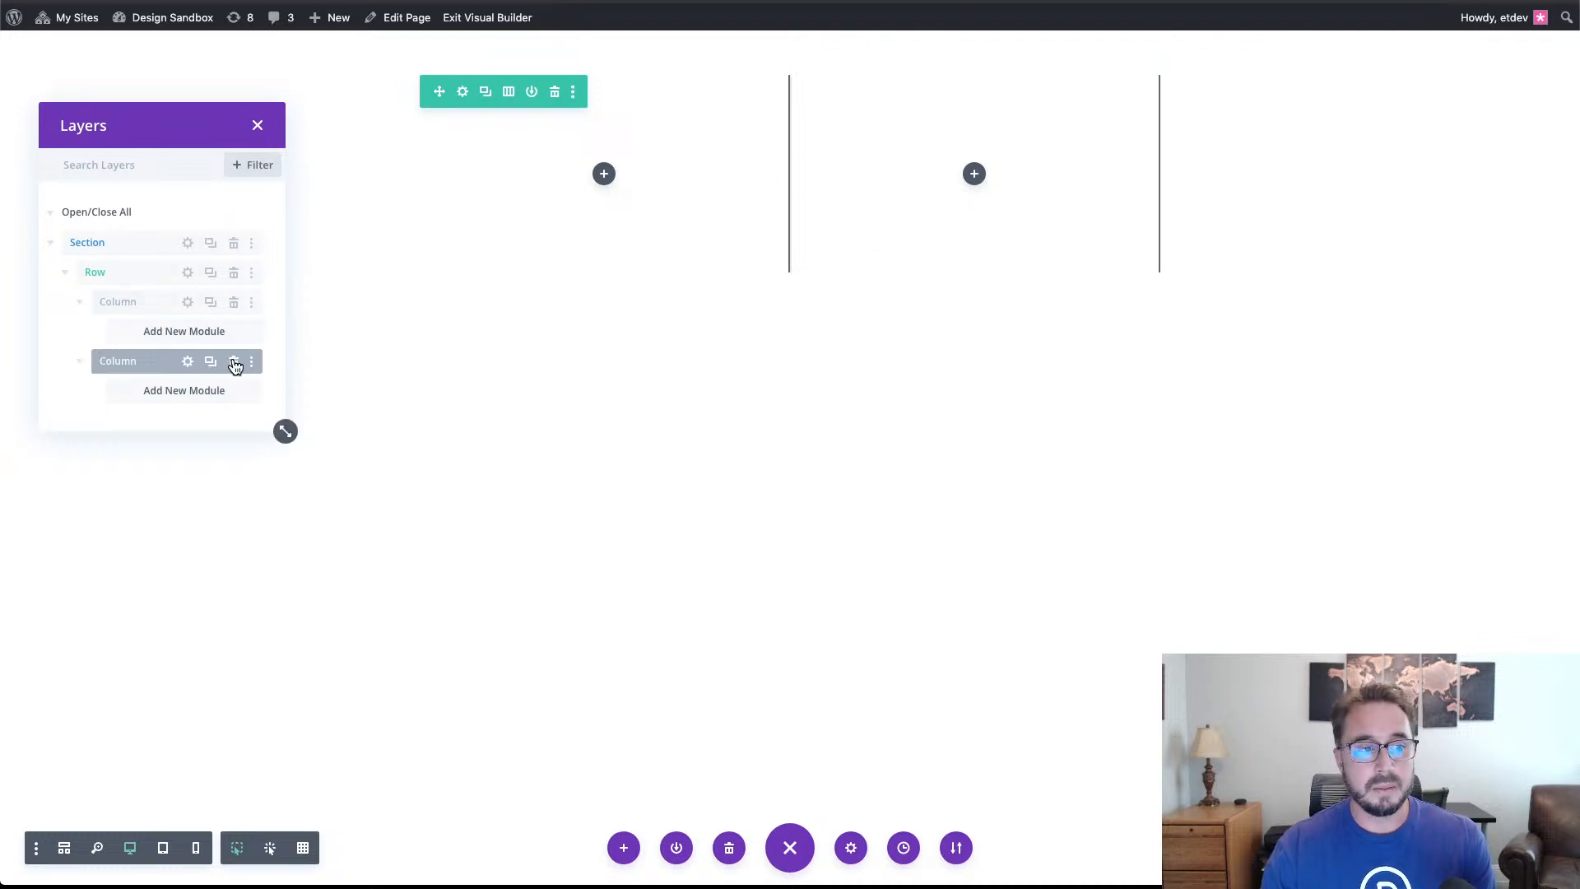
{"action": "left_click", "coordinate": [188, 362]}
{"action": "left_click", "coordinate": [1355, 128]}
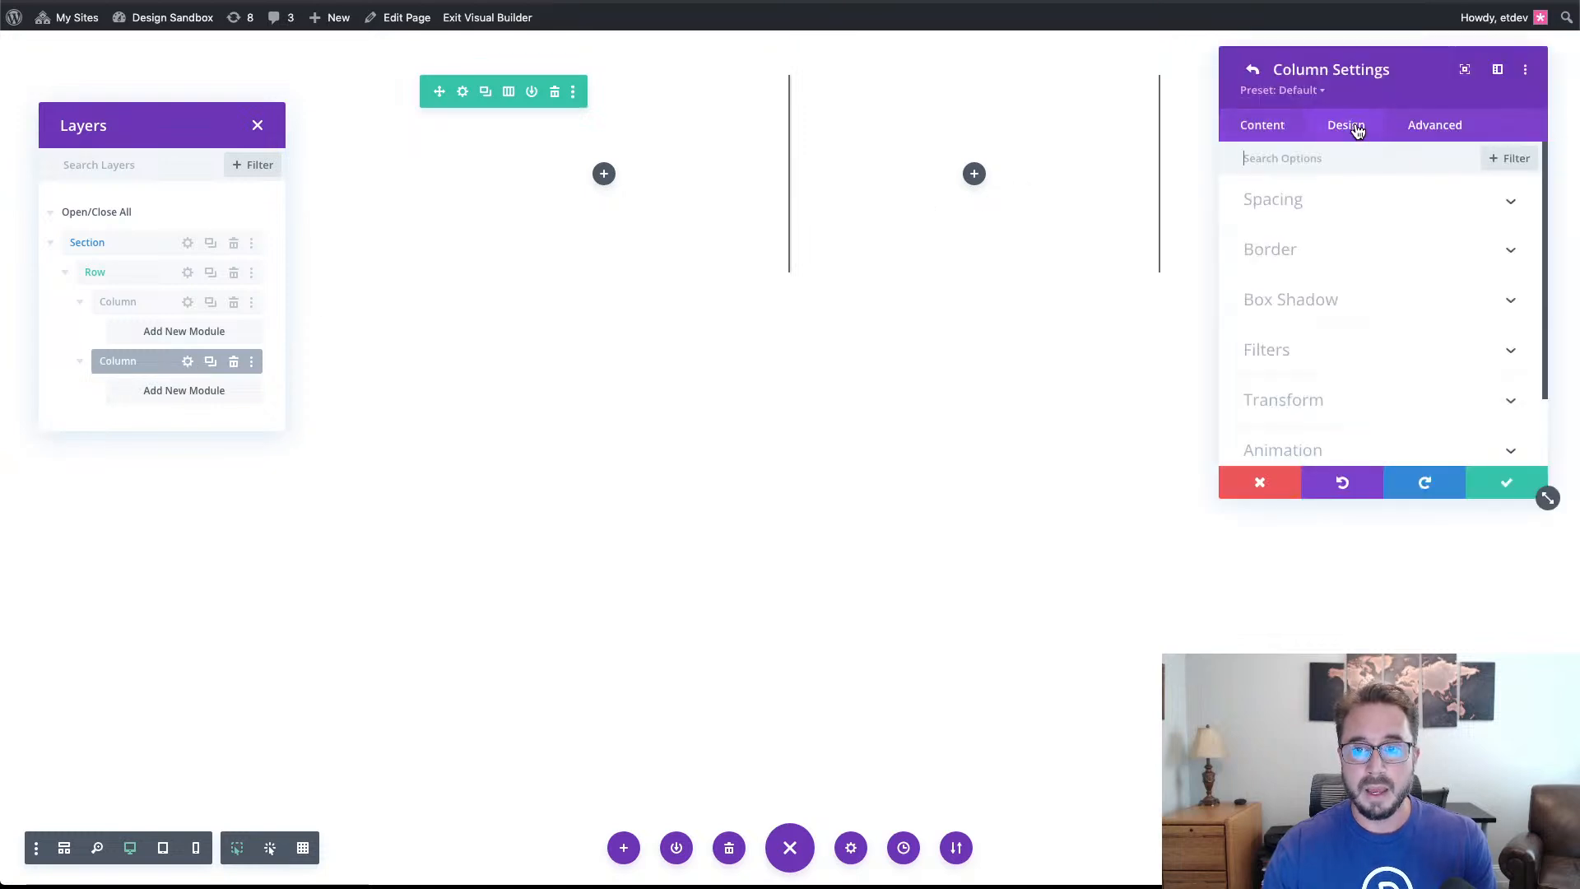
{"action": "left_click", "coordinate": [1369, 253]}
{"action": "scroll", "coordinate": [1367, 317], "scroll_direction": "down", "scroll_amount": 3}
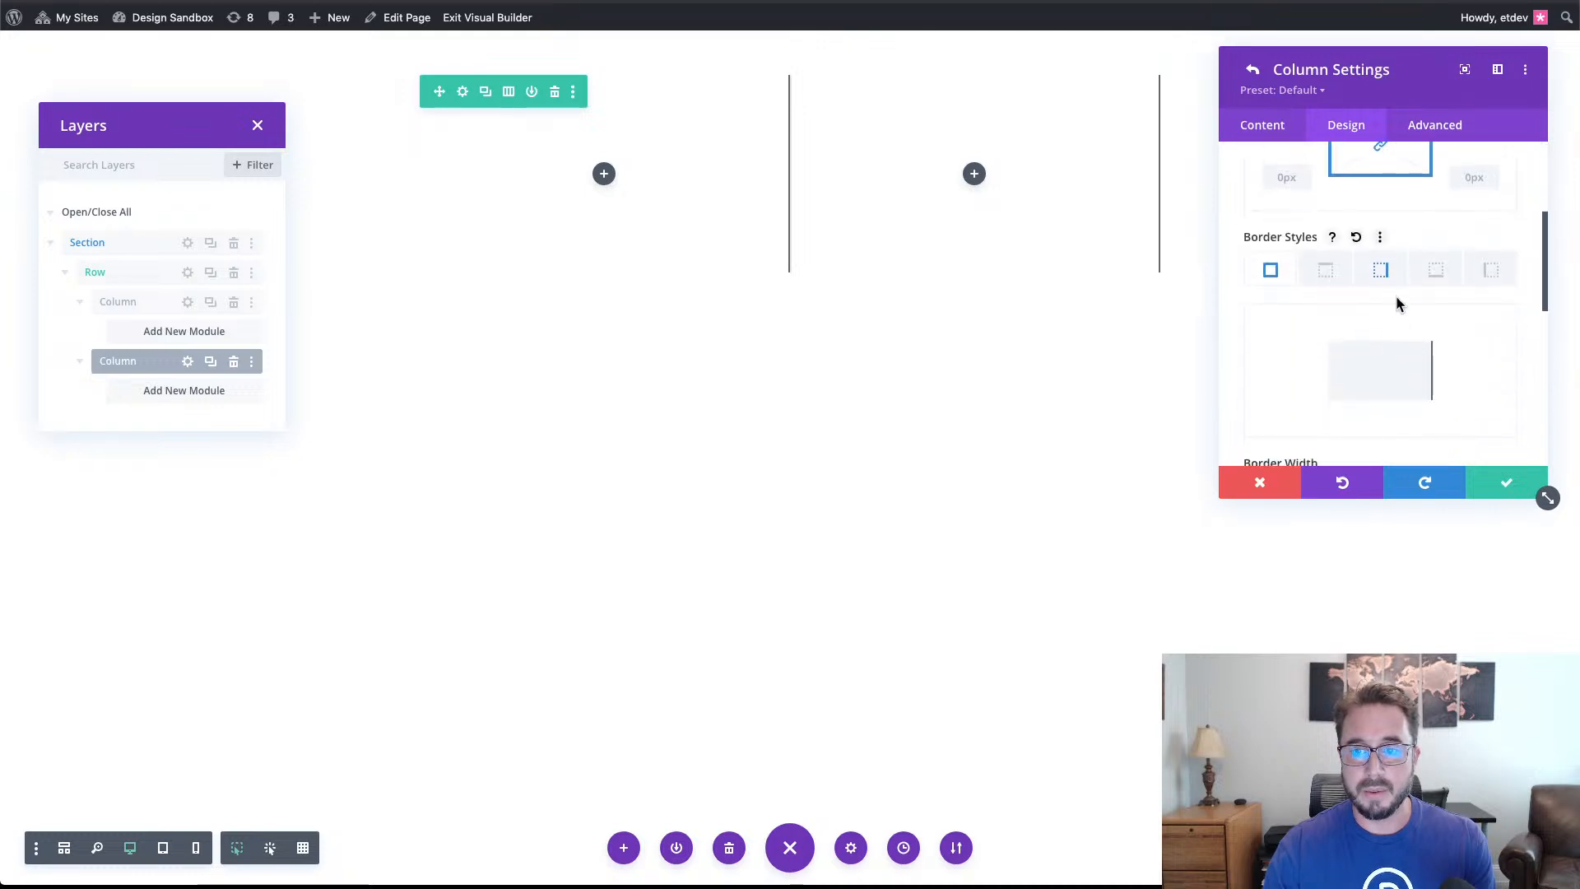
{"action": "scroll", "coordinate": [1393, 311], "scroll_direction": "down", "scroll_amount": 3}
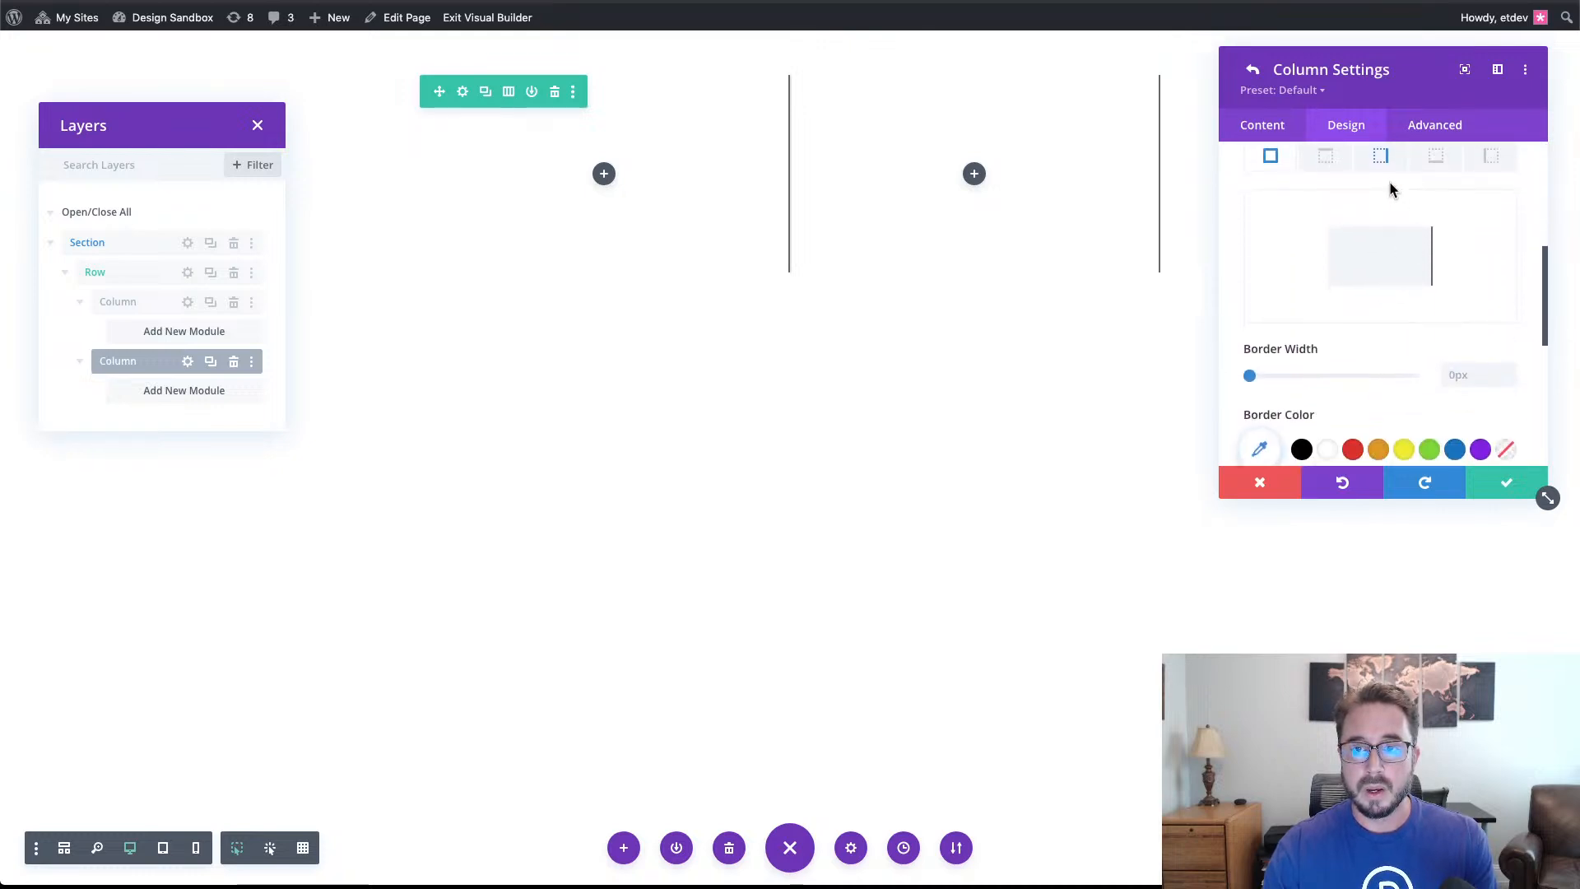
{"action": "left_click", "coordinate": [1387, 167]}
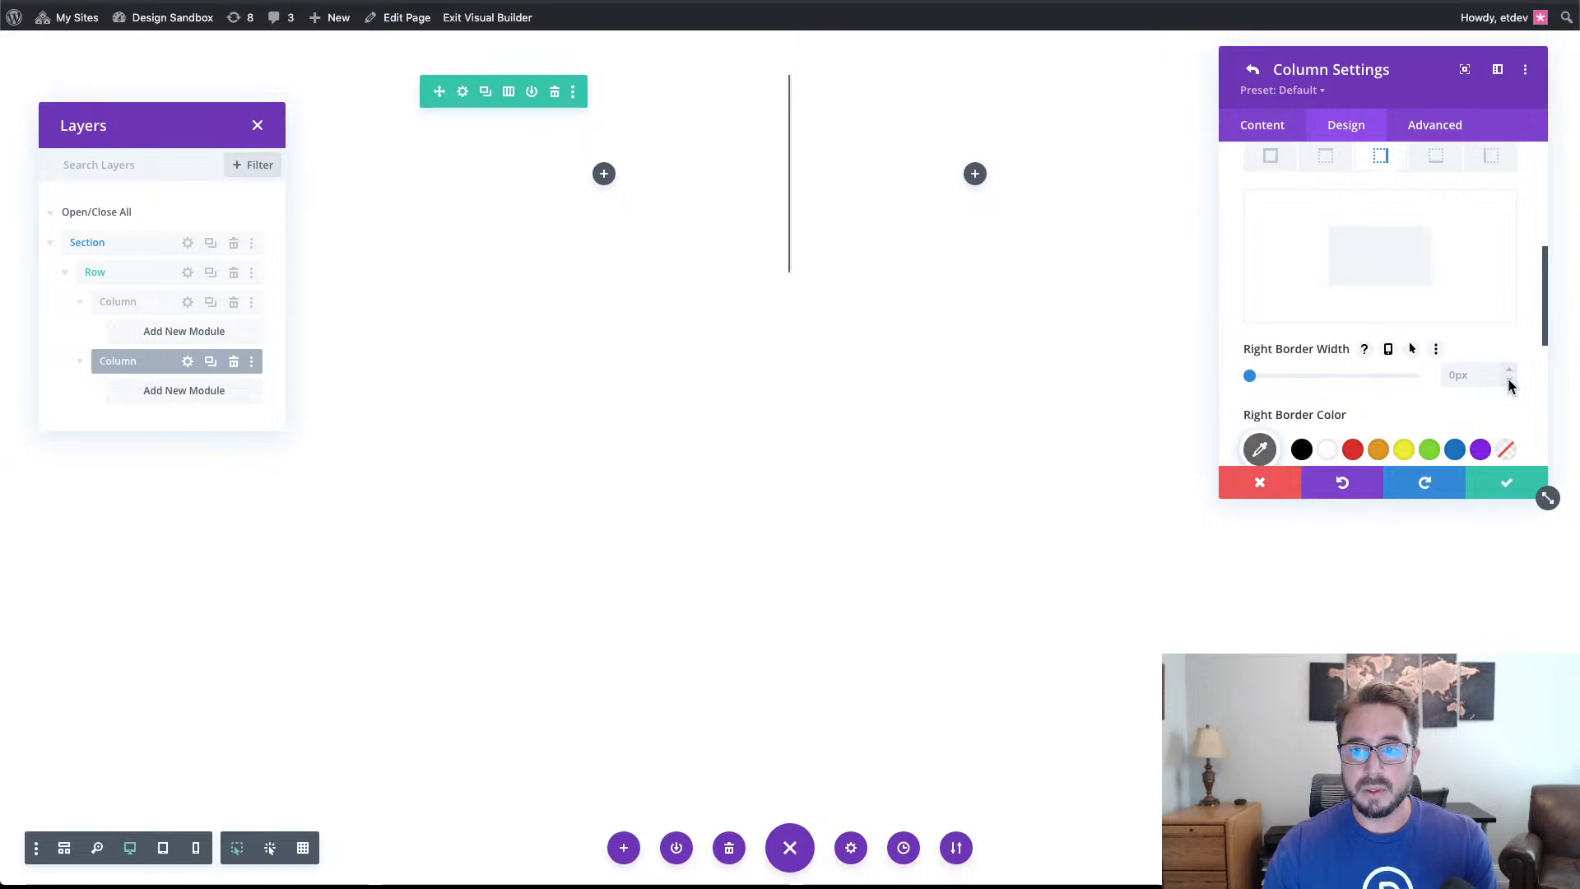
Give the second column a 2px left border colored #666666 and save the column and row settings.
{"action": "left_click", "coordinate": [1490, 162]}
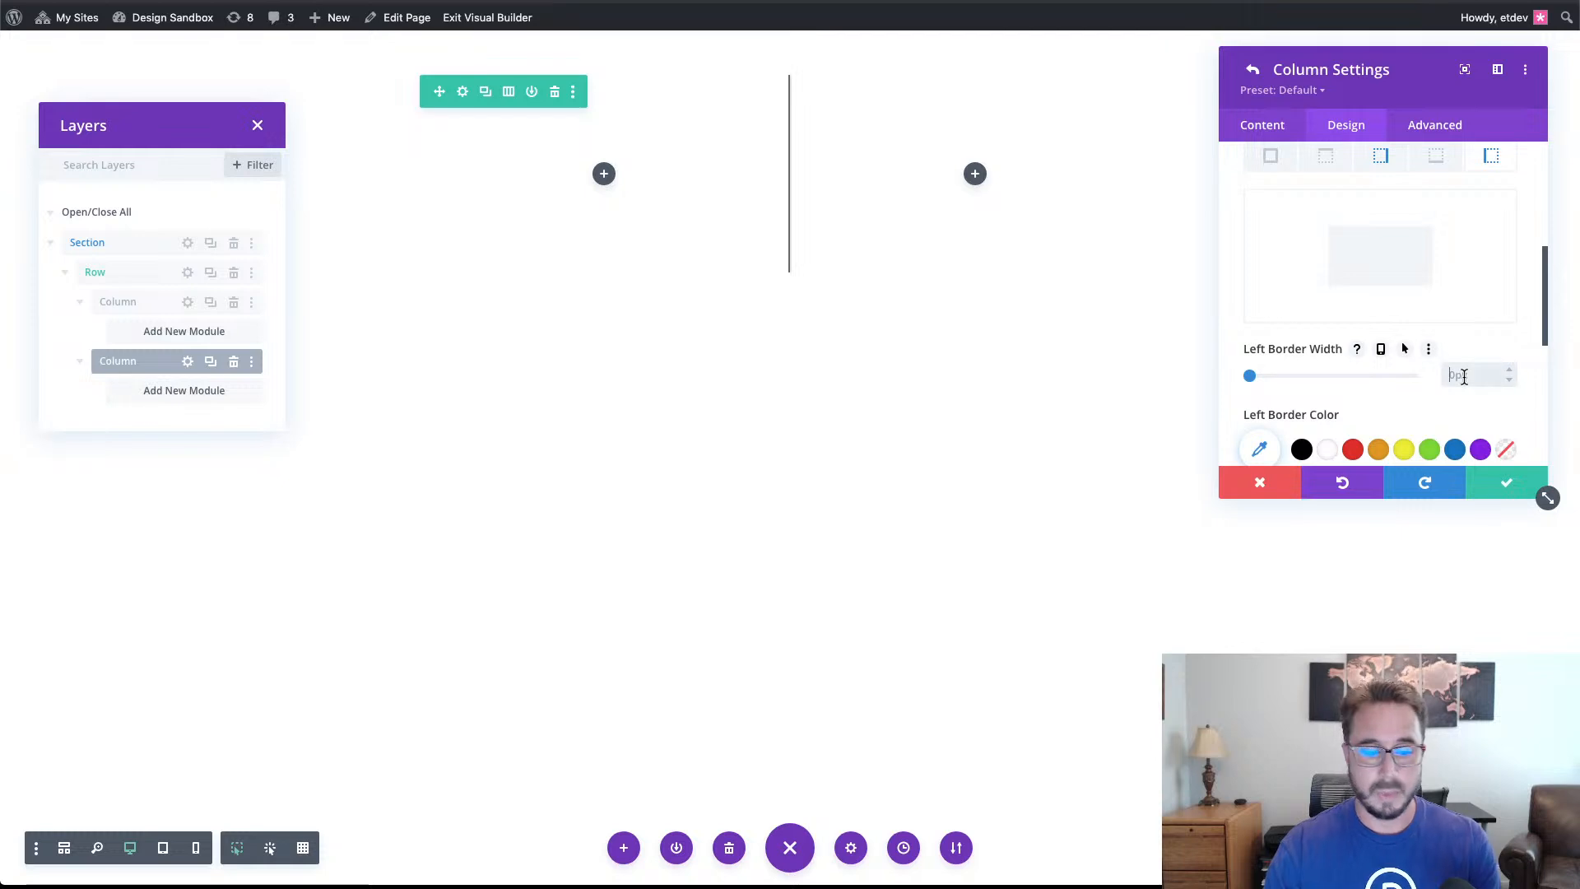
{"action": "type", "text": "2"}
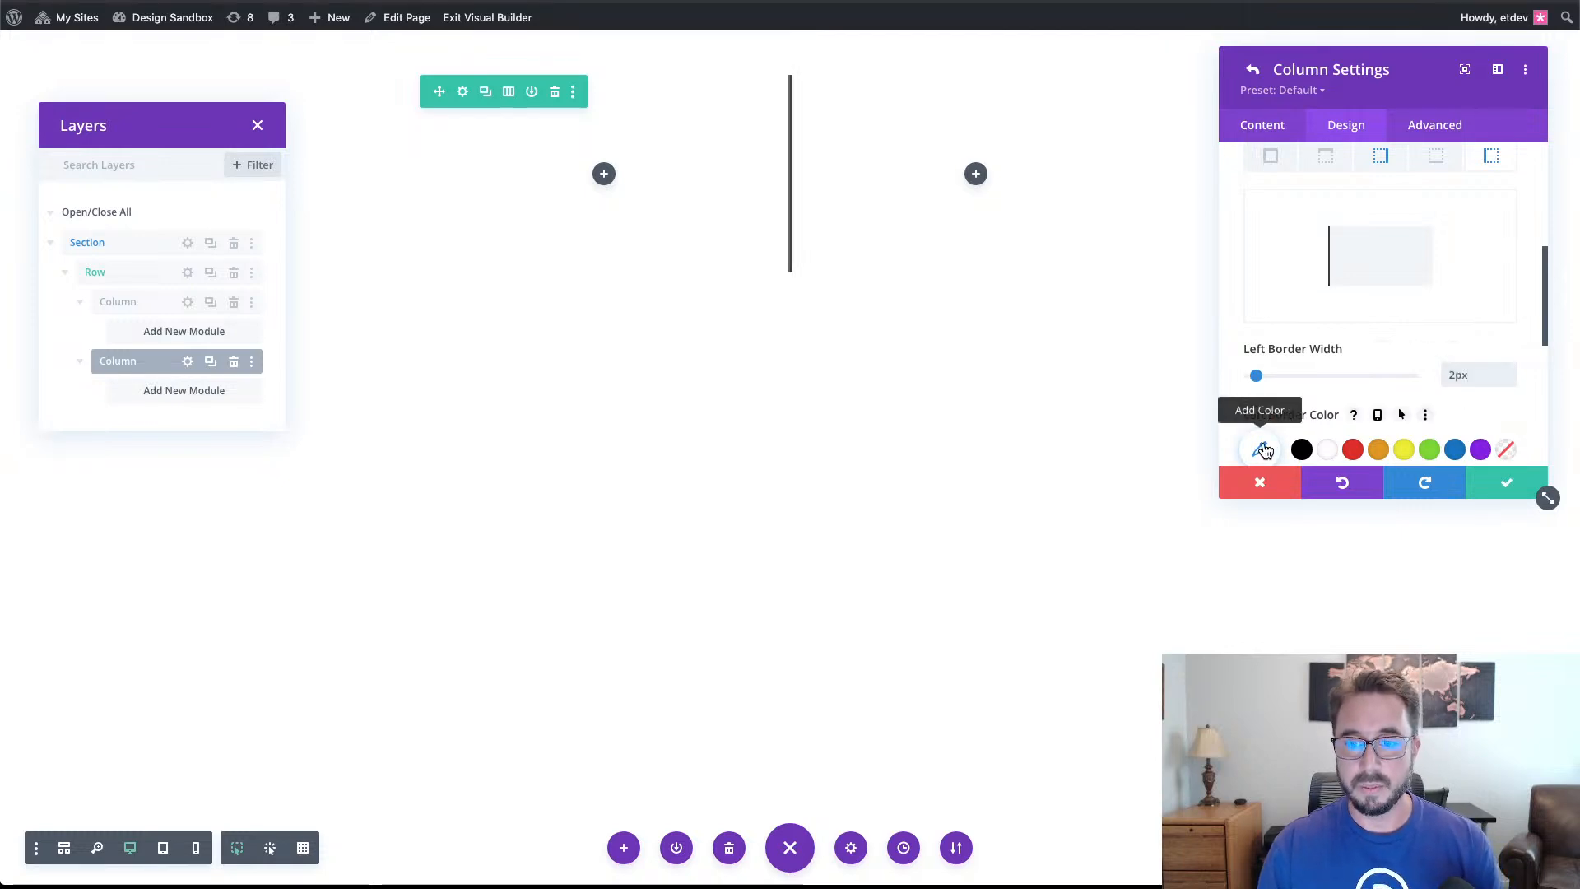
{"action": "left_click", "coordinate": [1263, 451]}
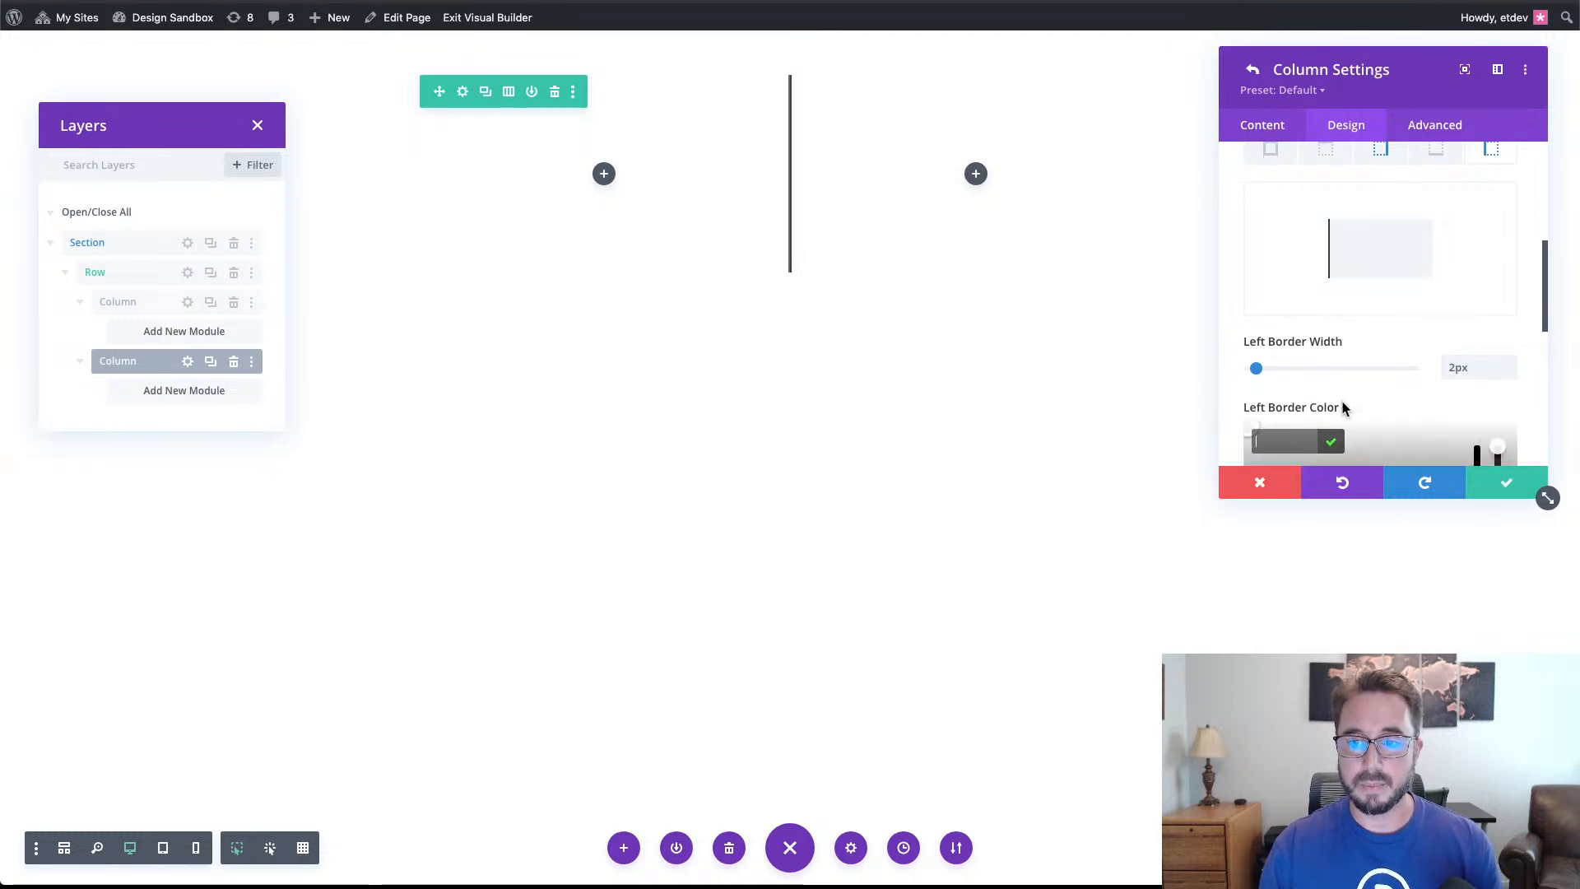
{"action": "left_click_drag", "start_coordinate": [1545, 499], "coordinate": [1547, 619]}
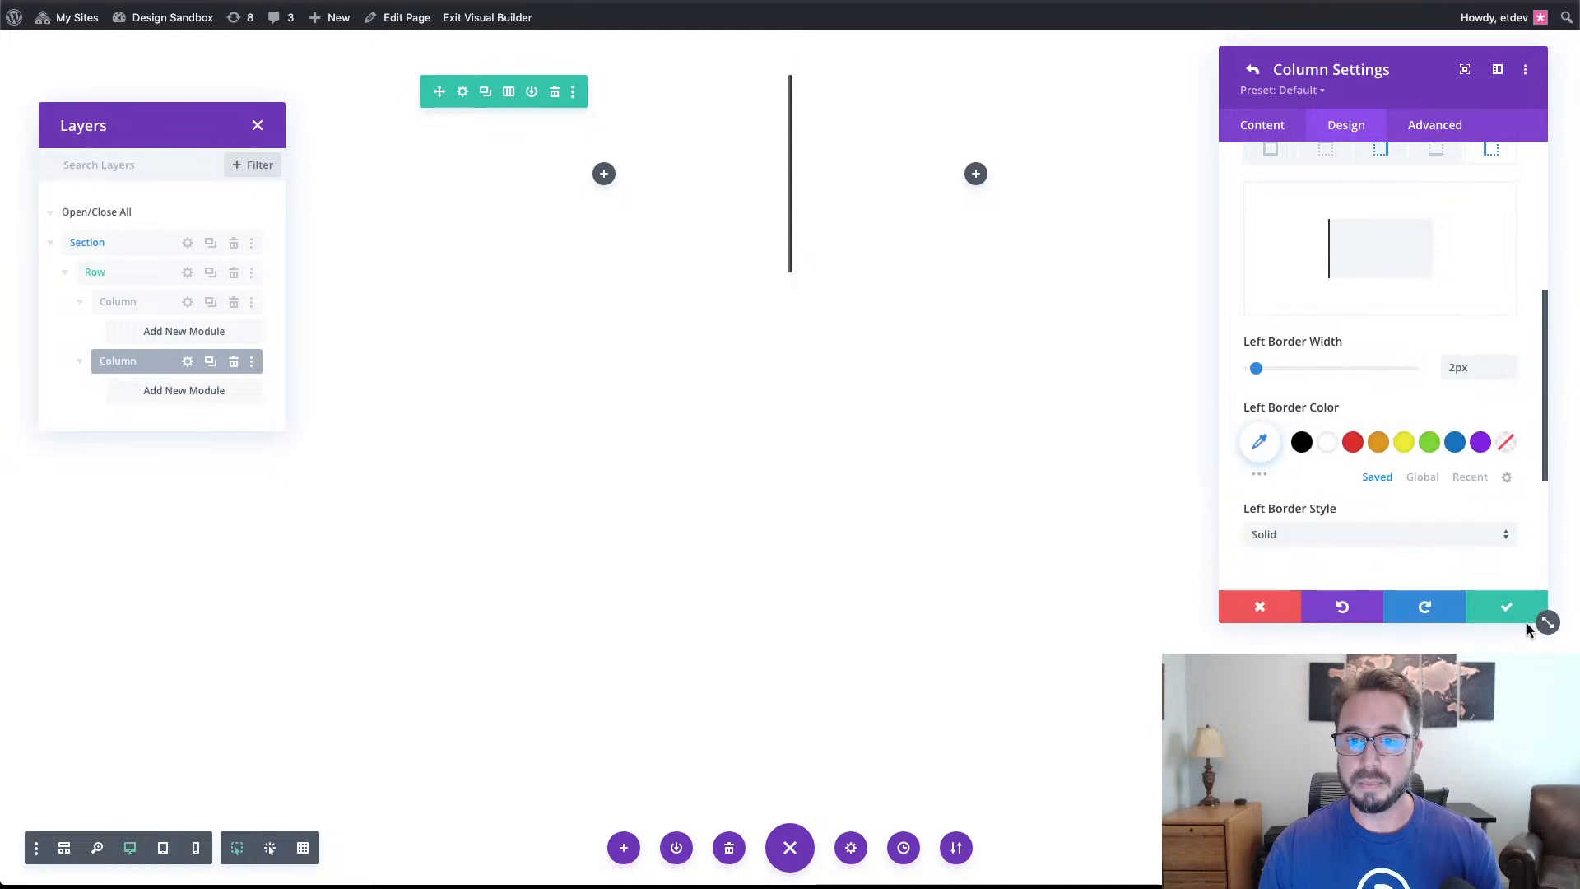
{"action": "left_click", "coordinate": [1259, 449]}
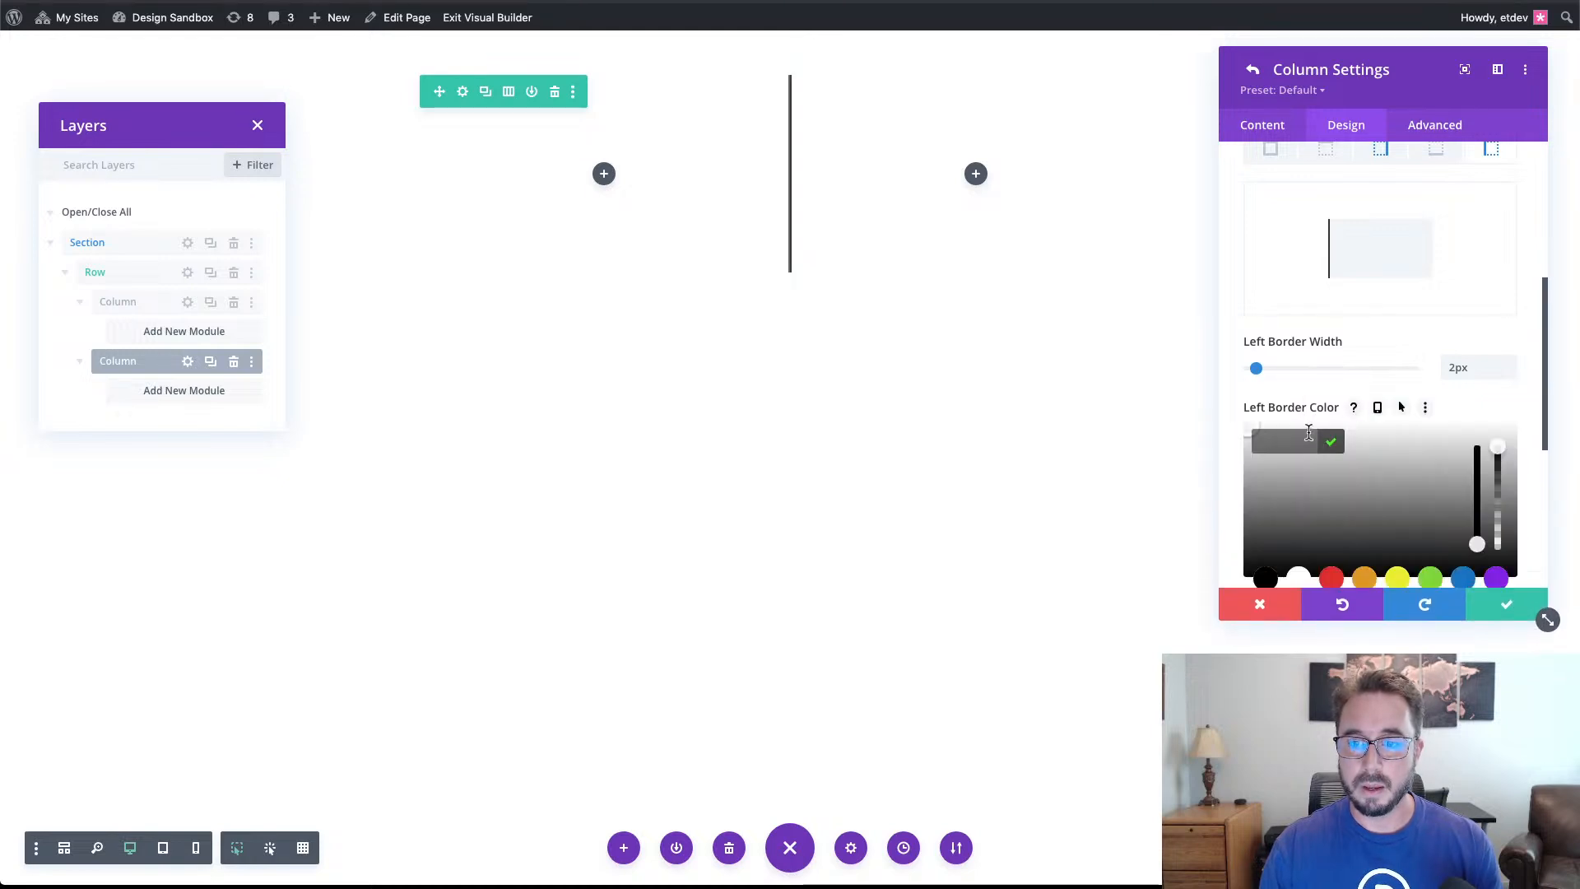
{"action": "type", "text": "666666"}
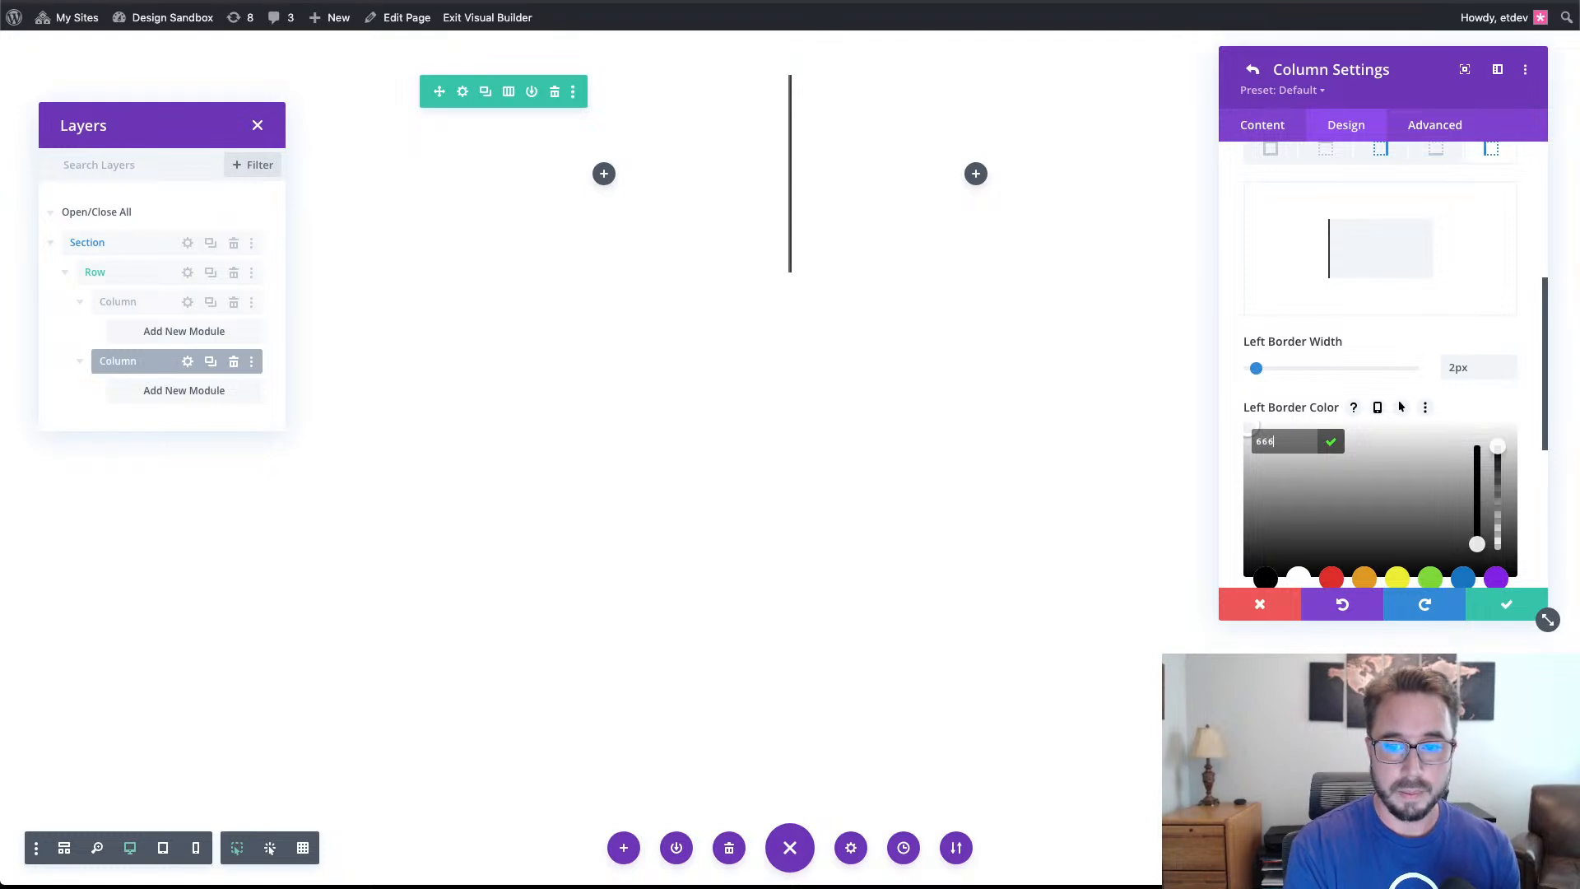
{"action": "left_click", "coordinate": [1519, 409]}
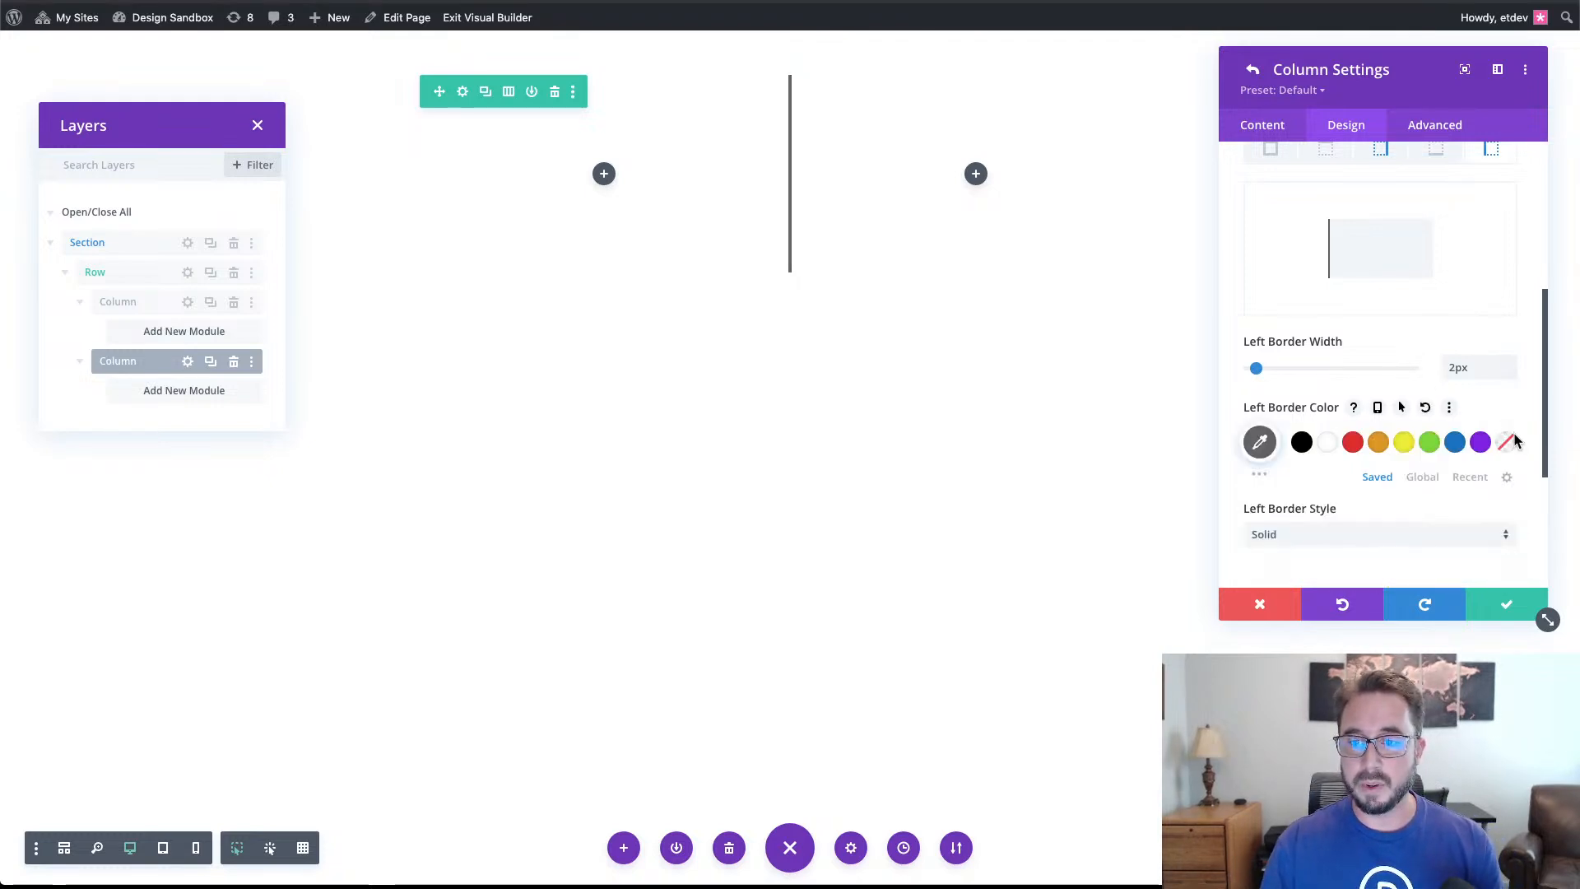
{"action": "left_click", "coordinate": [1513, 605]}
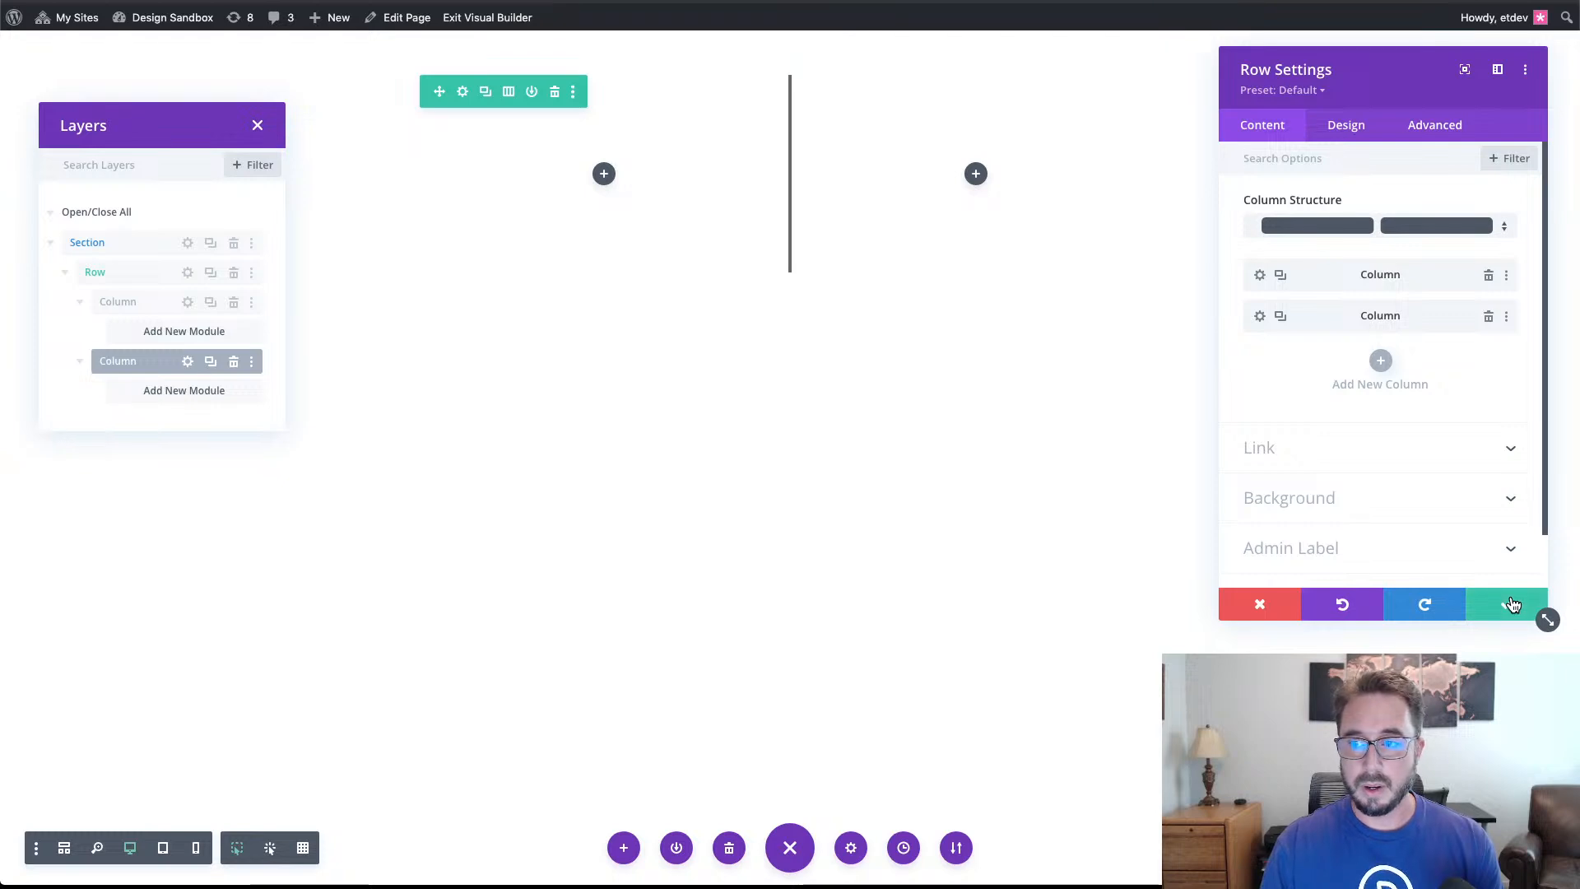
{"action": "left_click", "coordinate": [1513, 605]}
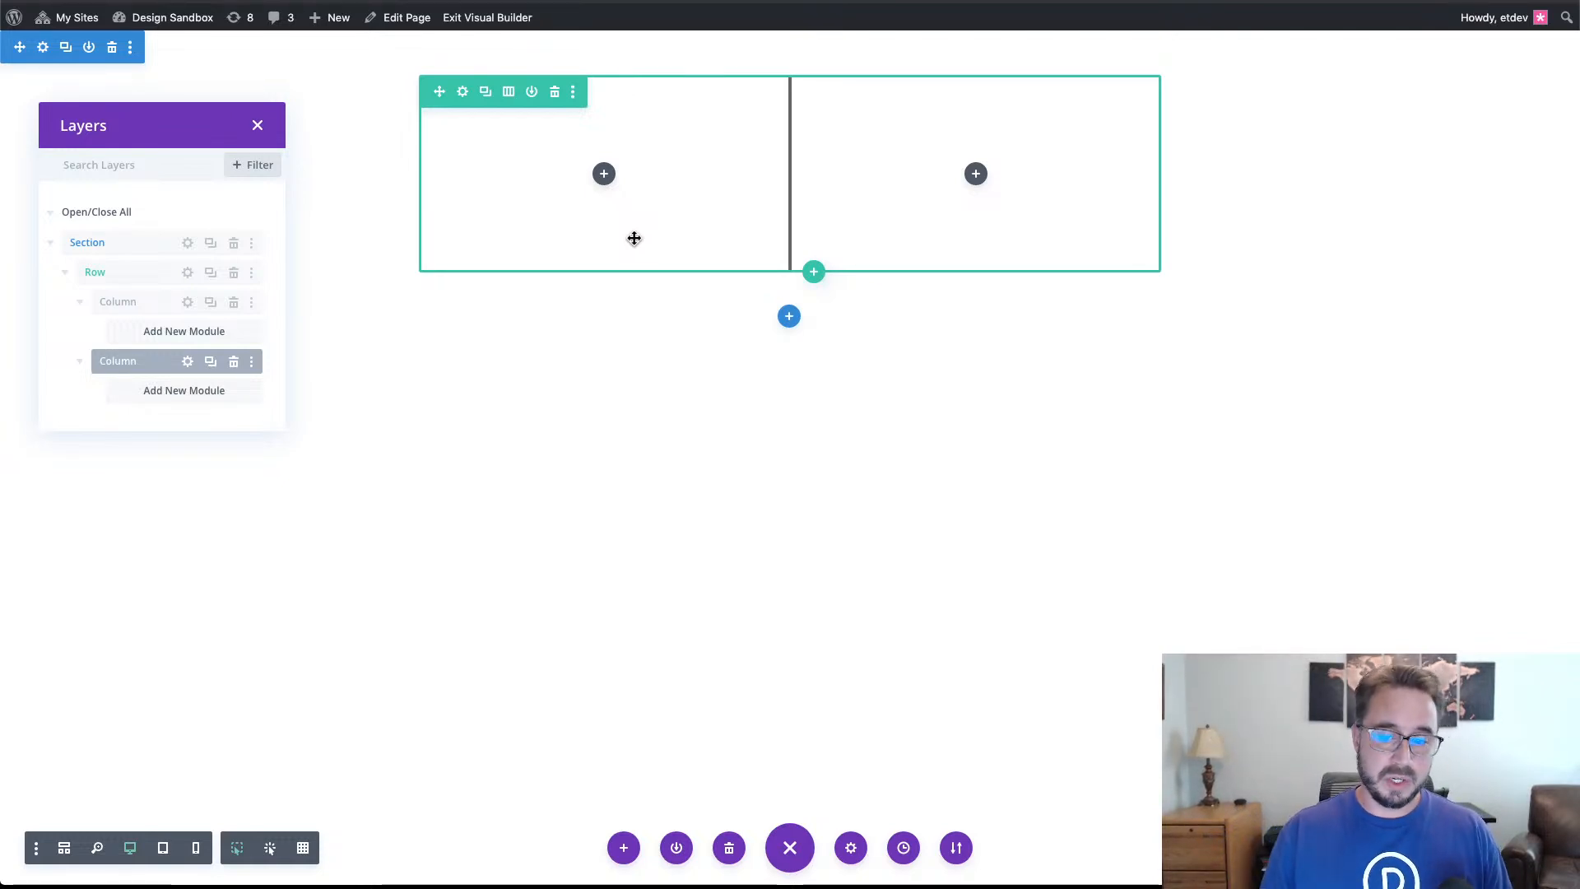
Review the scroll effects of the finished before-and-after example on its live page and return to the page being built.
{"action": "left_click", "coordinate": [451, 17]}
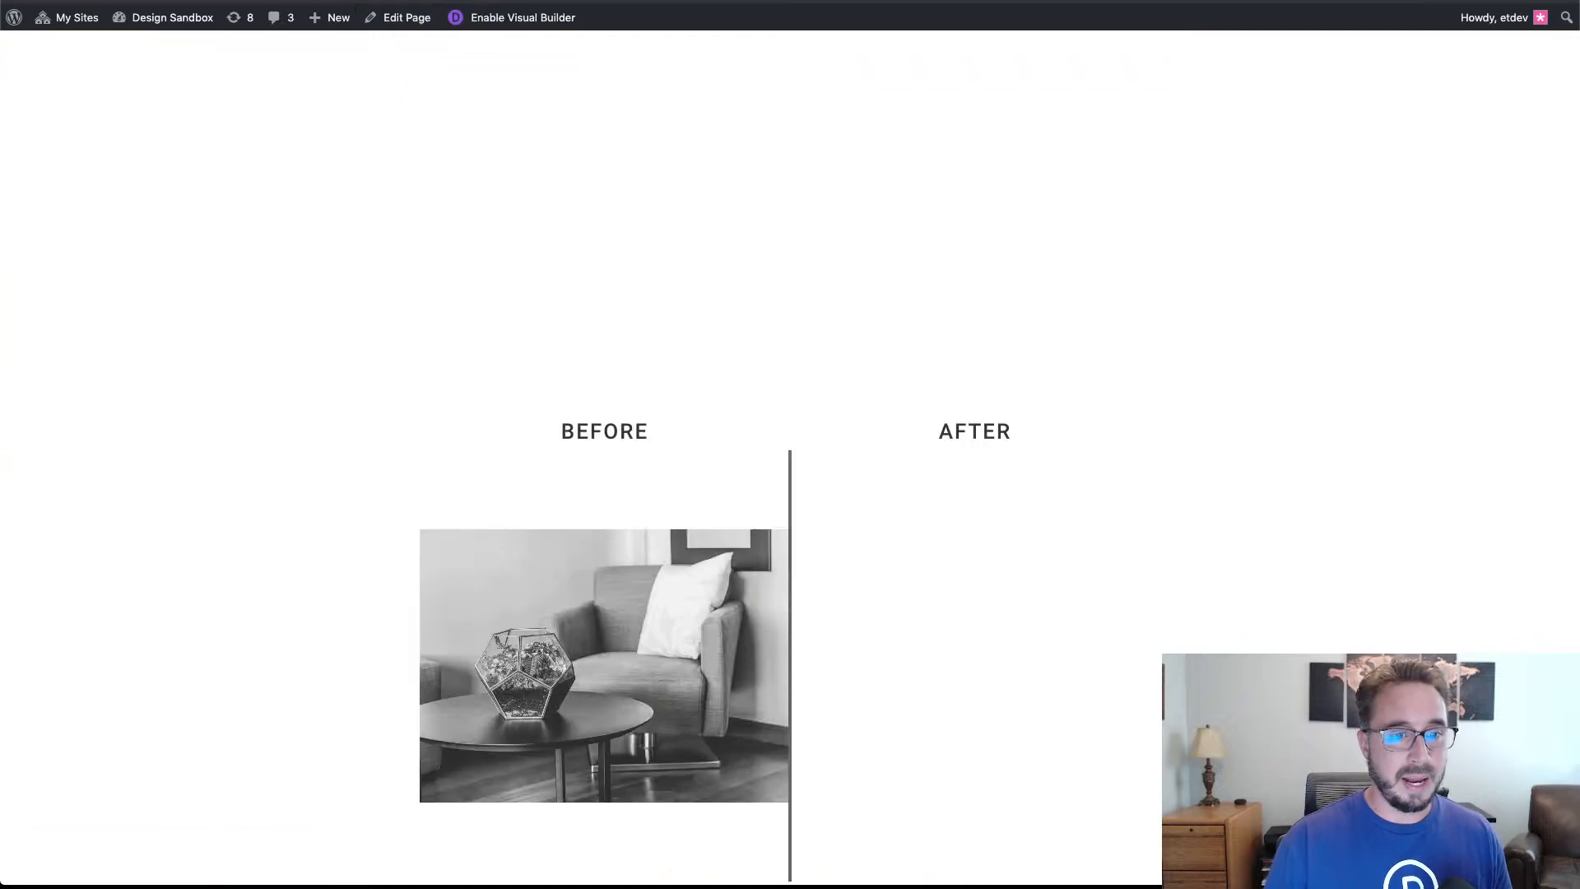
{"action": "scroll", "coordinate": [684, 412], "scroll_direction": "down", "scroll_amount": 3}
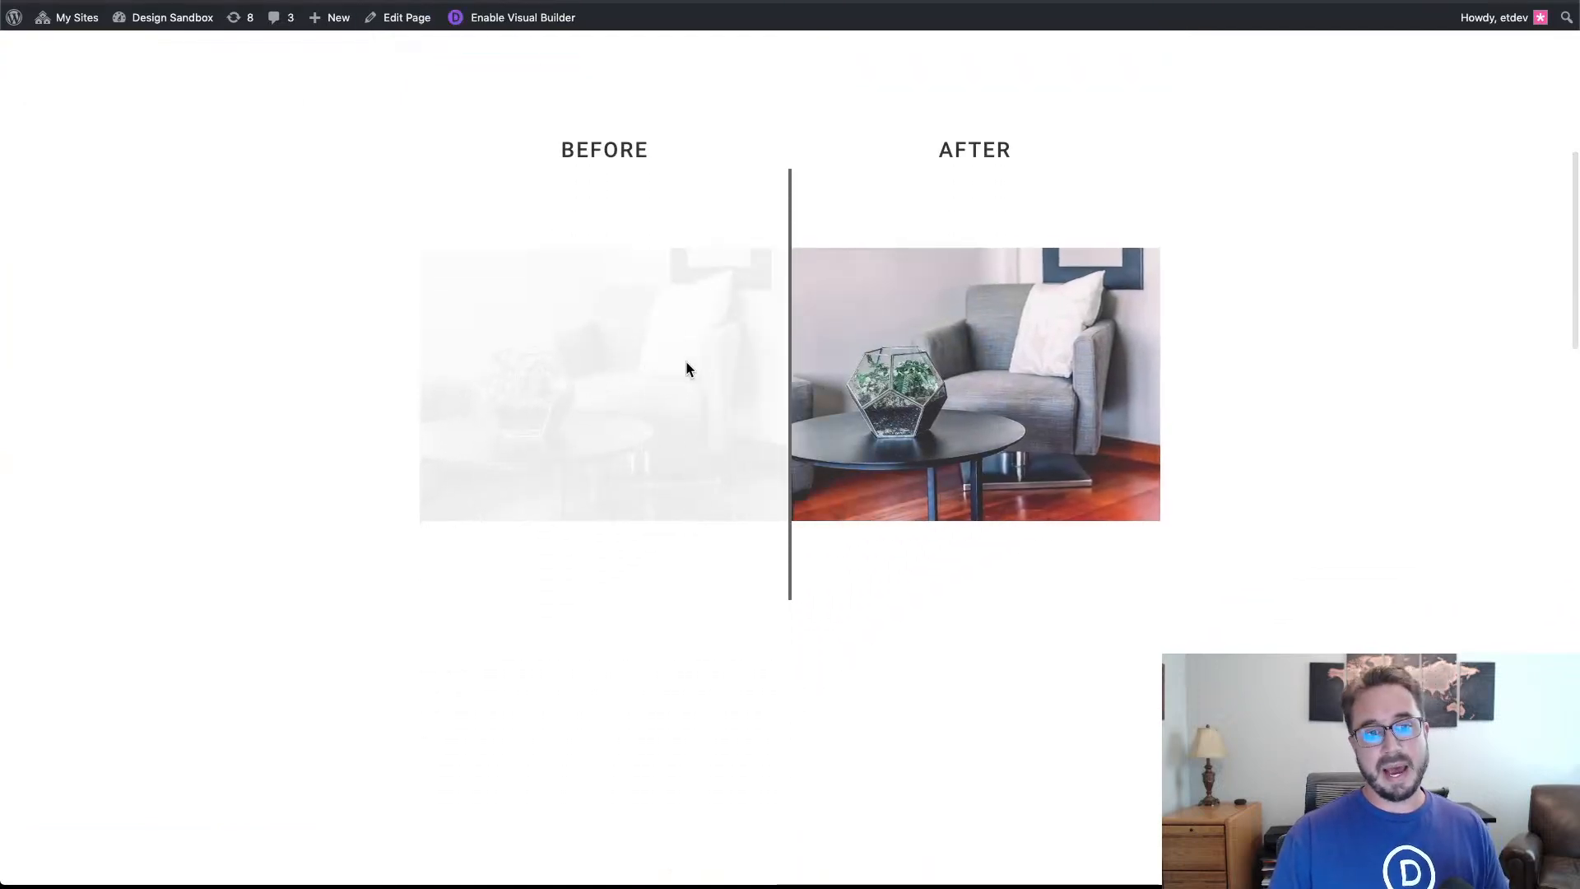
{"action": "scroll", "coordinate": [650, 384], "scroll_direction": "down", "scroll_amount": 1}
{"action": "scroll", "coordinate": [650, 383], "scroll_direction": "up", "scroll_amount": 3}
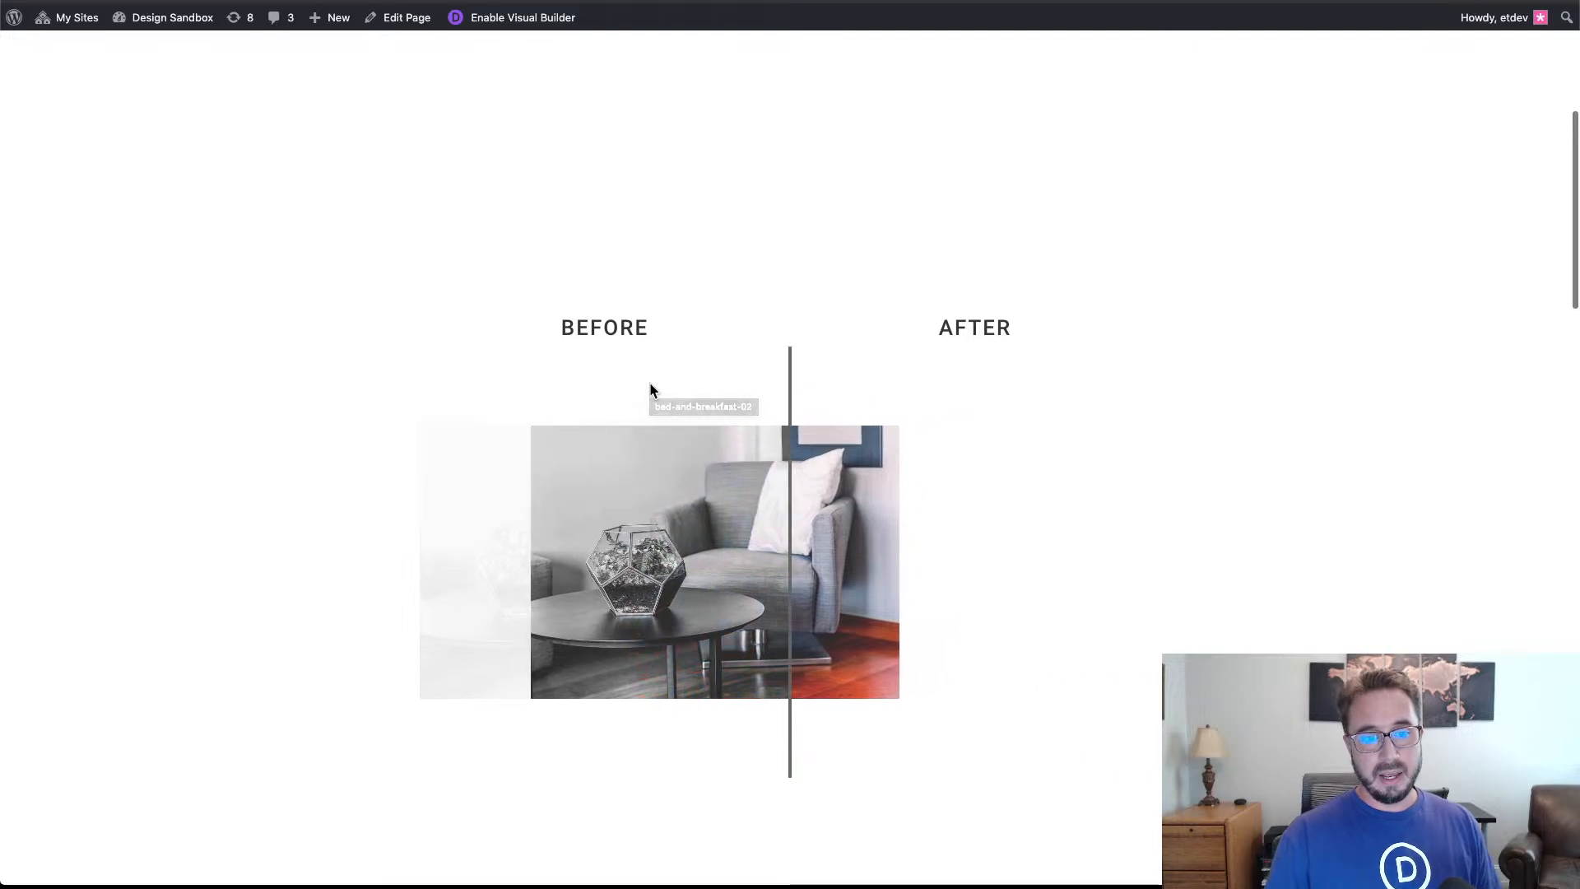
{"action": "scroll", "coordinate": [650, 383], "scroll_direction": "up", "scroll_amount": 3}
{"action": "left_click", "coordinate": [479, 17]}
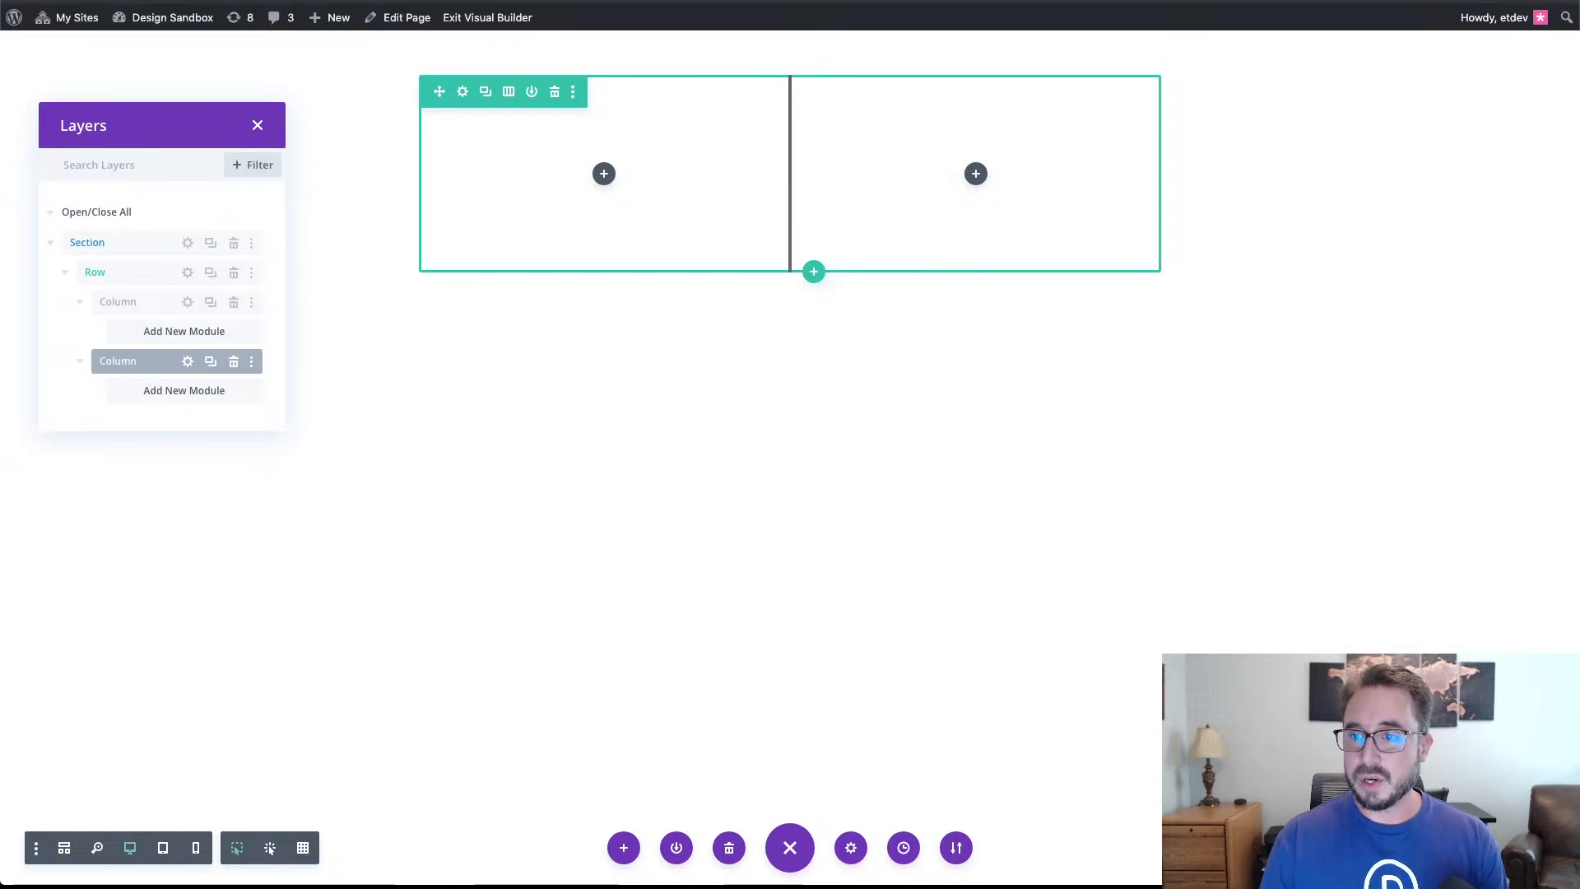
Insert an Image module into the first column.
{"action": "left_click", "coordinate": [604, 174]}
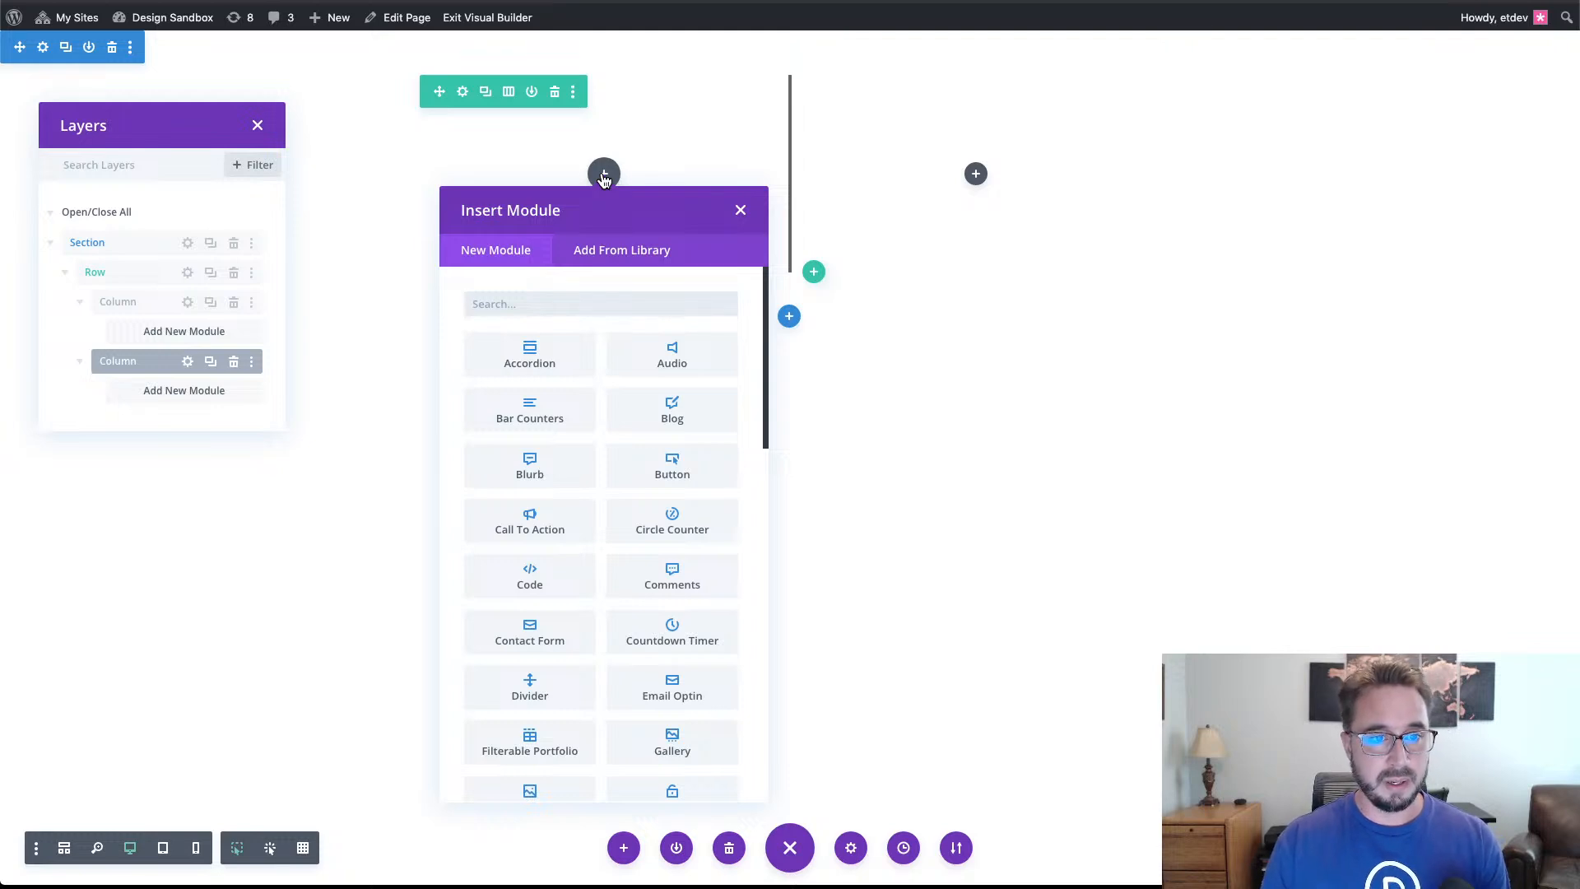
{"action": "type", "text": "iamg"}
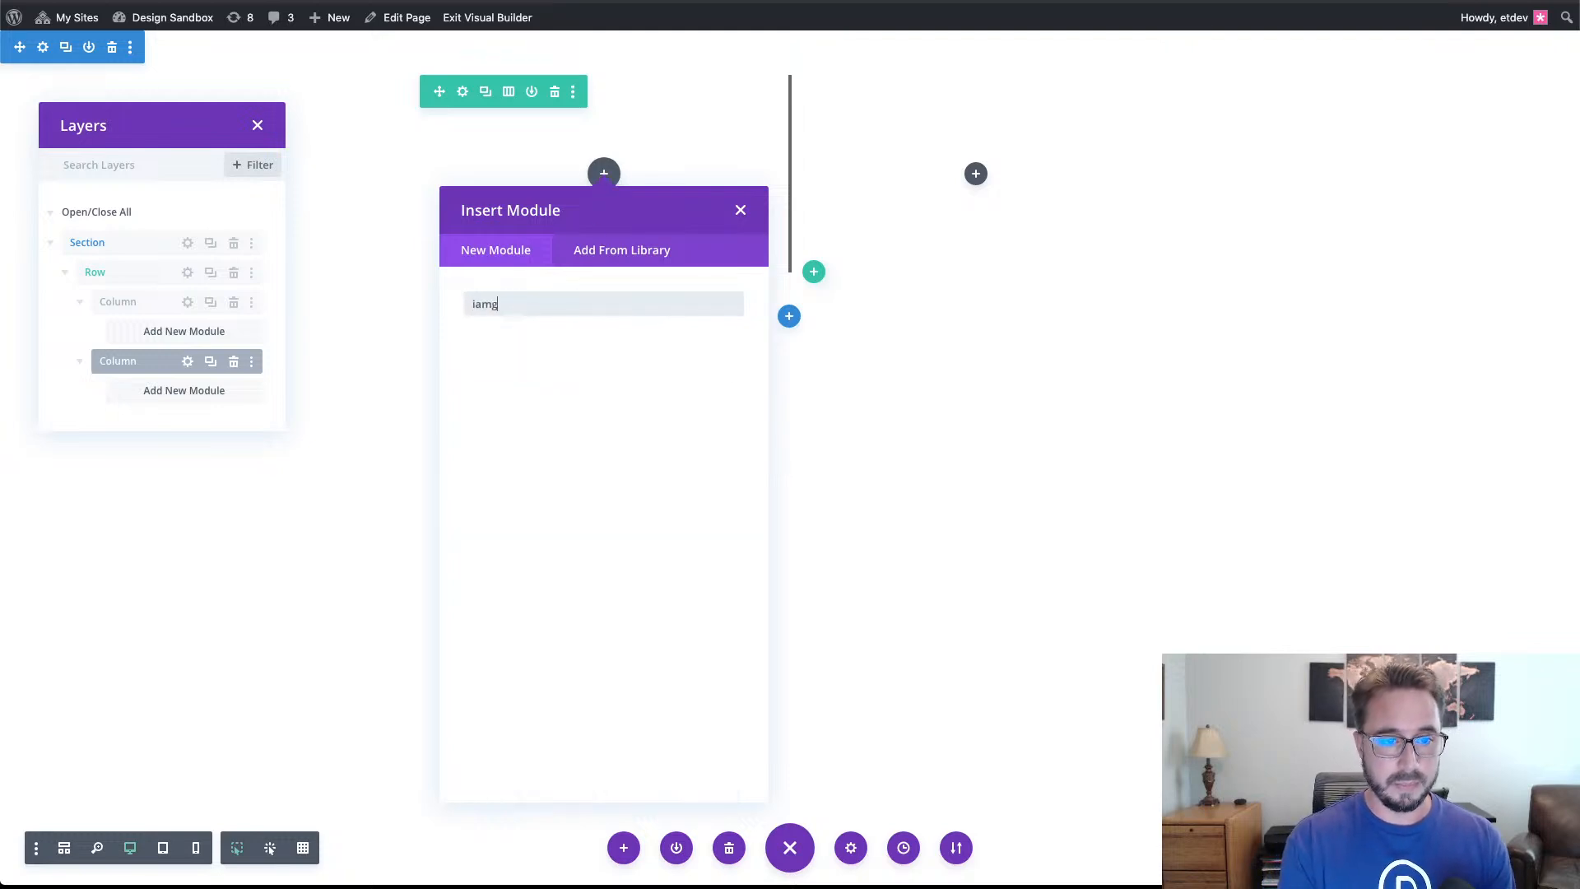
{"action": "key", "text": "BackSpace"}
{"action": "key", "text": "BackSpace"}
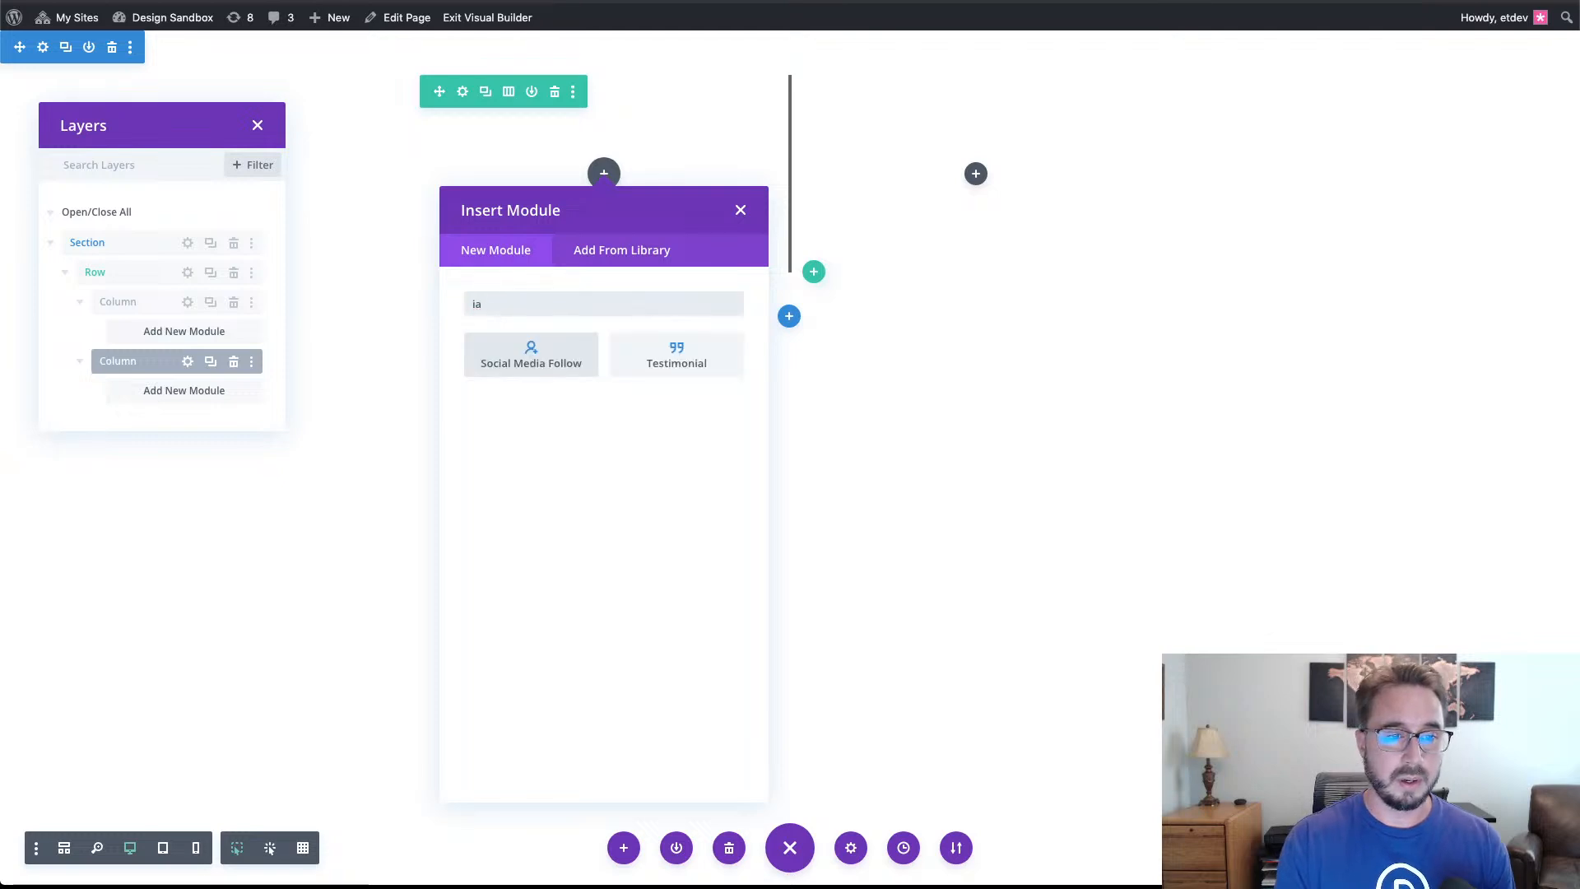
{"action": "key", "text": "BackSpace"}
{"action": "key", "text": "BackSpace"}
{"action": "type", "text": "image"}
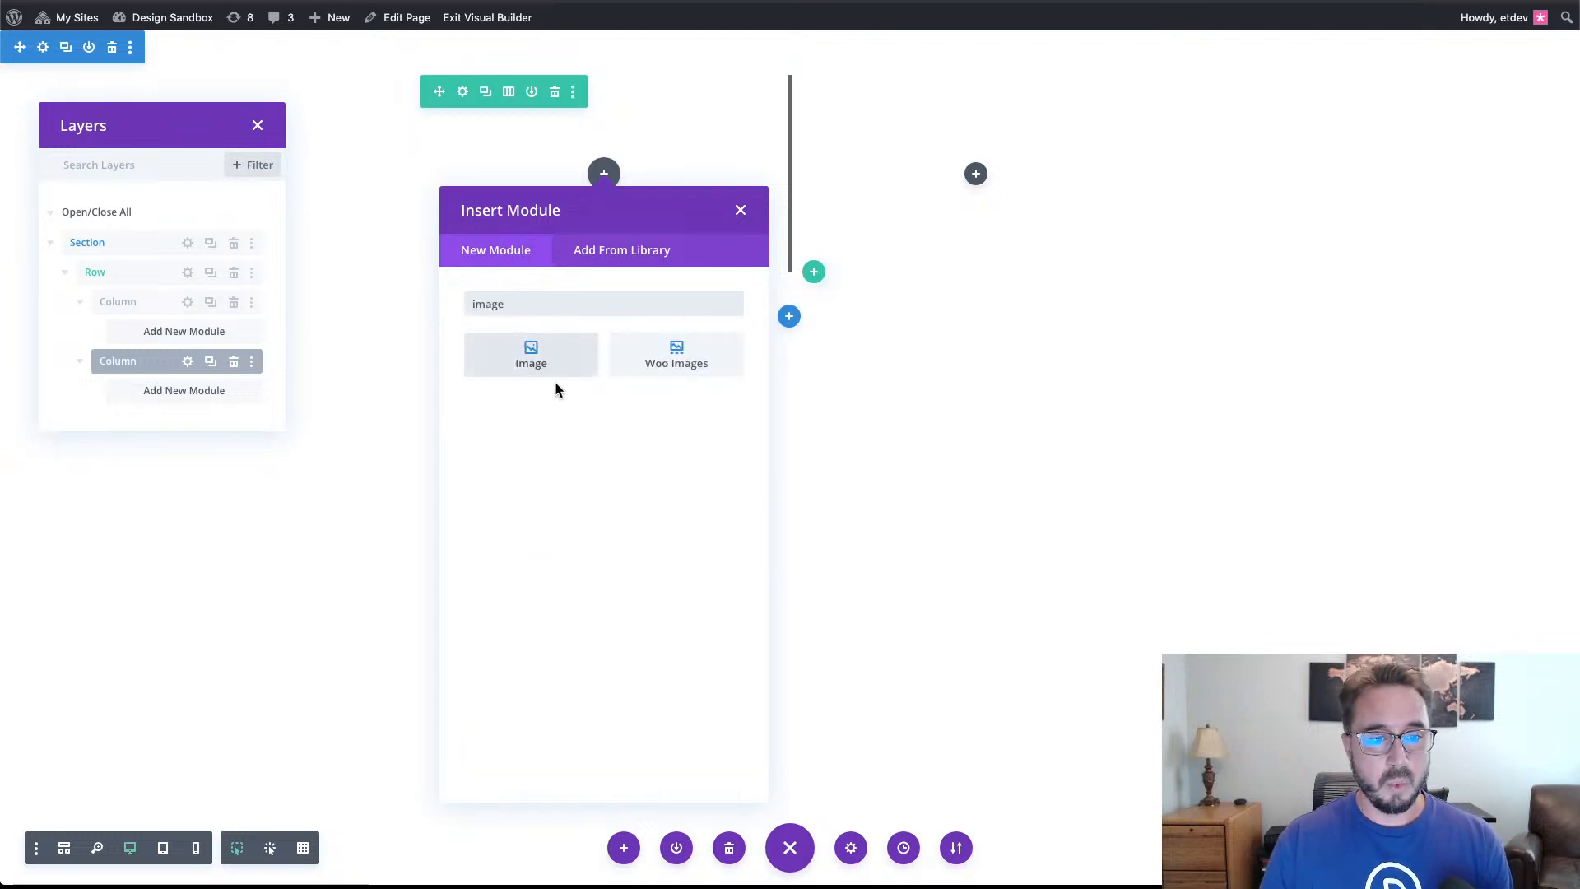
{"action": "left_click", "coordinate": [558, 366]}
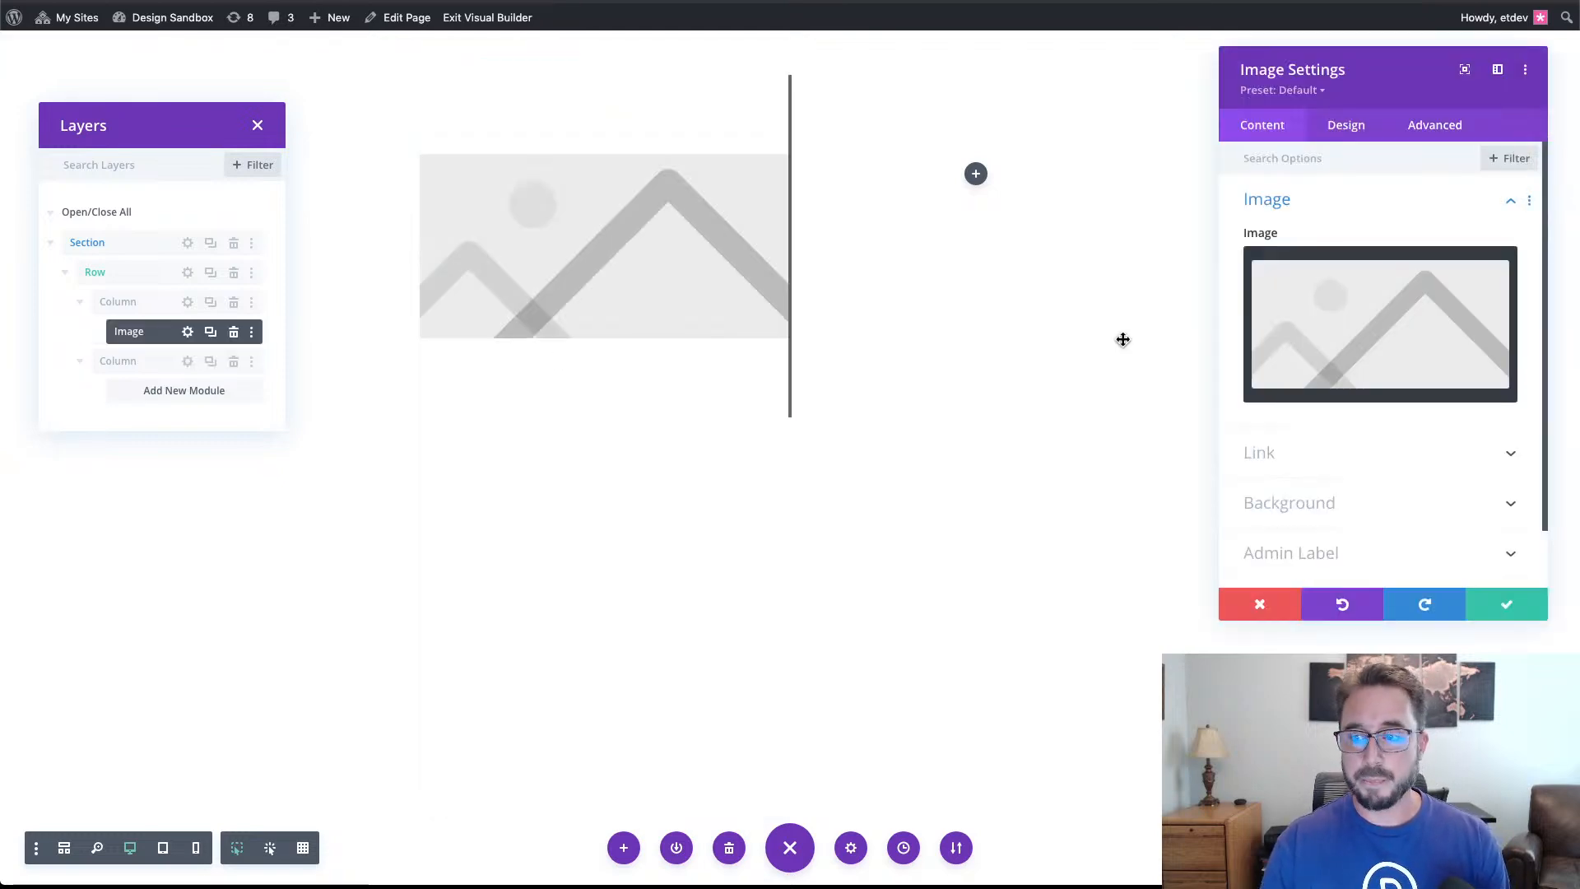
{"action": "left_click", "coordinate": [1444, 354]}
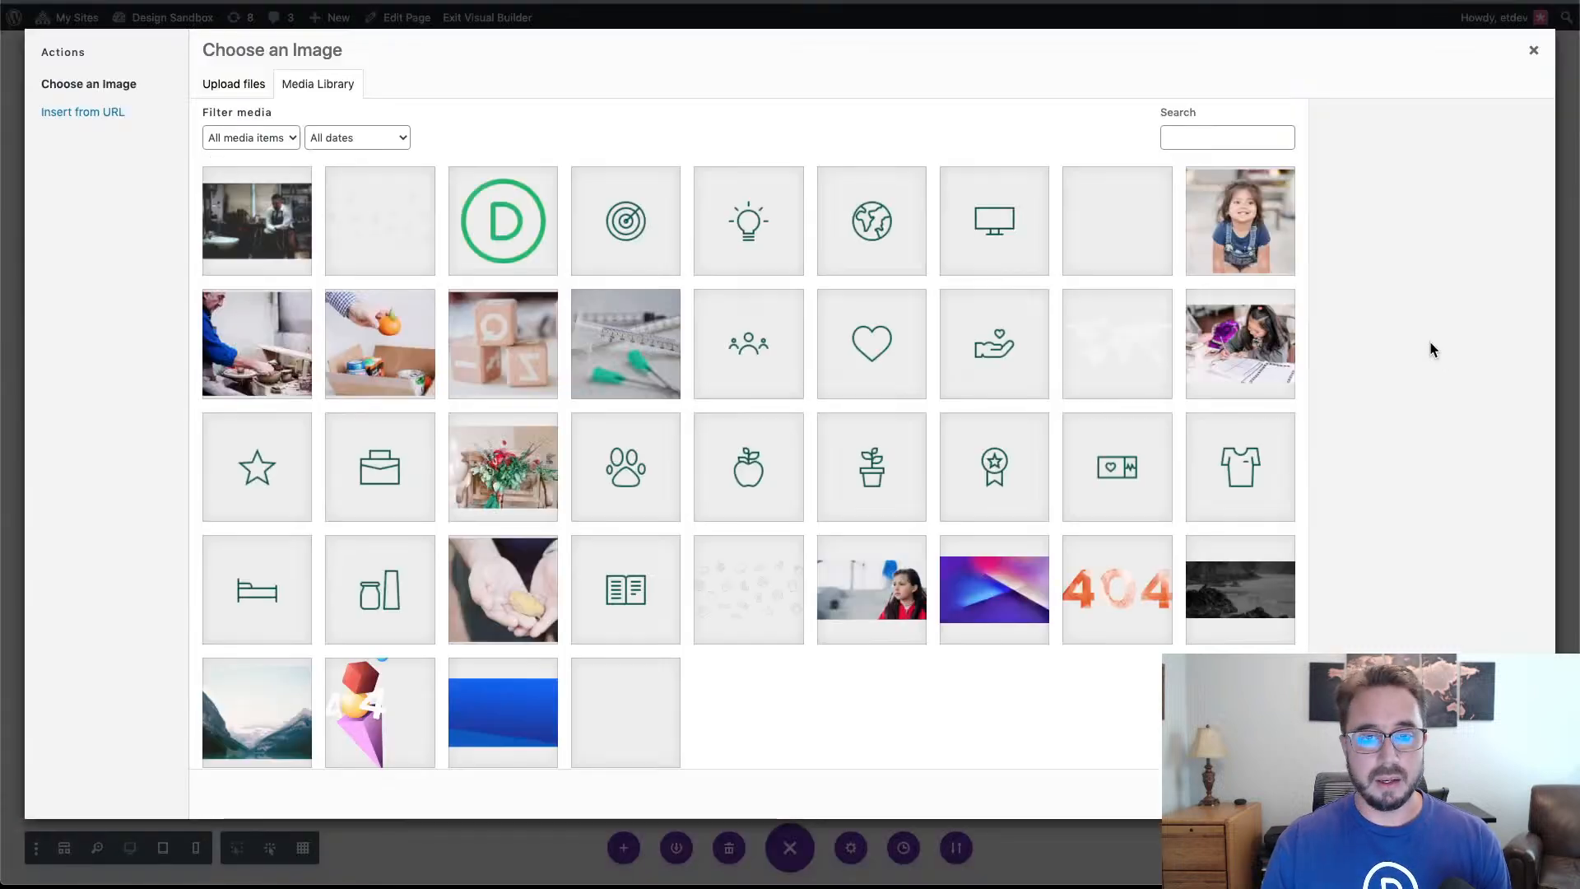
{"action": "scroll", "coordinate": [1117, 346], "scroll_direction": "down", "scroll_amount": 7}
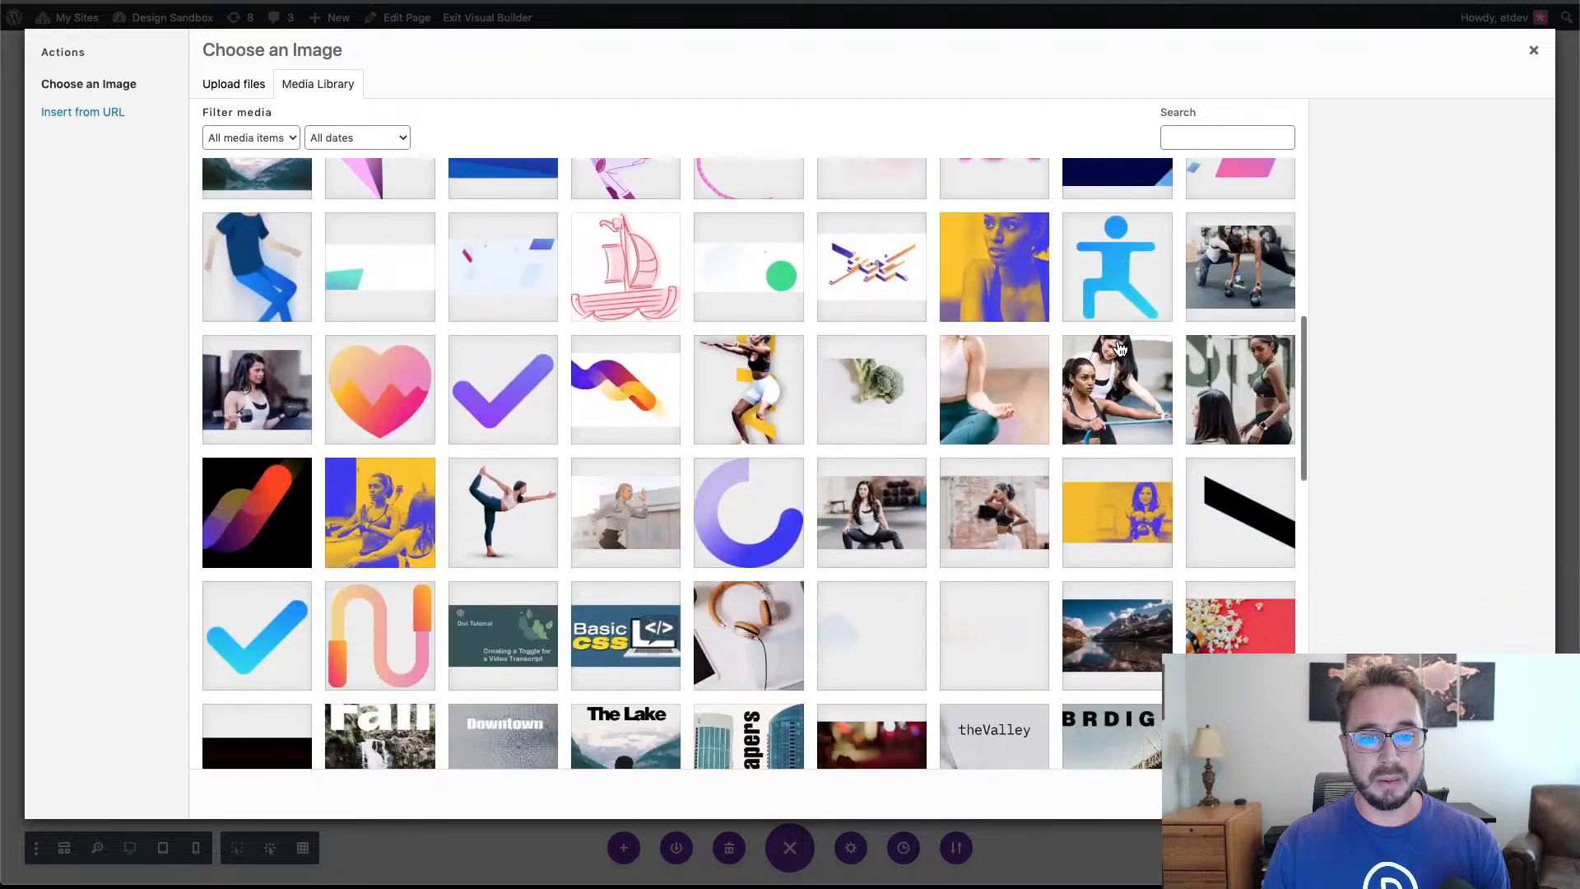
{"action": "scroll", "coordinate": [1117, 346], "scroll_direction": "down", "scroll_amount": 7}
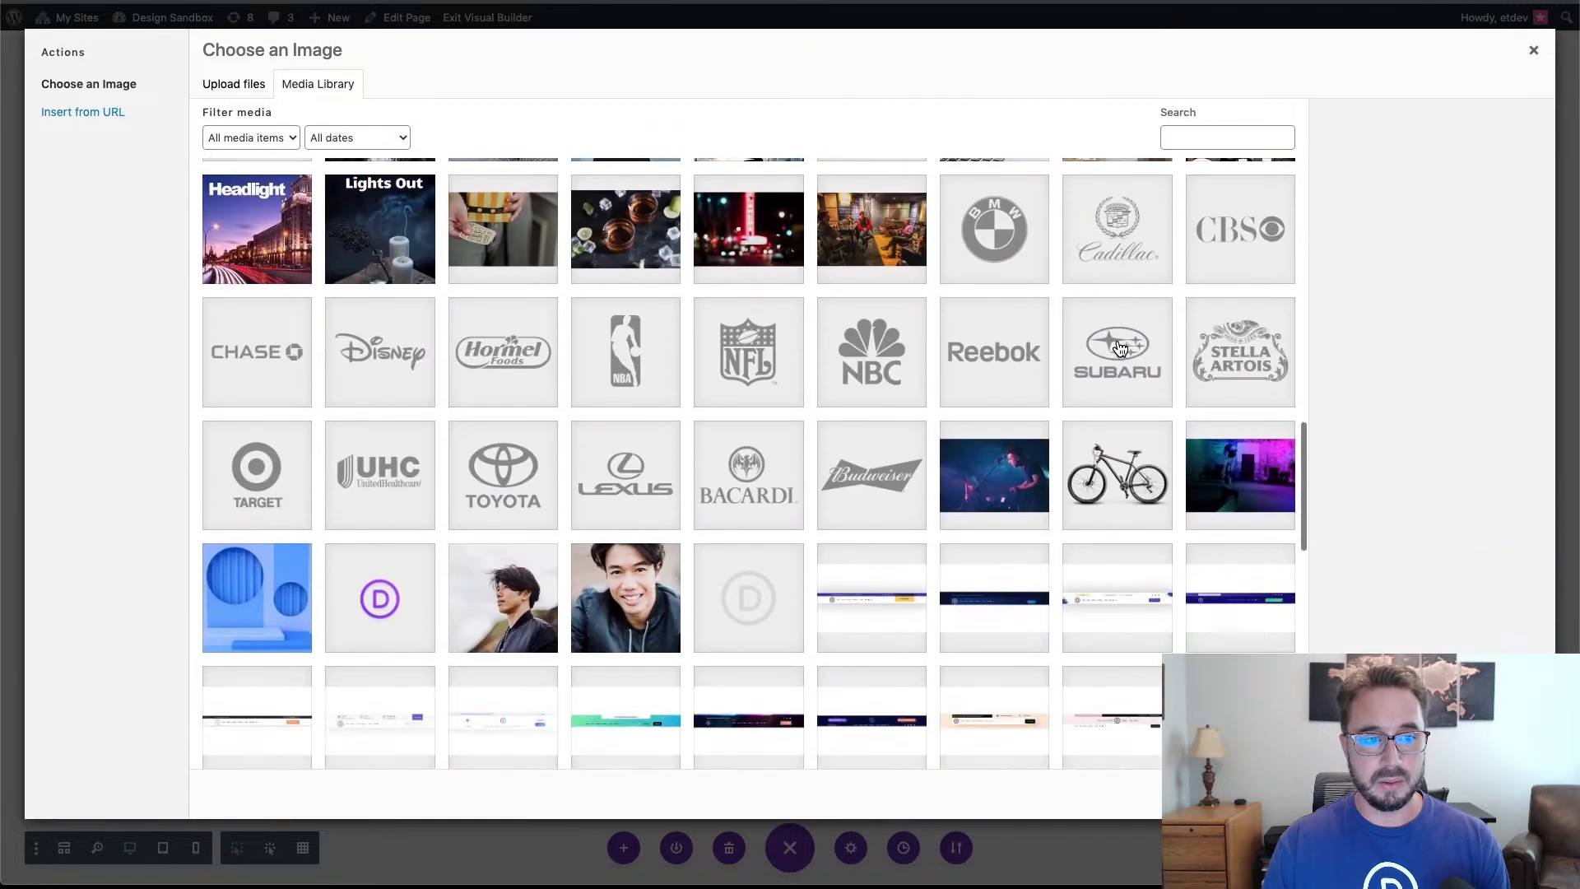
{"action": "scroll", "coordinate": [1120, 349], "scroll_direction": "up", "scroll_amount": 5}
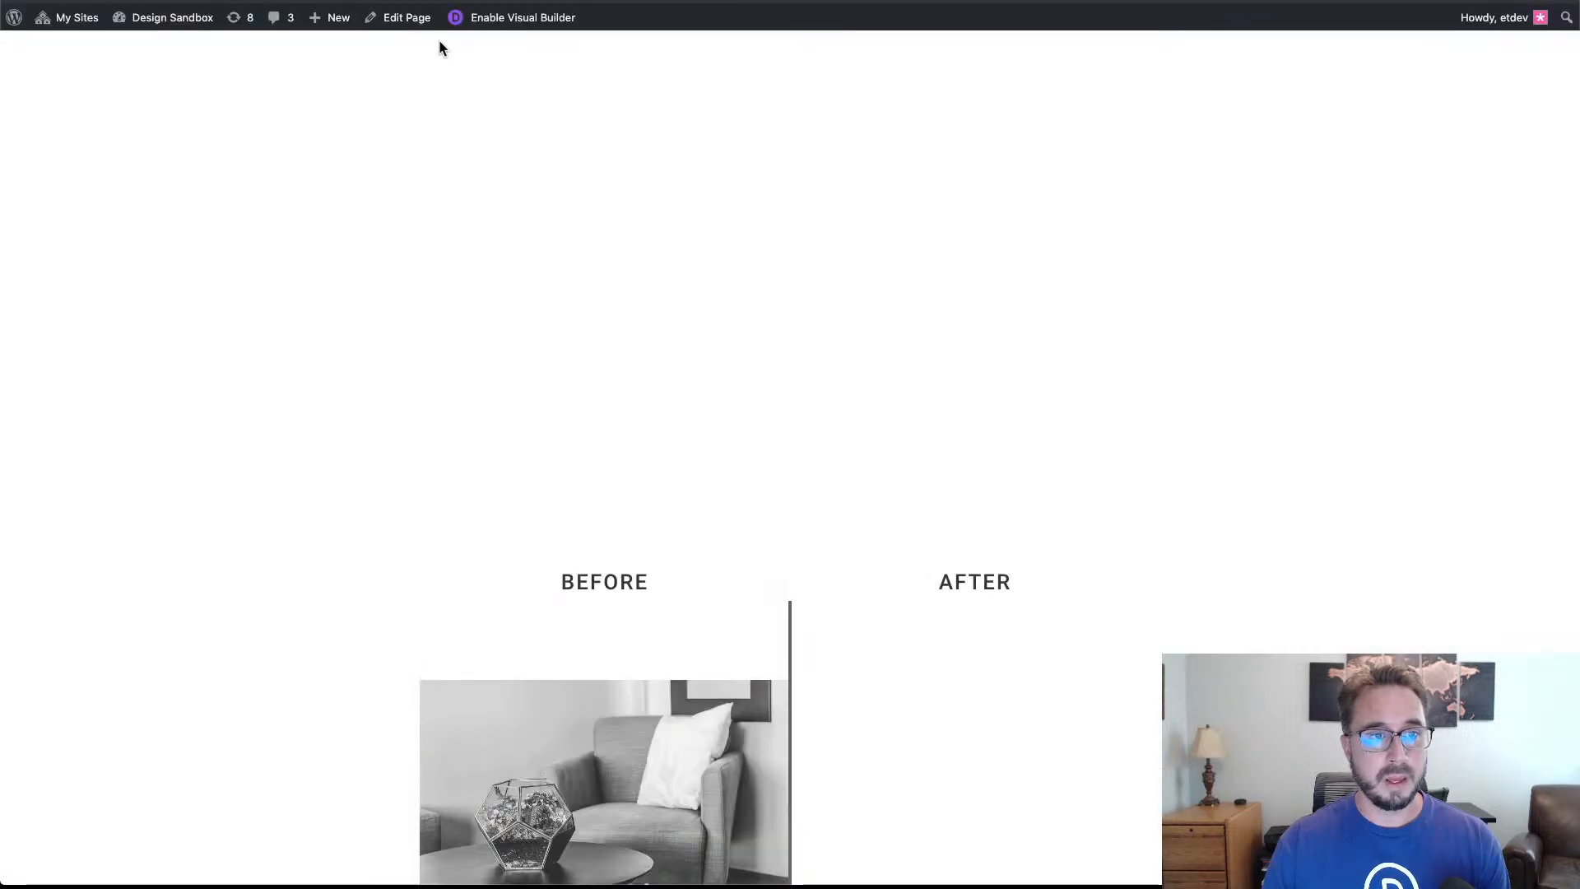
{"action": "left_click", "coordinate": [477, 31]}
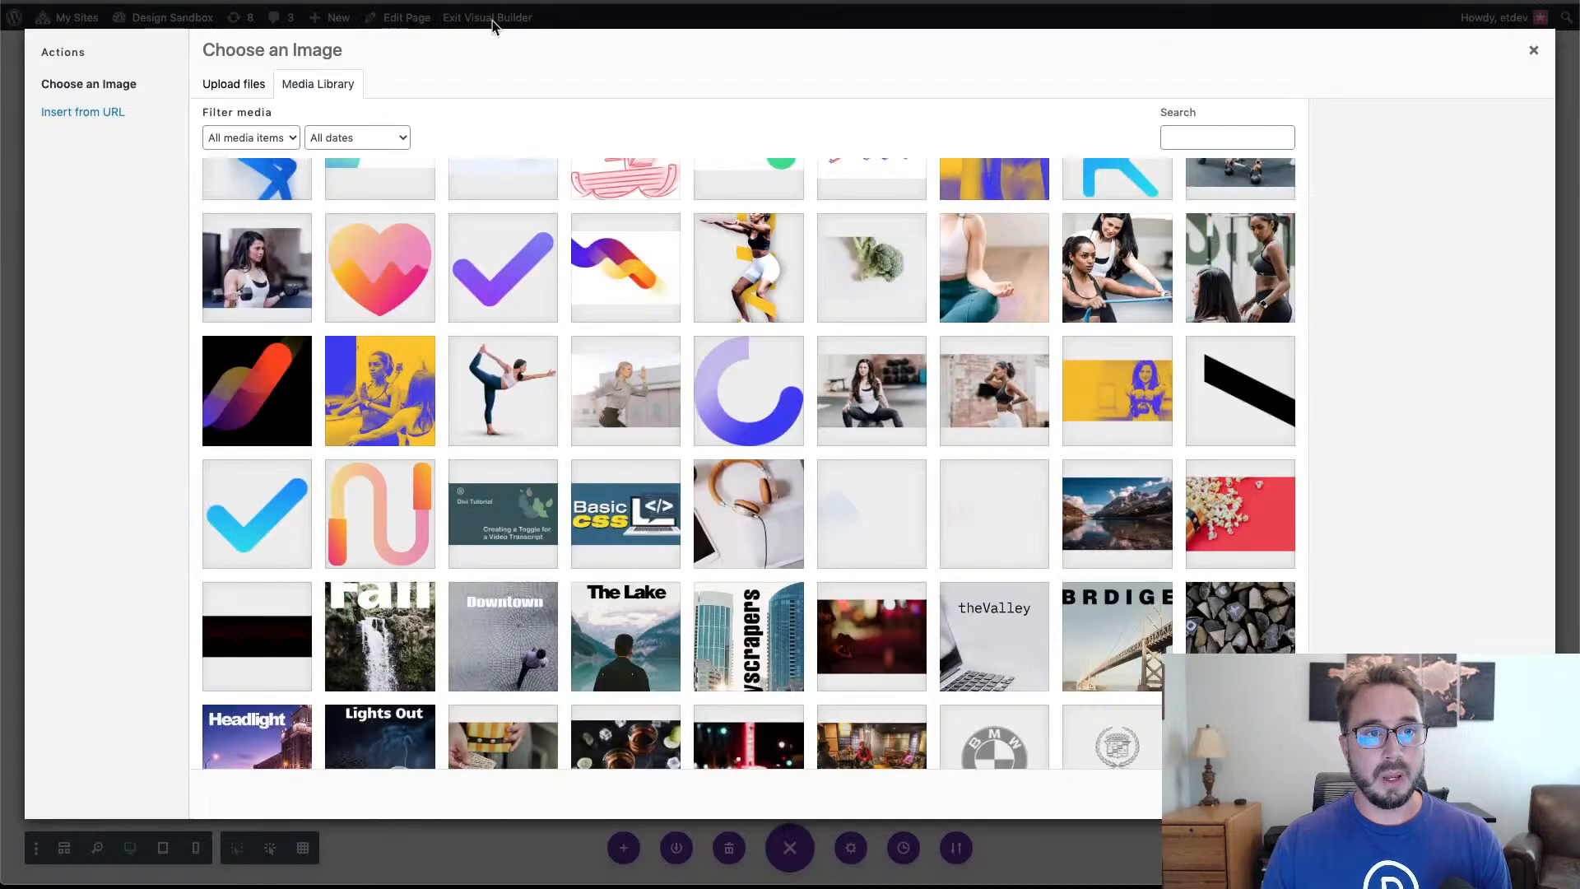
{"action": "scroll", "coordinate": [1081, 569], "scroll_direction": "down", "scroll_amount": 10}
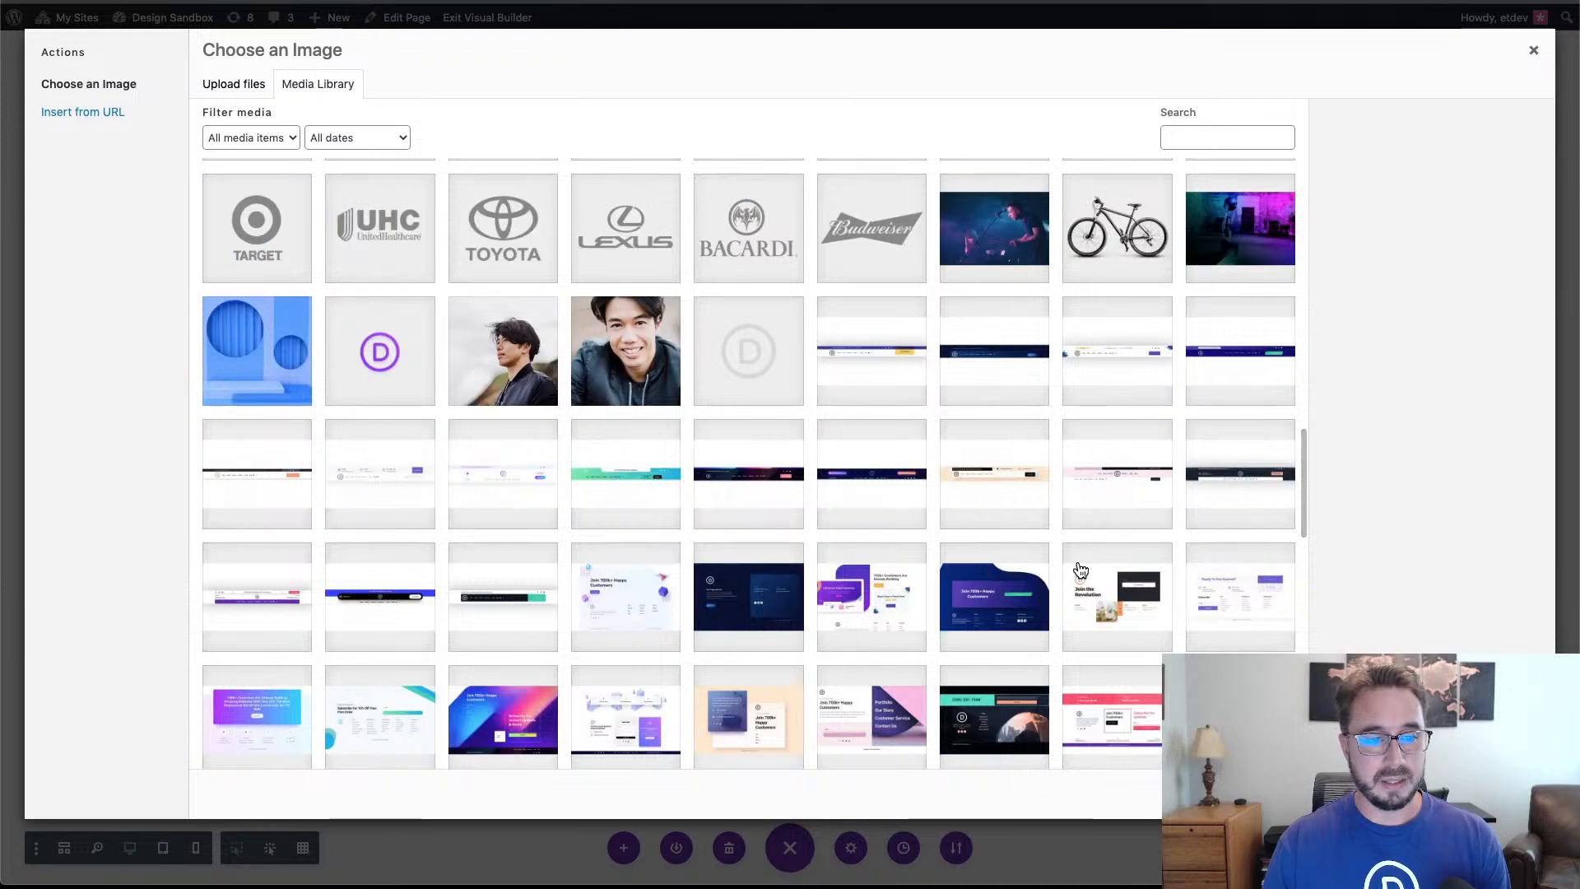
{"action": "scroll", "coordinate": [1080, 570], "scroll_direction": "up", "scroll_amount": 14}
{"action": "scroll", "coordinate": [1081, 570], "scroll_direction": "up", "scroll_amount": 4}
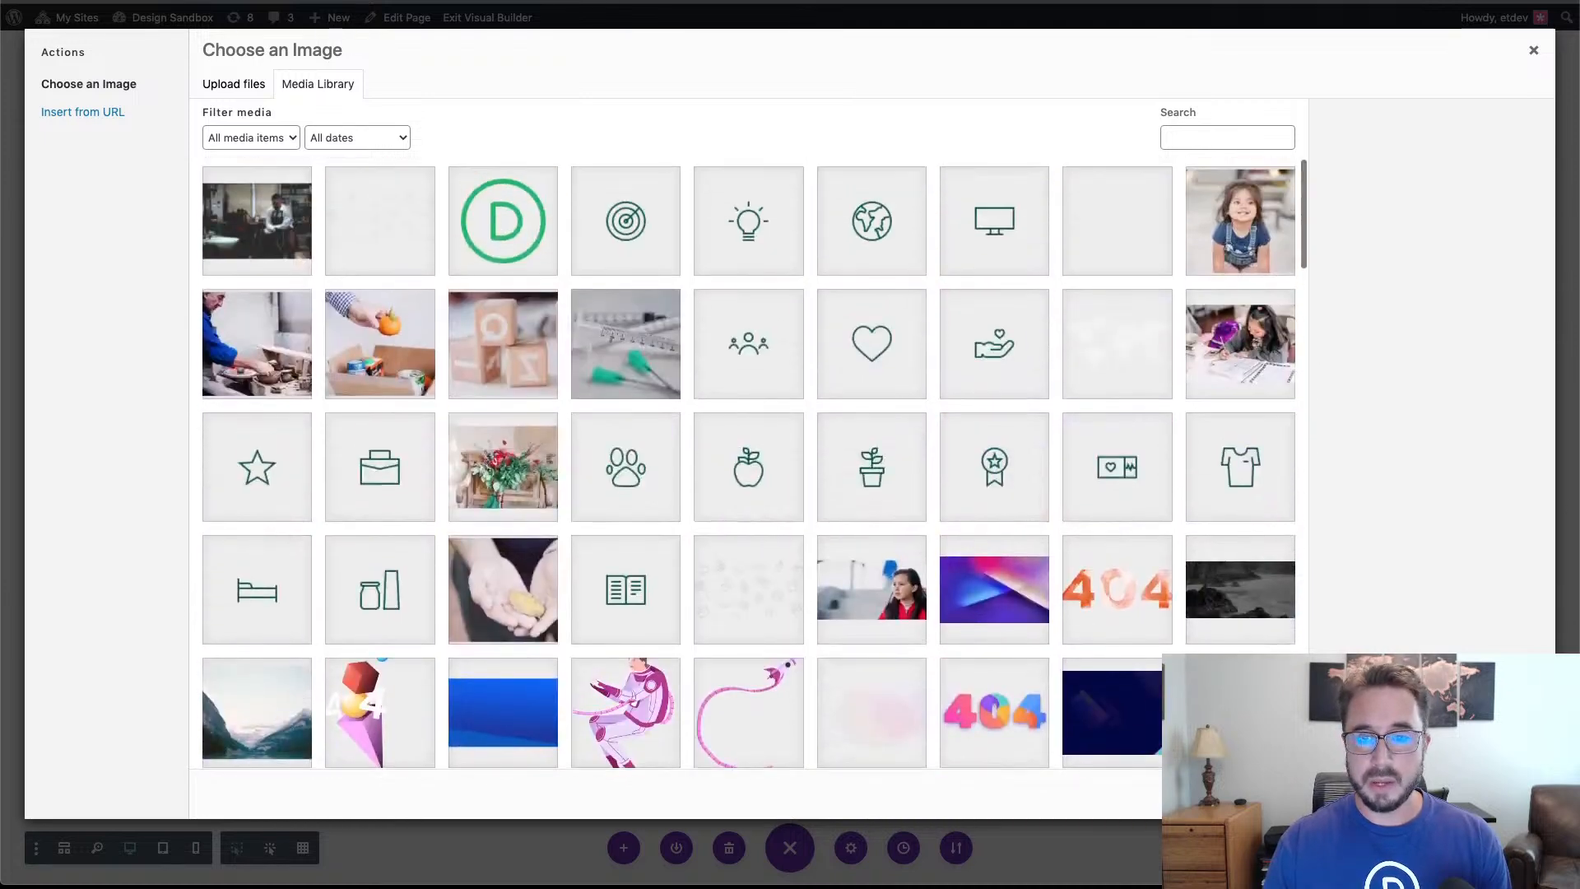
{"action": "left_click", "coordinate": [1534, 51]}
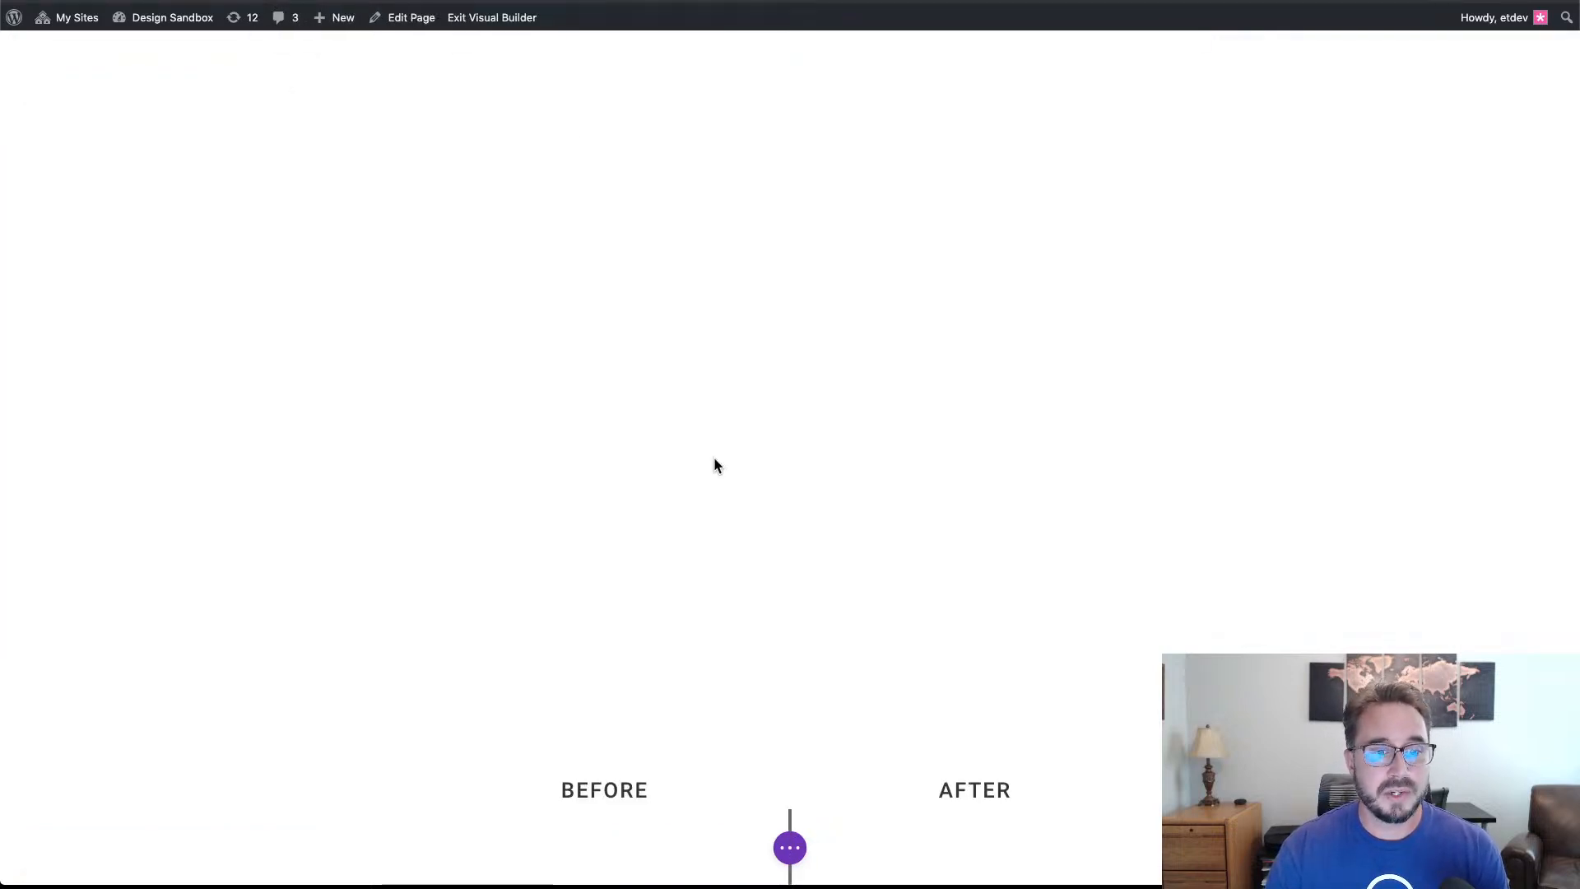
Copy the image from the Before column's Image module in the finished example page.
{"action": "scroll", "coordinate": [710, 512], "scroll_direction": "down", "scroll_amount": 10}
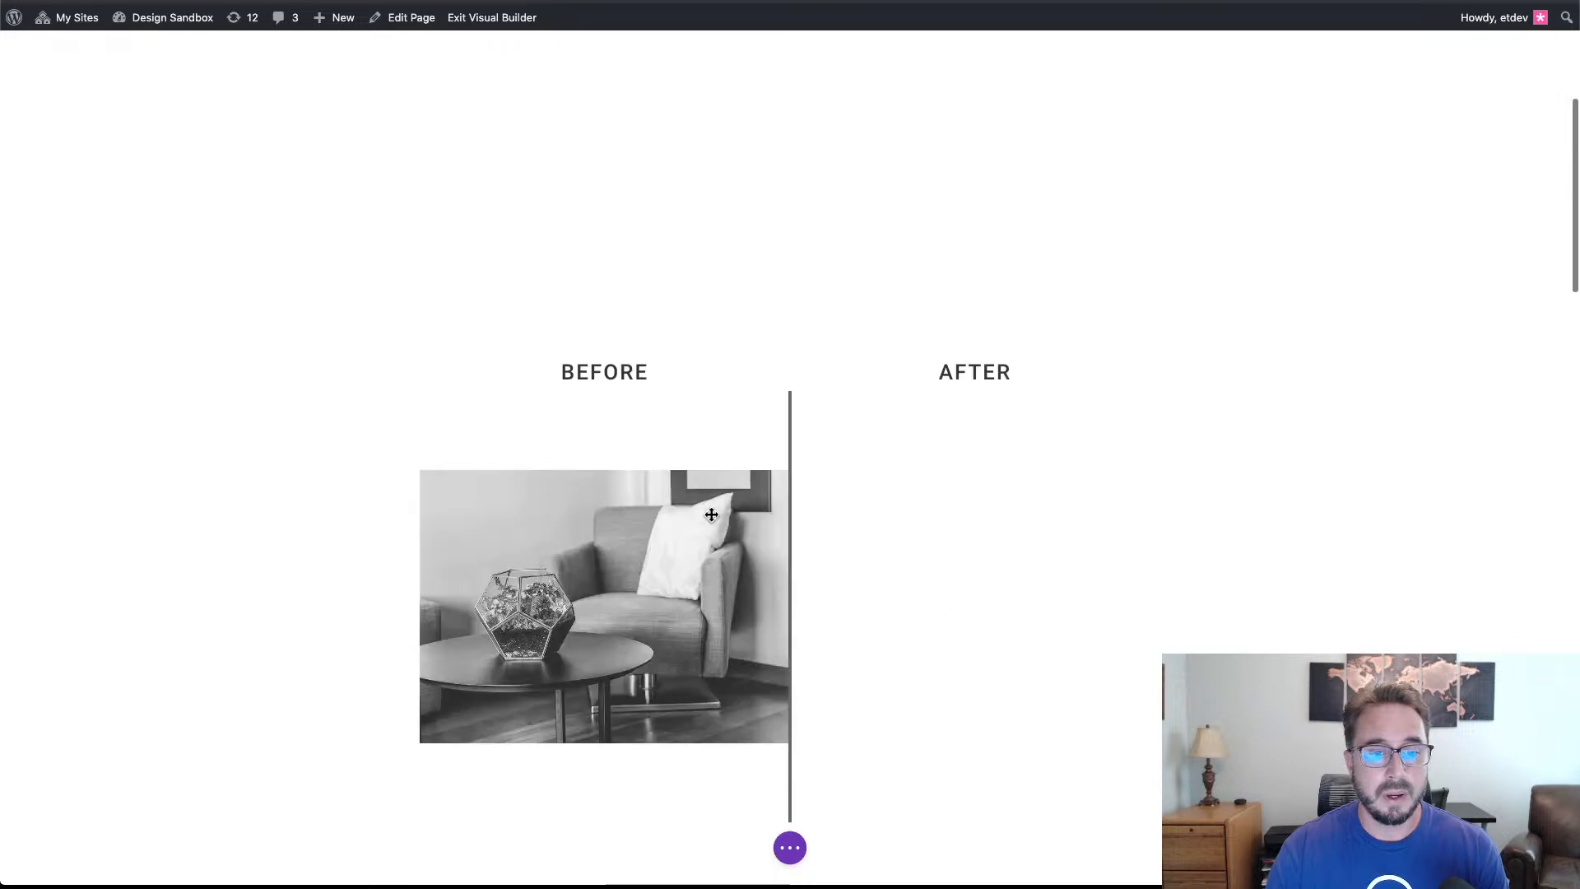
{"action": "scroll", "coordinate": [702, 516], "scroll_direction": "up", "scroll_amount": 2}
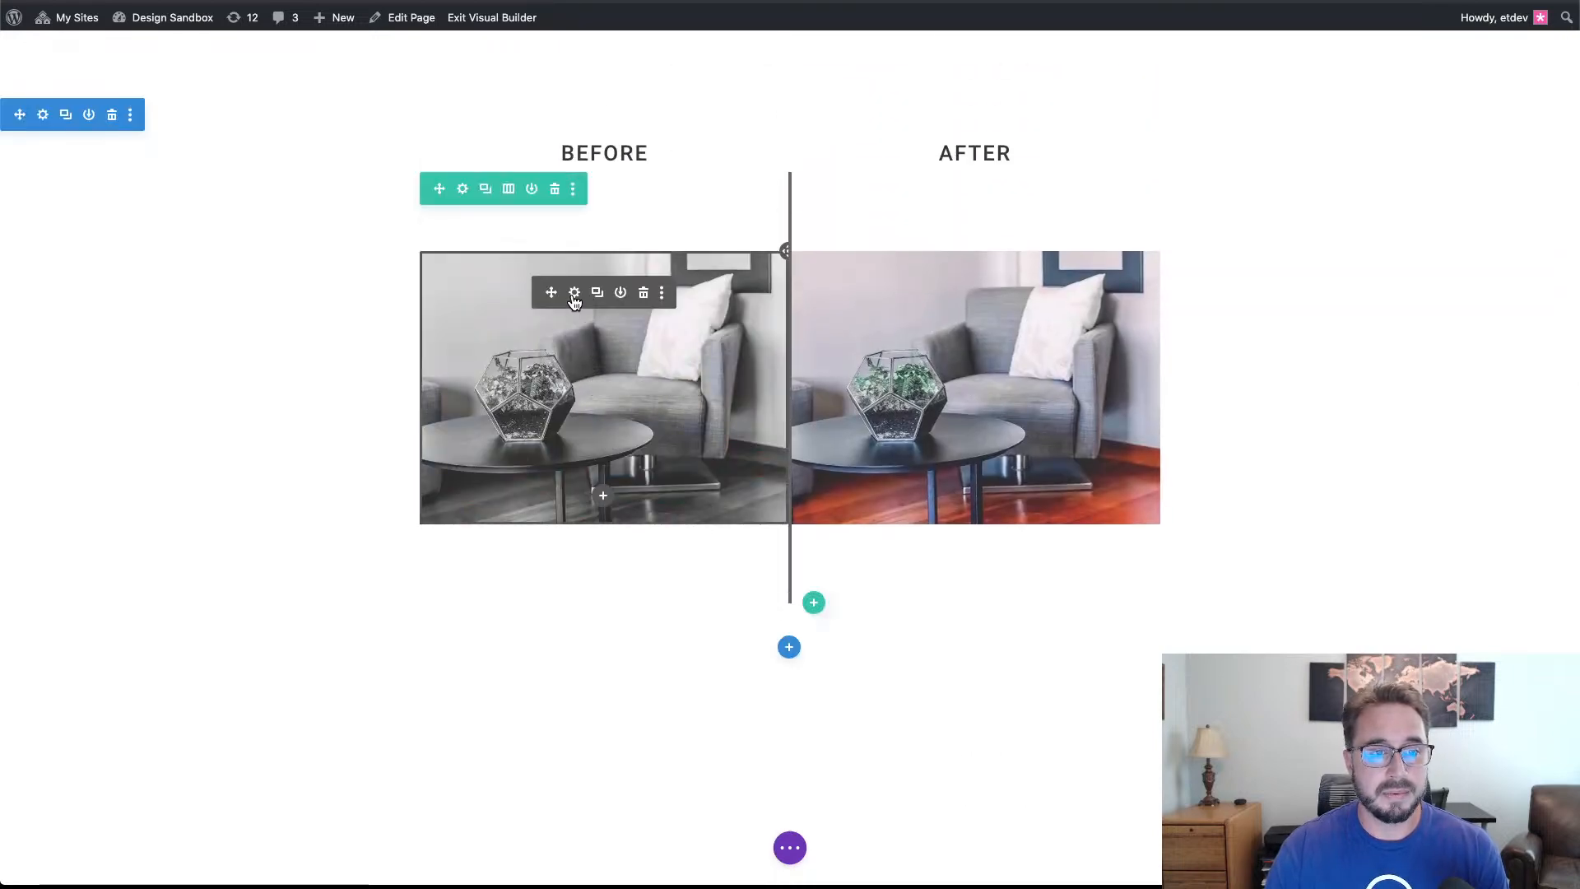
{"action": "left_click", "coordinate": [574, 294]}
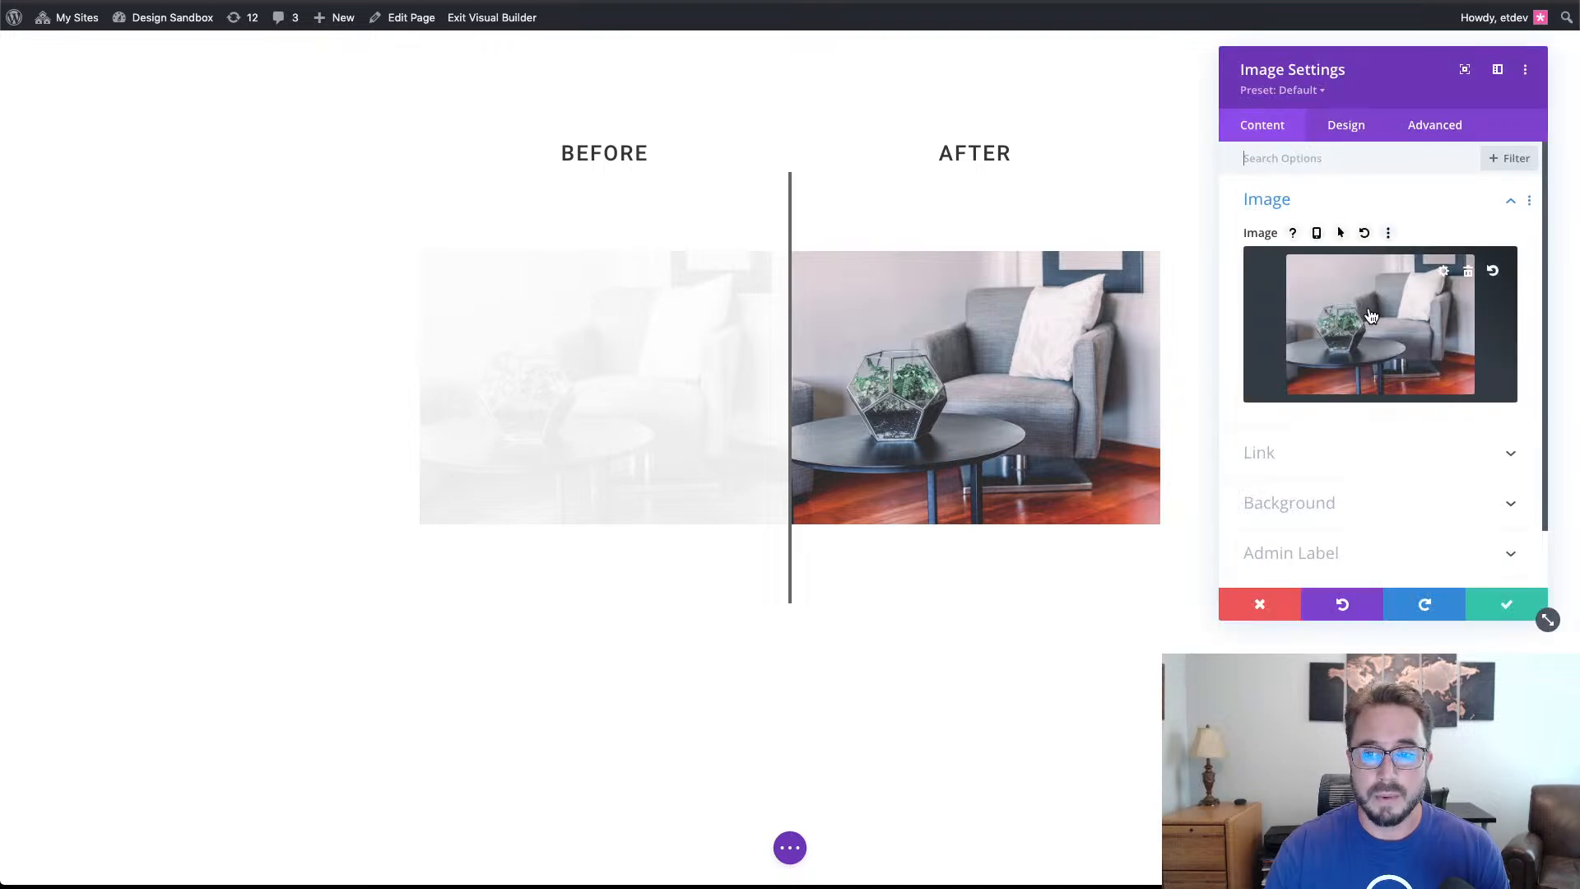
{"action": "right_click", "coordinate": [1301, 318]}
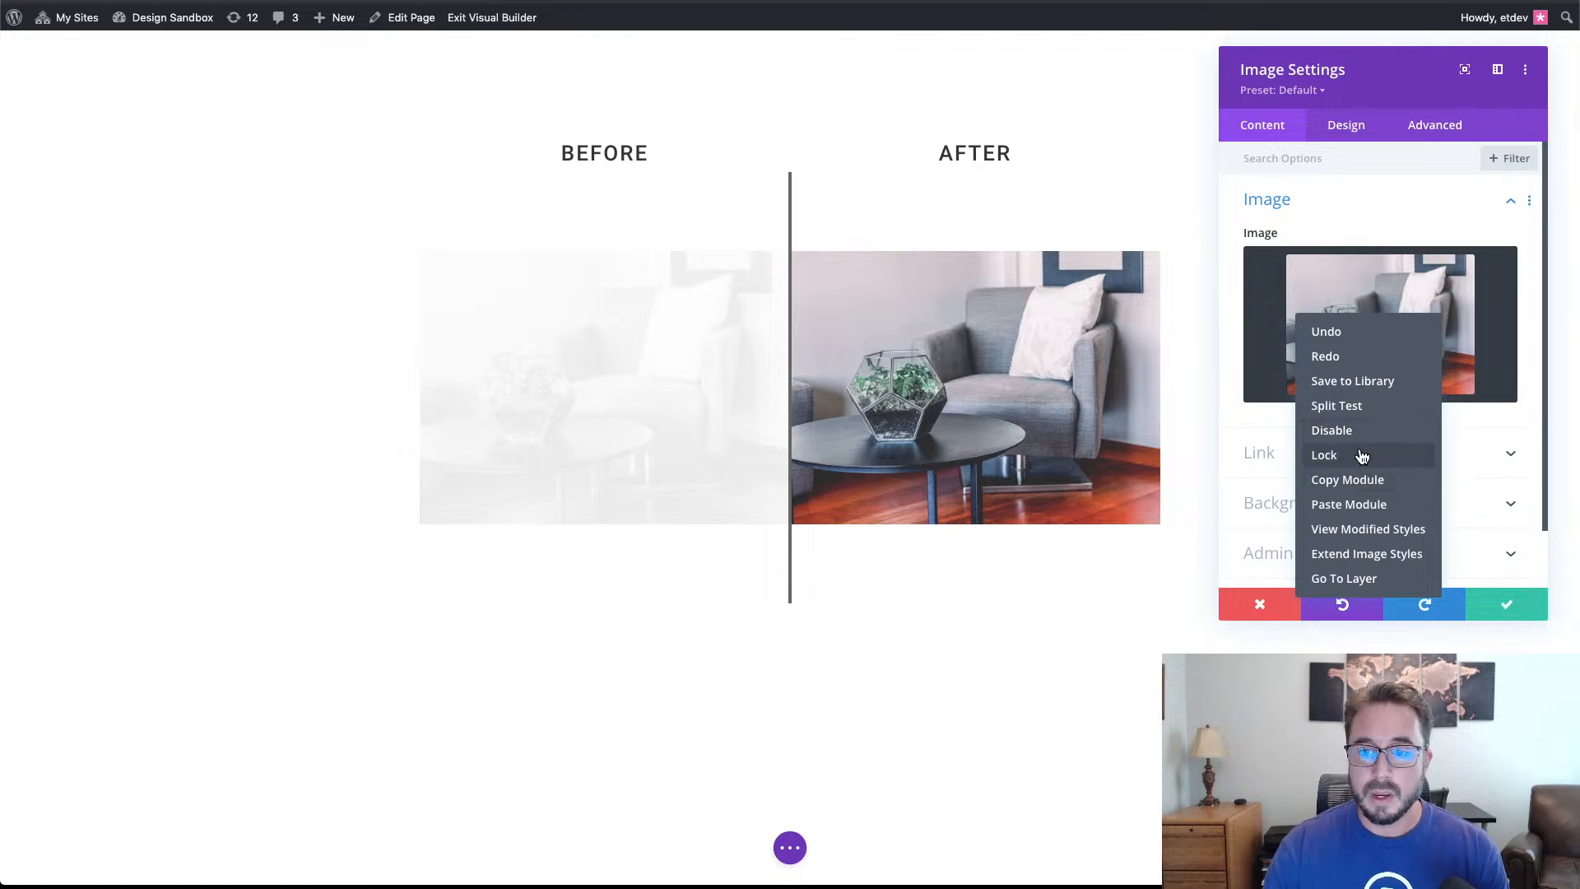
{"action": "right_click", "coordinate": [1367, 290]}
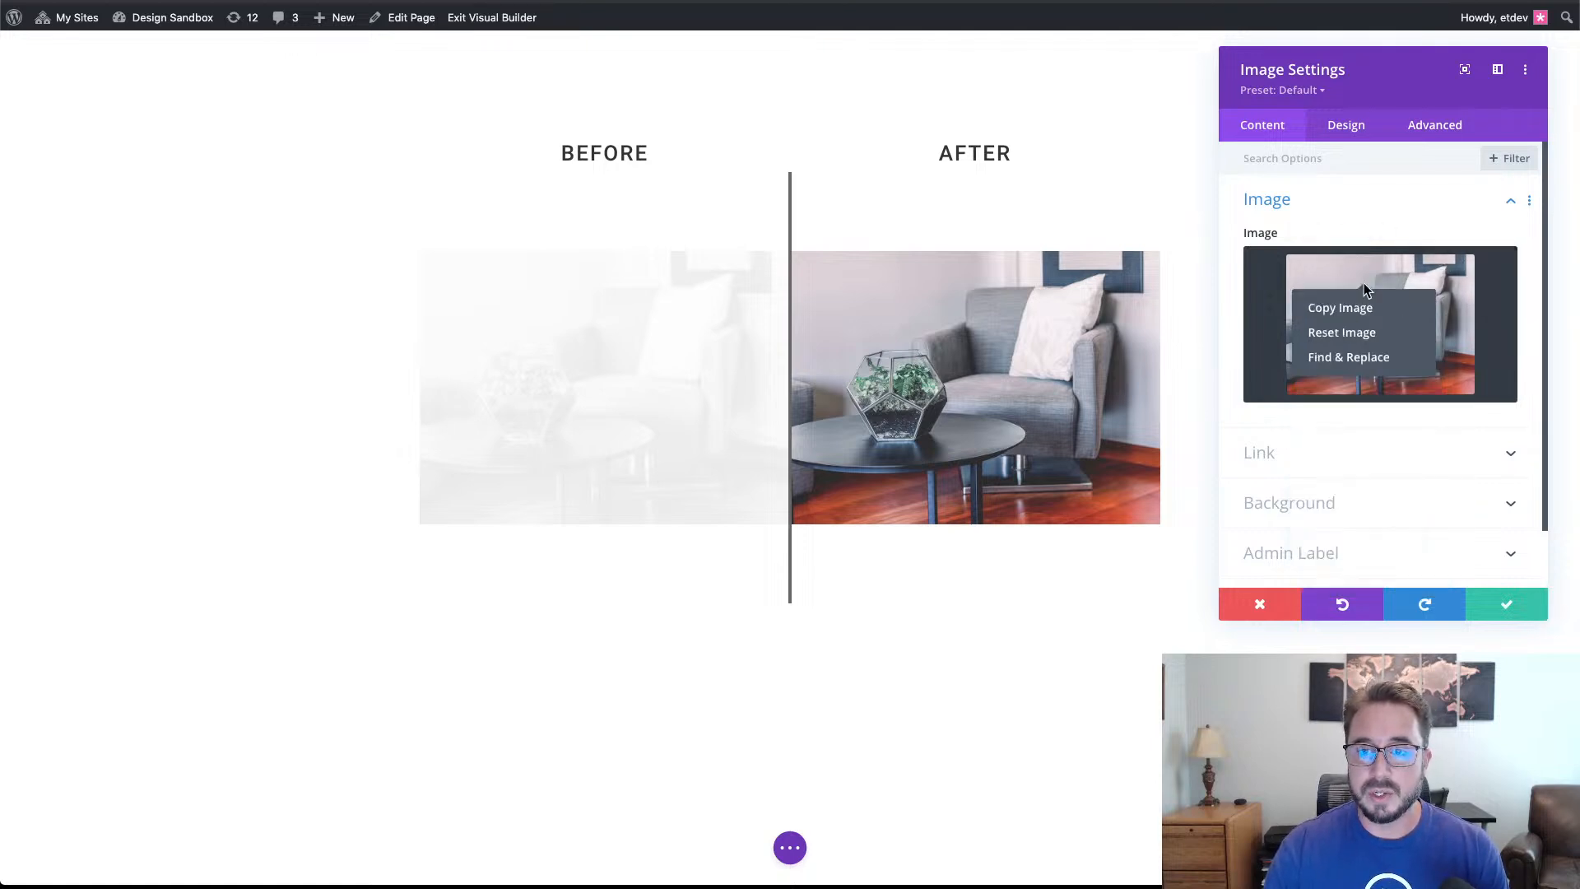
{"action": "left_click", "coordinate": [1355, 316]}
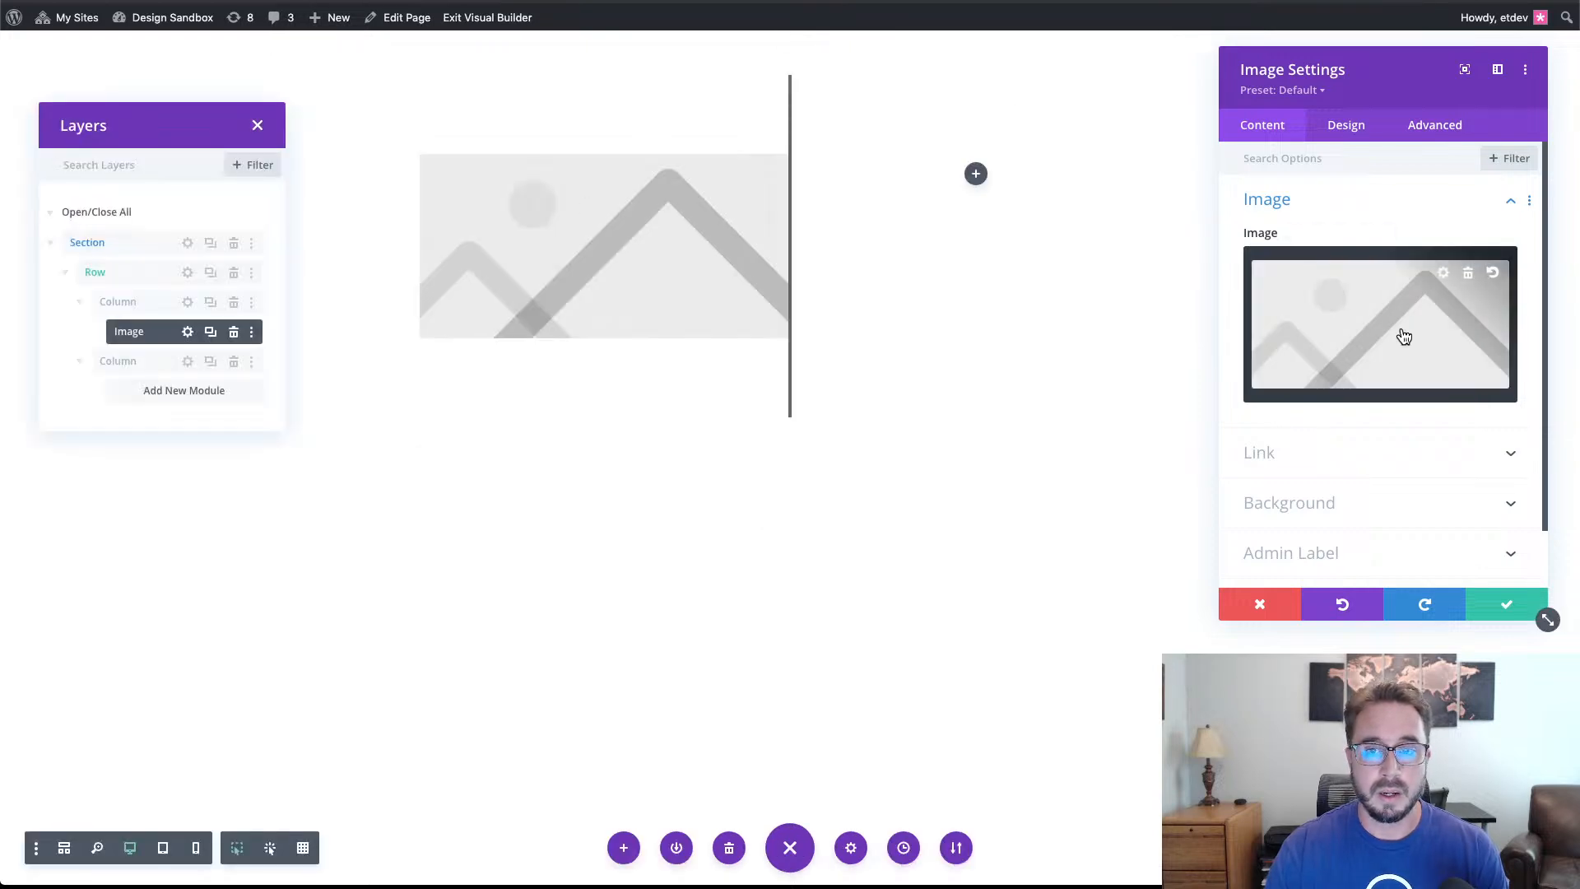
Paste the copied armchair image into the first column's new Image module and save the module.
{"action": "right_click", "coordinate": [1384, 333]}
{"action": "right_click", "coordinate": [1354, 334]}
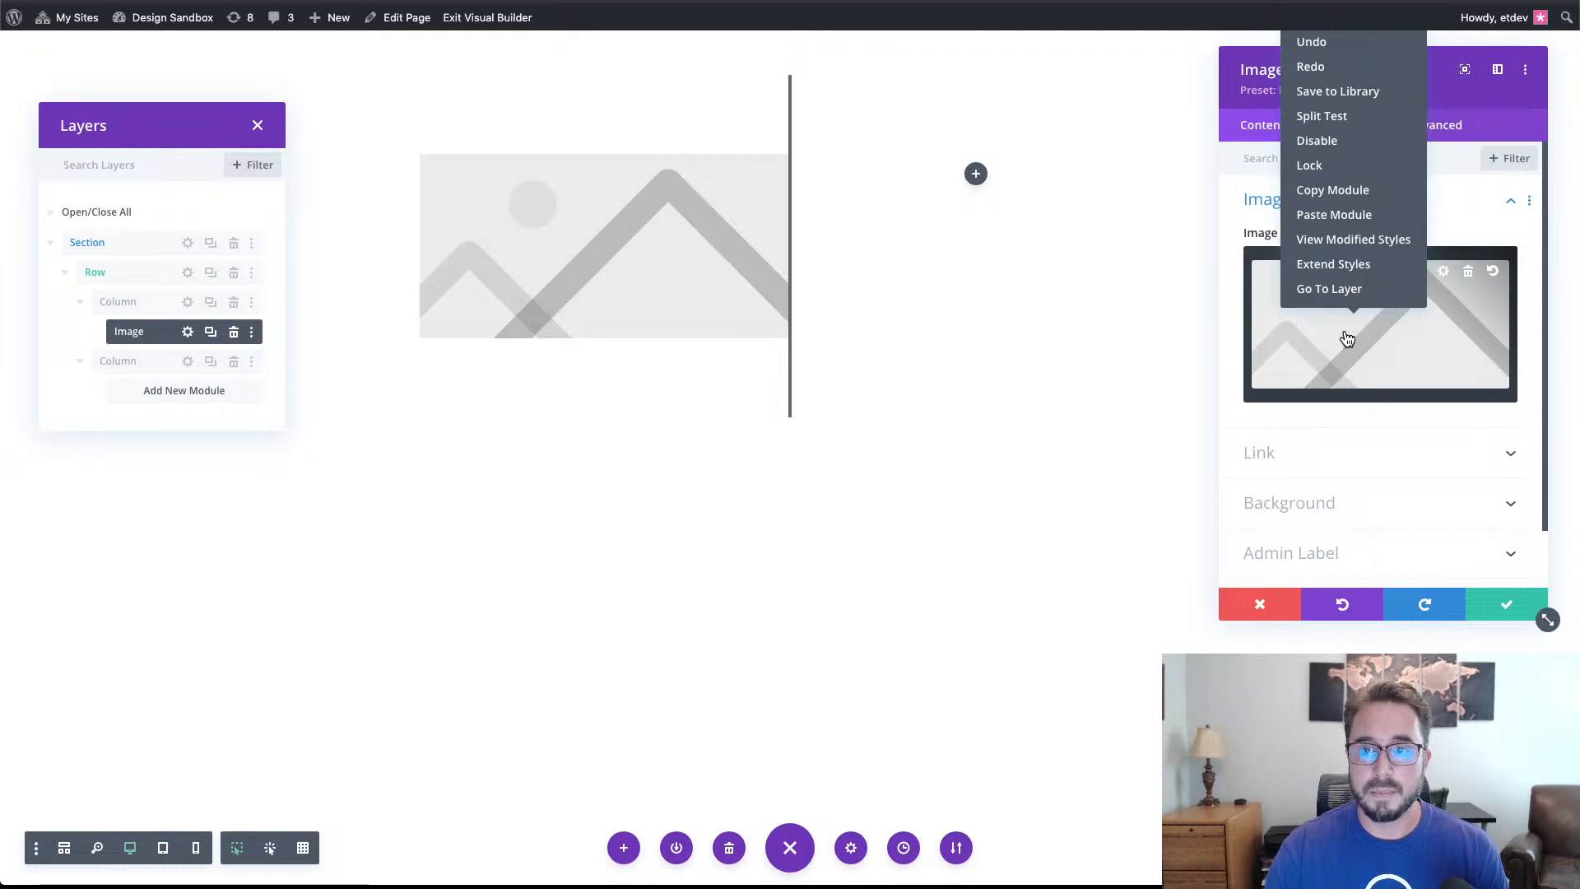
{"action": "left_click", "coordinate": [1347, 350]}
{"action": "right_click", "coordinate": [1360, 347]}
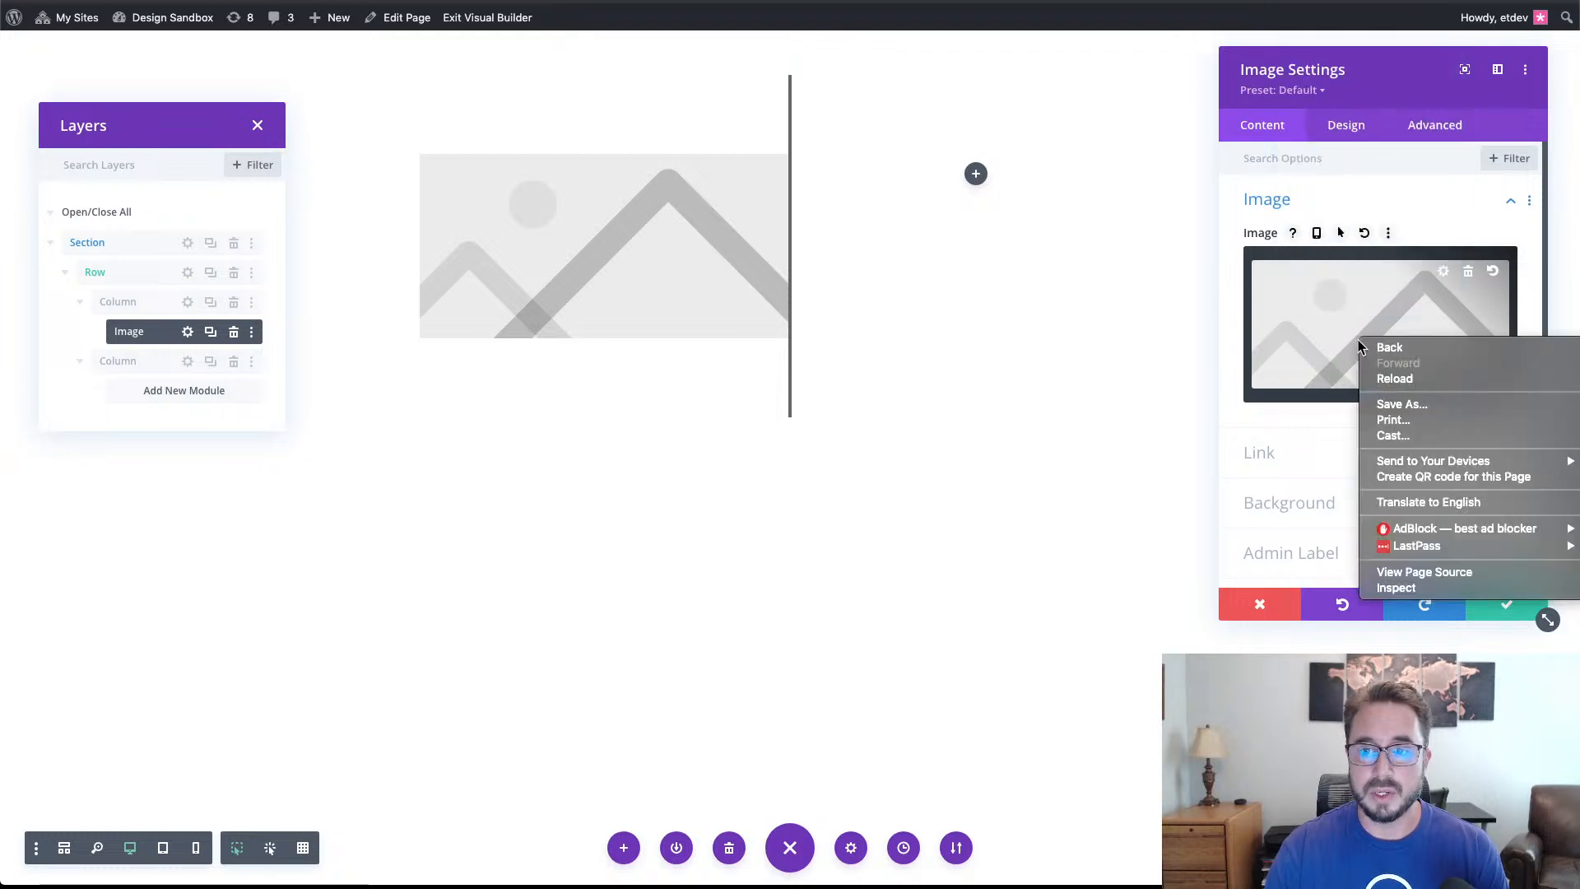
{"action": "right_click", "coordinate": [1341, 310]}
{"action": "left_click", "coordinate": [1534, 53]}
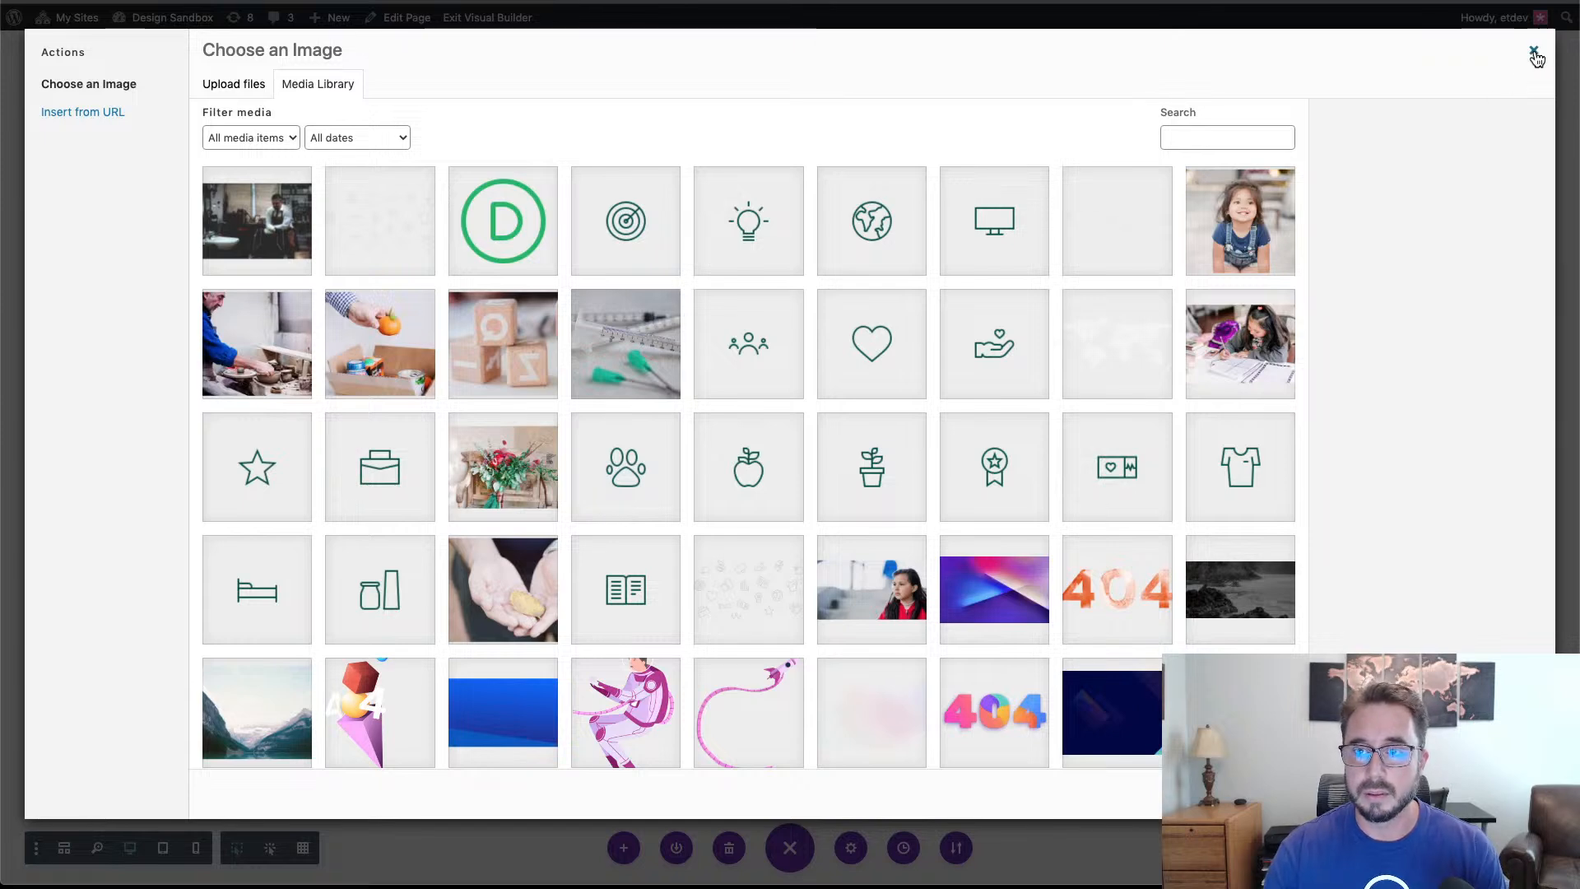
{"action": "left_click", "coordinate": [1534, 54]}
{"action": "right_click", "coordinate": [1317, 334]}
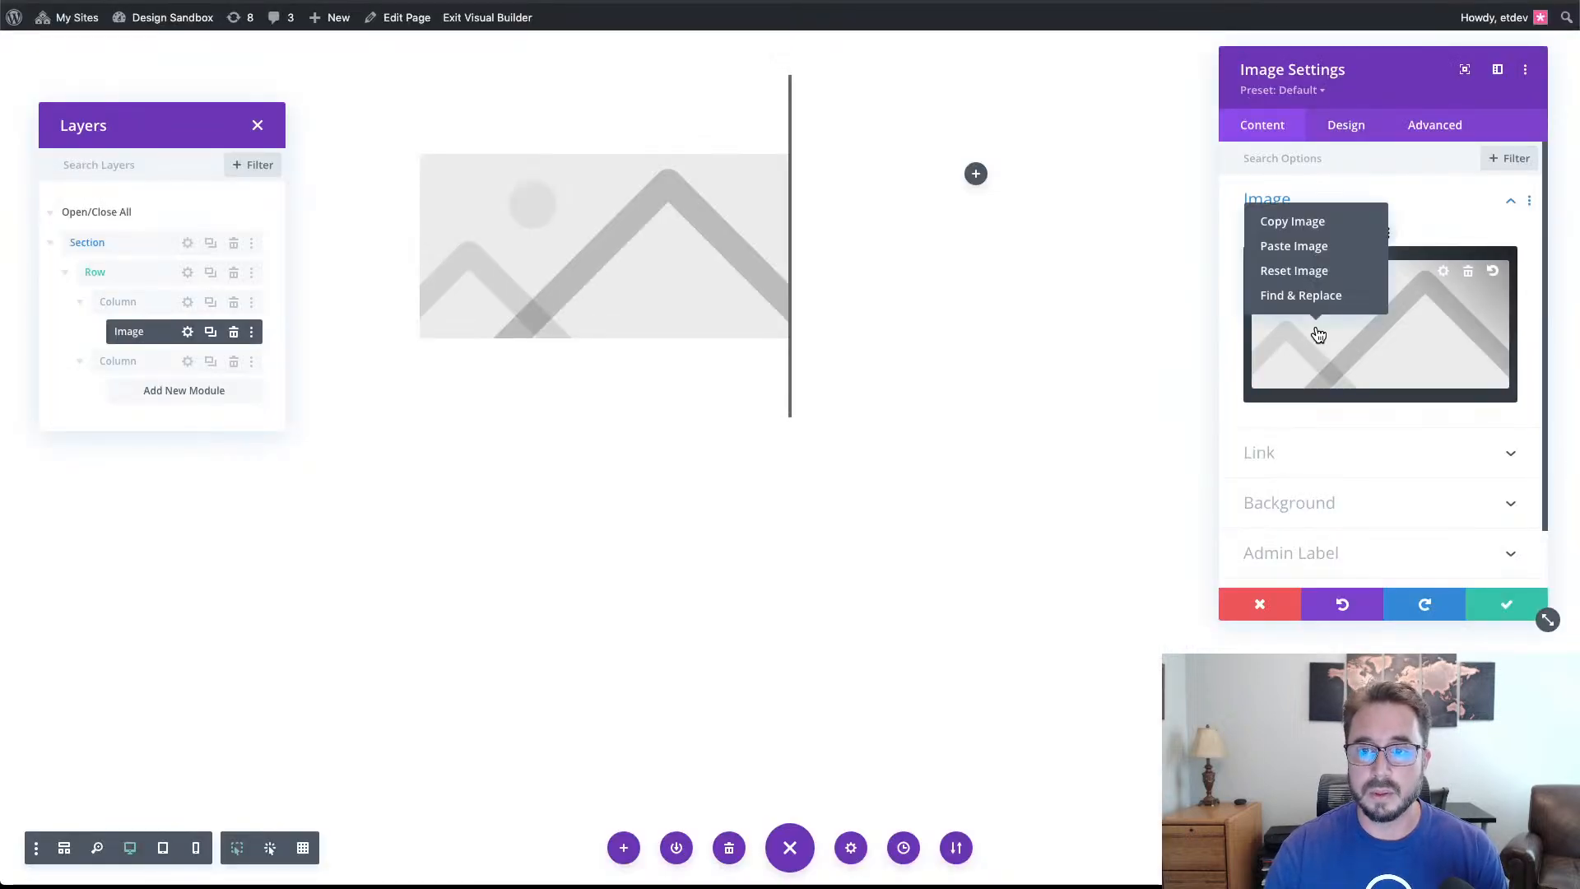
{"action": "left_click", "coordinate": [1315, 255]}
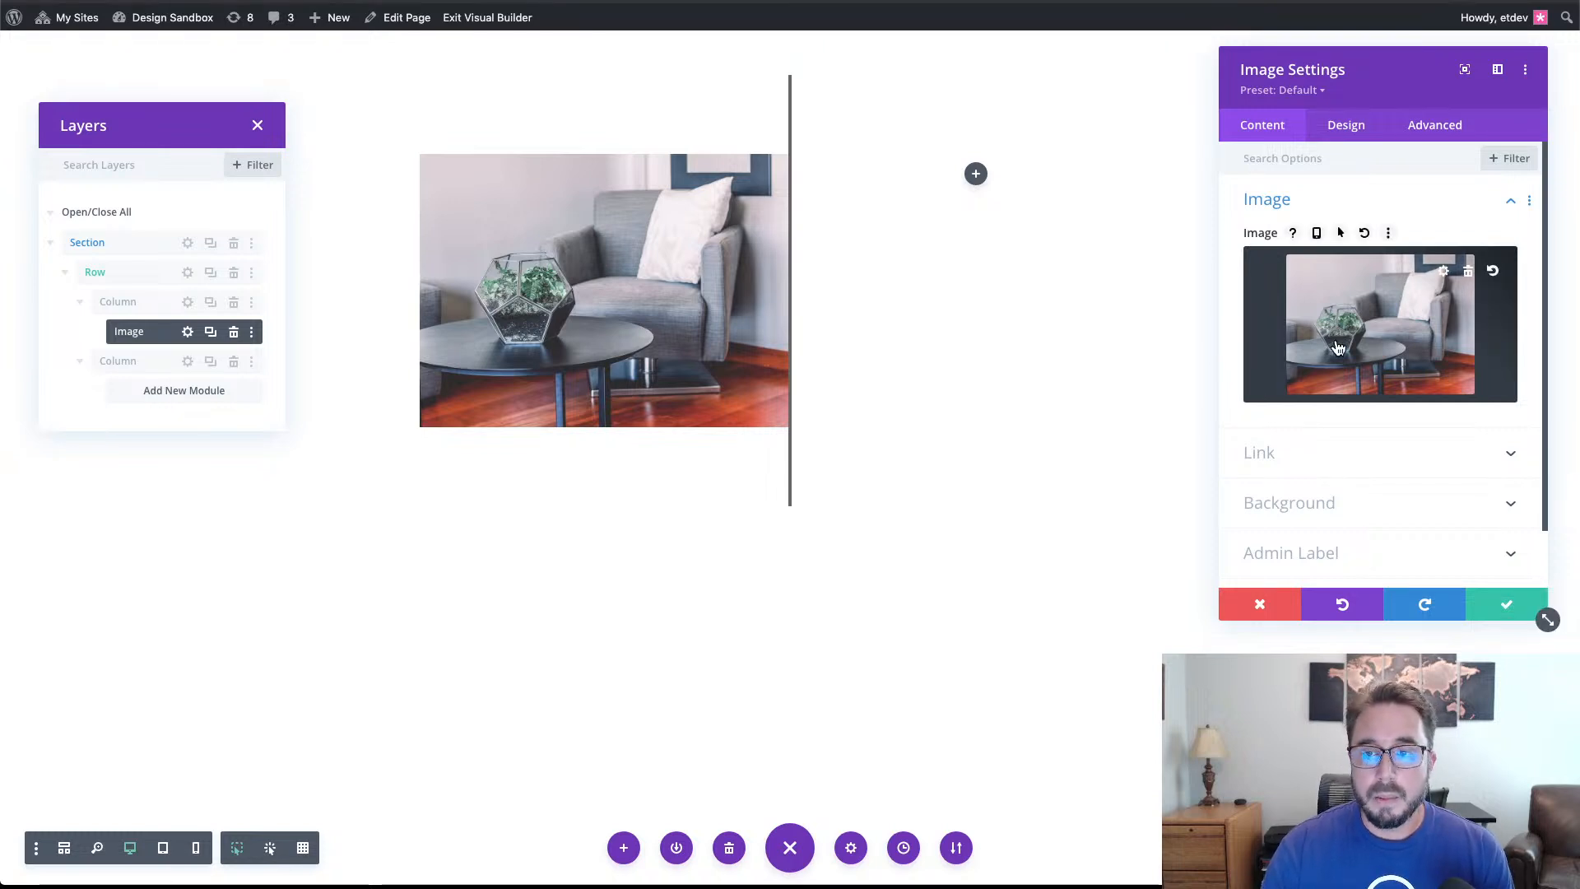
{"action": "left_click", "coordinate": [1531, 614]}
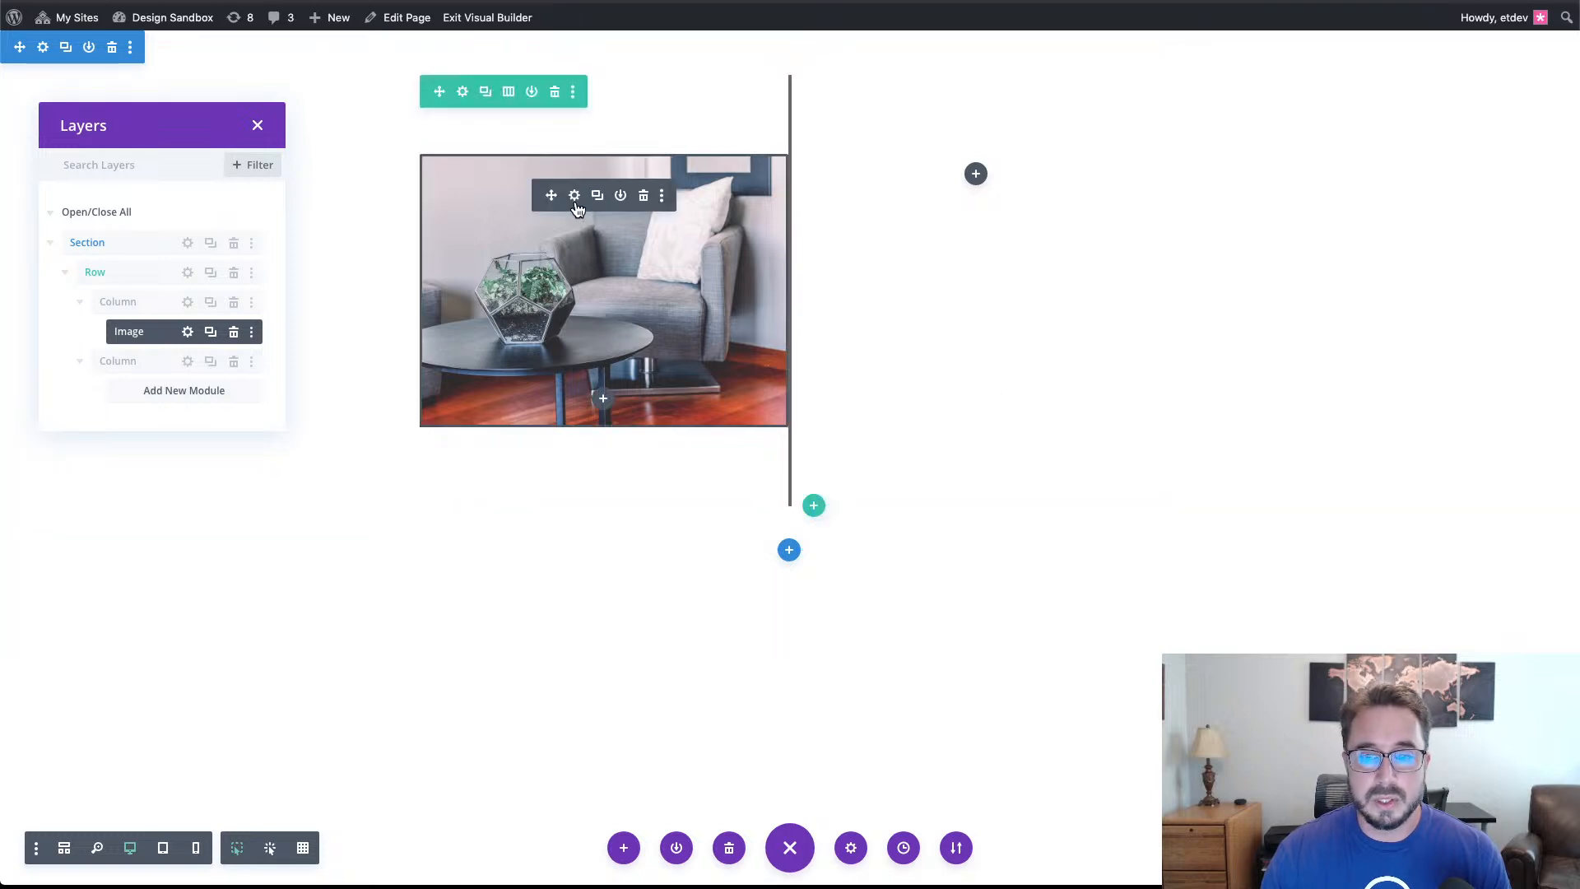
Reopen the first column's image settings and set the image width to 100%.
{"action": "left_click", "coordinate": [574, 196]}
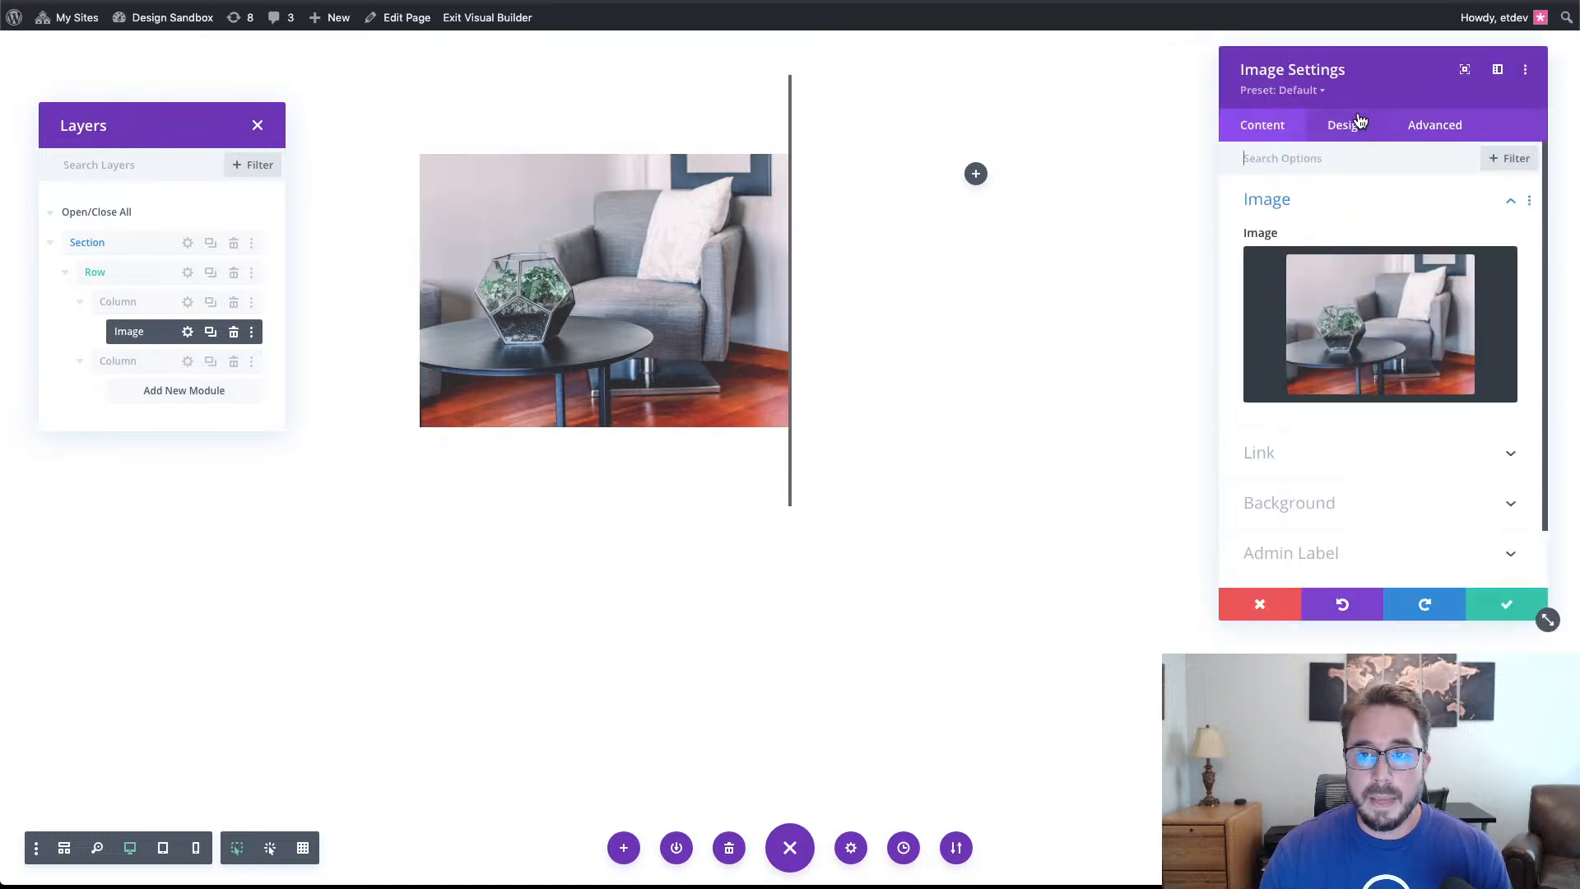
{"action": "left_click_drag", "start_coordinate": [1378, 82], "coordinate": [1033, 86]}
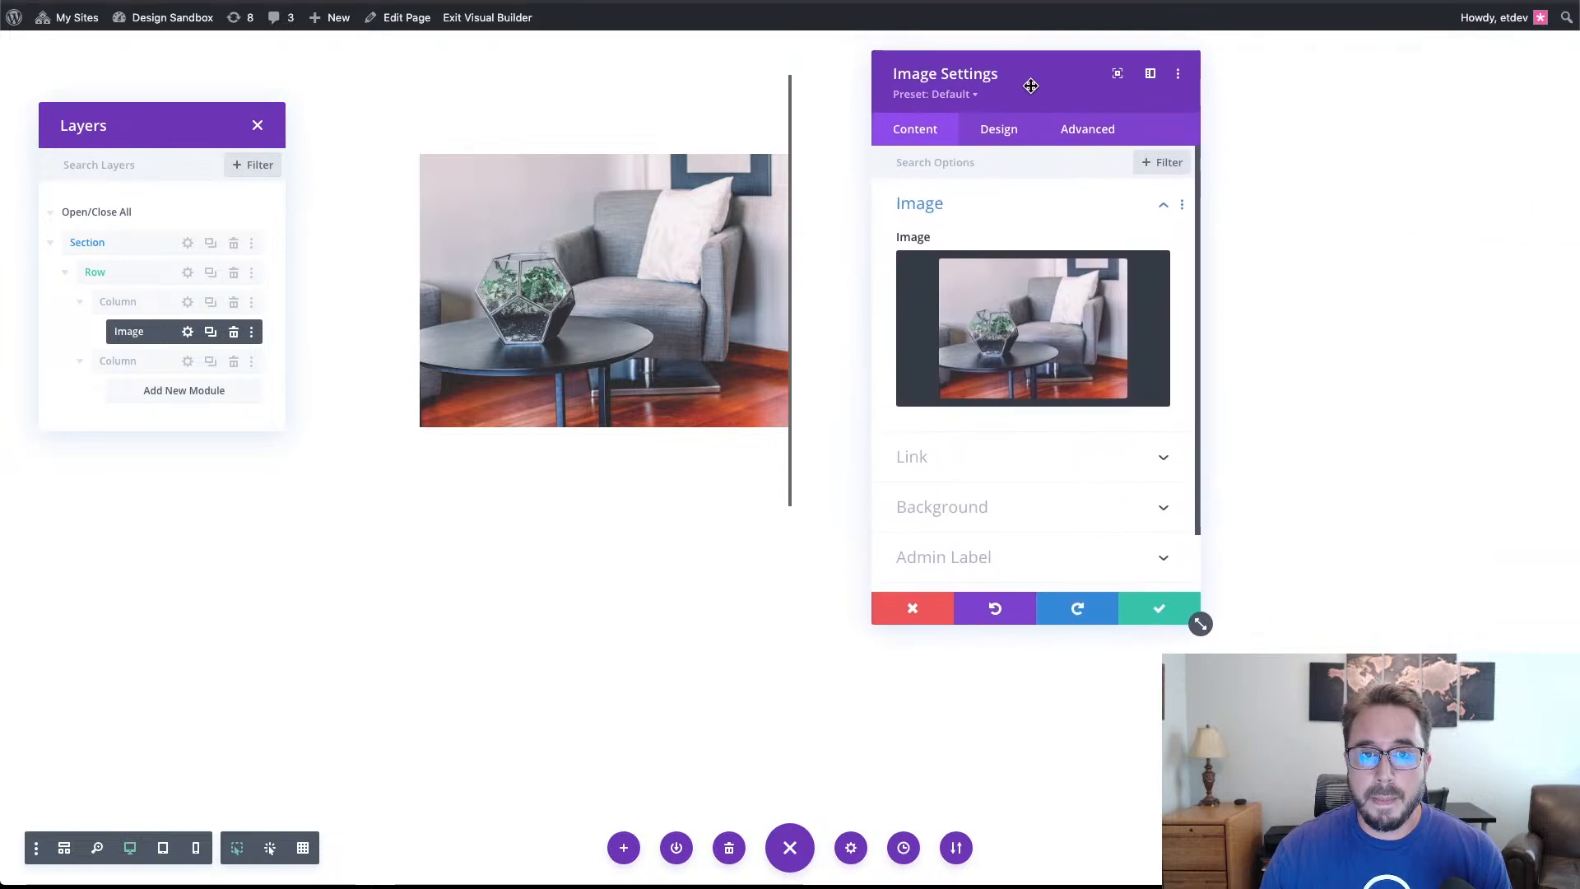
{"action": "left_click", "coordinate": [1018, 140]}
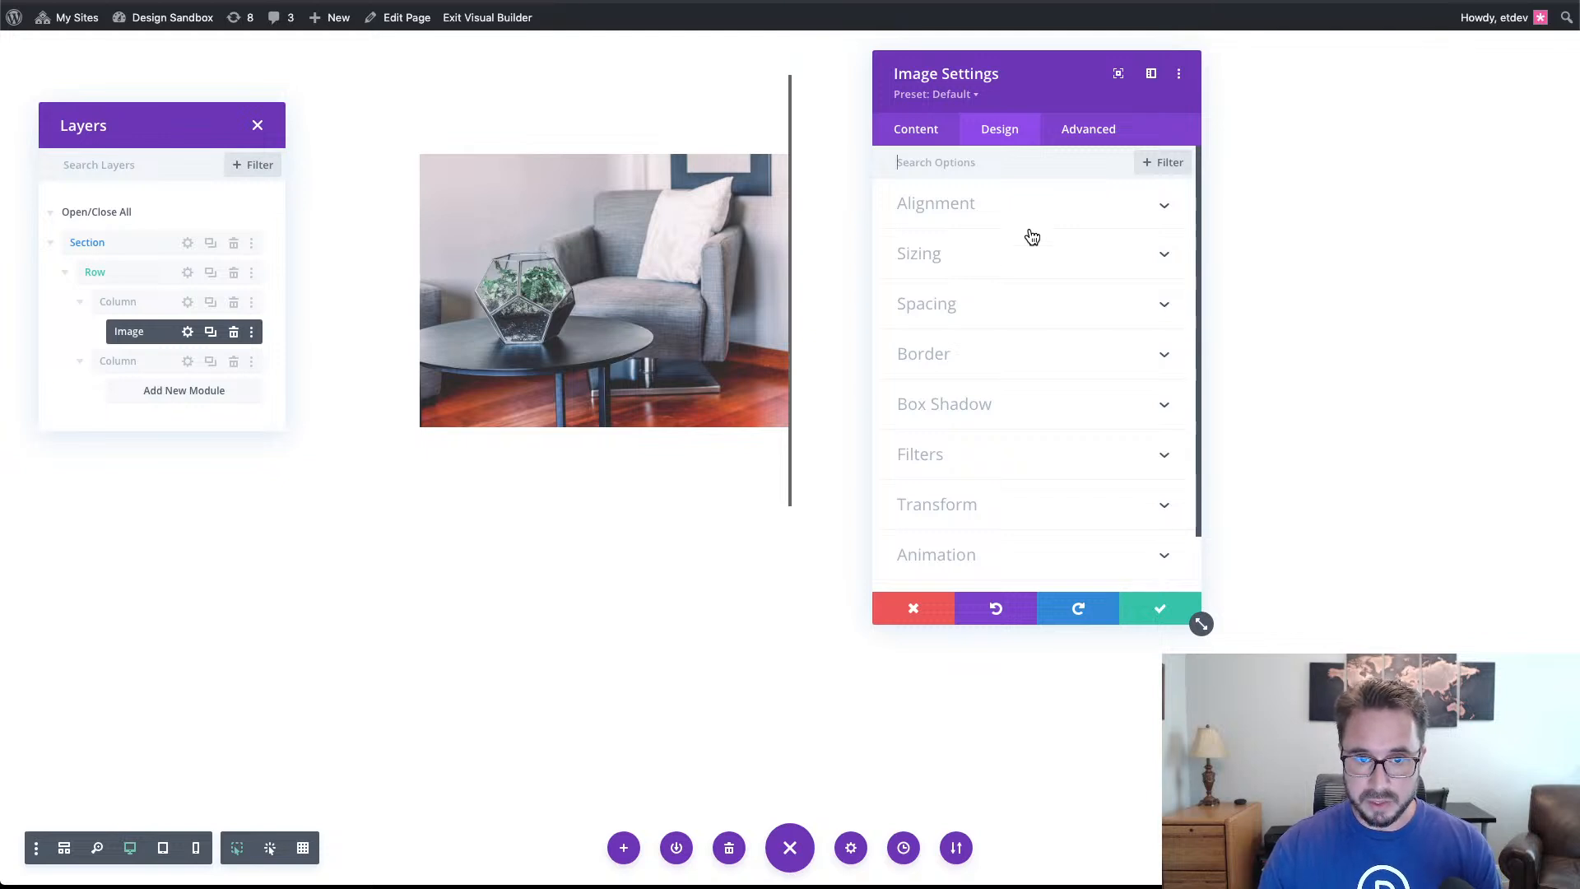
{"action": "left_click", "coordinate": [1015, 252]}
{"action": "left_click", "coordinate": [1117, 286]}
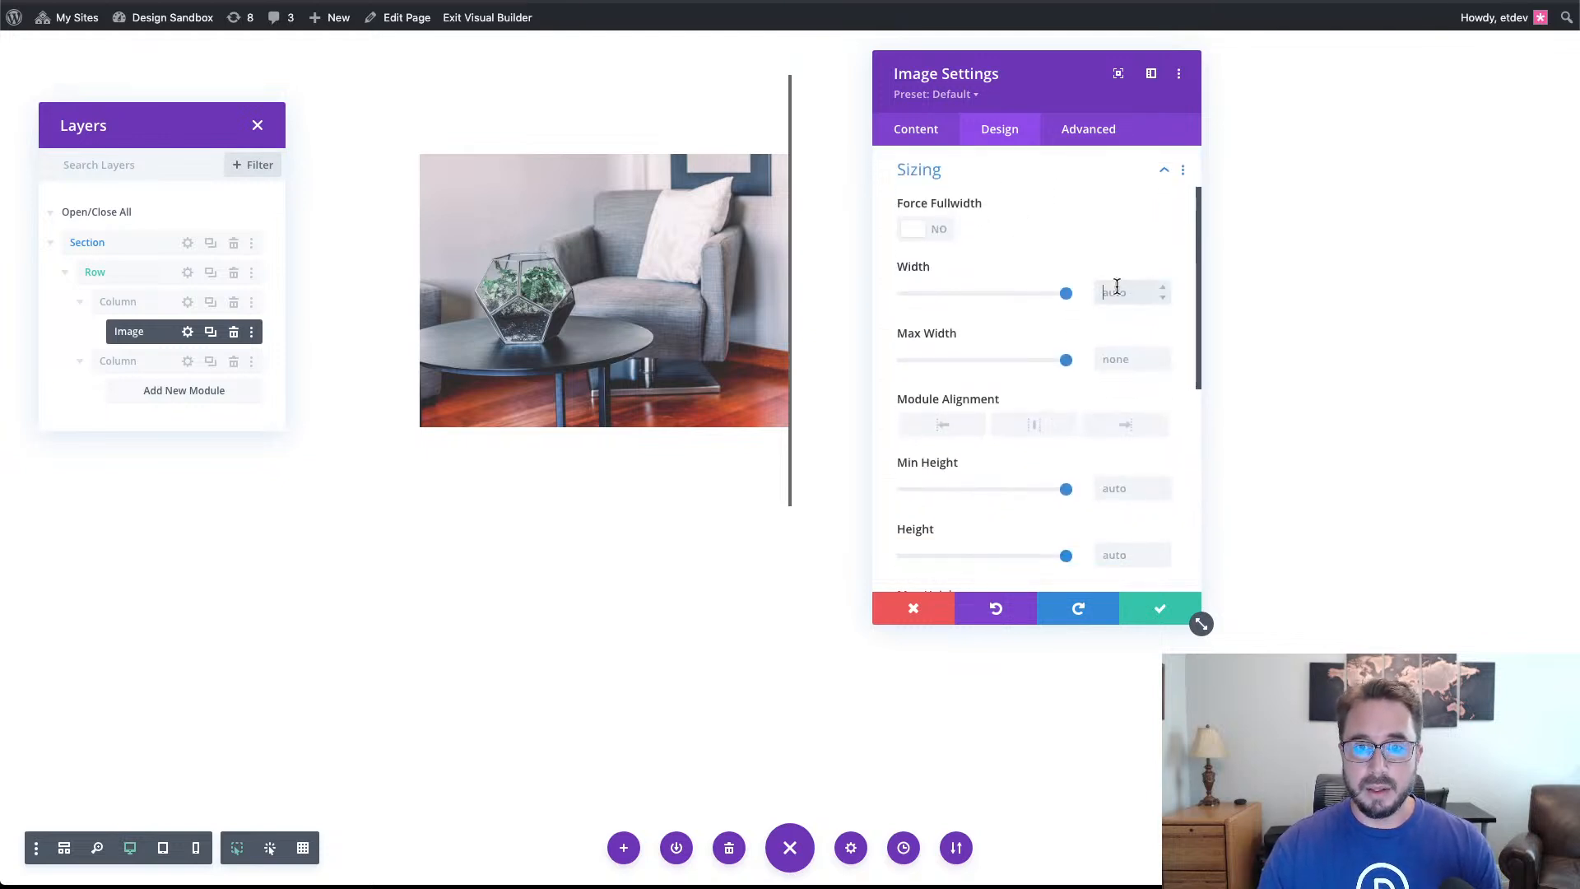
{"action": "type", "text": "100%"}
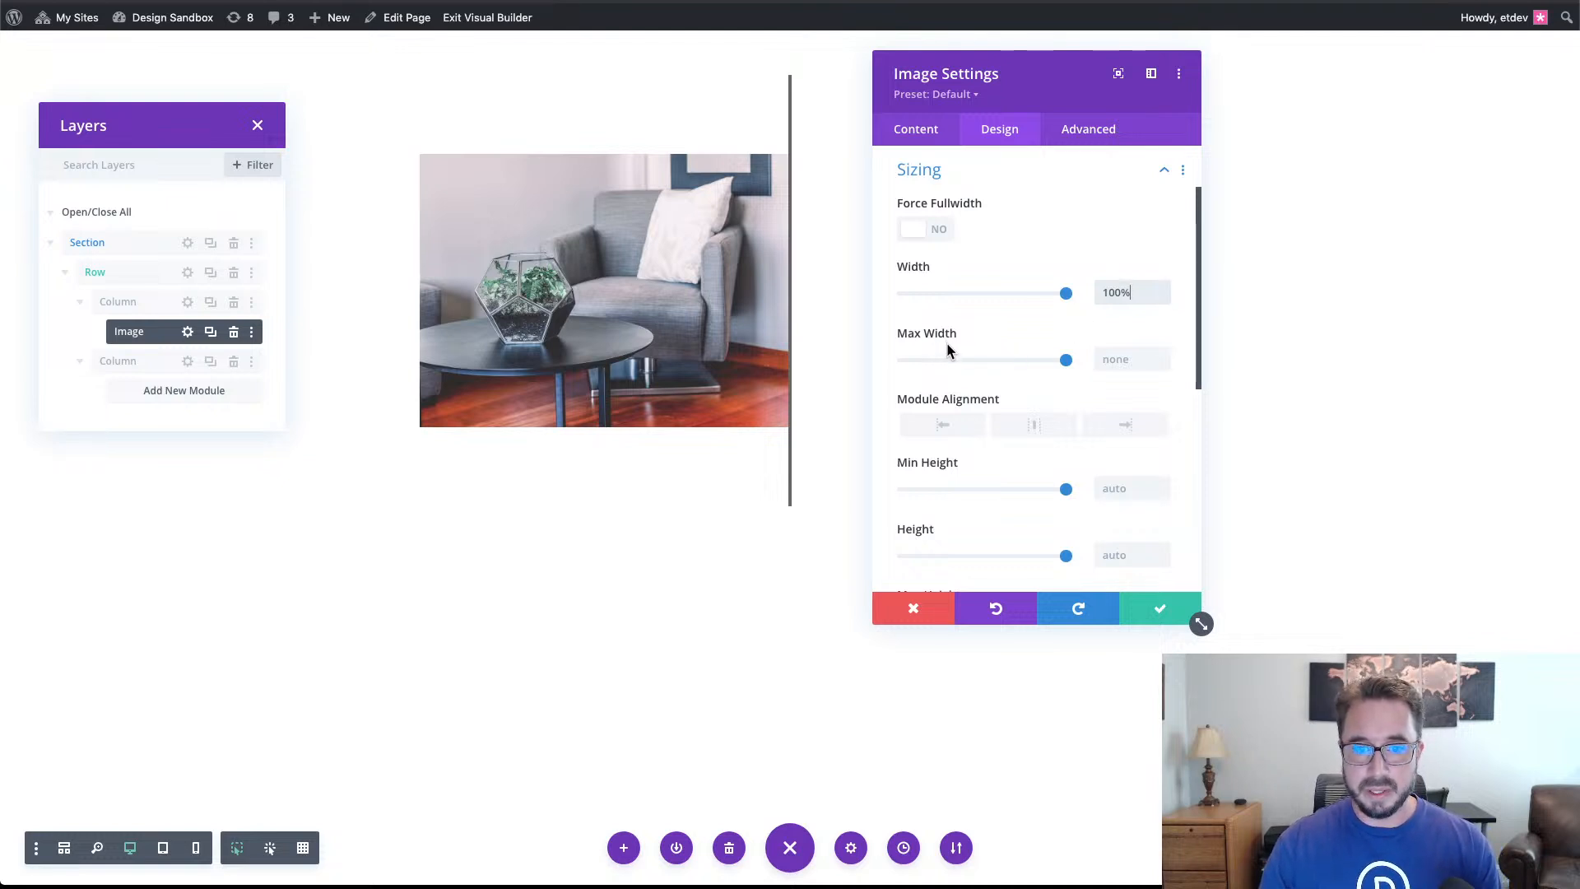
Enable responsive max width for the image and set it to 448px on desktop and 348px on tablet.
{"action": "left_click", "coordinate": [995, 334]}
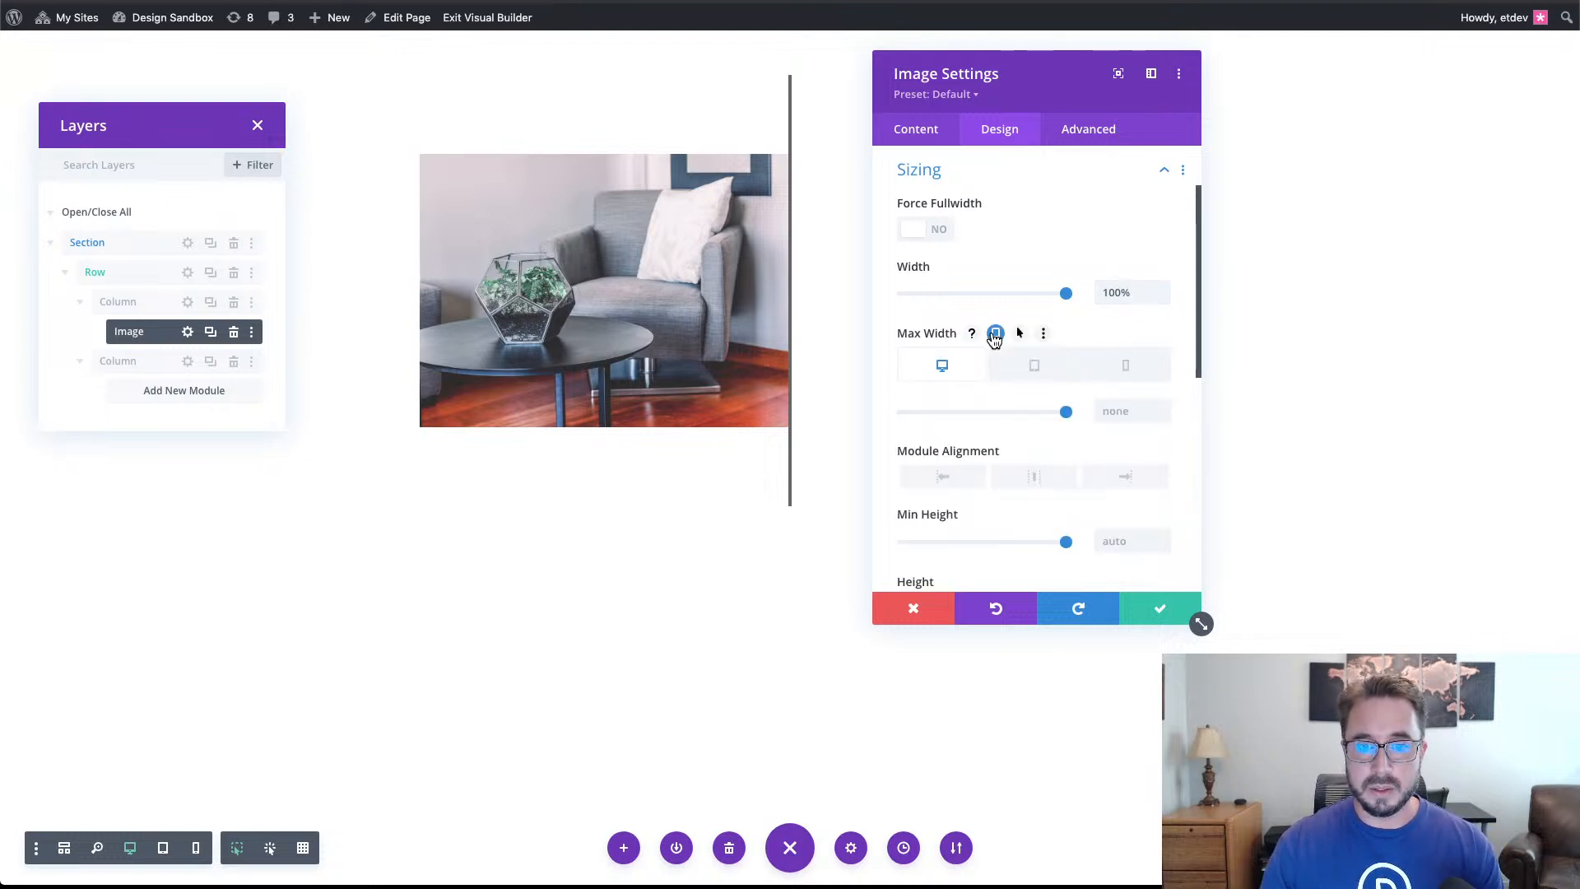
{"action": "left_click", "coordinate": [1133, 412]}
{"action": "type", "text": "448px"}
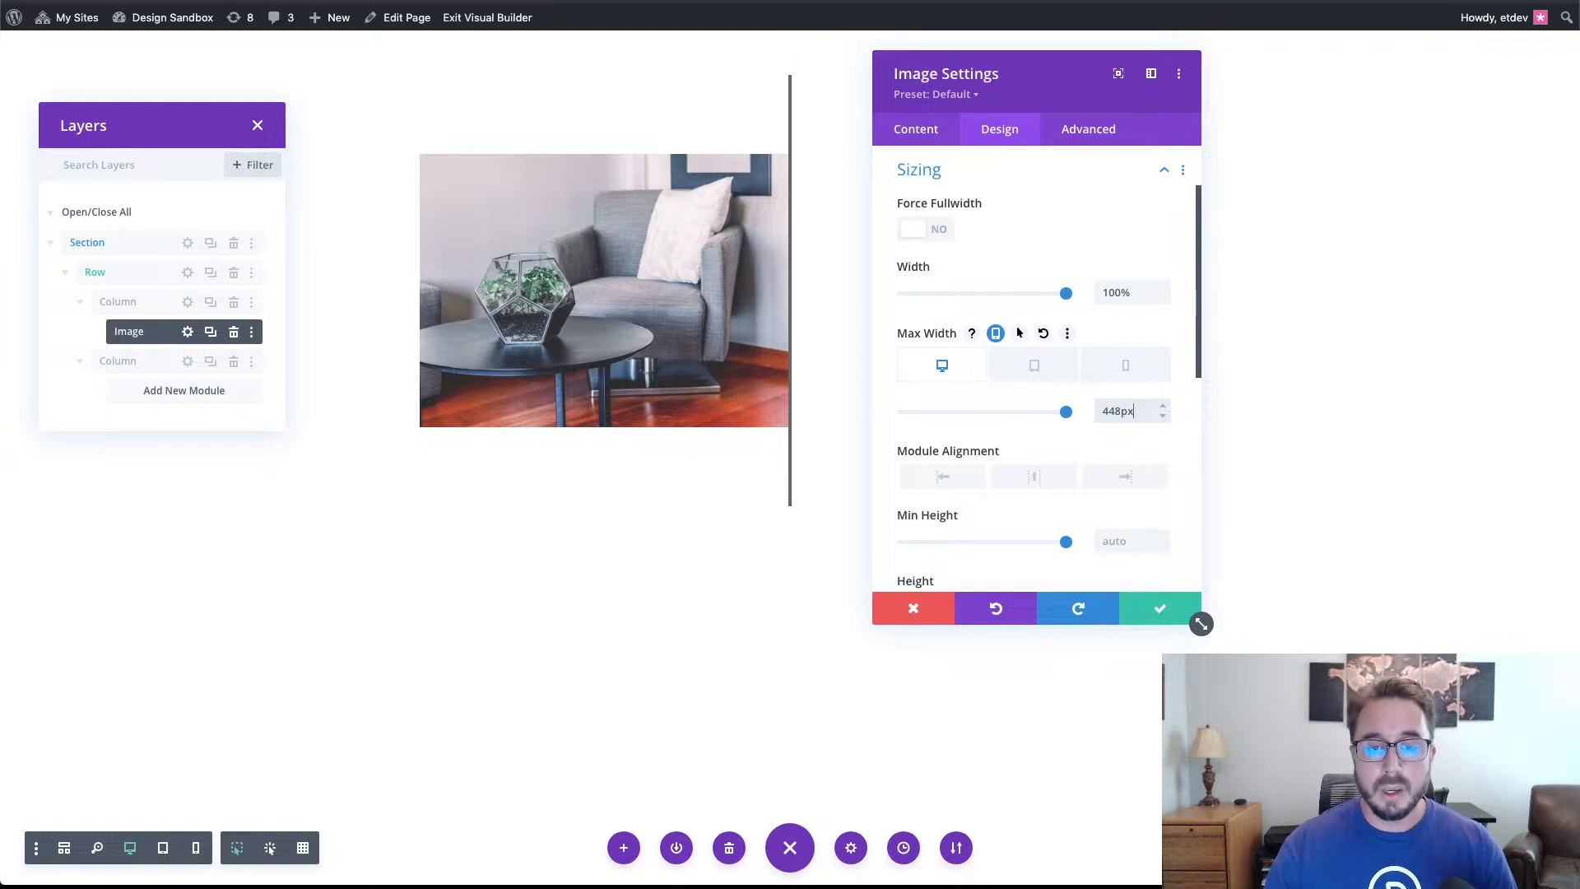
{"action": "left_click", "coordinate": [1018, 374]}
{"action": "left_click", "coordinate": [1116, 410]}
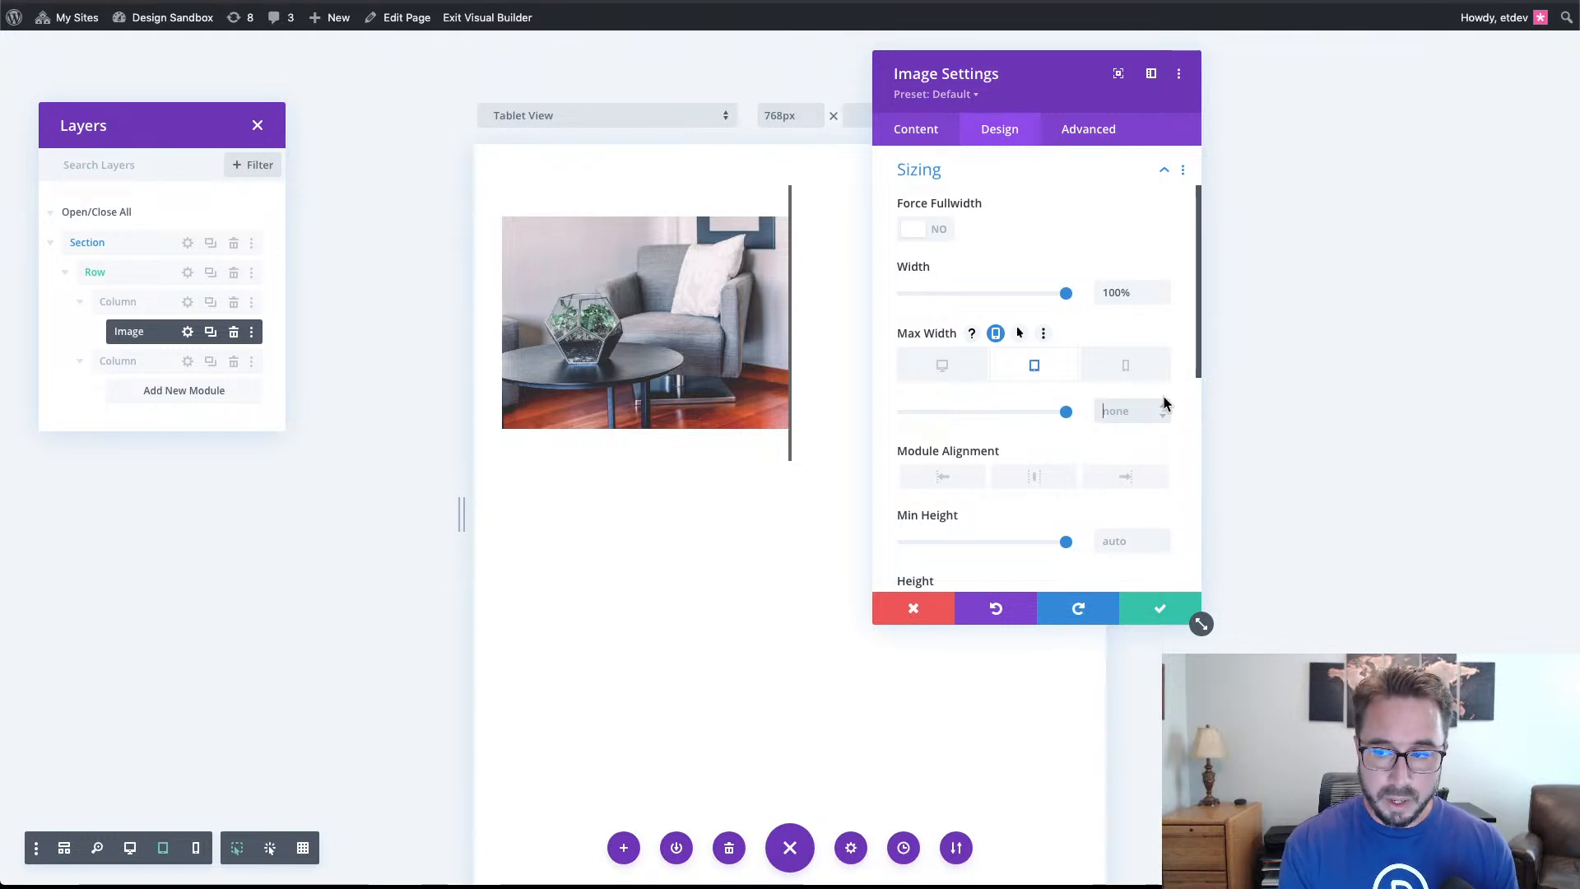
{"action": "type", "text": "348"}
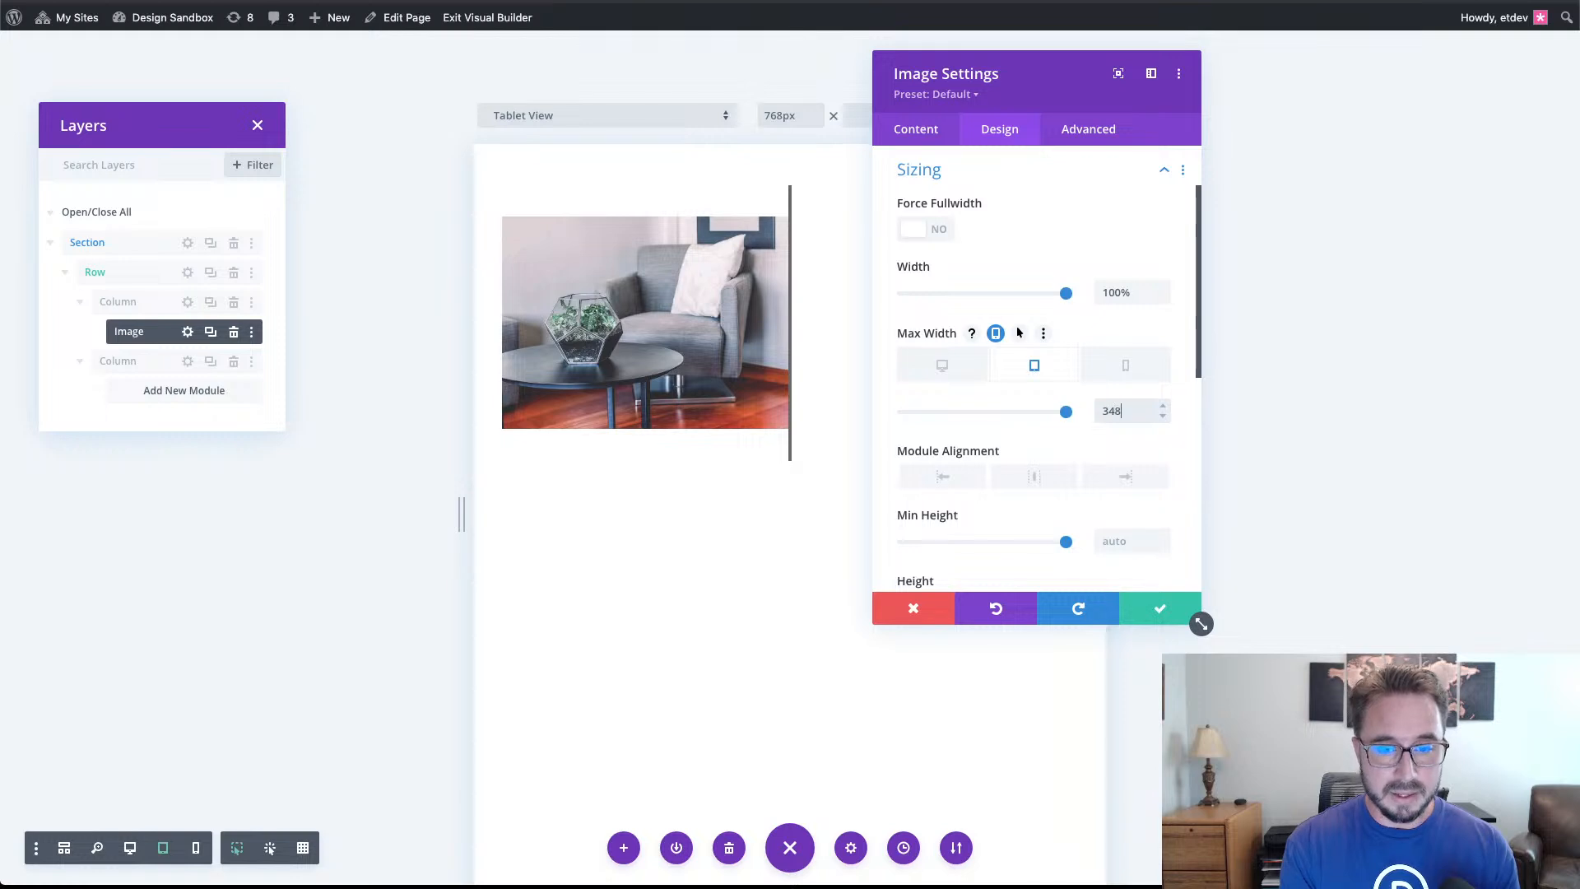
{"action": "type", "text": "px"}
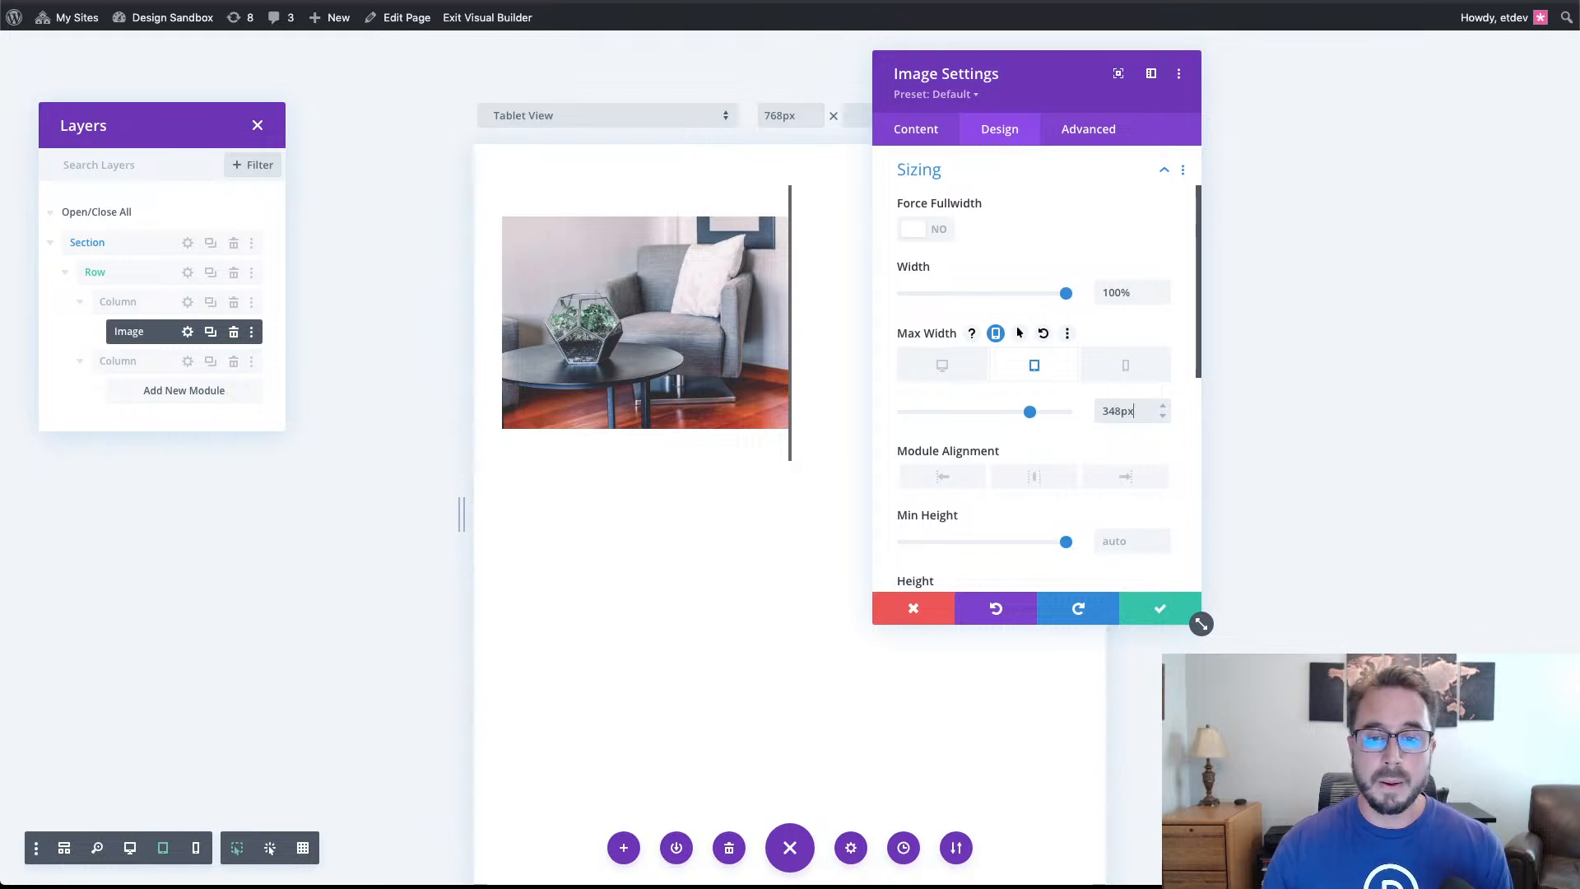
Set the image's phone max width to 148px, return to the desktop view and save the image settings.
{"action": "left_click", "coordinate": [1126, 365]}
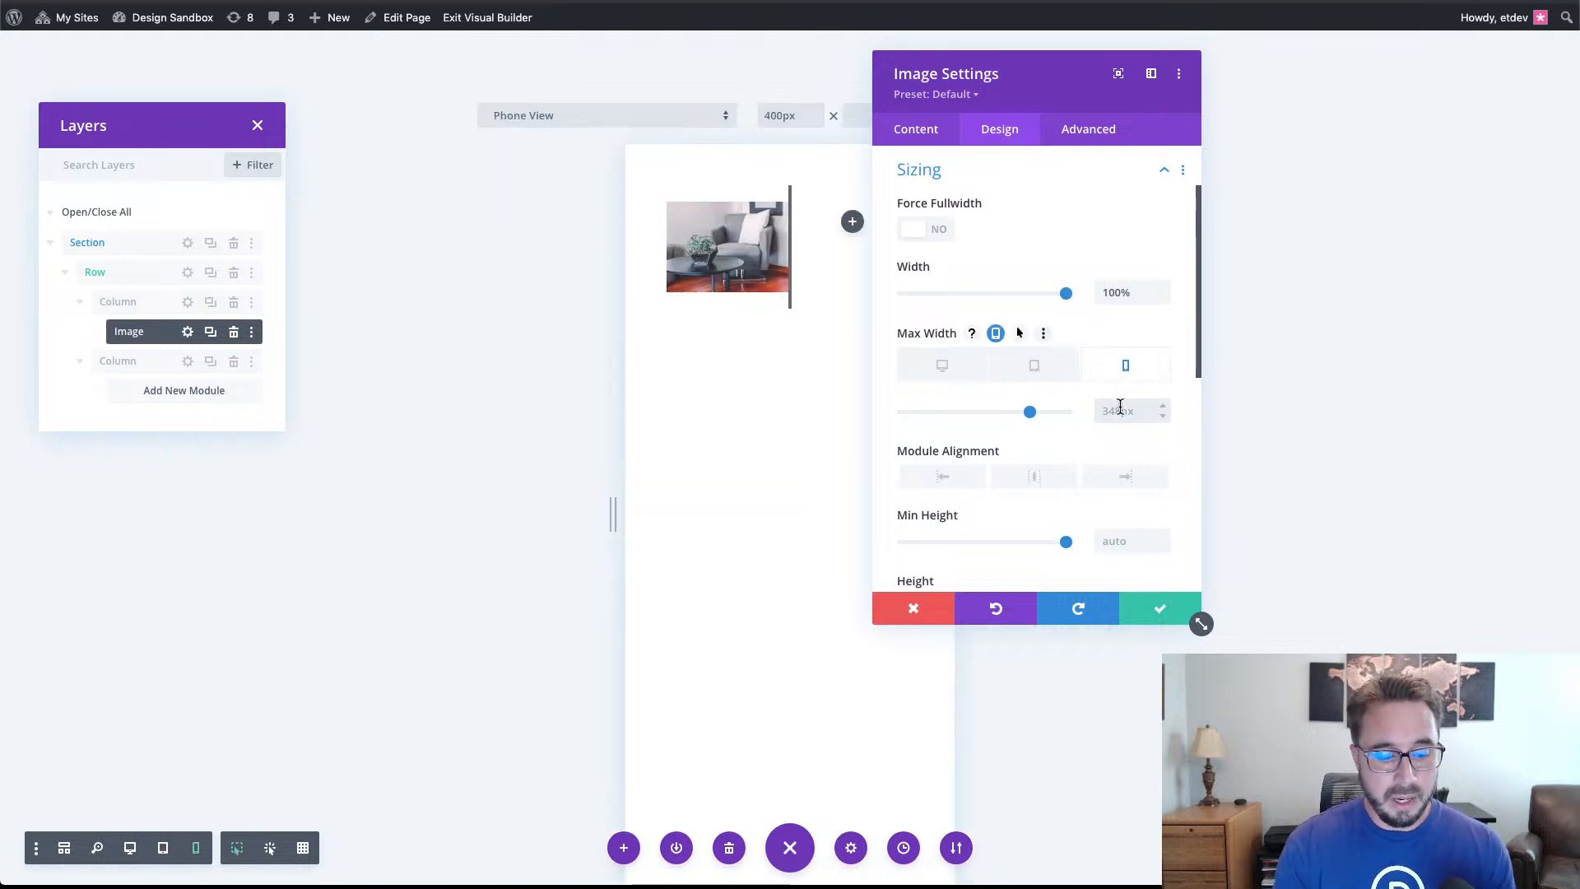
{"action": "left_click", "coordinate": [1120, 409]}
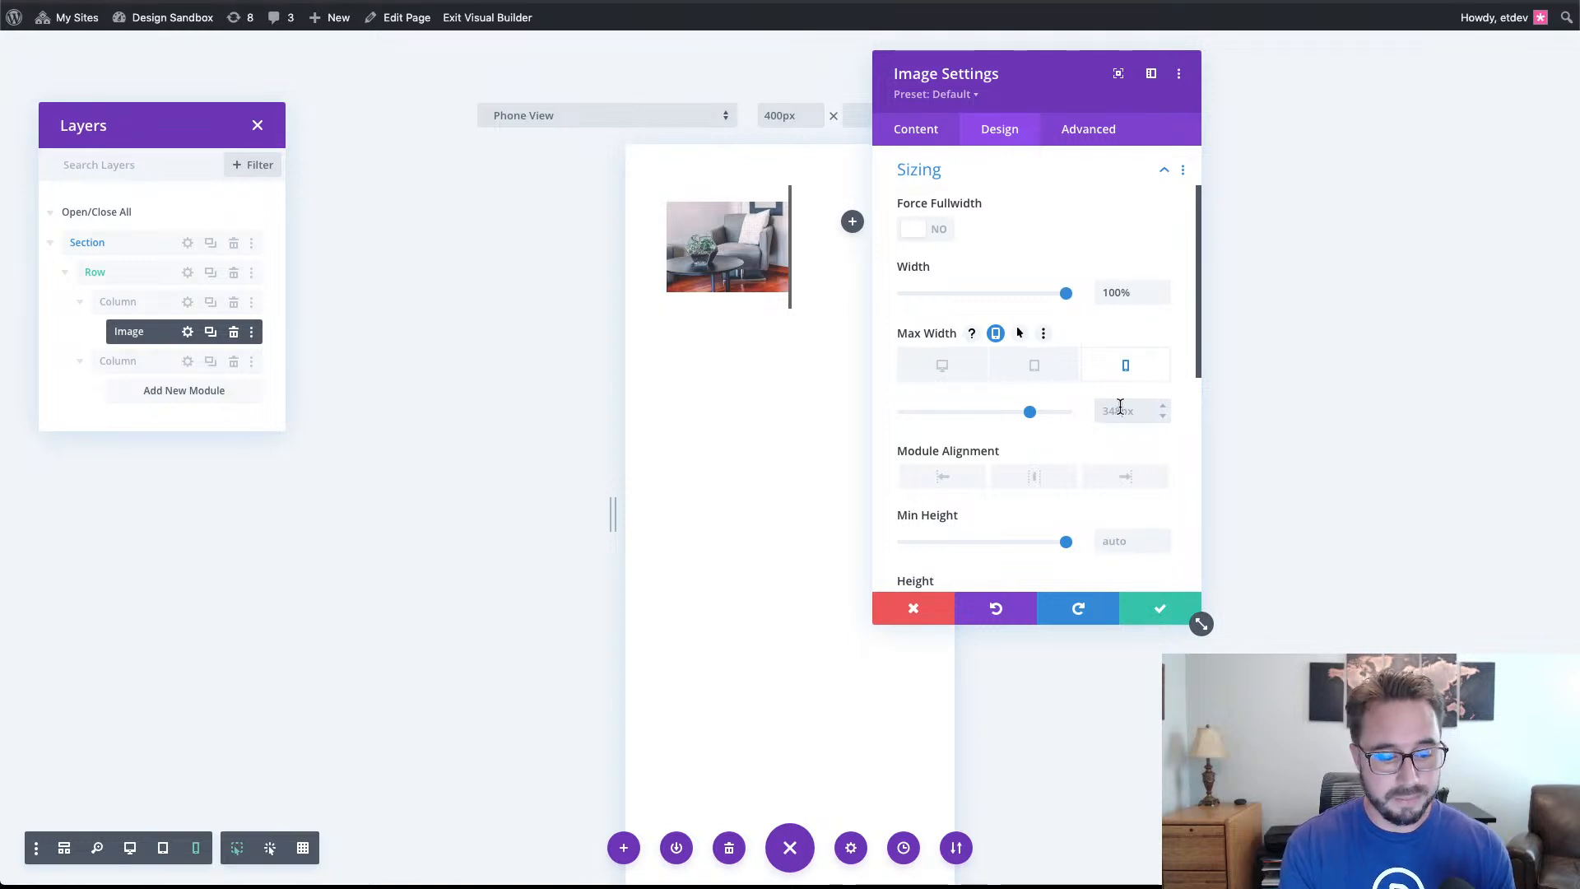
{"action": "type", "text": "148"}
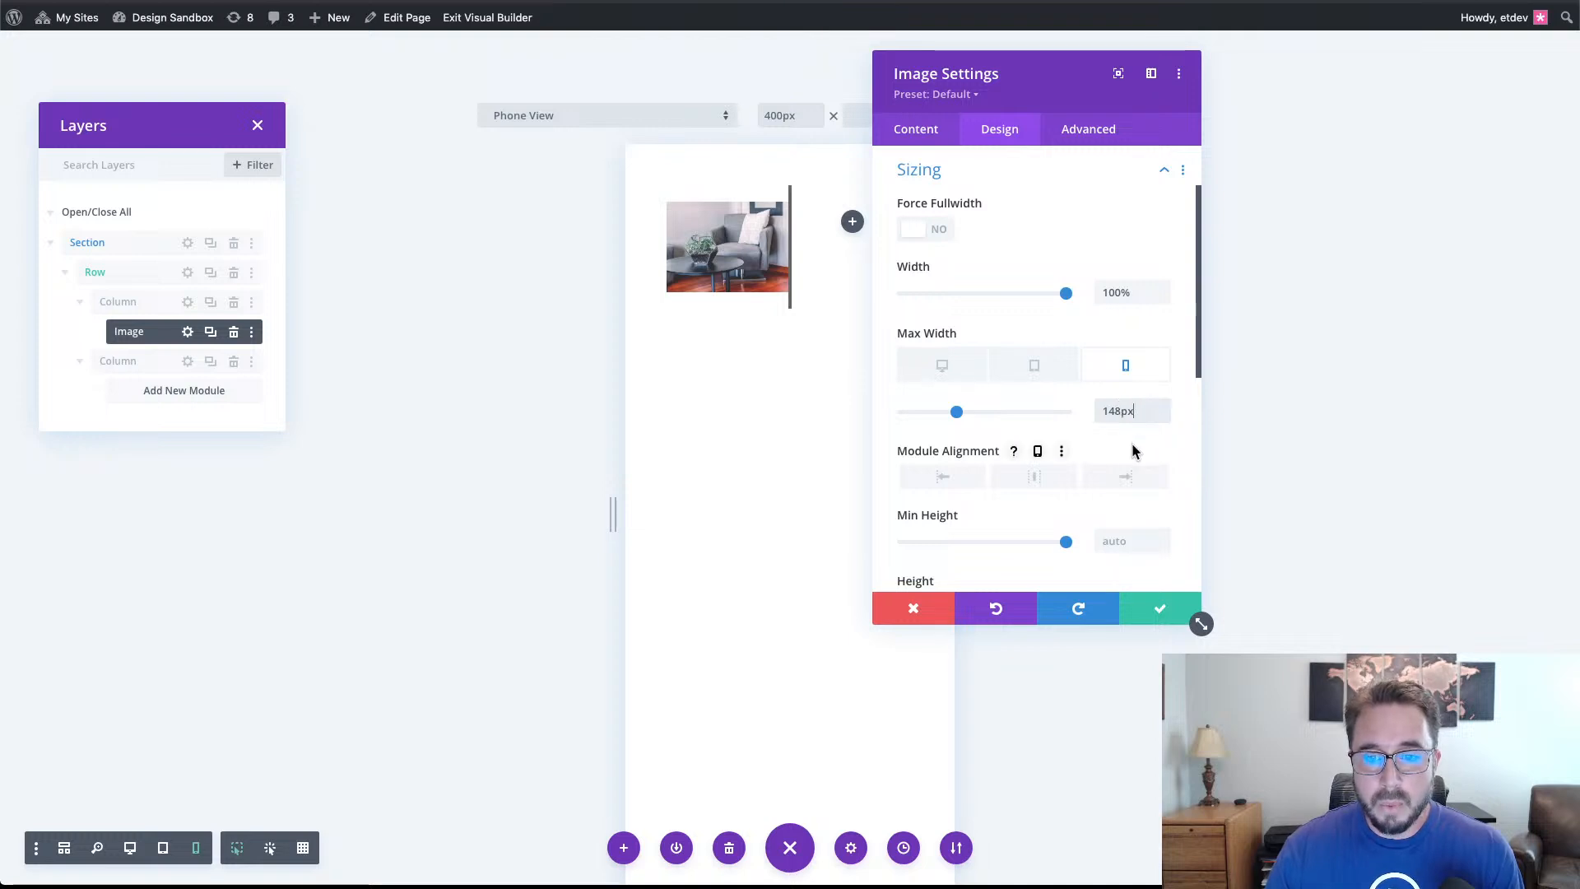
{"action": "left_click", "coordinate": [955, 376]}
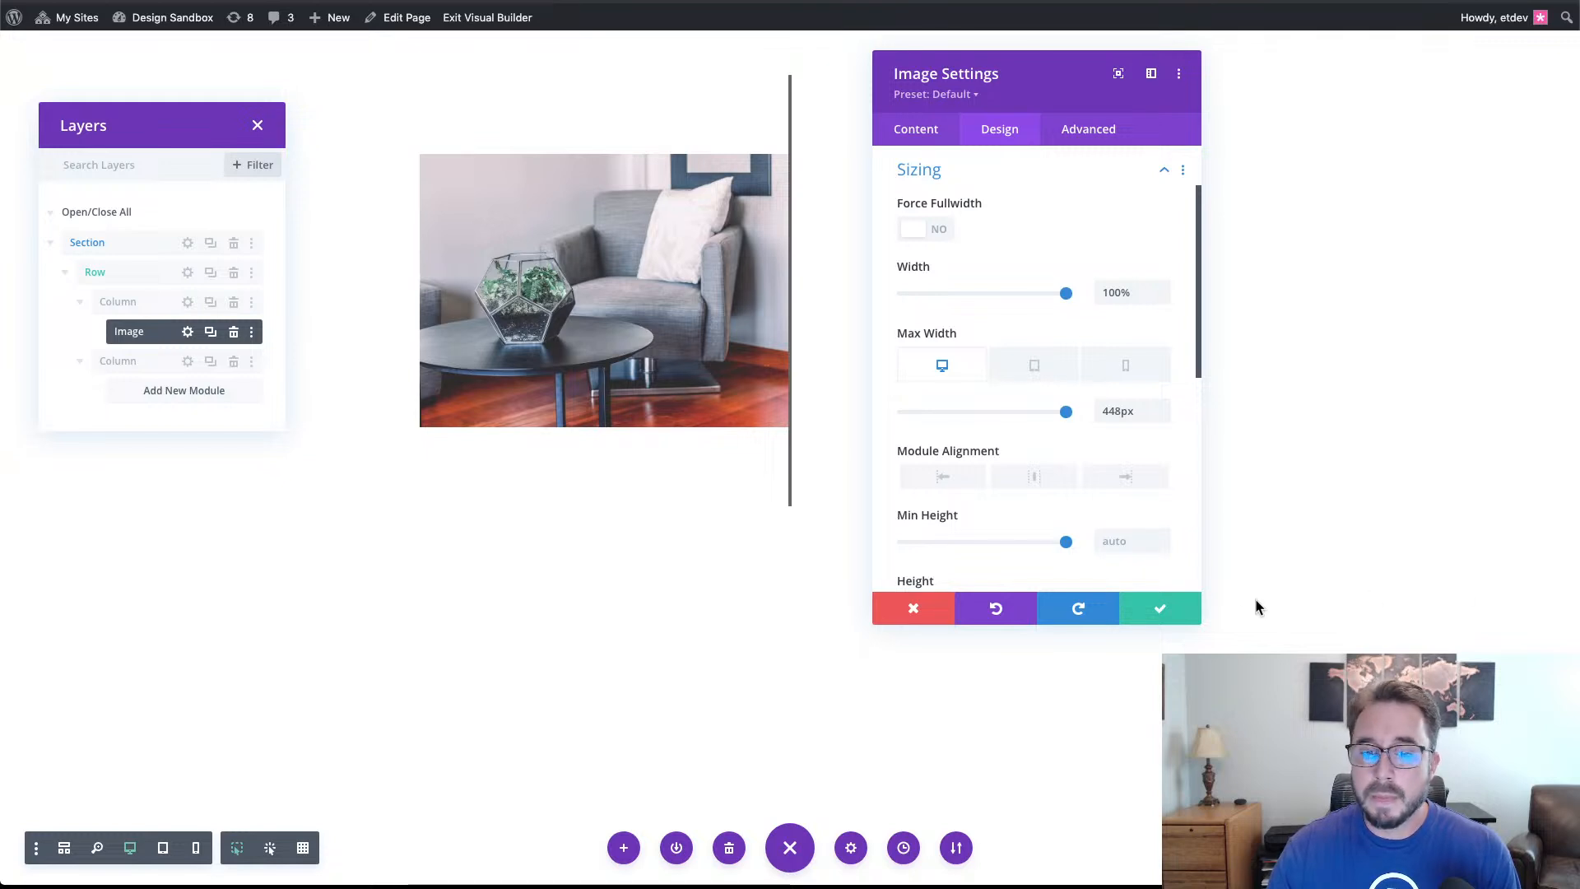
{"action": "left_click", "coordinate": [1170, 613]}
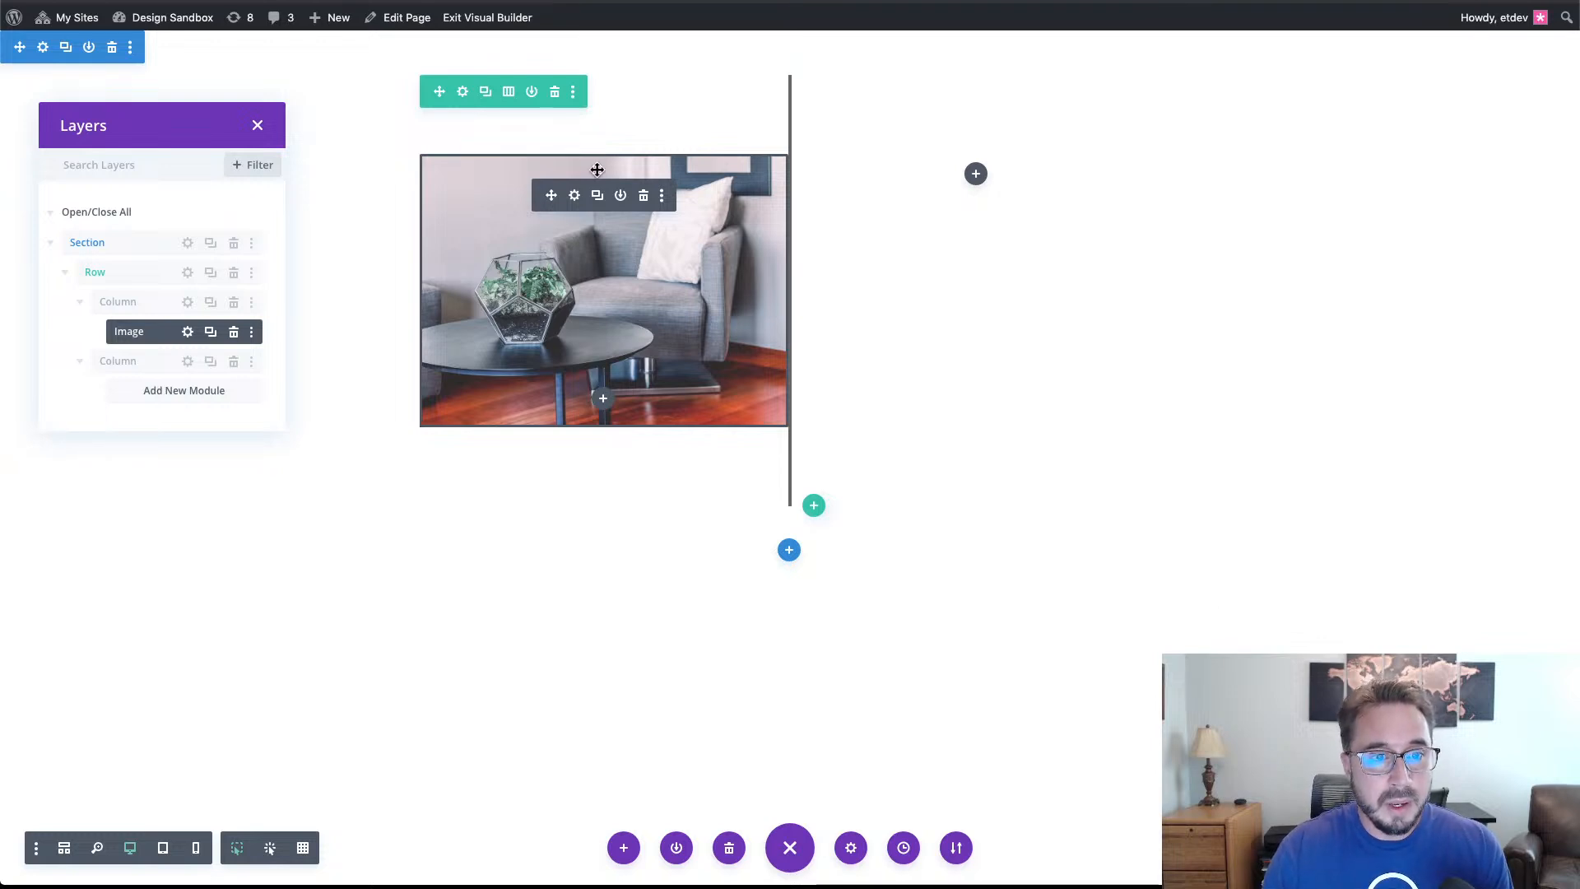
Duplicate the first column's armchair image twice and move one of the copies into the empty second column.
{"action": "left_click", "coordinate": [599, 198]}
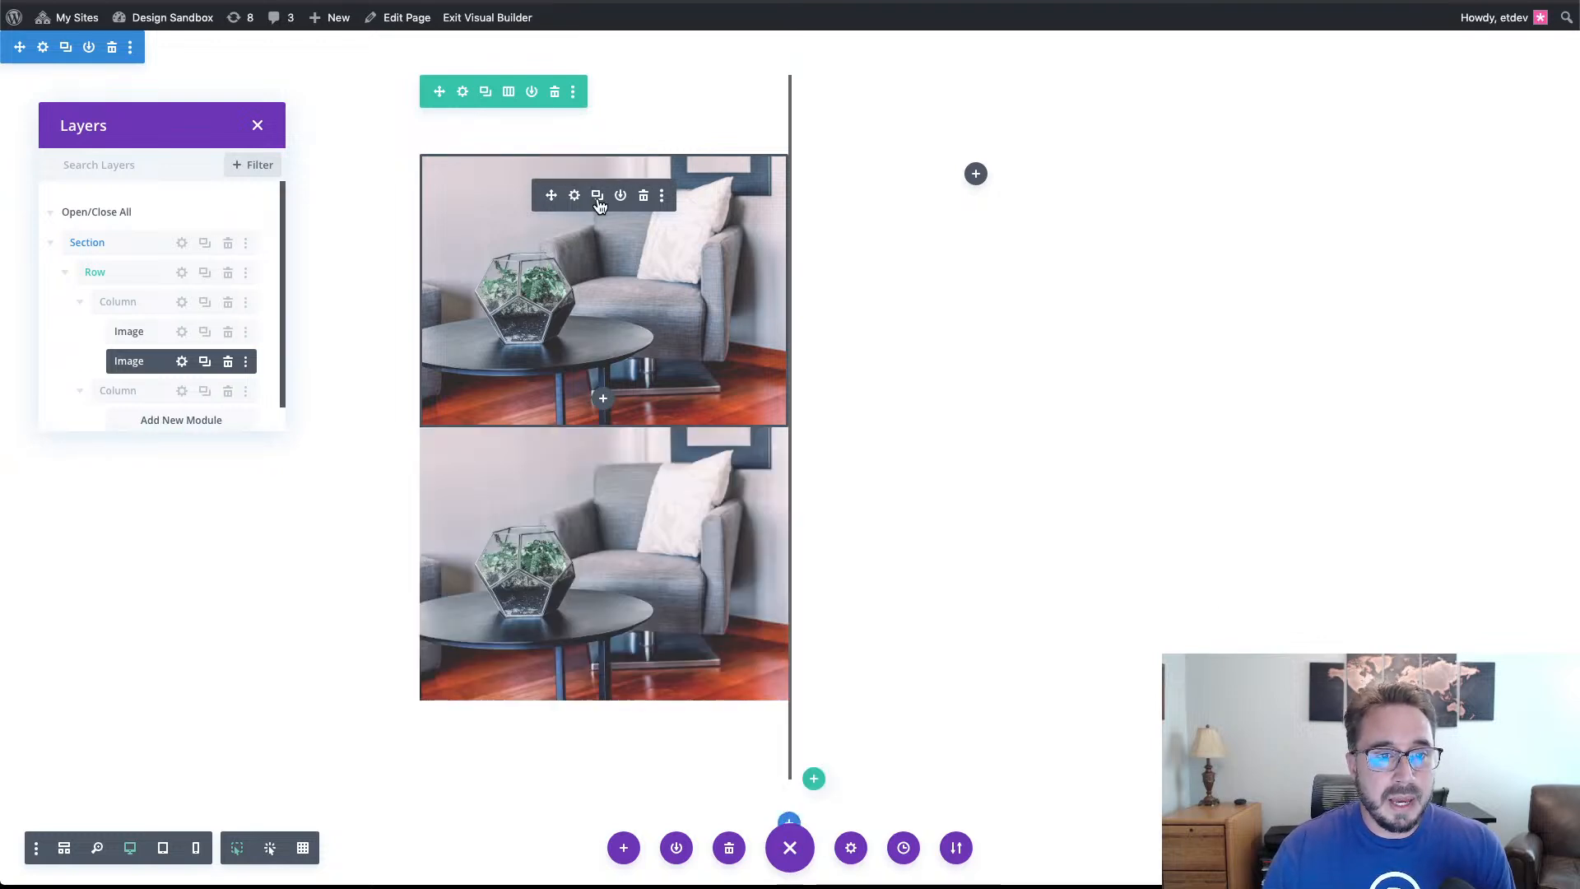
{"action": "left_click", "coordinate": [598, 197]}
{"action": "scroll", "coordinate": [626, 700], "scroll_direction": "down", "scroll_amount": 2}
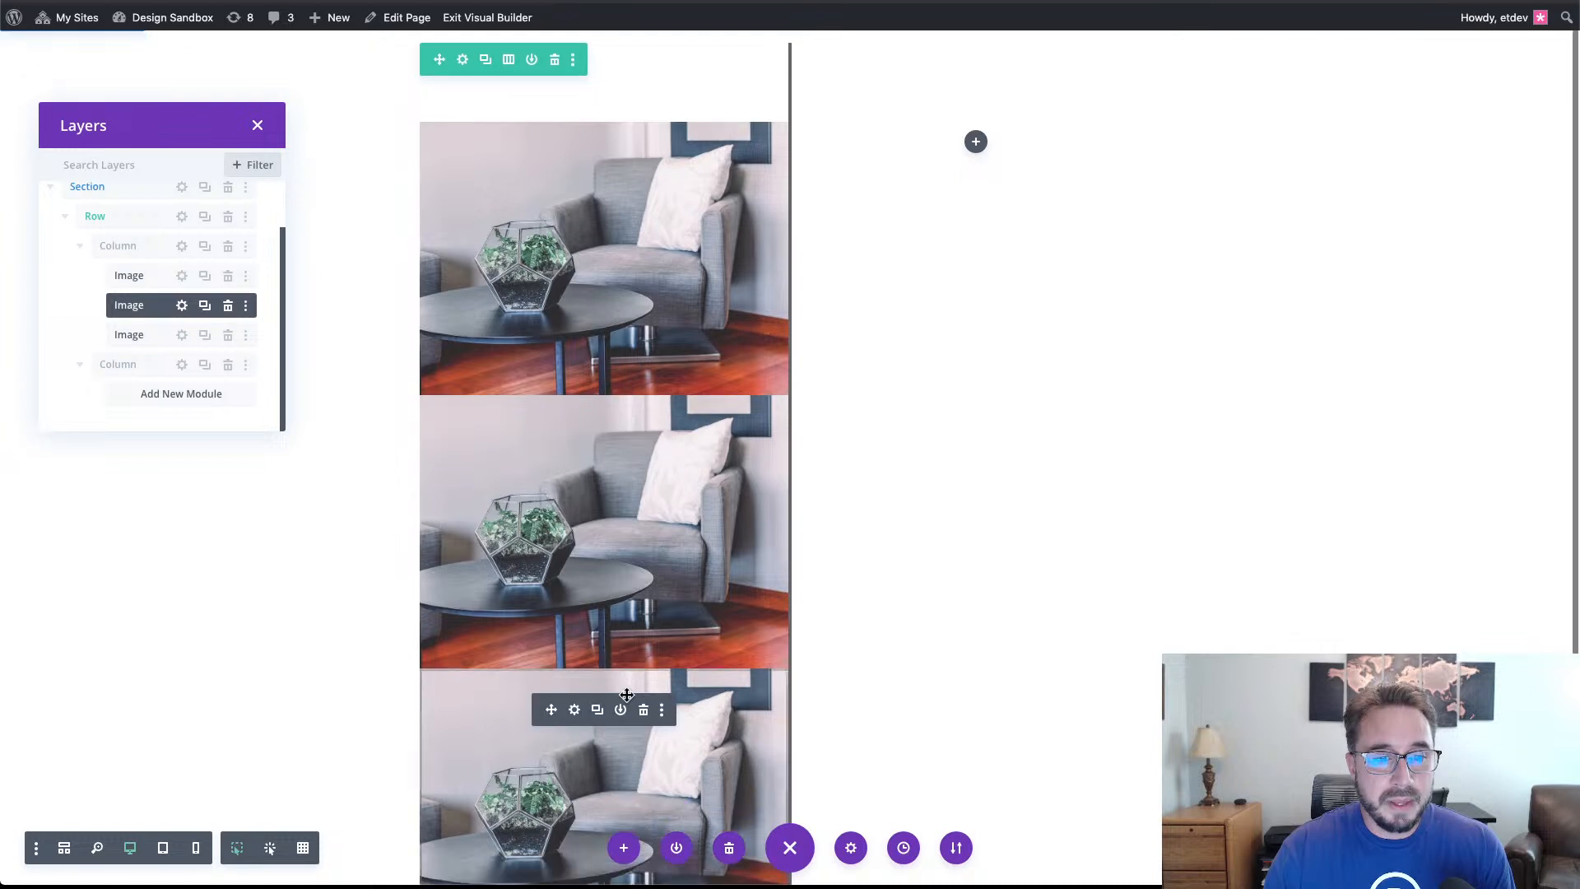
{"action": "mouse_move", "coordinate": [608, 458]}
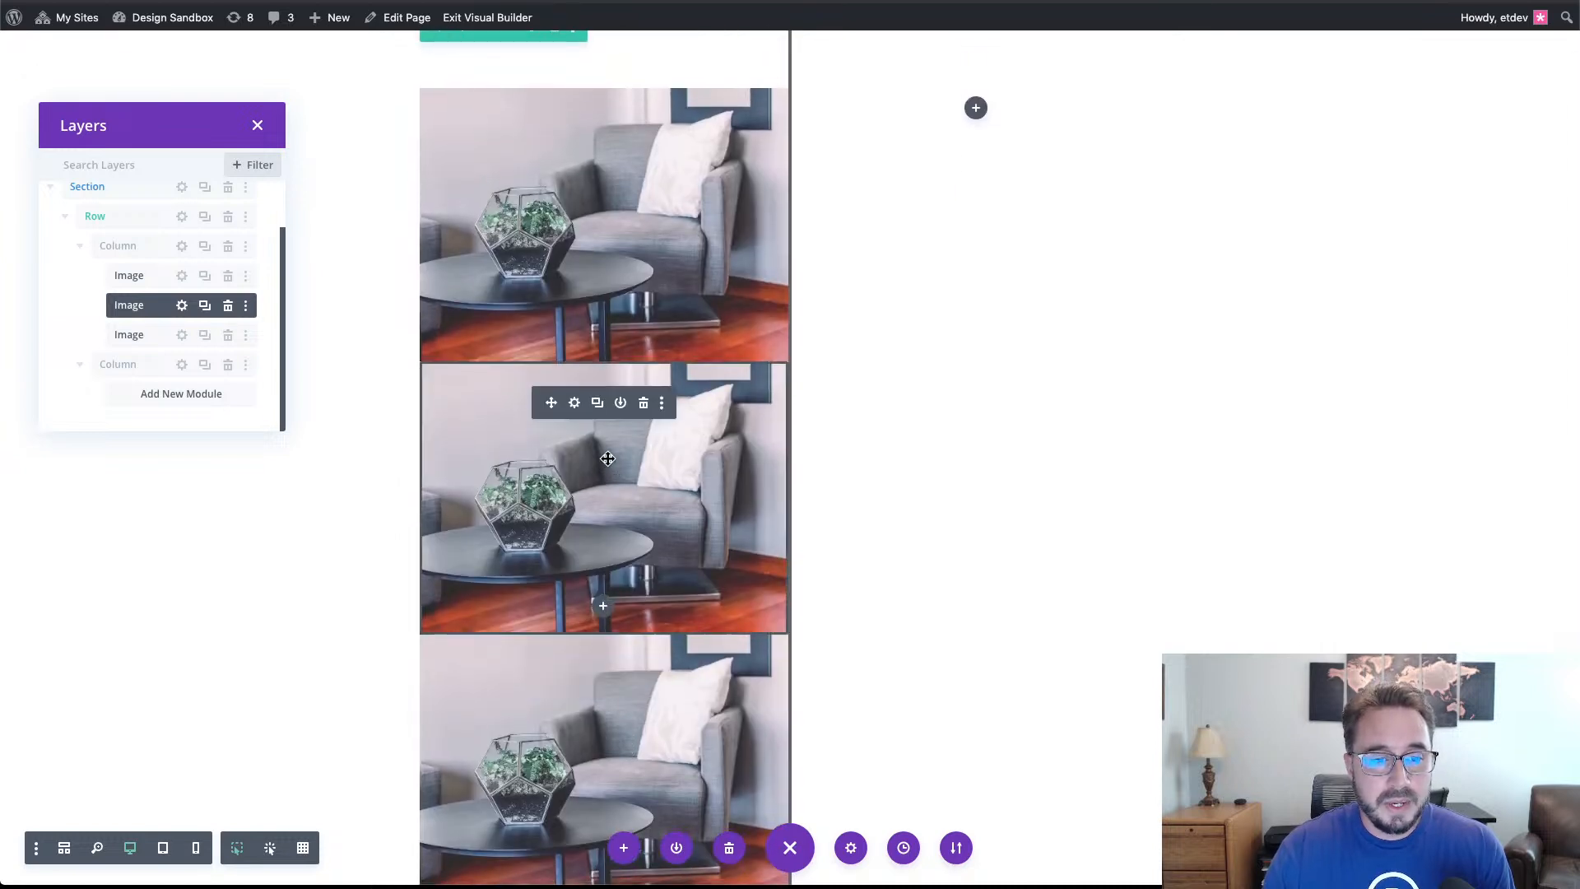
{"action": "left_click_drag", "start_coordinate": [550, 406], "coordinate": [1211, 174]}
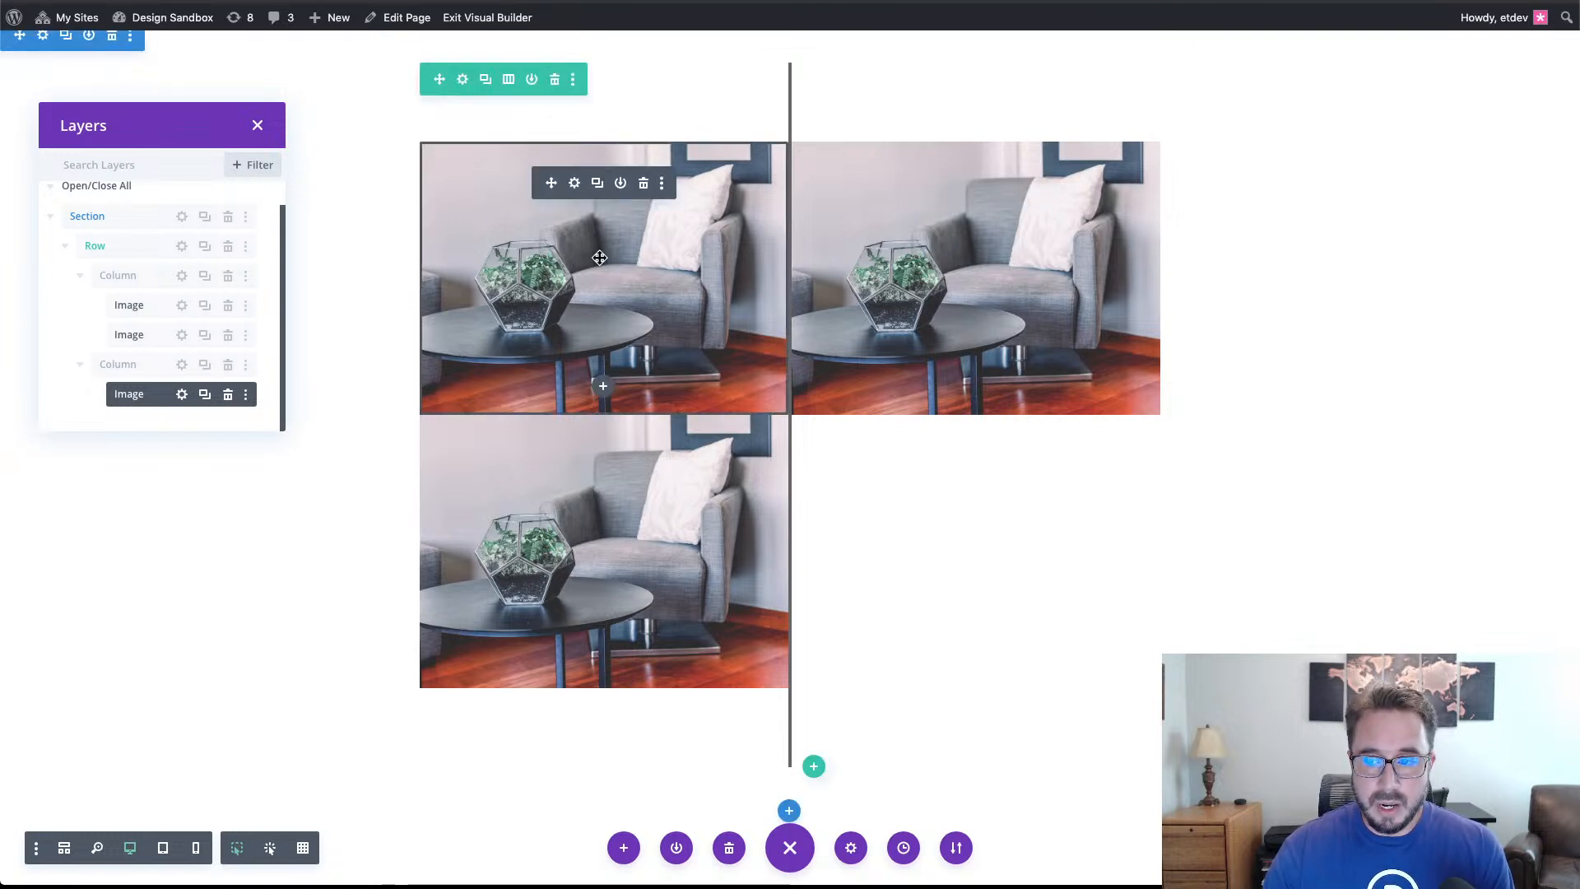
Open the settings of the upper image in the first column and move the dialog clear of the images.
{"action": "left_click", "coordinate": [574, 185]}
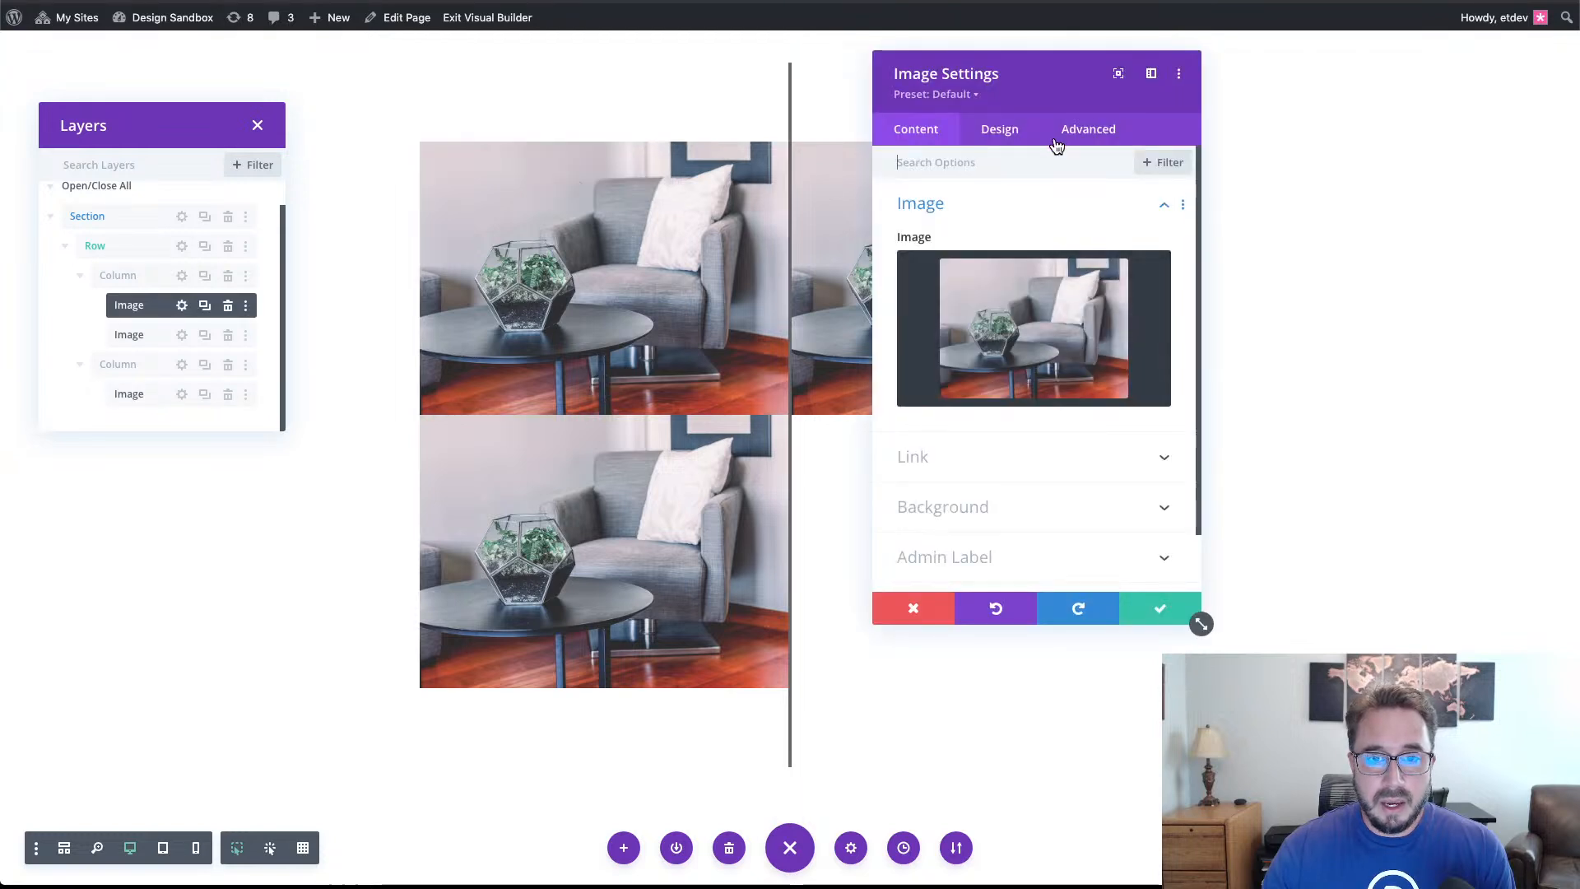
{"action": "left_click_drag", "start_coordinate": [1033, 80], "coordinate": [1357, 82]}
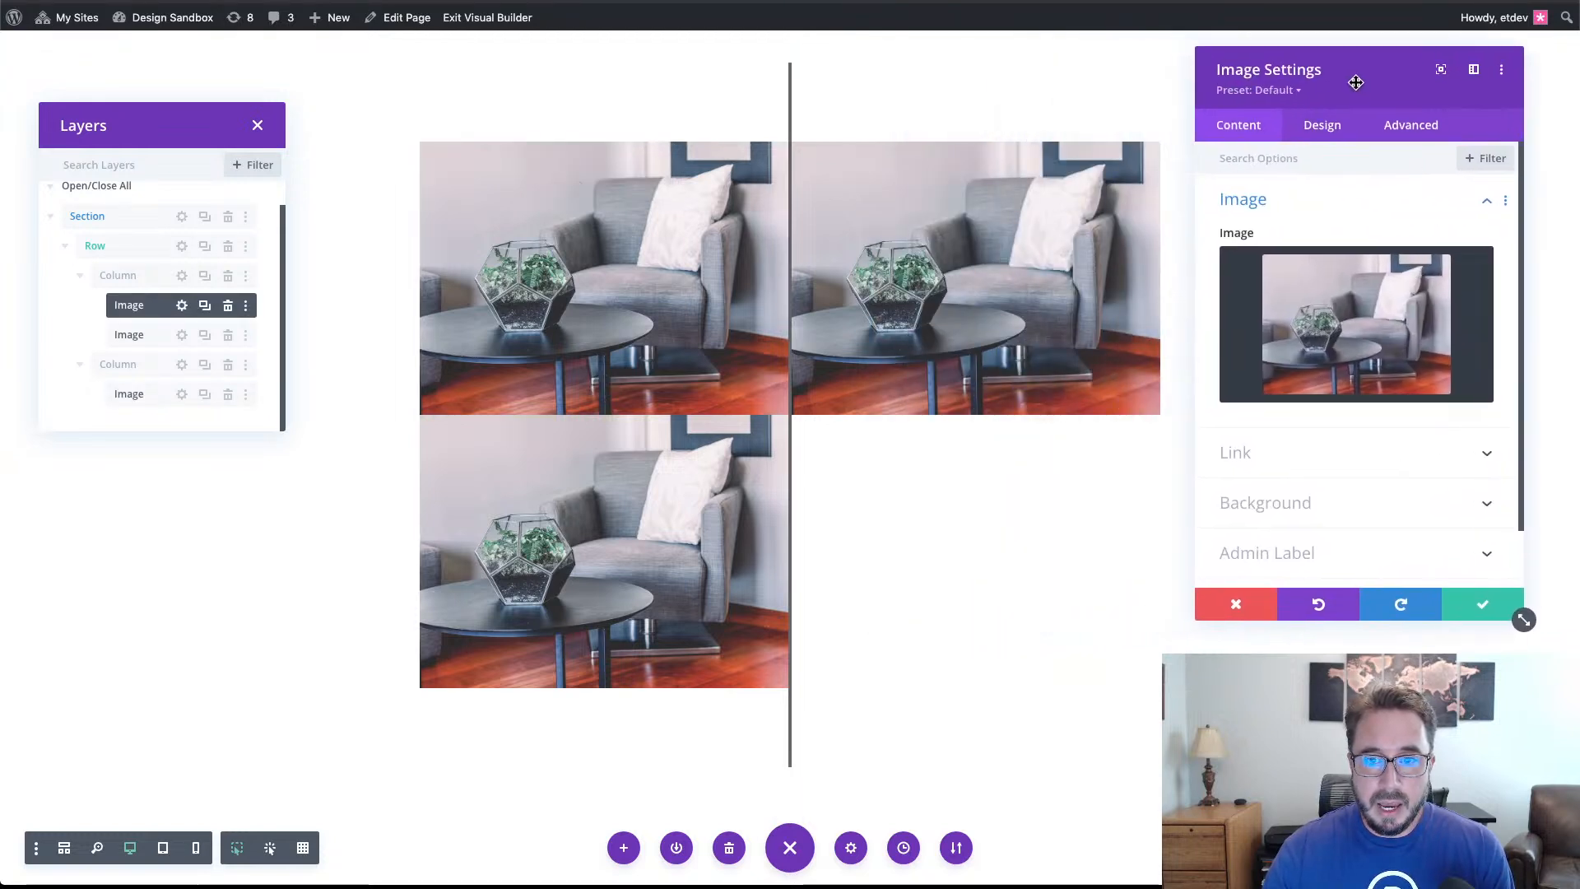
Set the first image's saturation filter to 0% and its opacity filter to 10%.
{"action": "left_click", "coordinate": [1323, 125]}
{"action": "left_click", "coordinate": [1333, 445]}
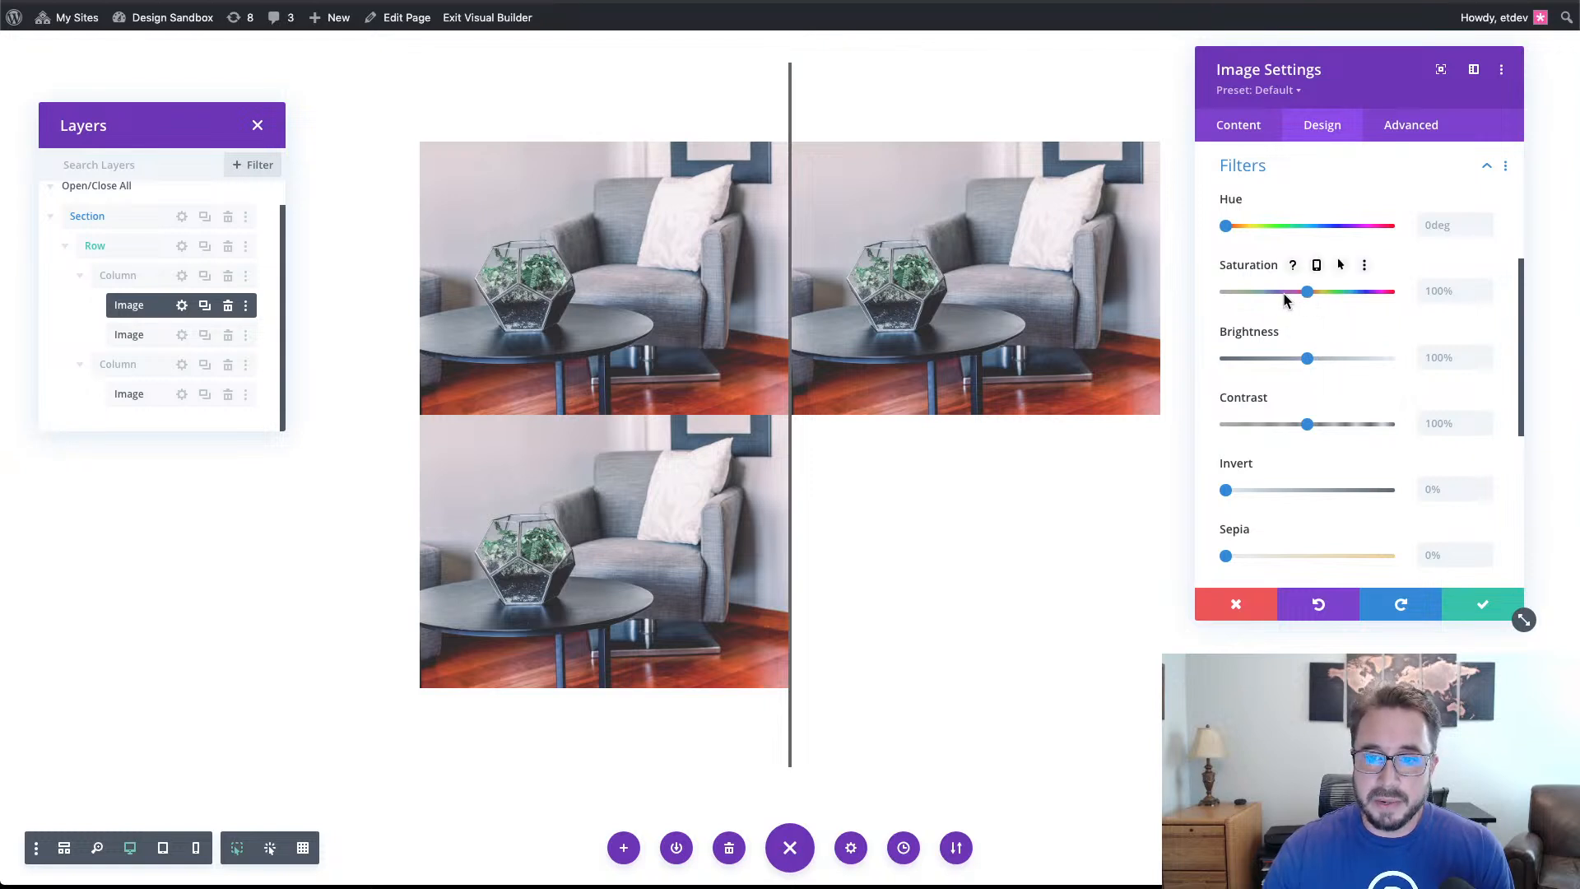
{"action": "left_click_drag", "start_coordinate": [1288, 300], "coordinate": [1217, 291]}
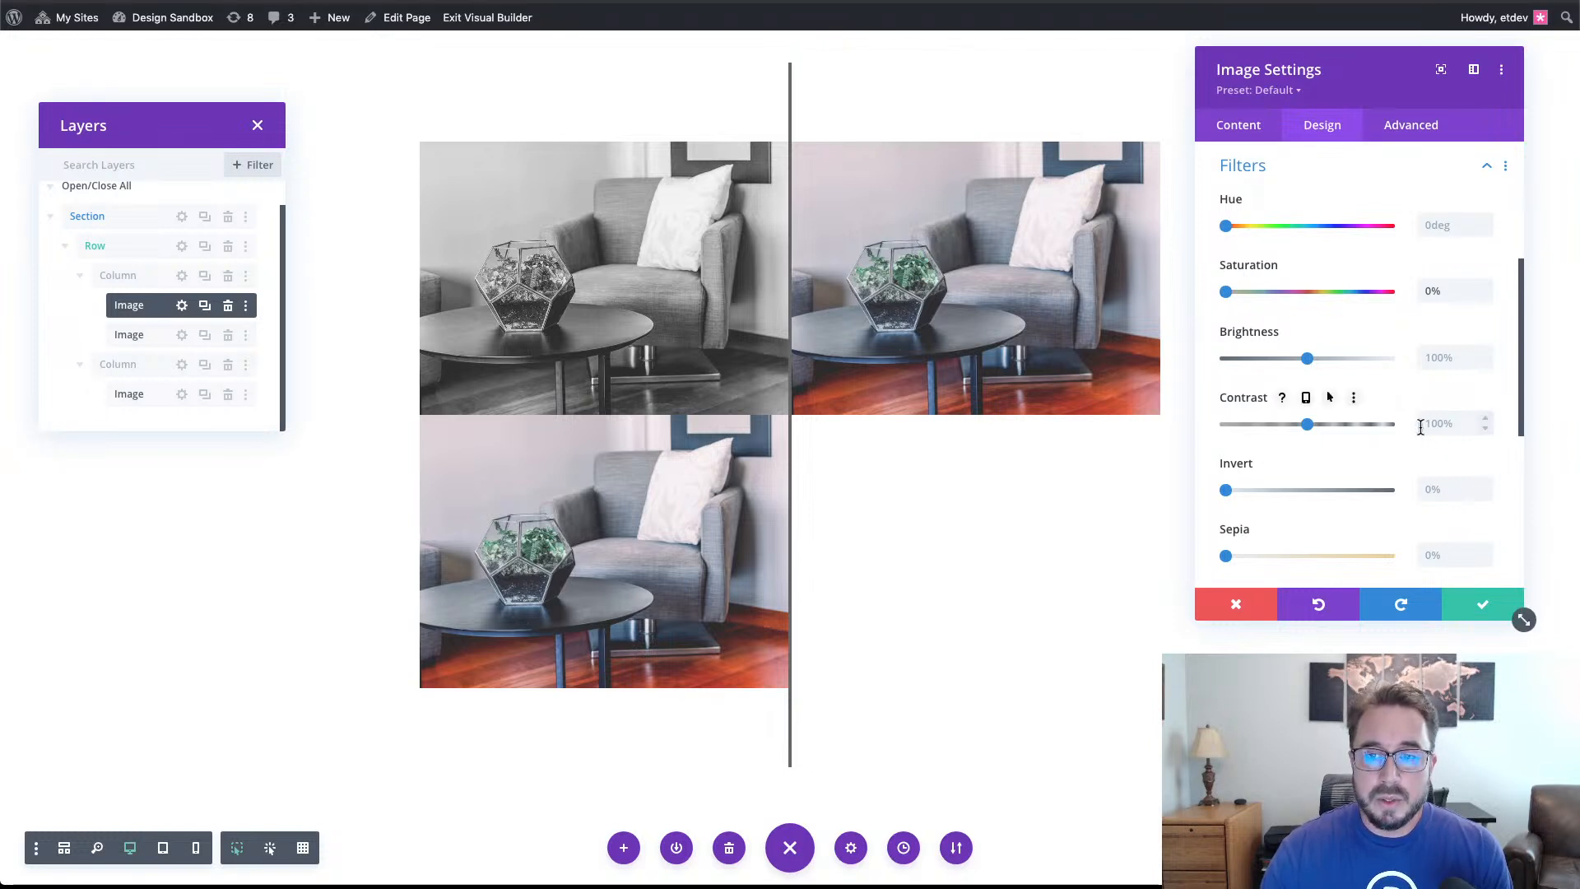
{"action": "scroll", "coordinate": [1421, 427], "scroll_direction": "down", "scroll_amount": 2}
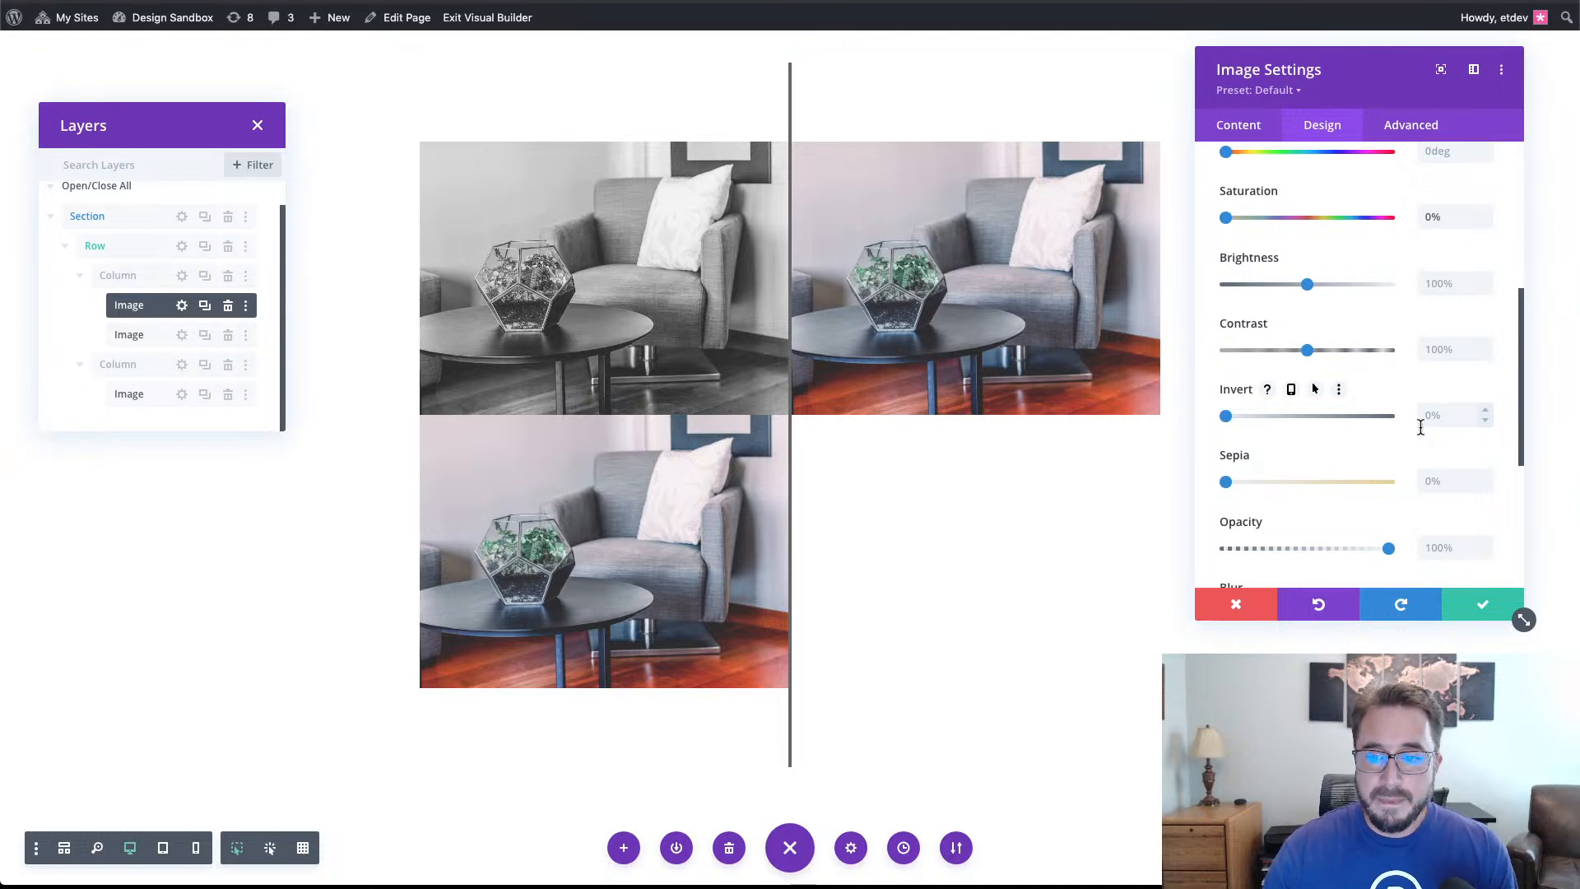
{"action": "scroll", "coordinate": [1411, 485], "scroll_direction": "down", "scroll_amount": 2}
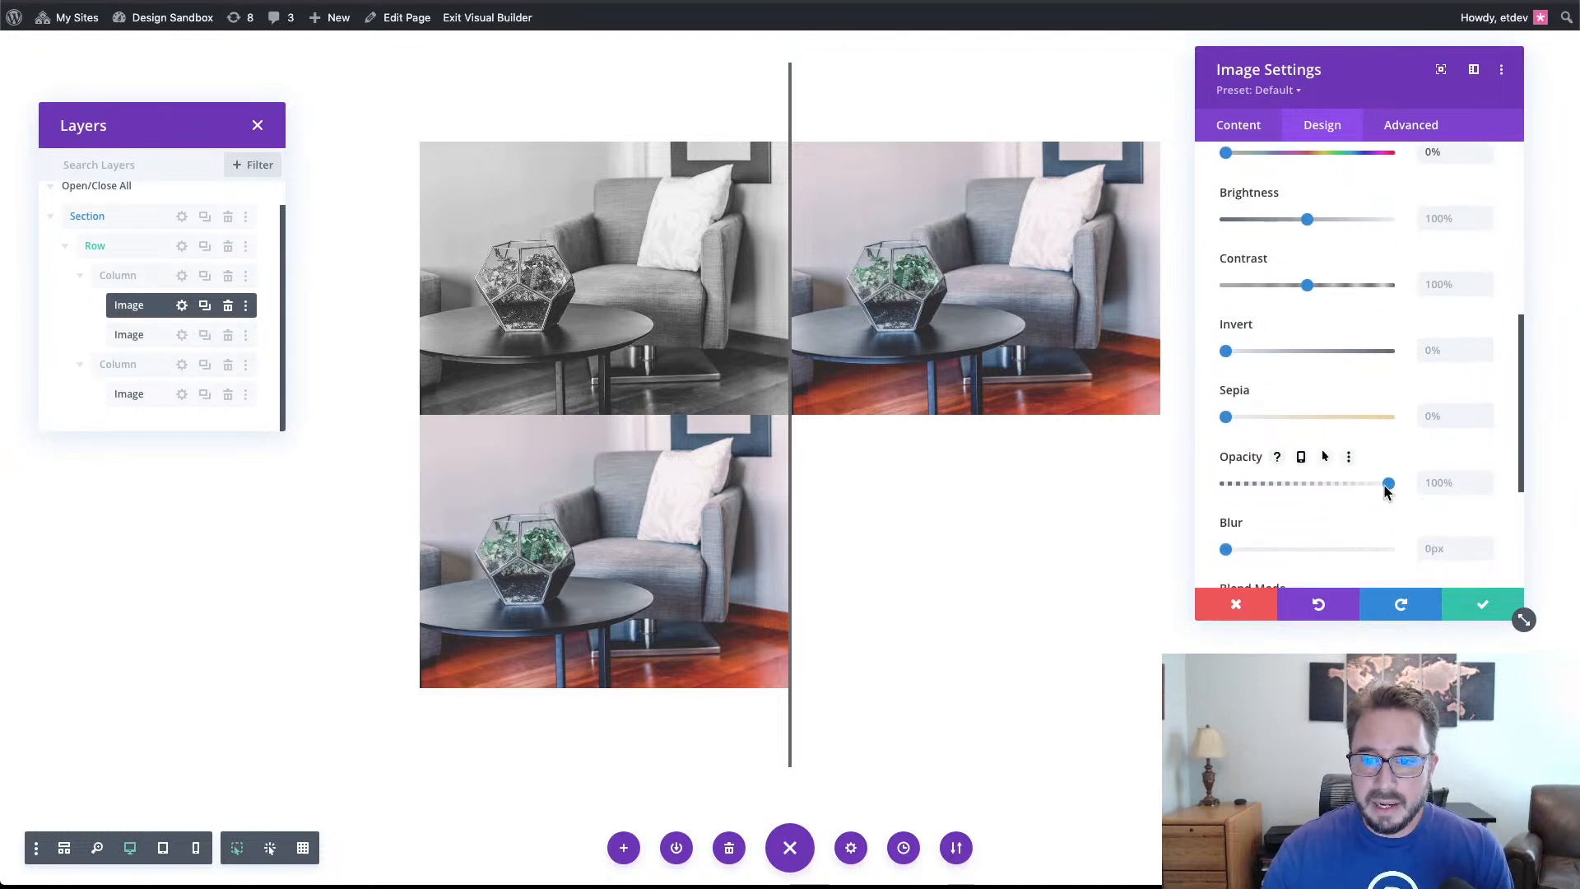
{"action": "left_click_drag", "start_coordinate": [1387, 486], "coordinate": [1241, 487]}
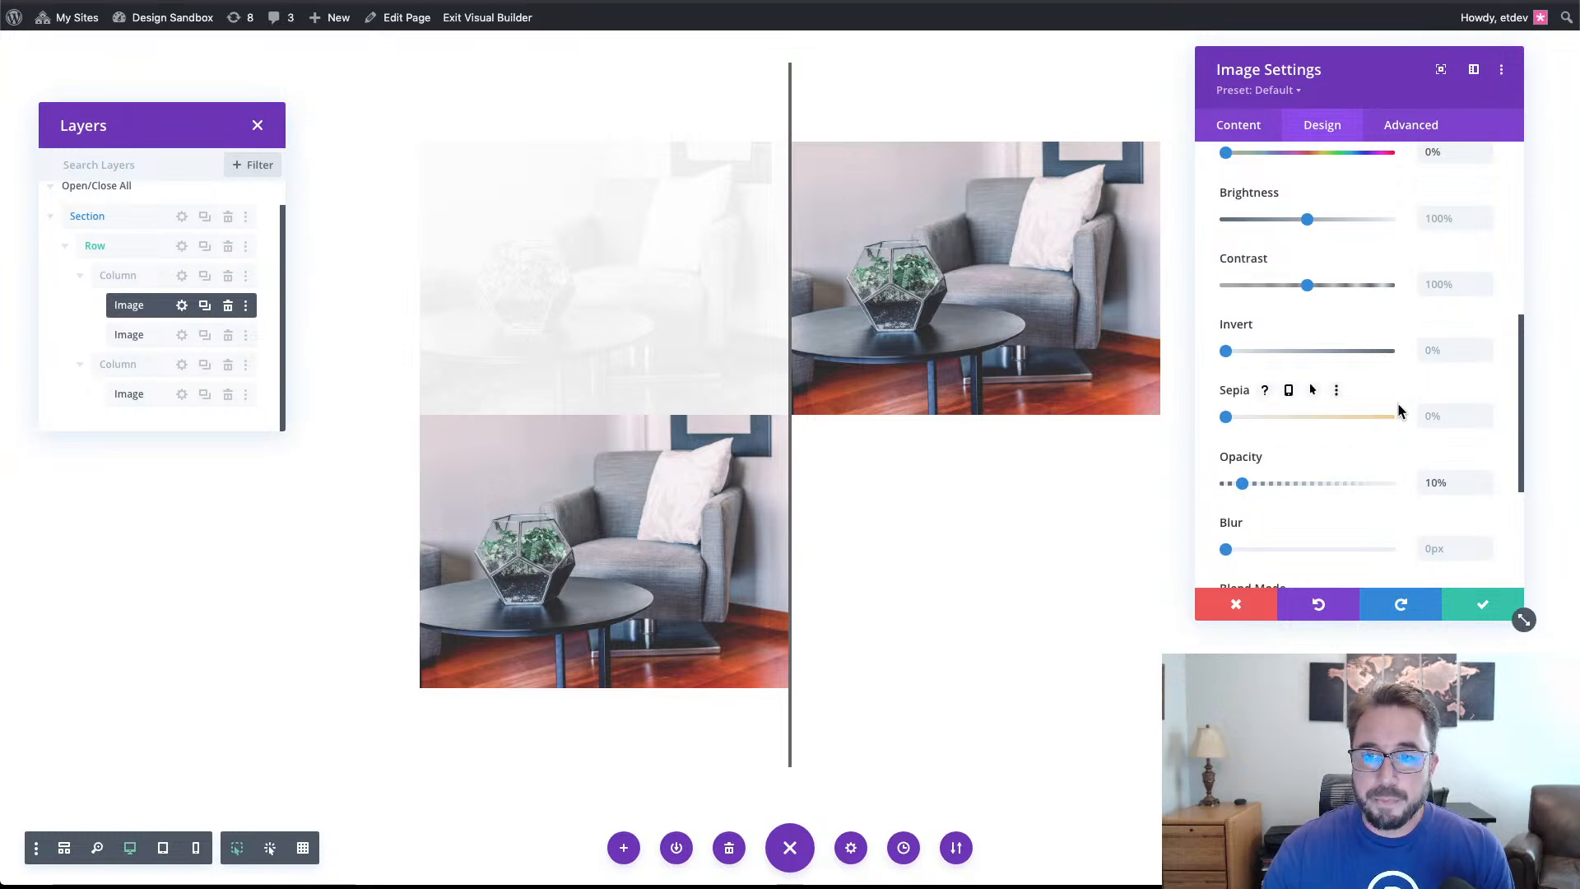
{"action": "scroll", "coordinate": [1401, 430], "scroll_direction": "up", "scroll_amount": 1}
{"action": "scroll", "coordinate": [1397, 405], "scroll_direction": "down", "scroll_amount": 1}
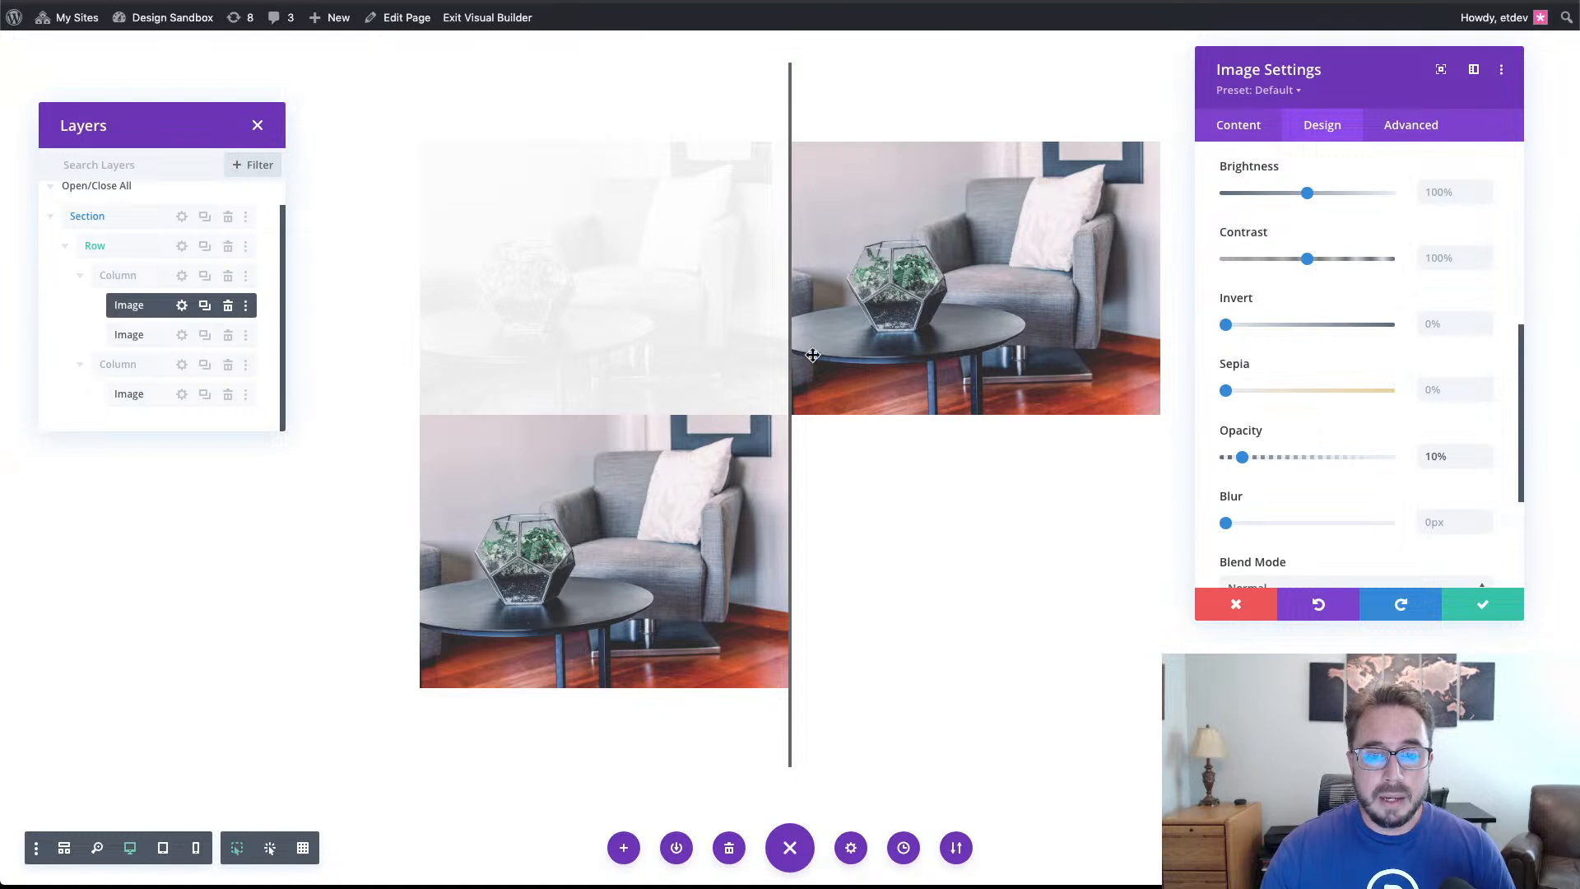
Change the faded first image's position to Absolute.
{"action": "left_click", "coordinate": [1431, 140]}
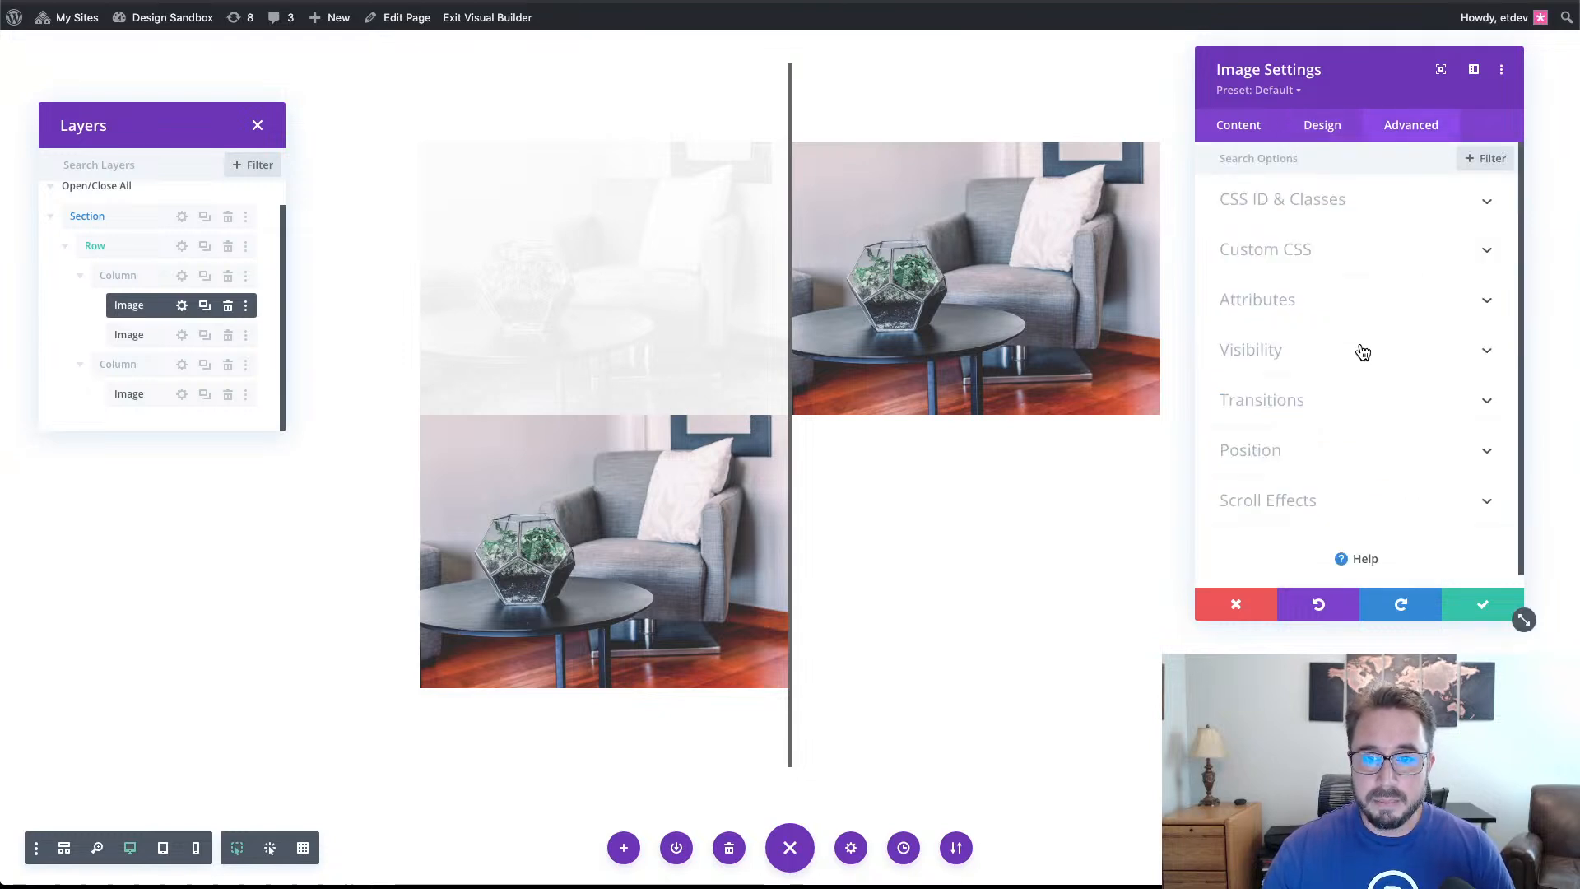
{"action": "left_click", "coordinate": [1339, 444]}
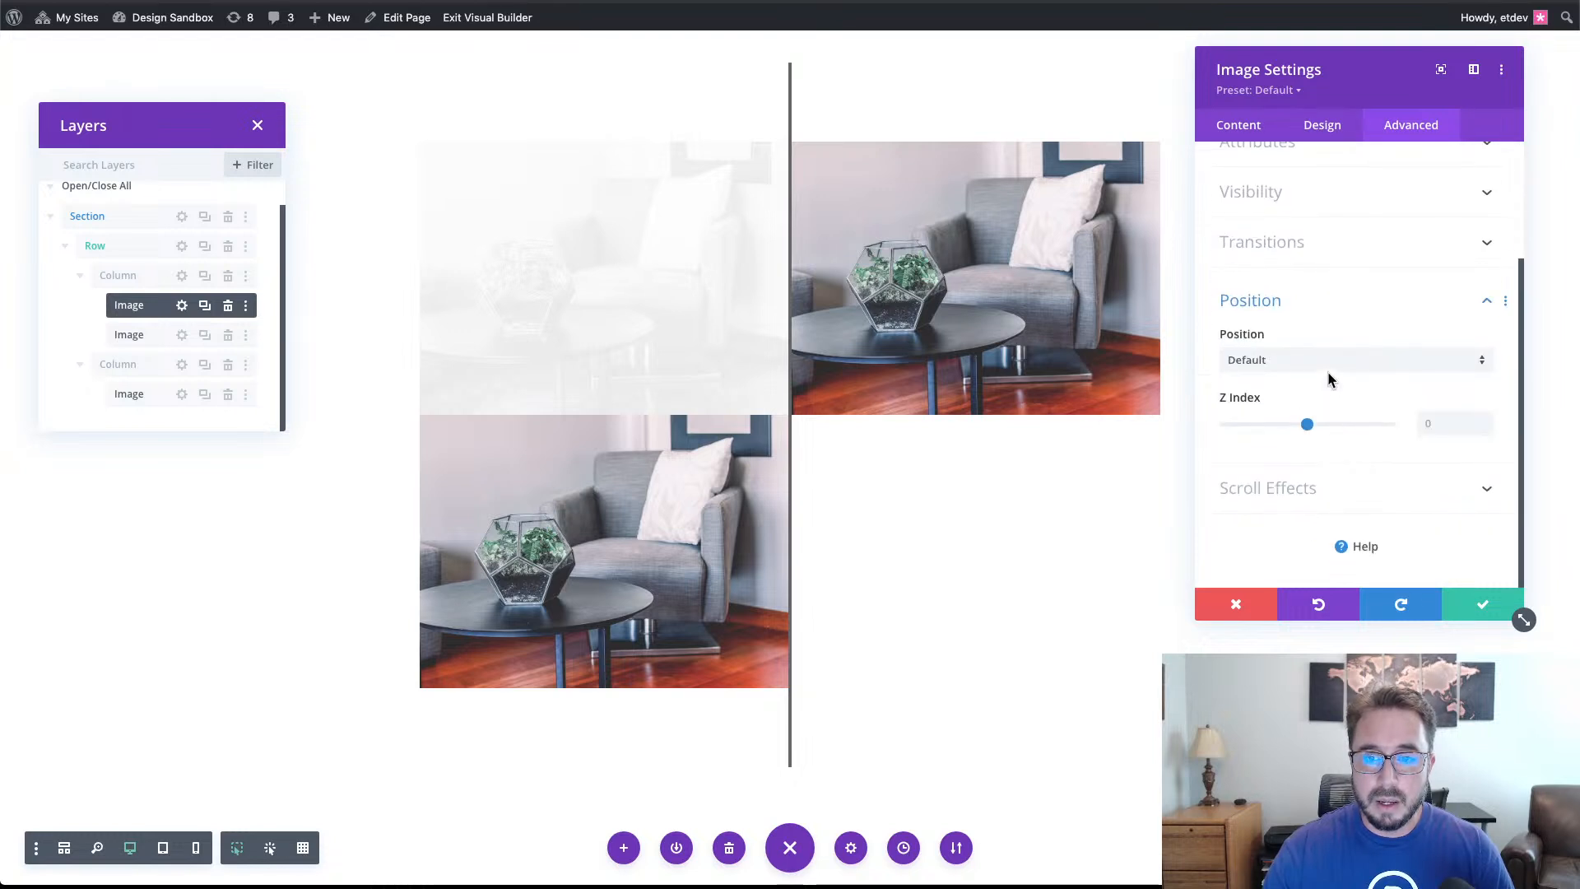
{"action": "left_click", "coordinate": [1327, 367]}
{"action": "left_click", "coordinate": [1317, 425]}
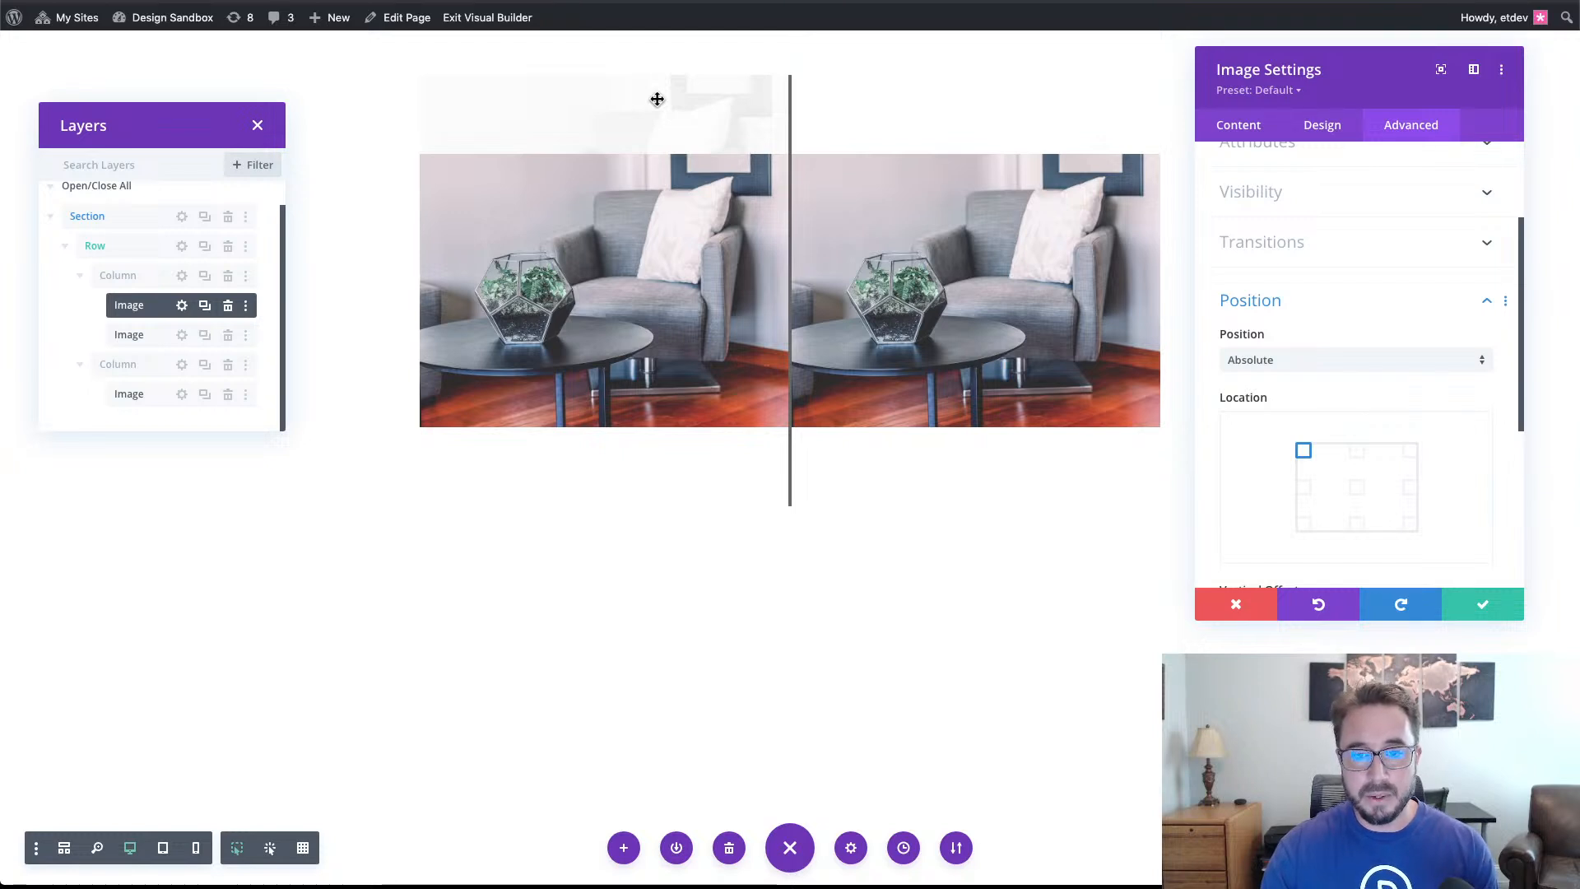
Give the absolutely positioned image a vertical offset of 5vw and save its settings.
{"action": "scroll", "coordinate": [1412, 387], "scroll_direction": "down", "scroll_amount": 5}
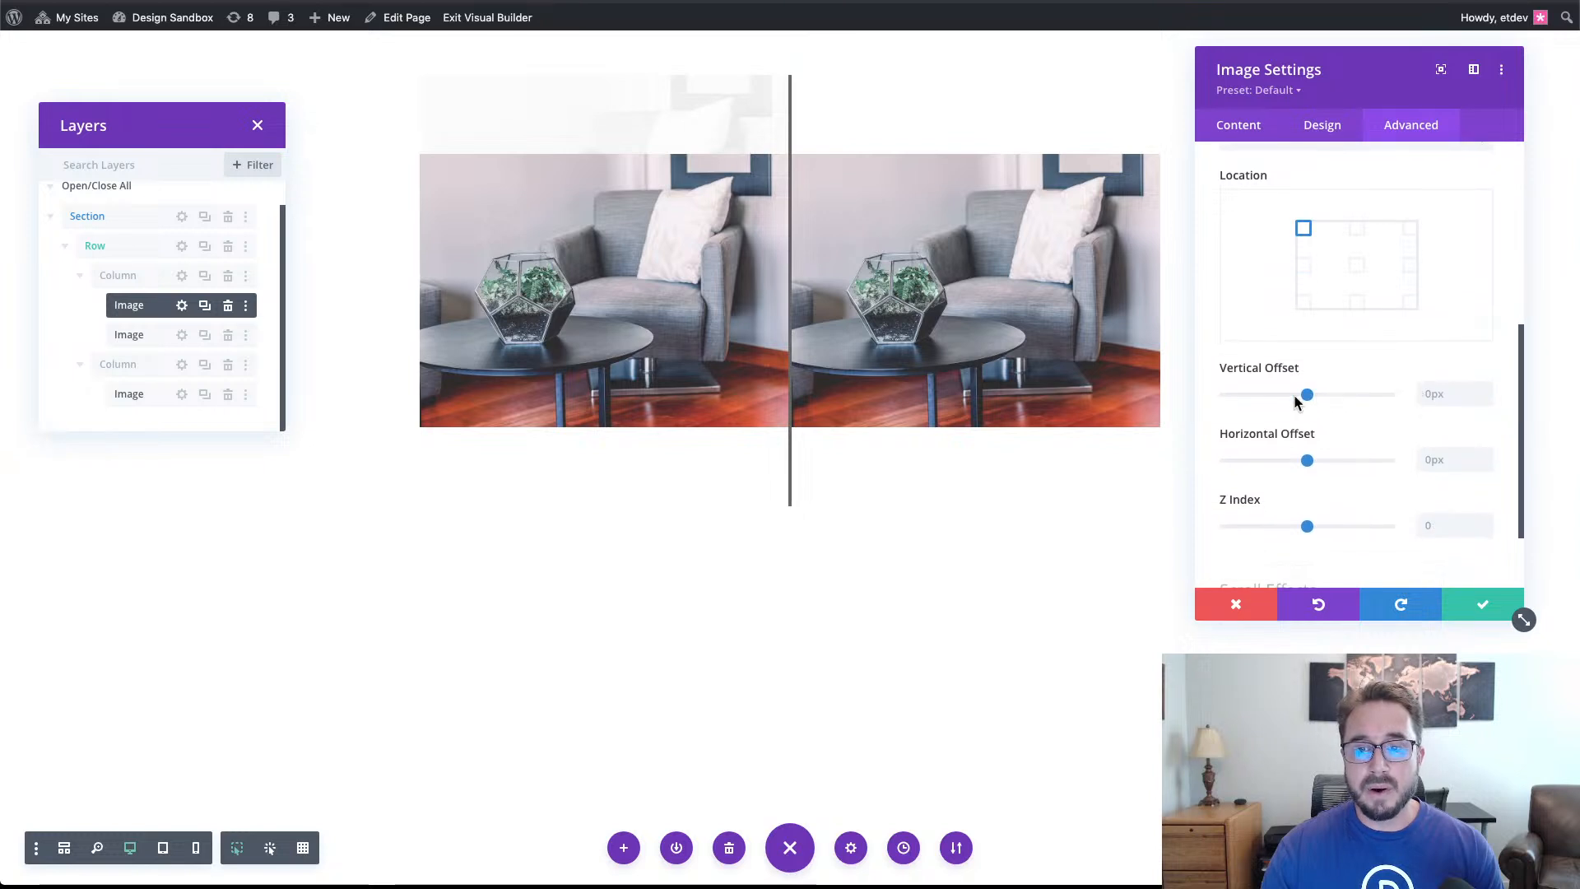
{"action": "left_click", "coordinate": [1462, 394]}
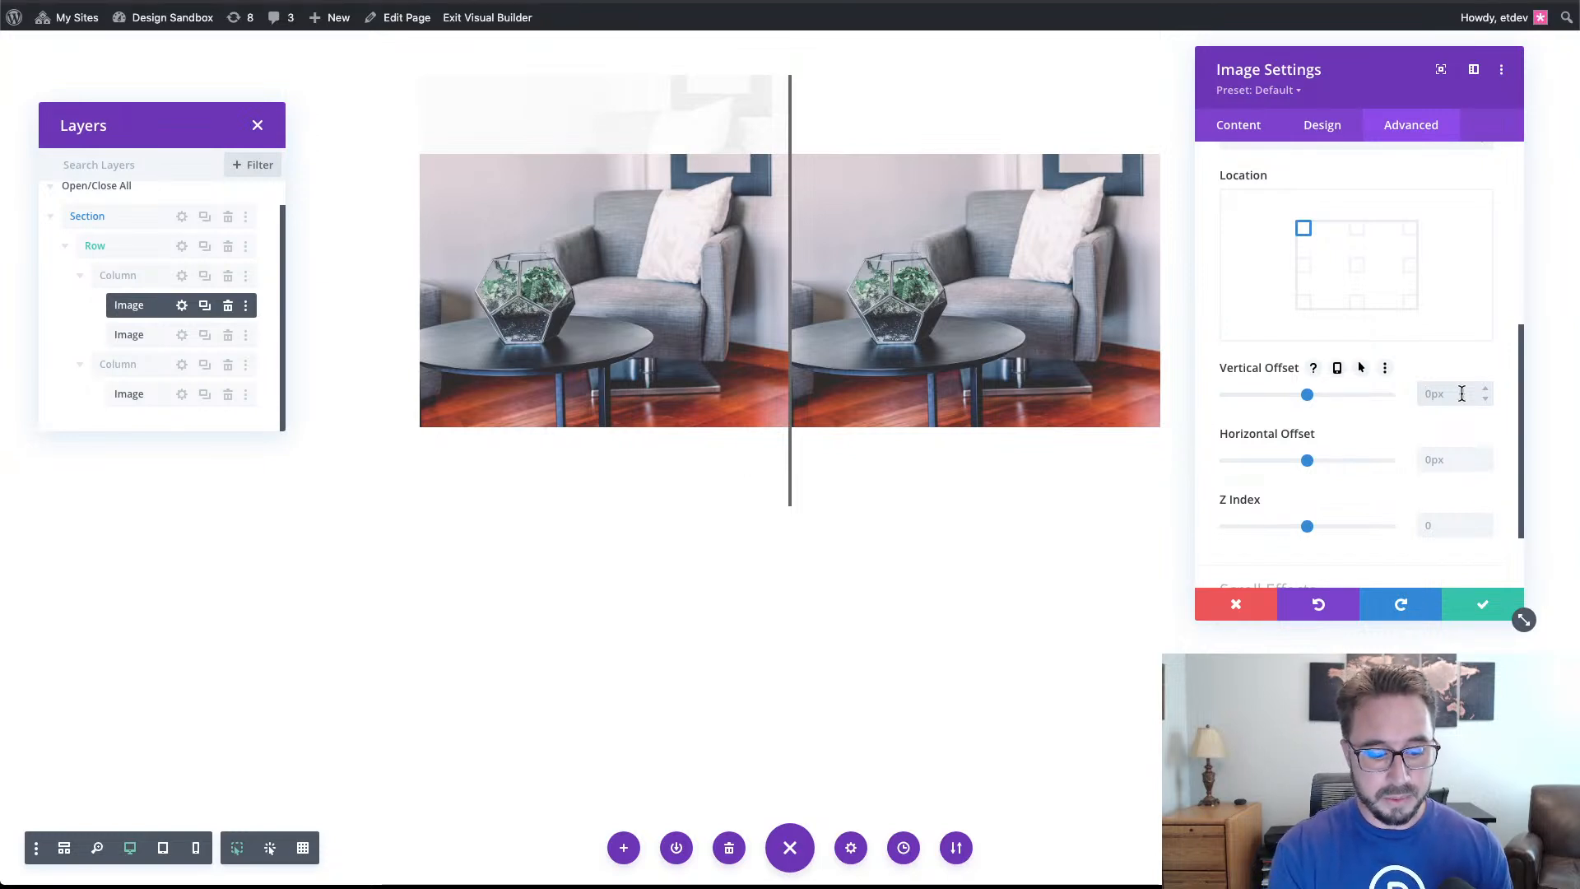
{"action": "type", "text": "5vw"}
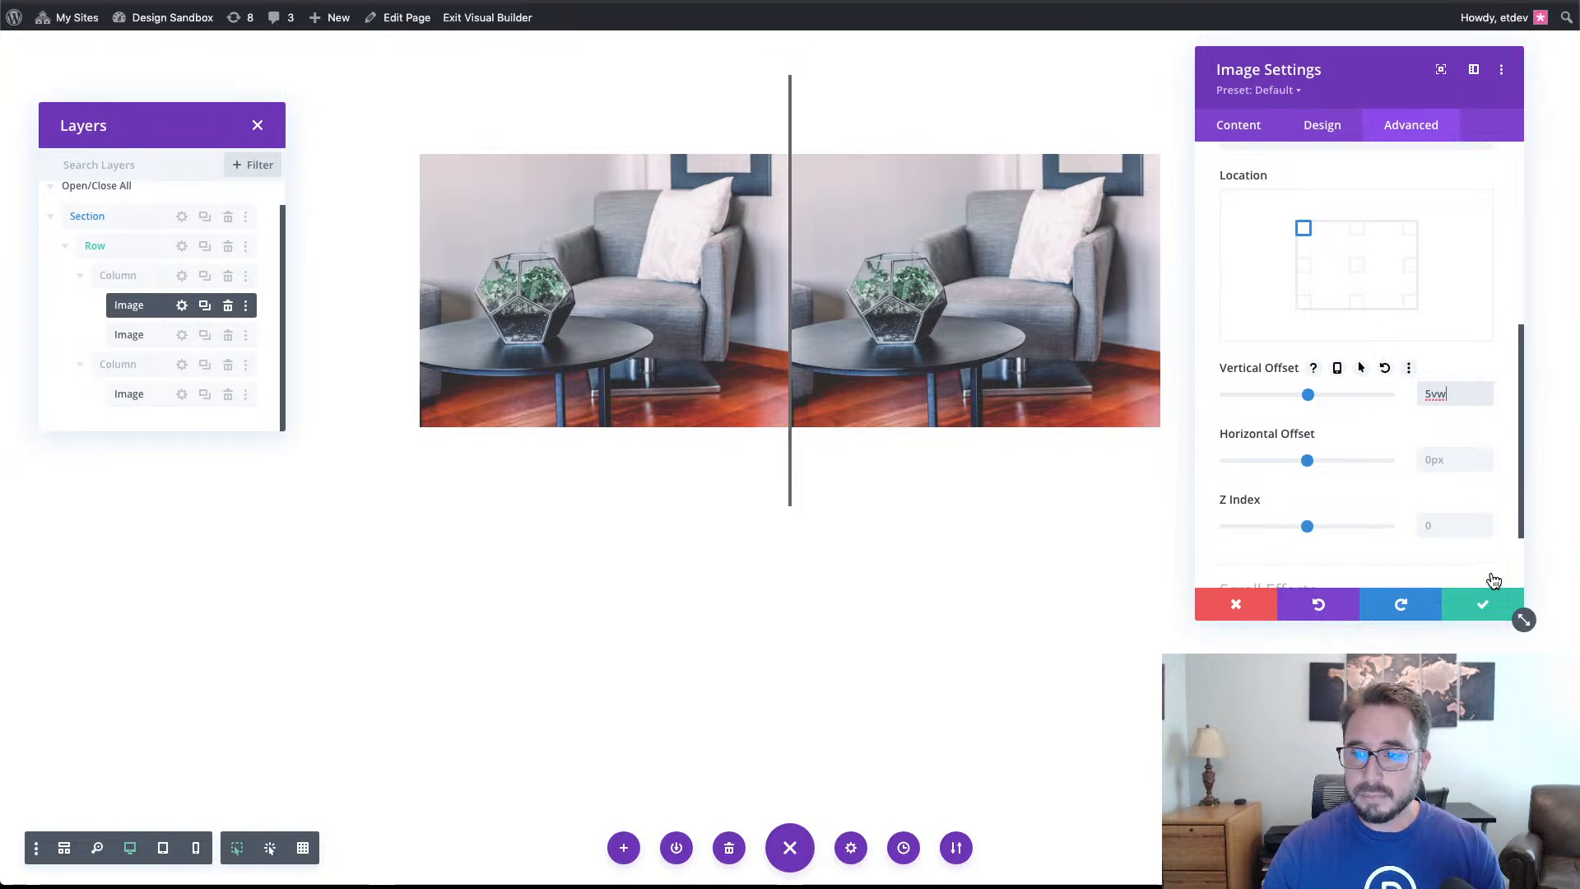
{"action": "left_click", "coordinate": [1488, 605]}
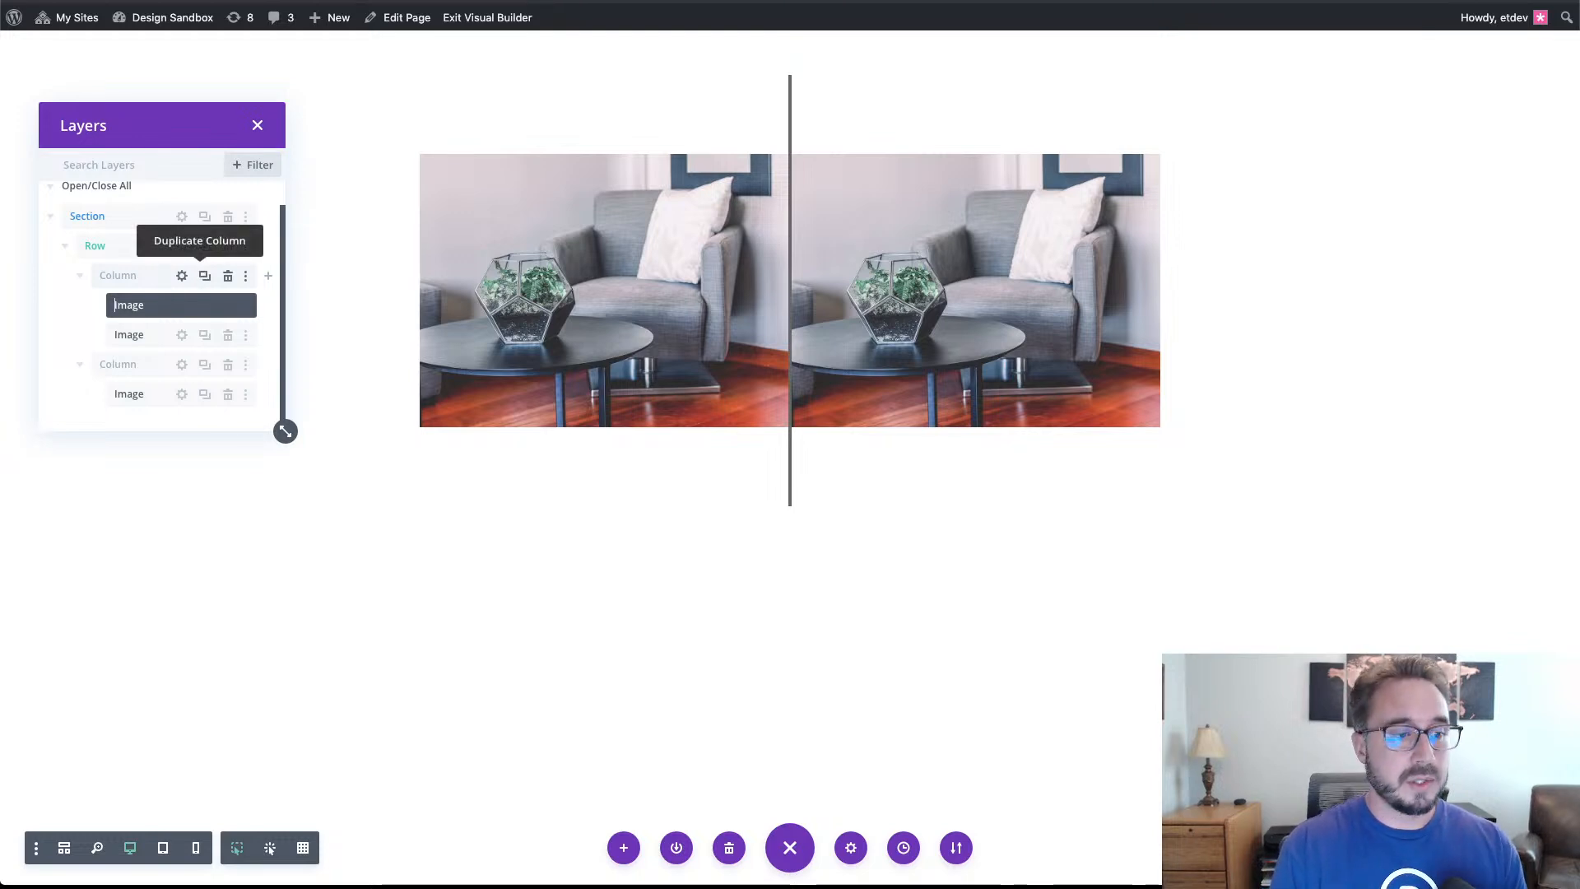
Rename the first image layer in the first column as "shadow Image".
{"action": "type", "text": "sh"}
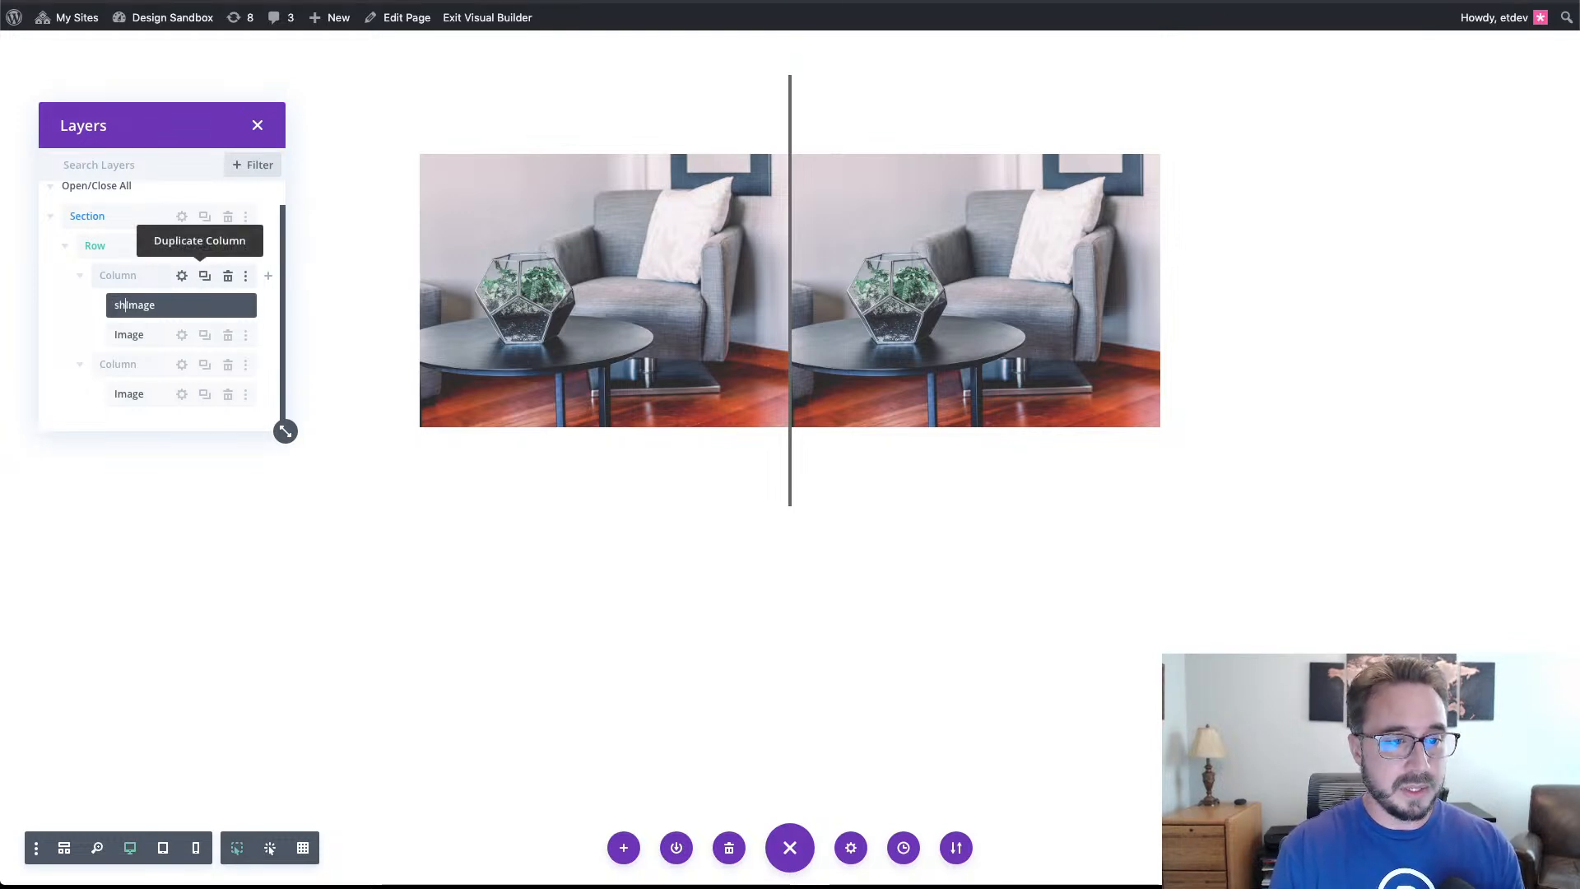
{"action": "type", "text": "ad"}
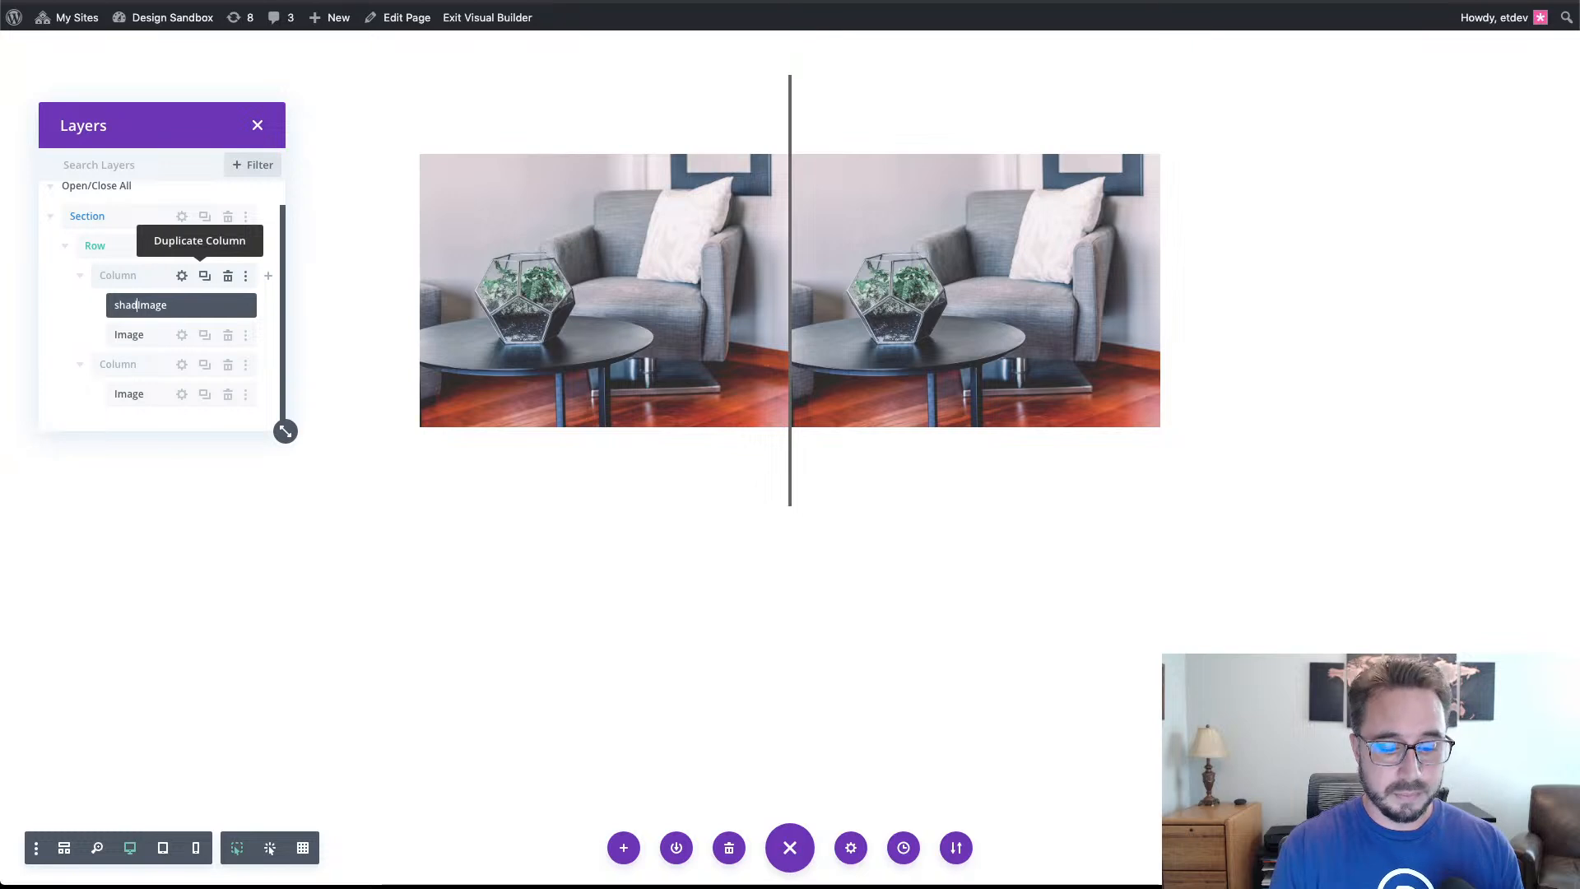
{"action": "type", "text": "ow"}
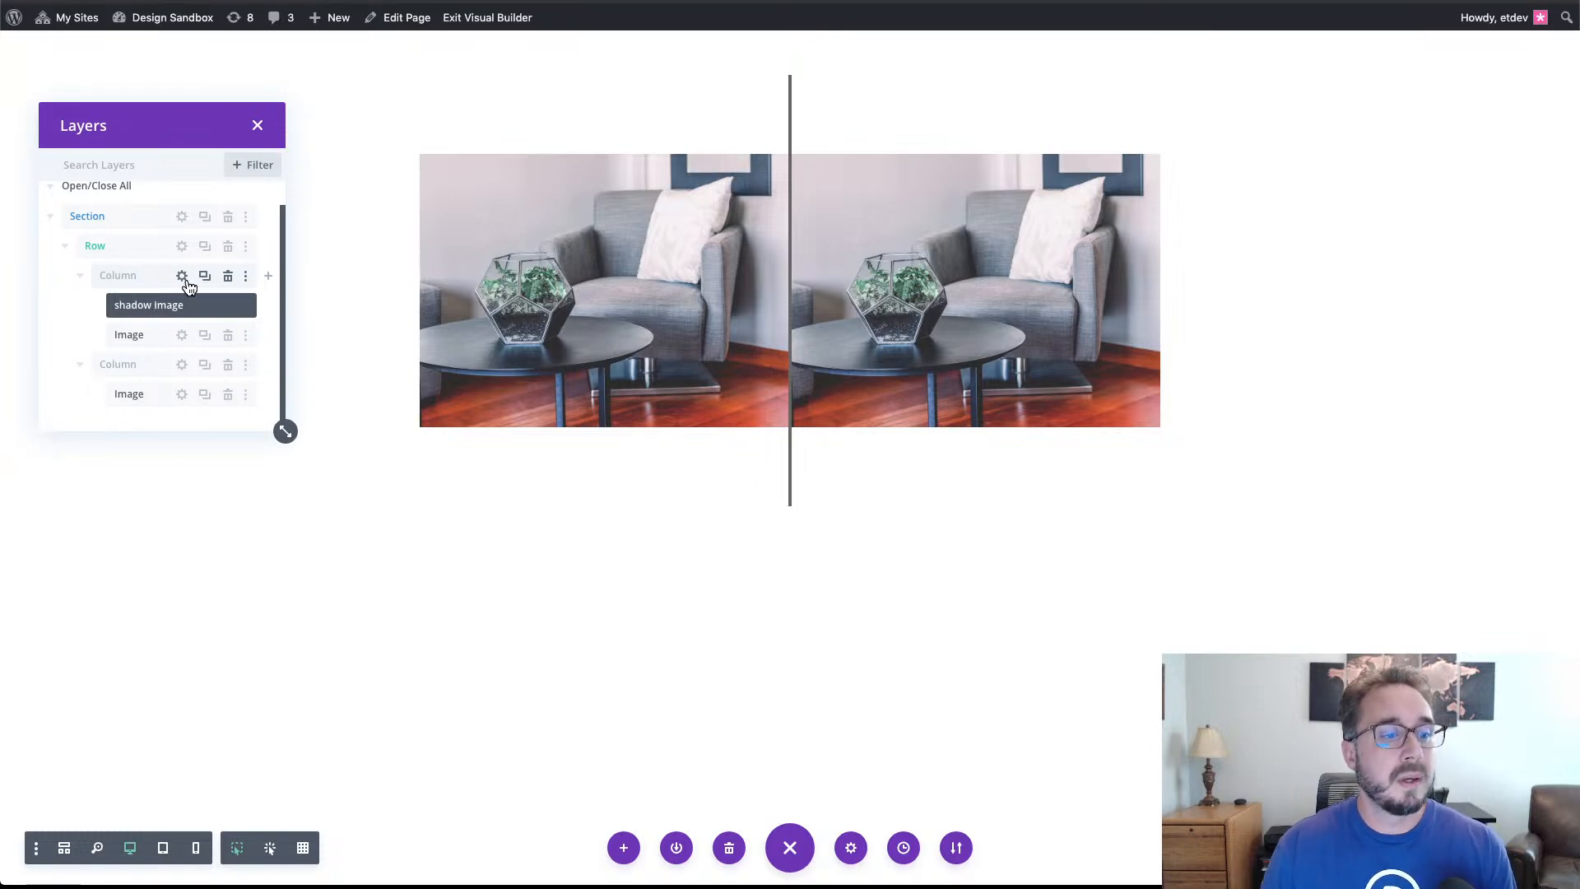
{"action": "left_click", "coordinate": [72, 309]}
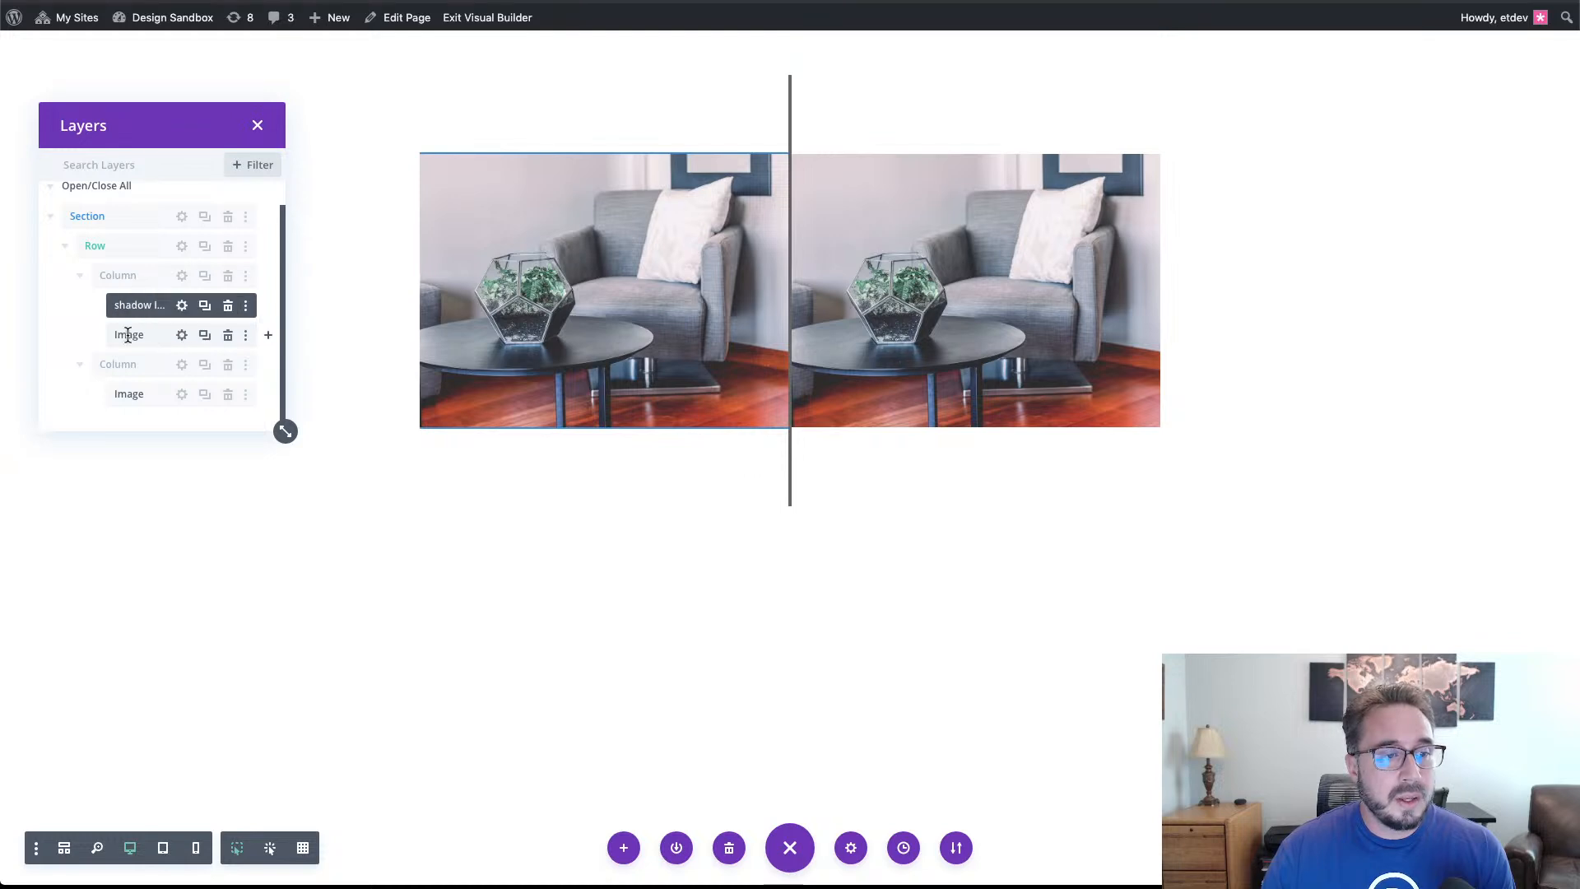
Rename the second image layer in the first column as "before Image".
{"action": "double_click", "coordinate": [155, 331]}
{"action": "type", "text": "before"}
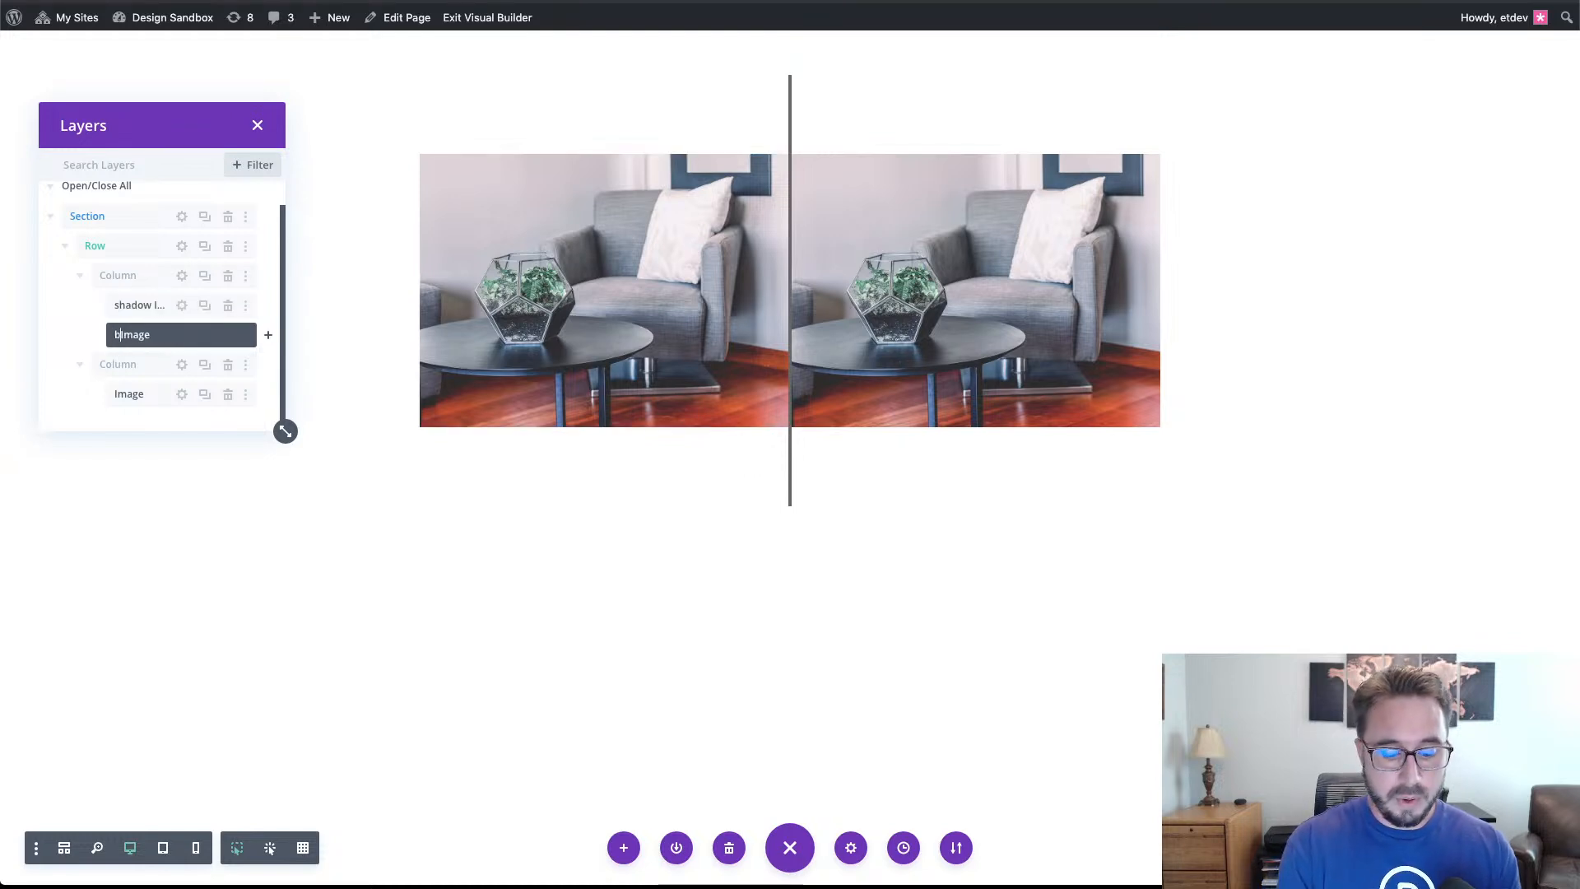
{"action": "left_click", "coordinate": [77, 336]}
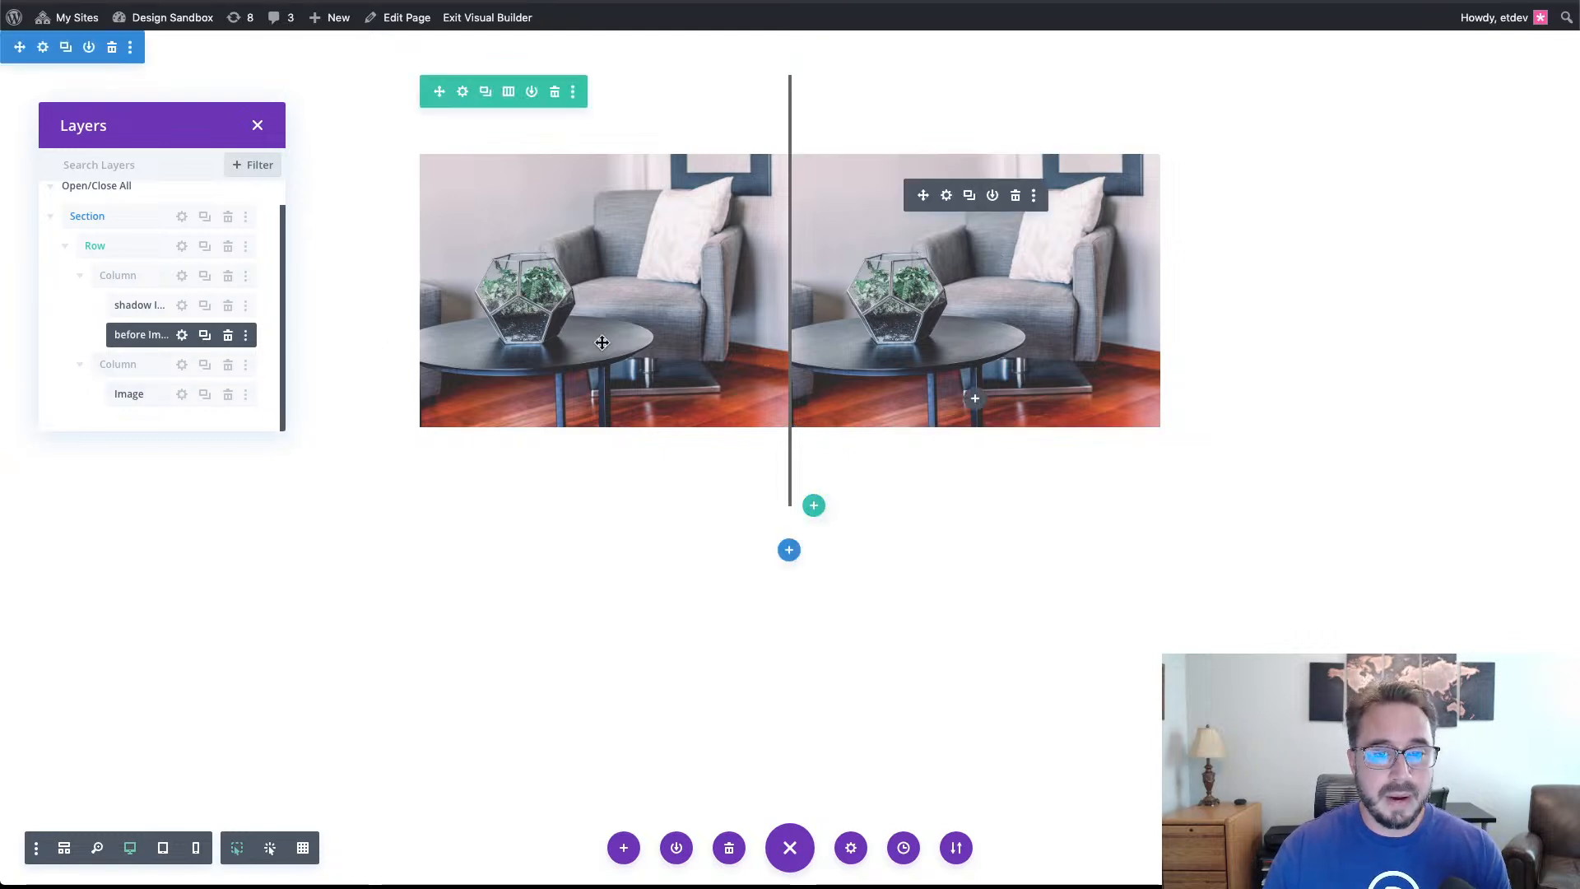
Rename the second column's image layer as "after Image" and widen the layer list to fit the full names.
{"action": "double_click", "coordinate": [128, 387]}
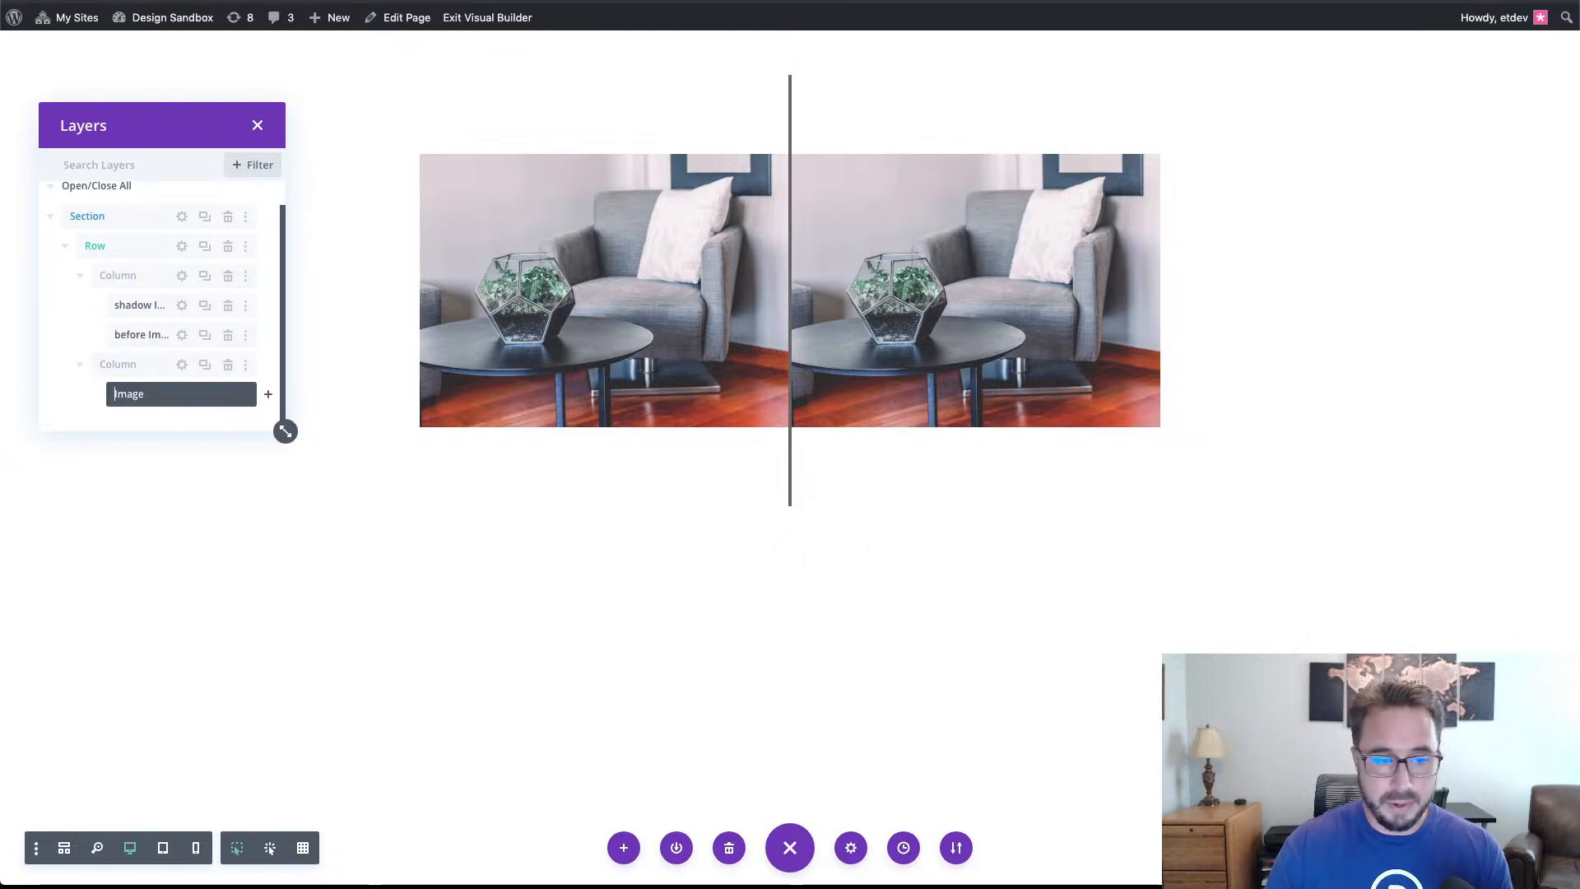
{"action": "type", "text": "after"}
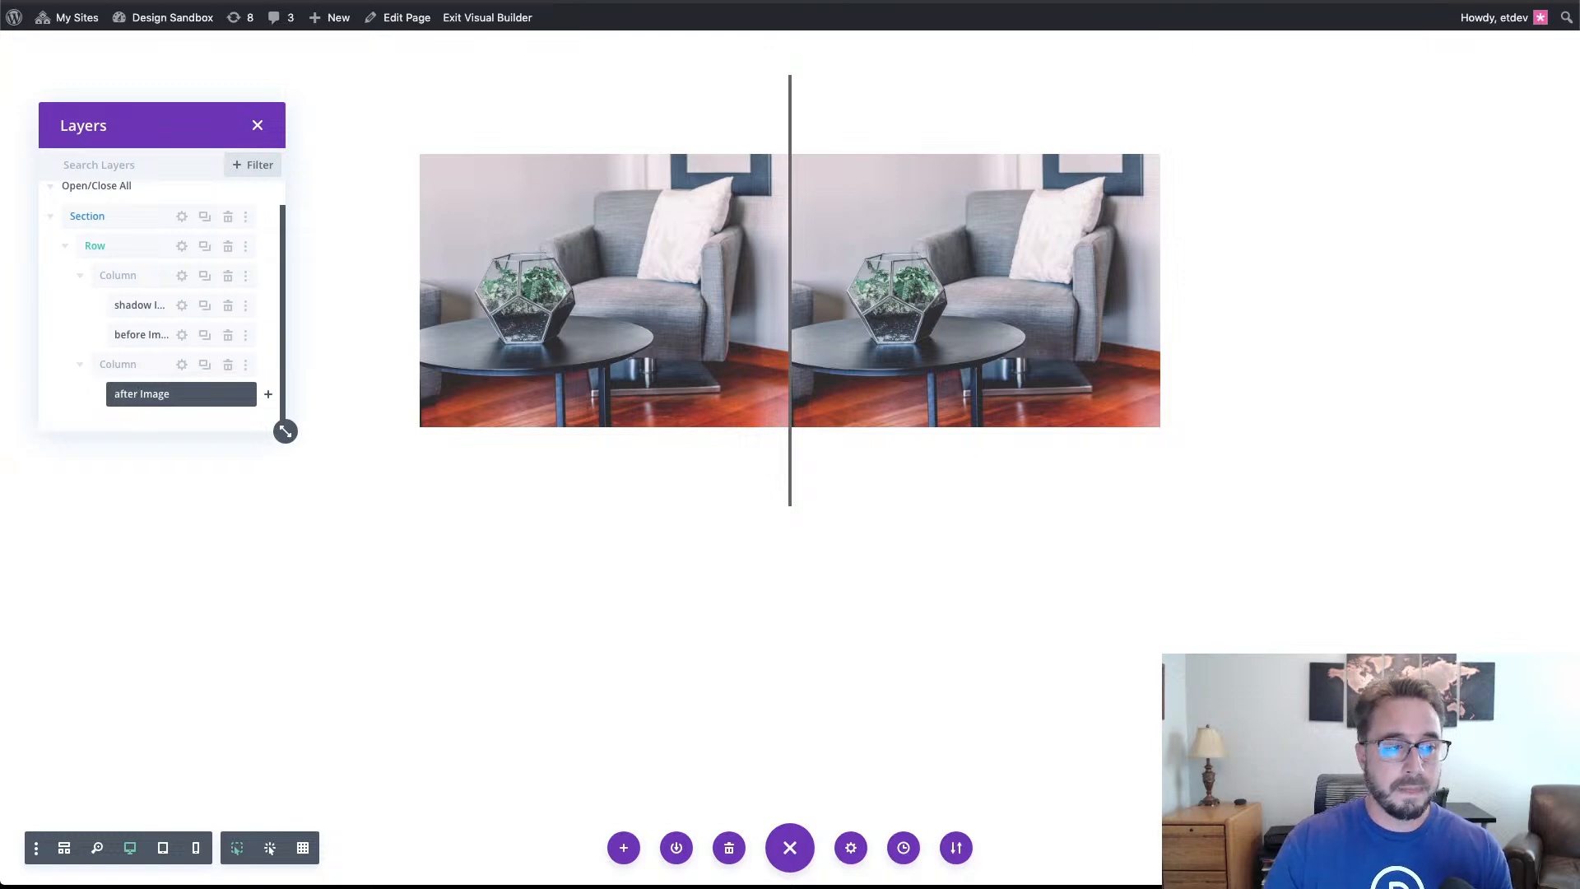
{"action": "key", "text": "Return"}
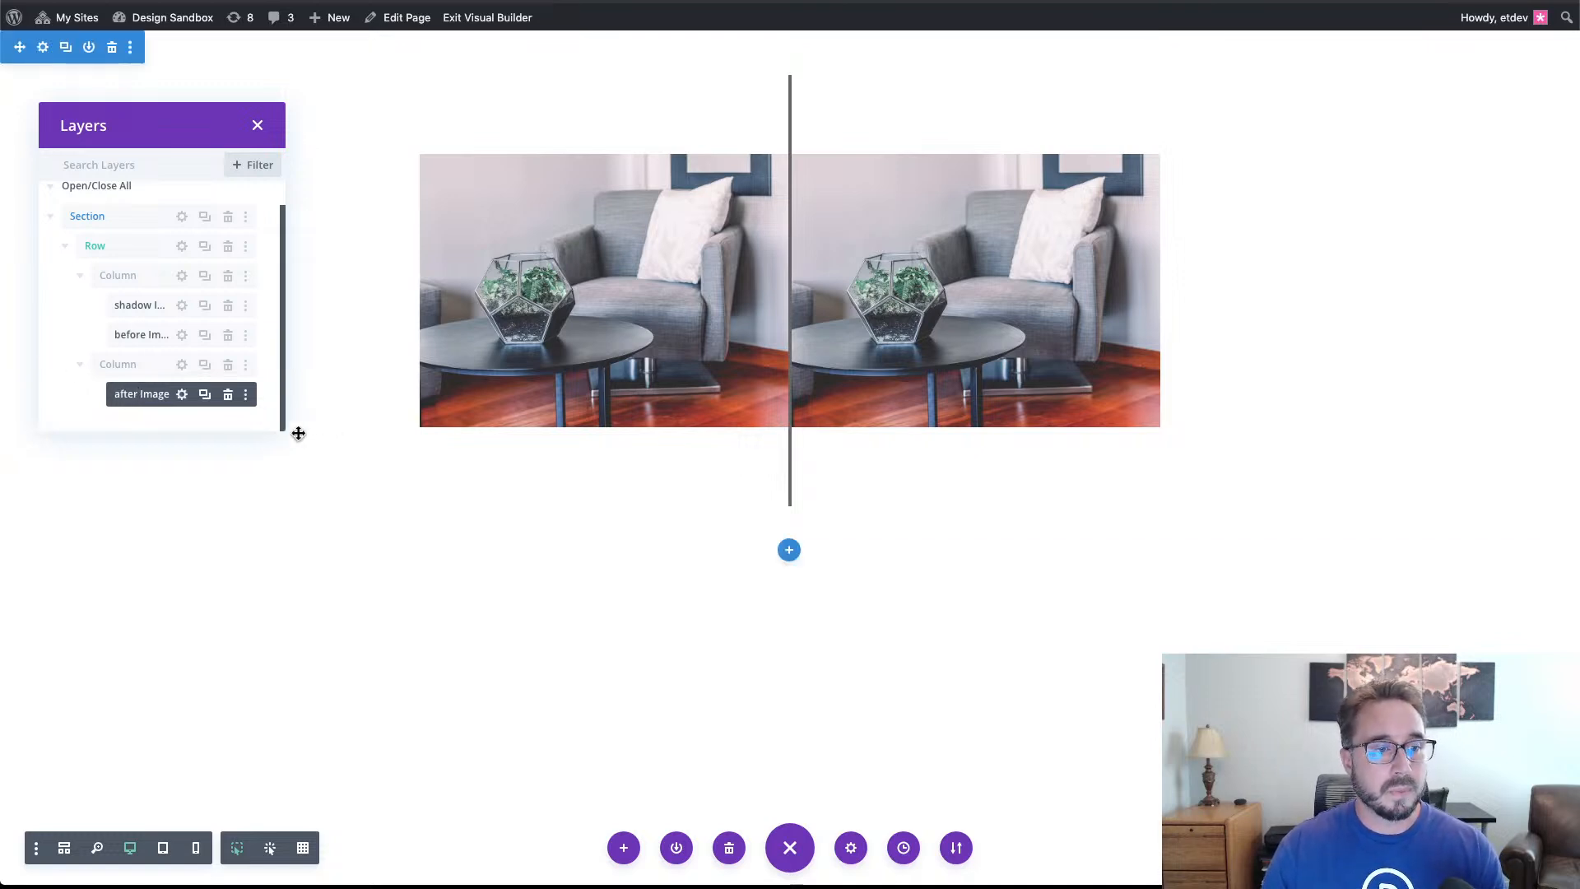
{"action": "left_click_drag", "start_coordinate": [285, 430], "coordinate": [304, 420]}
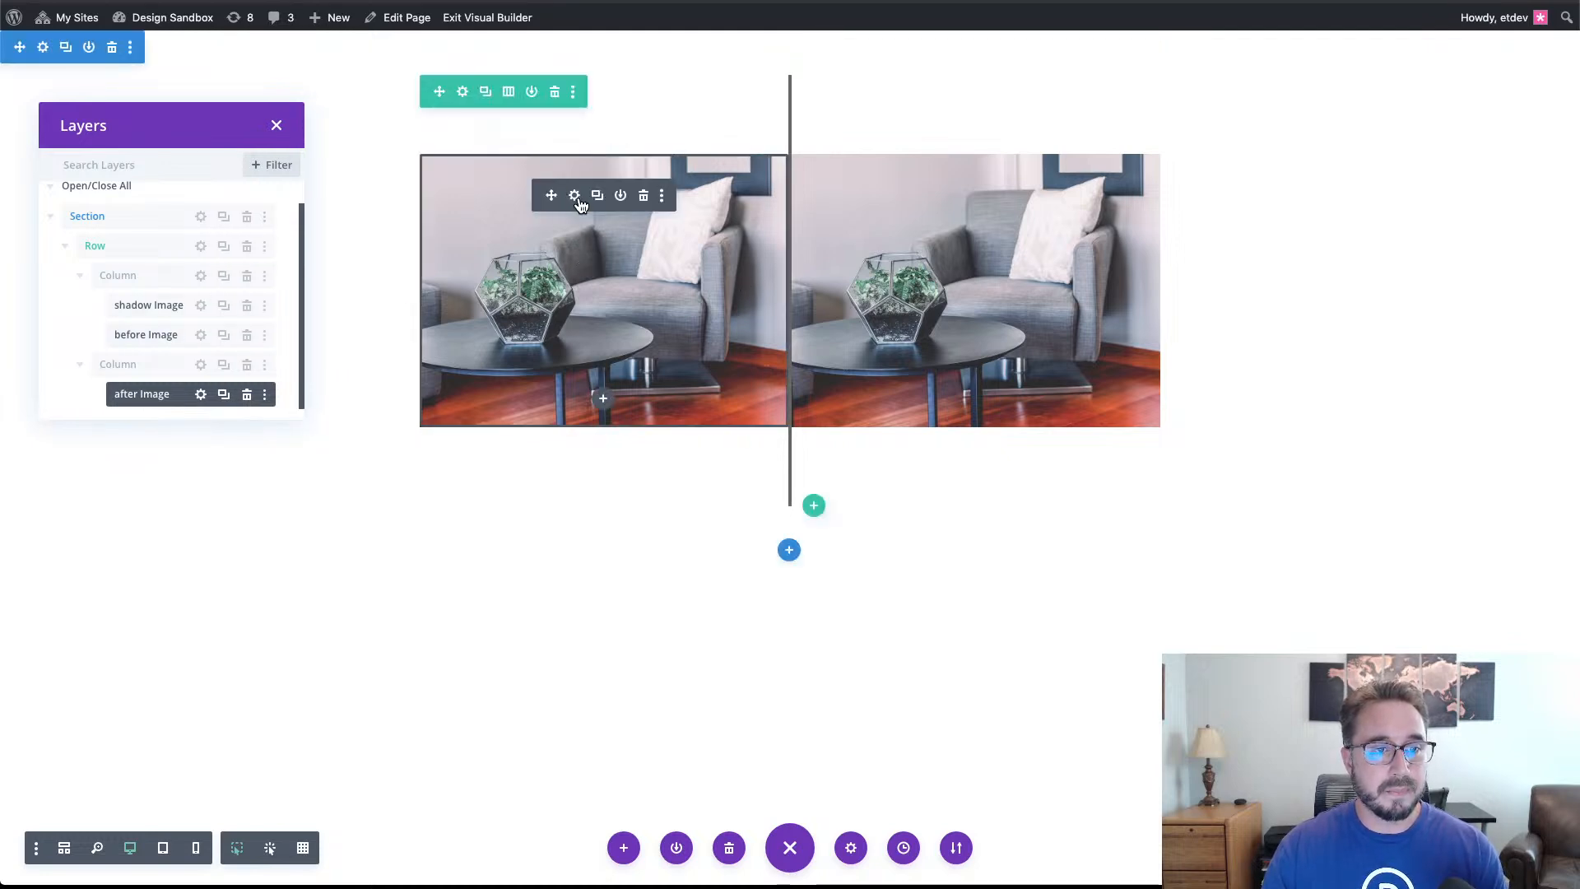
Set the before image's saturation filter to 0%.
{"action": "left_click", "coordinate": [575, 197]}
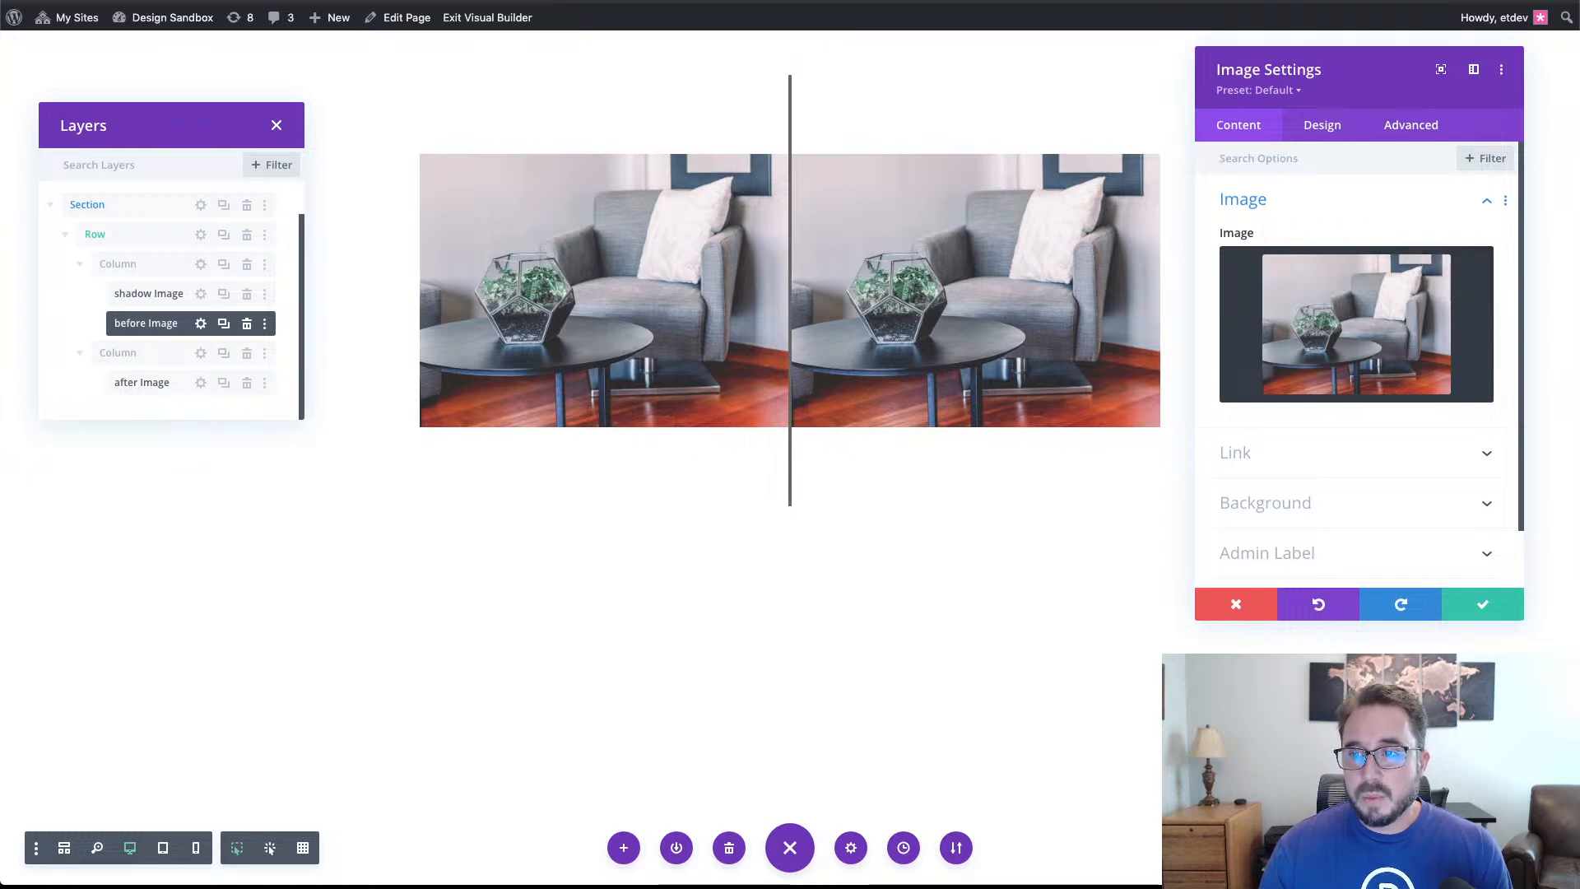
{"action": "left_click", "coordinate": [1337, 129]}
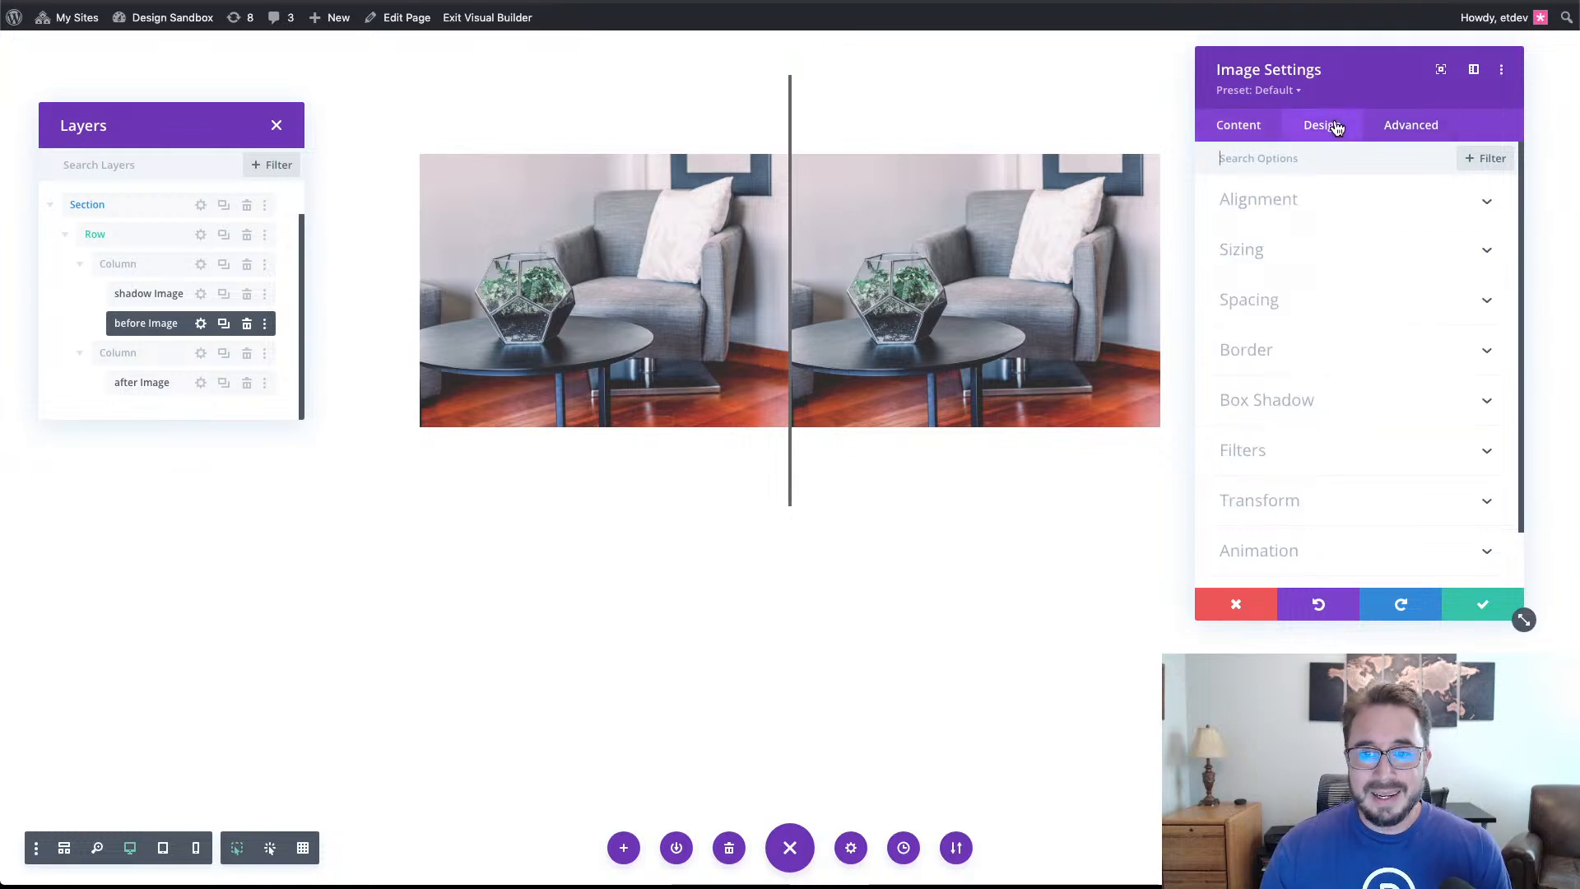
{"action": "left_click", "coordinate": [1389, 451]}
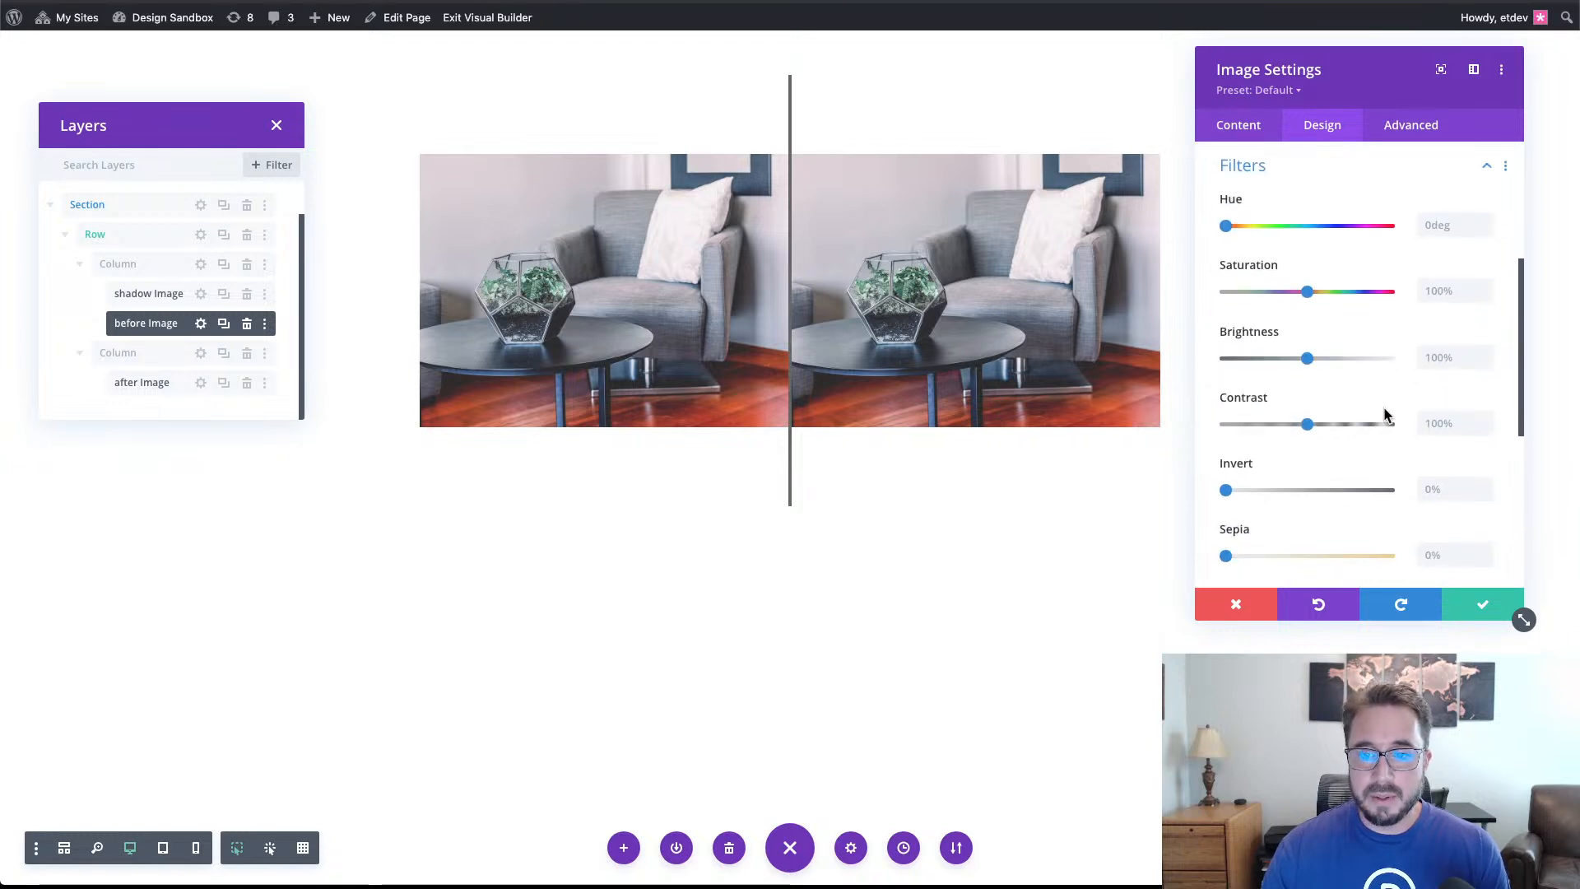
{"action": "left_click_drag", "start_coordinate": [1307, 291], "coordinate": [1187, 293]}
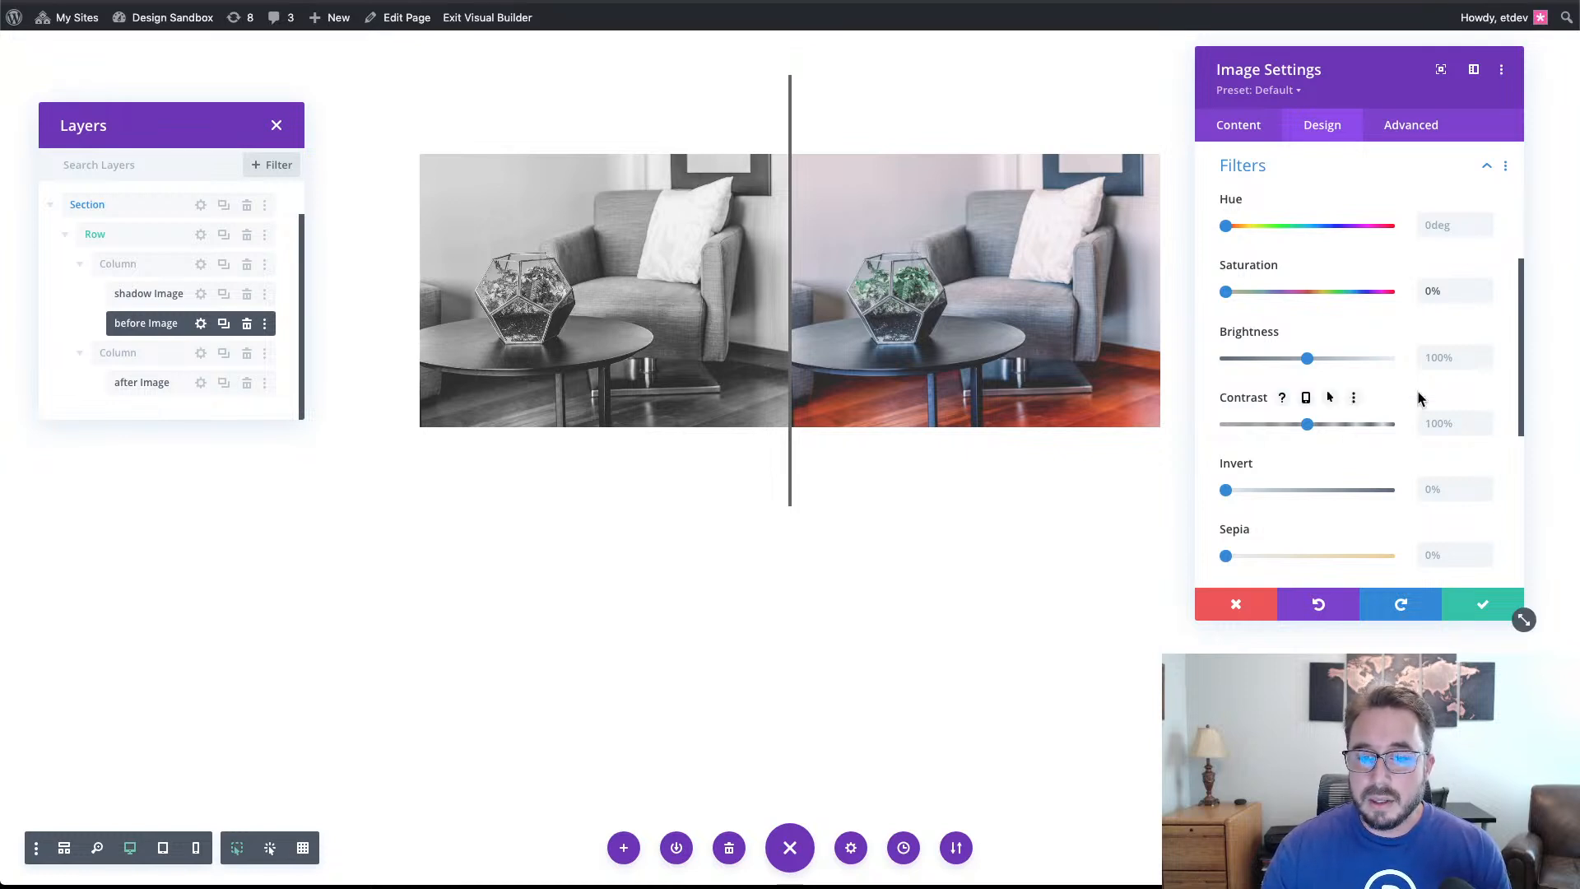
{"action": "scroll", "coordinate": [1418, 396], "scroll_direction": "down", "scroll_amount": 2}
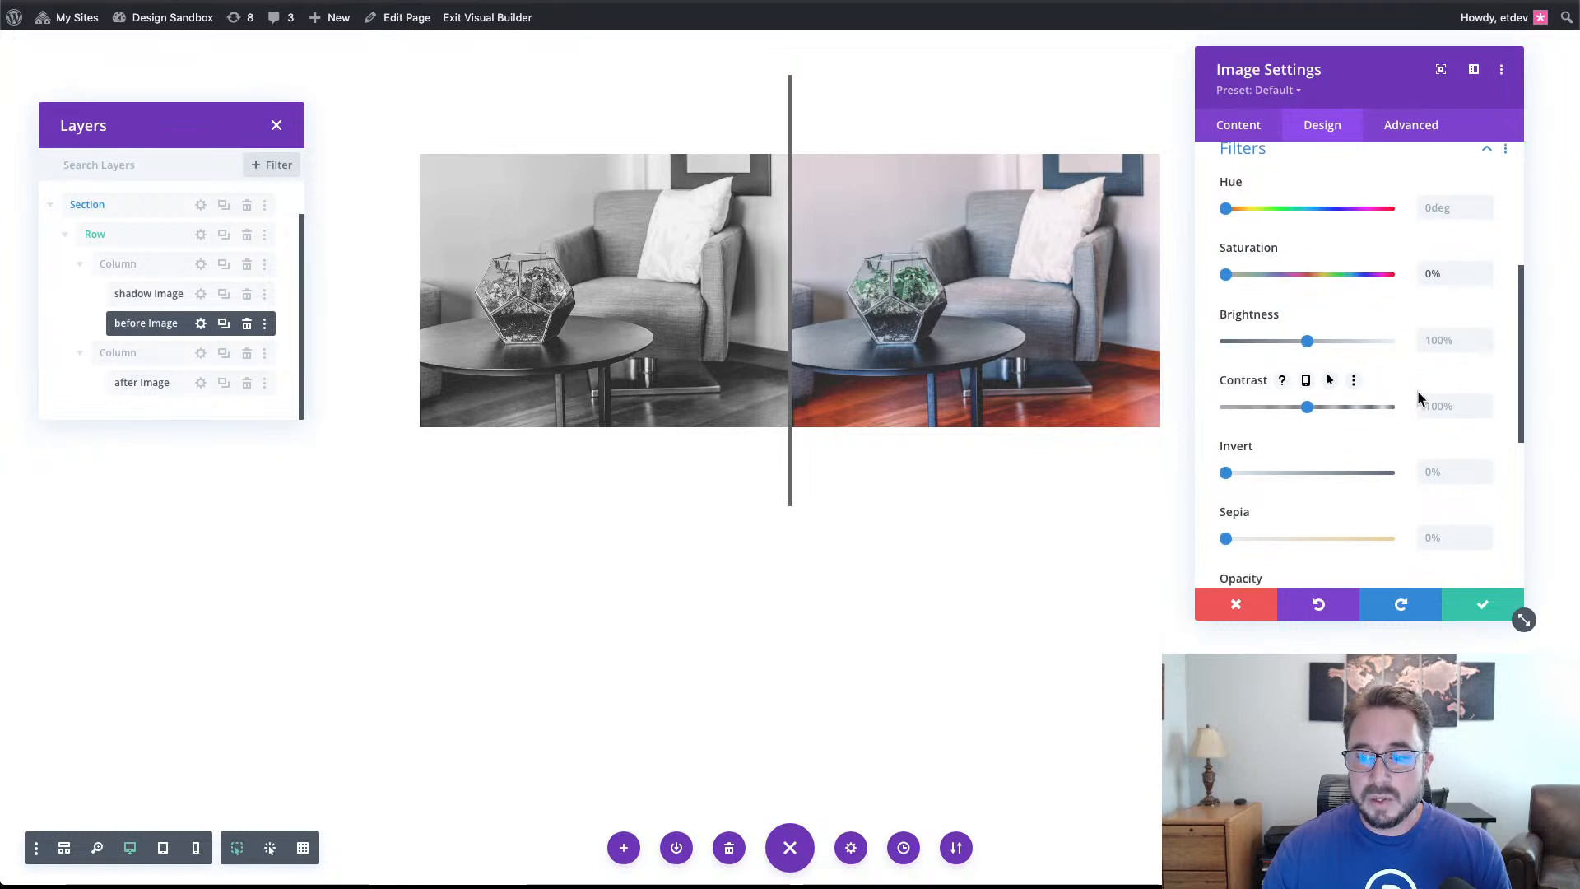
{"action": "scroll", "coordinate": [1418, 396], "scroll_direction": "down", "scroll_amount": 2}
{"action": "scroll", "coordinate": [1417, 396], "scroll_direction": "up", "scroll_amount": 2}
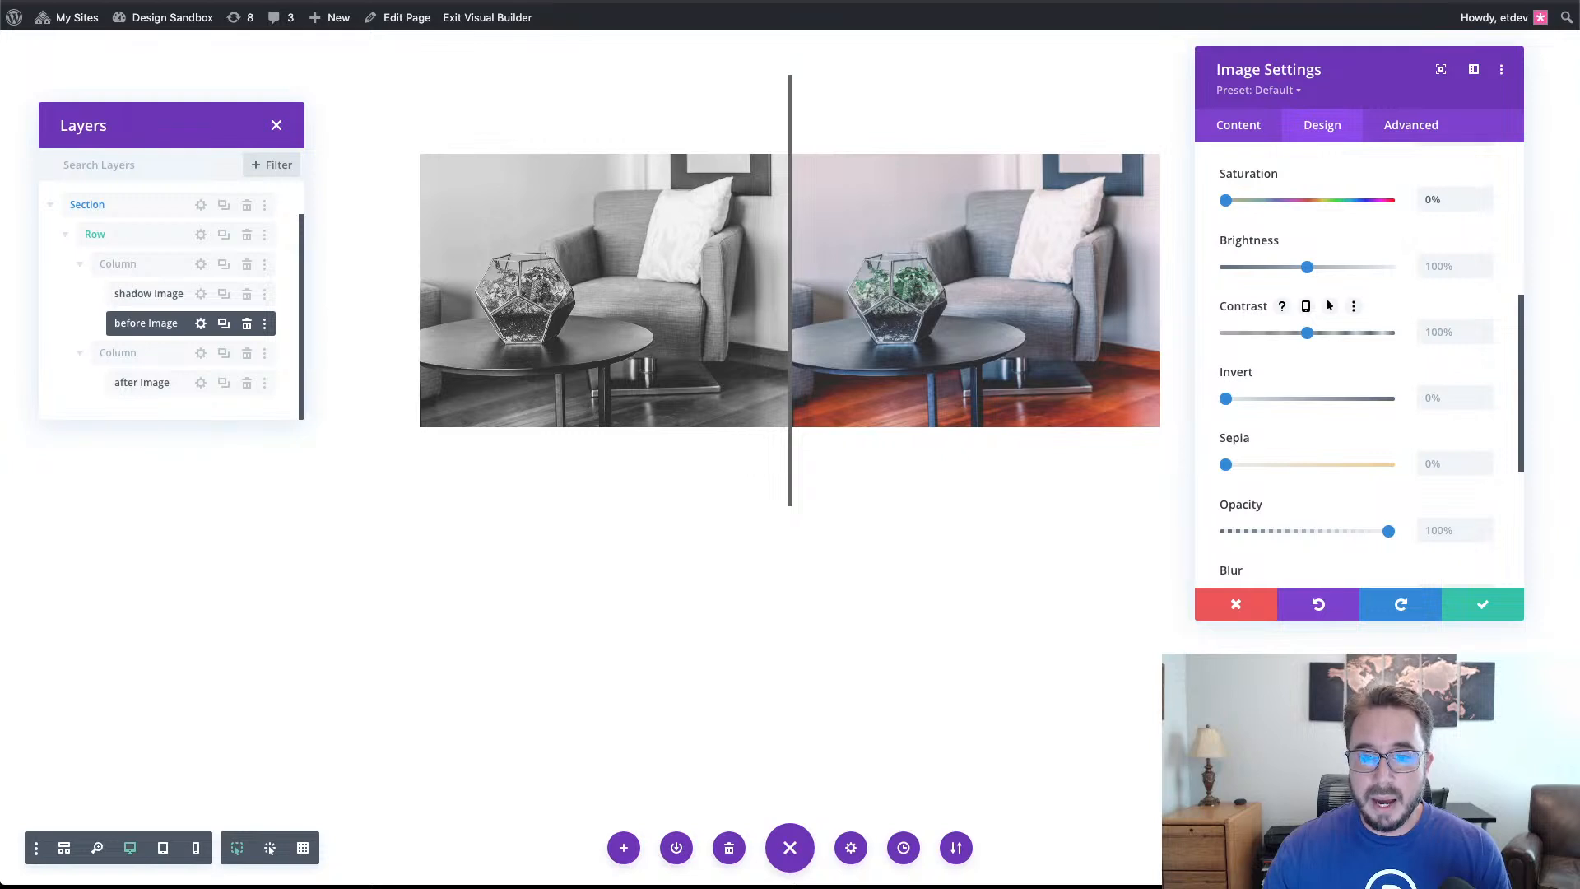
Enable the horizontal motion scroll effect on the before image and enlarge its settings window.
{"action": "left_click", "coordinate": [1423, 129]}
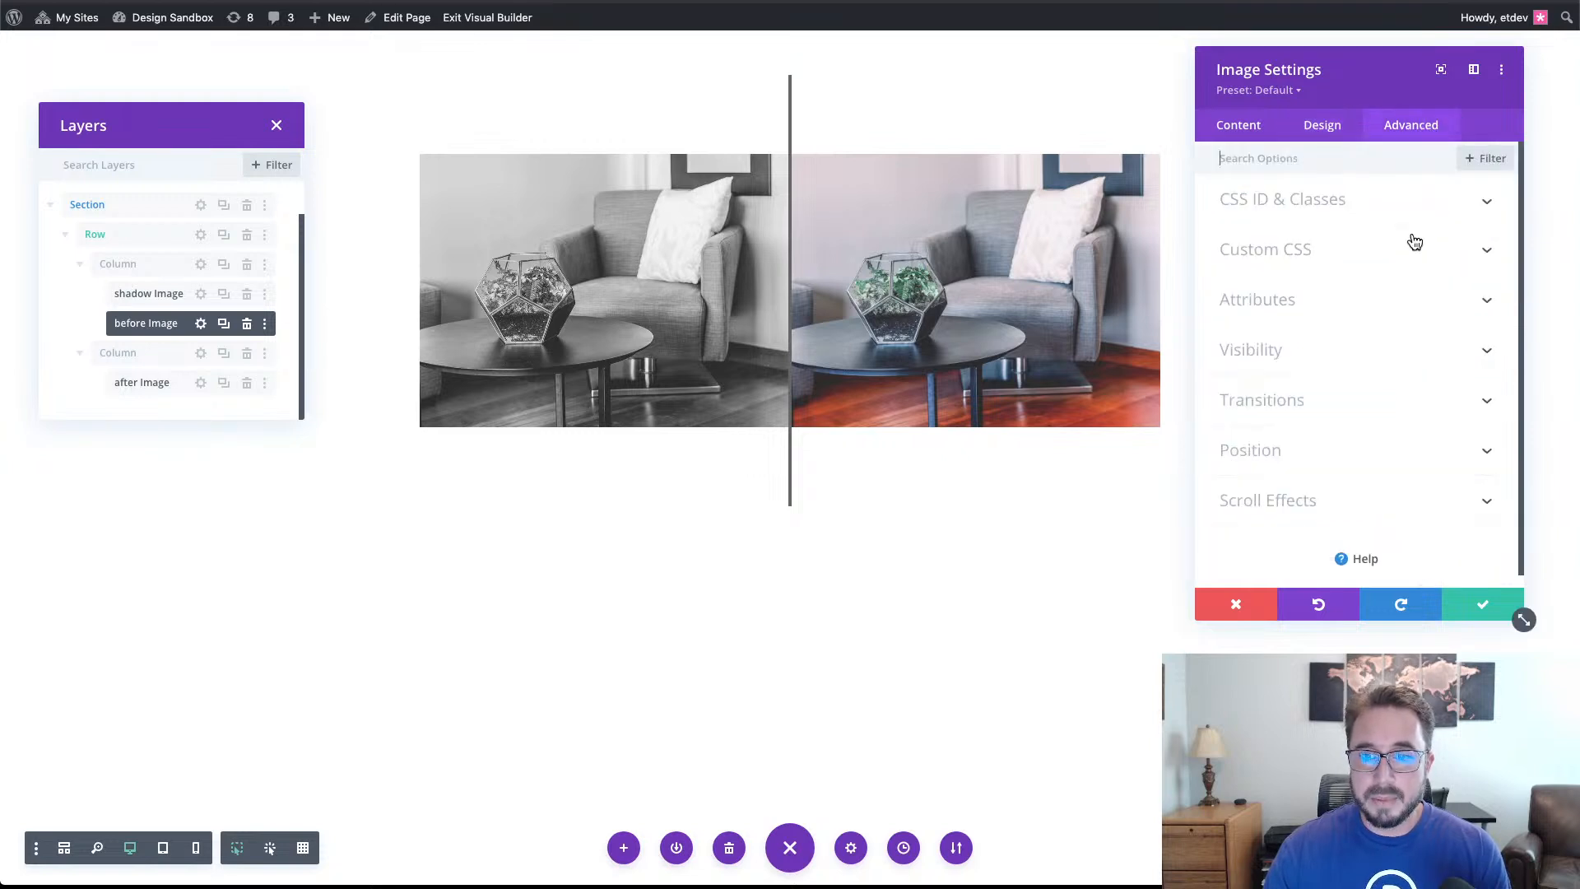
{"action": "left_click", "coordinate": [1381, 512]}
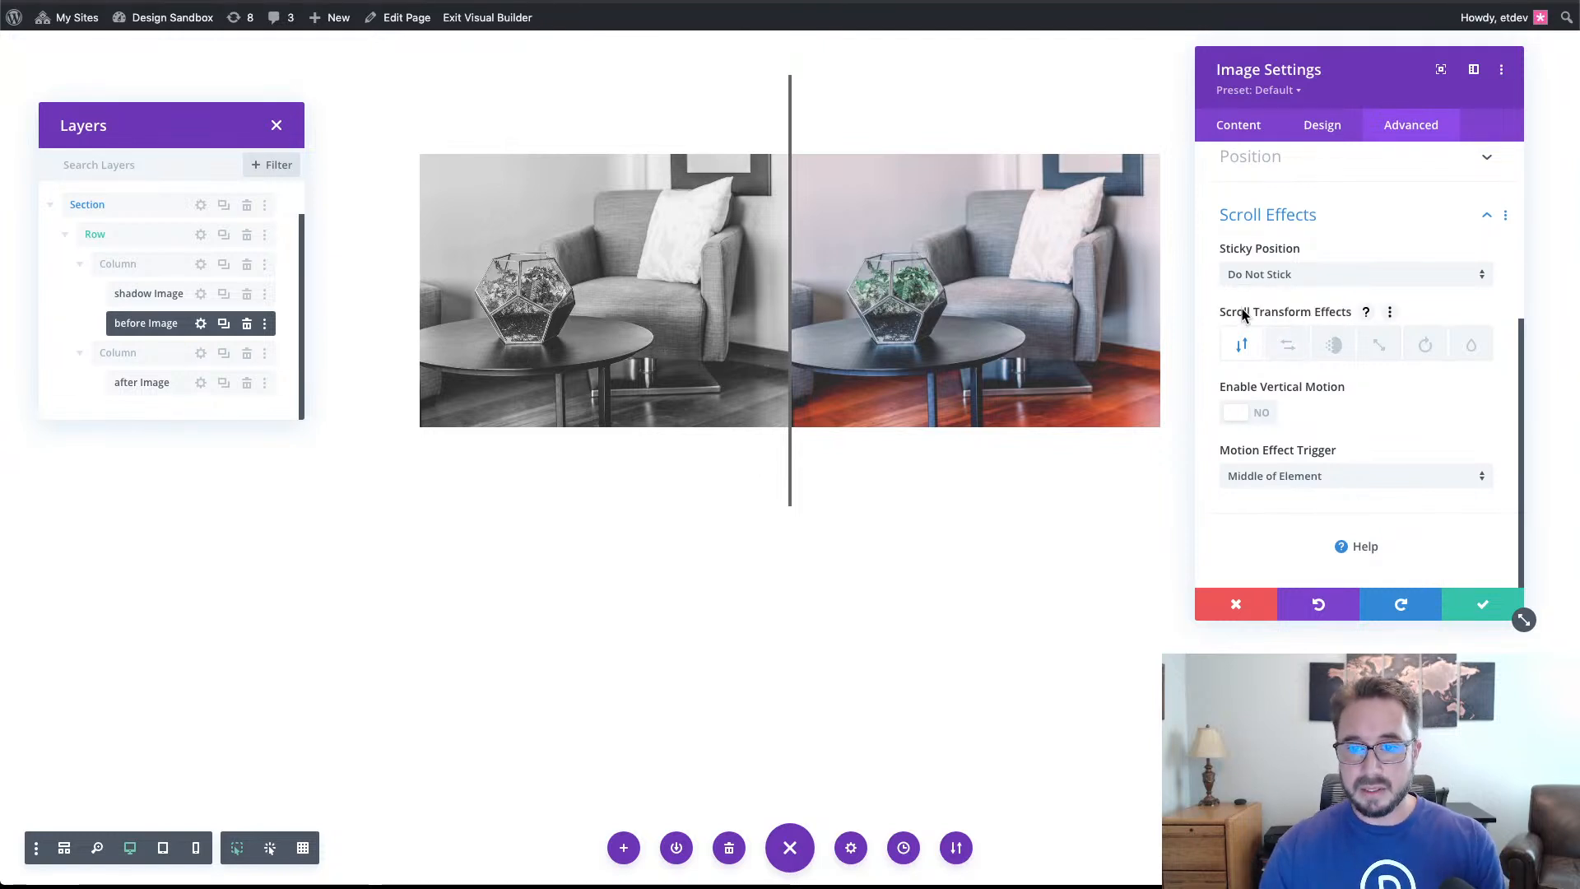
{"action": "left_click", "coordinate": [1289, 345]}
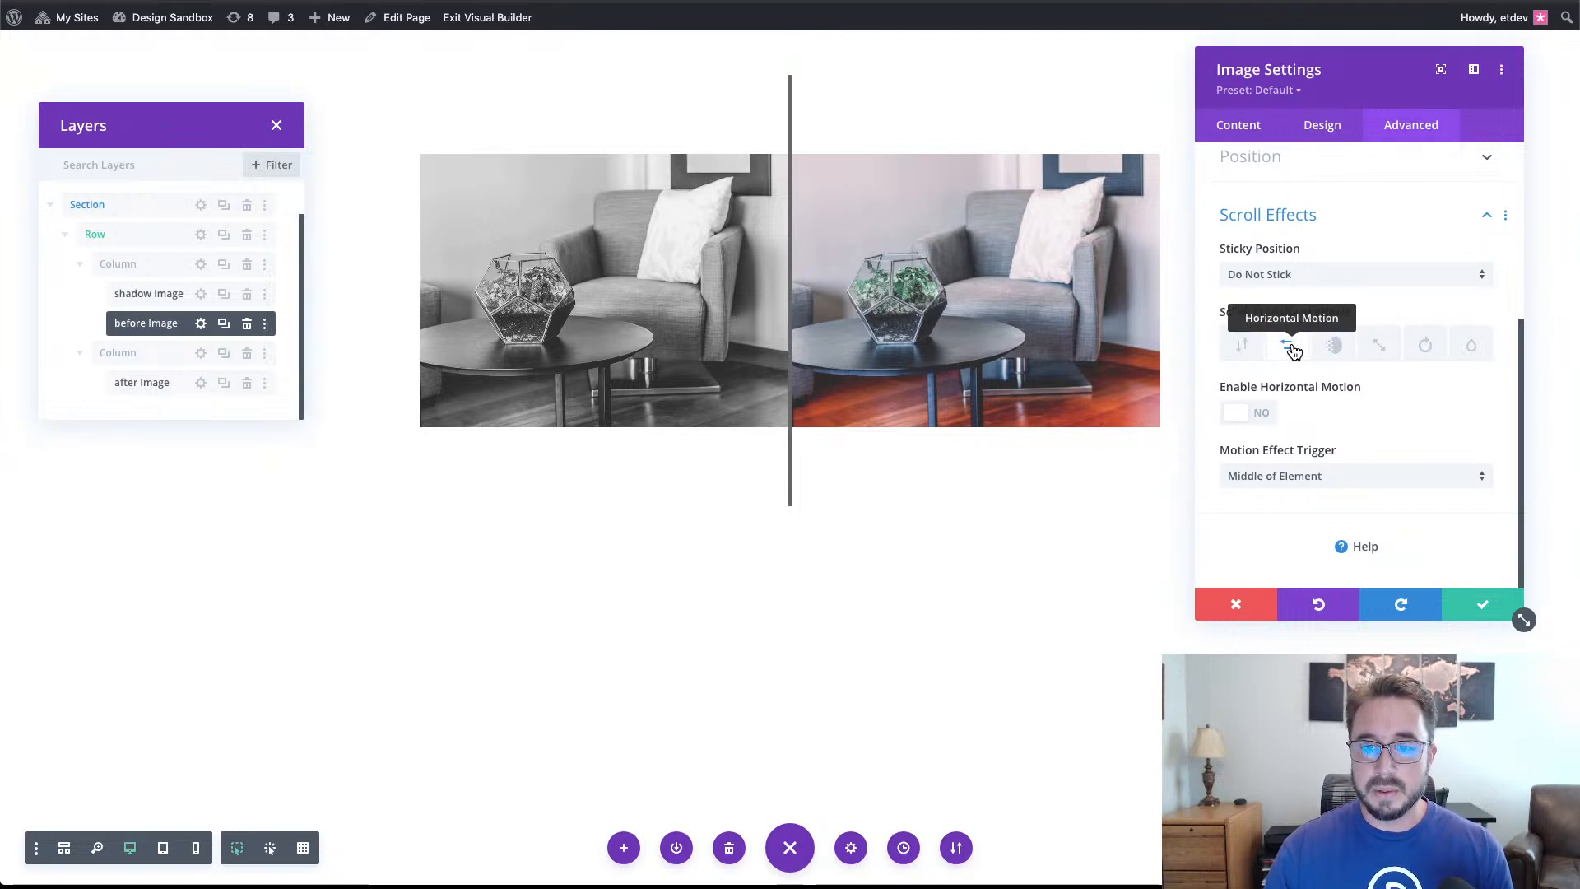
{"action": "left_click", "coordinate": [1268, 415]}
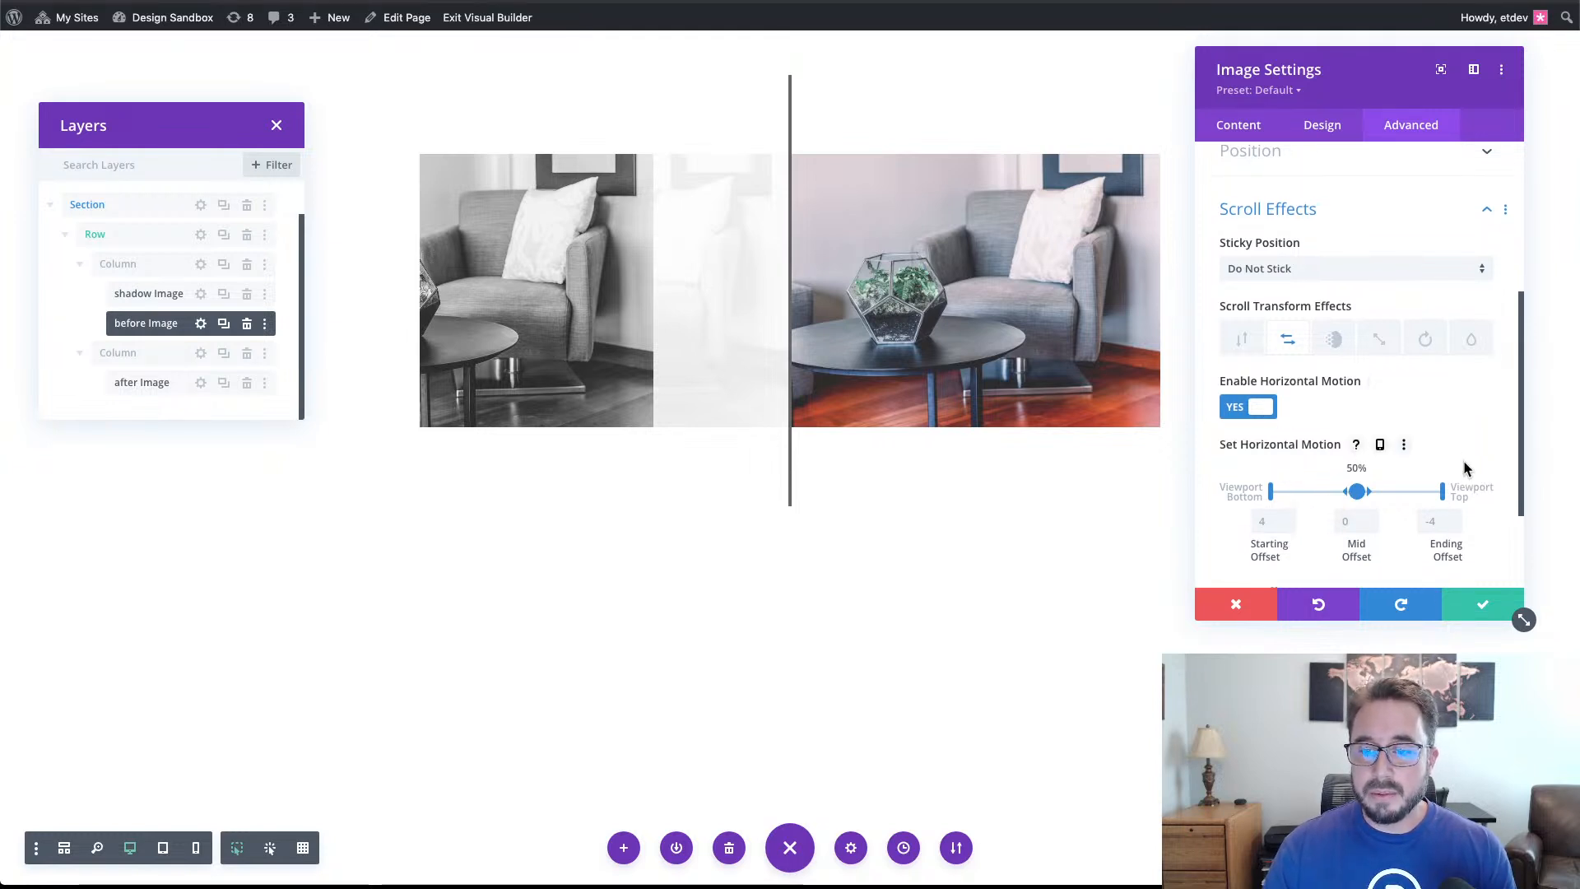
{"action": "scroll", "coordinate": [1464, 465], "scroll_direction": "down", "scroll_amount": 1}
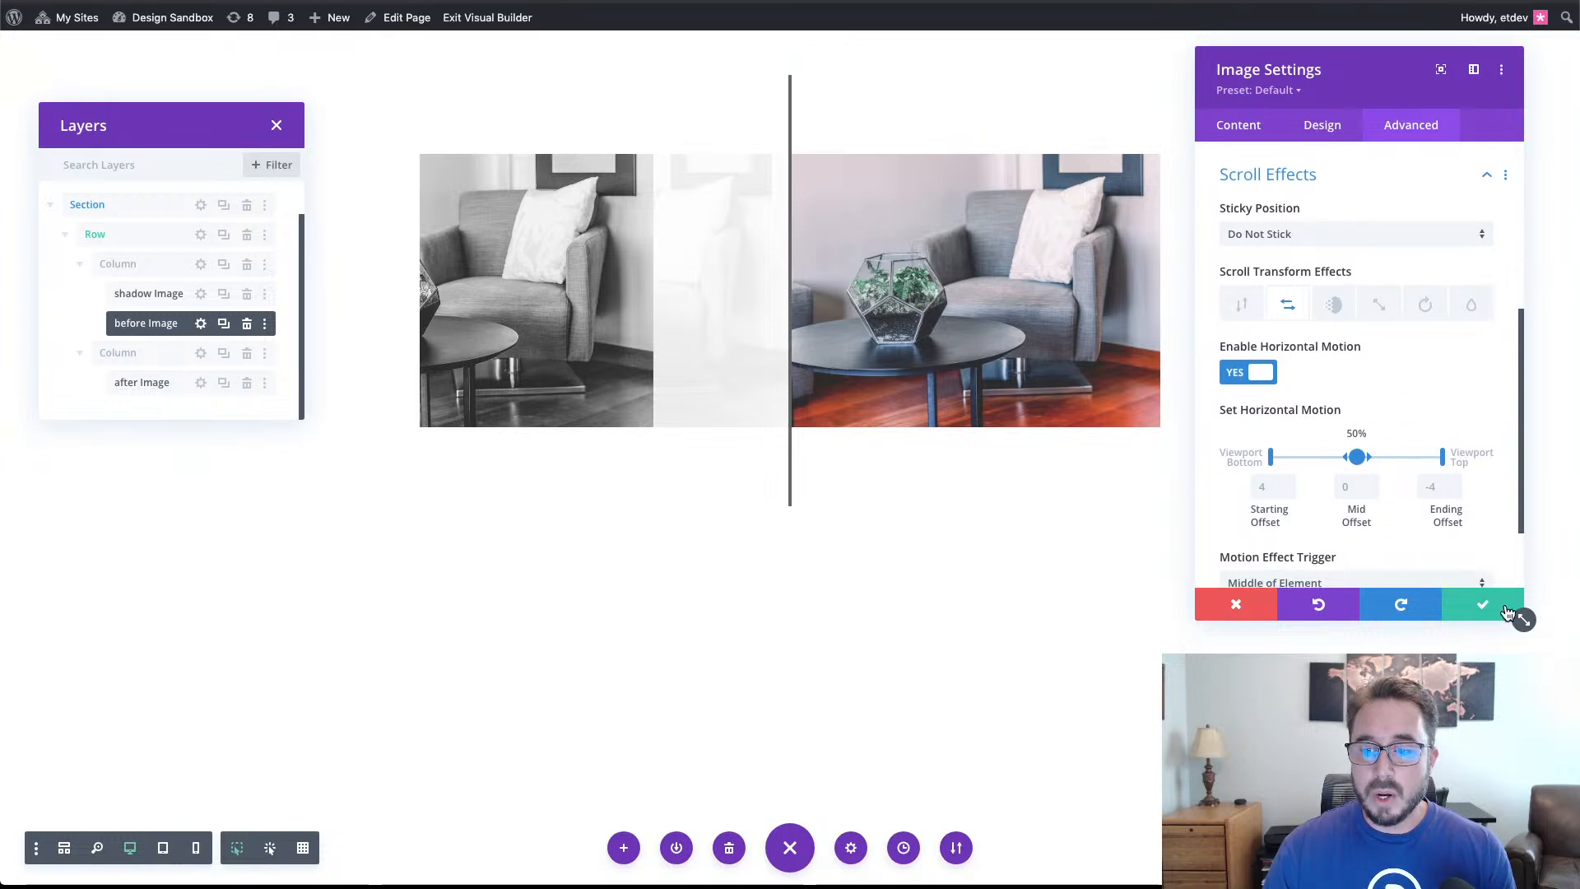
{"action": "left_click_drag", "start_coordinate": [1524, 615], "coordinate": [1524, 652]}
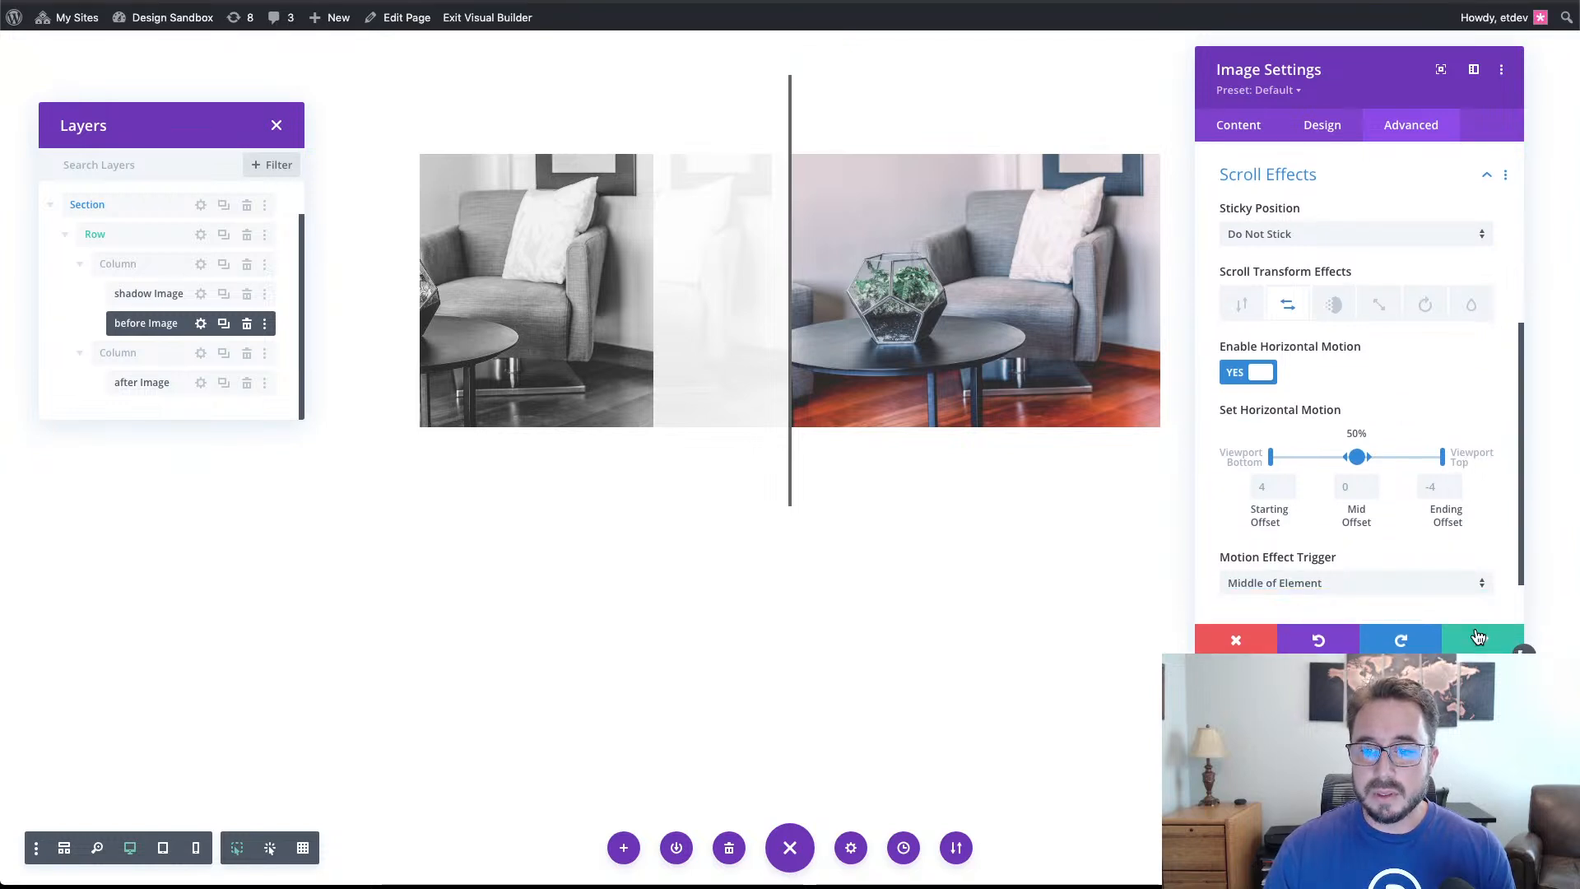
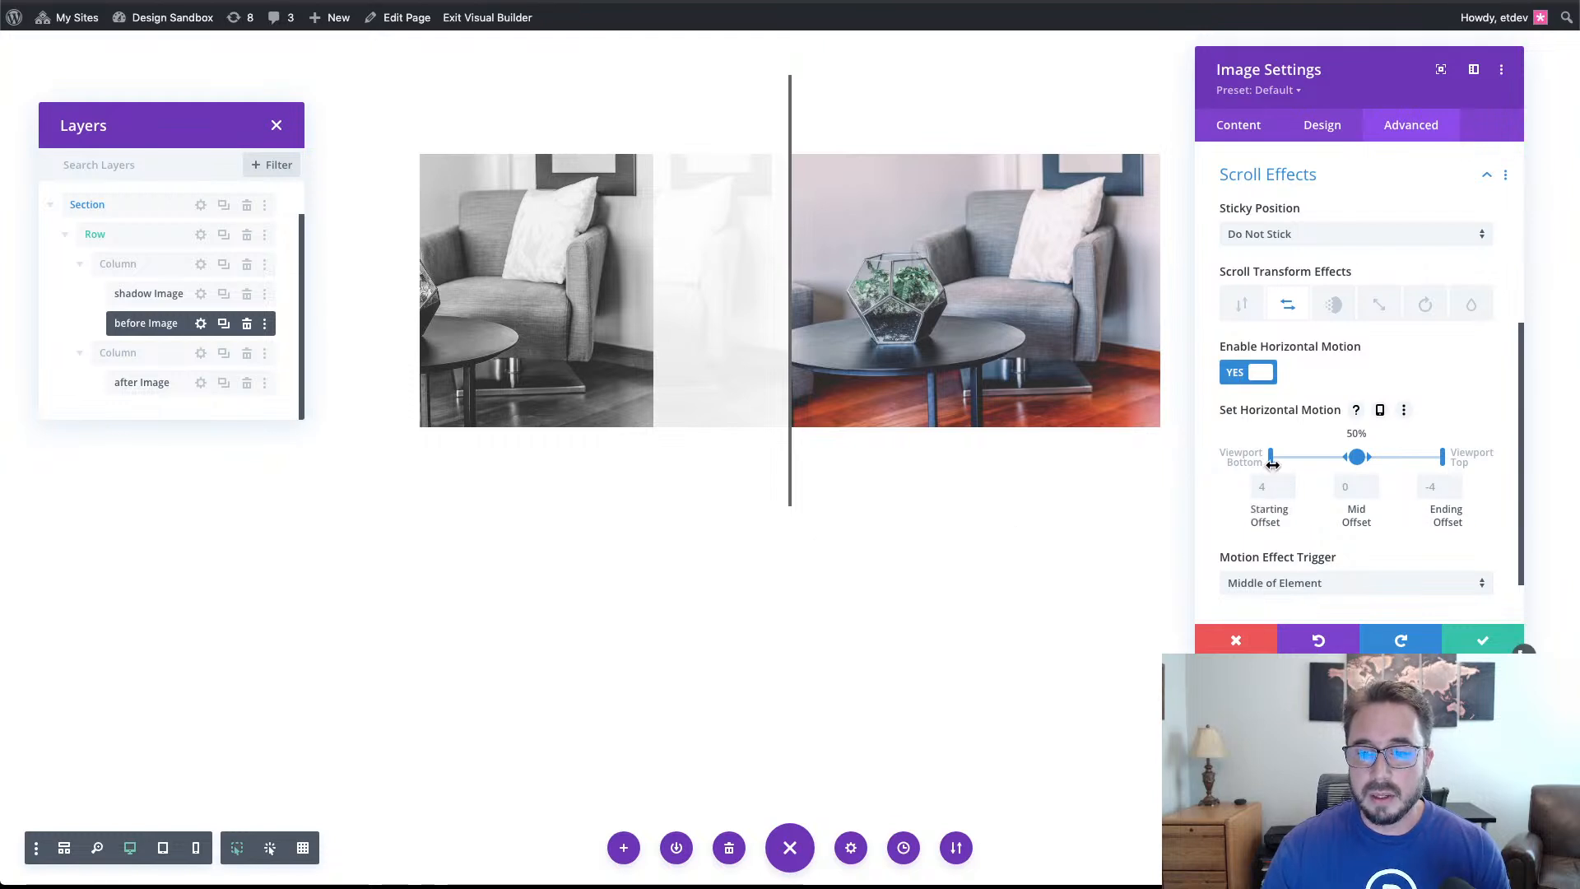
Set the start point of the before image's horizontal motion to 30% of the viewport.
{"action": "left_click_drag", "start_coordinate": [1278, 467], "coordinate": [1320, 468]}
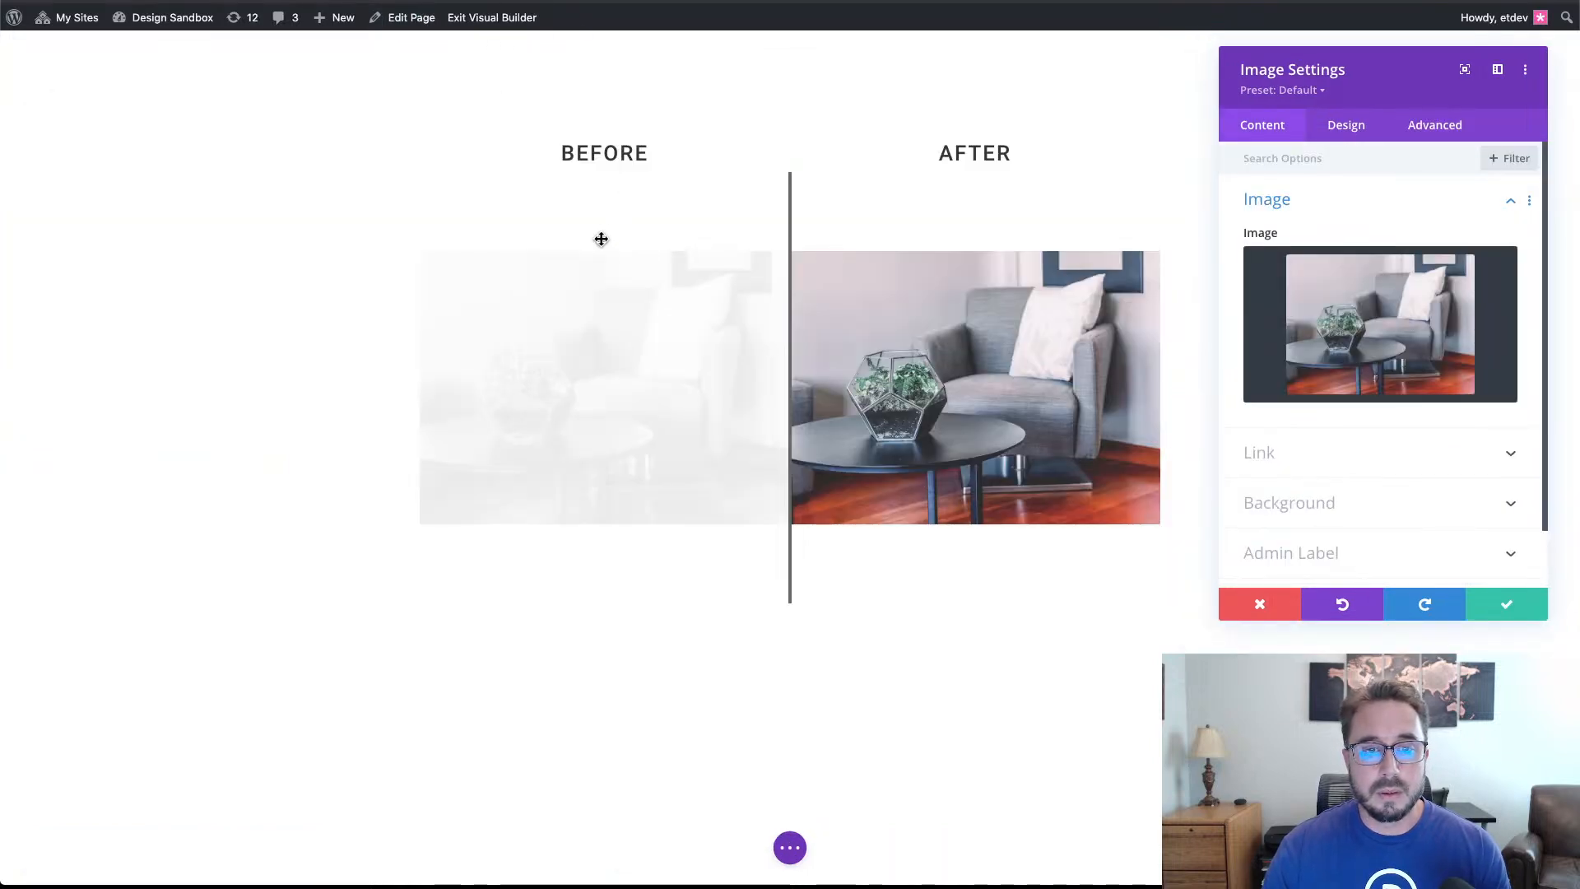
Examine how the before image slides across the divider in the finished example, and view that image's scroll effects settings.
{"action": "scroll", "coordinate": [599, 245], "scroll_direction": "up", "scroll_amount": 3}
{"action": "scroll", "coordinate": [599, 246], "scroll_direction": "up", "scroll_amount": 3}
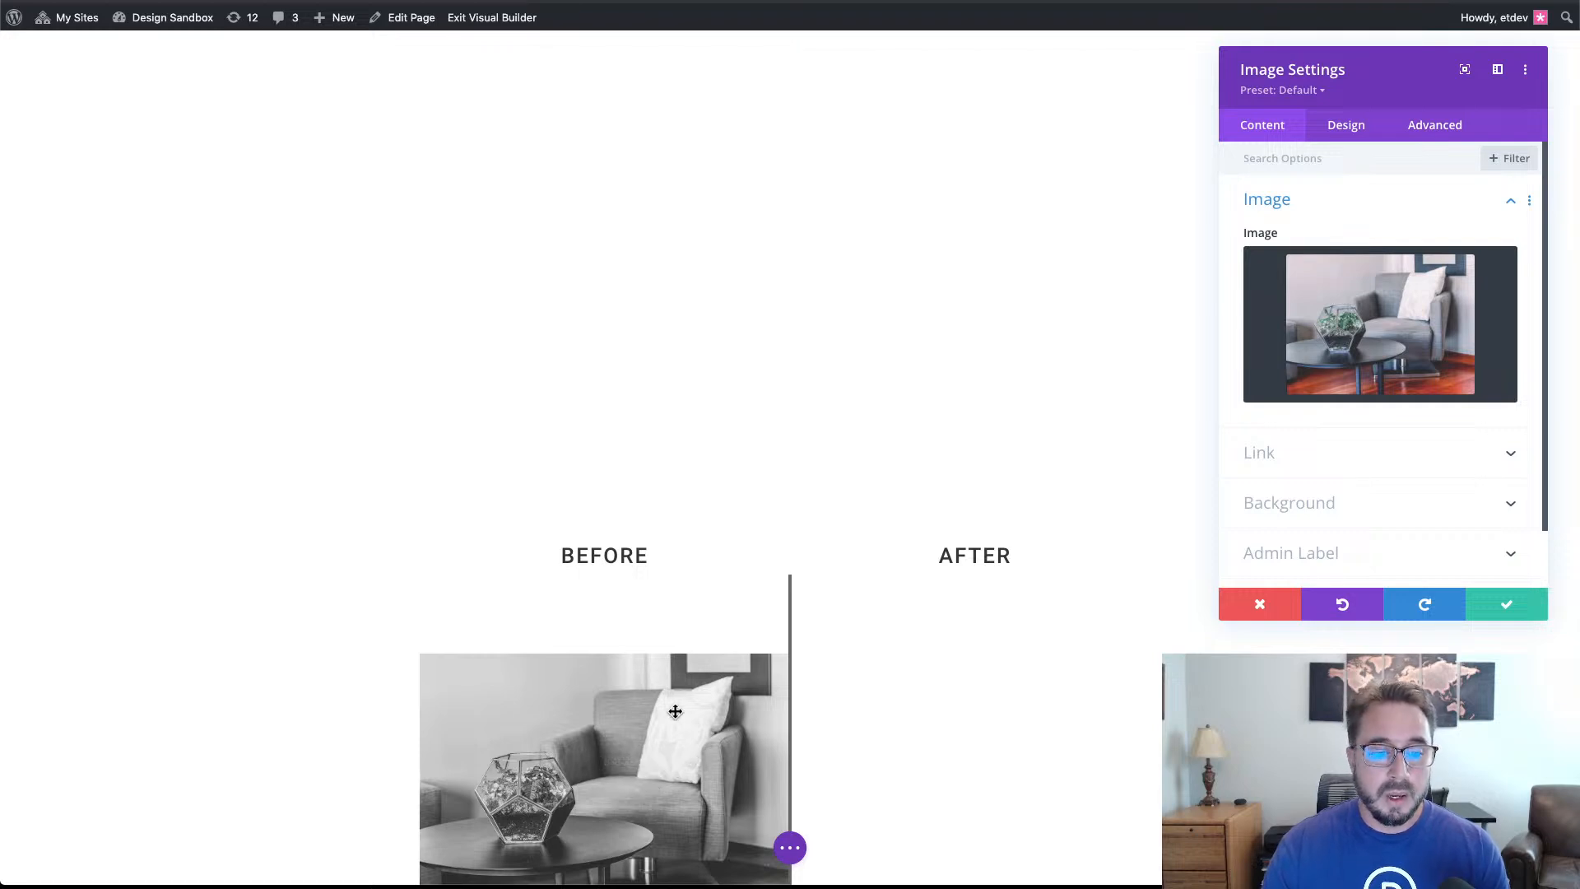
{"action": "scroll", "coordinate": [729, 704], "scroll_direction": "down", "scroll_amount": 1}
{"action": "scroll", "coordinate": [728, 704], "scroll_direction": "down", "scroll_amount": 1}
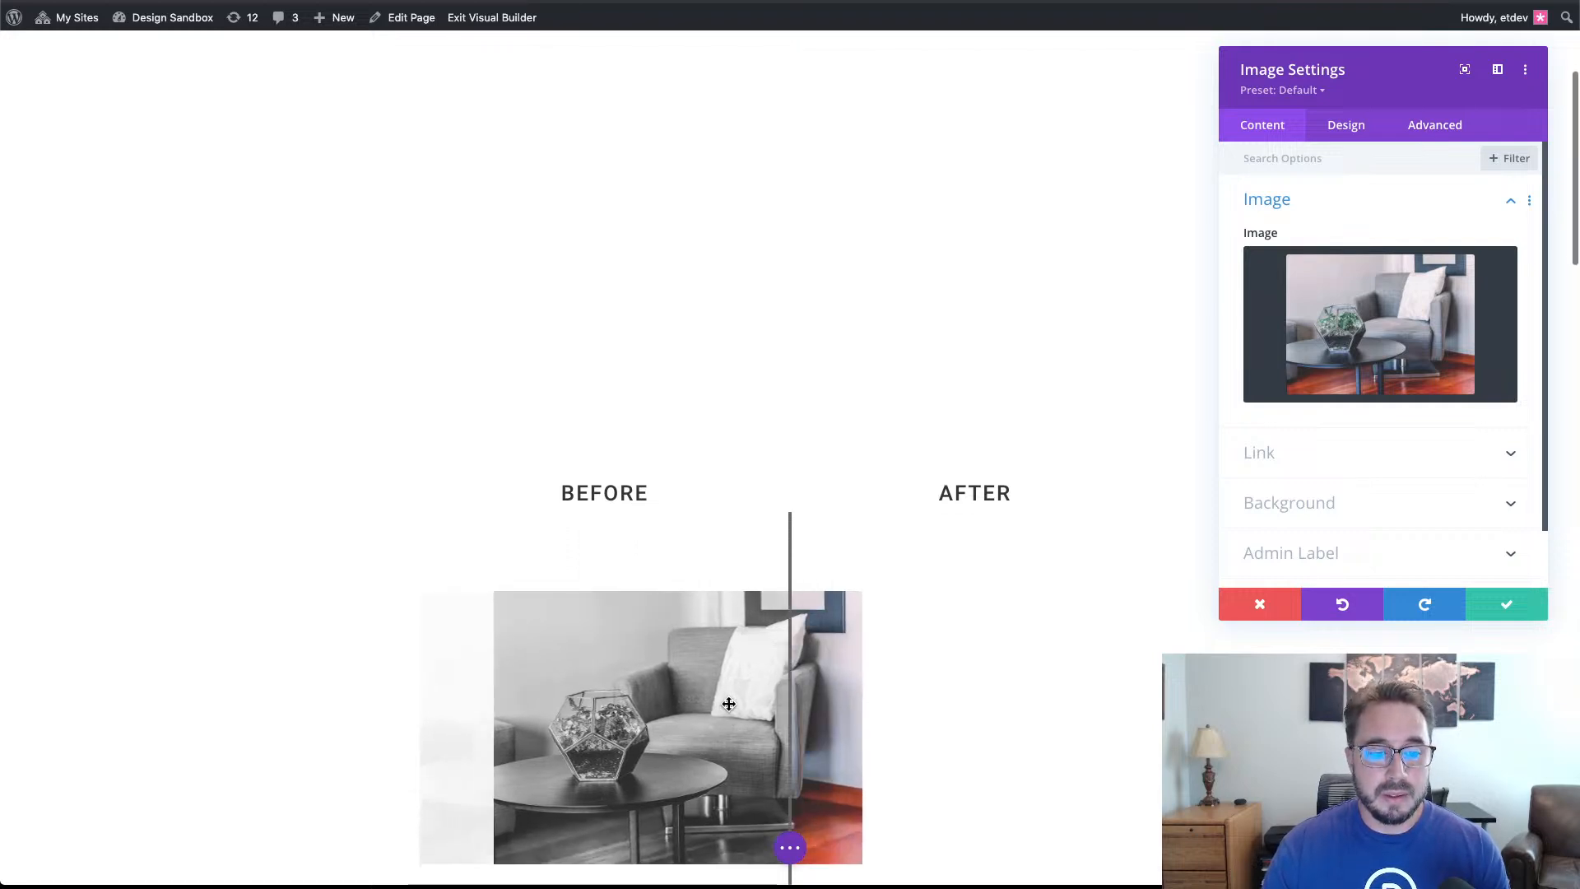
{"action": "scroll", "coordinate": [728, 703], "scroll_direction": "up", "scroll_amount": 1}
{"action": "scroll", "coordinate": [728, 704], "scroll_direction": "down", "scroll_amount": 1}
{"action": "scroll", "coordinate": [729, 703], "scroll_direction": "down", "scroll_amount": 1}
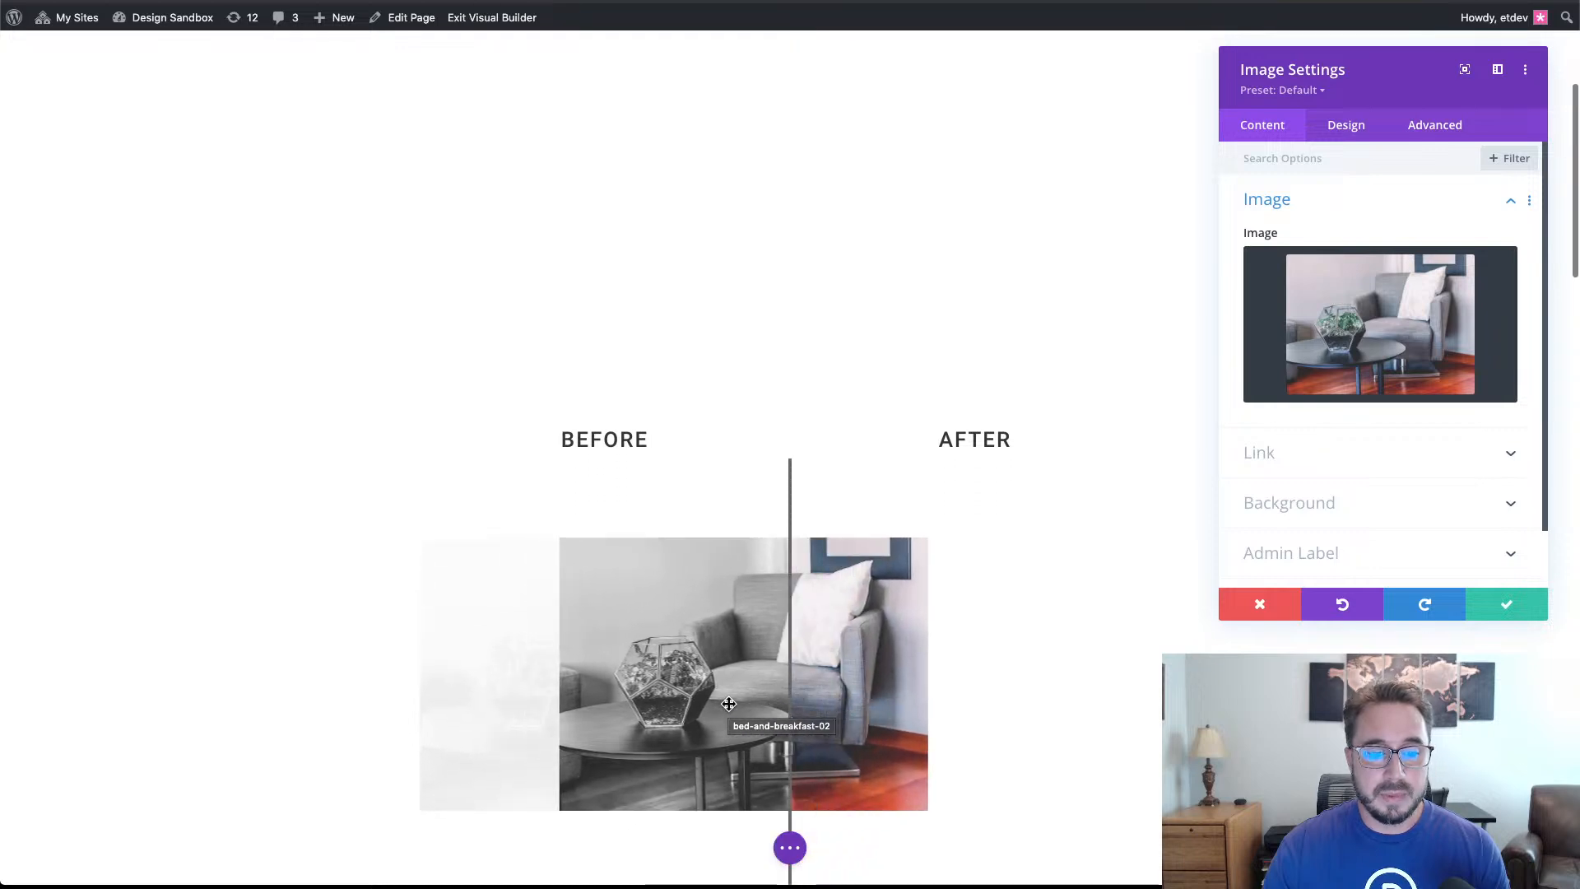
{"action": "scroll", "coordinate": [728, 704], "scroll_direction": "up", "scroll_amount": 2}
{"action": "scroll", "coordinate": [729, 704], "scroll_direction": "down", "scroll_amount": 1}
{"action": "scroll", "coordinate": [728, 704], "scroll_direction": "down", "scroll_amount": 1}
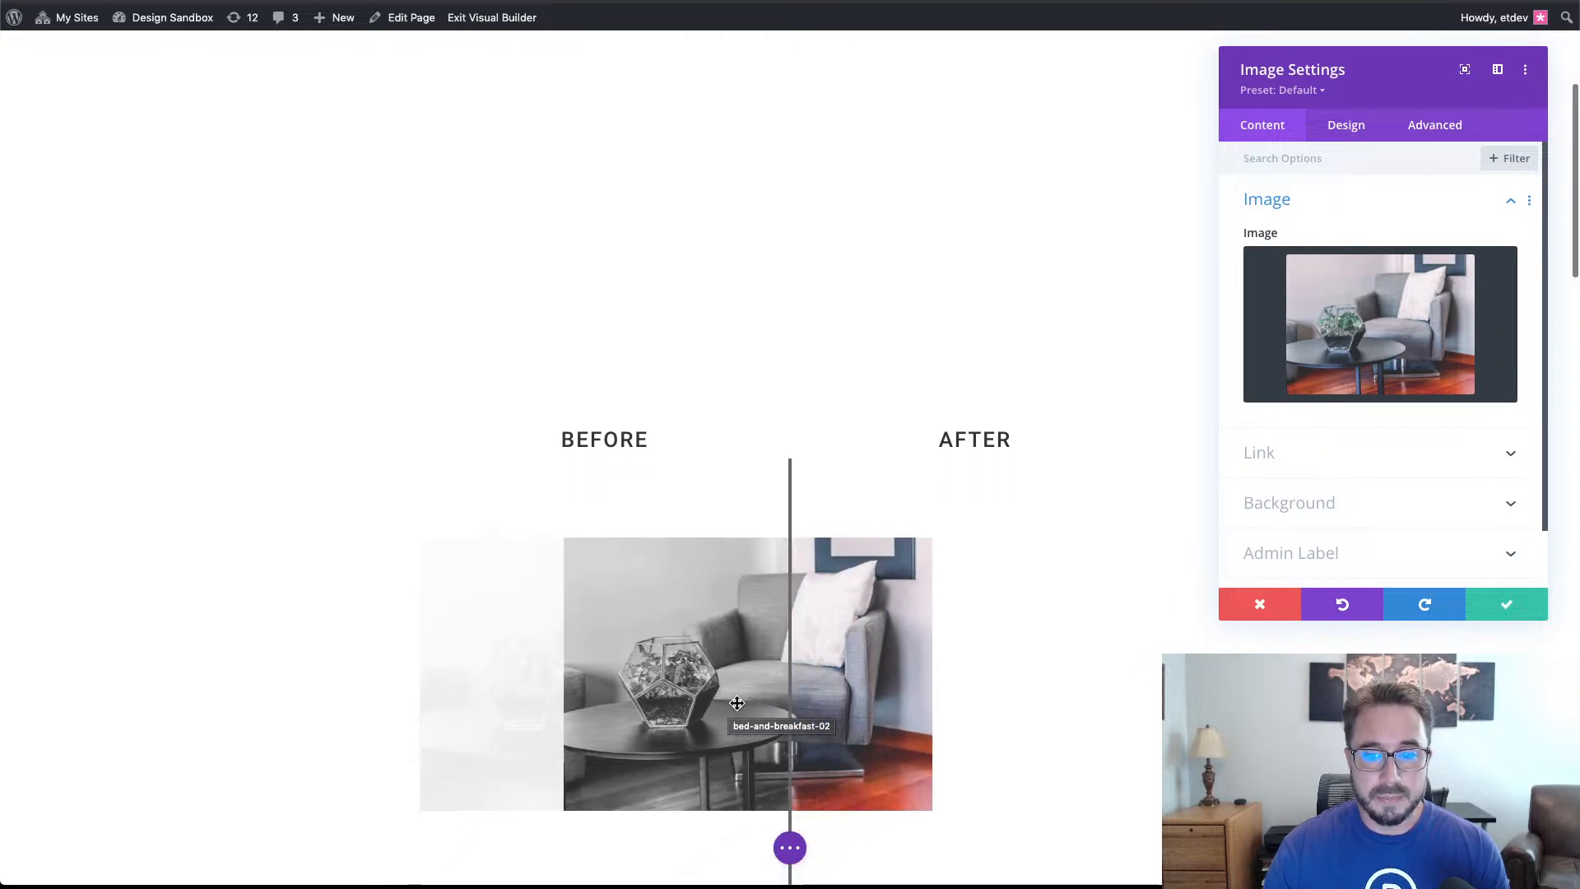
{"action": "left_click", "coordinate": [1435, 129]}
{"action": "left_click", "coordinate": [1377, 496]}
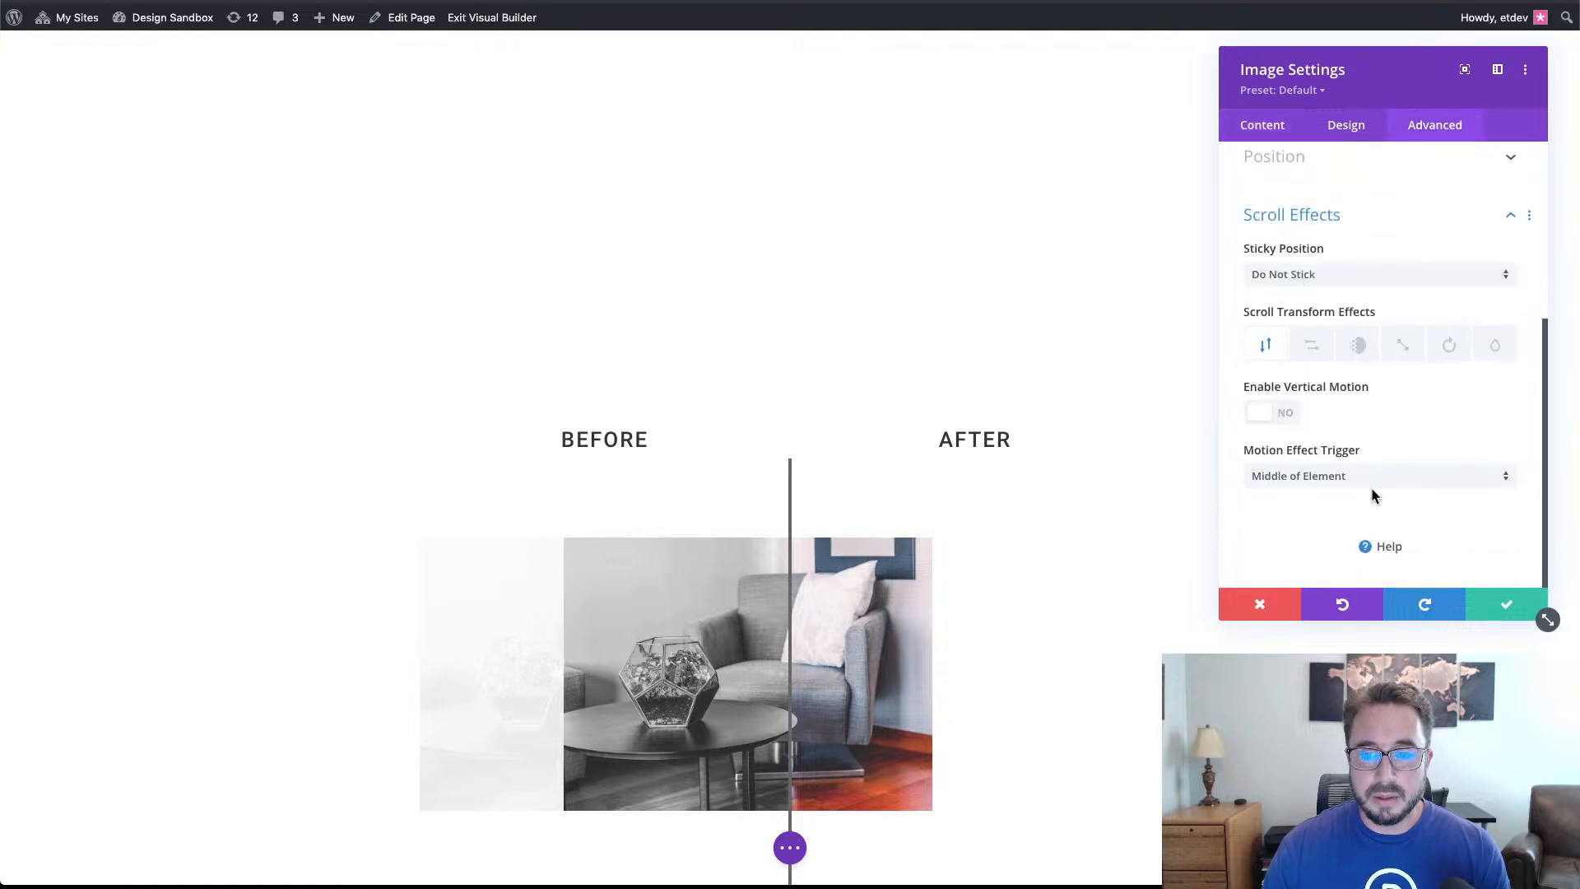
{"action": "left_click", "coordinate": [1281, 617]}
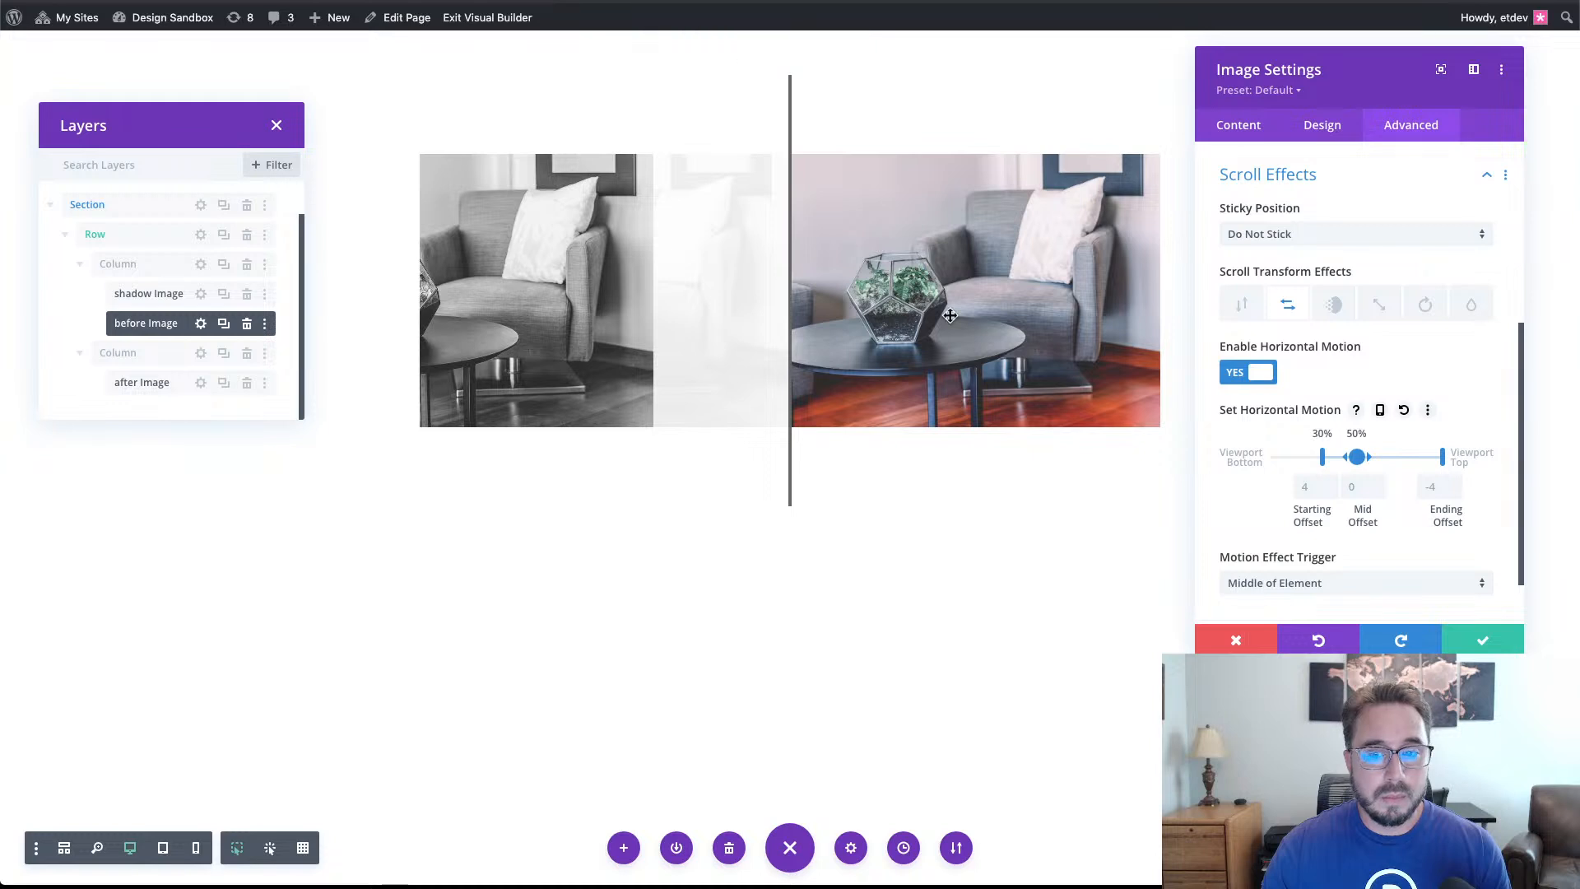
Set the before image's horizontal motion end point to 60% and midpoint to 45%, widening the settings window for finer control.
{"action": "left_click", "coordinate": [1315, 487]}
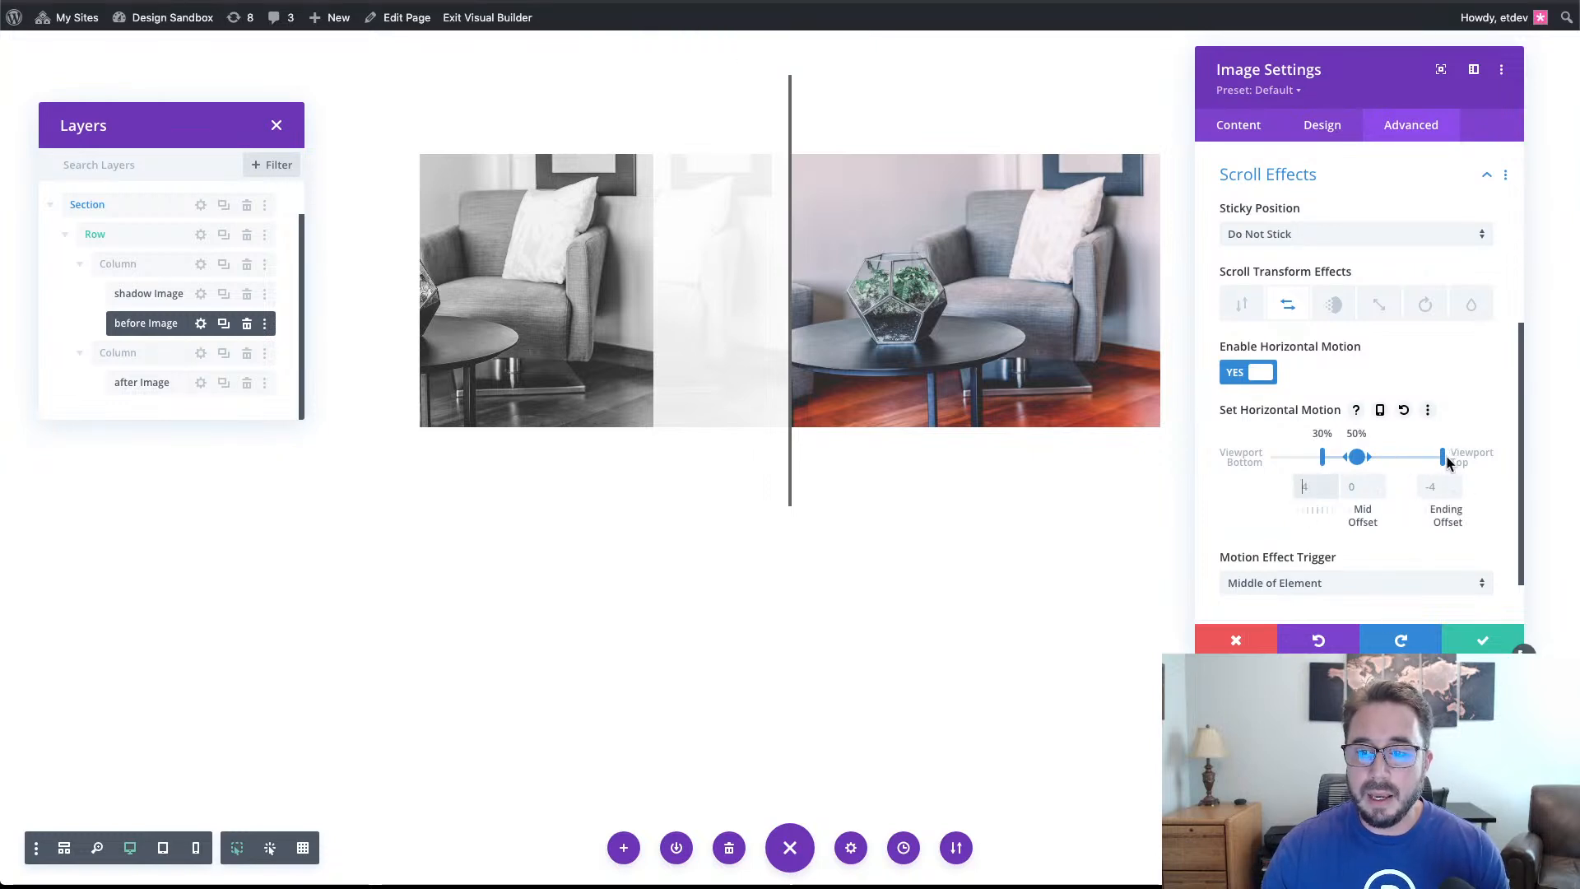
{"action": "left_click_drag", "start_coordinate": [1444, 459], "coordinate": [1377, 462]}
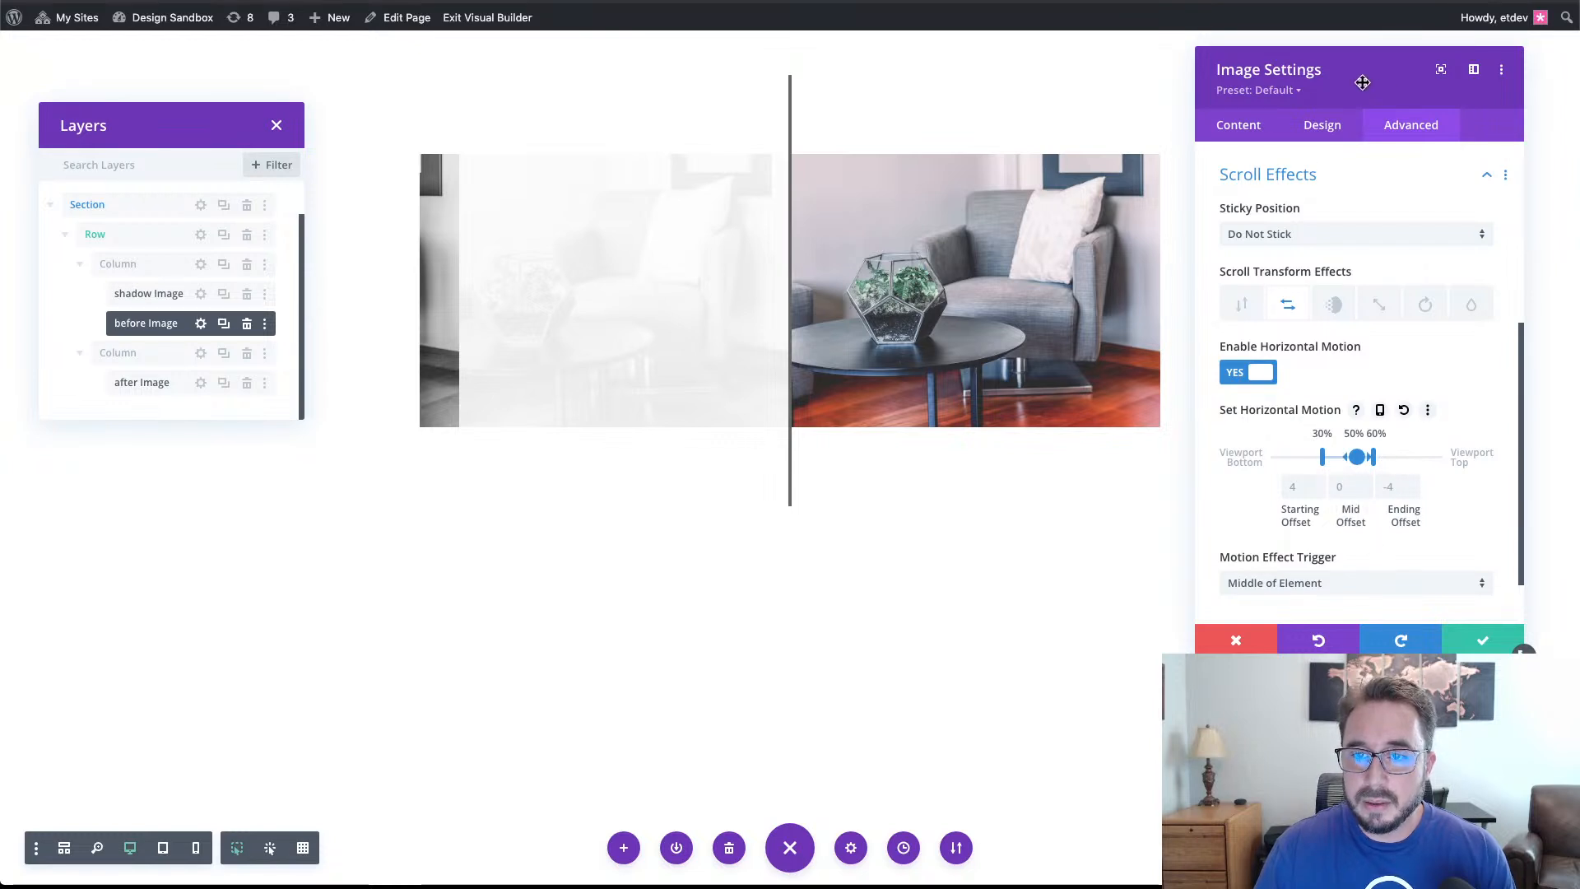
{"action": "left_click_drag", "start_coordinate": [1364, 82], "coordinate": [1288, 71]}
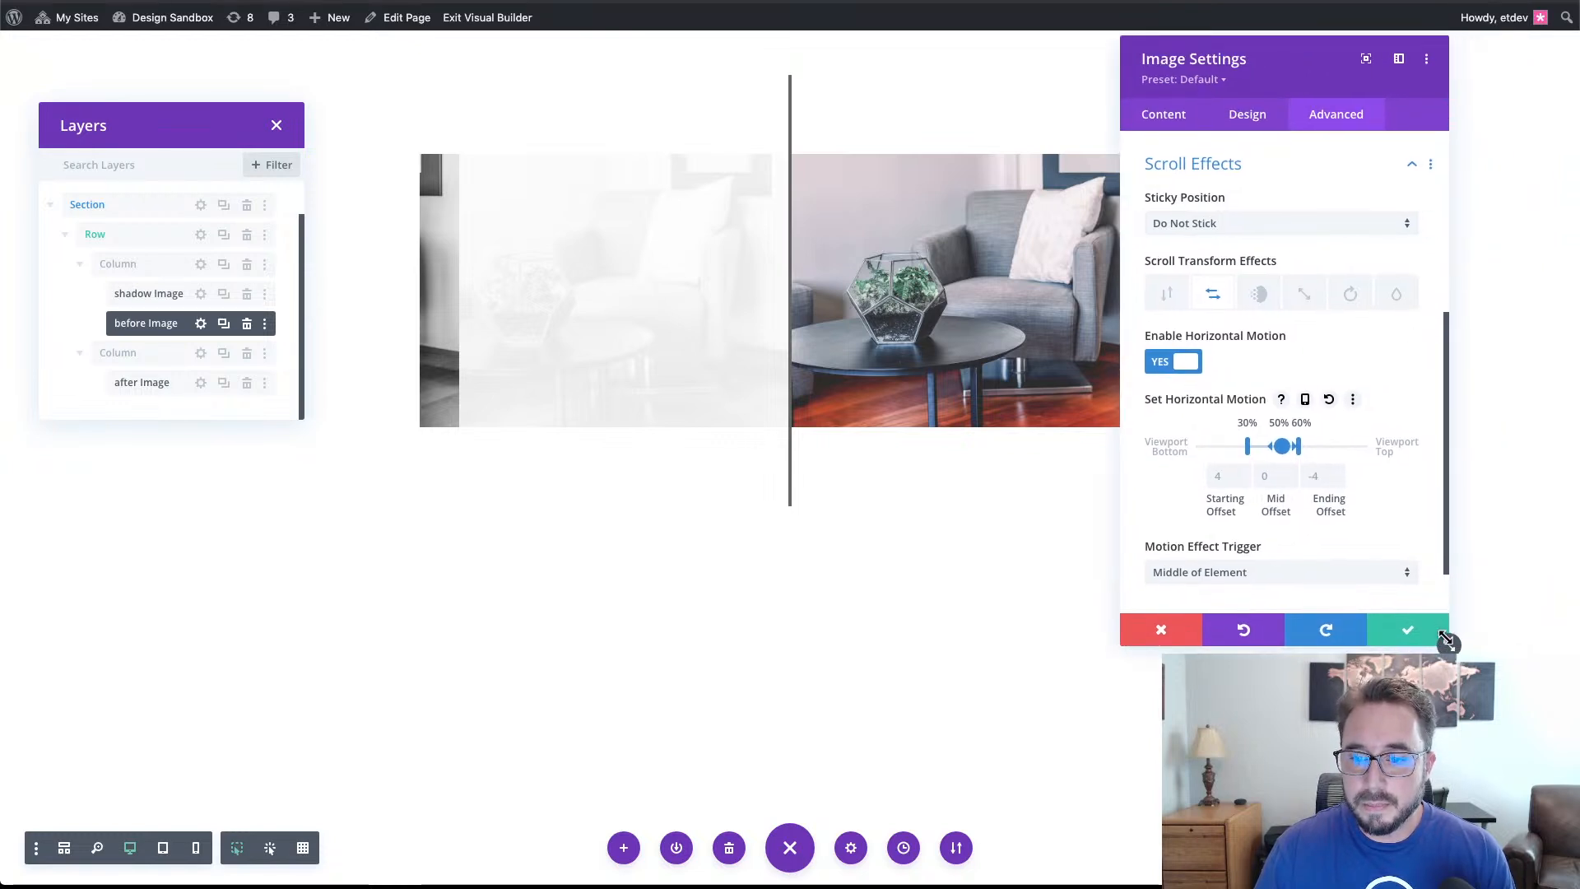
{"action": "left_click_drag", "start_coordinate": [1446, 642], "coordinate": [1558, 636]}
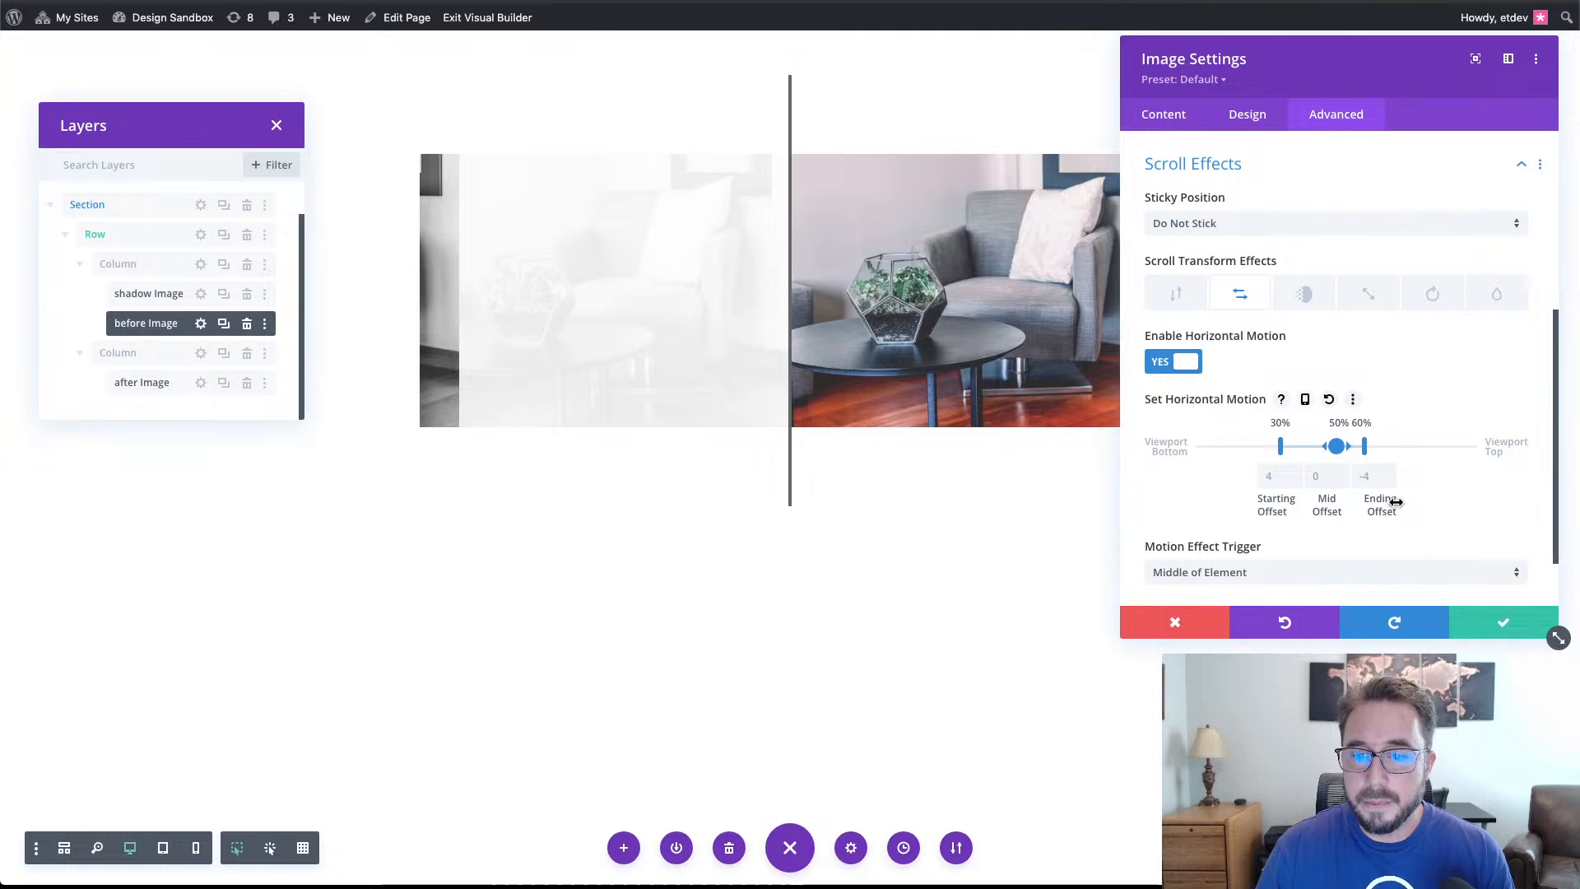
{"action": "left_click_drag", "start_coordinate": [1337, 447], "coordinate": [1321, 447]}
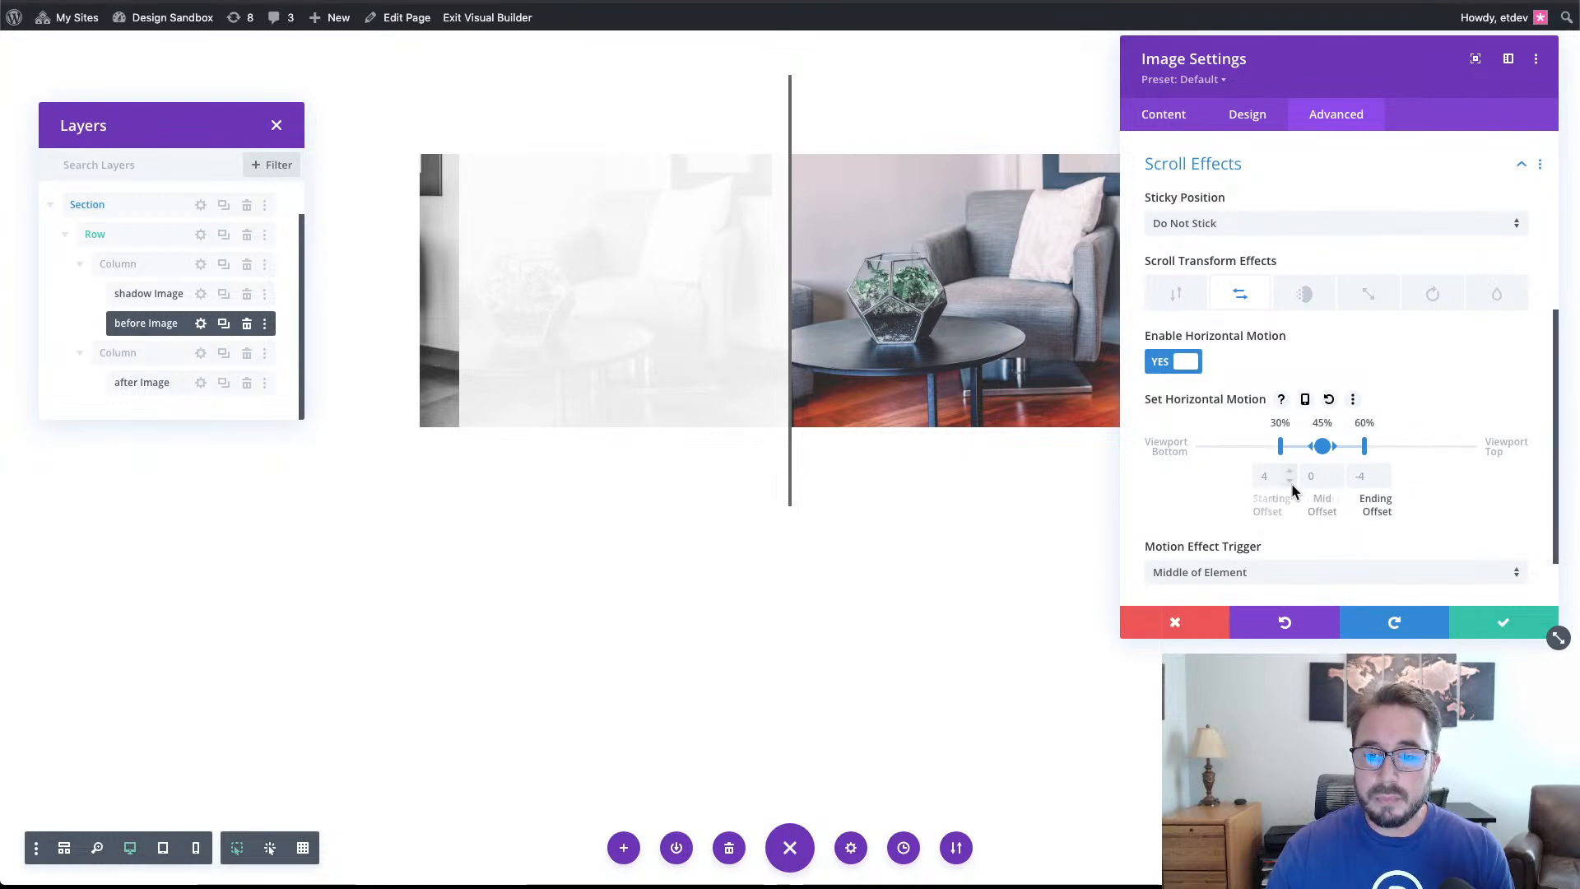
Set the before image's desktop horizontal motion offsets to 0 starting, 2.26 mid and 4.52 ending.
{"action": "left_click", "coordinate": [1269, 477]}
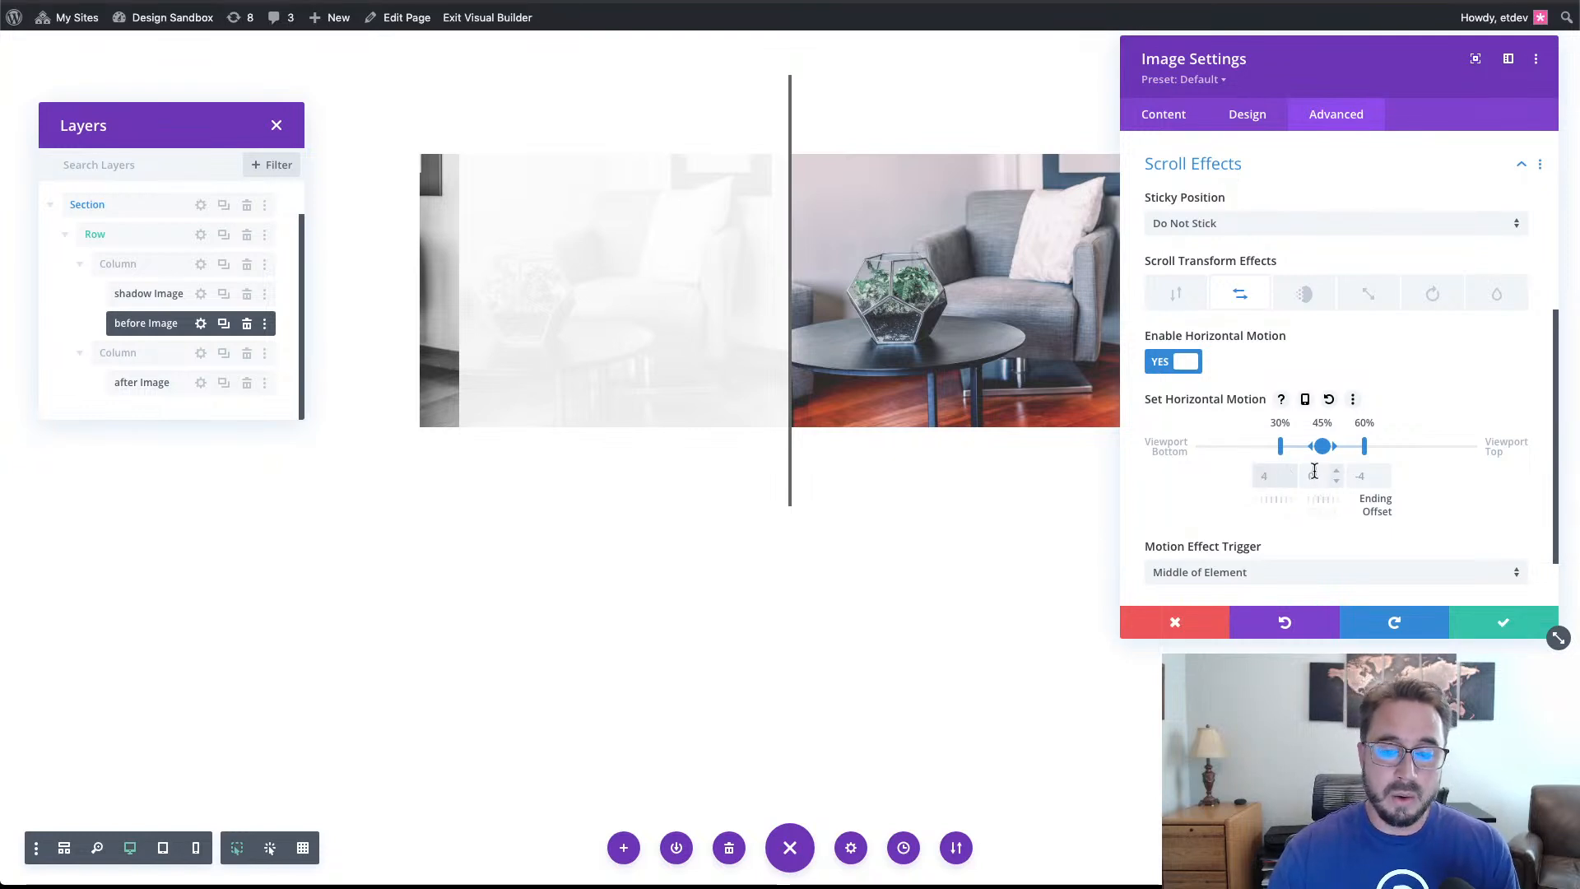
{"action": "left_click", "coordinate": [1281, 497]}
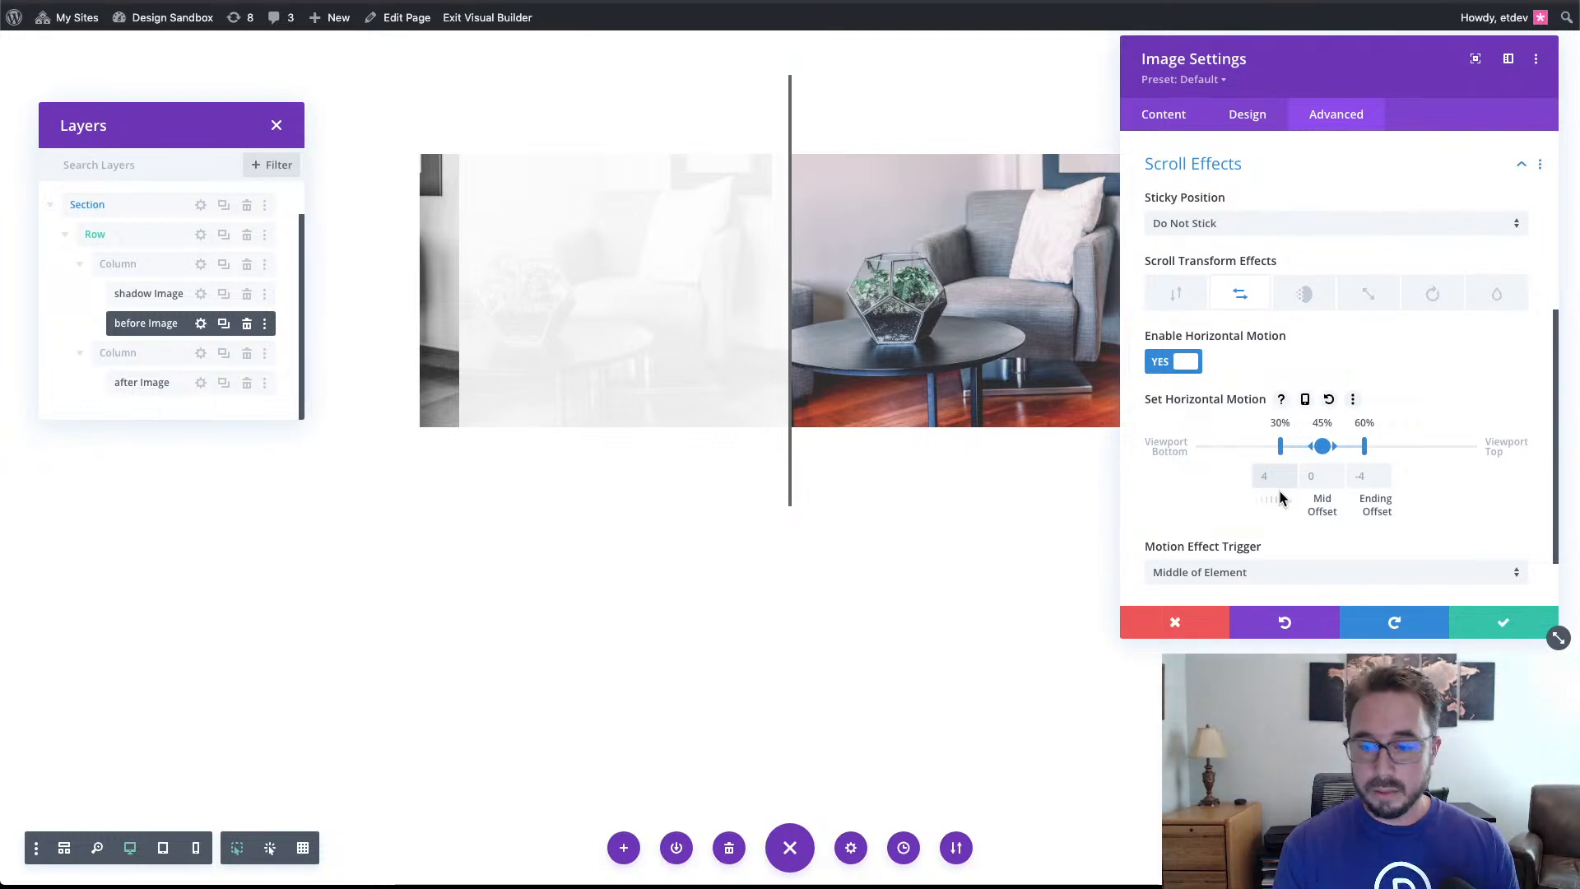
{"action": "key", "text": "BackSpace"}
{"action": "type", "text": "0"}
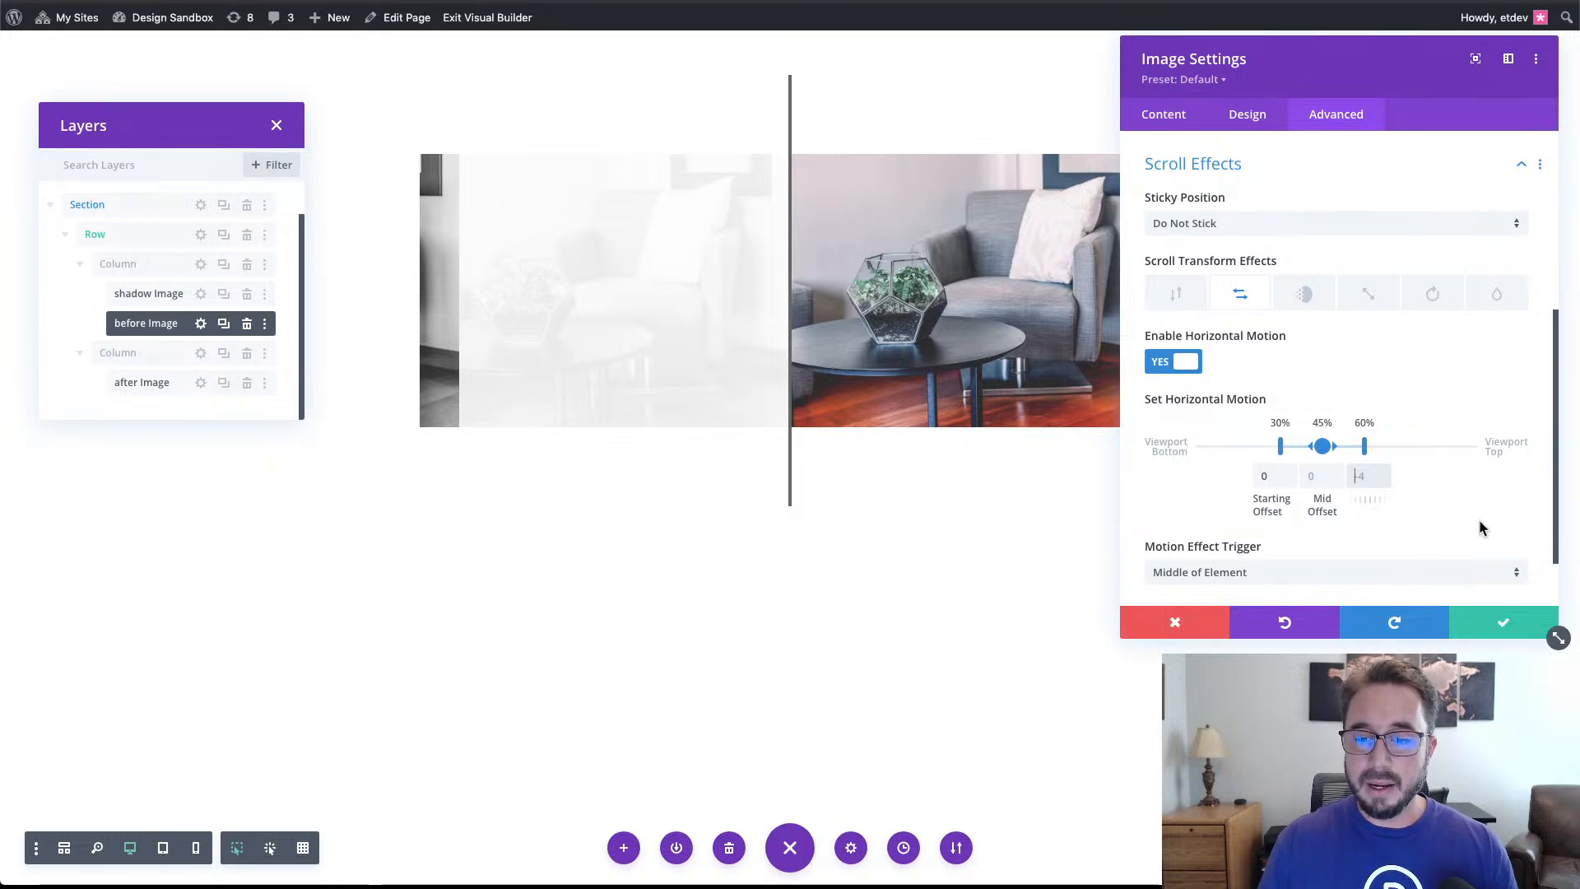
{"action": "left_click", "coordinate": [1363, 475]}
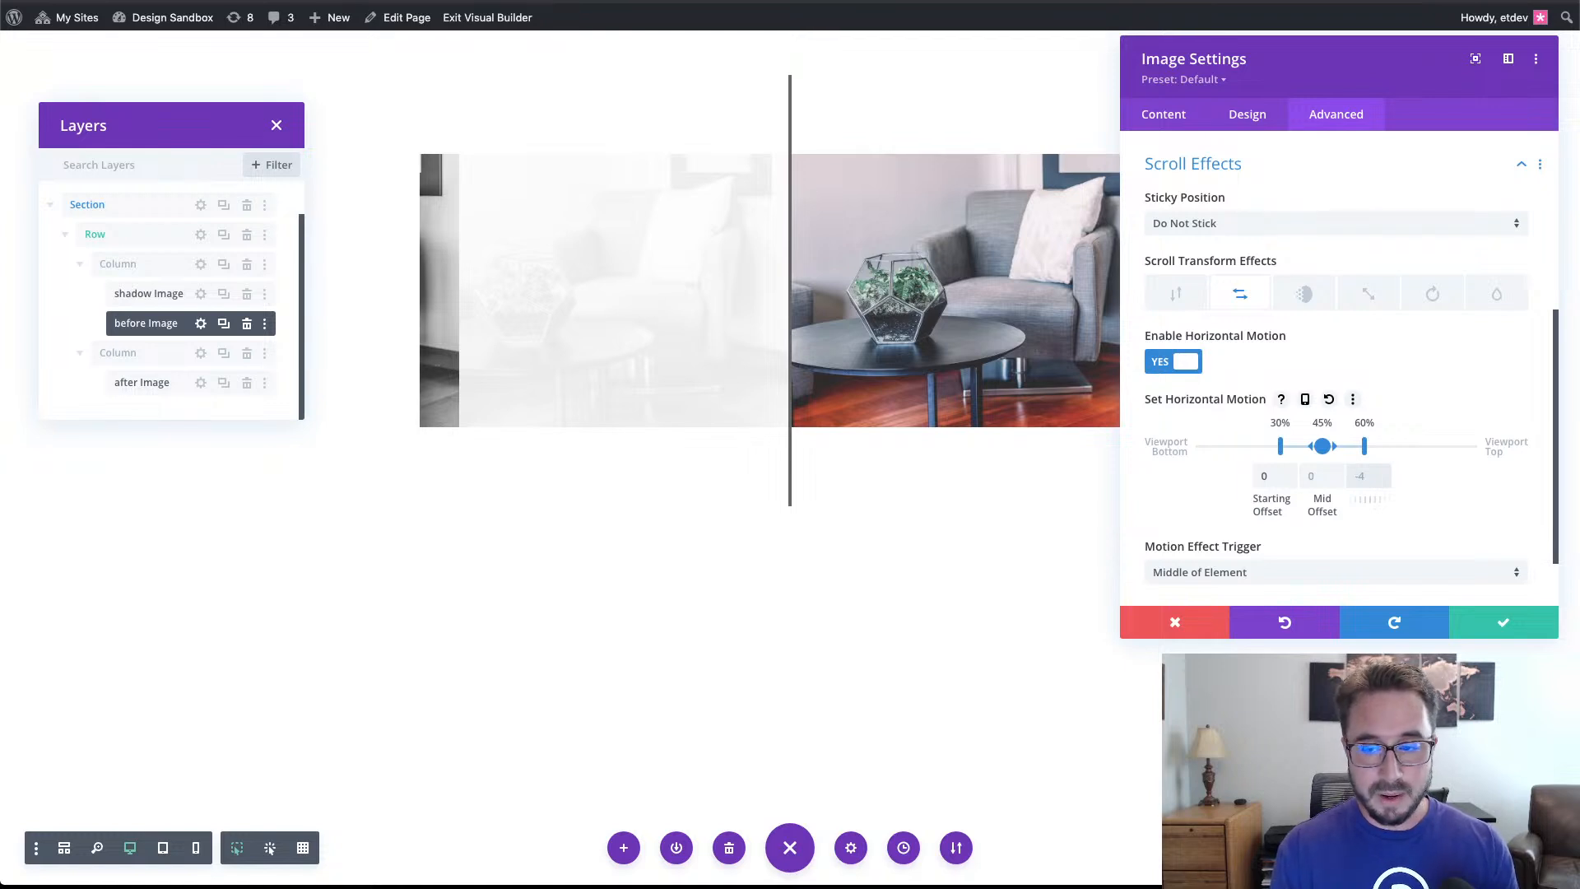
{"action": "type", "text": "4.52"}
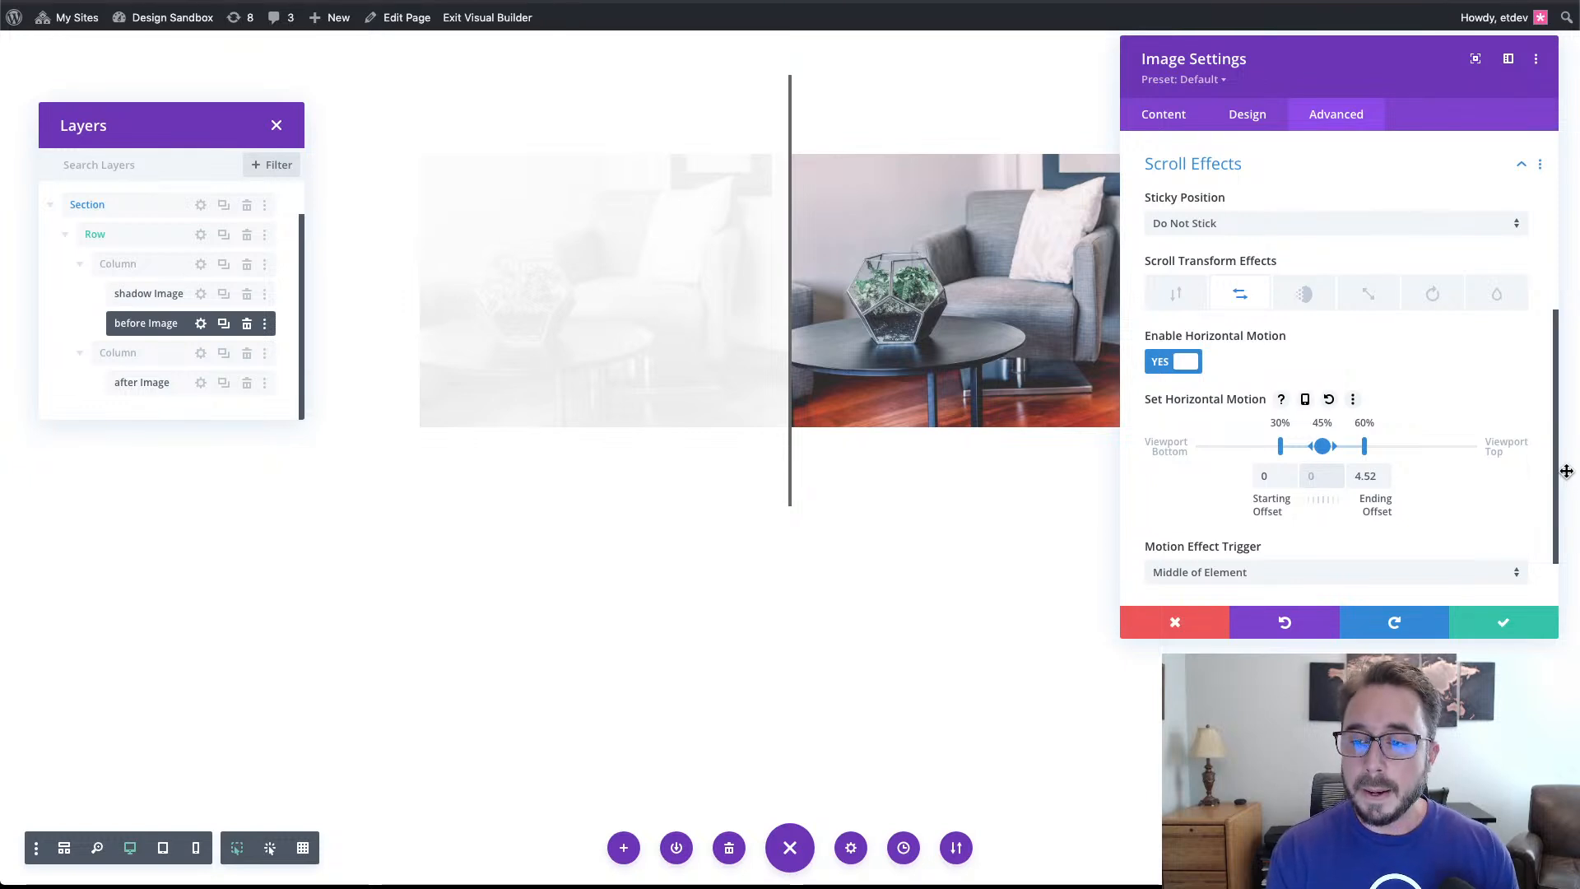
{"action": "type", "text": ".26"}
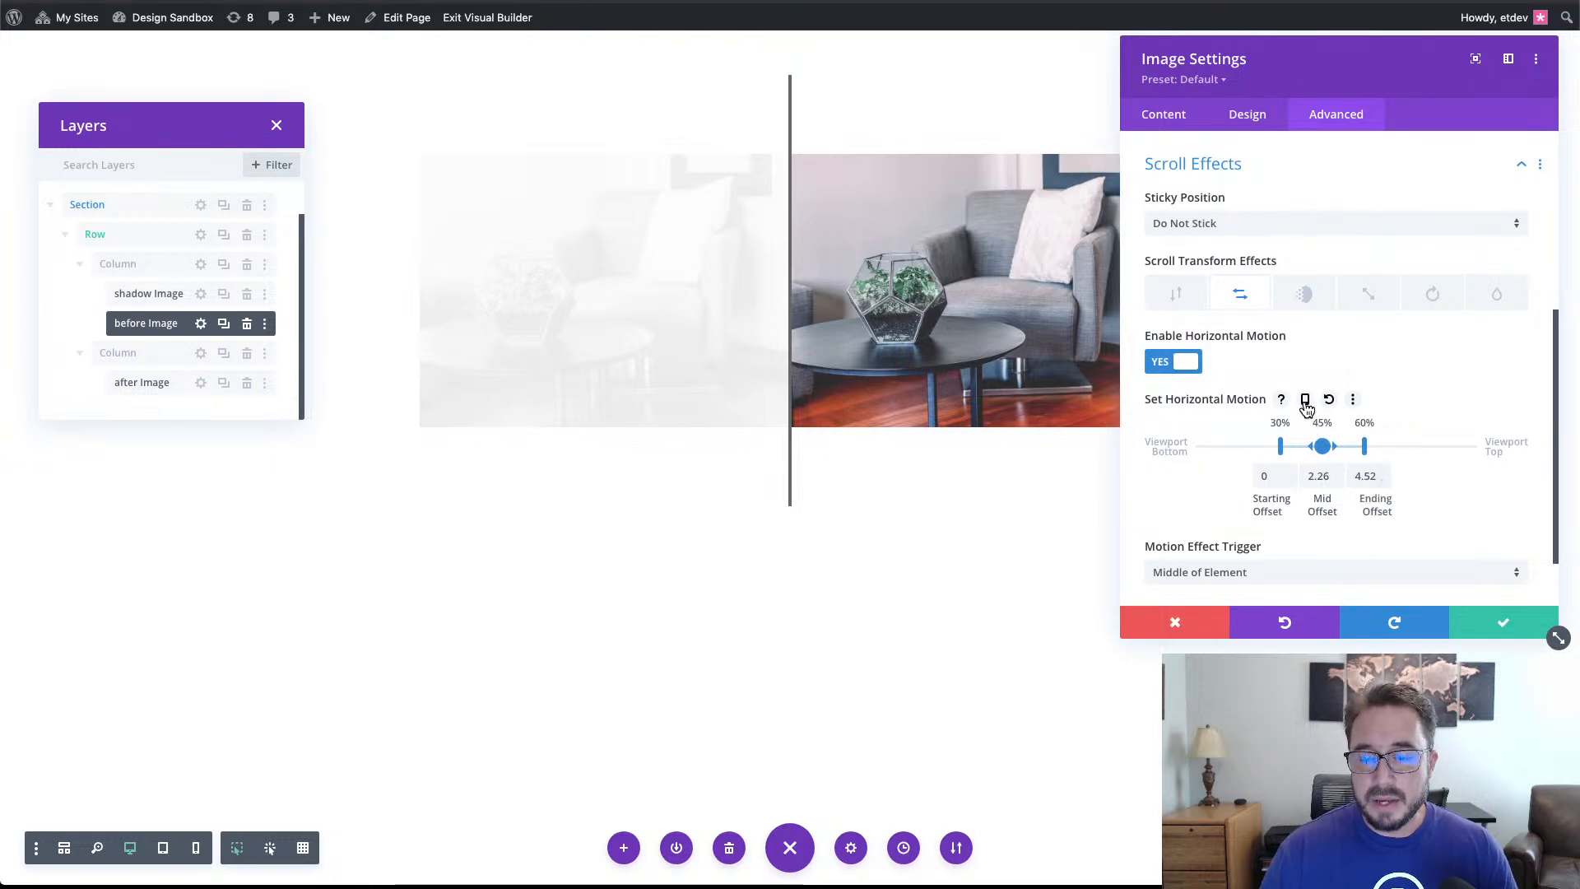
Enable responsive values for the horizontal motion and set the tablet offsets to 3.52 ending and 1.76 mid.
{"action": "left_click", "coordinate": [1305, 401]}
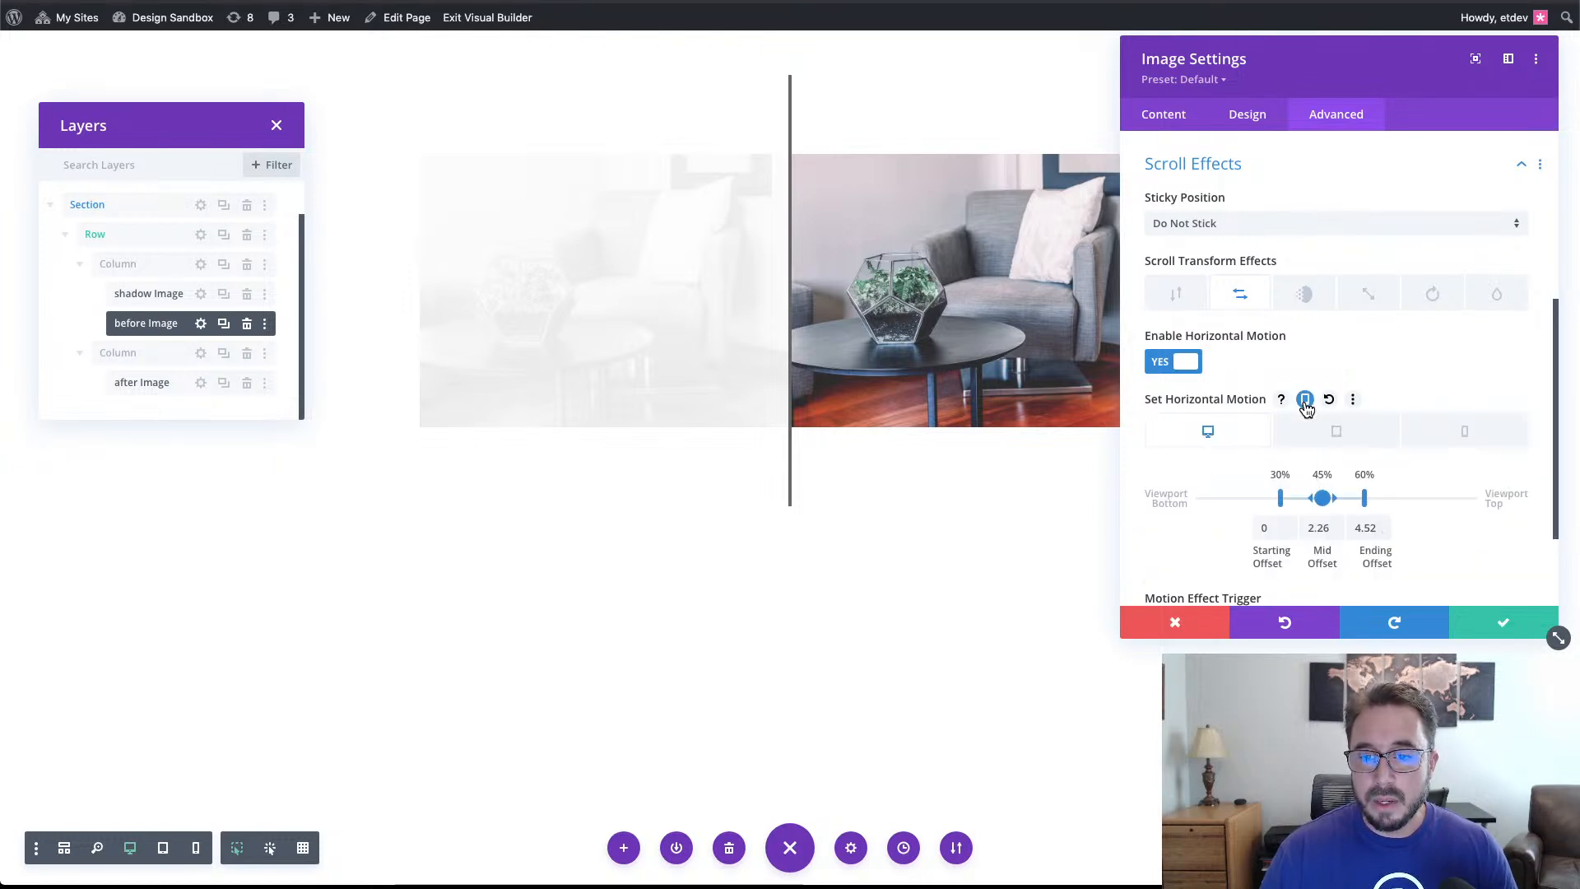
{"action": "left_click", "coordinate": [1339, 432]}
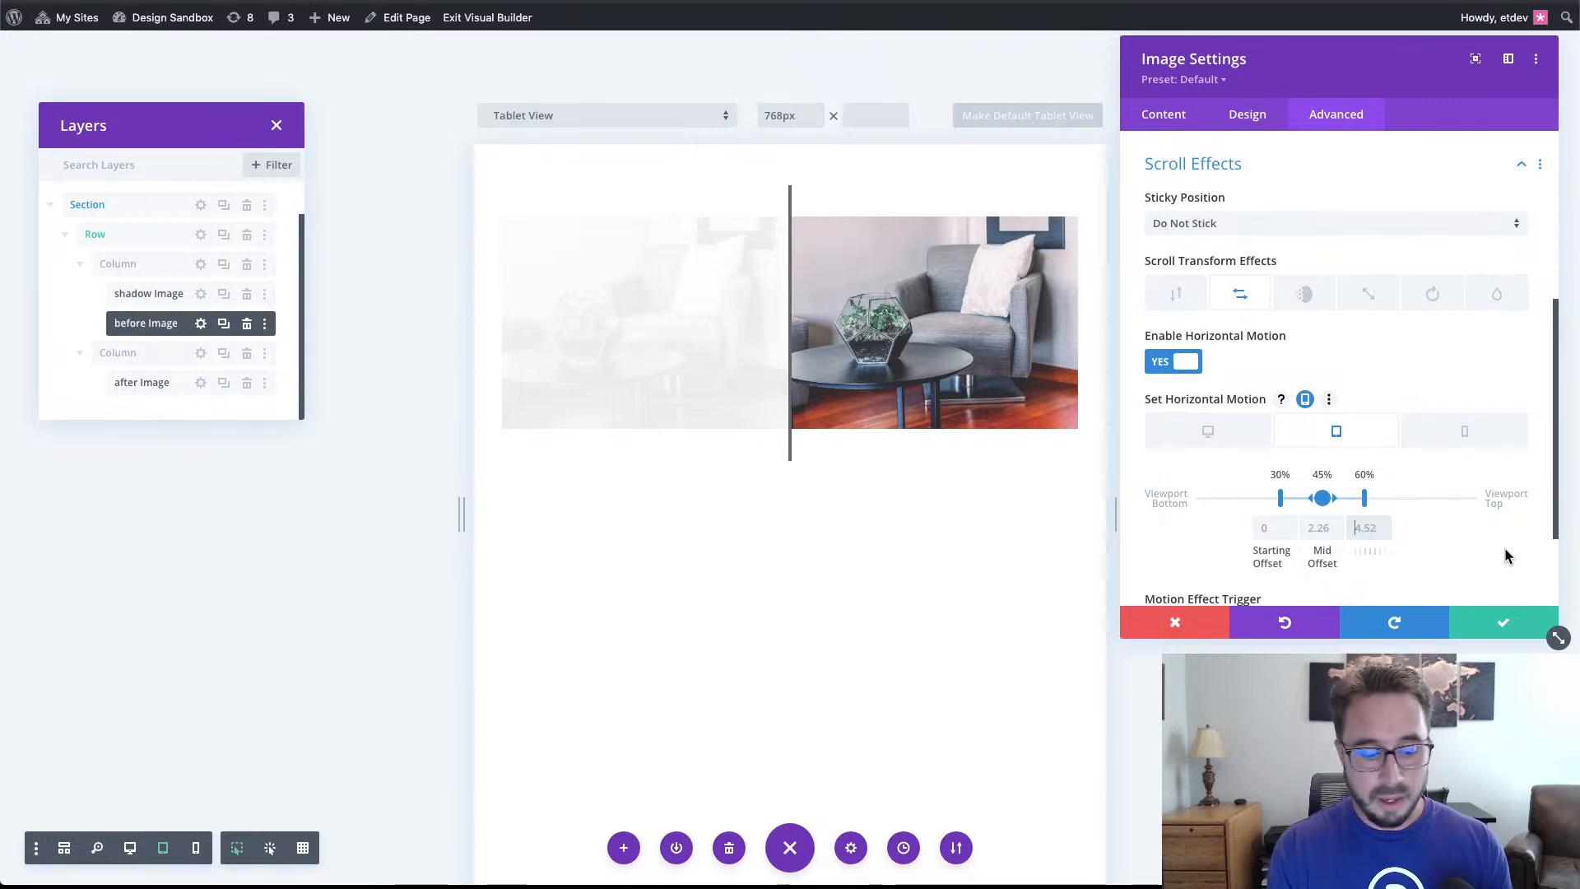
{"action": "type", "text": "3.5"}
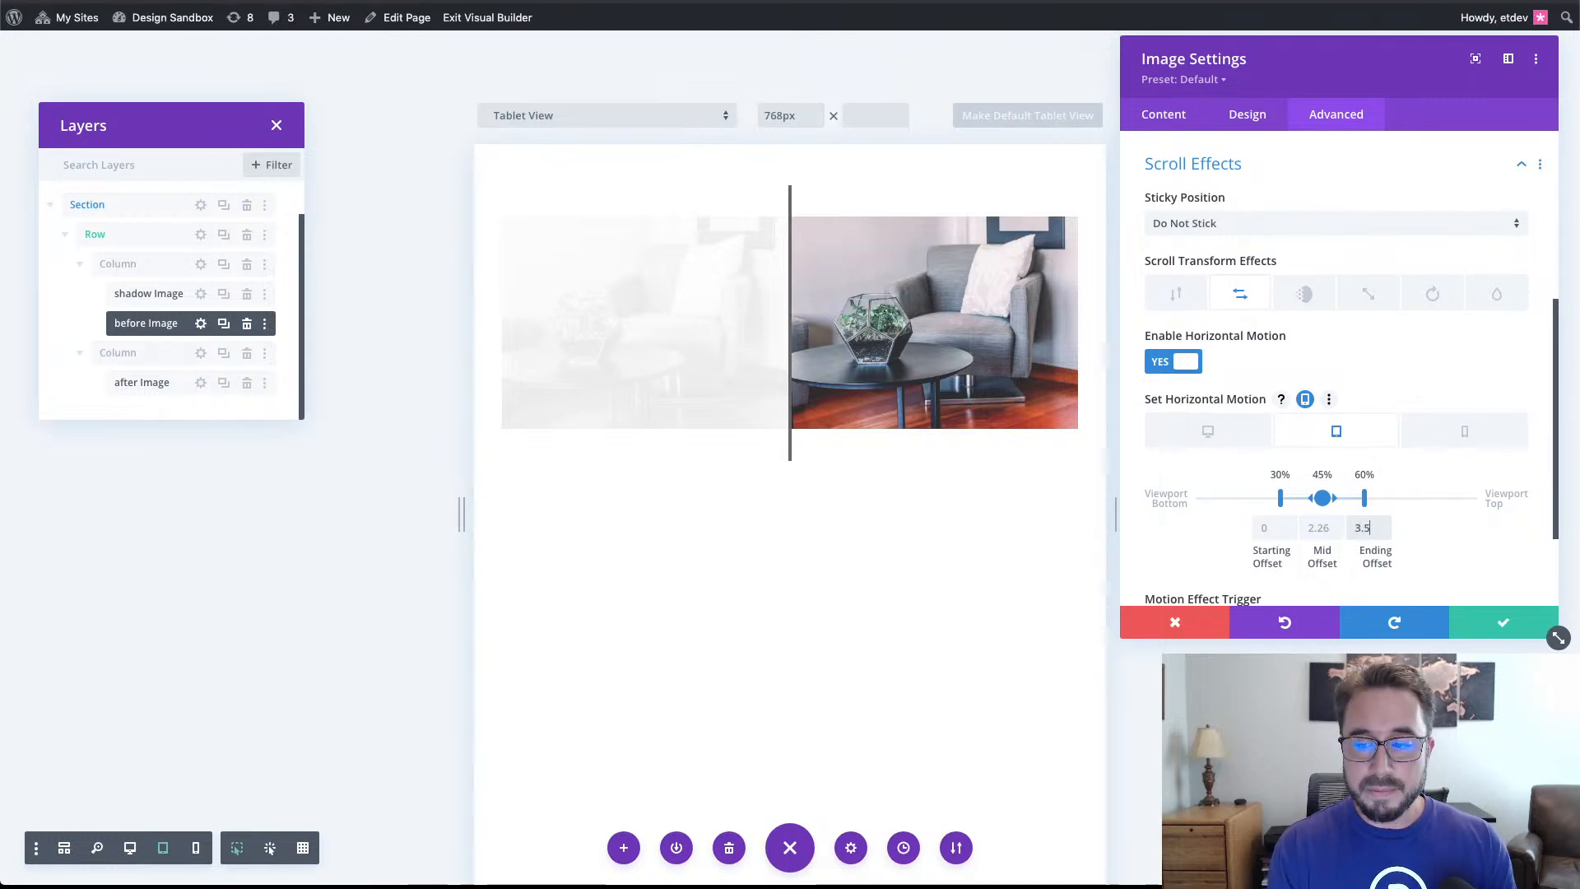
{"action": "type", "text": "2"}
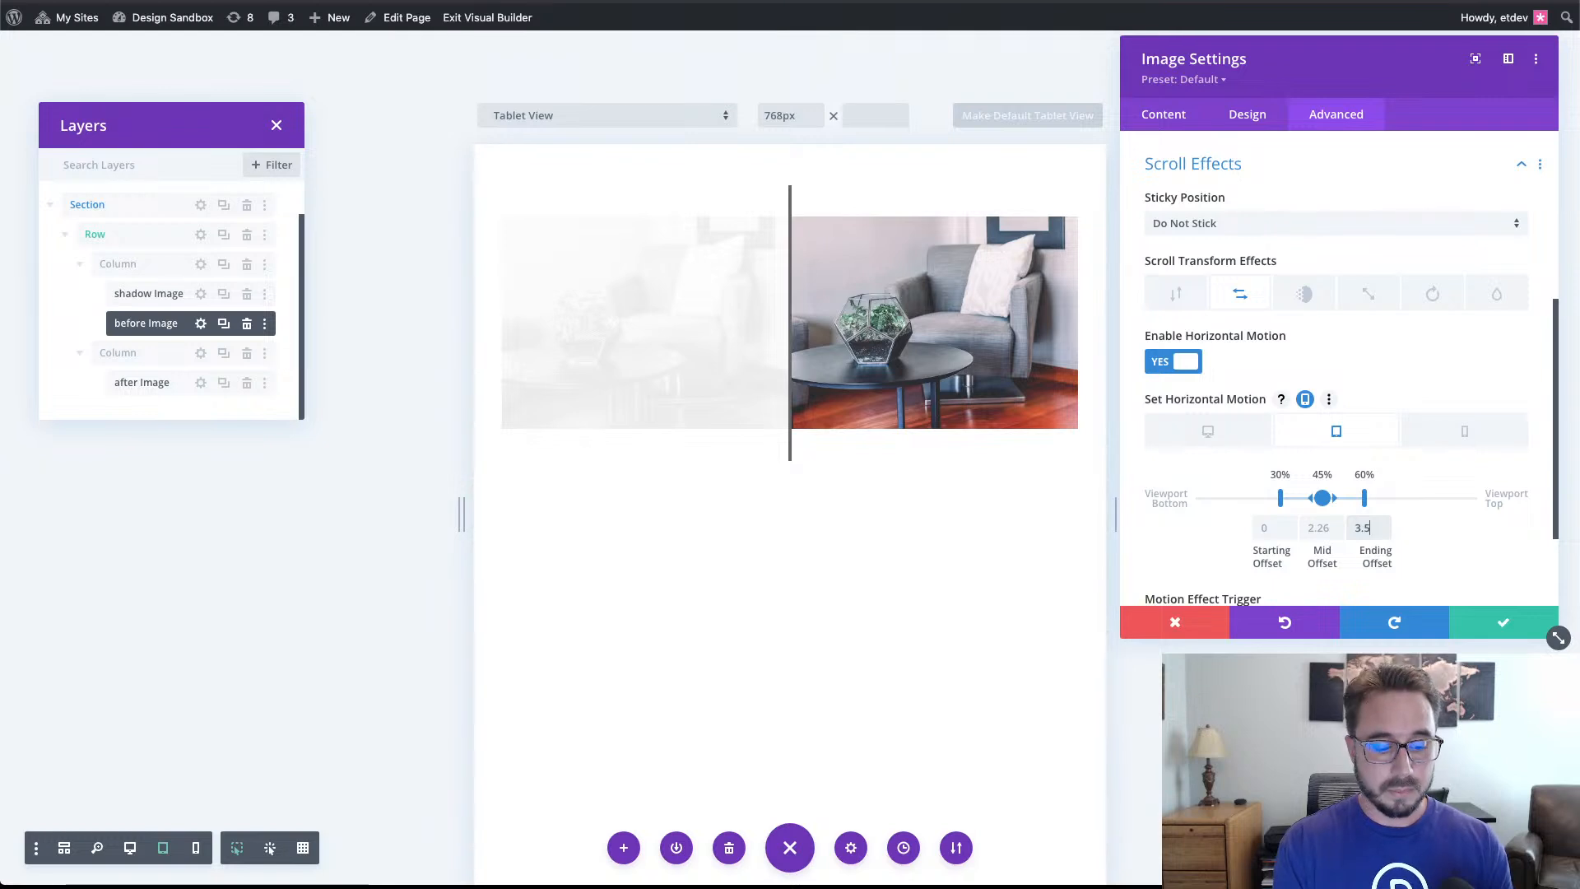
{"action": "type", "text": "2"}
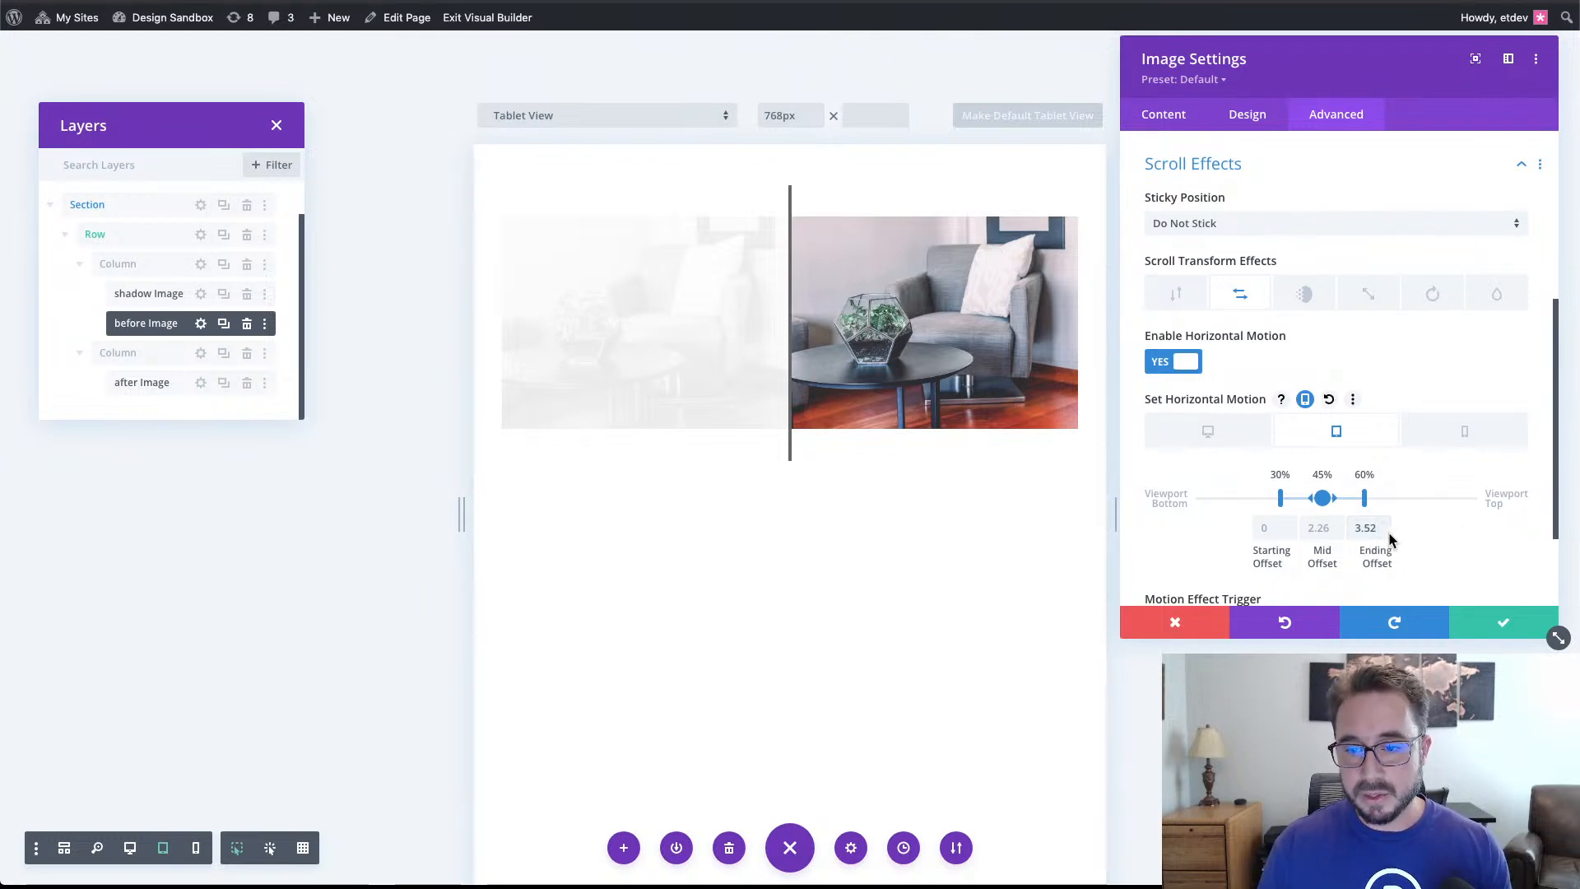
{"action": "left_click", "coordinate": [1314, 531]}
{"action": "type", "text": "1.76"}
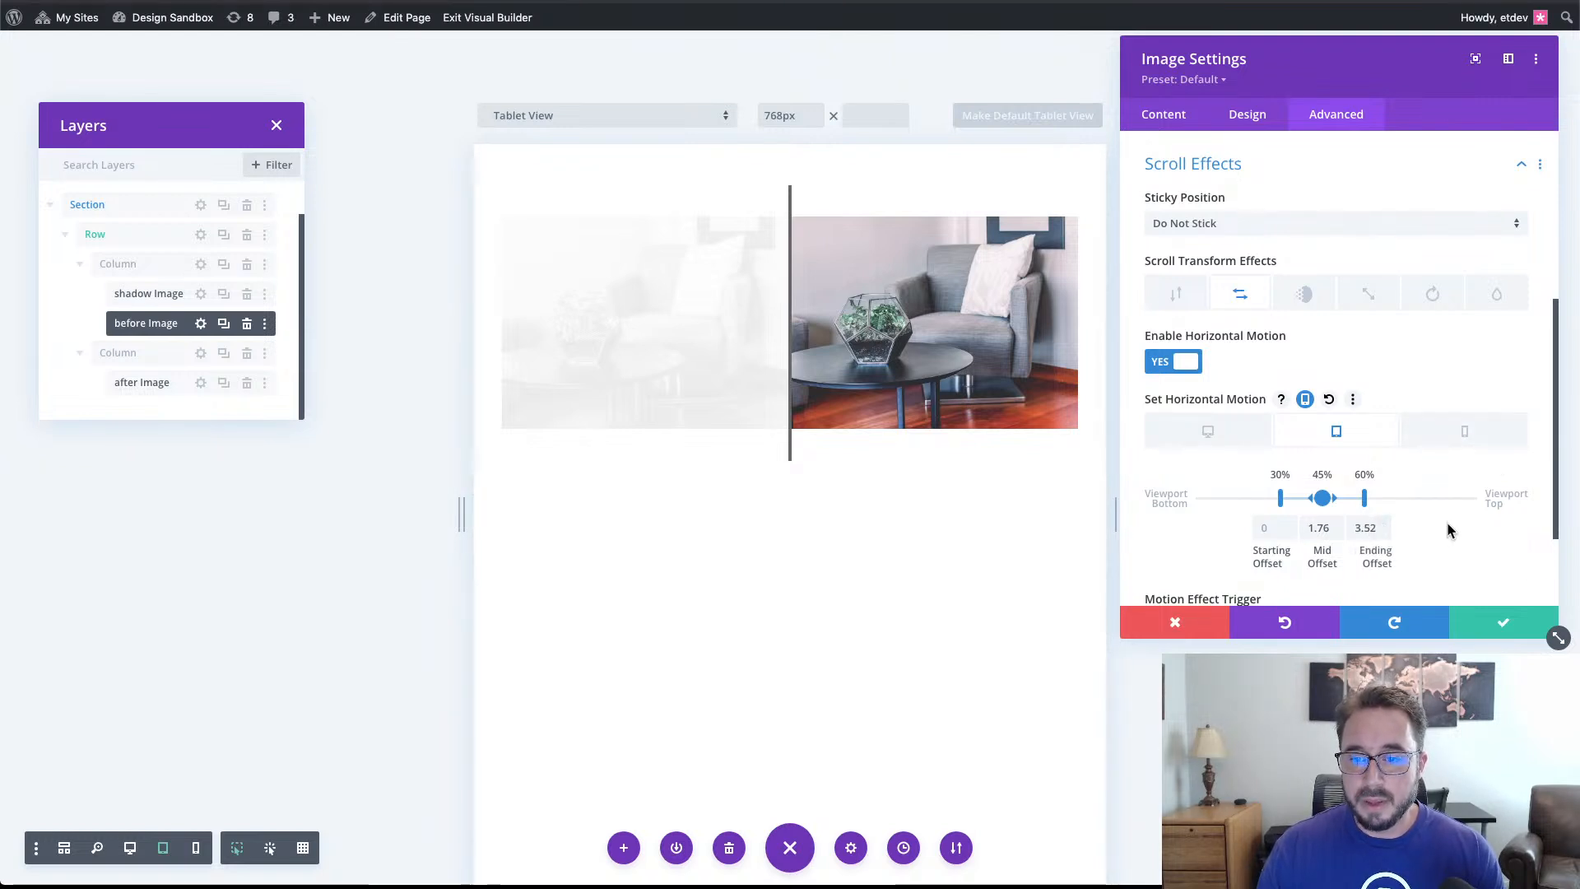
Set the phone horizontal motion offsets to 1.52 ending and 0.76 mid, and save the before image's settings.
{"action": "left_click", "coordinate": [1459, 444]}
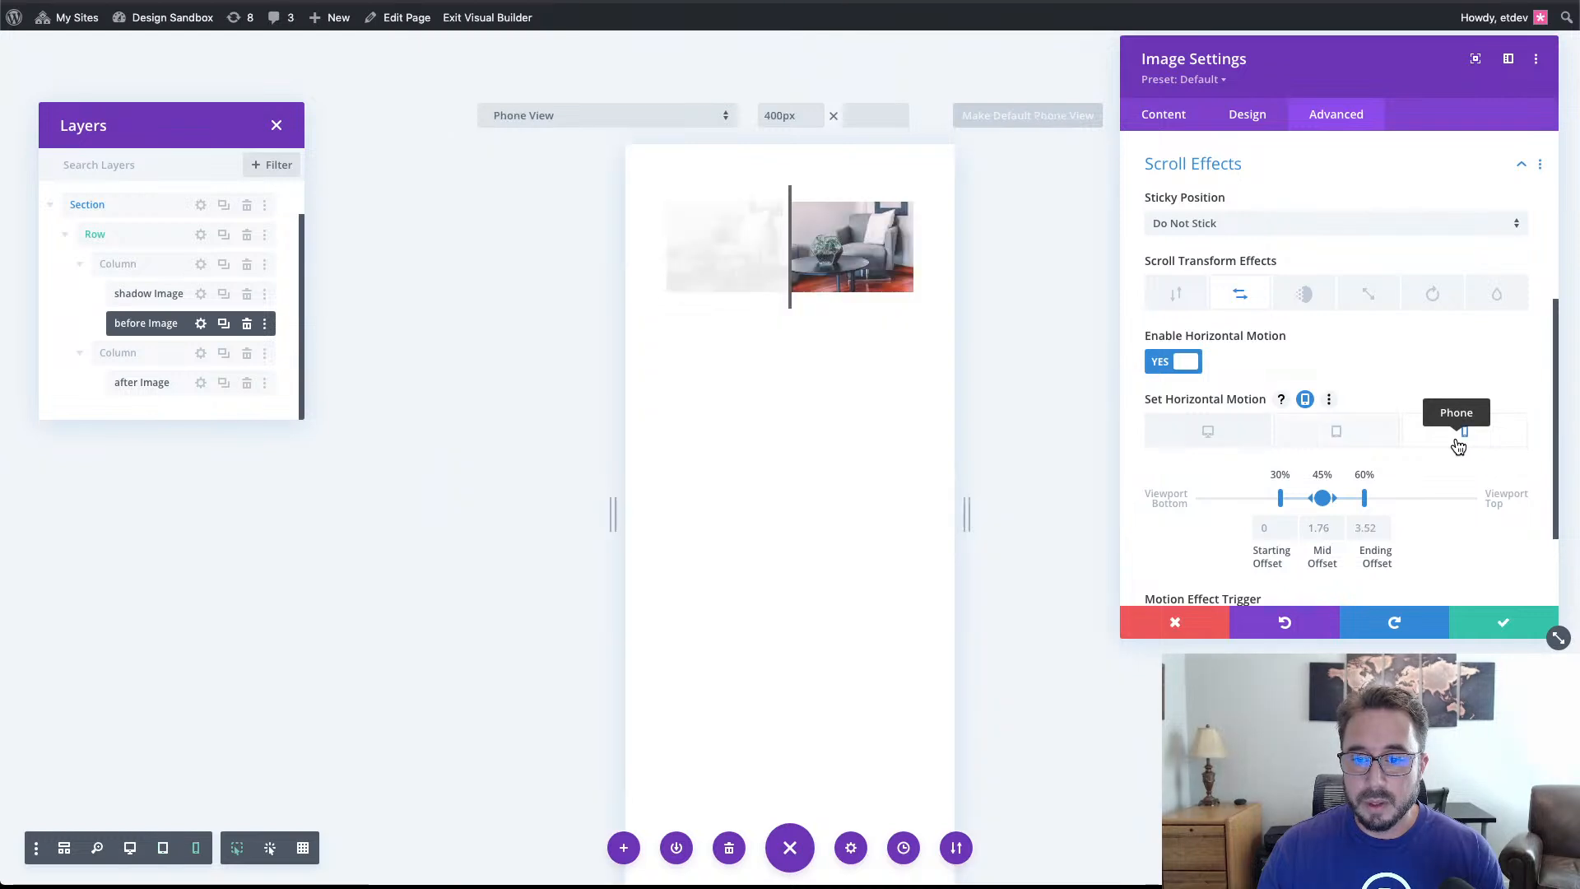
{"action": "left_click", "coordinate": [1356, 530]}
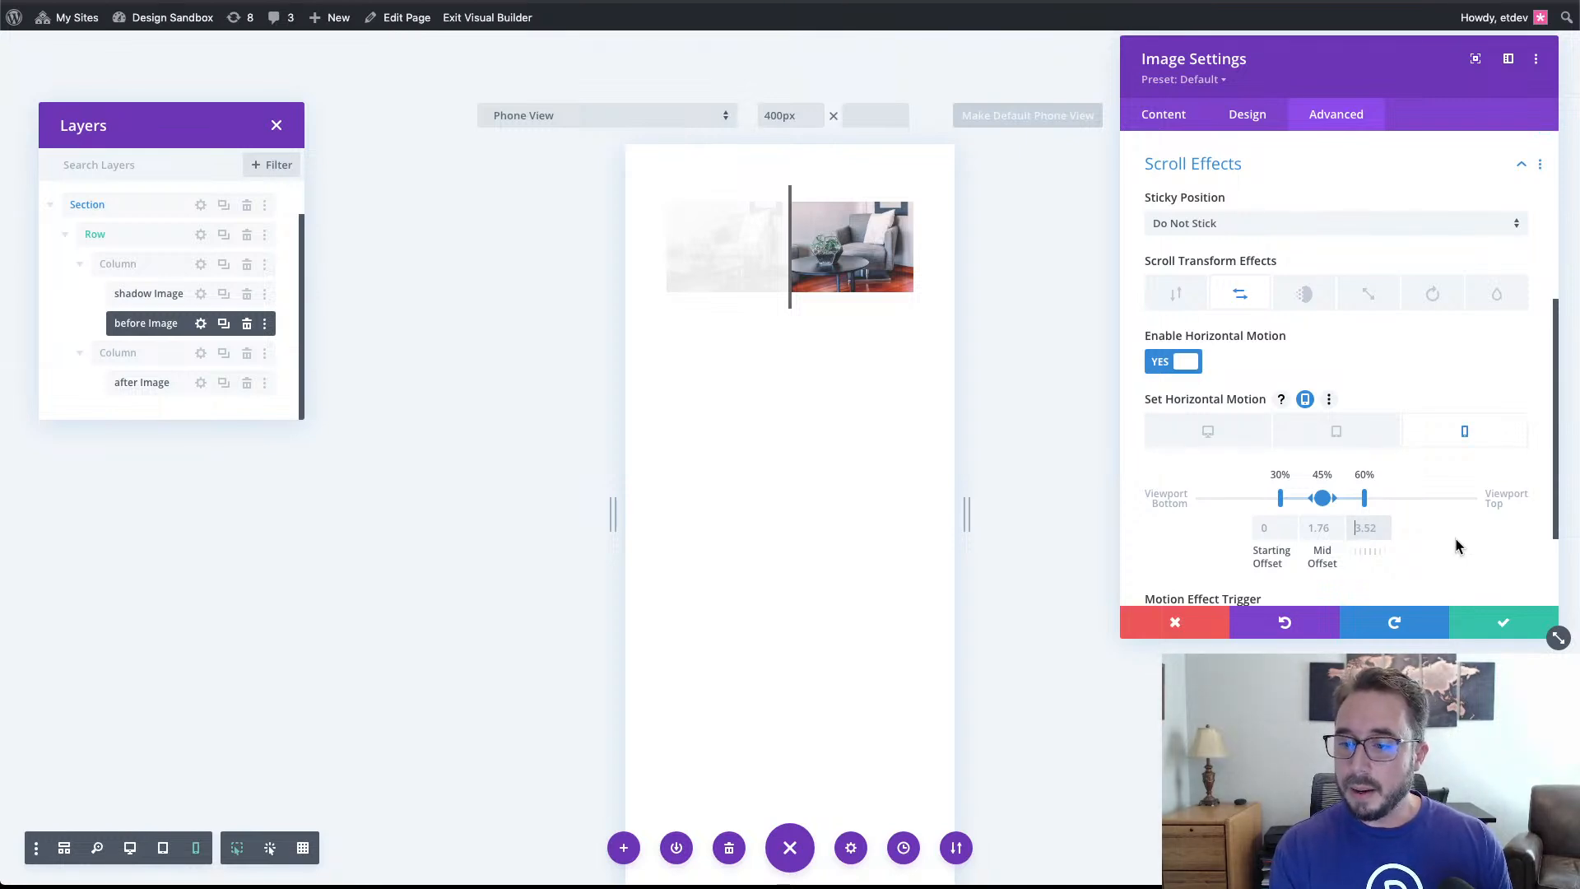
{"action": "type", "text": "1."}
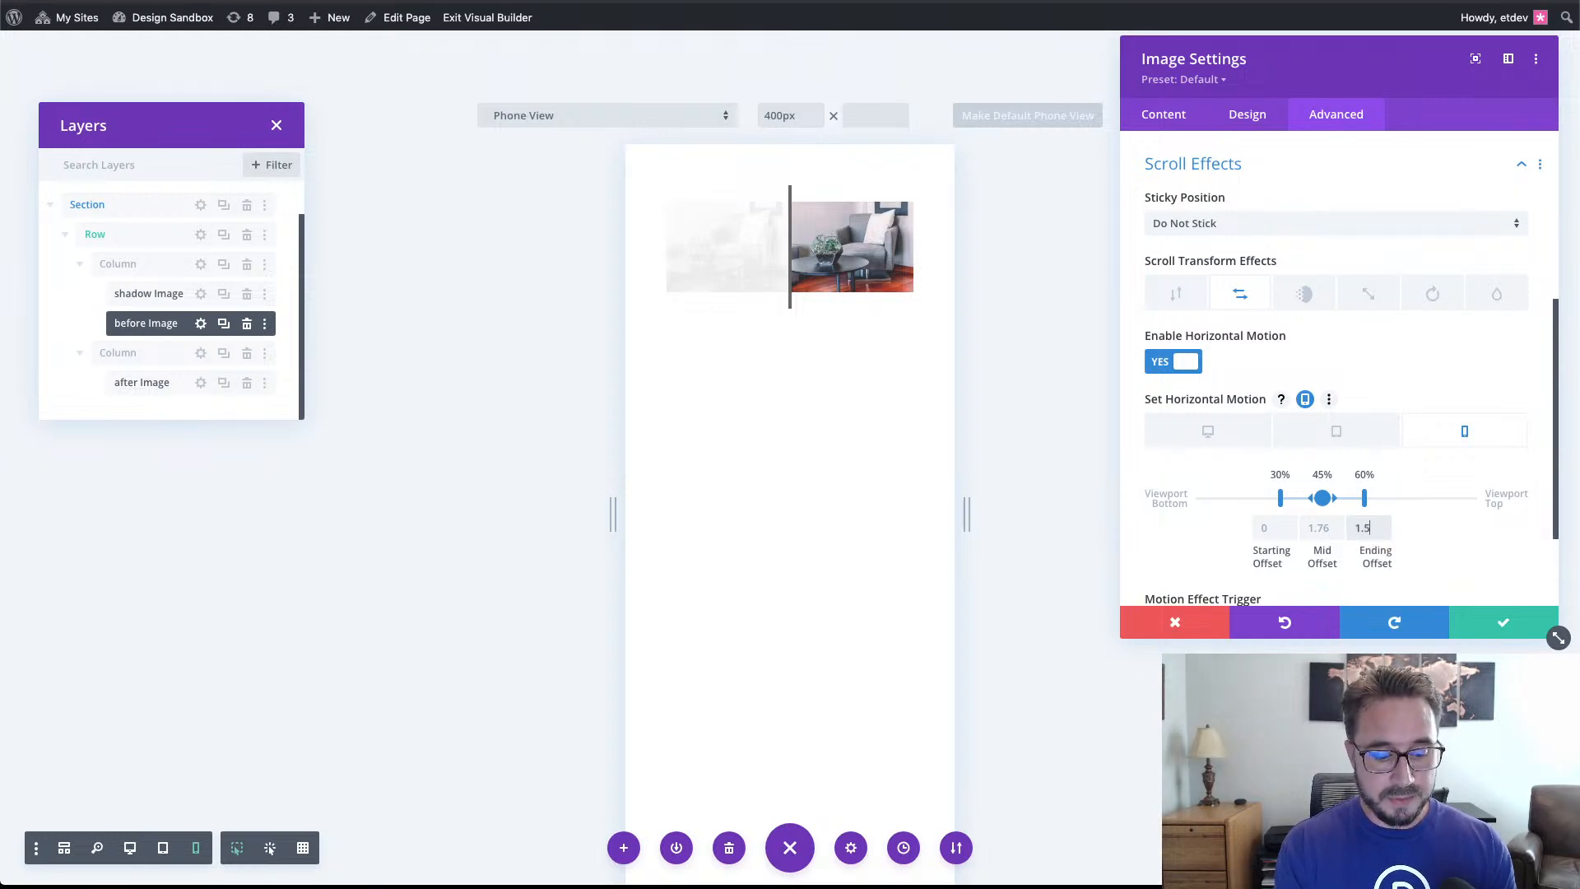
{"action": "type", "text": "53"}
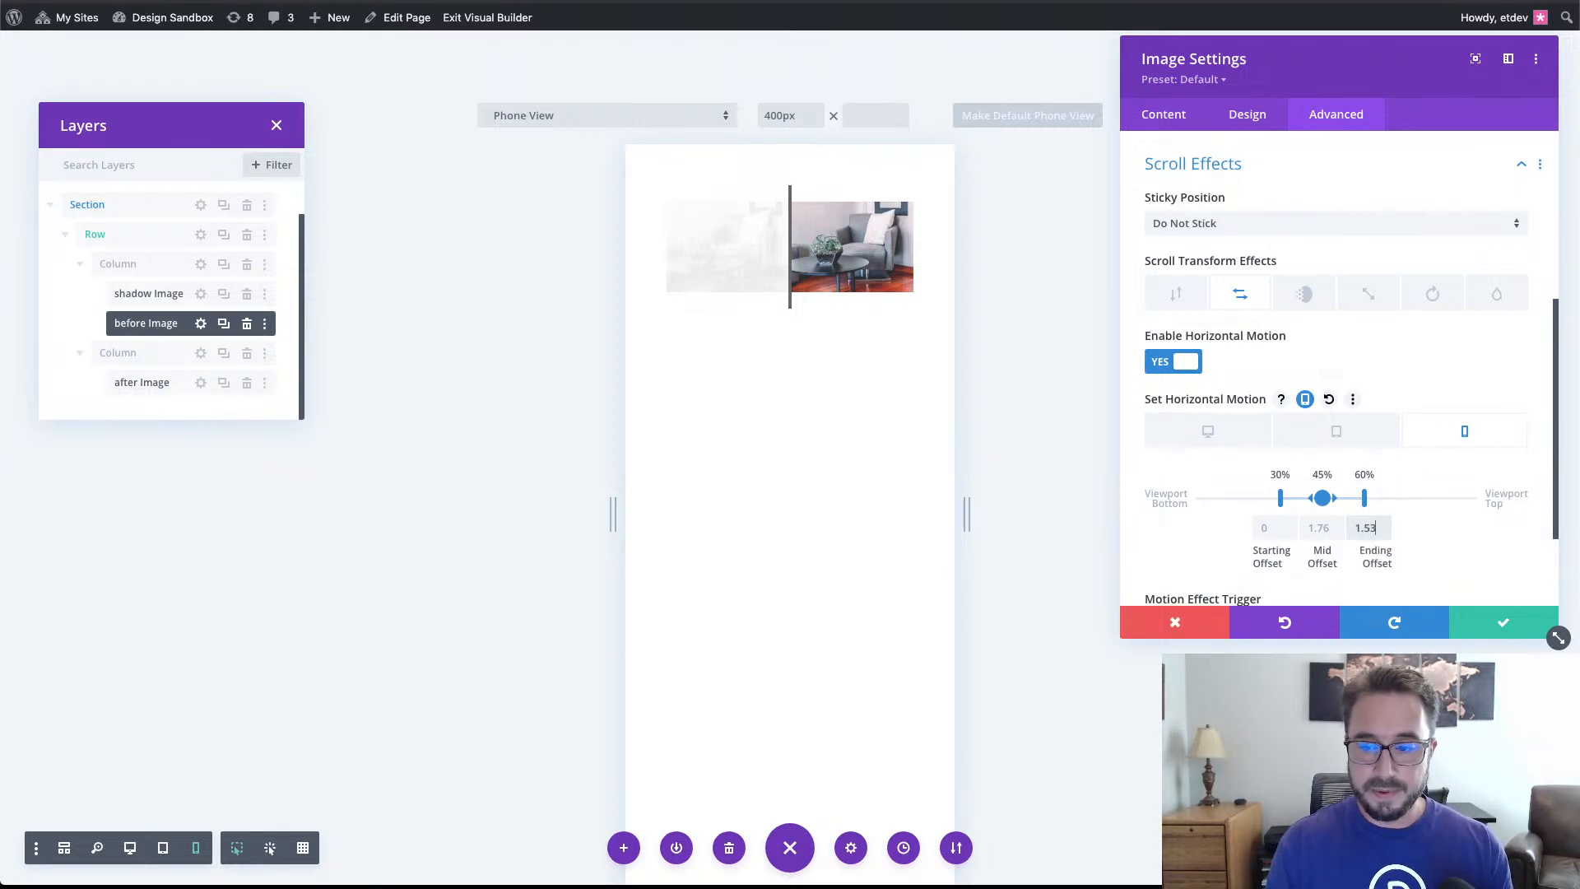
{"action": "key", "text": "BackSpace"}
{"action": "type", "text": "2"}
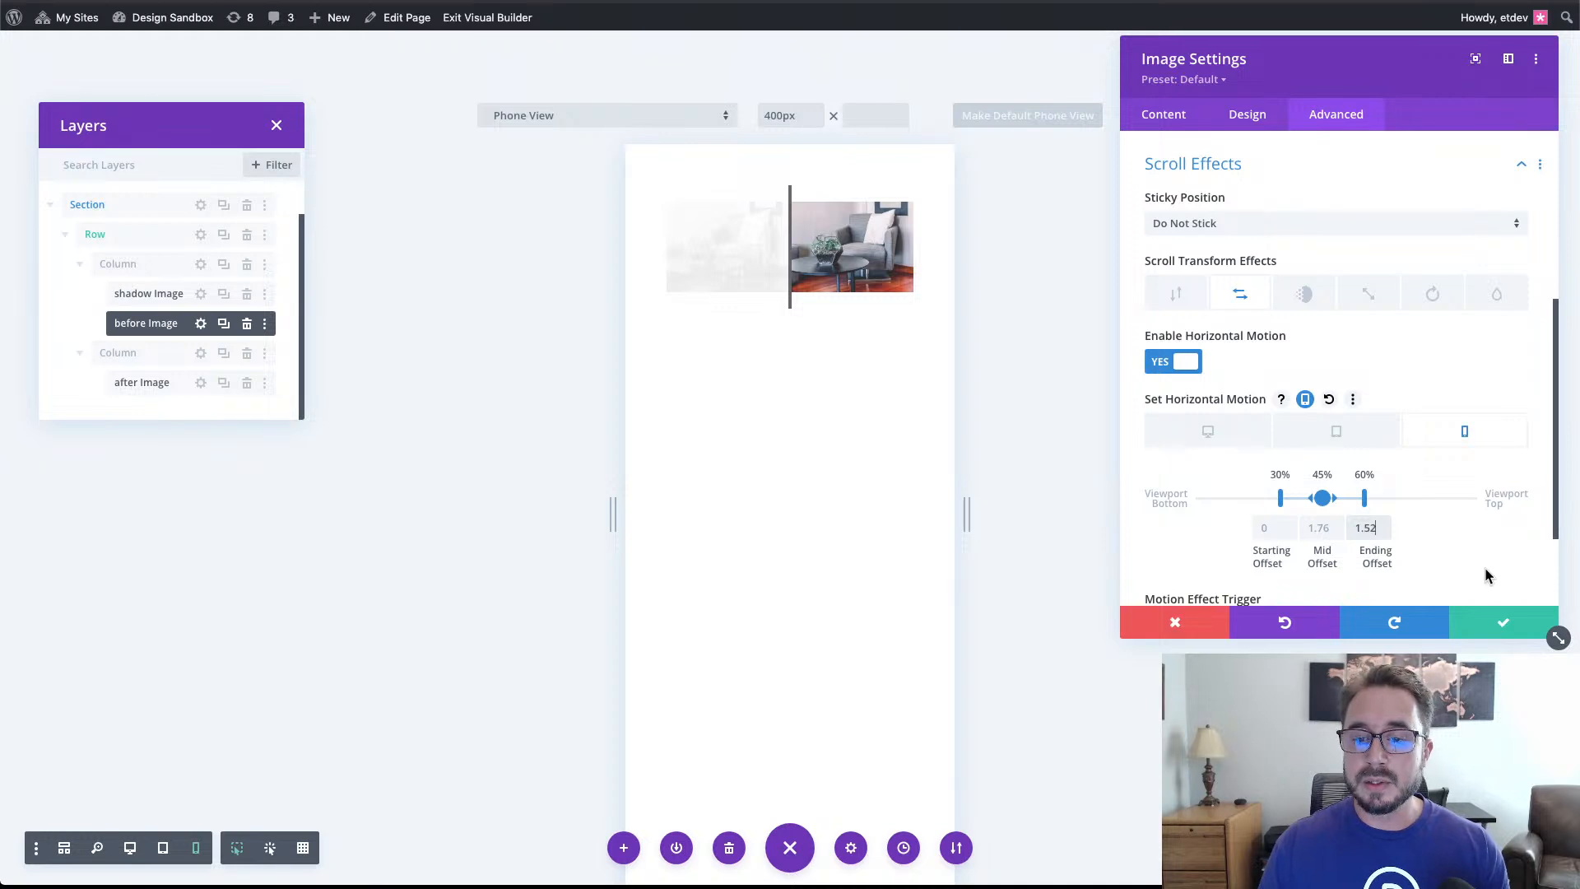
{"action": "left_click", "coordinate": [1289, 528]}
{"action": "left_click", "coordinate": [1311, 528]}
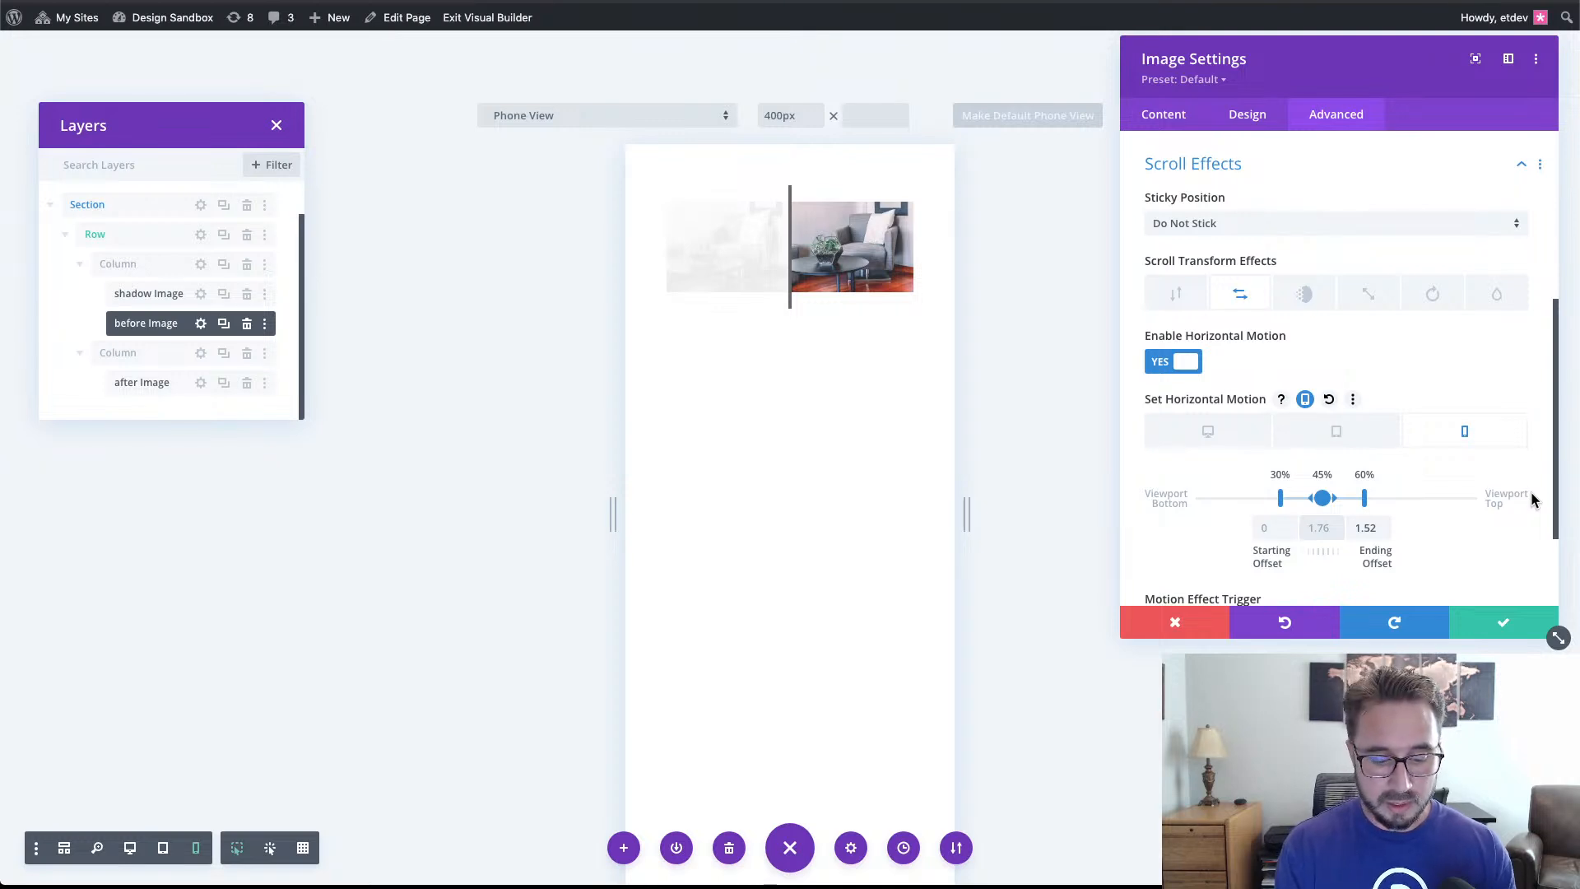
{"action": "key", "text": "BackSpace"}
{"action": "left_click", "coordinate": [1532, 495]}
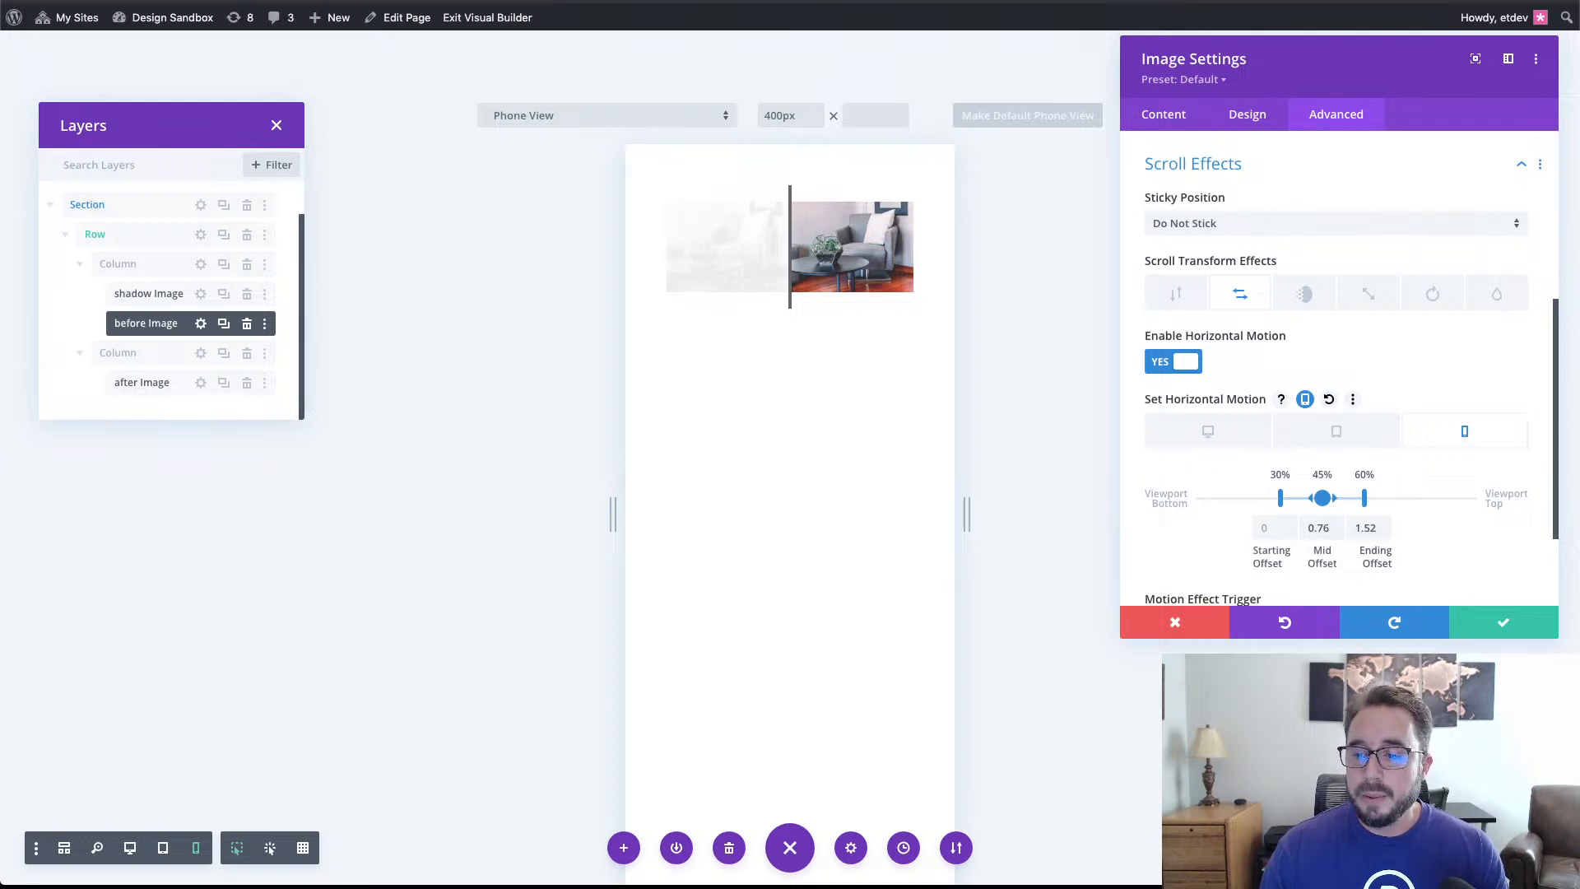
{"action": "left_click", "coordinate": [1508, 627]}
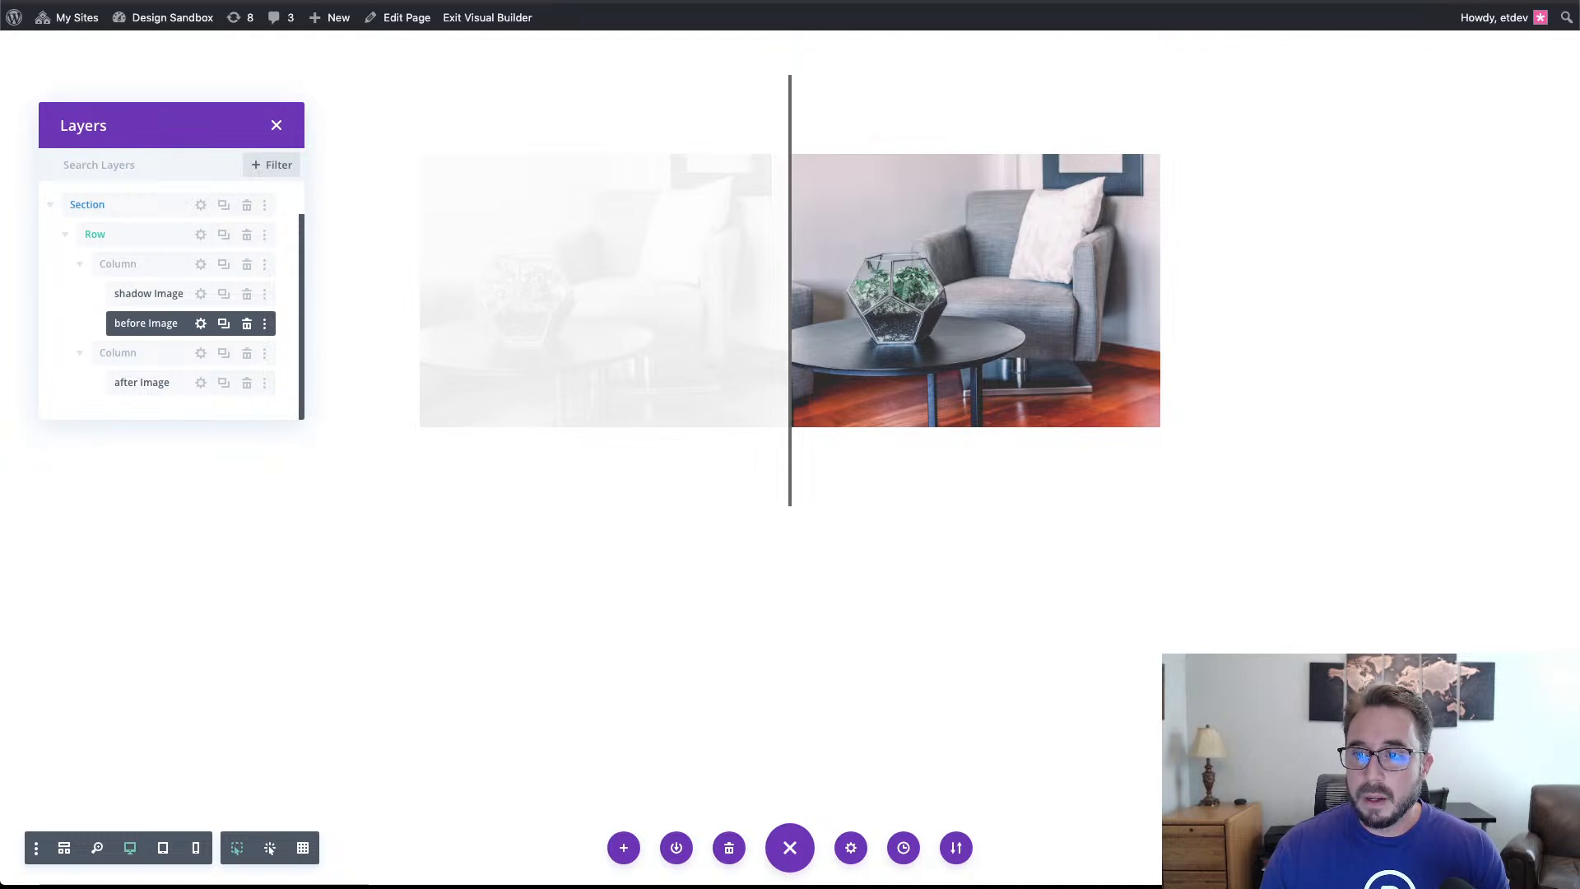
Enable the horizontal motion scroll effect for the after image.
{"action": "left_click", "coordinate": [202, 383]}
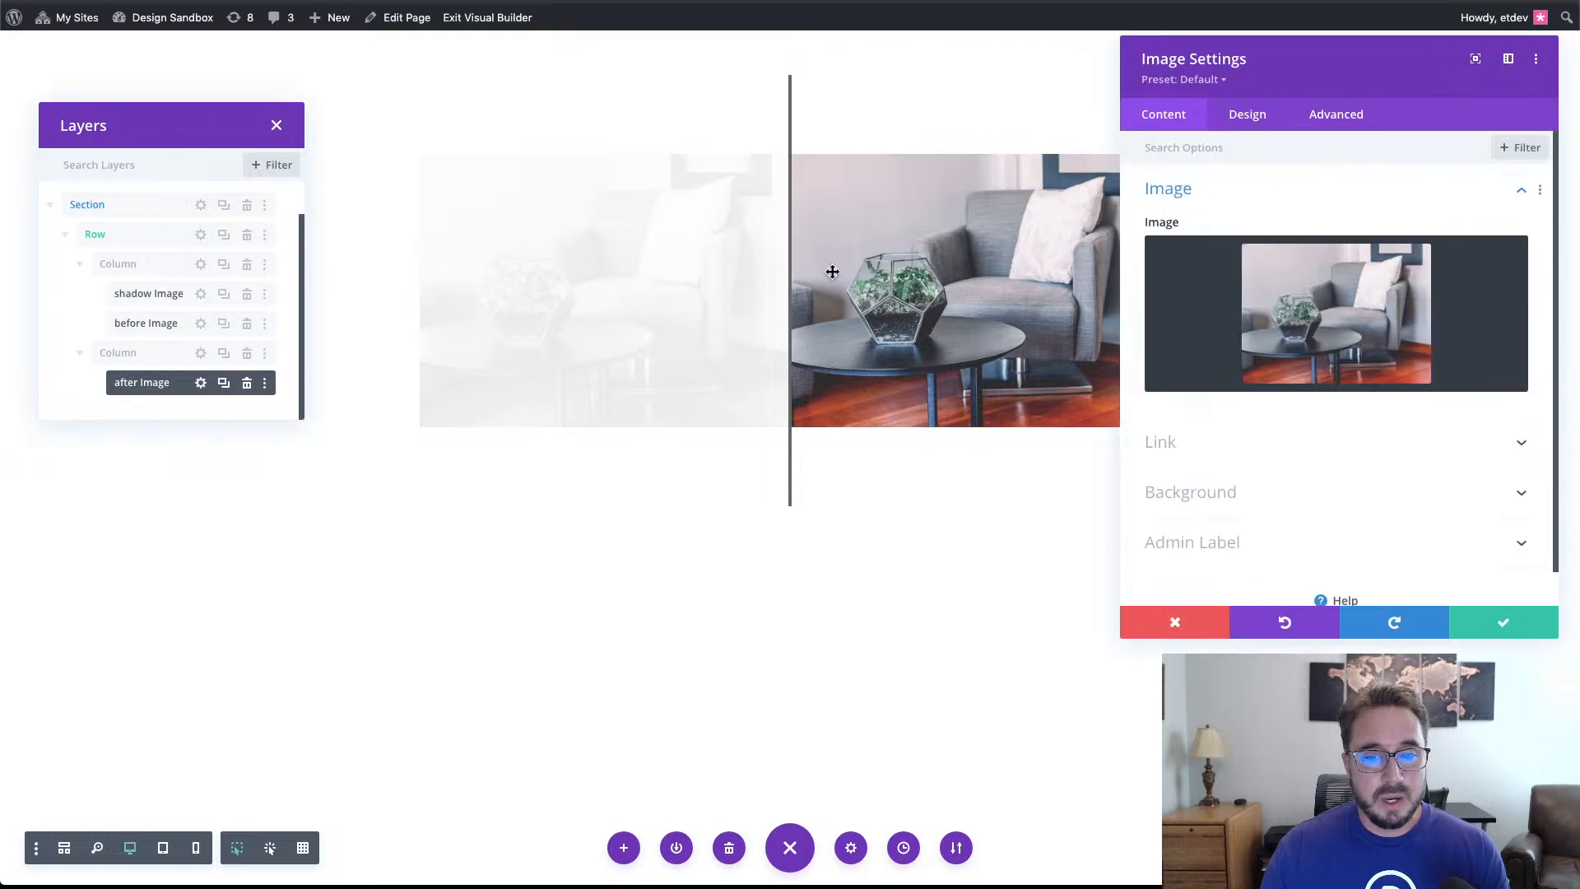
{"action": "left_click", "coordinate": [1343, 117]}
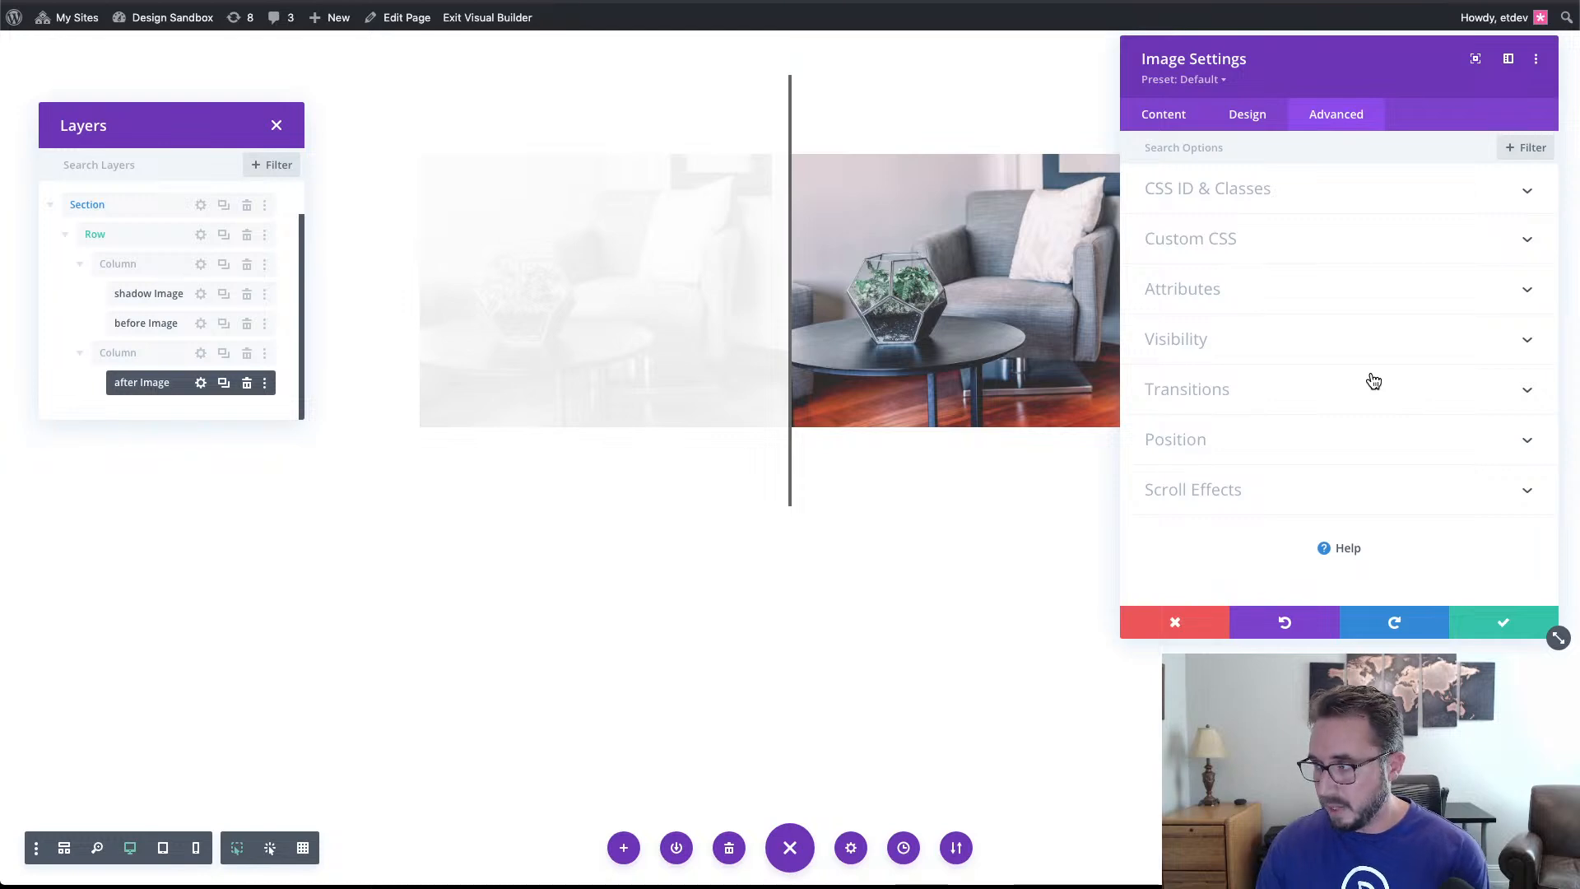
{"action": "left_click", "coordinate": [1303, 491]}
{"action": "left_click", "coordinate": [1238, 367]}
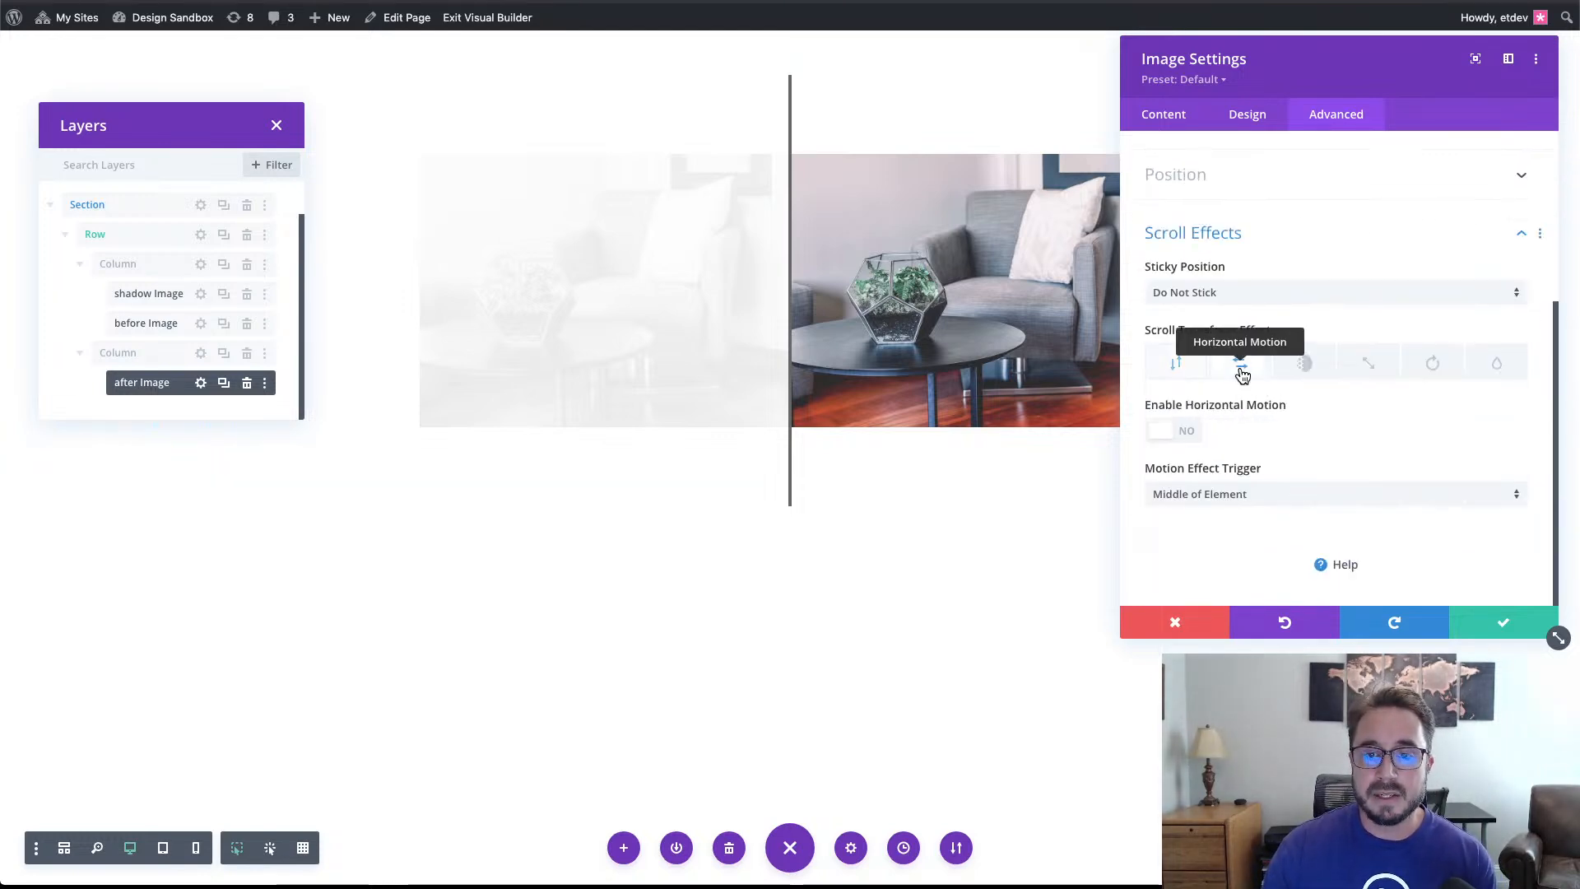
{"action": "left_click", "coordinate": [1184, 436]}
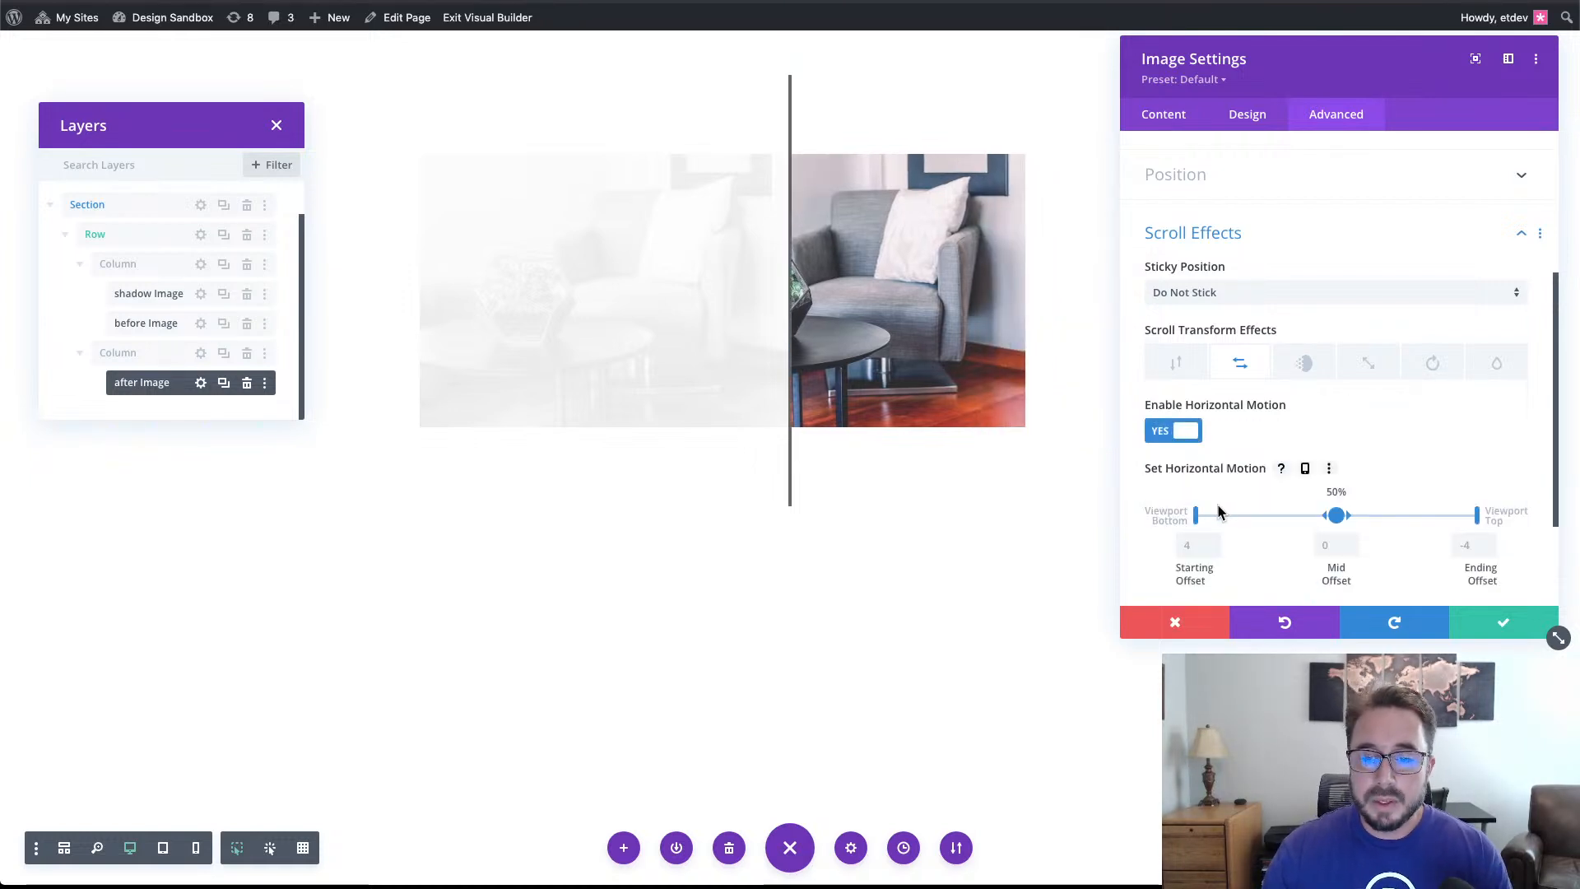
Set the after image's horizontal motion range to start at 30%, end at 60% and have its midpoint at 45%.
{"action": "left_click_drag", "start_coordinate": [1197, 516], "coordinate": [1282, 514]}
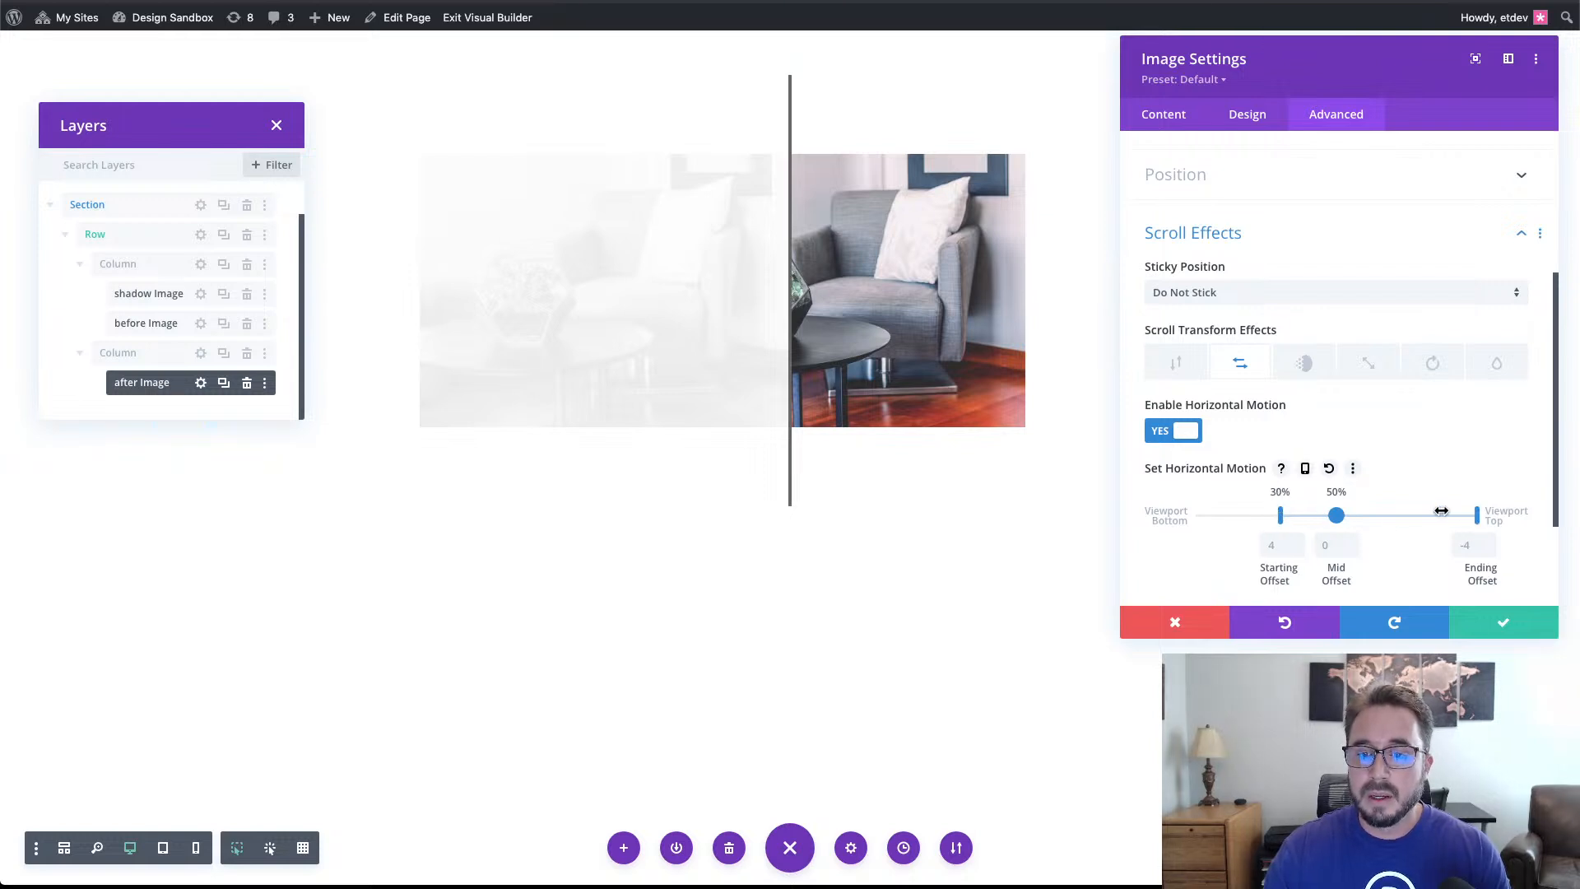
{"action": "left_click_drag", "start_coordinate": [1441, 512], "coordinate": [1410, 515]}
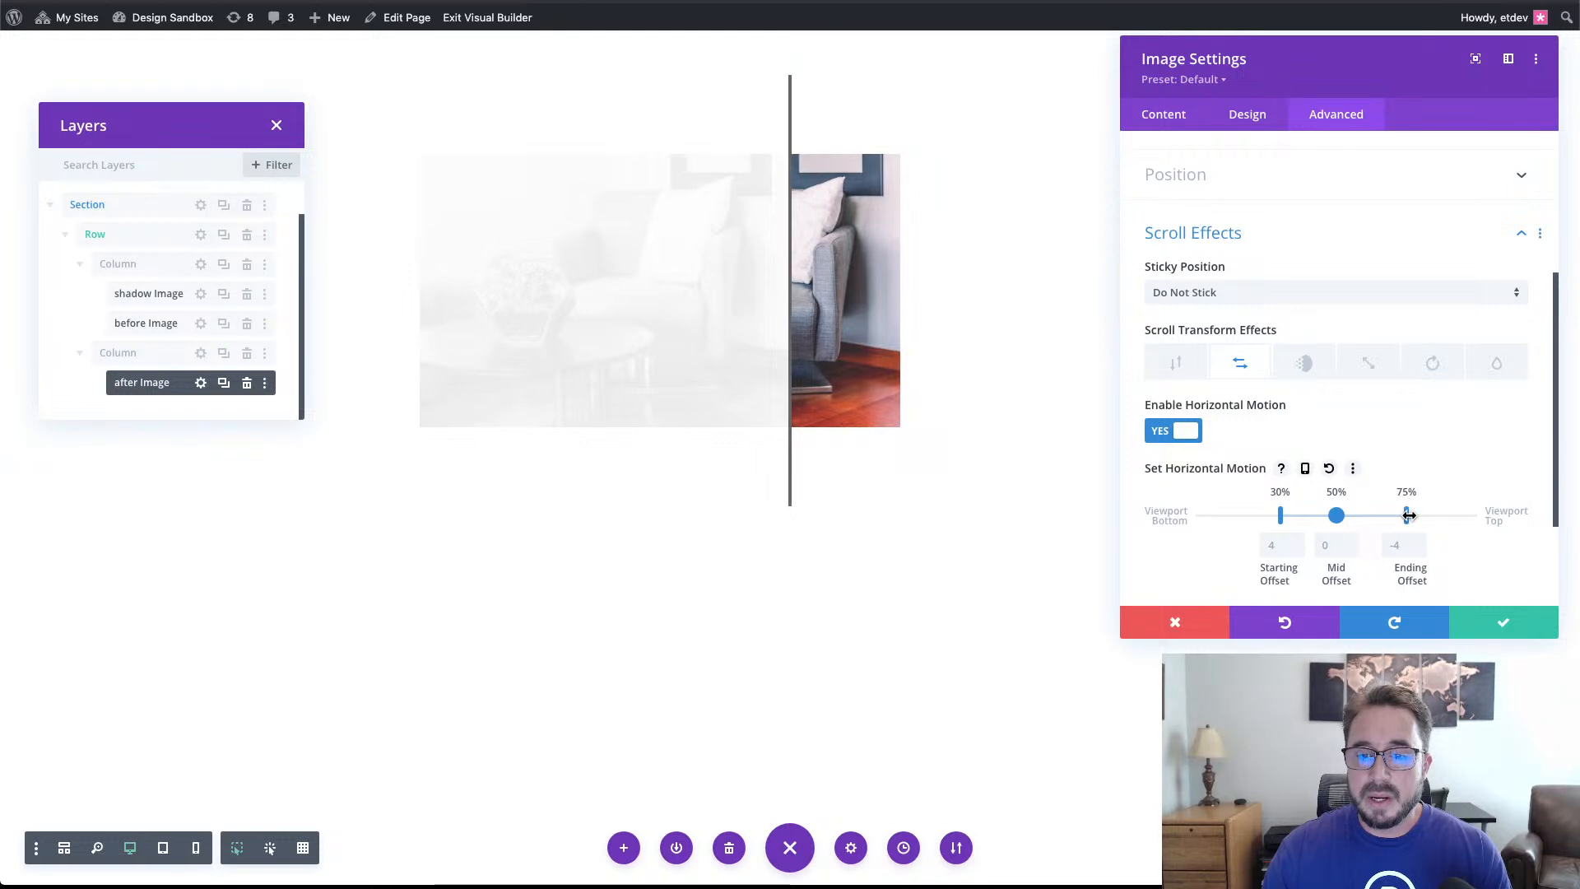
{"action": "left_click_drag", "start_coordinate": [1410, 515], "coordinate": [1323, 516]}
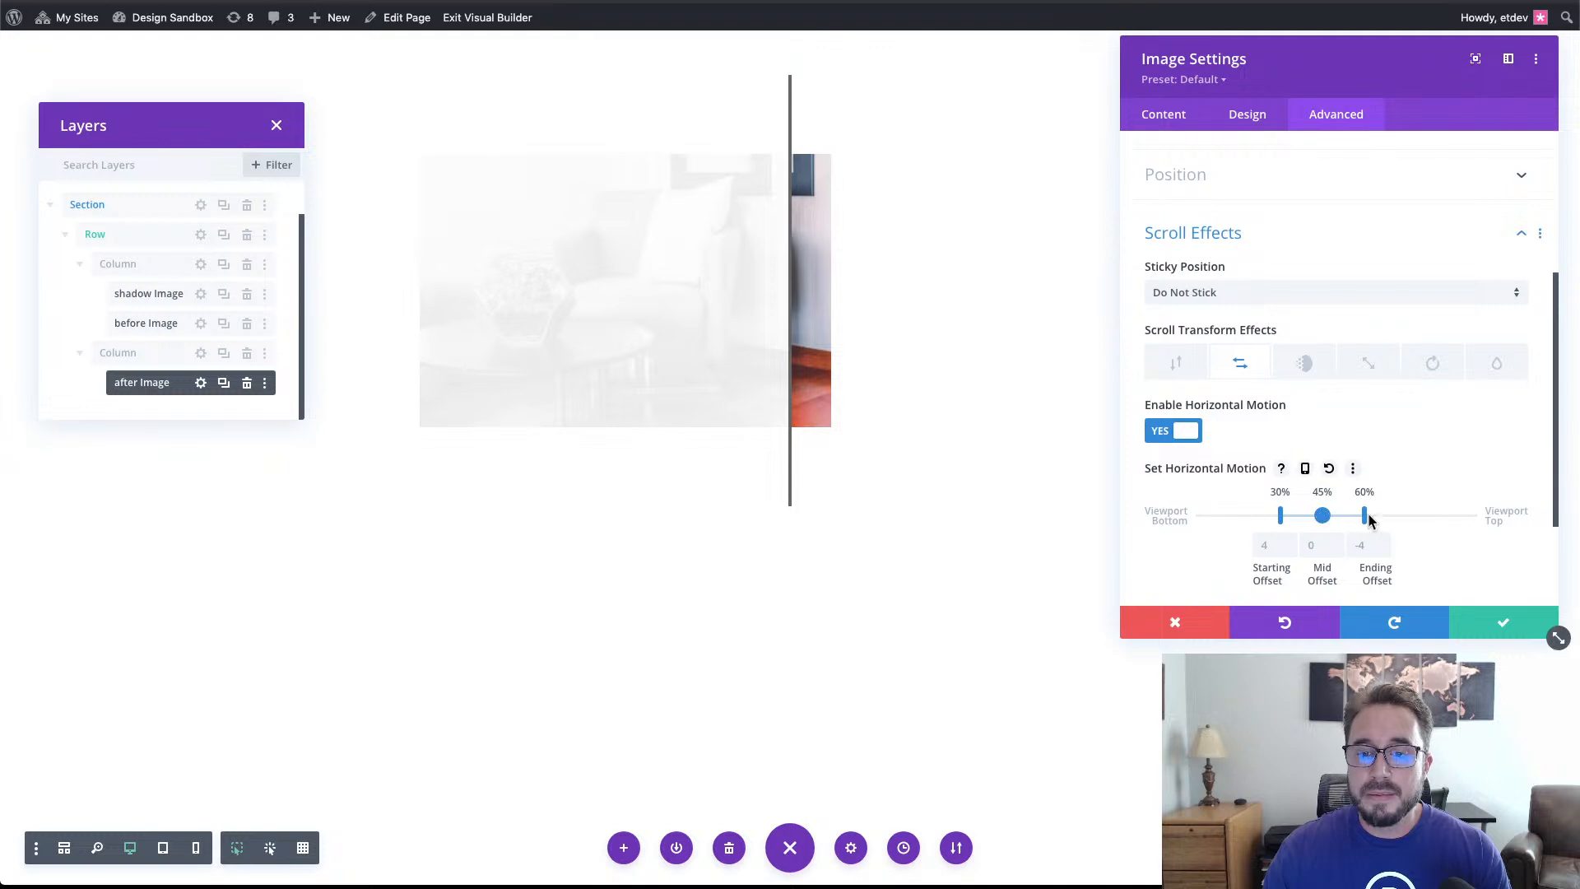
Enable responsive values for the after image's horizontal motion and set the desktop offsets to -4.52 starting, -2.26 mid and 0 ending.
{"action": "left_click", "coordinate": [1268, 544]}
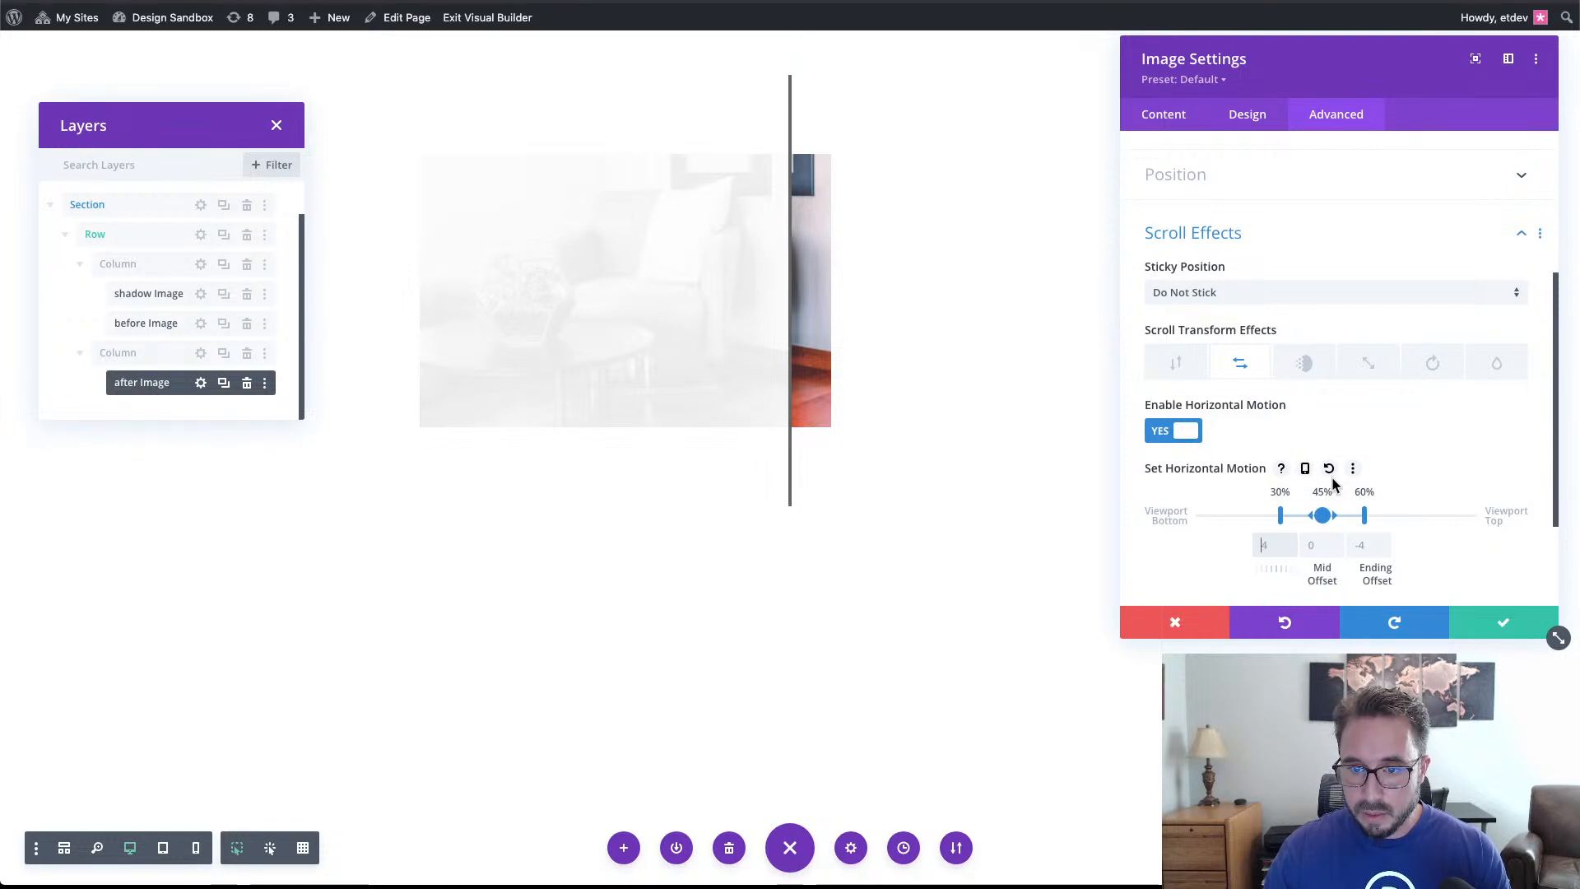
{"action": "left_click", "coordinate": [1307, 468]}
{"action": "scroll", "coordinate": [1464, 441], "scroll_direction": "down", "scroll_amount": 2}
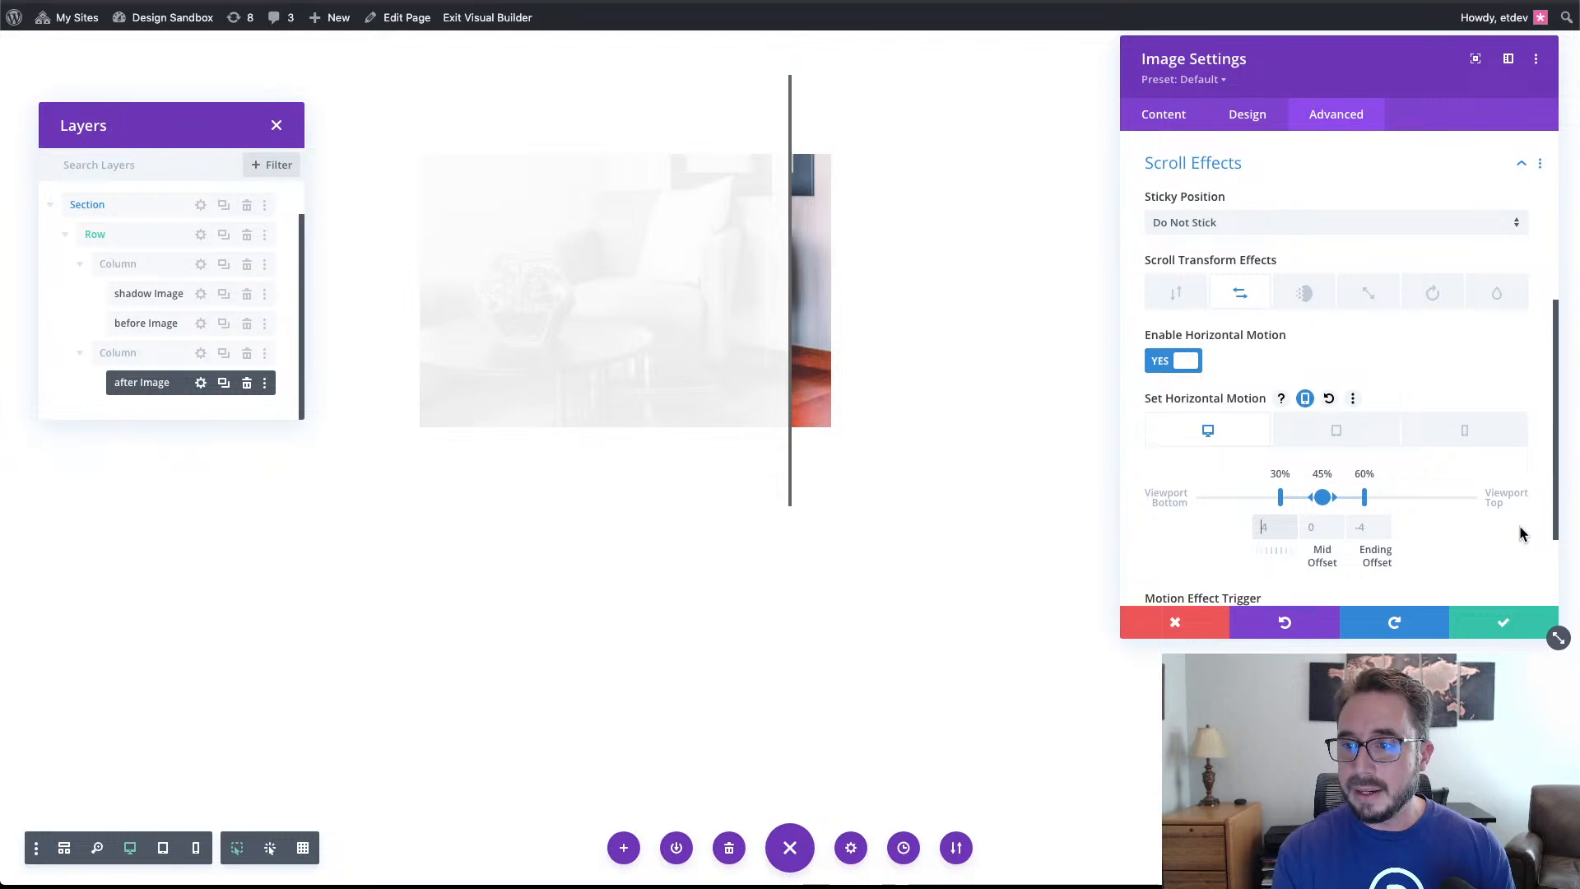
{"action": "type", "text": "-4.52"}
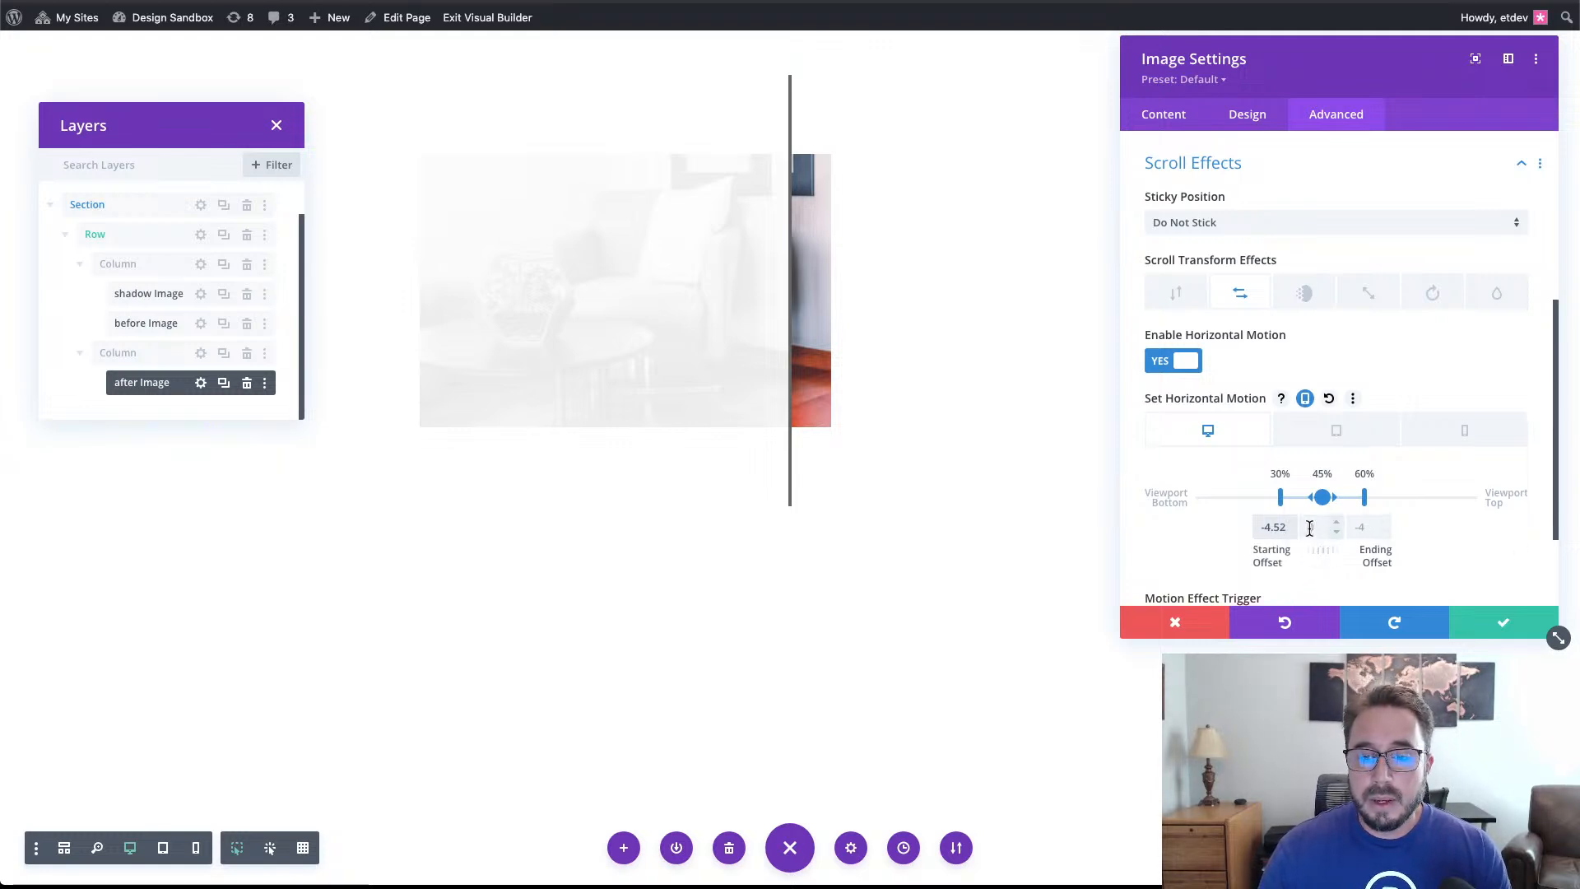
{"action": "left_click", "coordinate": [1356, 520]}
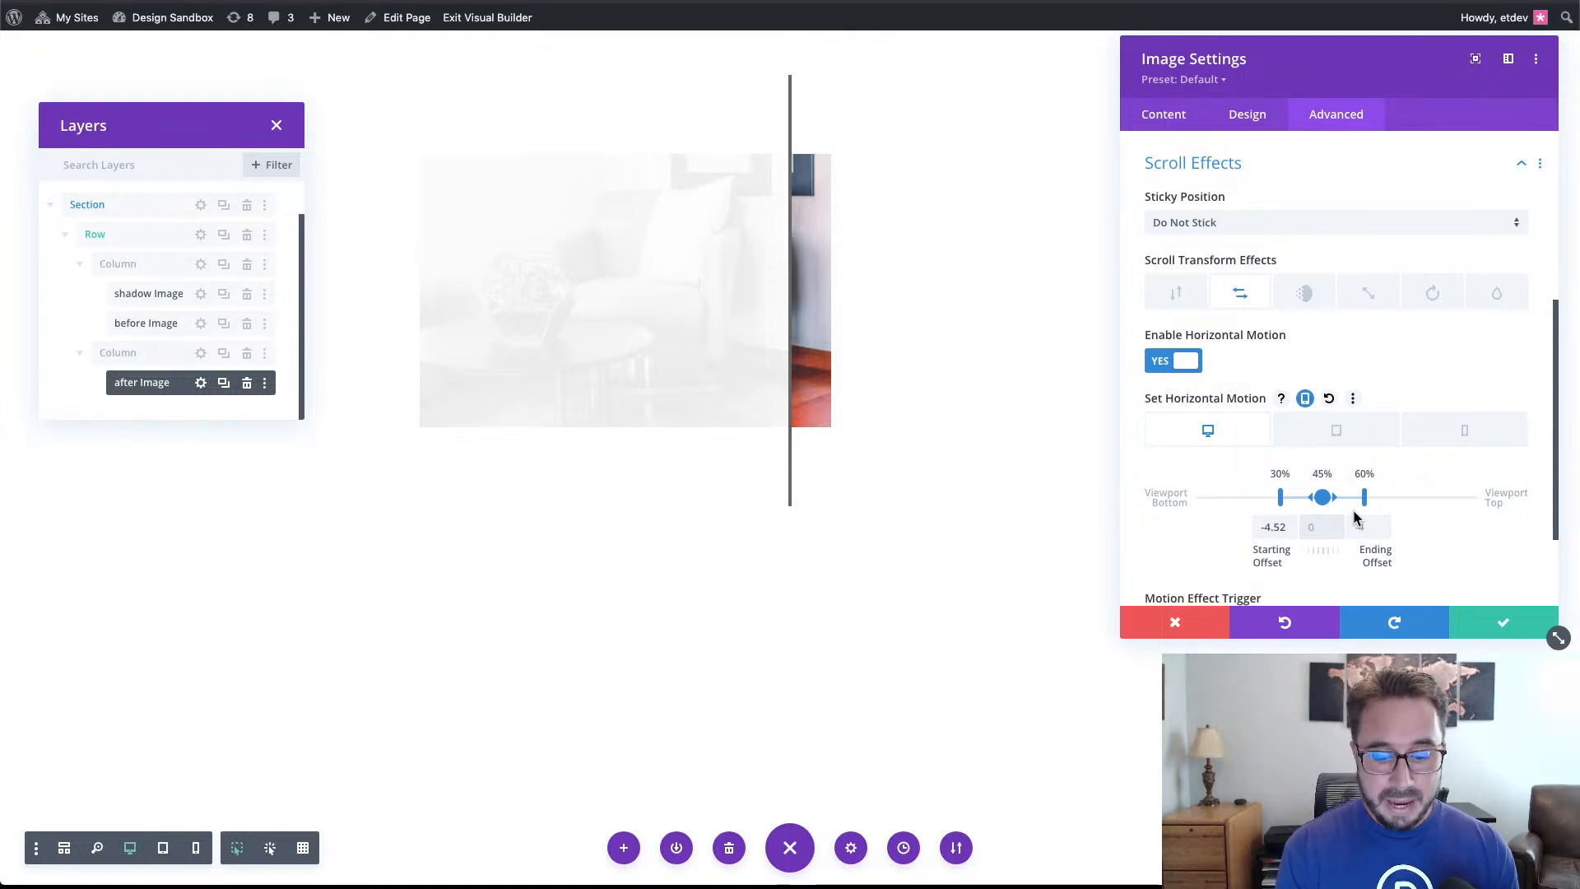
{"action": "type", "text": "-"}
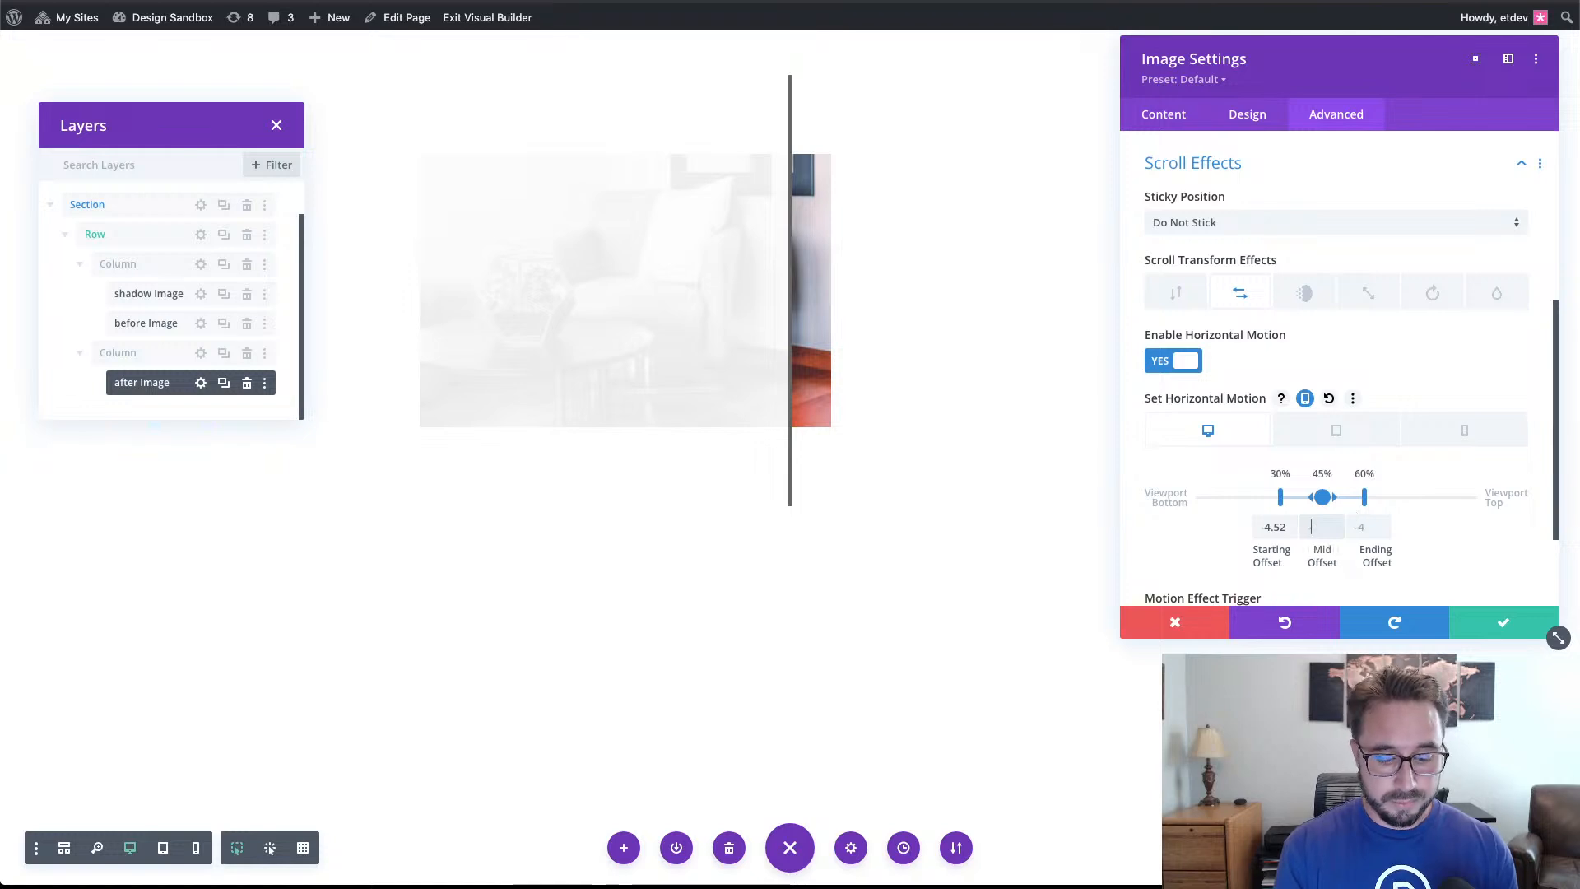
{"action": "type", "text": "2,2"}
{"action": "key", "text": "BackSpace"}
{"action": "key", "text": "BackSpace"}
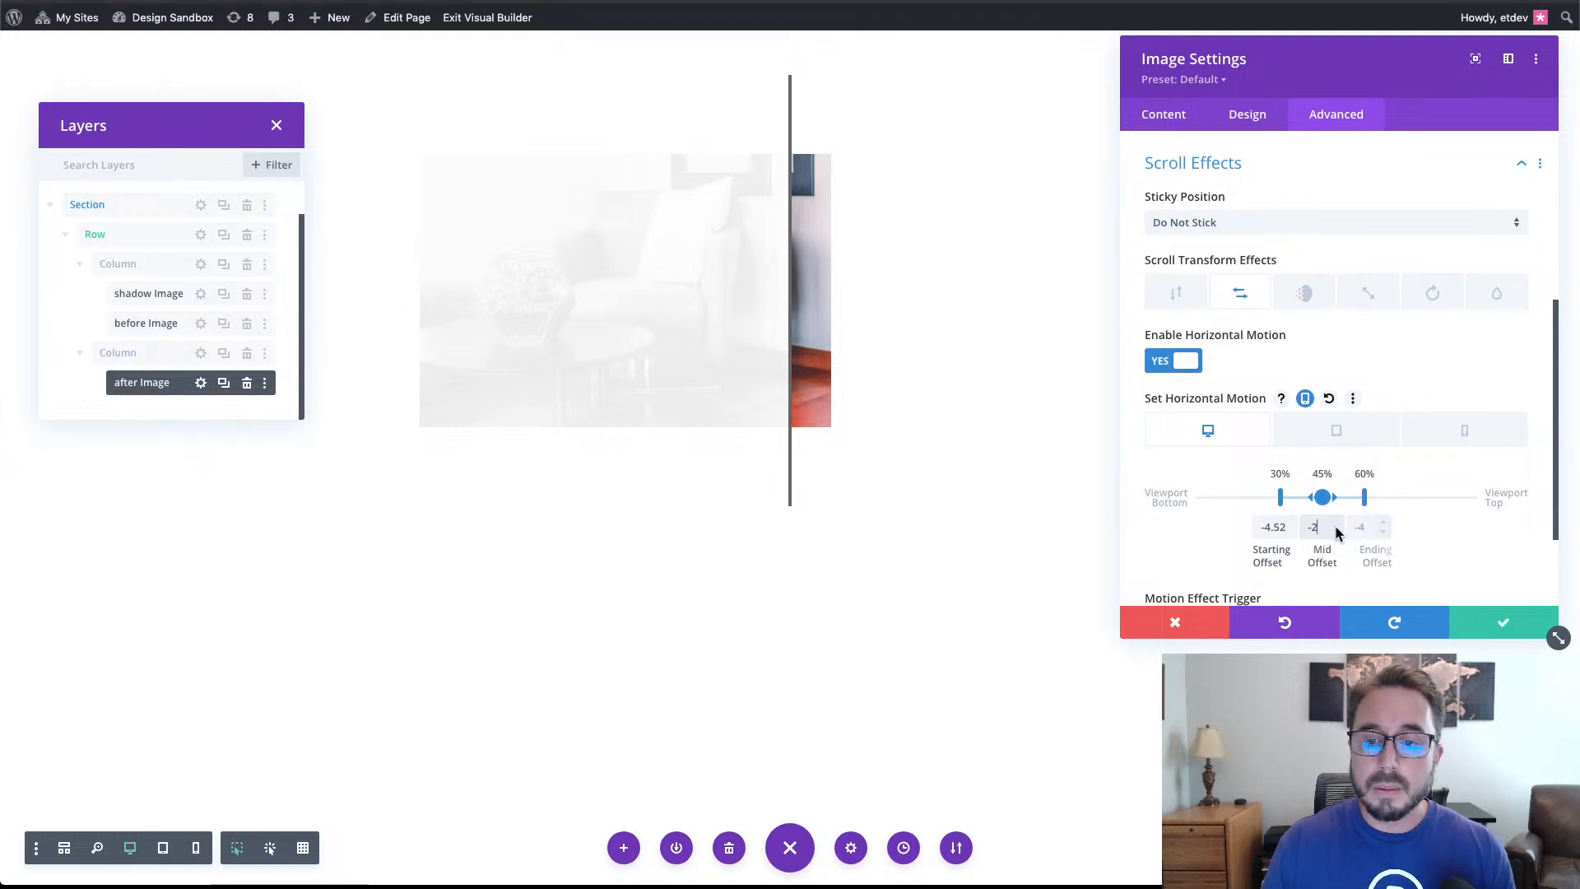
{"action": "type", "text": ".26"}
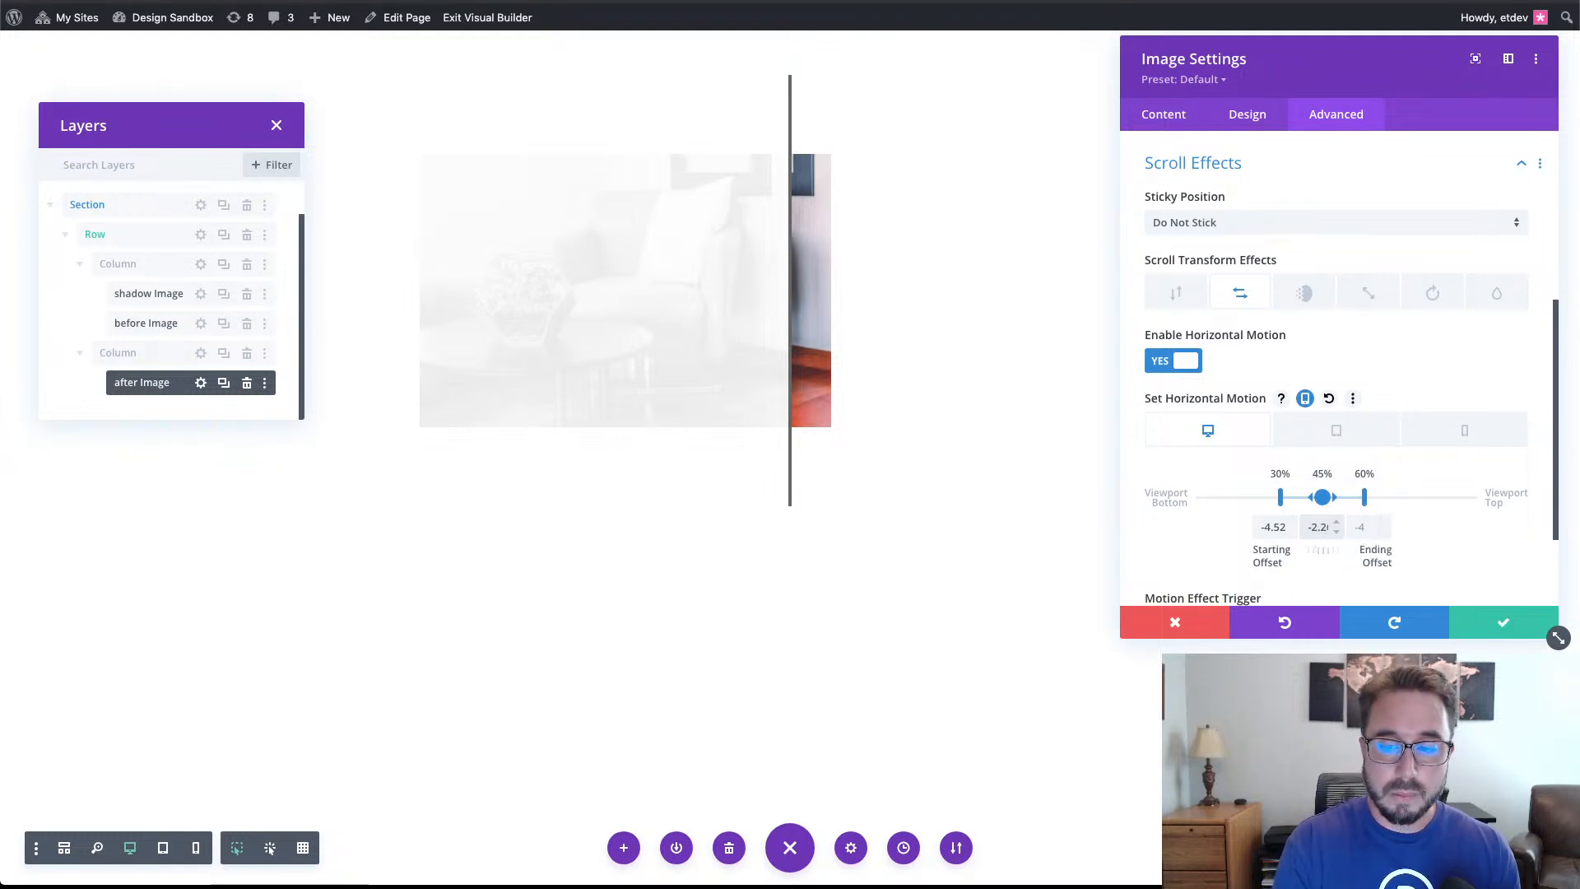
{"action": "left_click", "coordinate": [1389, 533]}
{"action": "type", "text": "0"}
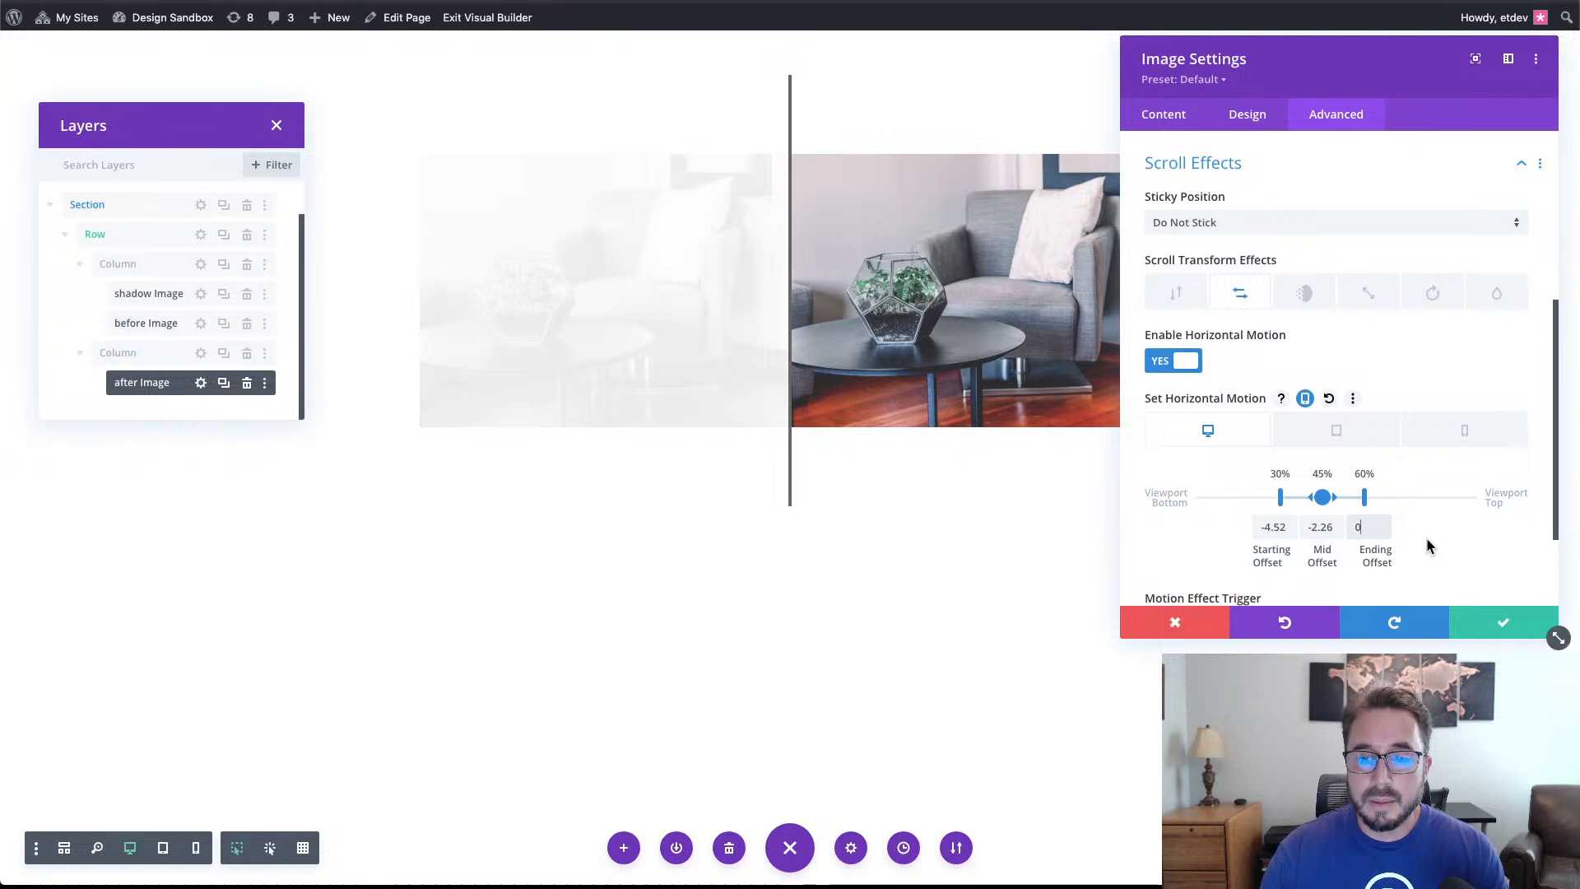
Set the after image's tablet horizontal motion offsets to -3.52 starting and -1.76 mid.
{"action": "left_click", "coordinate": [1336, 430]}
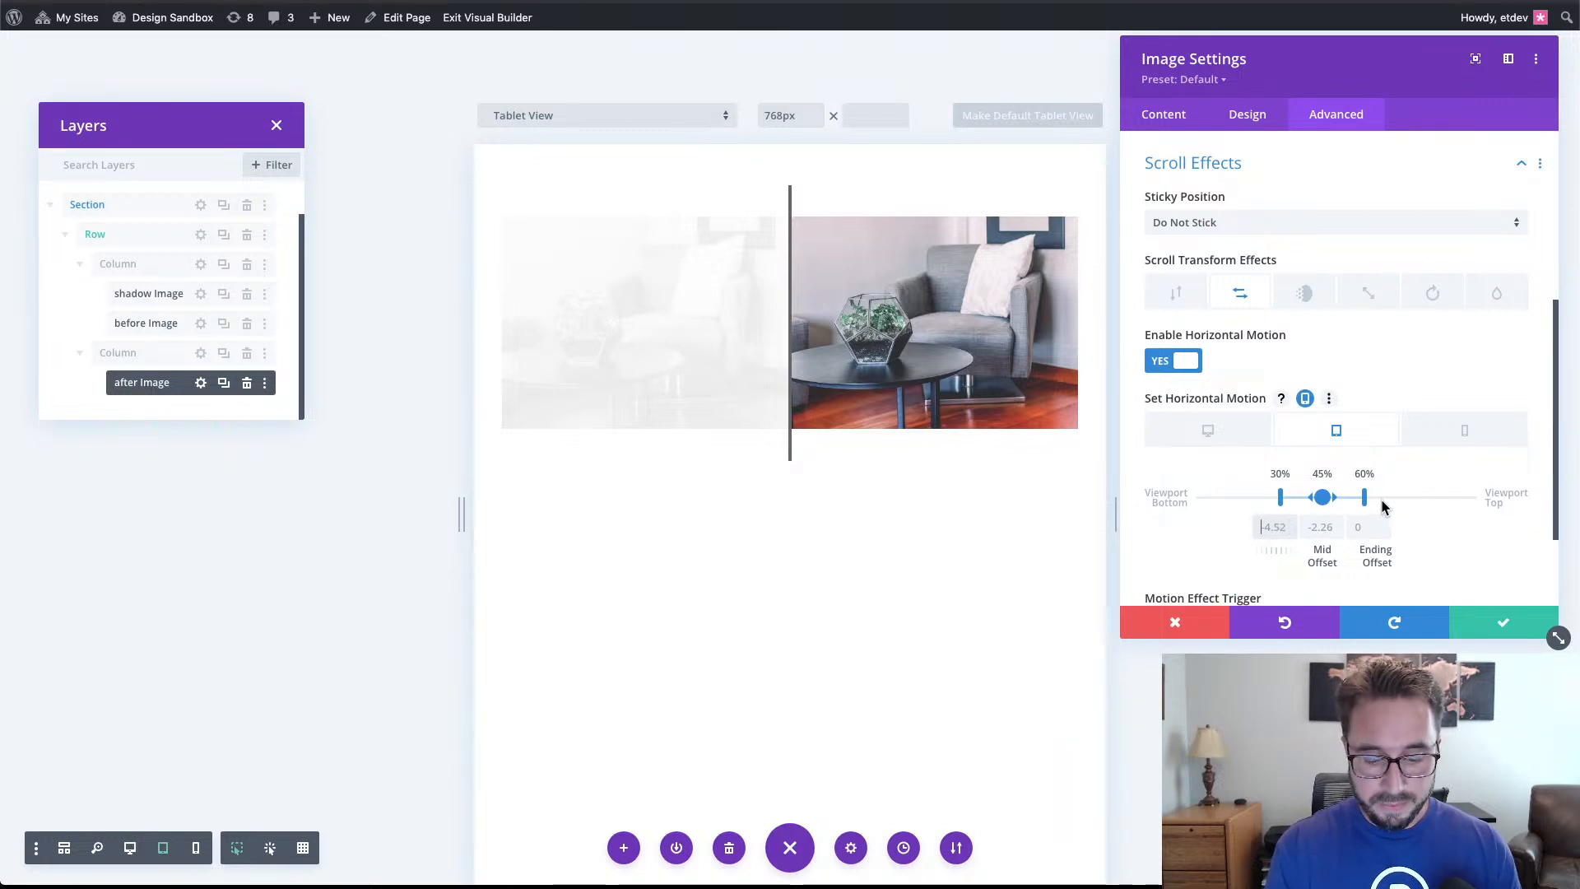
{"action": "type", "text": "-3.5"}
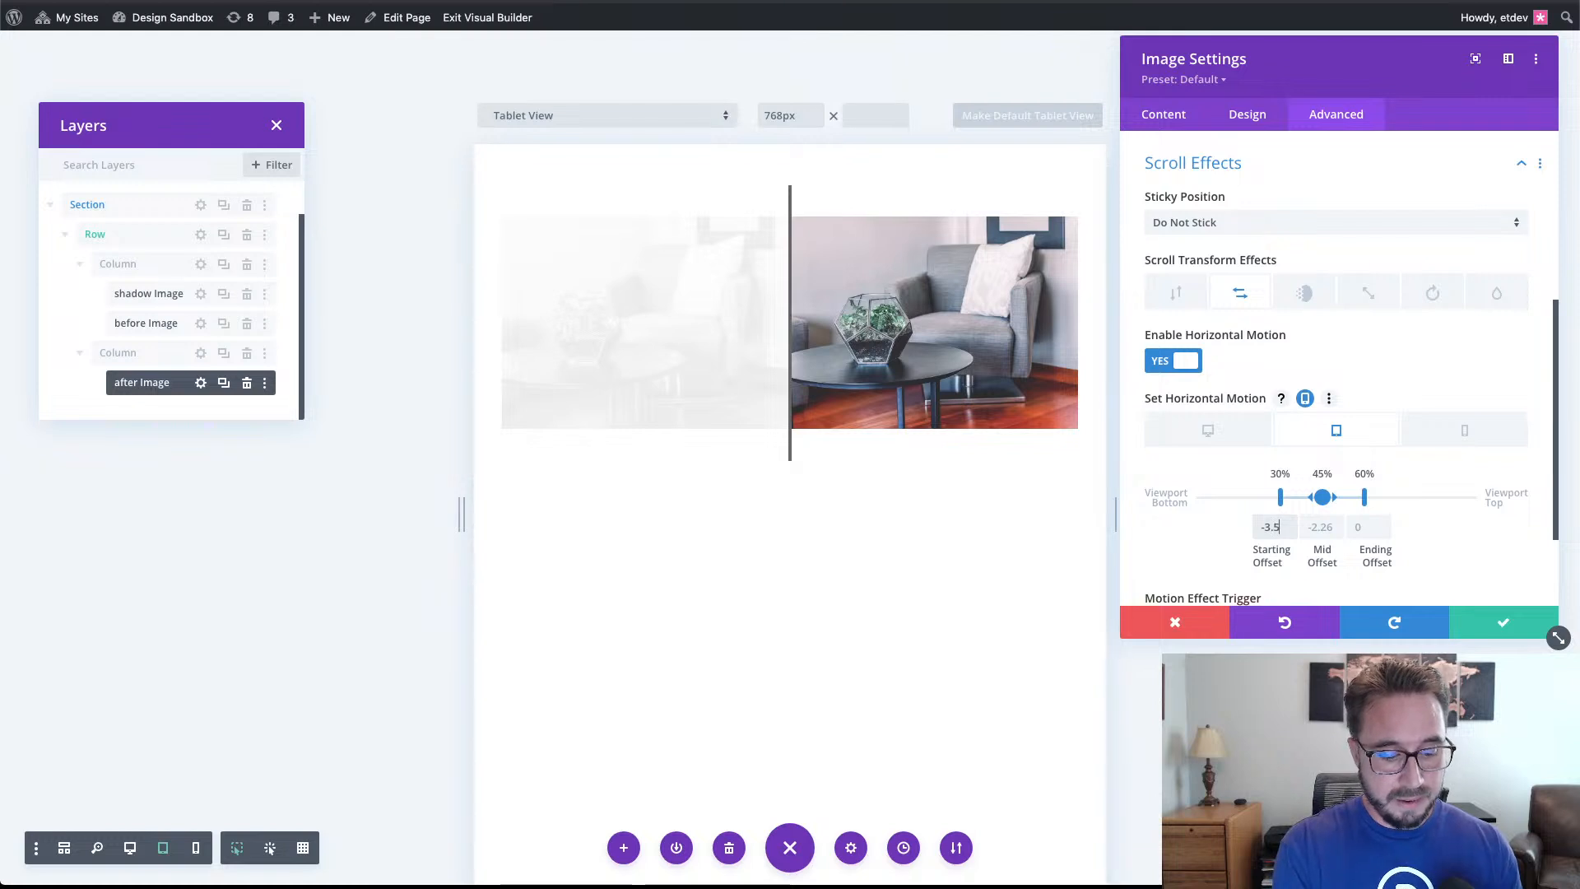
{"action": "type", "text": "2"}
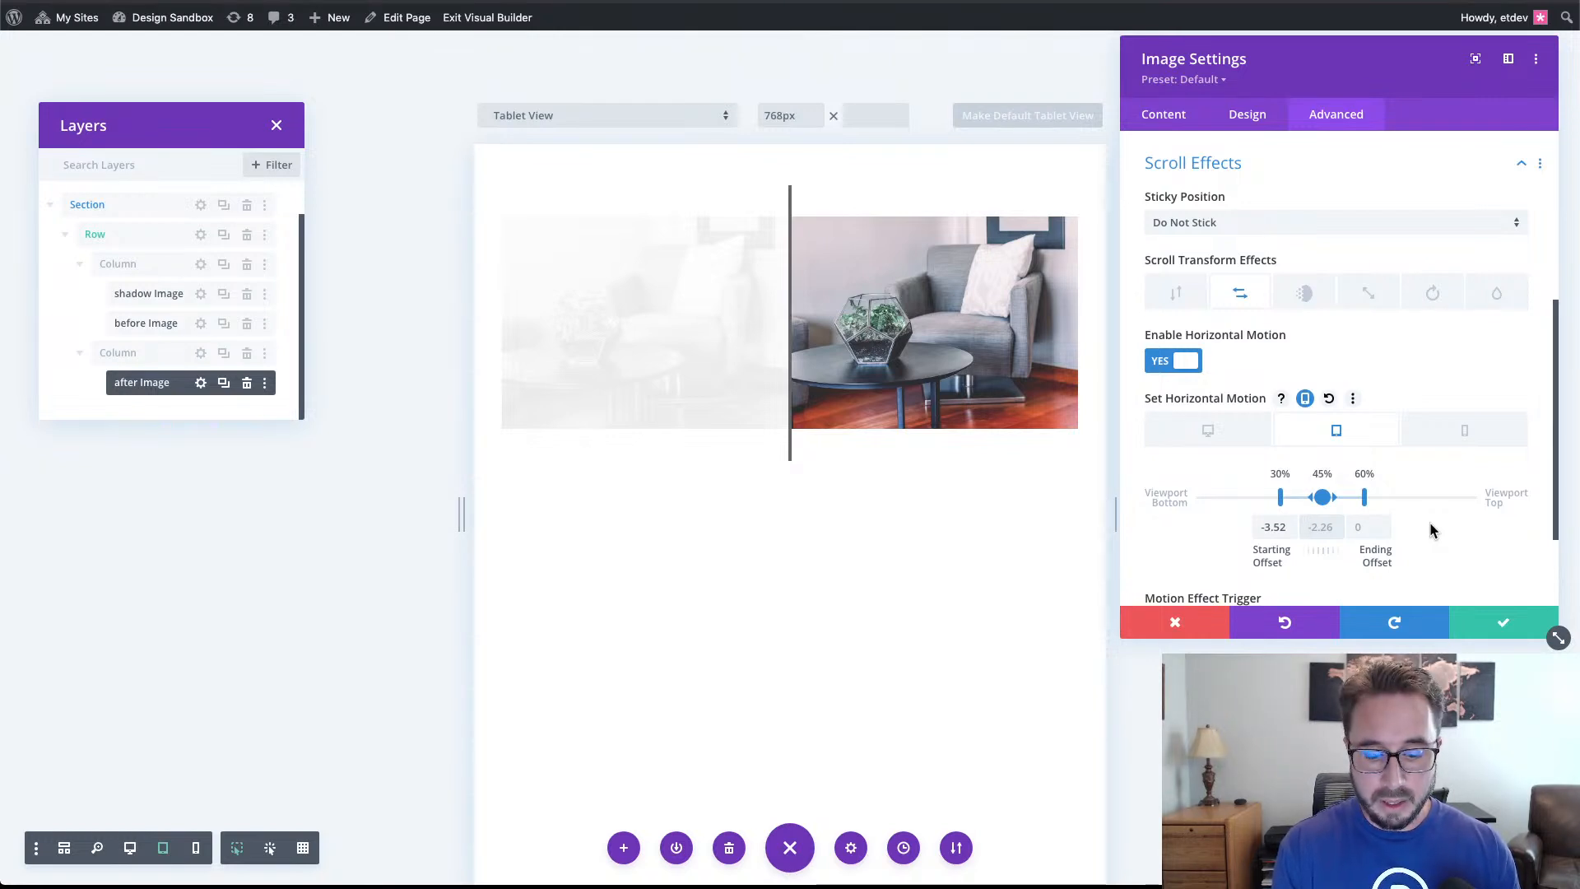
{"action": "type", "text": "-1.76"}
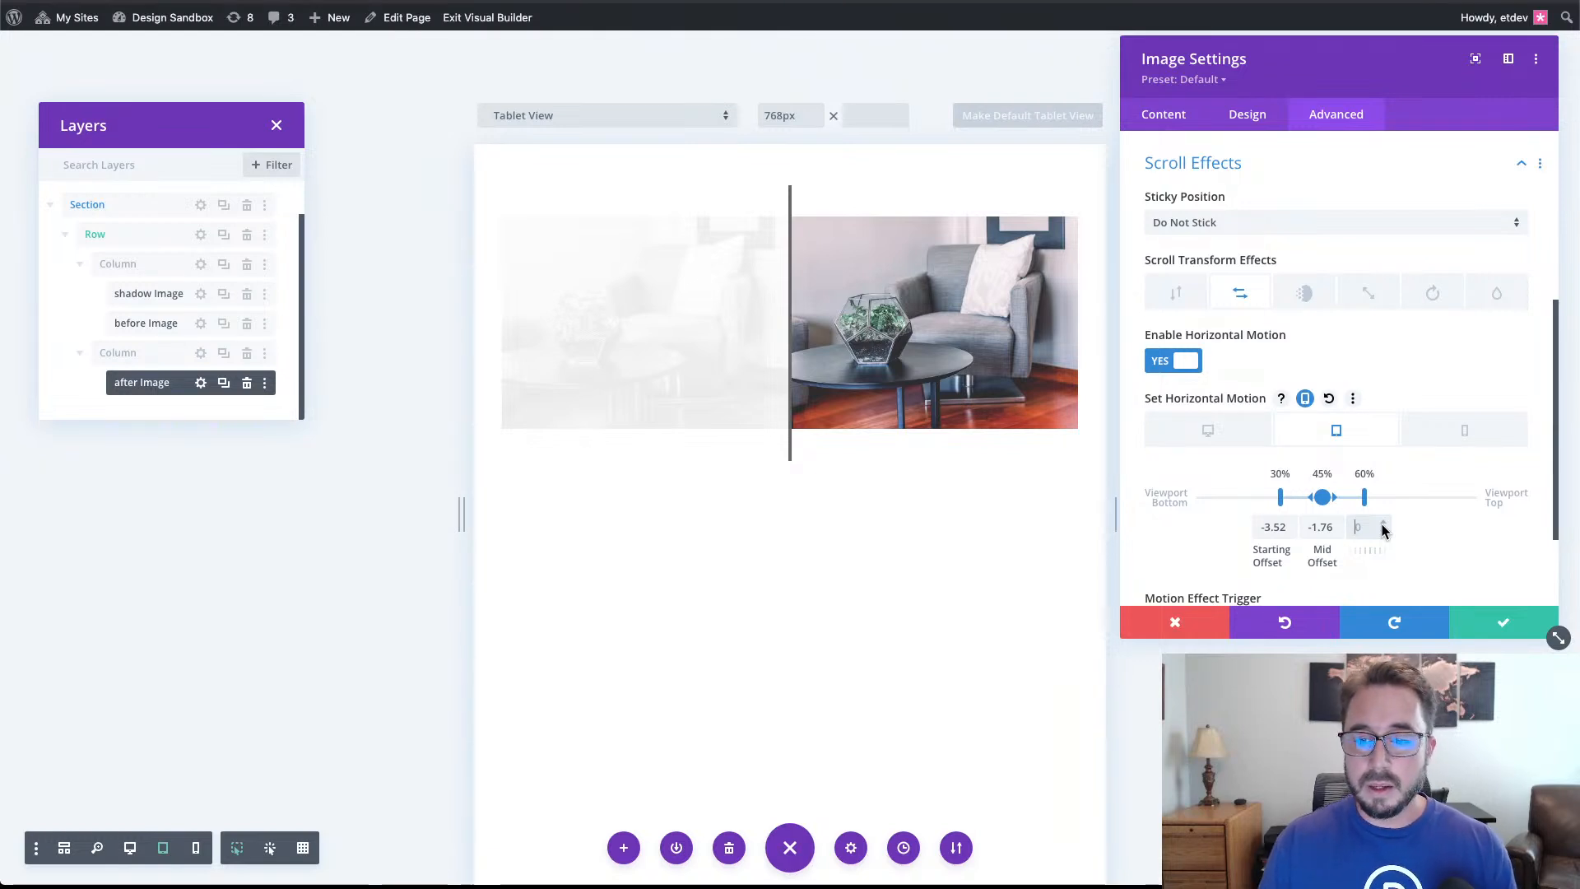
Set the after image's phone horizontal motion offsets to -1.52 starting and -0.76 mid, and save the image settings.
{"action": "left_click", "coordinate": [1461, 434]}
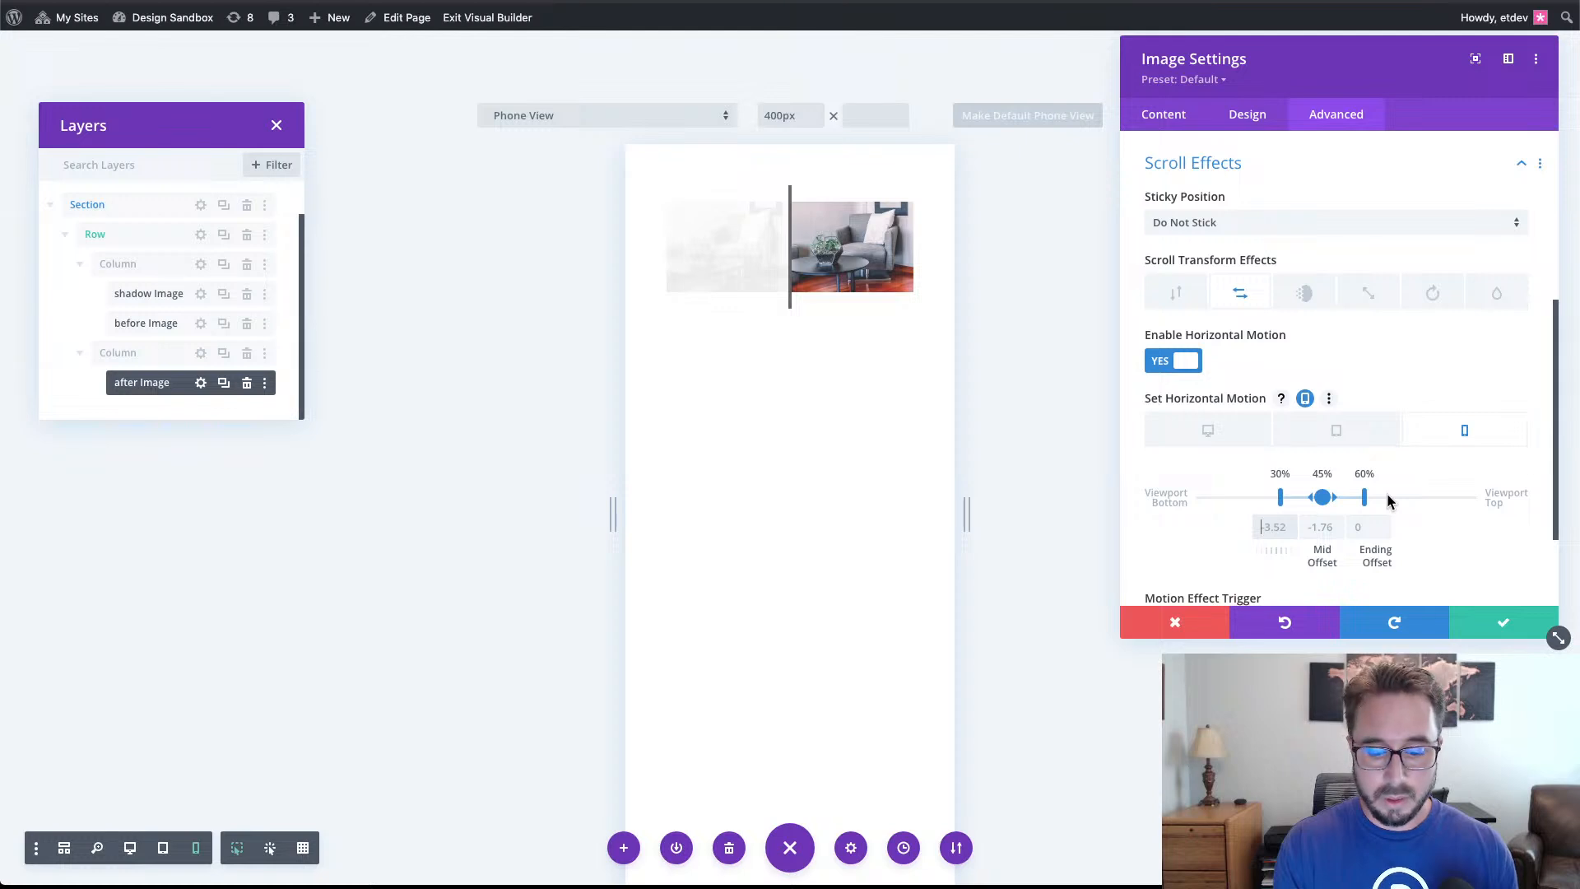
{"action": "type", "text": "-1.52"}
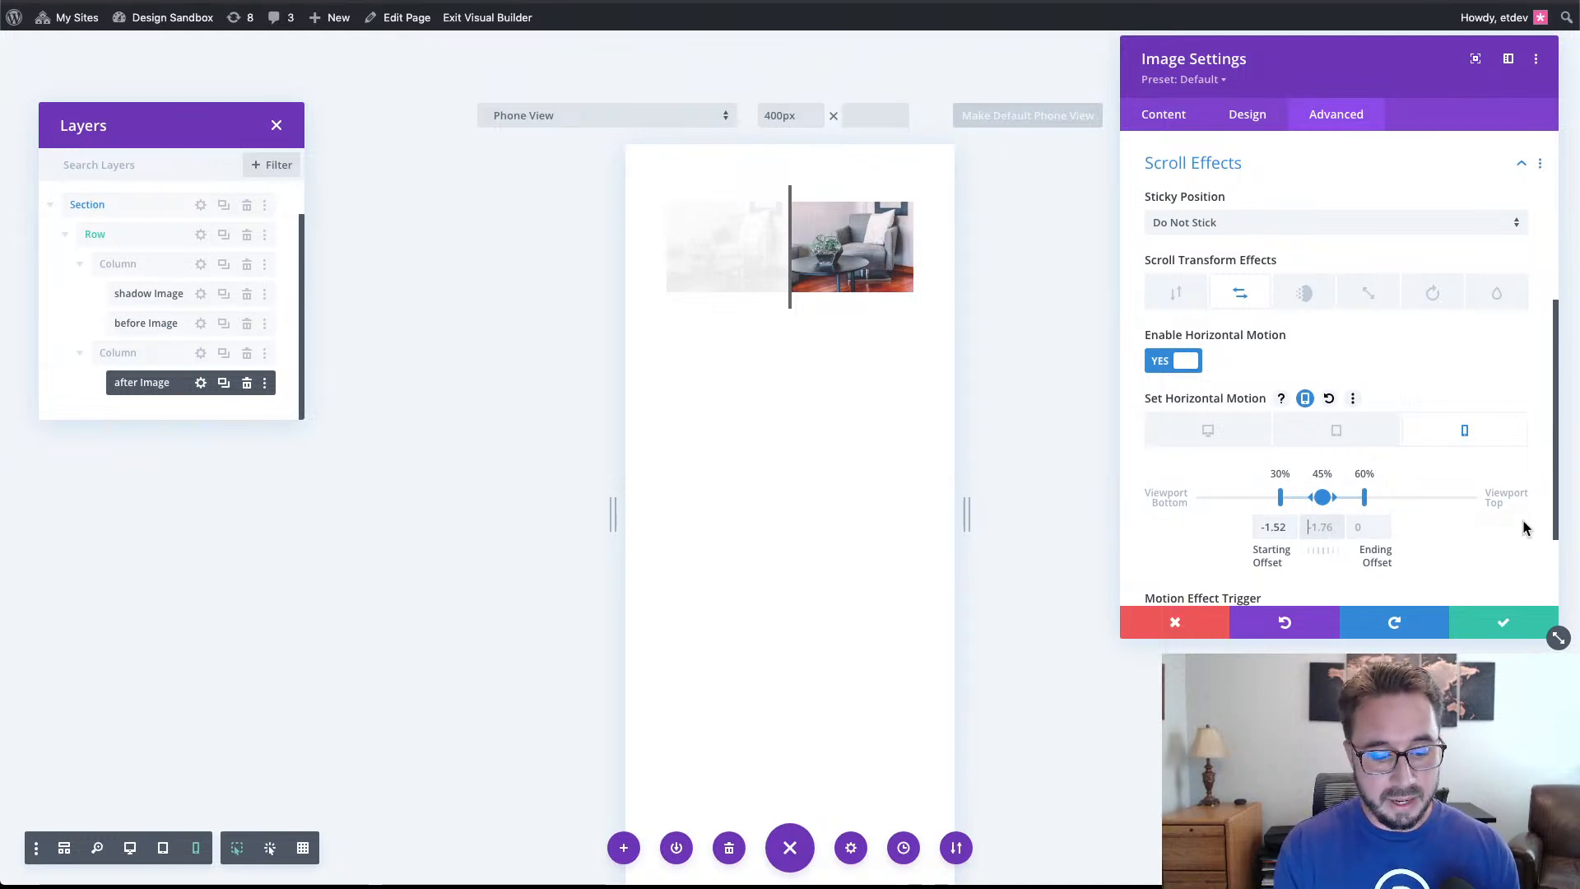
{"action": "type", "text": "-.76"}
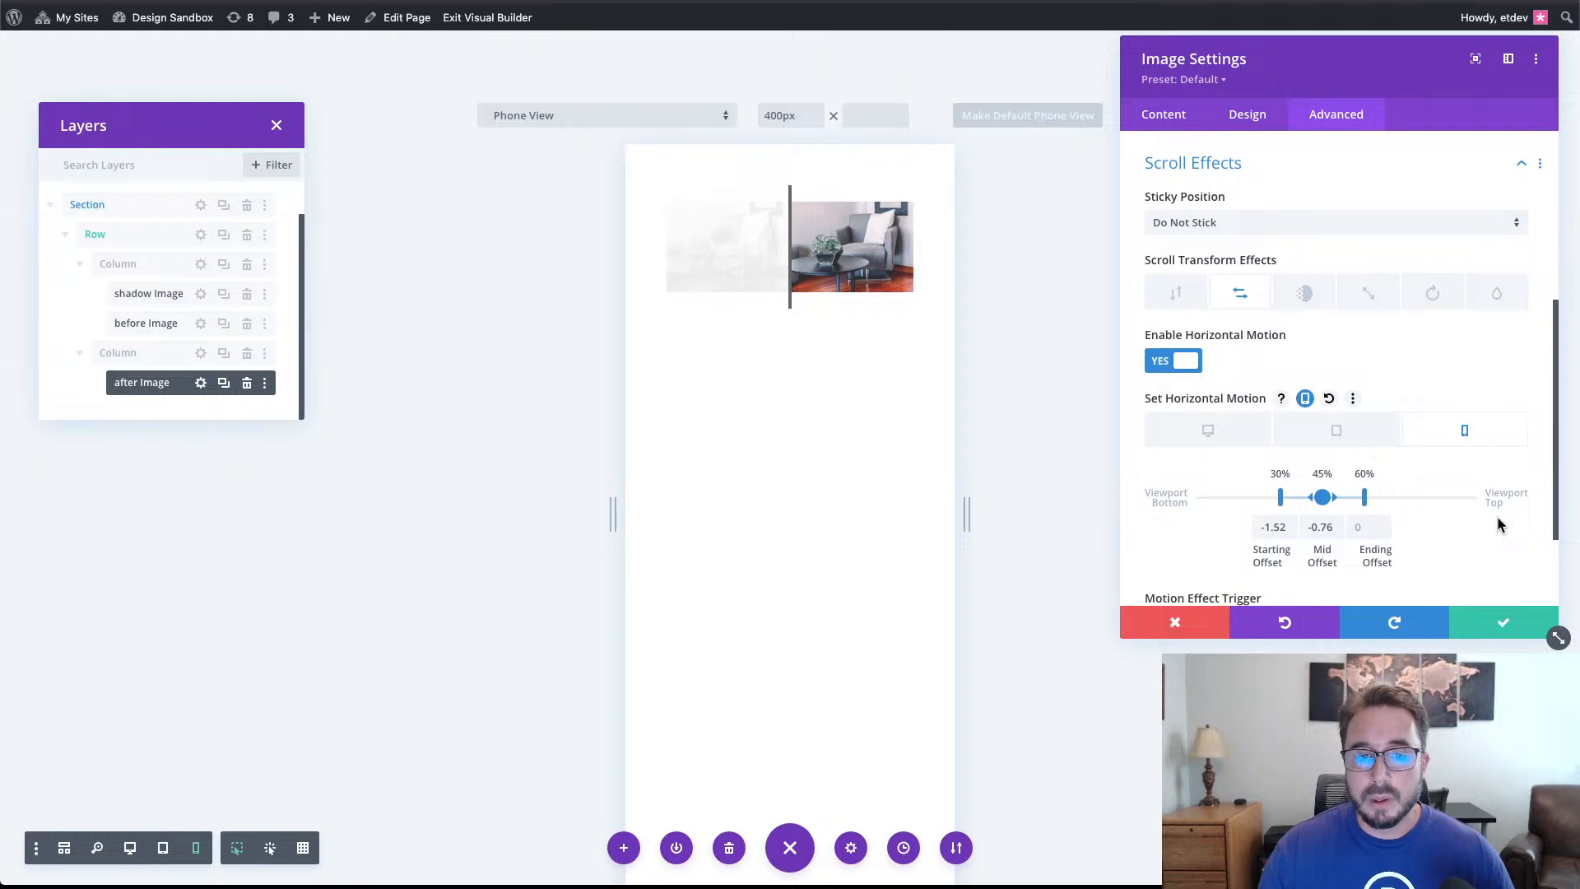
{"action": "left_click", "coordinate": [1500, 625]}
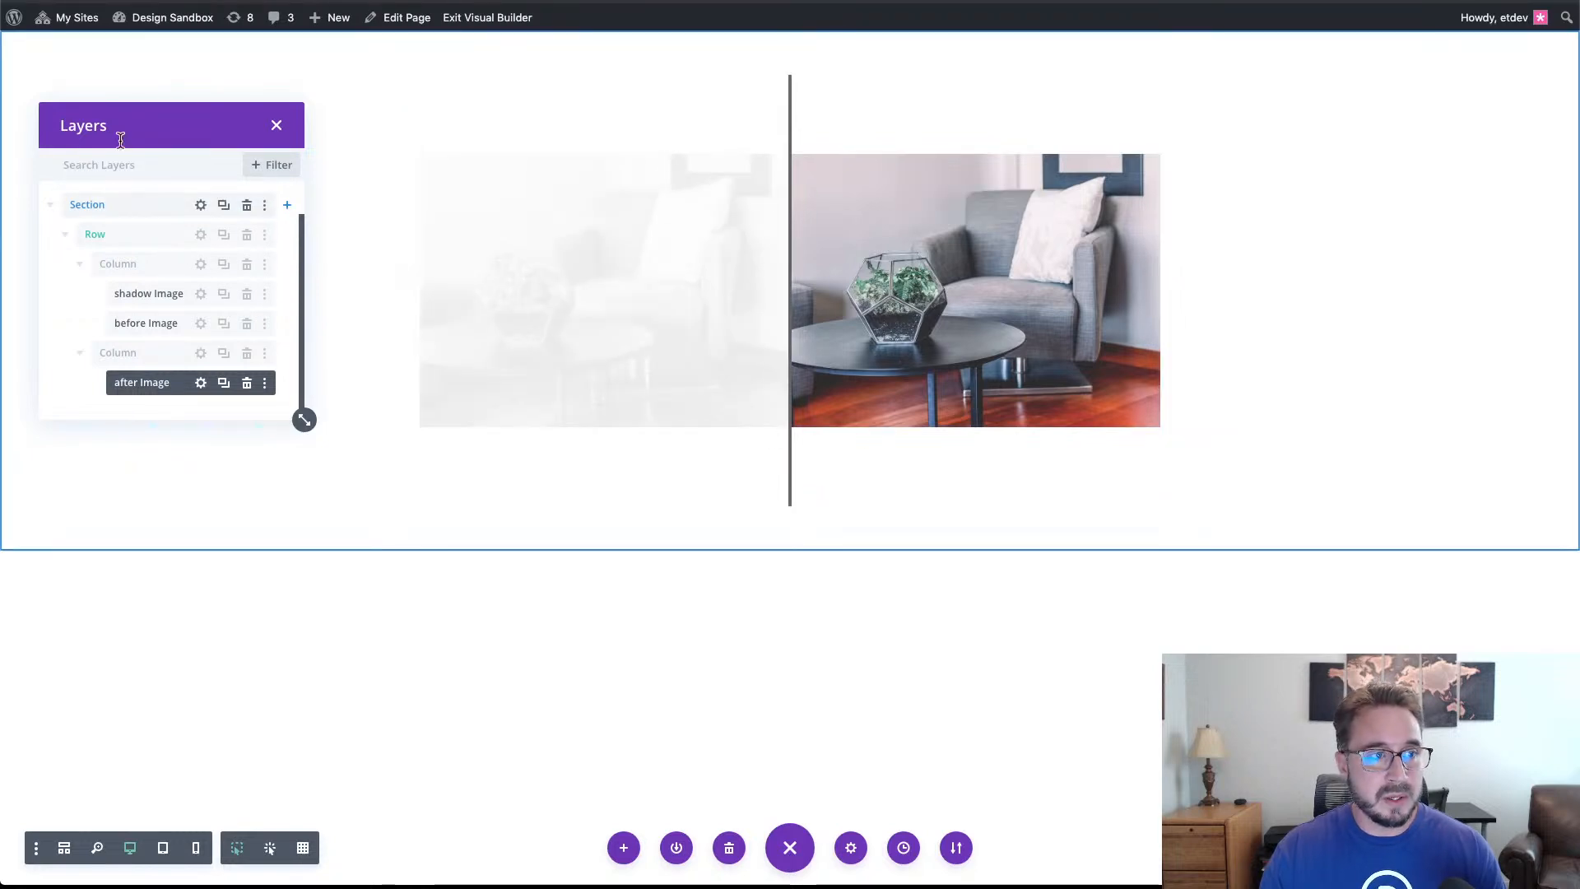
Give the section matching top and bottom margins of 80vh and save the section settings.
{"action": "mouse_move", "coordinate": [45, 68]}
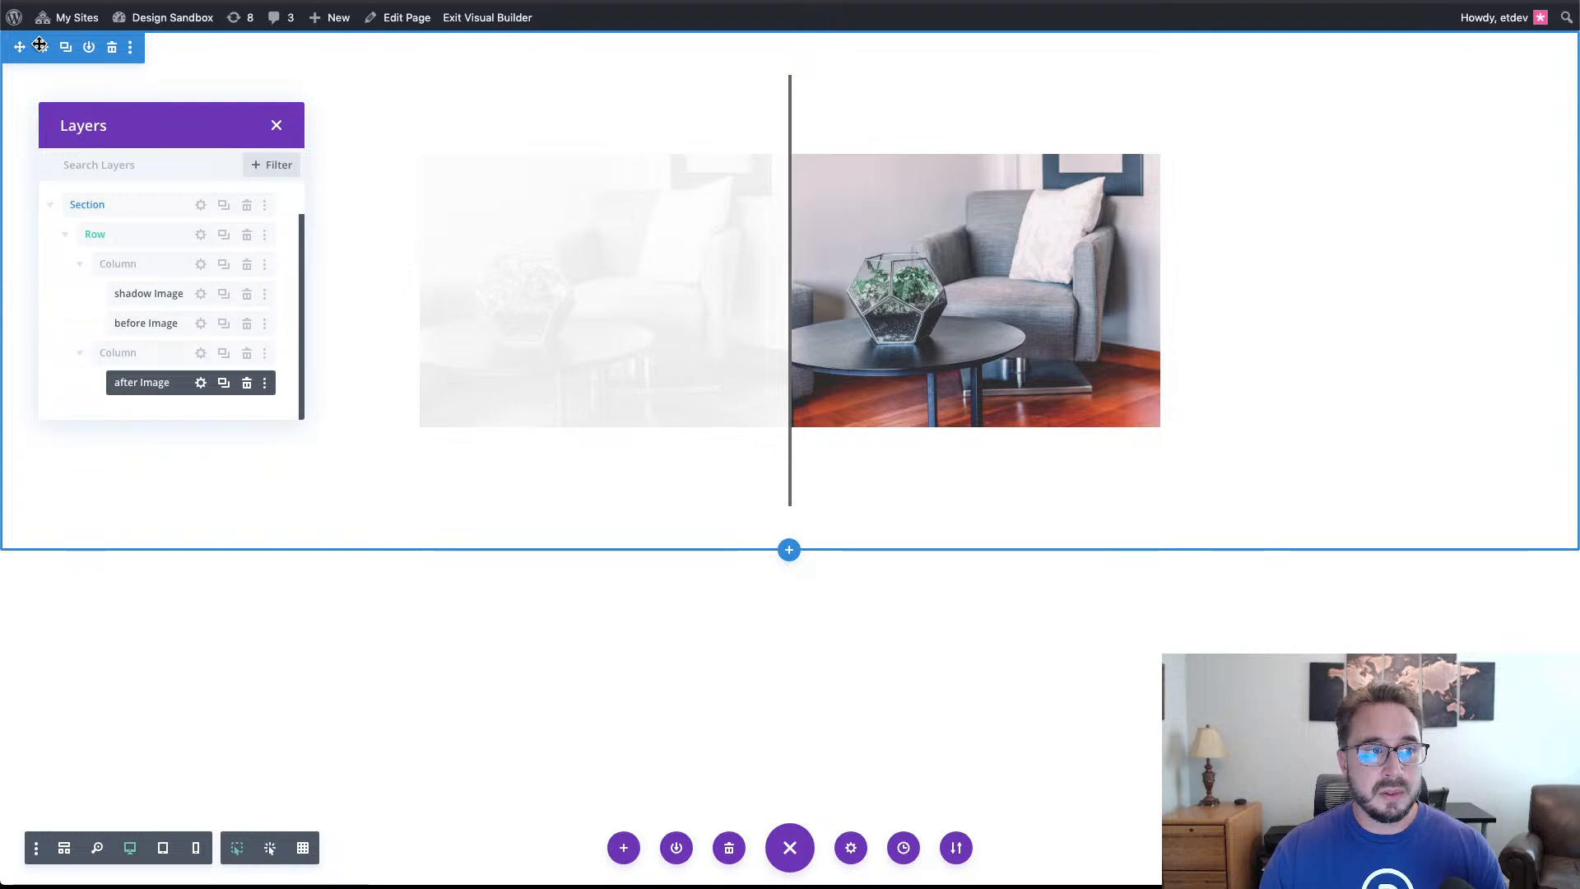
{"action": "left_click", "coordinate": [41, 47]}
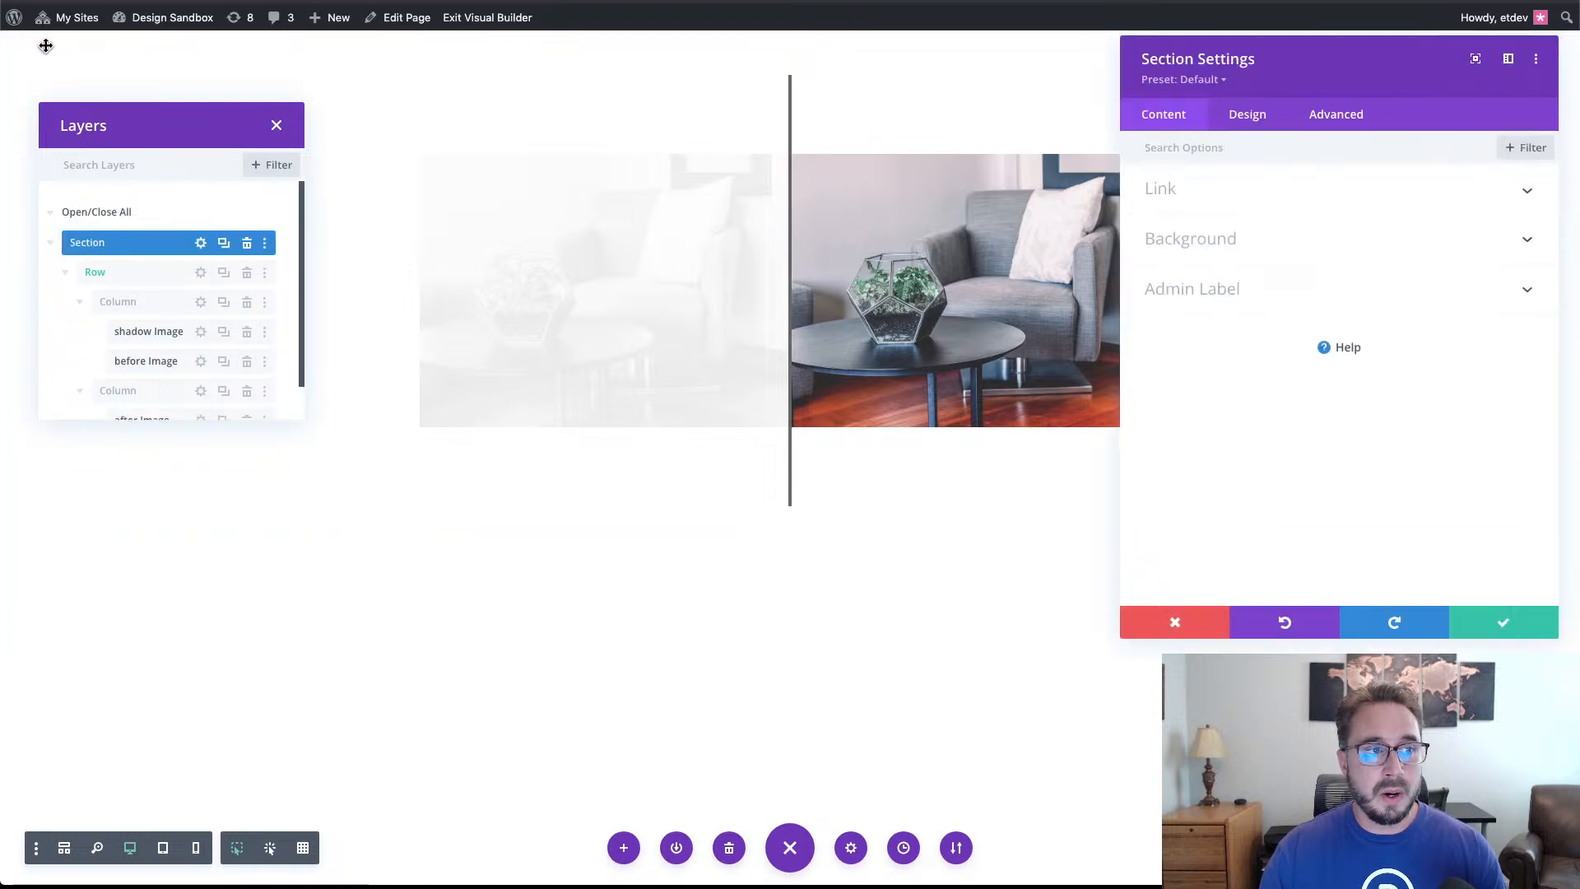
{"action": "left_click", "coordinate": [1248, 116]}
{"action": "left_click", "coordinate": [1242, 349]}
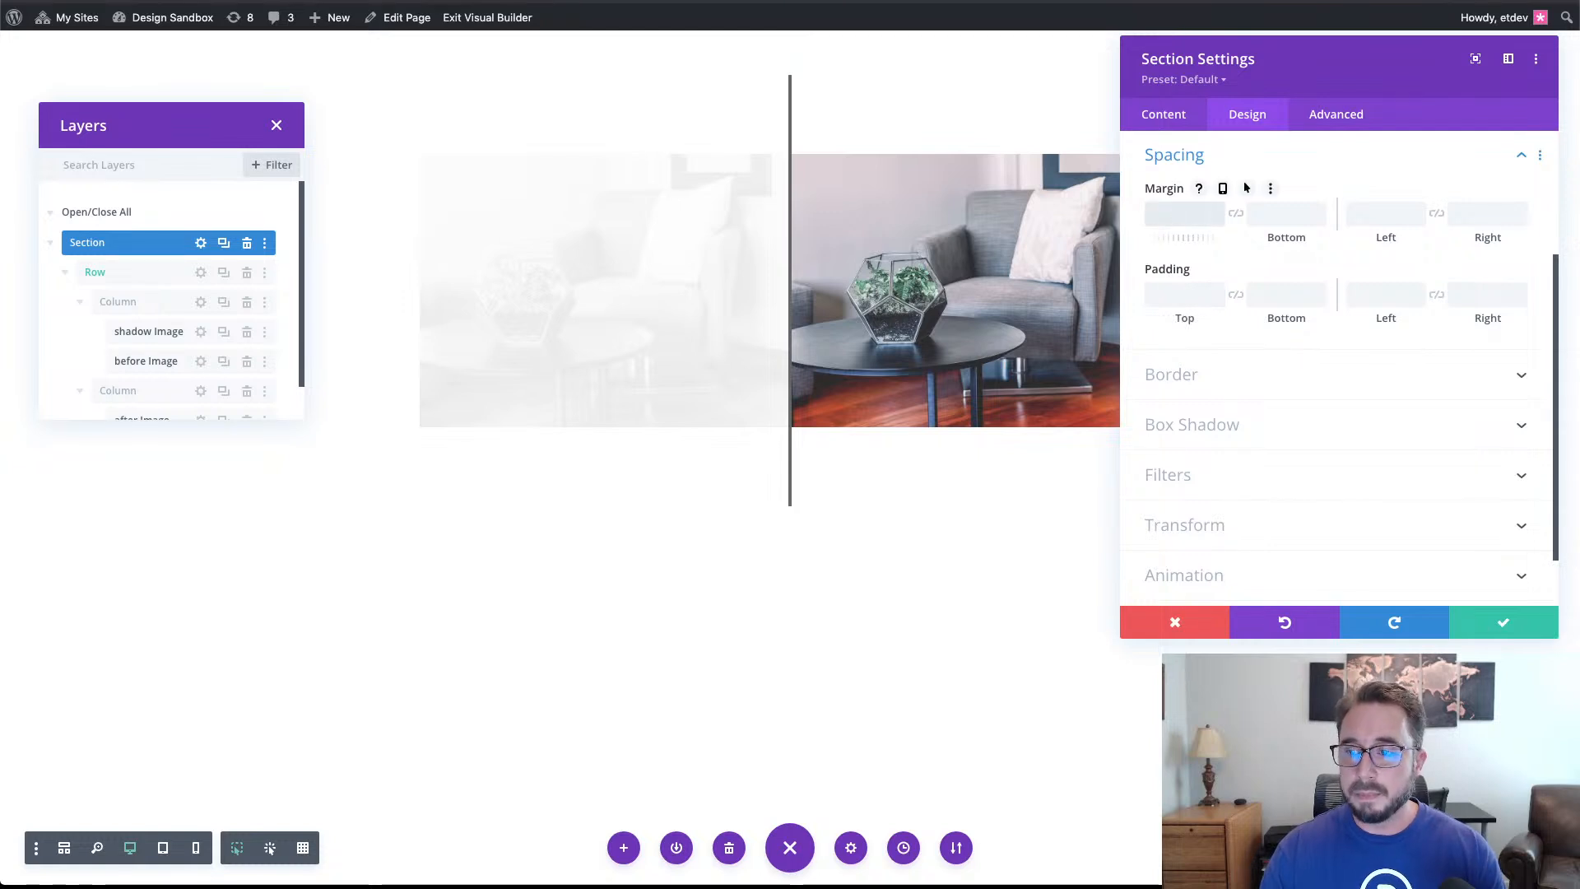
{"action": "left_click", "coordinate": [1177, 214]}
{"action": "type", "text": "80vh"}
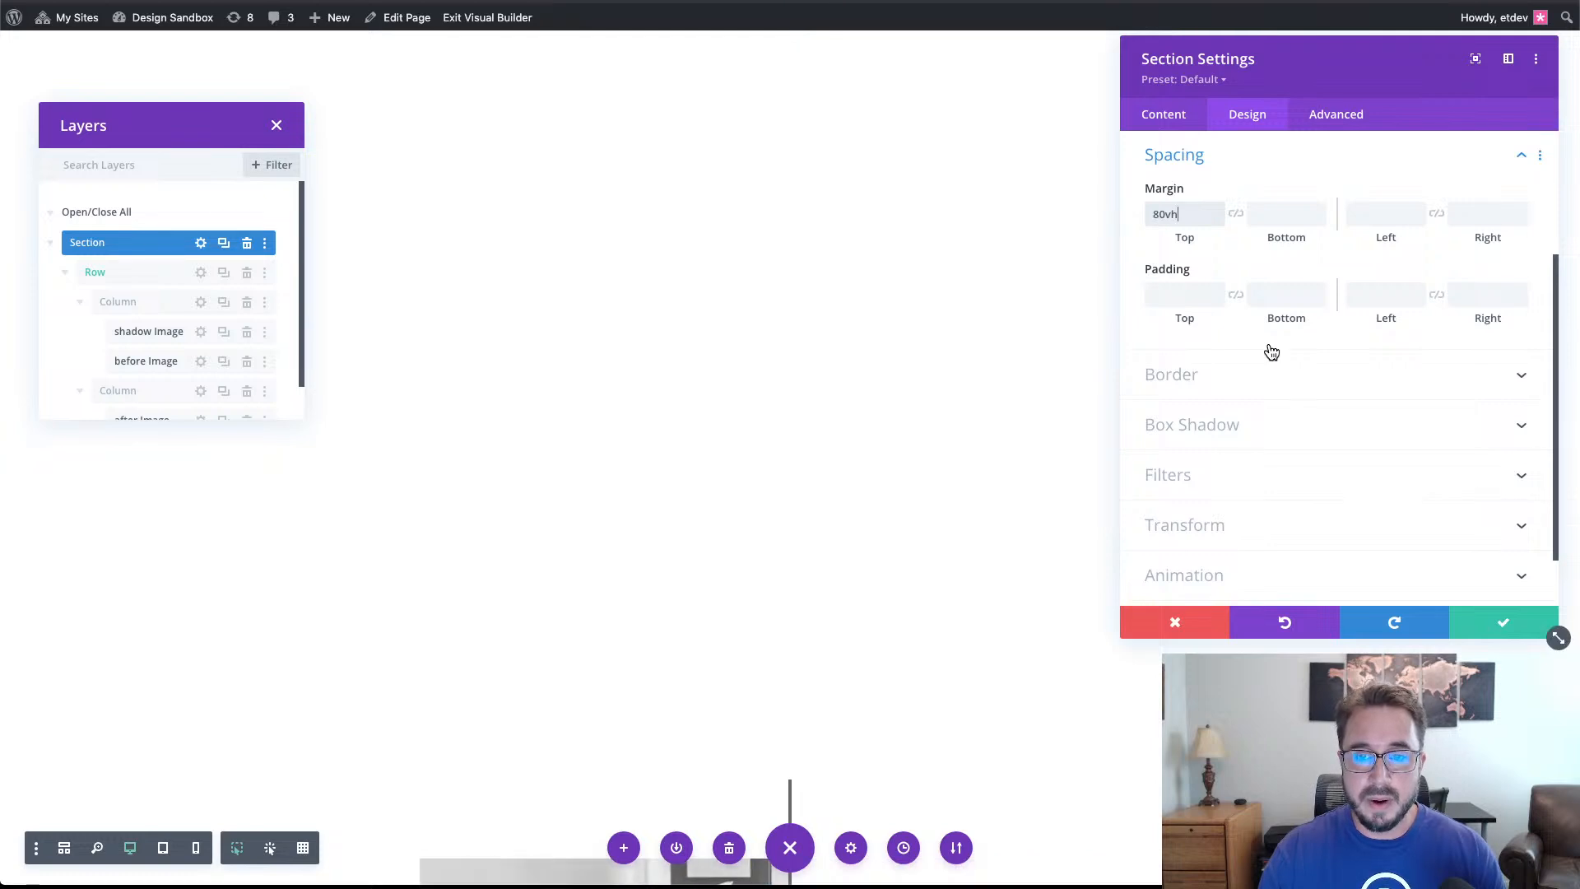
{"action": "left_click", "coordinate": [1236, 215]}
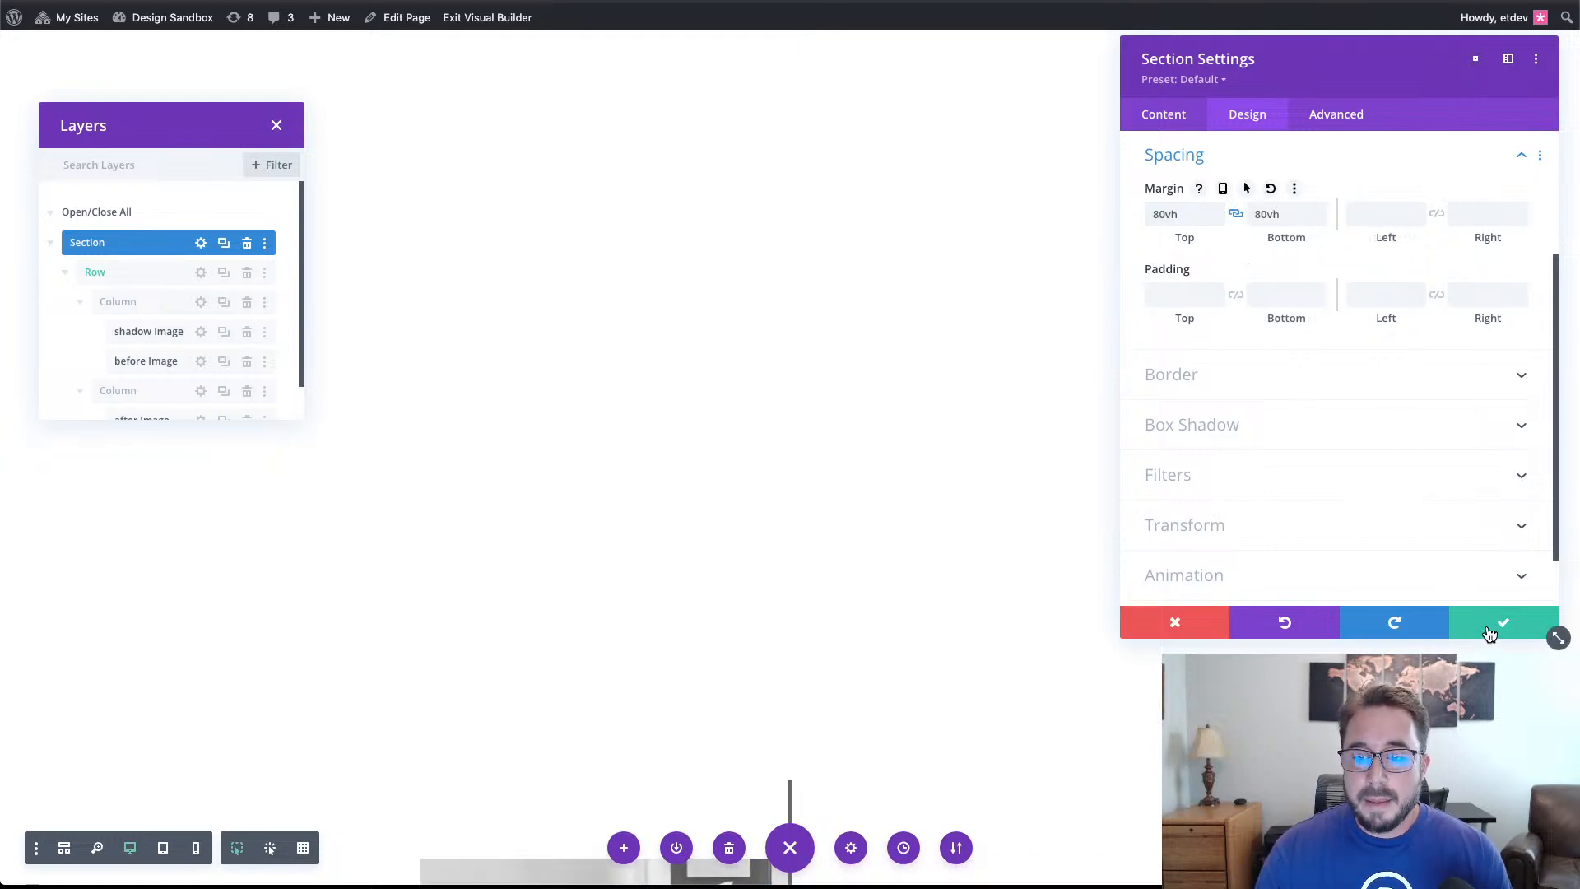
{"action": "left_click", "coordinate": [1500, 626]}
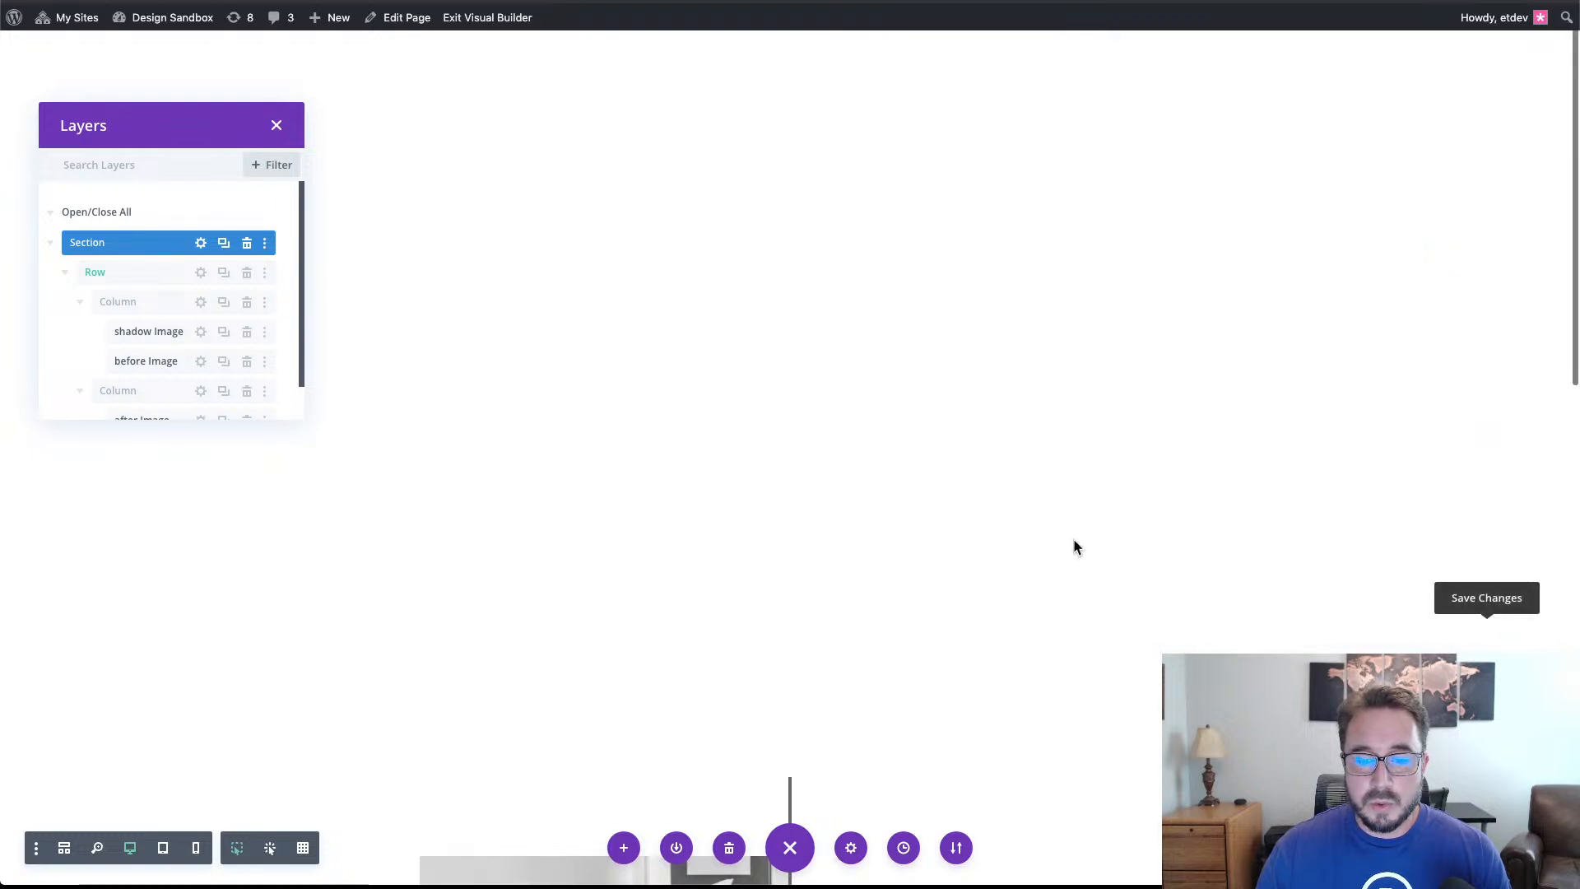
Check the slider's scroll motion in the builder, and open the live page outside the visual builder.
{"action": "scroll", "coordinate": [1424, 449], "scroll_direction": "down", "scroll_amount": 5}
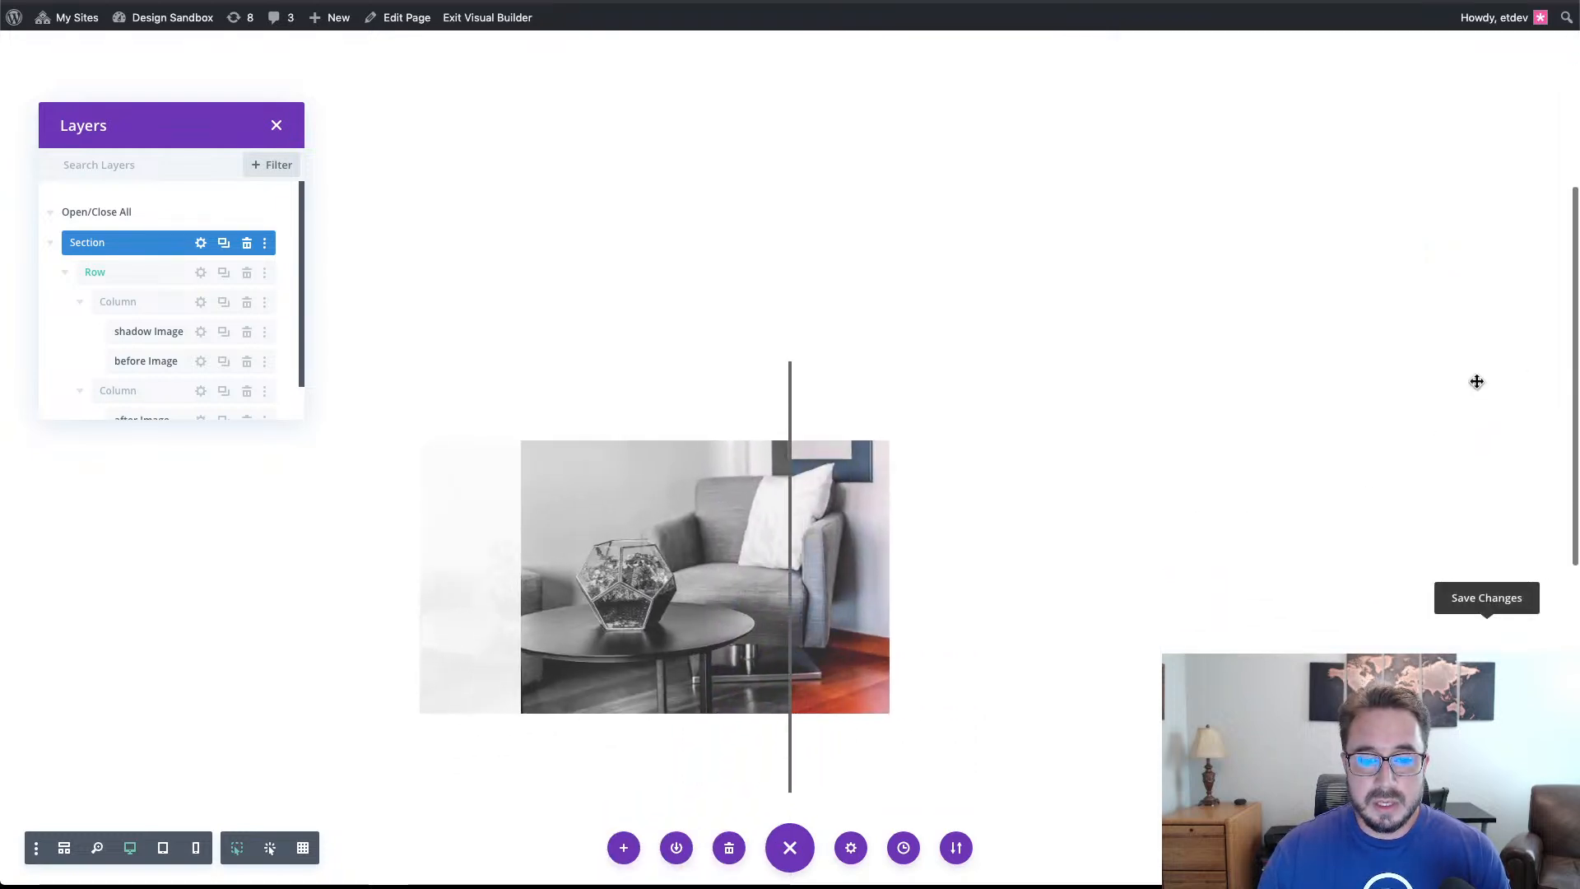
{"action": "scroll", "coordinate": [1477, 381], "scroll_direction": "down", "scroll_amount": 4}
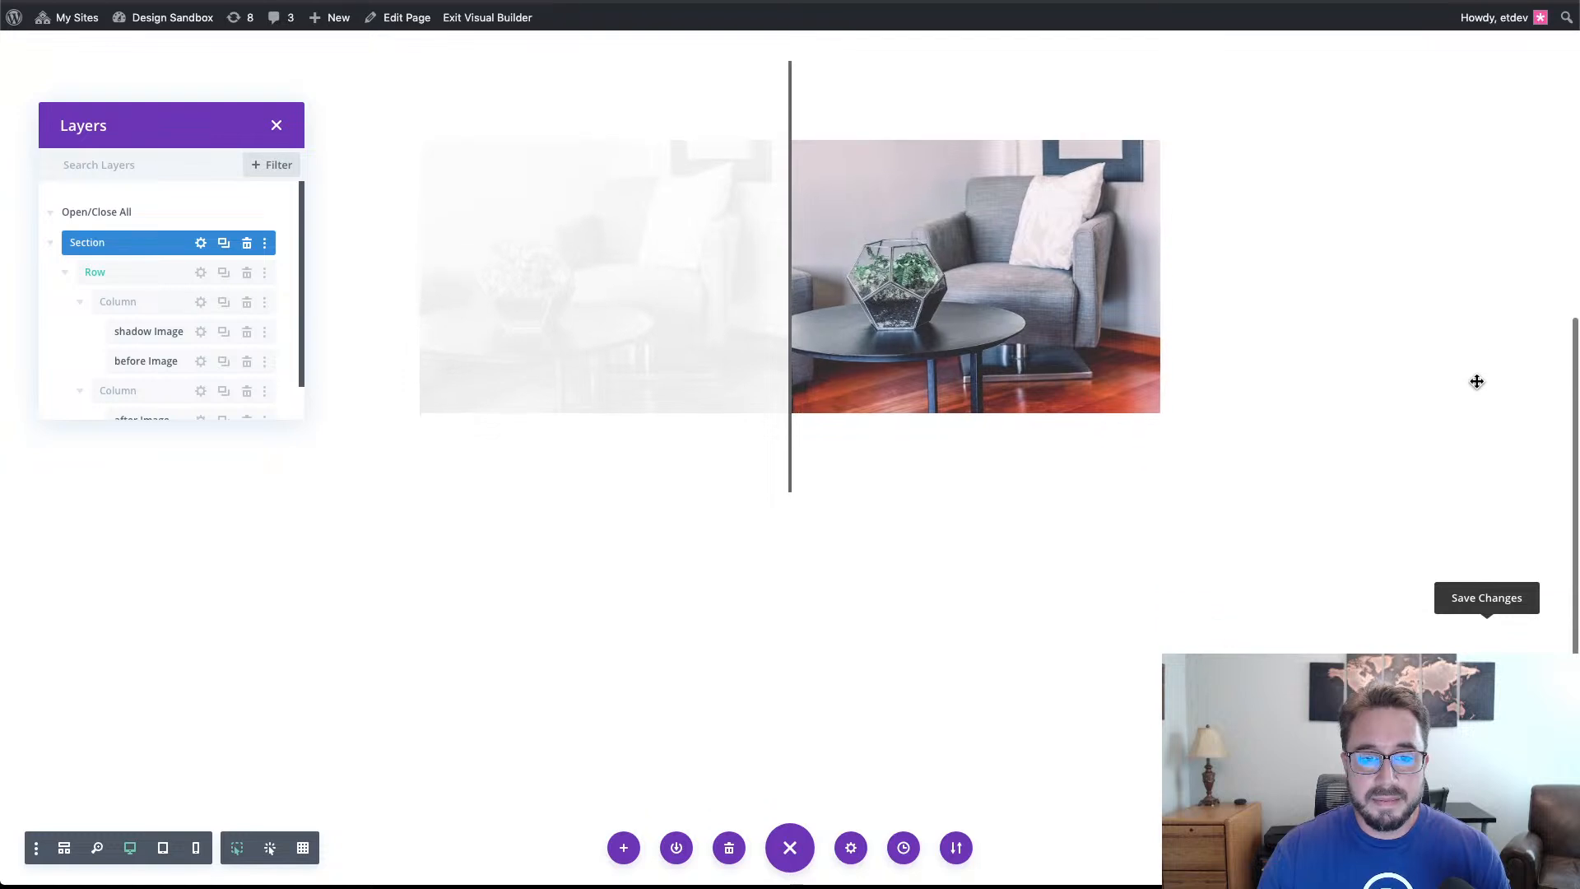
{"action": "scroll", "coordinate": [1476, 381], "scroll_direction": "up", "scroll_amount": 5}
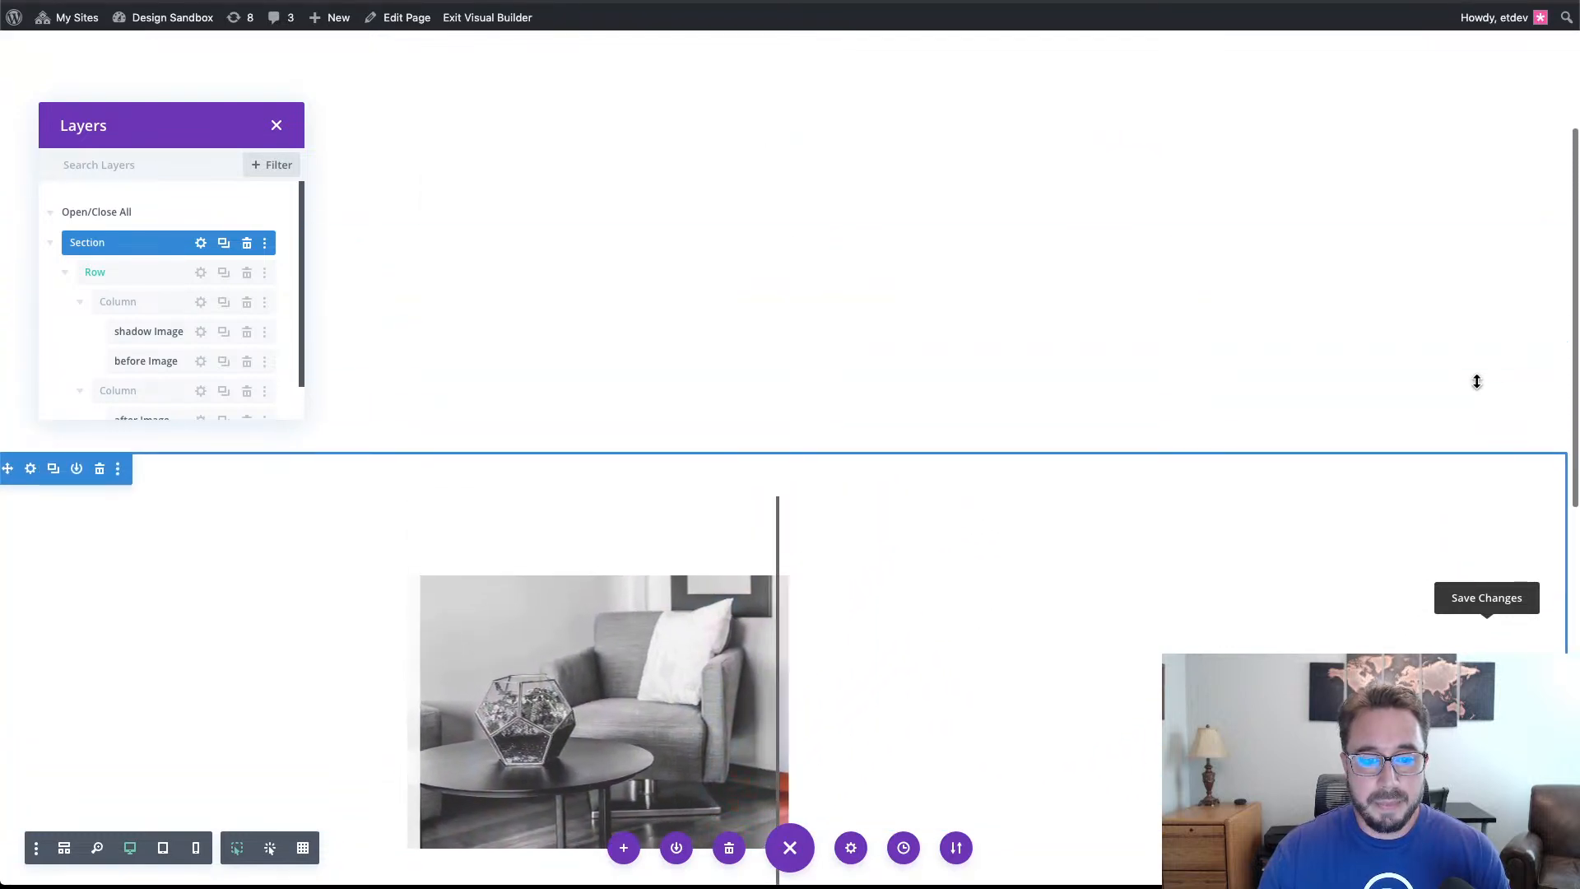
{"action": "scroll", "coordinate": [1476, 381], "scroll_direction": "down", "scroll_amount": 5}
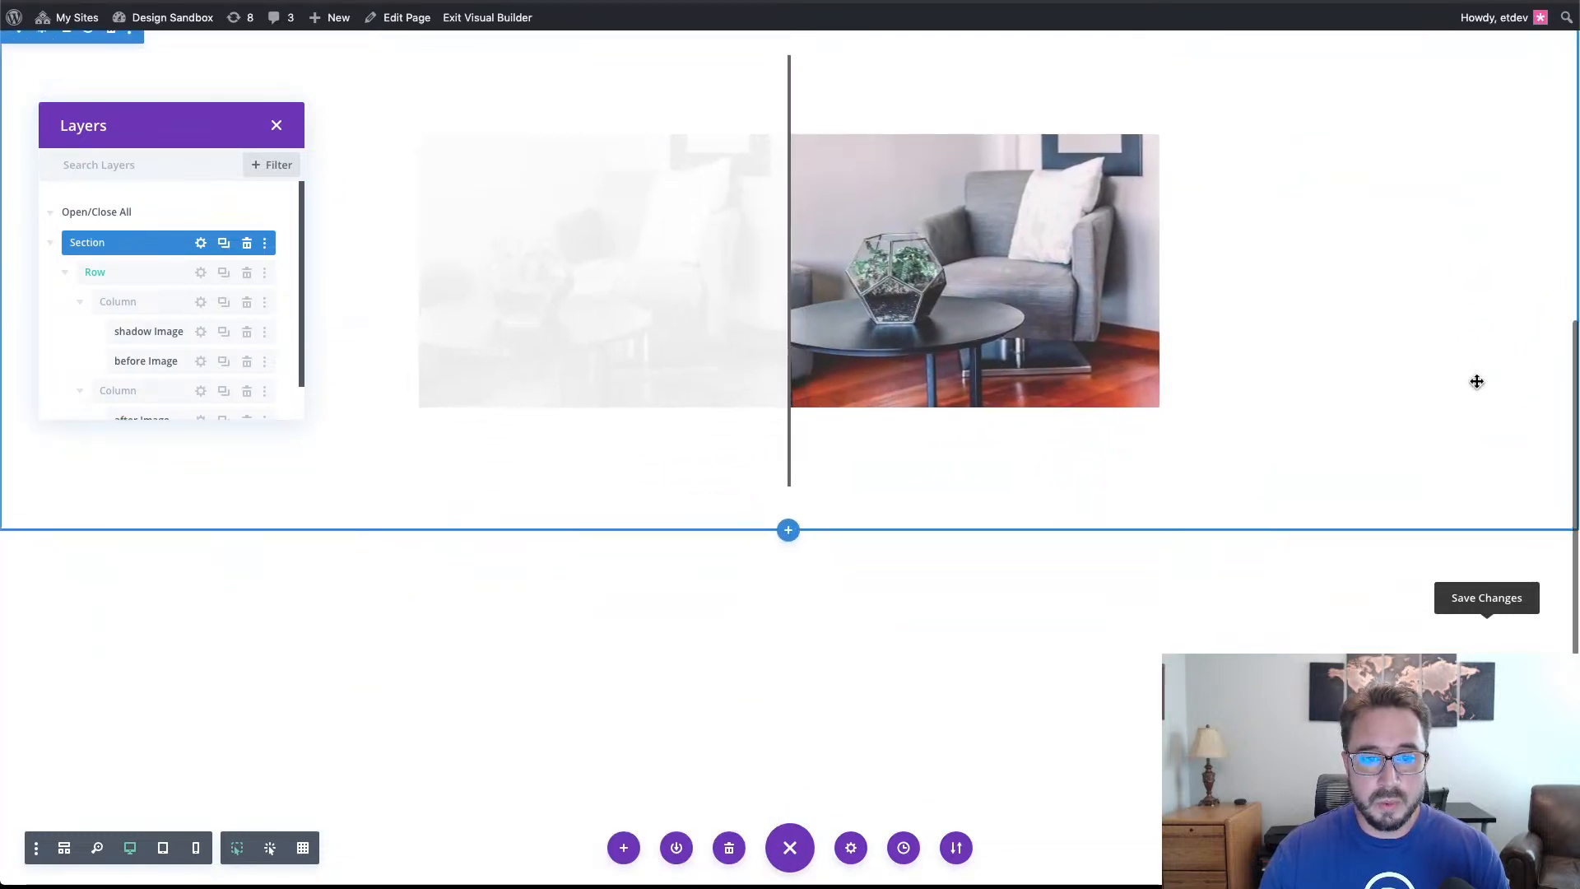
{"action": "scroll", "coordinate": [1477, 381], "scroll_direction": "down", "scroll_amount": 1}
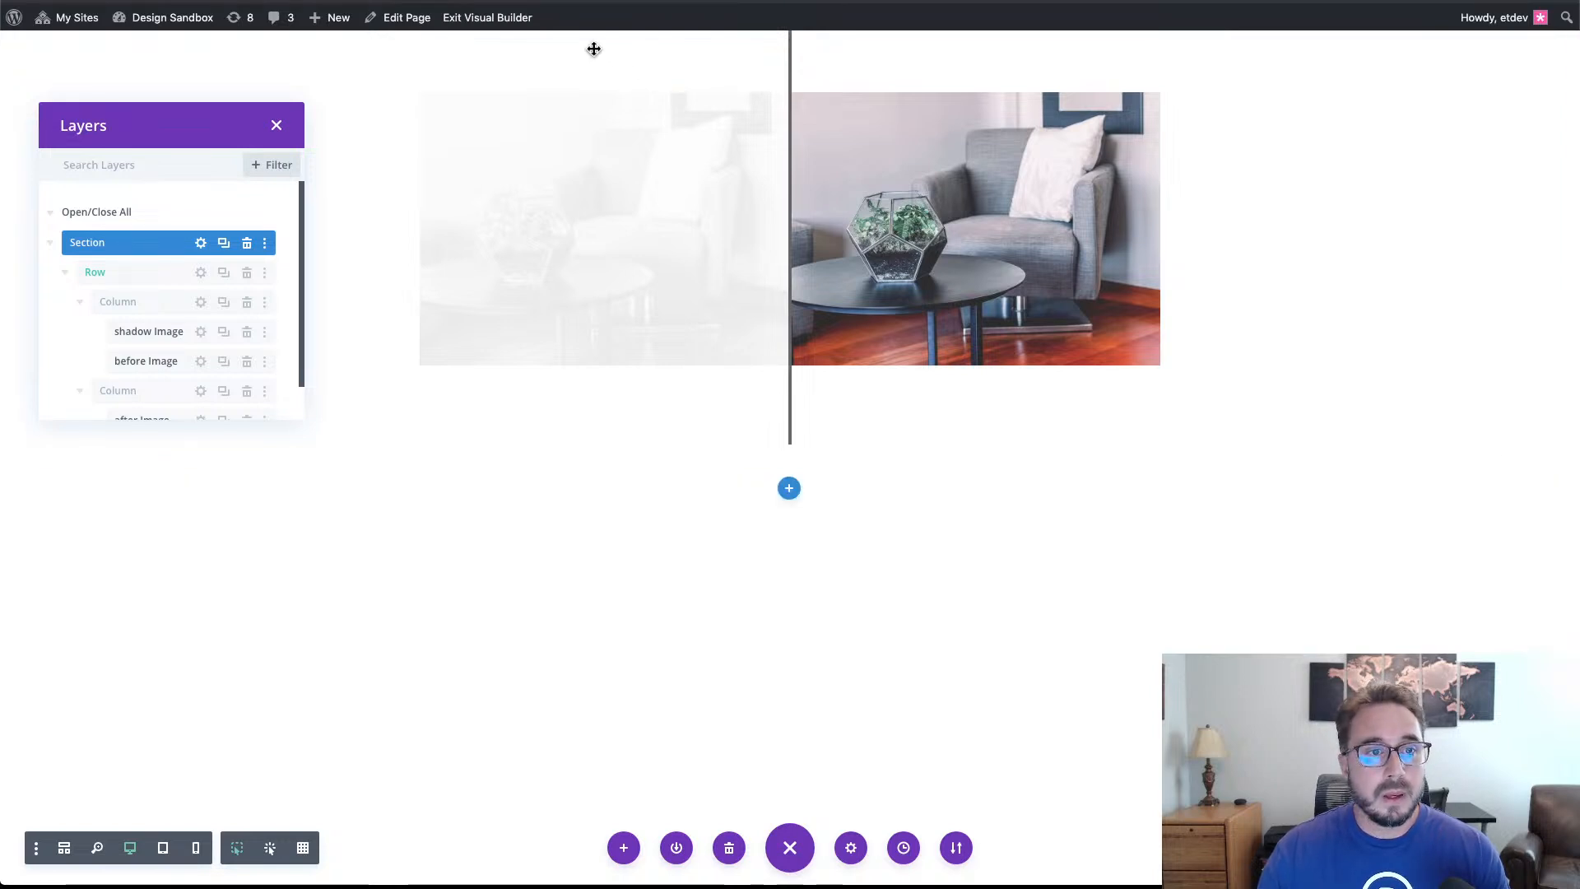
{"action": "right_click", "coordinate": [489, 18]}
{"action": "left_click", "coordinate": [508, 26]}
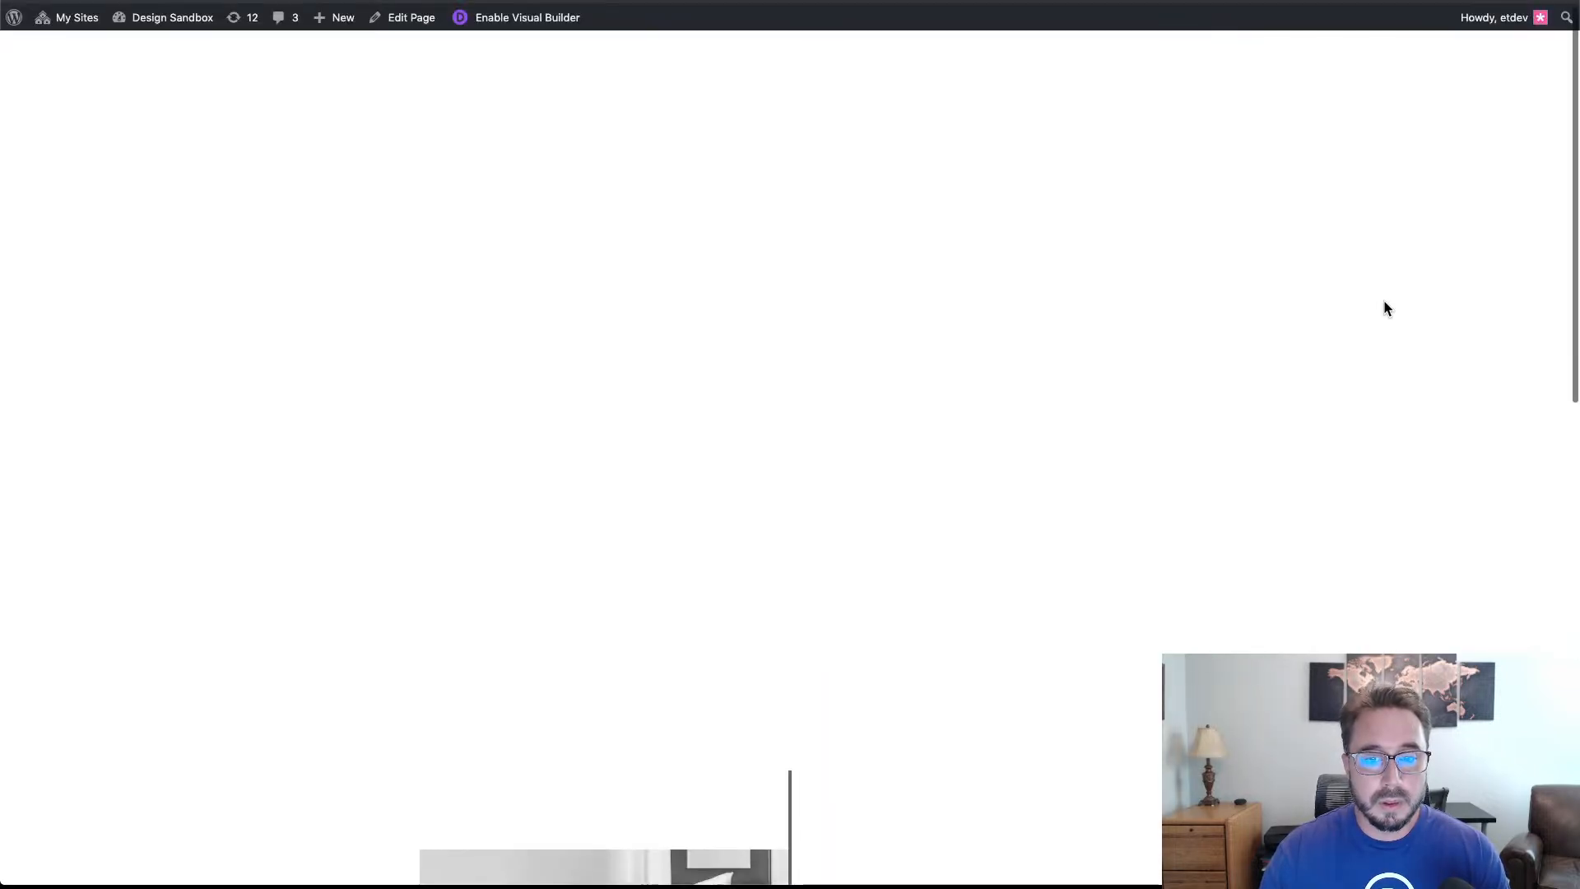
Examine the before-and-after slider's scroll motion on the live page in both scroll directions.
{"action": "scroll", "coordinate": [1387, 308], "scroll_direction": "down", "scroll_amount": 5}
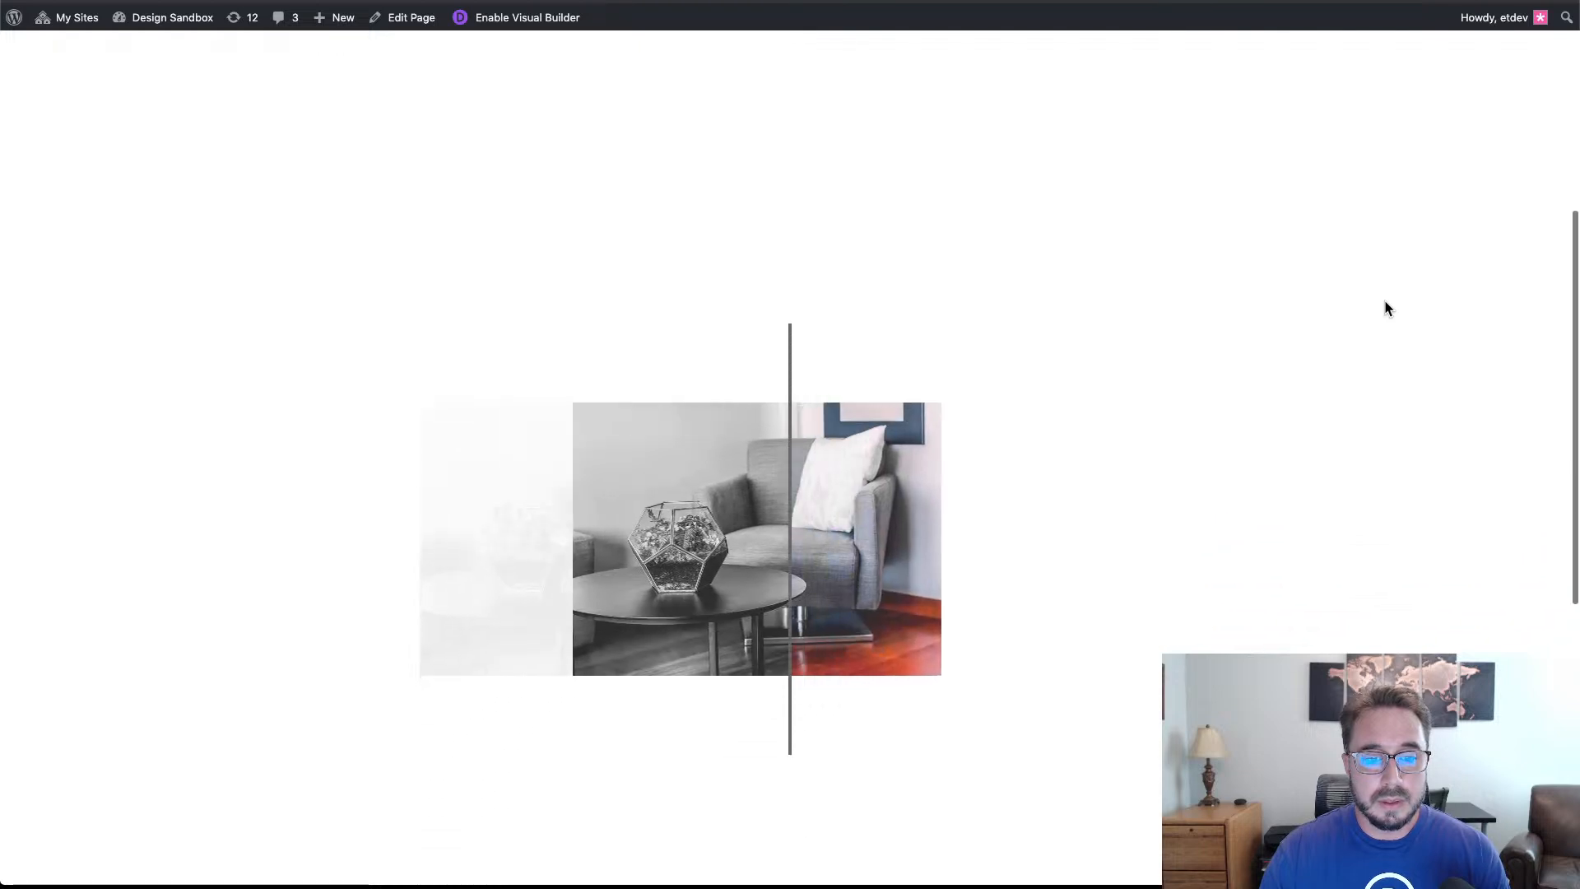
{"action": "scroll", "coordinate": [1385, 301], "scroll_direction": "down", "scroll_amount": 3}
{"action": "scroll", "coordinate": [1385, 301], "scroll_direction": "up", "scroll_amount": 3}
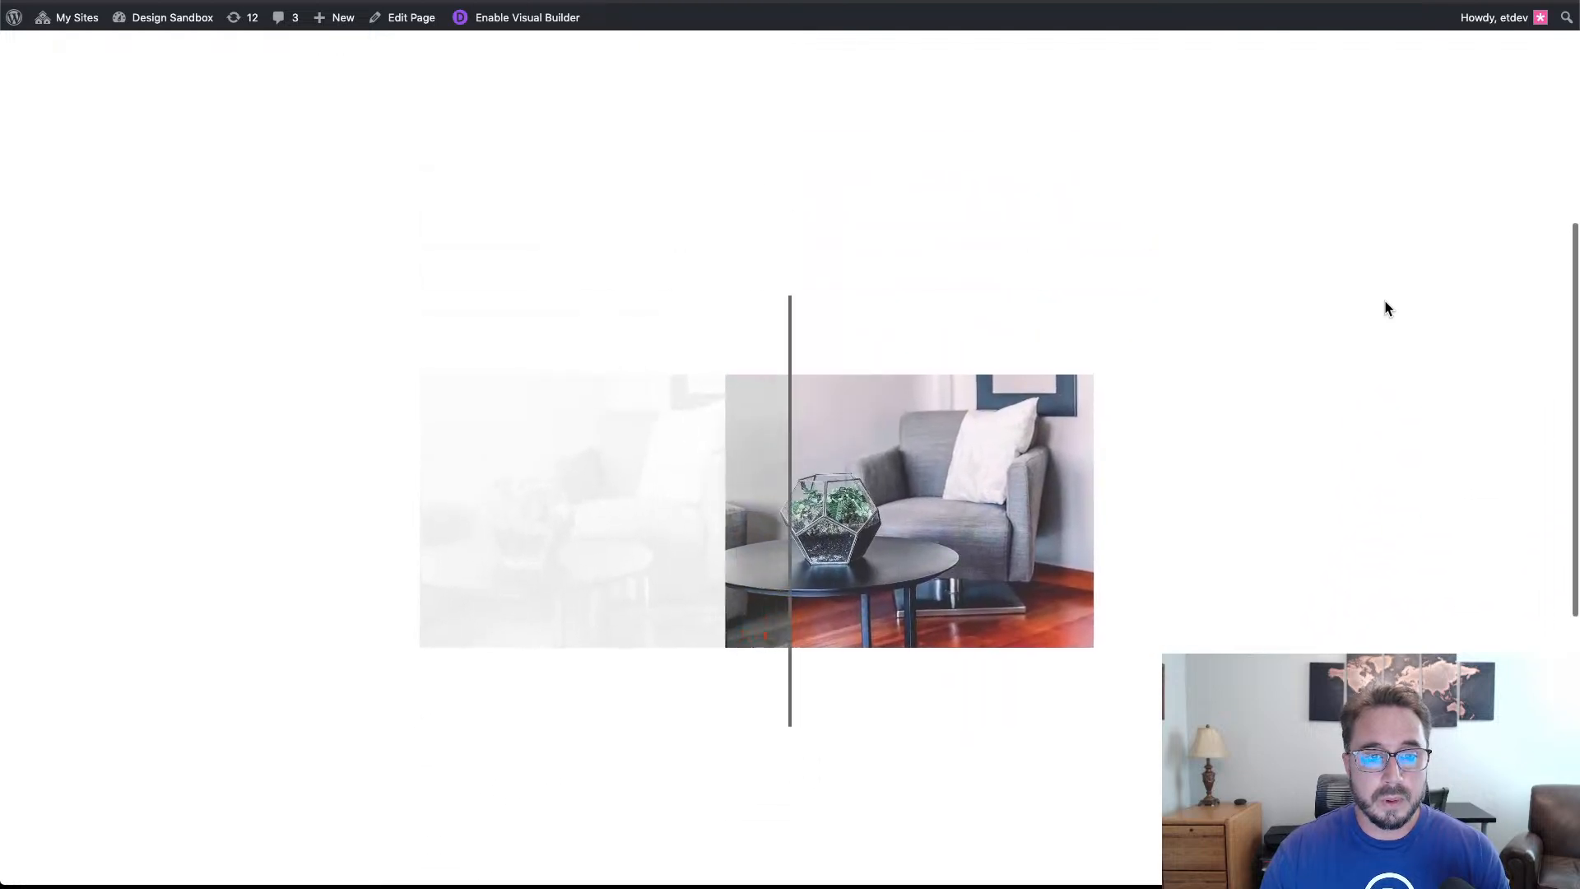
{"action": "scroll", "coordinate": [1385, 302], "scroll_direction": "up", "scroll_amount": 1}
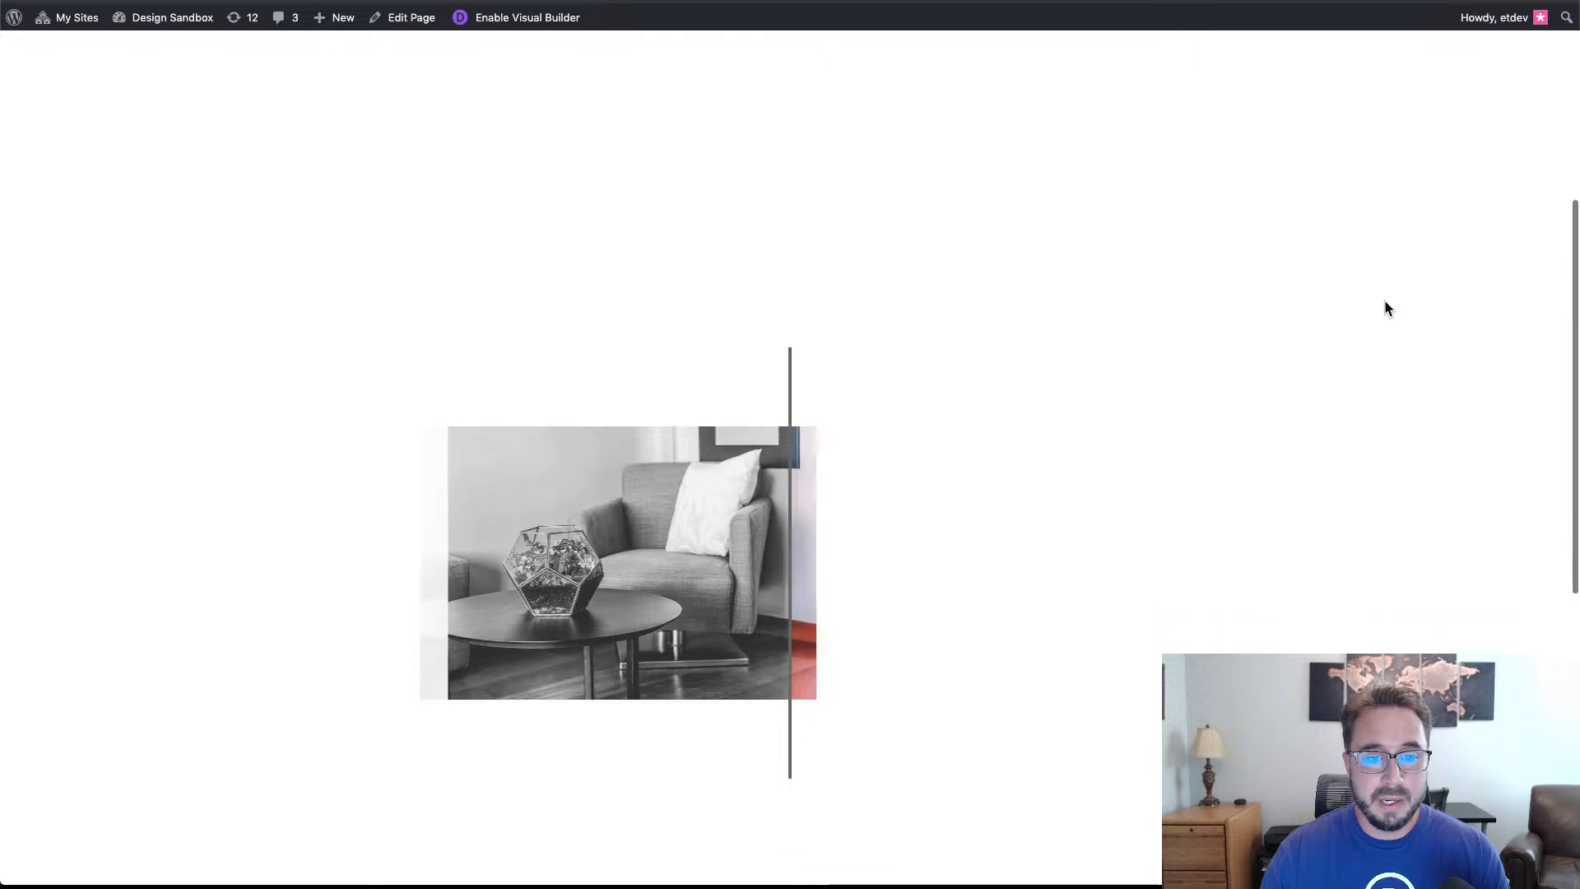
{"action": "scroll", "coordinate": [1387, 308], "scroll_direction": "down", "scroll_amount": 4}
{"action": "scroll", "coordinate": [1387, 308], "scroll_direction": "up", "scroll_amount": 6}
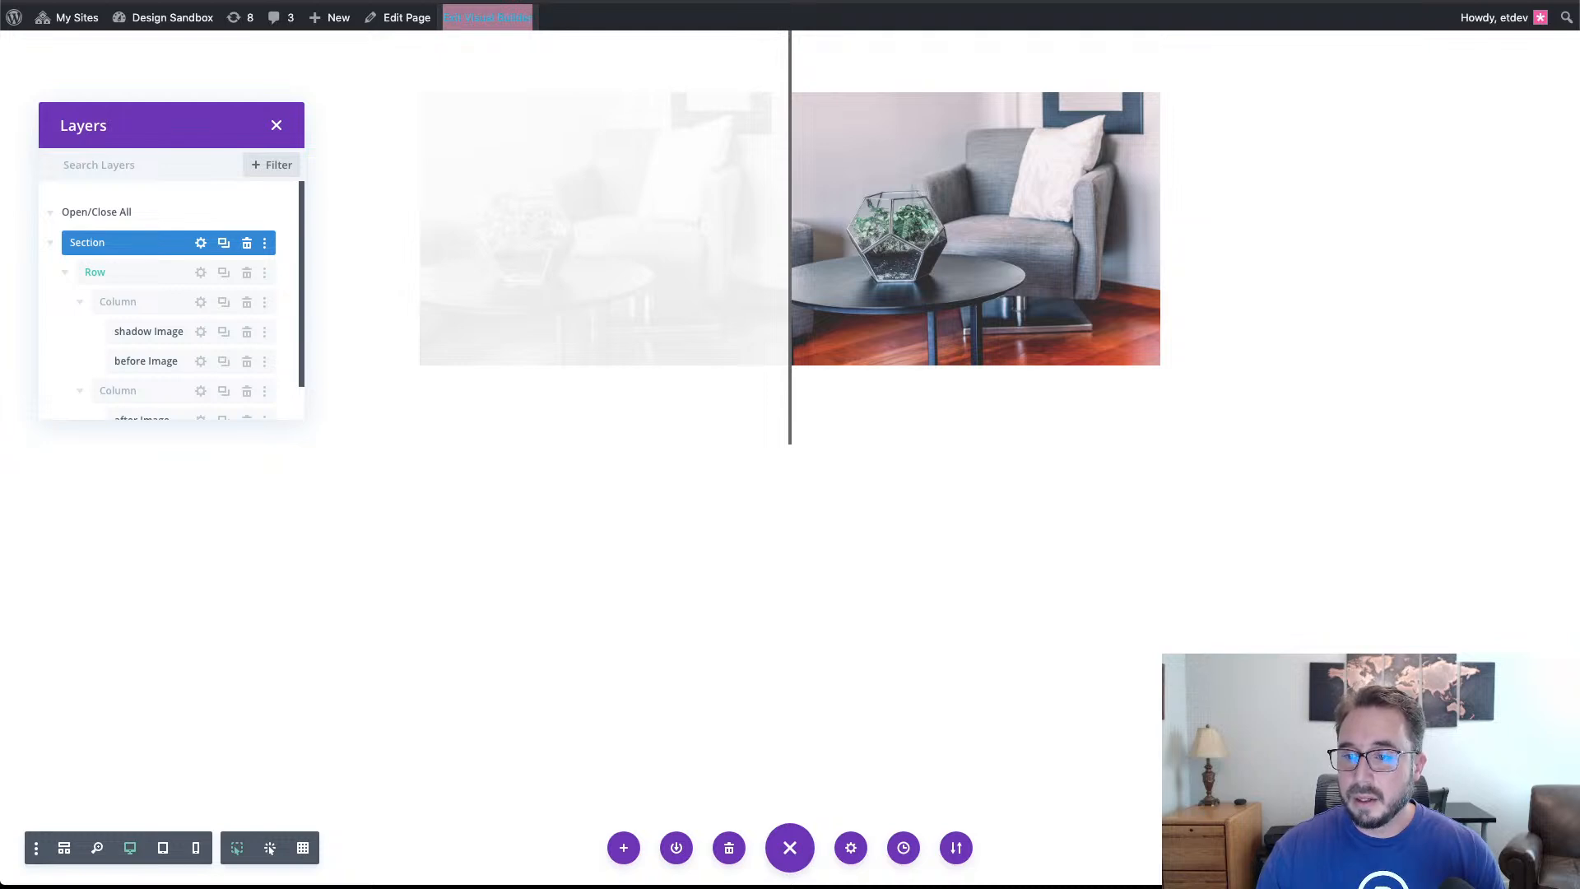
Back in the visual builder, add a row with two equal columns below the slider row and insert a Text module in its first column.
{"action": "scroll", "coordinate": [930, 337], "scroll_direction": "up", "scroll_amount": 3}
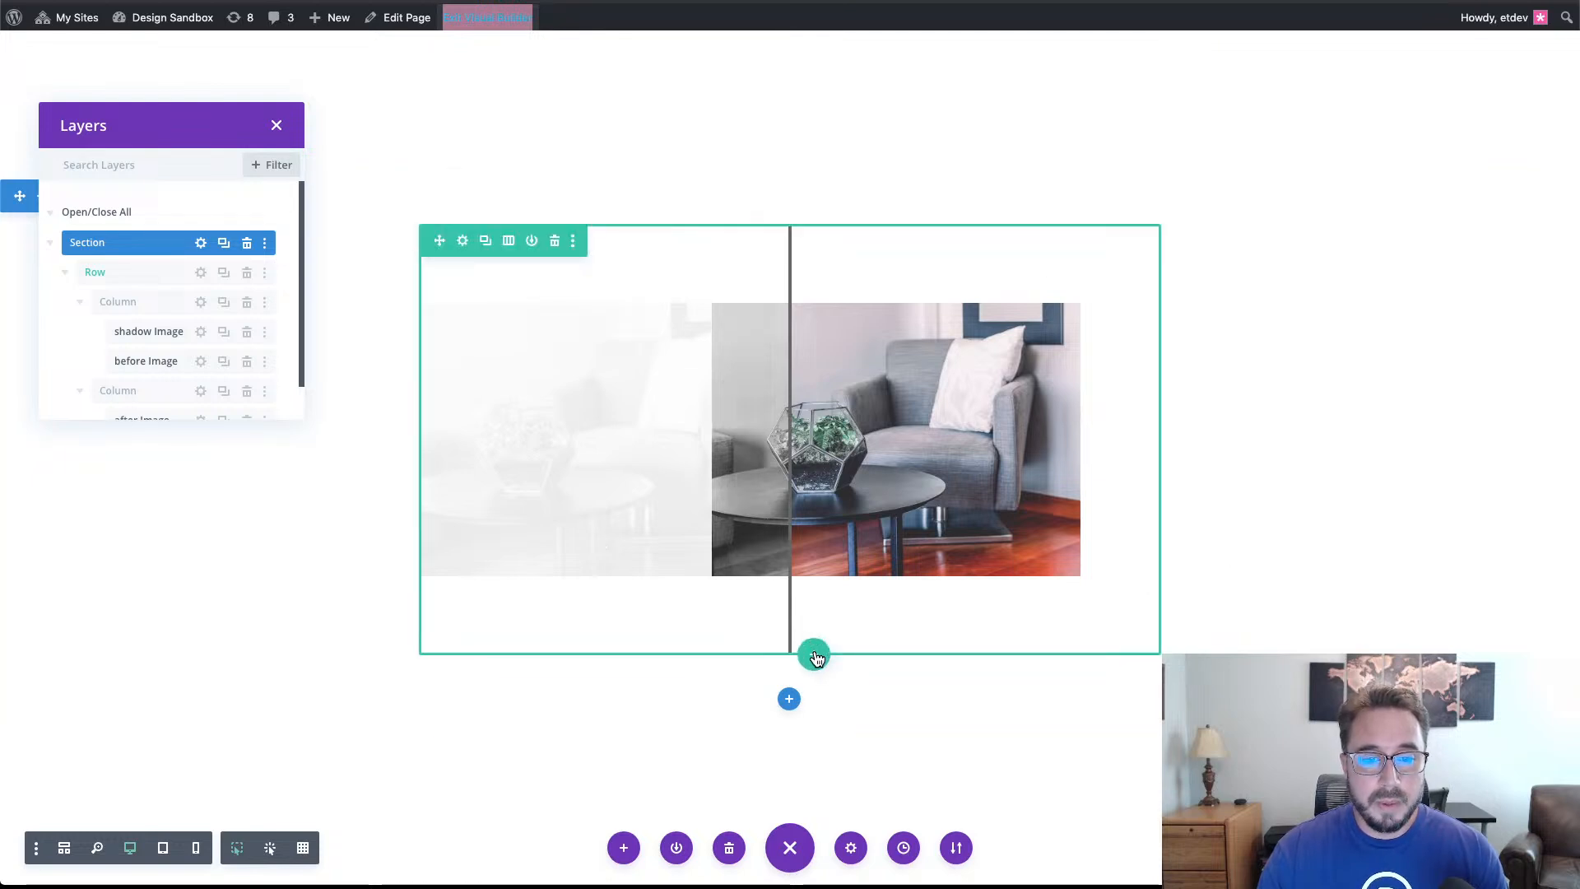
{"action": "left_click", "coordinate": [814, 657]}
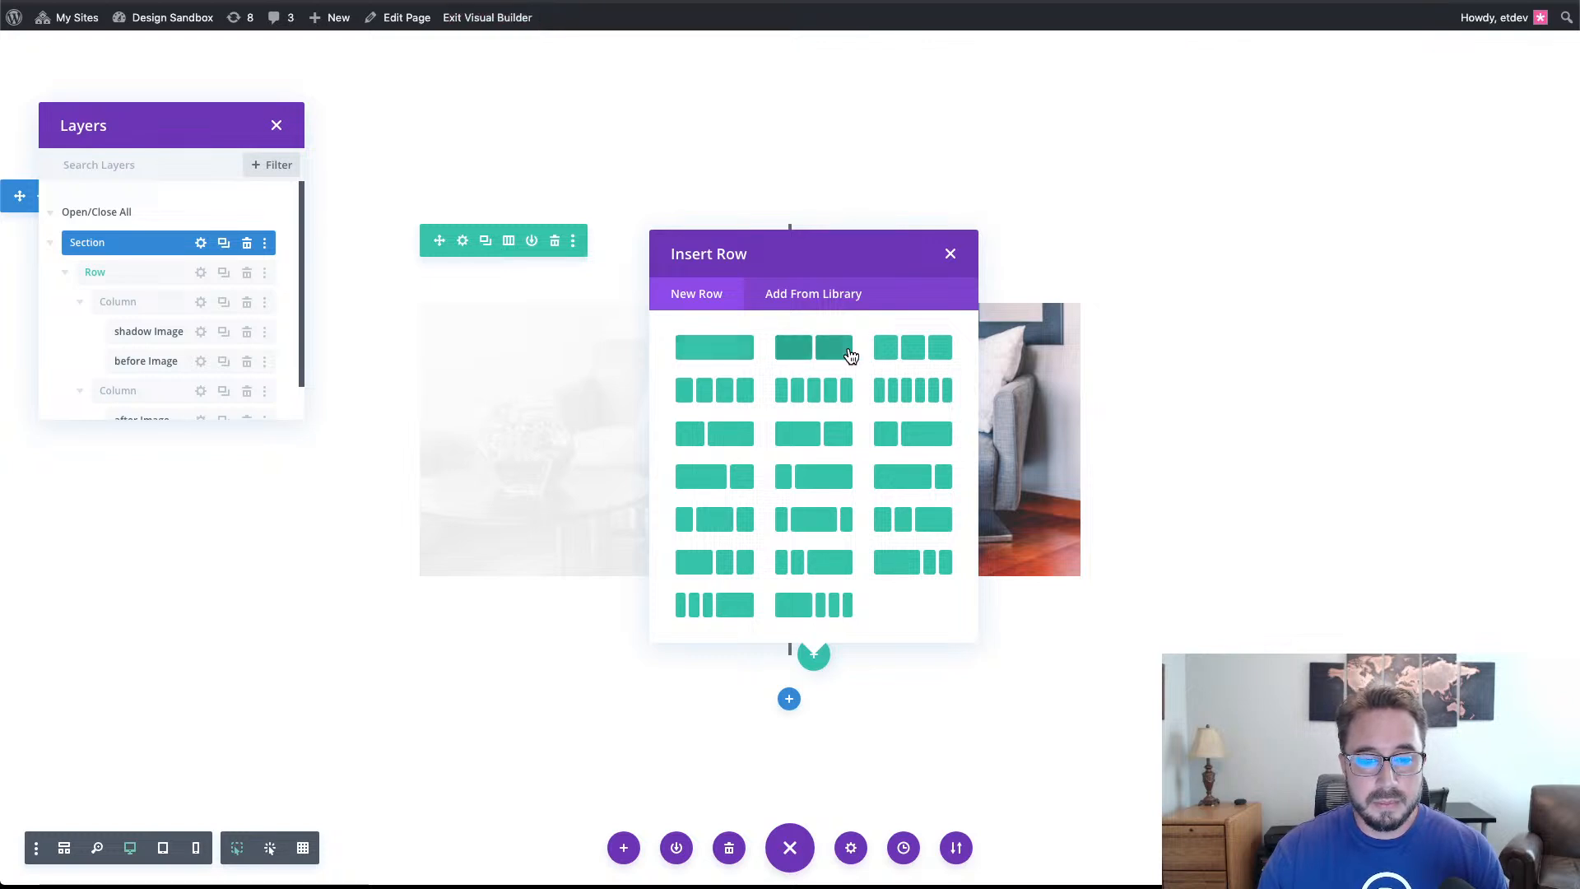
{"action": "left_click", "coordinate": [850, 354]}
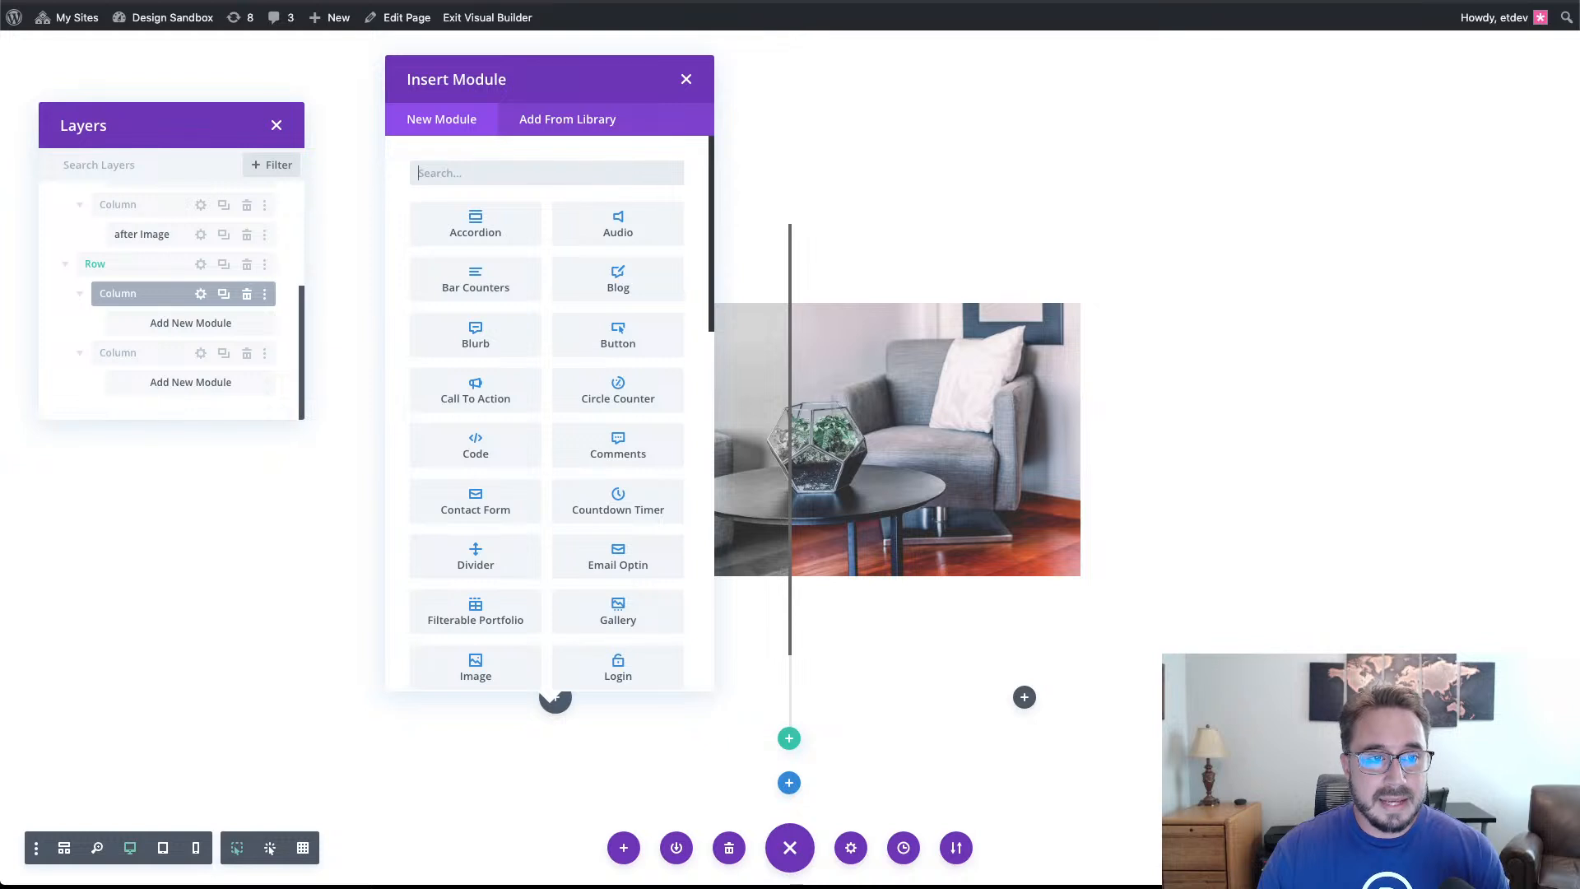
{"action": "type", "text": "text"}
{"action": "left_click", "coordinate": [502, 244]}
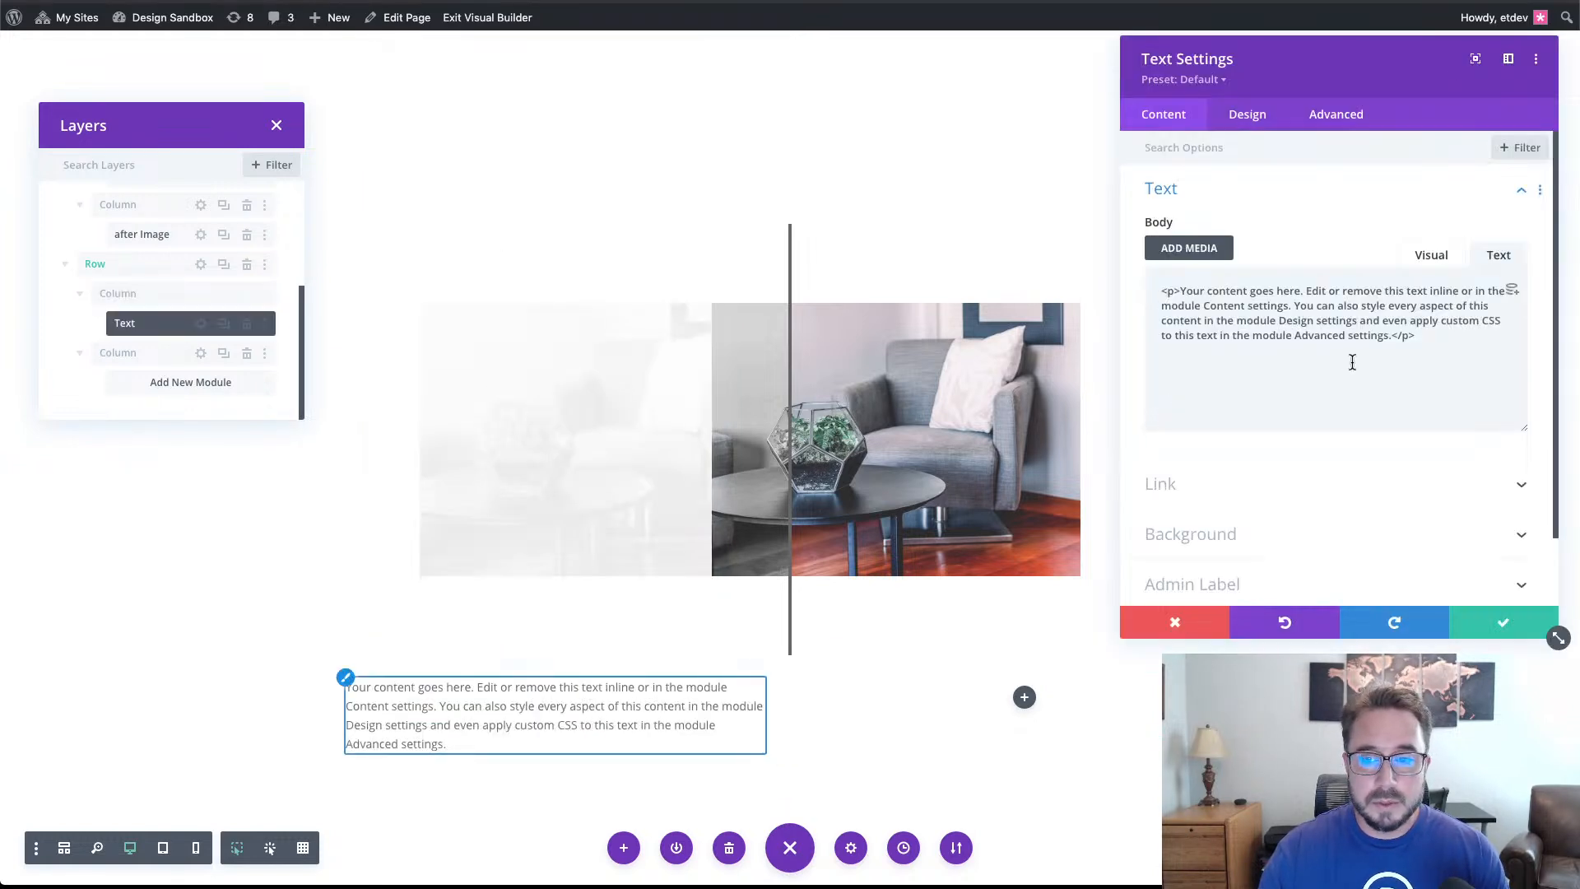
Replace the text module's placeholder content with the heading <h2>Before</h2>.
{"action": "left_click_drag", "start_coordinate": [1430, 337], "coordinate": [1160, 290]}
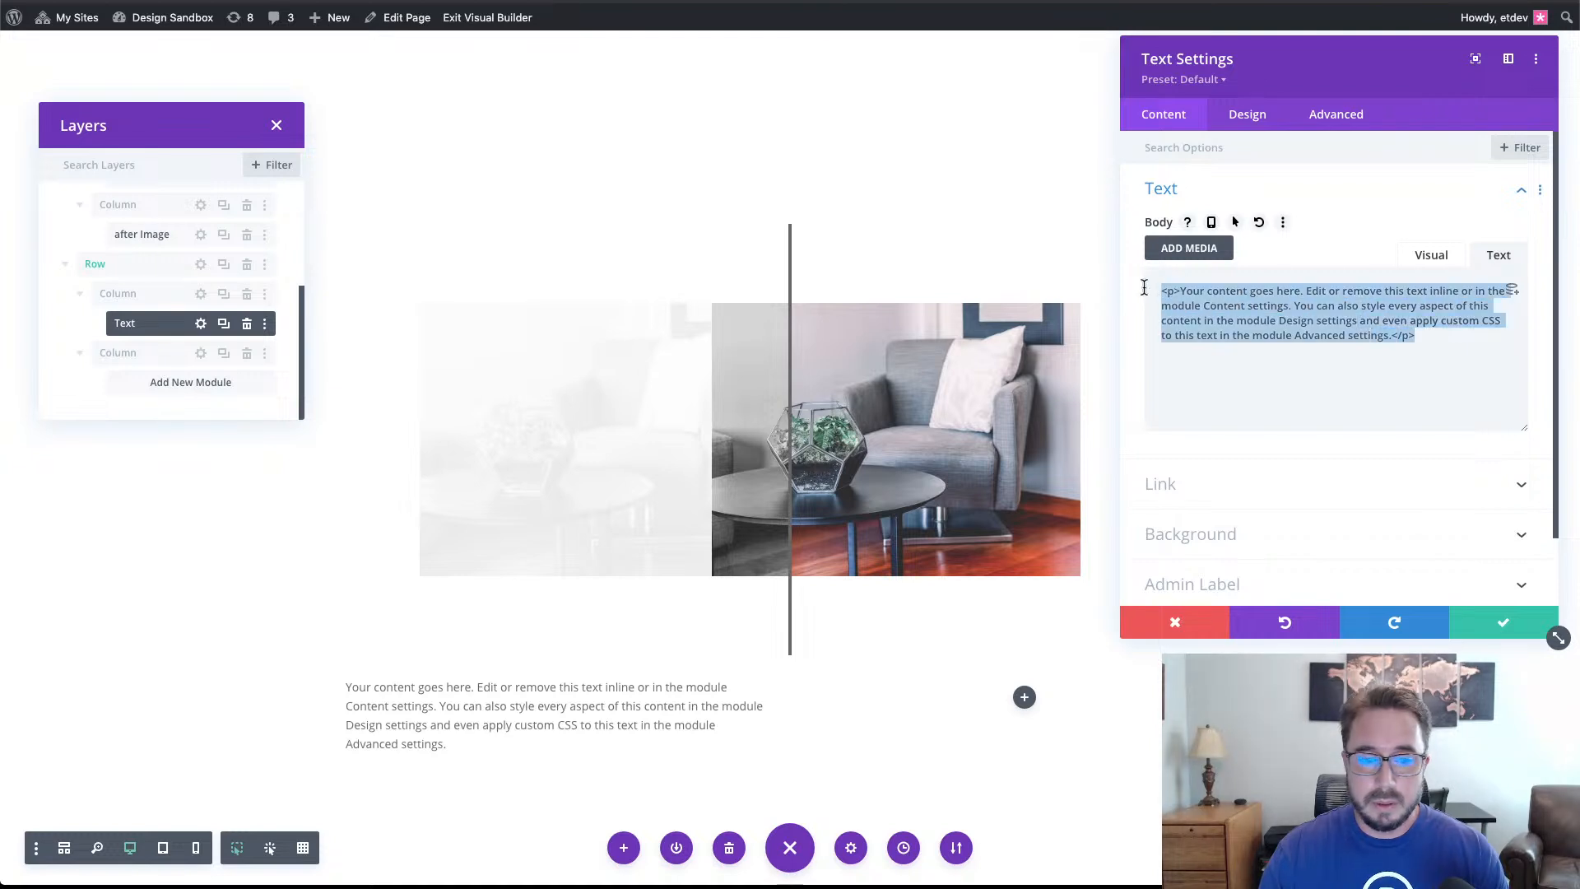
{"action": "type", "text": "Before"}
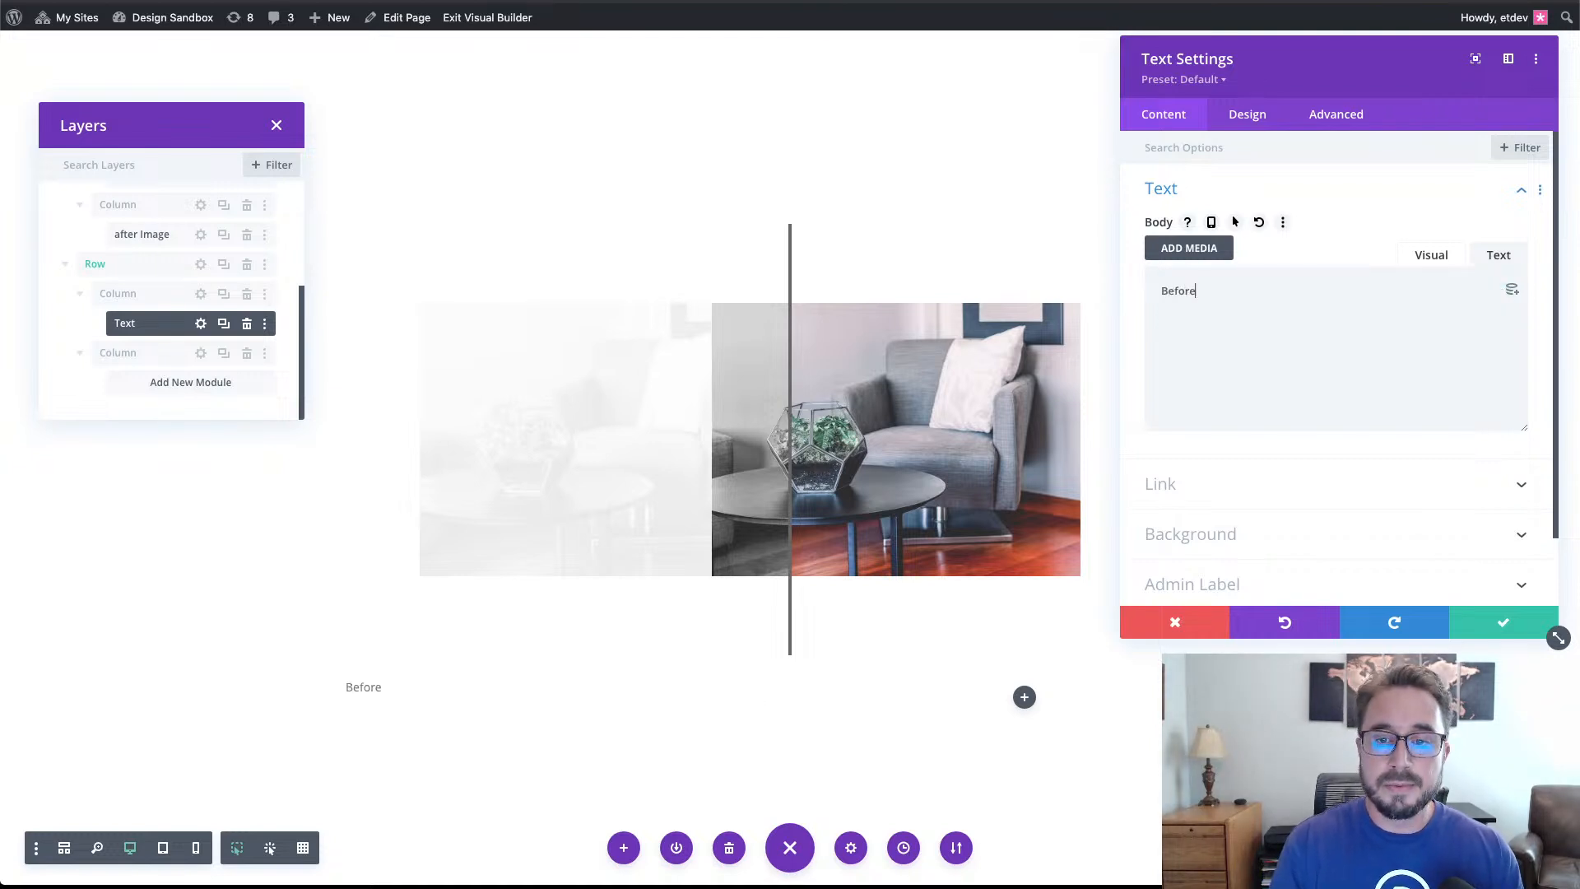
{"action": "left_click", "coordinate": [1472, 624]}
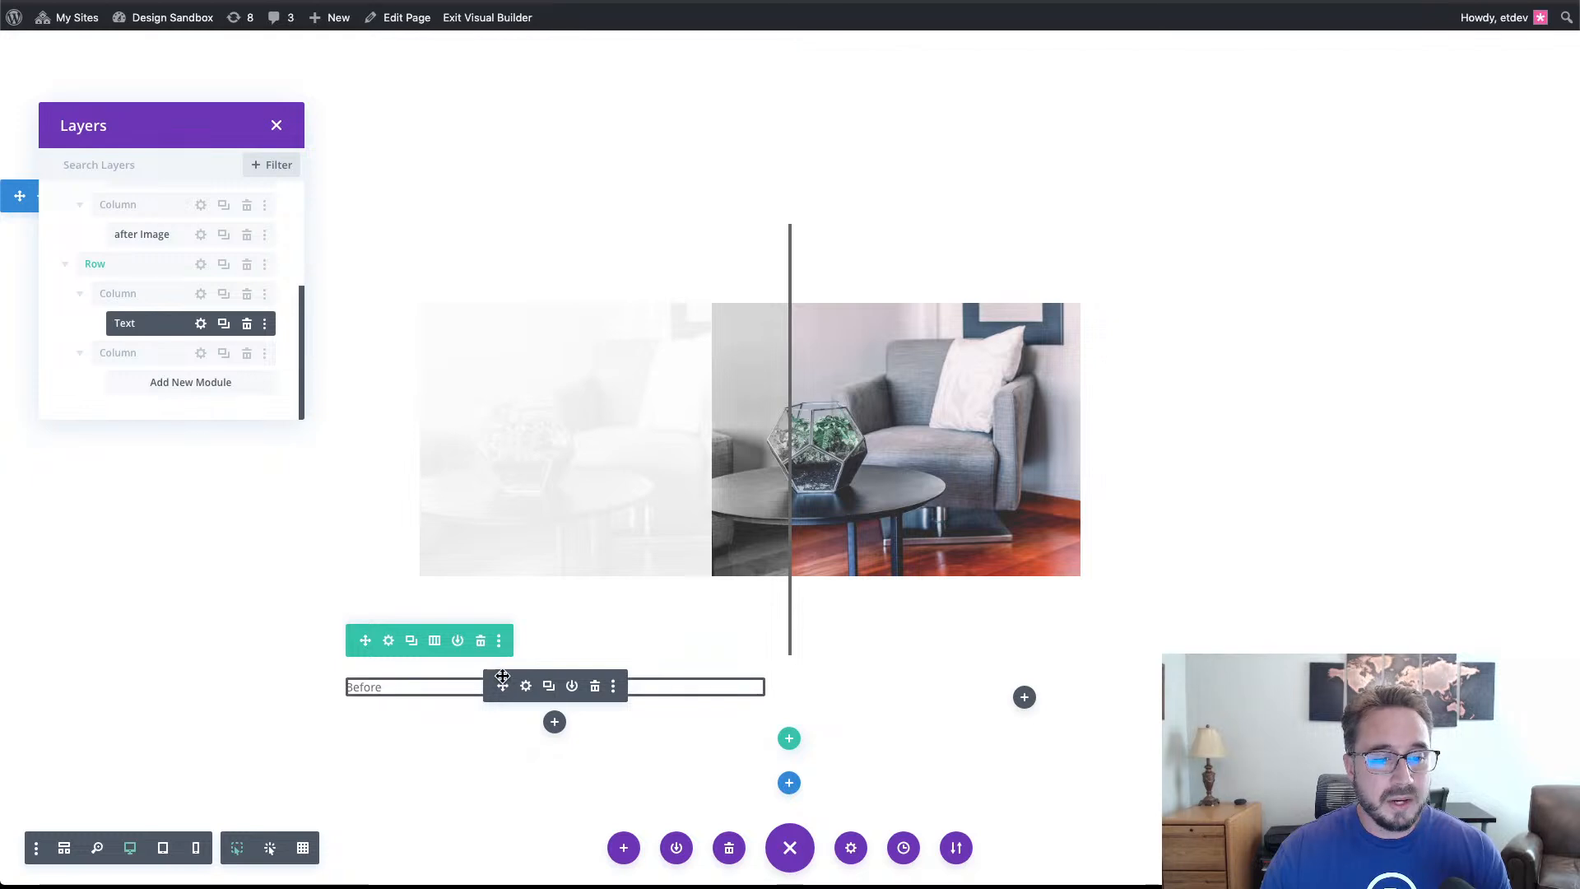
{"action": "left_click", "coordinate": [527, 687]}
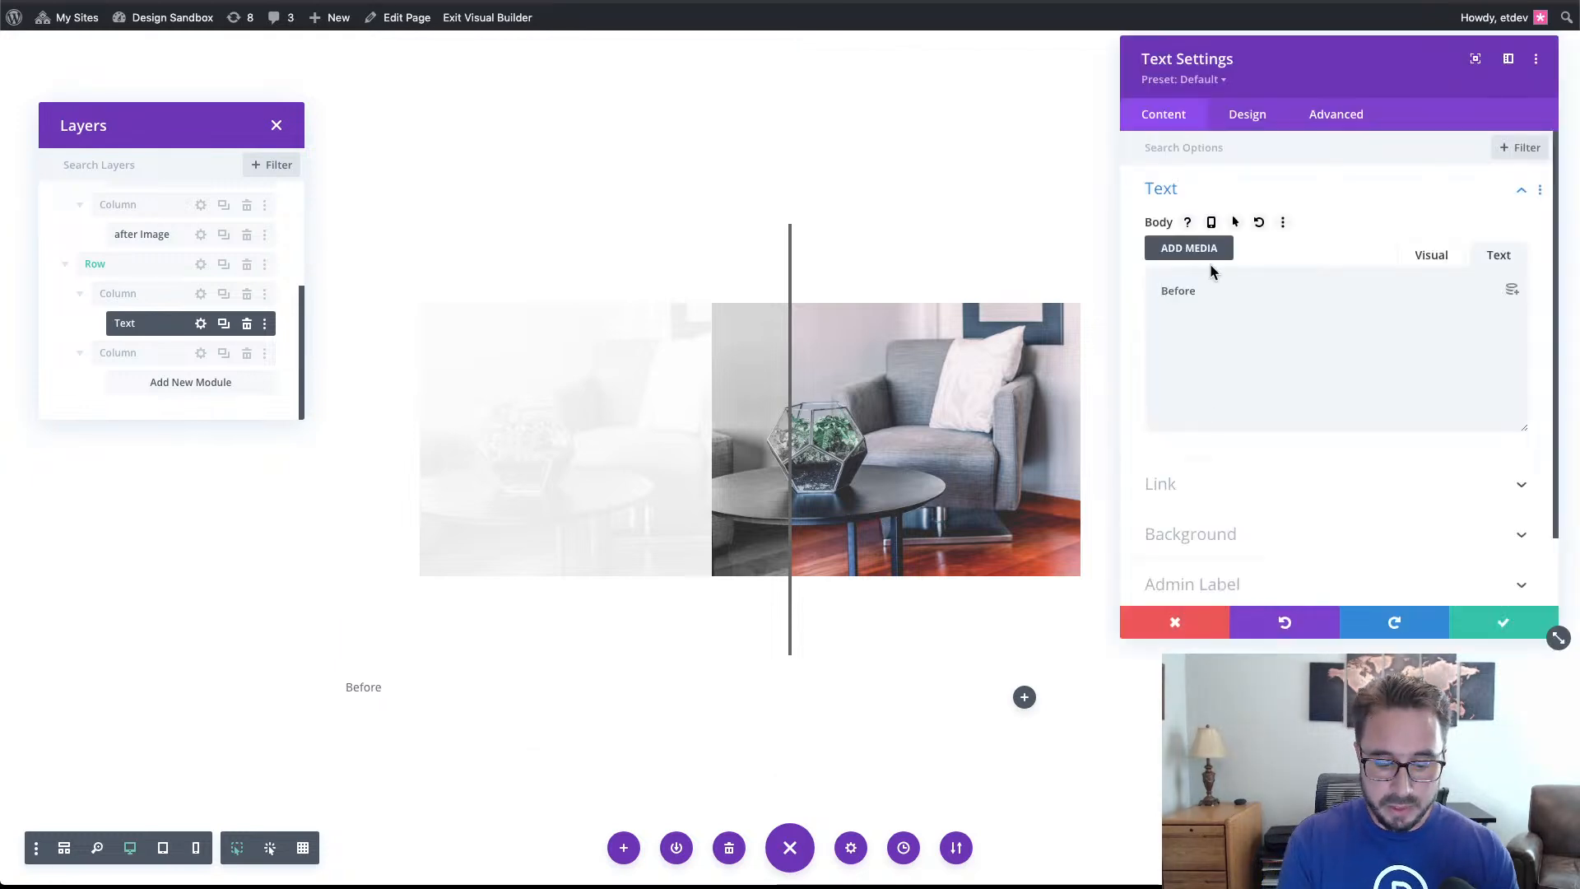
{"action": "type", "text": "<h2>Before"}
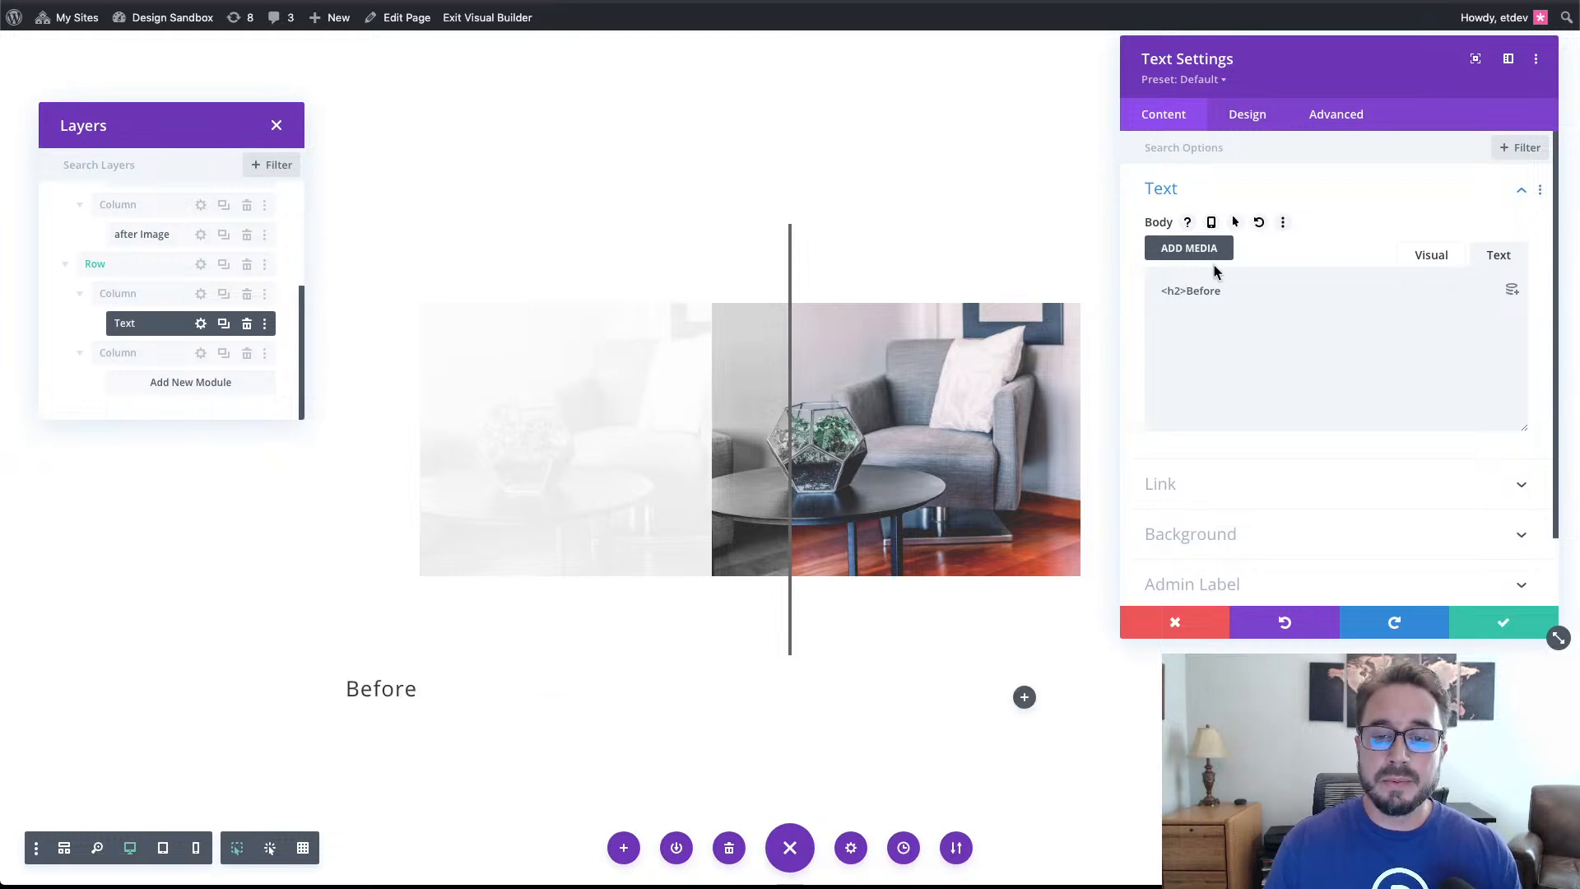
{"action": "type", "text": "</h2>"}
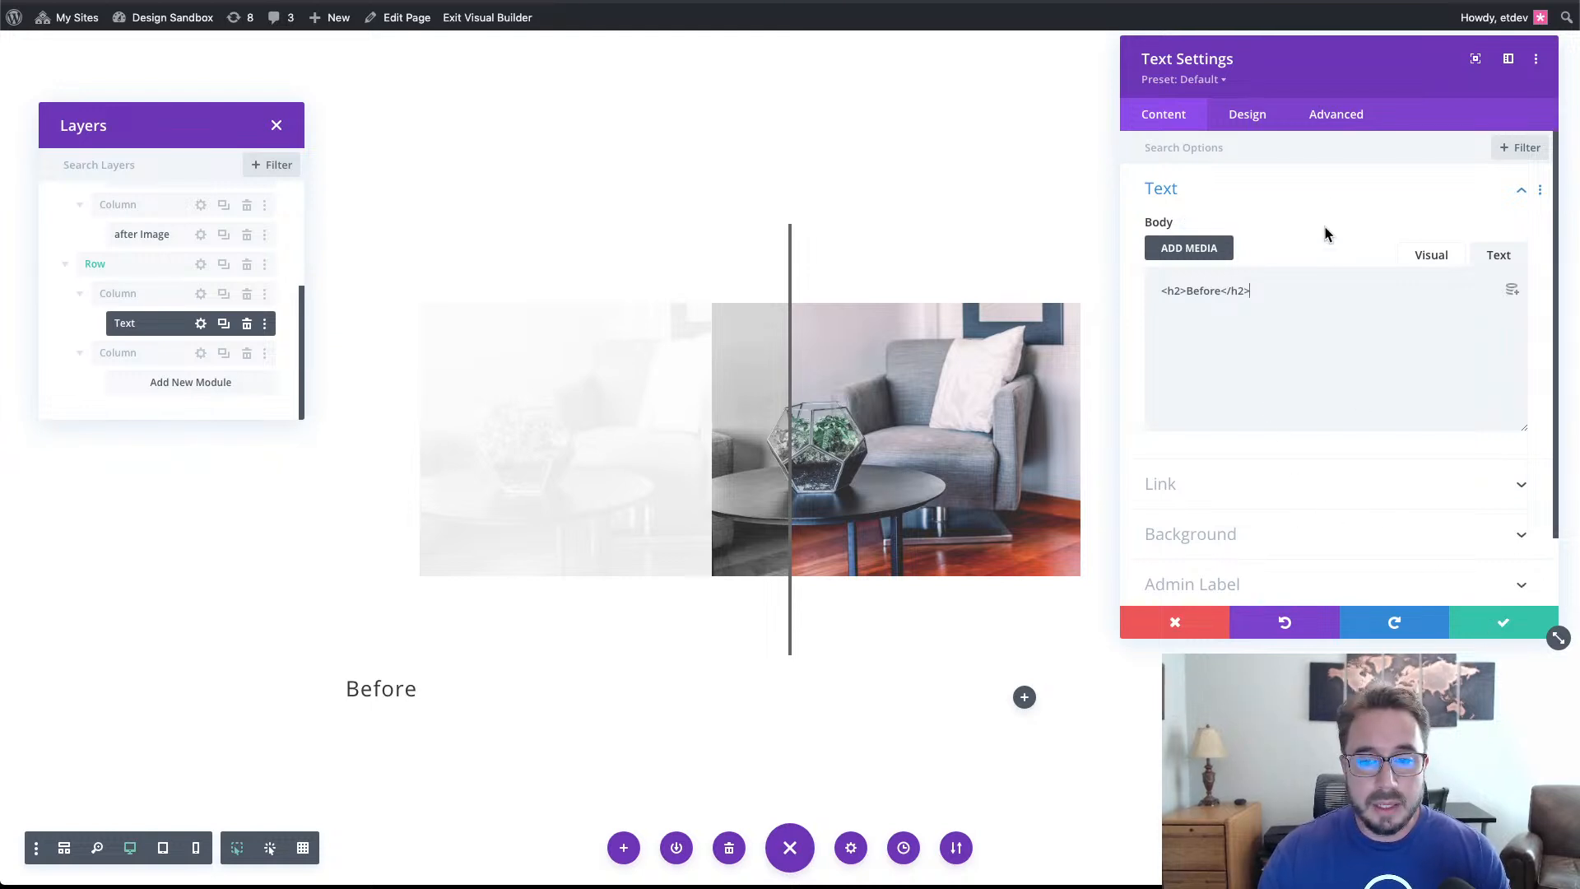
Style the module's H2 heading with the Roboto font, uppercase and centered alignment, and save the text settings.
{"action": "left_click", "coordinate": [1247, 115]}
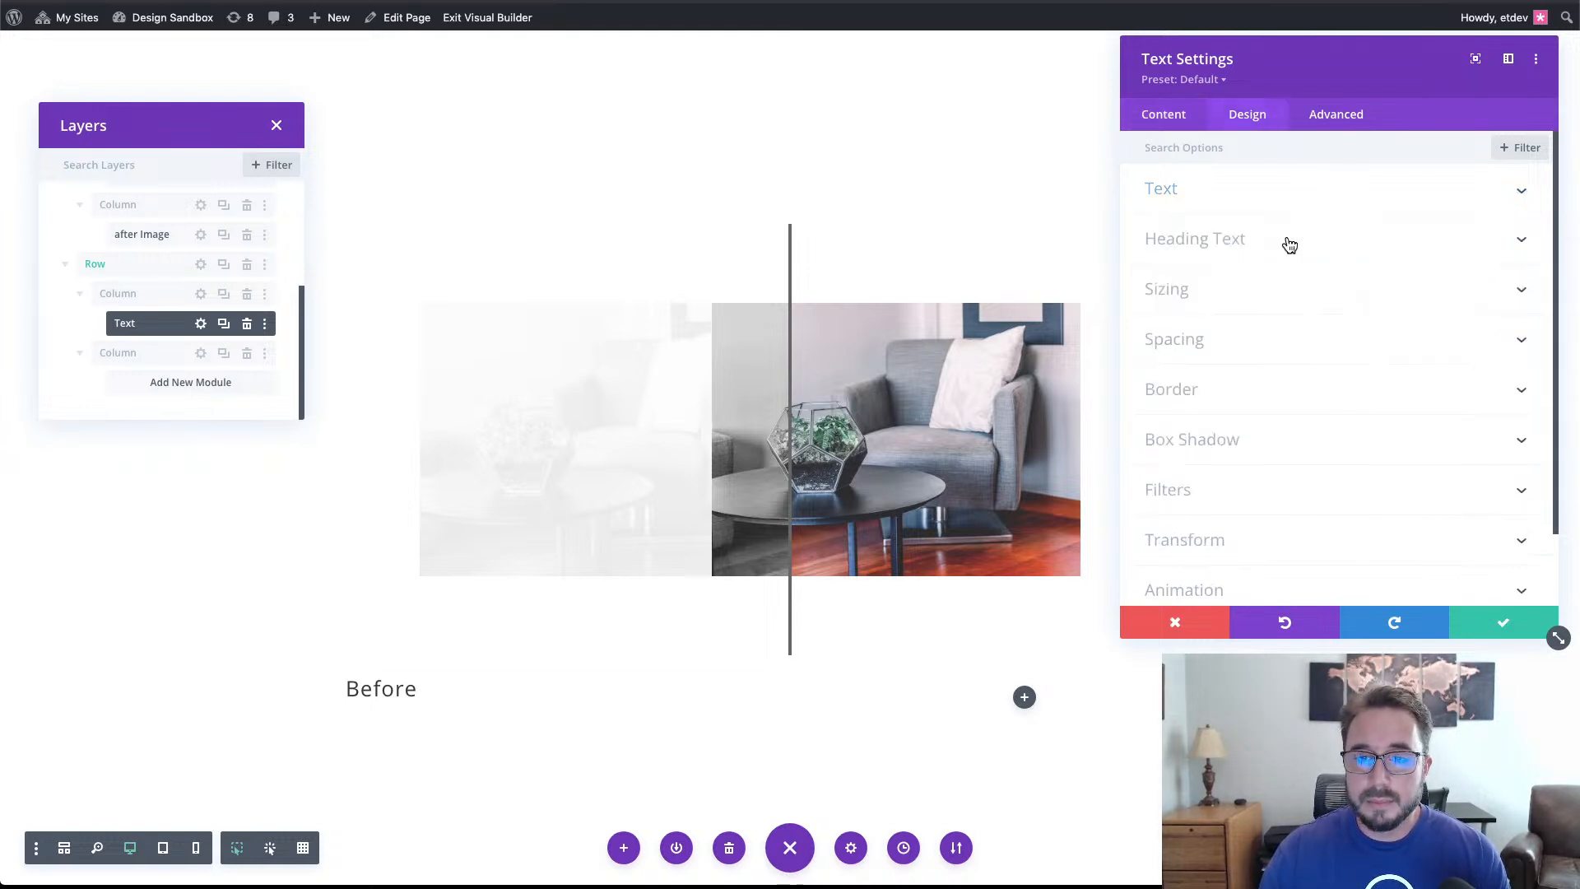
{"action": "left_click", "coordinate": [1247, 249]}
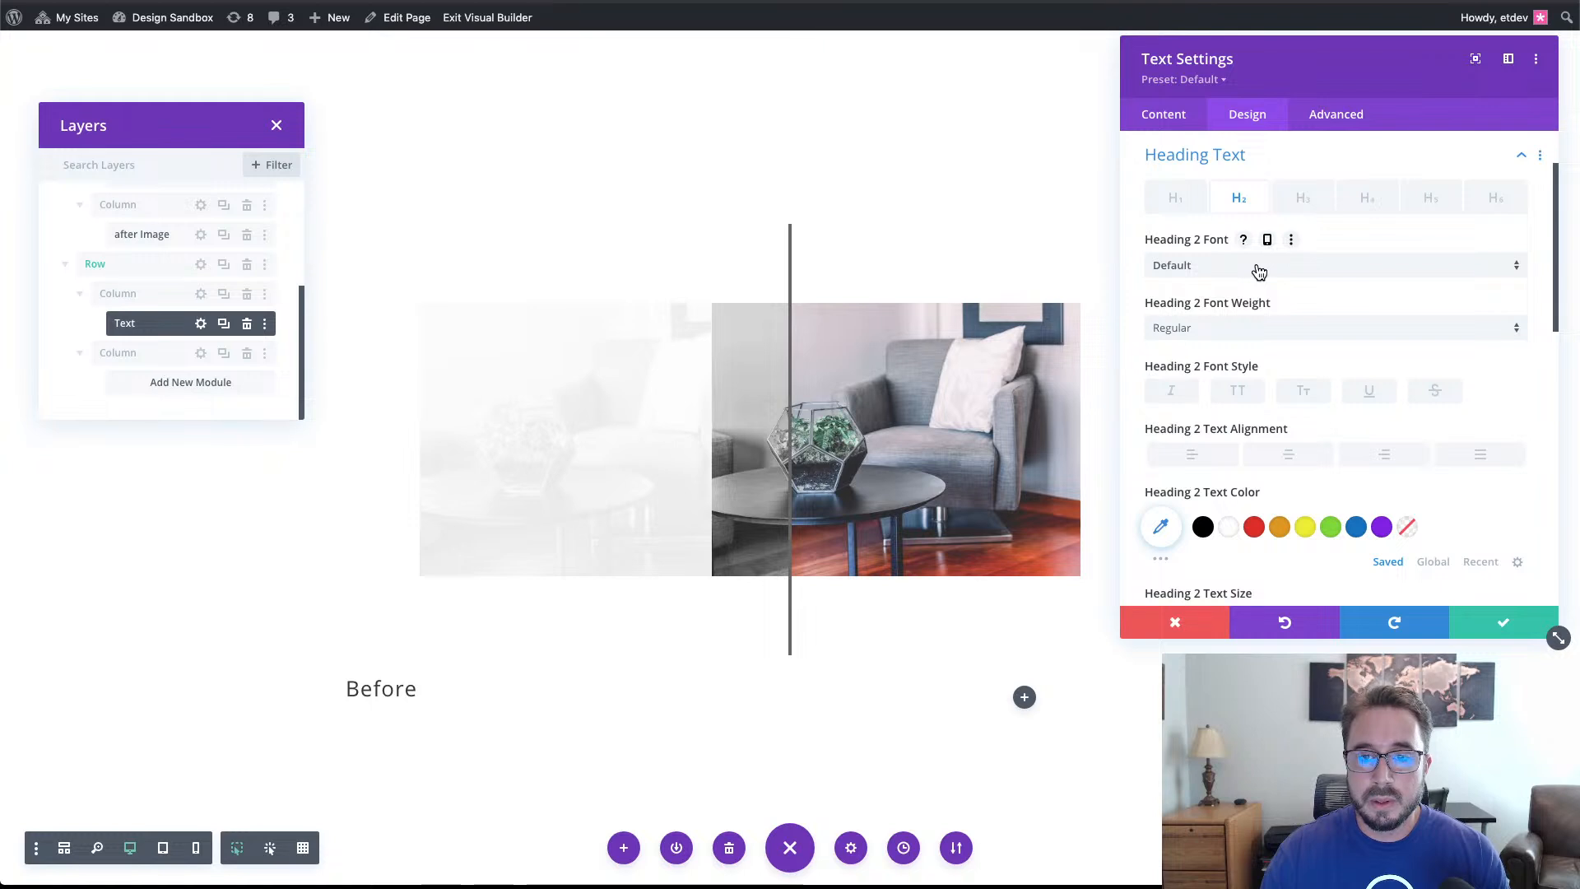
{"action": "left_click", "coordinate": [1259, 269]}
{"action": "left_click", "coordinate": [1354, 198]}
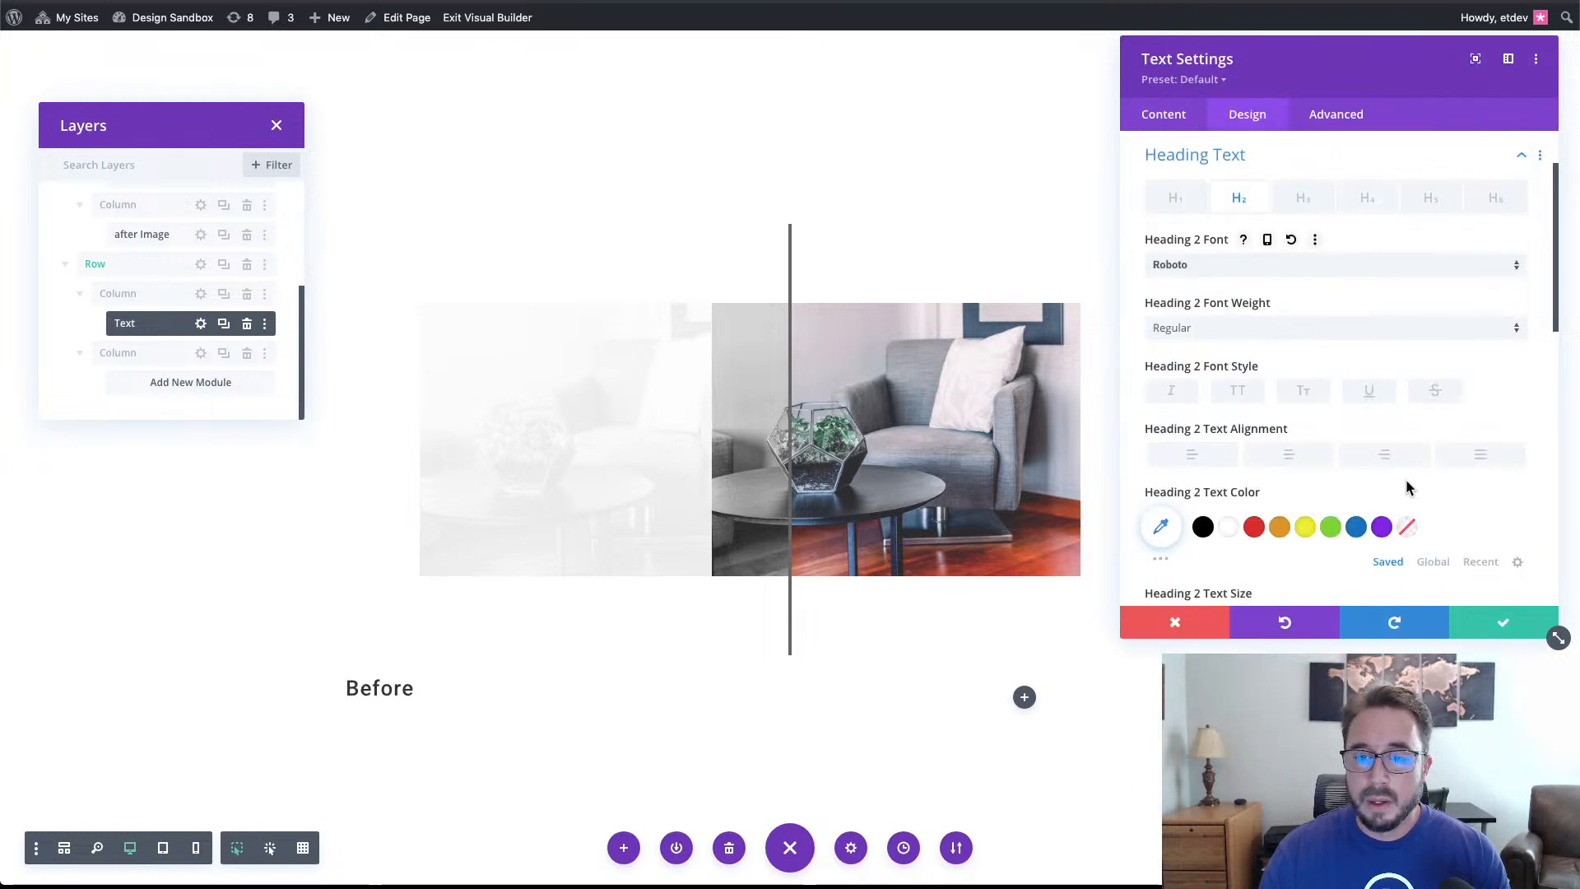
{"action": "left_click", "coordinate": [1239, 395]}
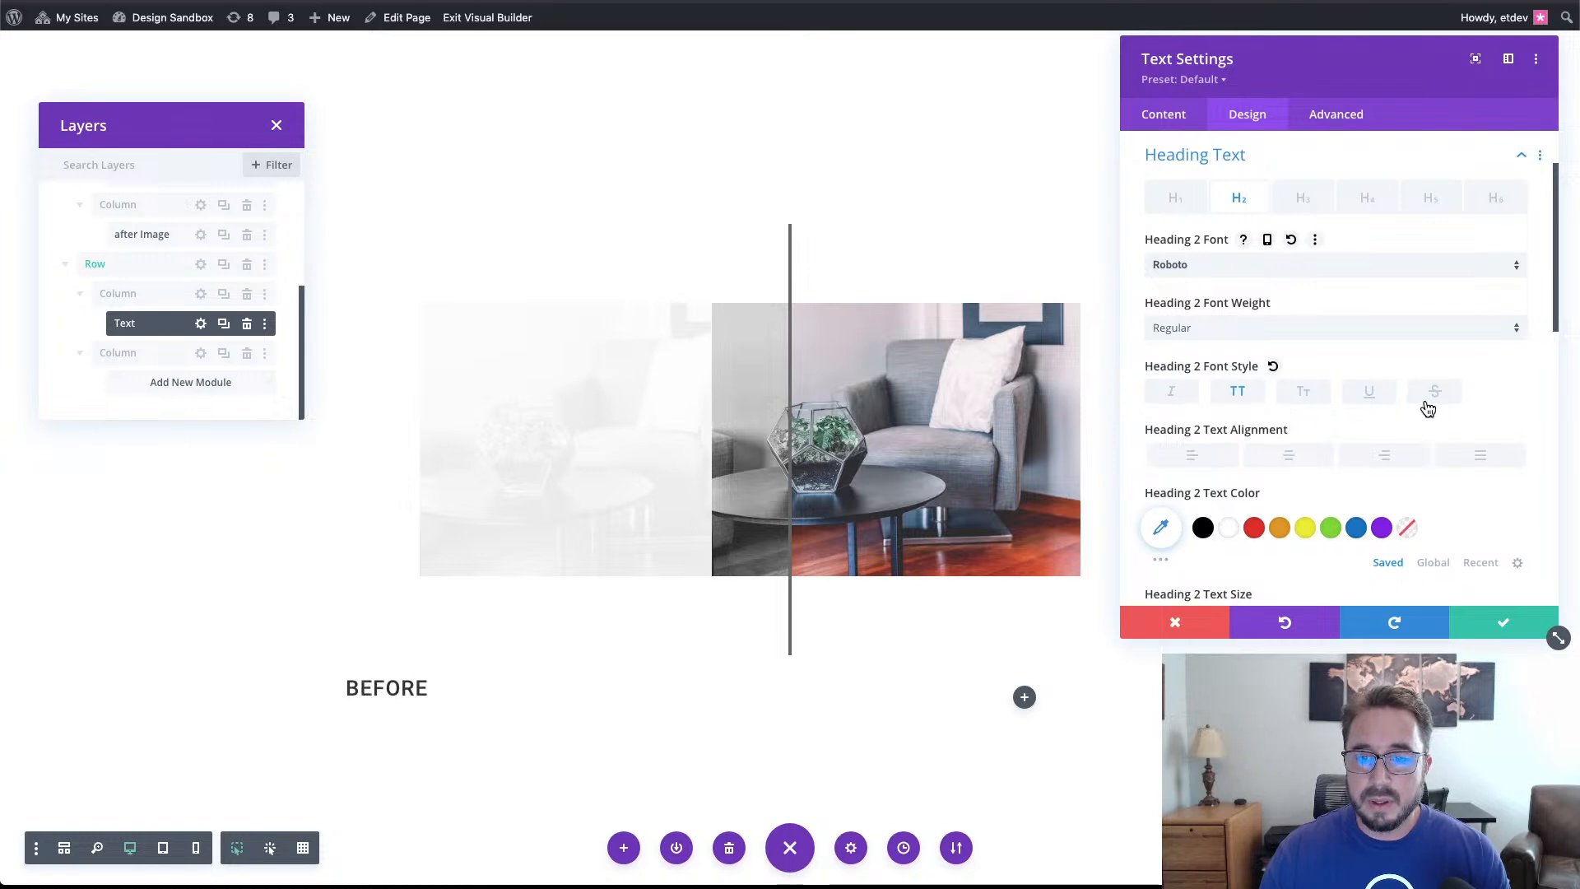
{"action": "scroll", "coordinate": [1428, 409], "scroll_direction": "down", "scroll_amount": 3}
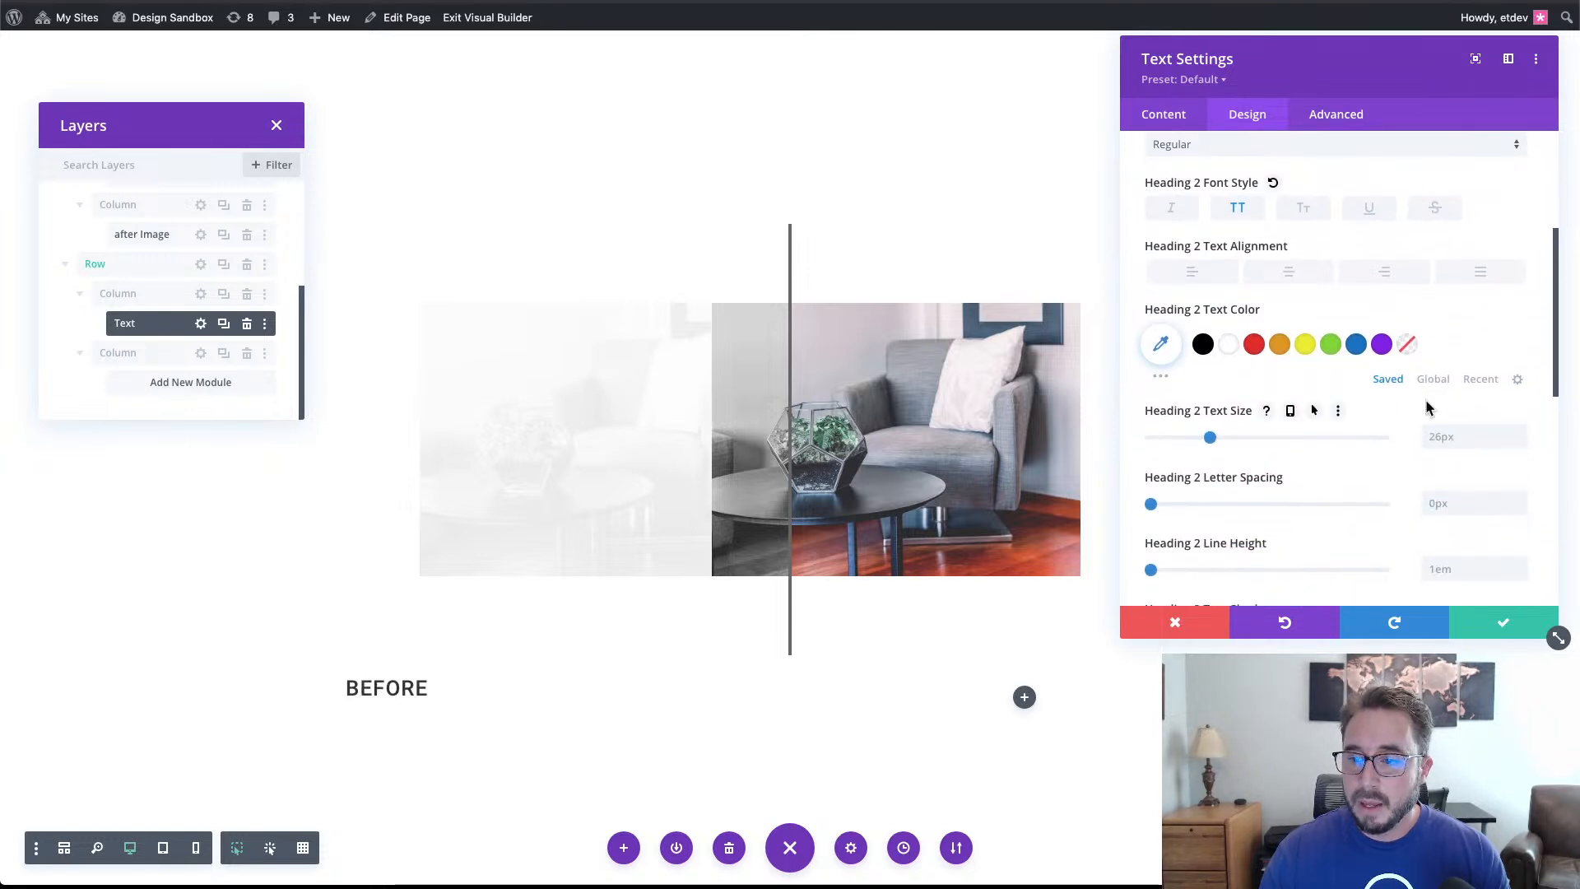
{"action": "scroll", "coordinate": [1408, 407], "scroll_direction": "down", "scroll_amount": 1}
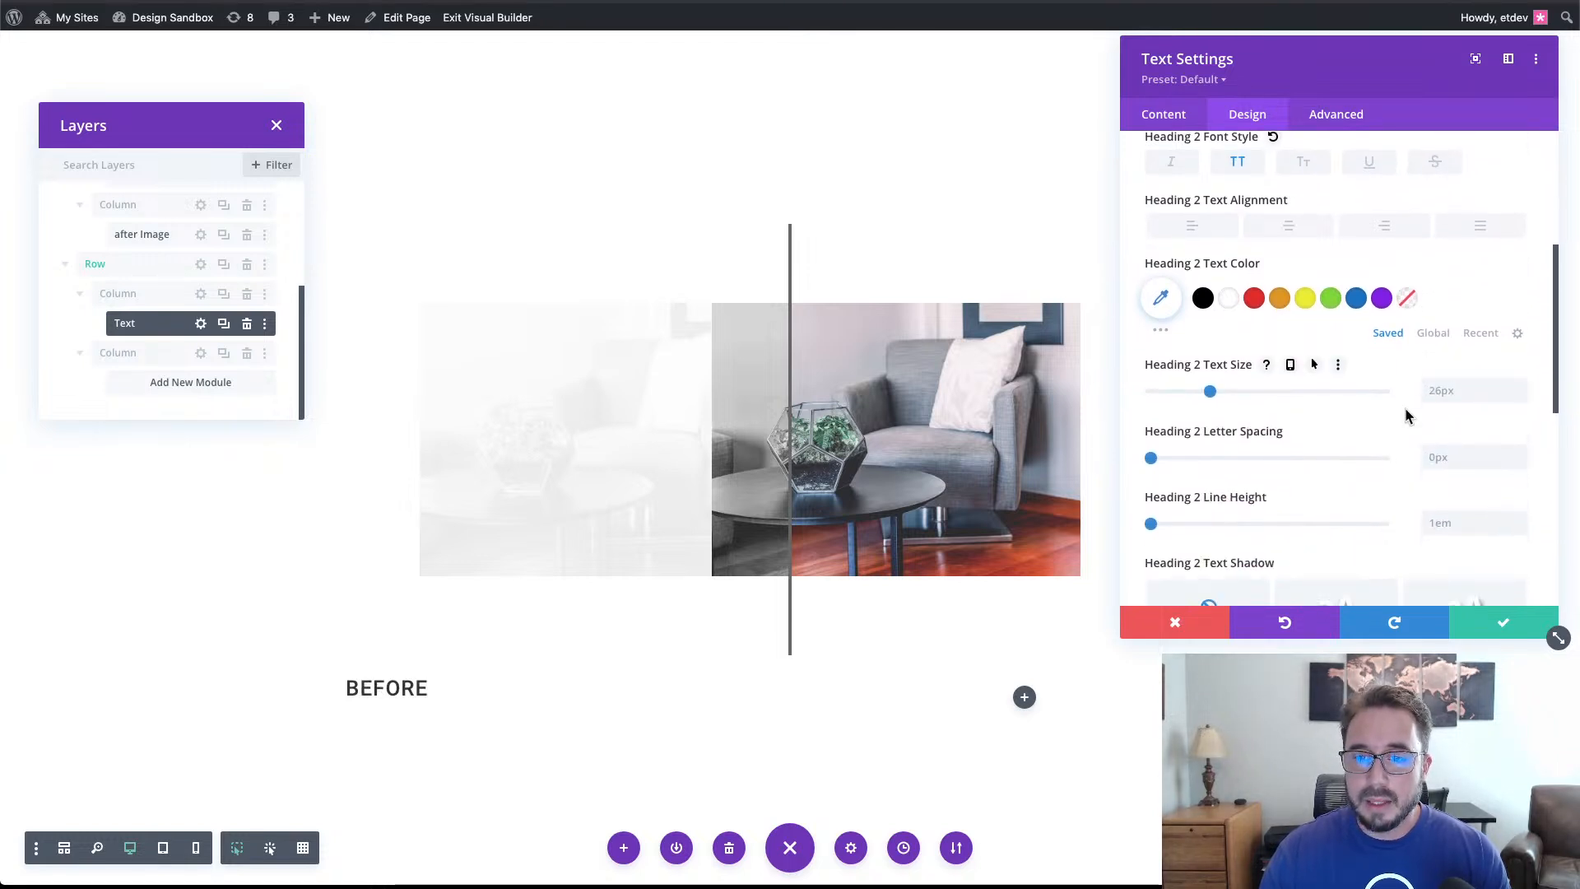
{"action": "left_click", "coordinate": [1290, 227]}
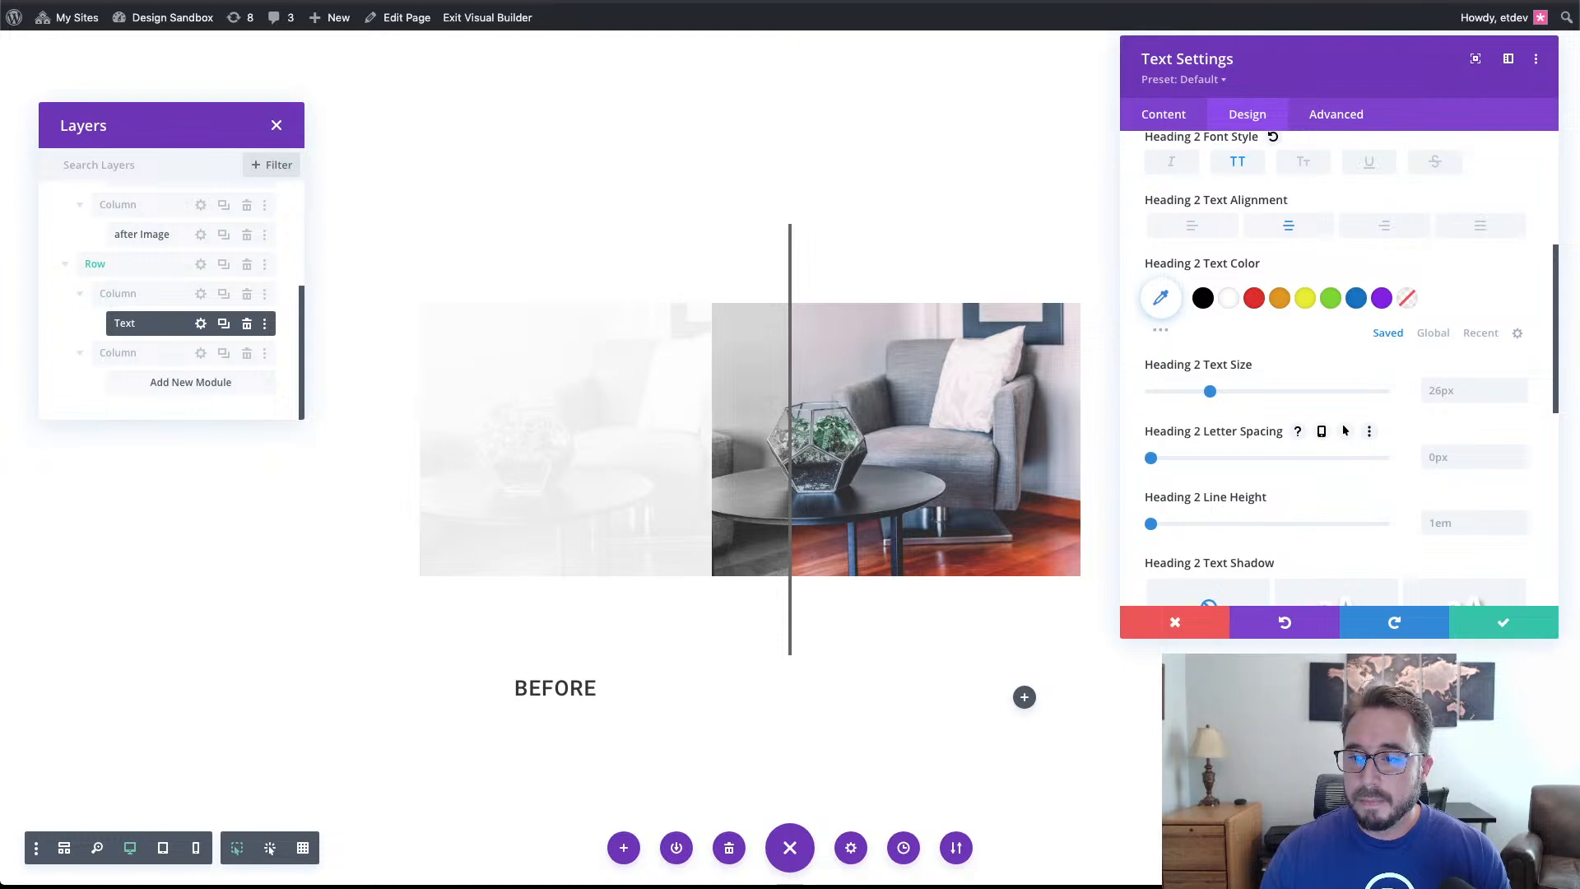
{"action": "left_click", "coordinate": [1504, 622]}
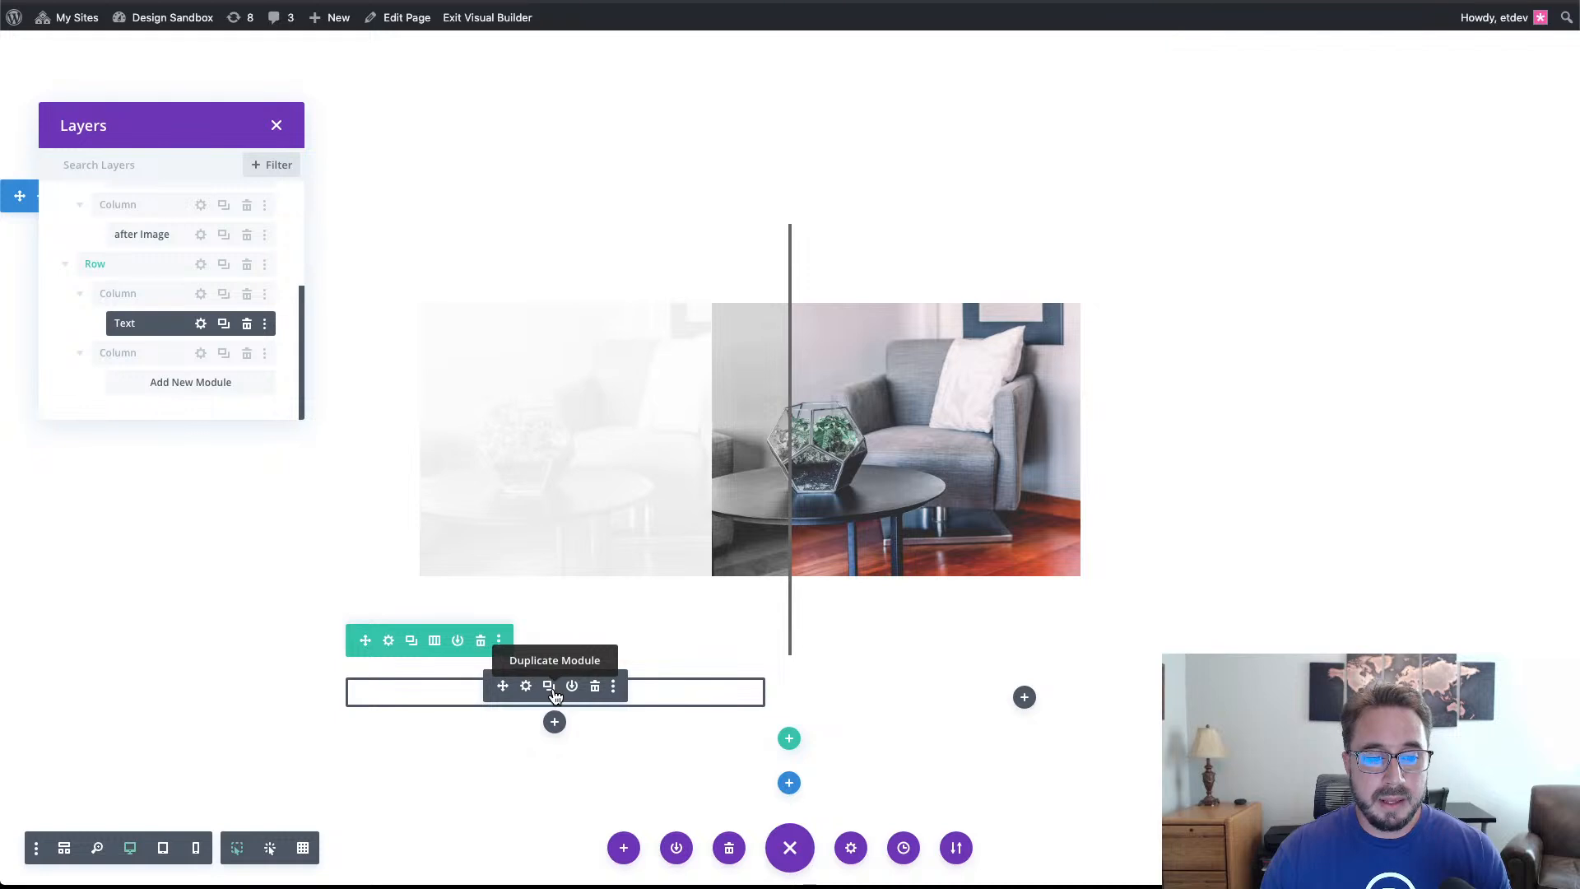
Duplicate the Before text module into the second column and move the heading row above the slider row.
{"action": "left_click", "coordinate": [548, 689]}
{"action": "left_click_drag", "start_coordinate": [520, 682], "coordinate": [1025, 687]}
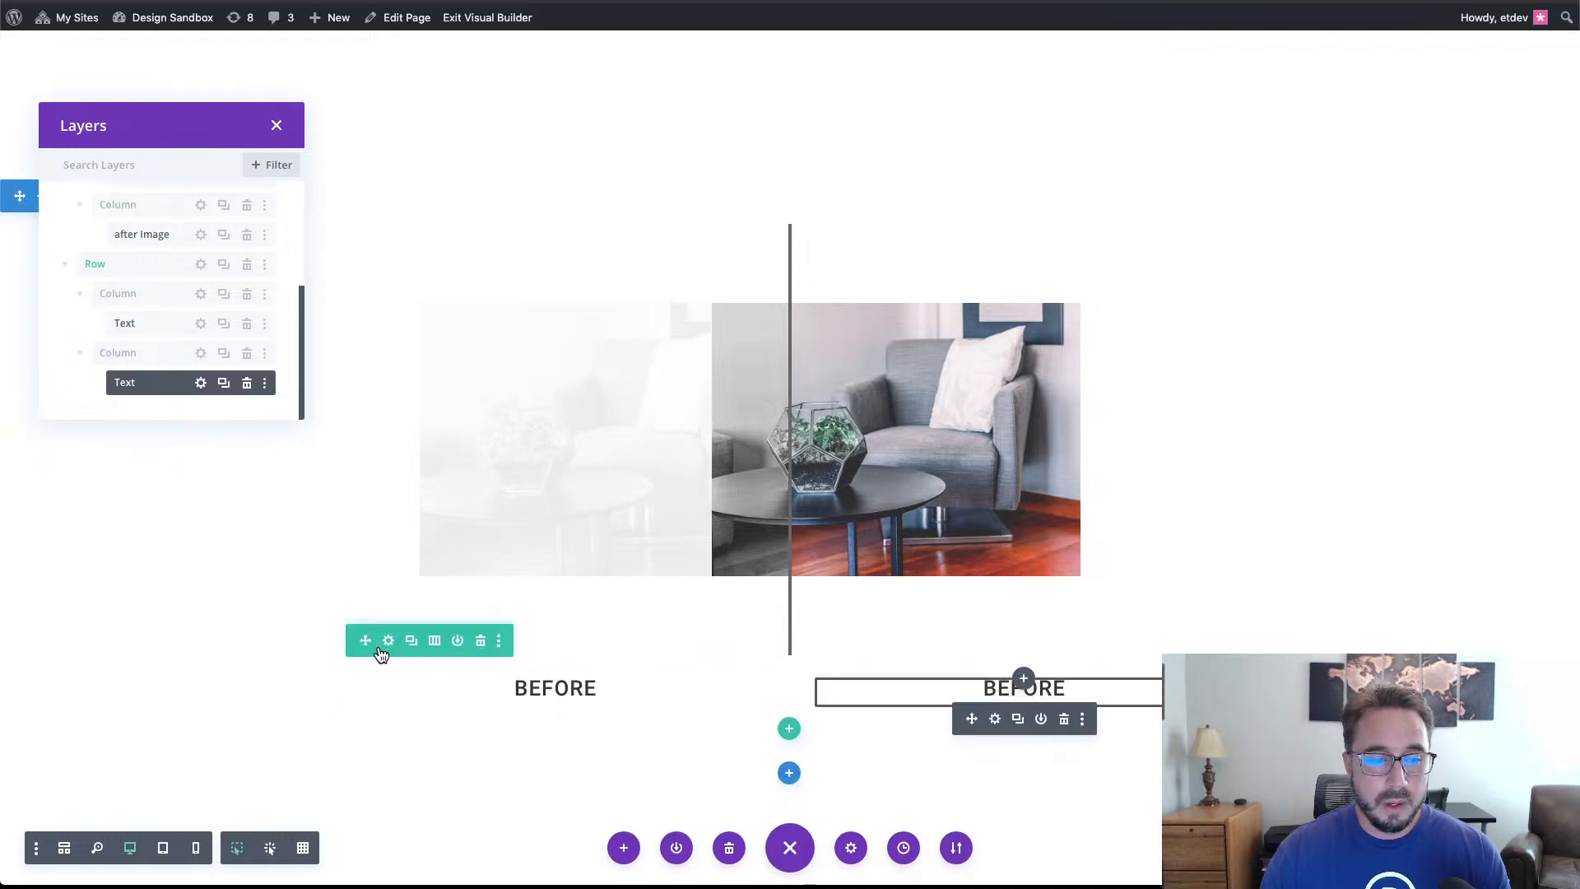
{"action": "left_click_drag", "start_coordinate": [366, 641], "coordinate": [535, 246]}
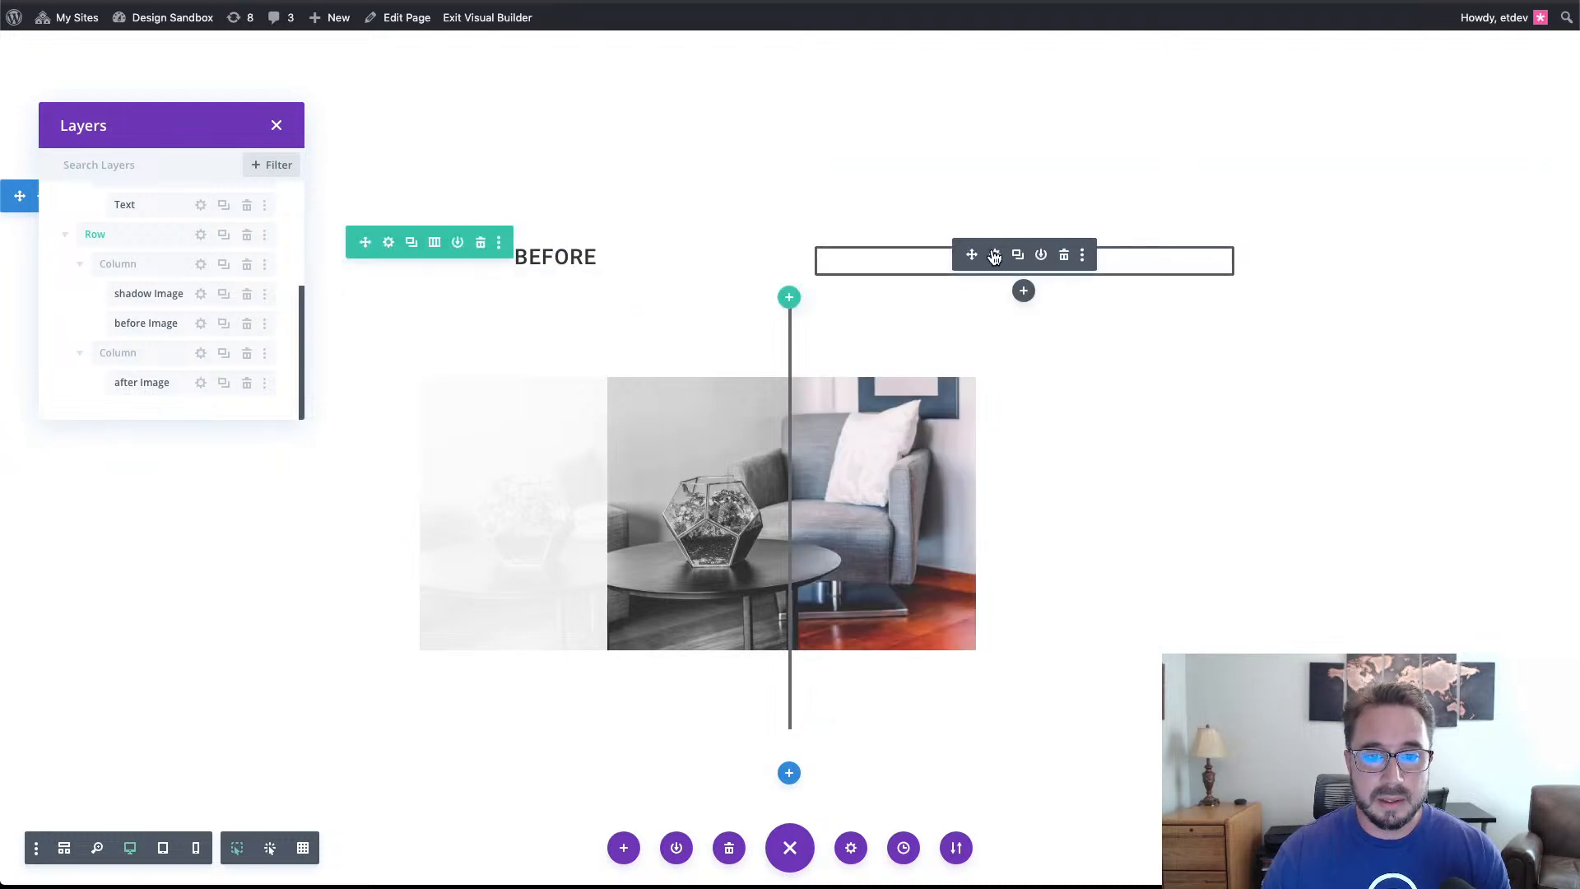
Change the second column's heading text to After and save the module.
{"action": "left_click", "coordinate": [996, 256]}
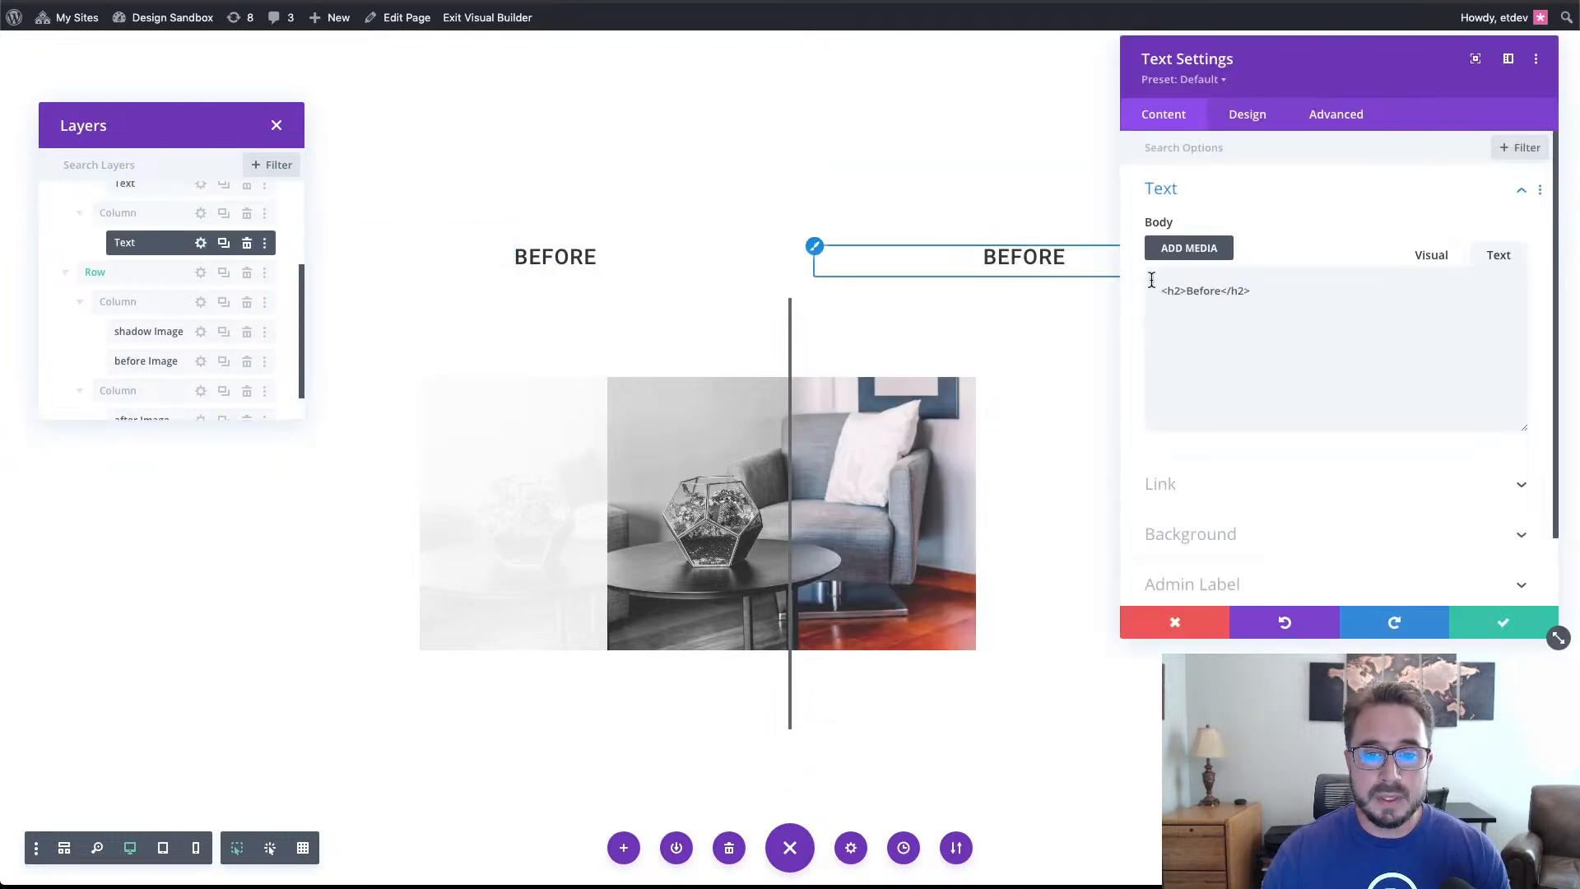
{"action": "double_click", "coordinate": [1209, 292]}
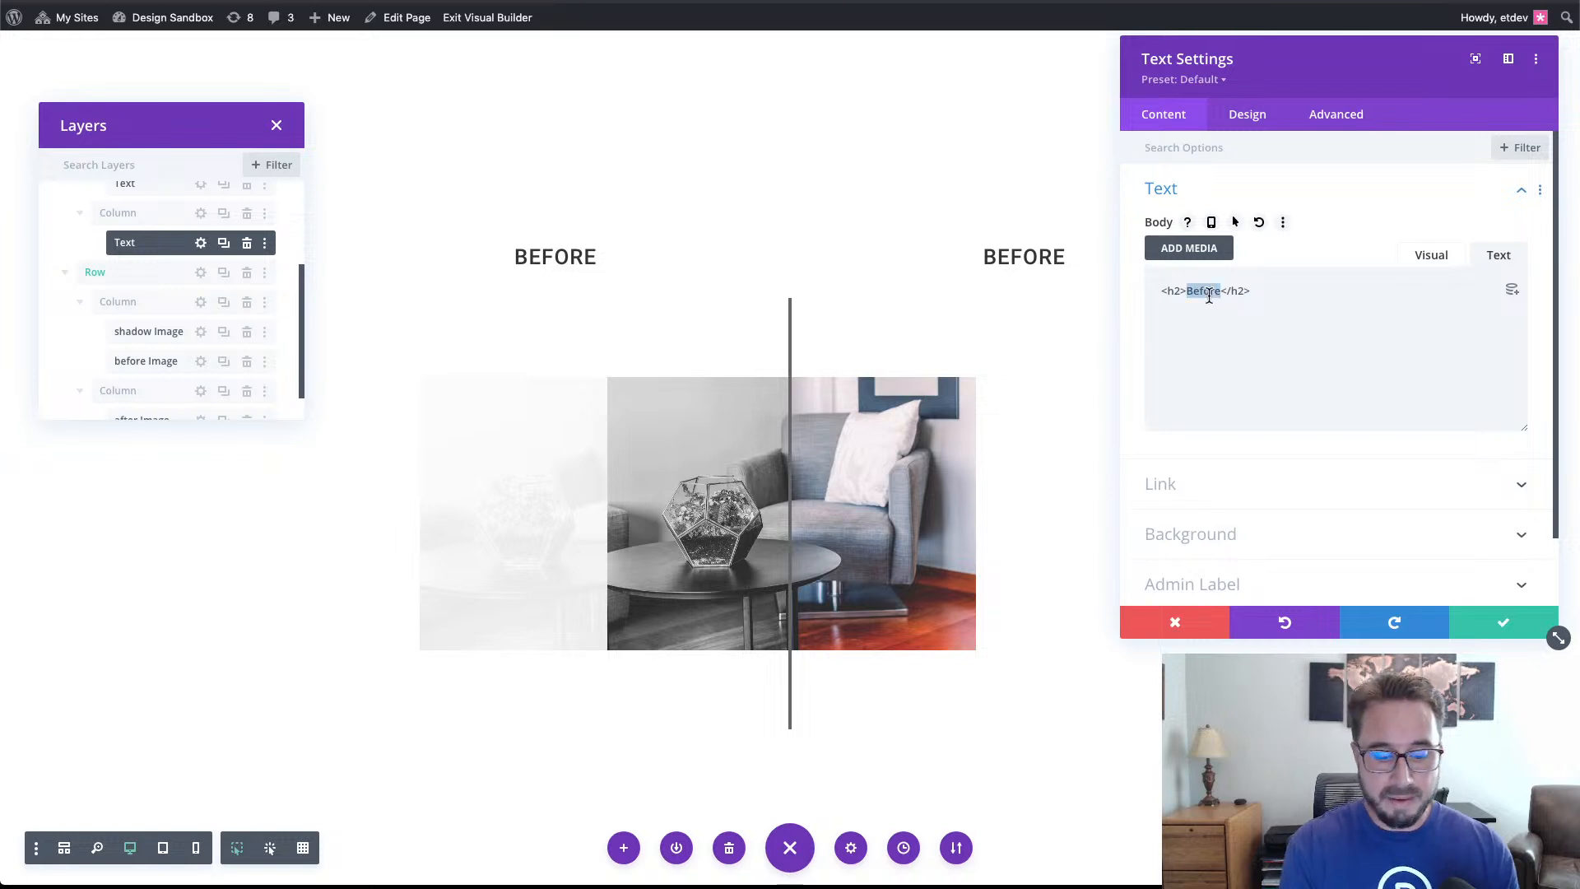
{"action": "type", "text": "AFter"}
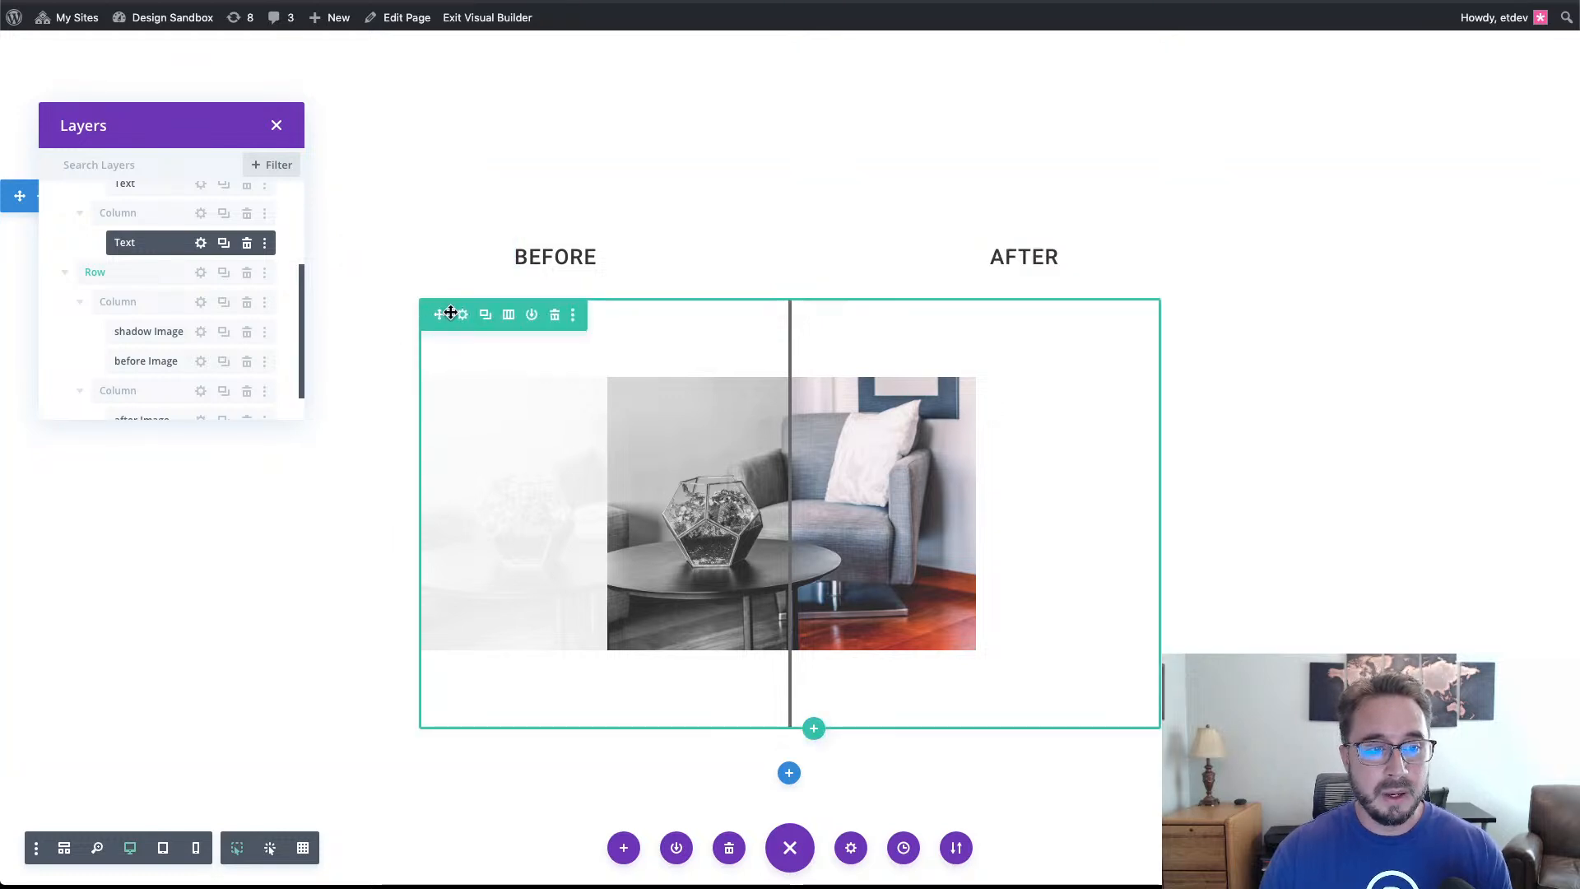
Copy the slider row's styles and paste them onto the Before/After heading row.
{"action": "left_click", "coordinate": [573, 318]}
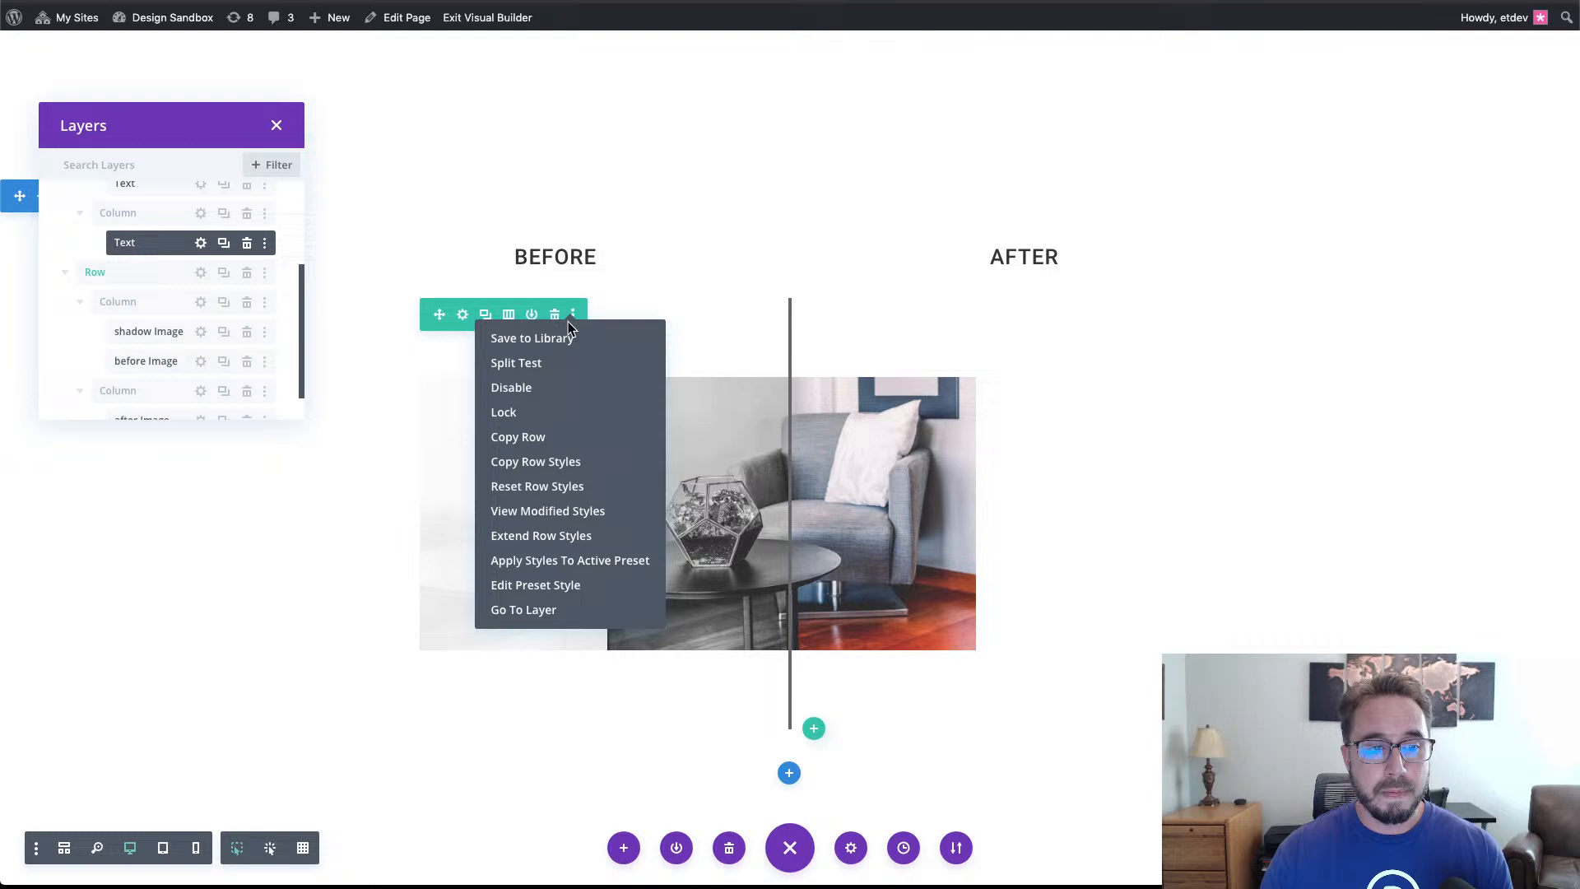
{"action": "left_click", "coordinate": [551, 469]}
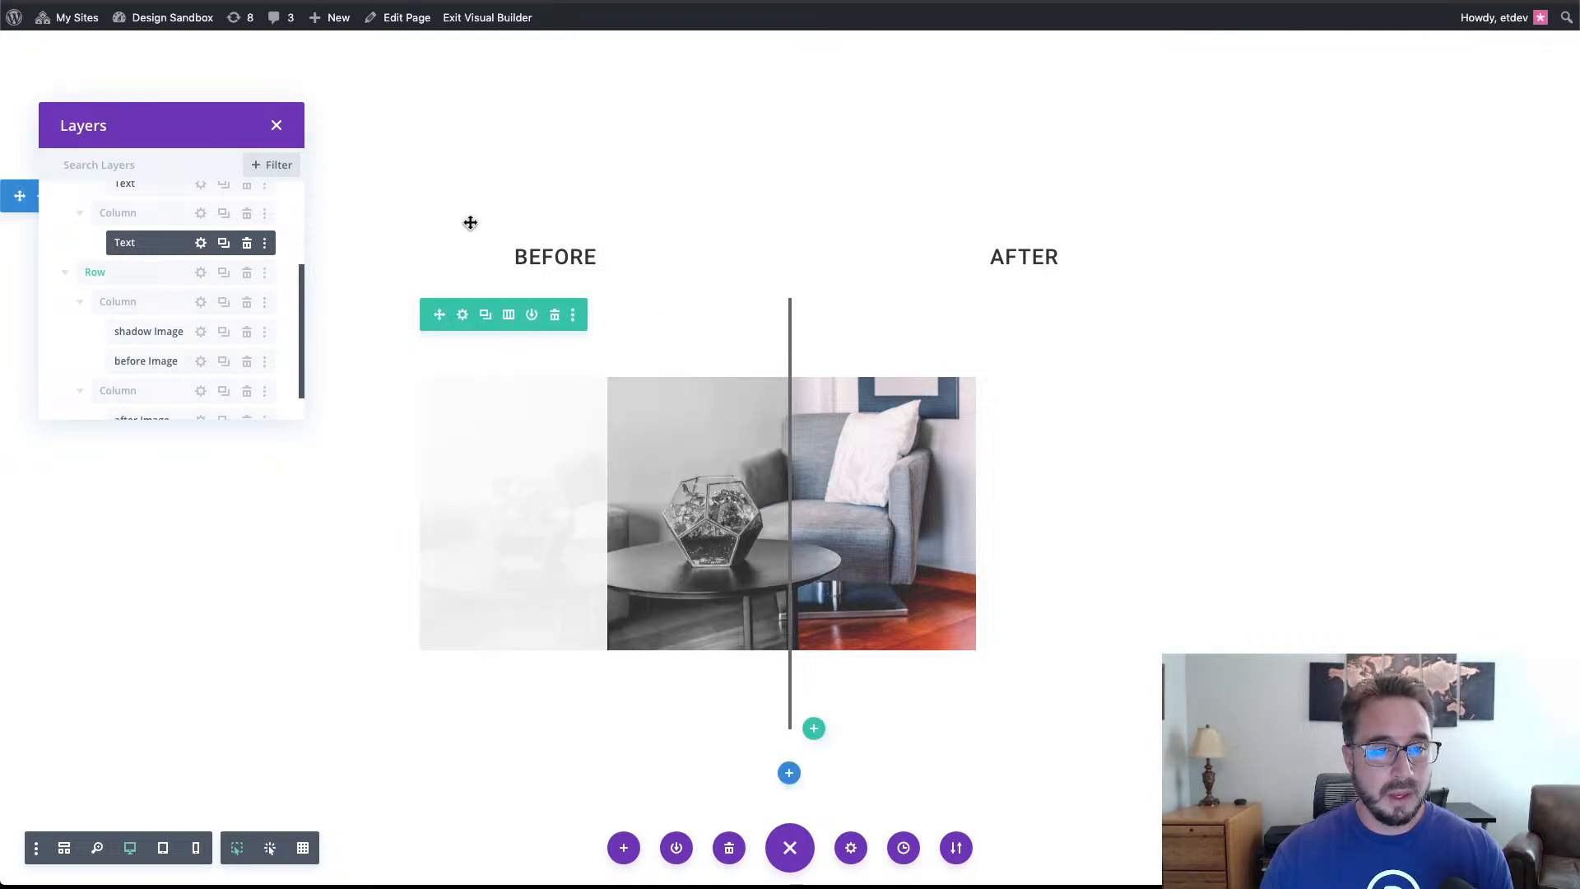
{"action": "left_click", "coordinate": [500, 242]}
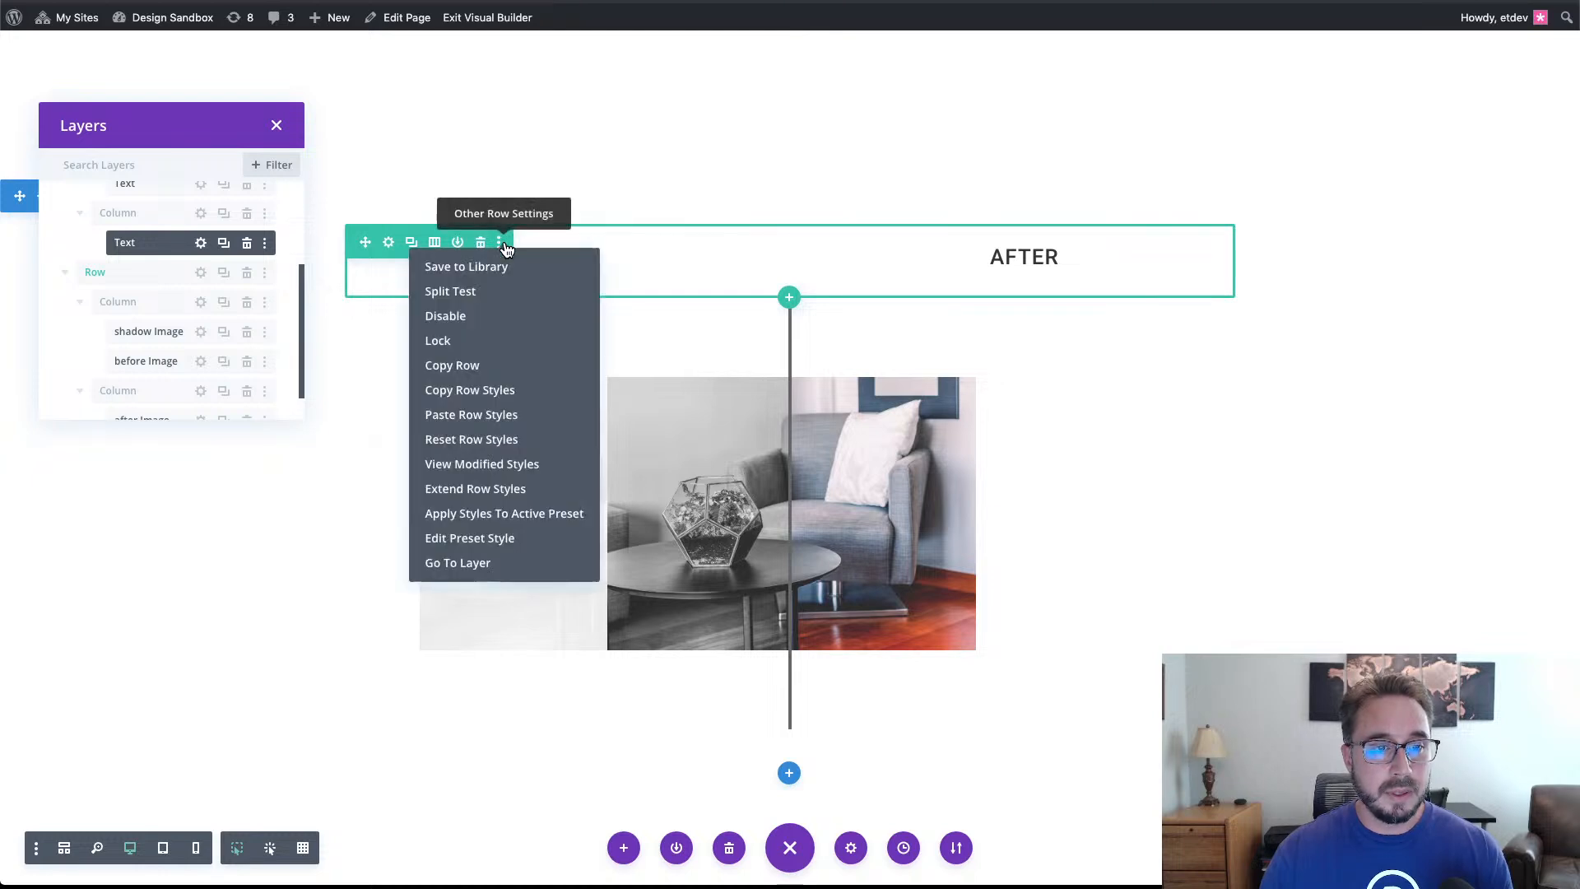
{"action": "left_click", "coordinate": [505, 415]}
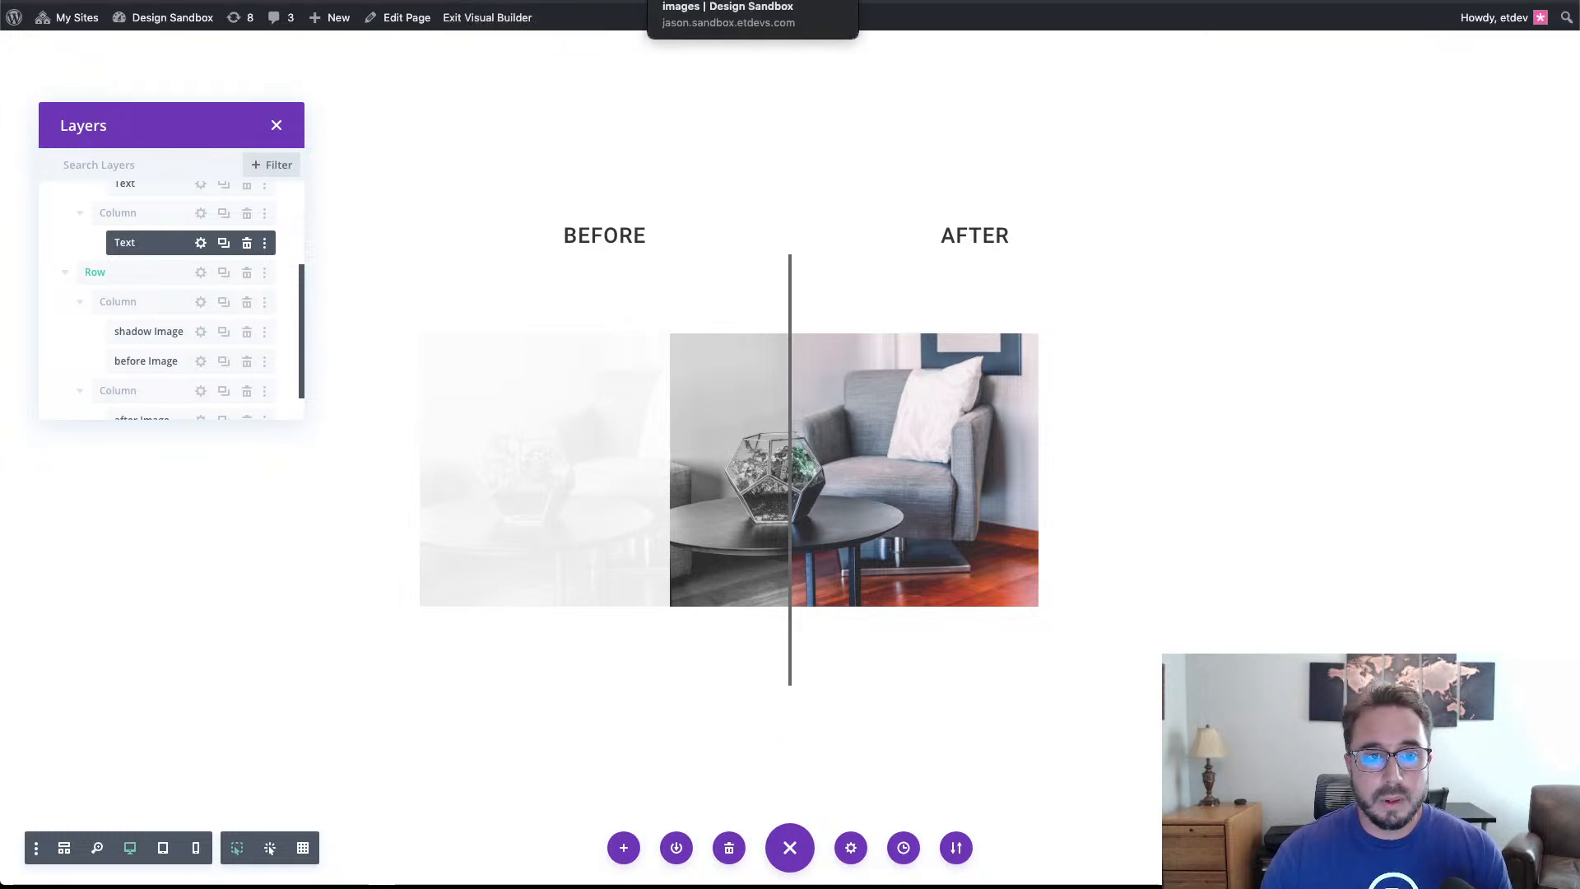
Reload the live page and check the slider's scroll motion together with the Before and After headings.
{"action": "left_click", "coordinate": [725, 2]}
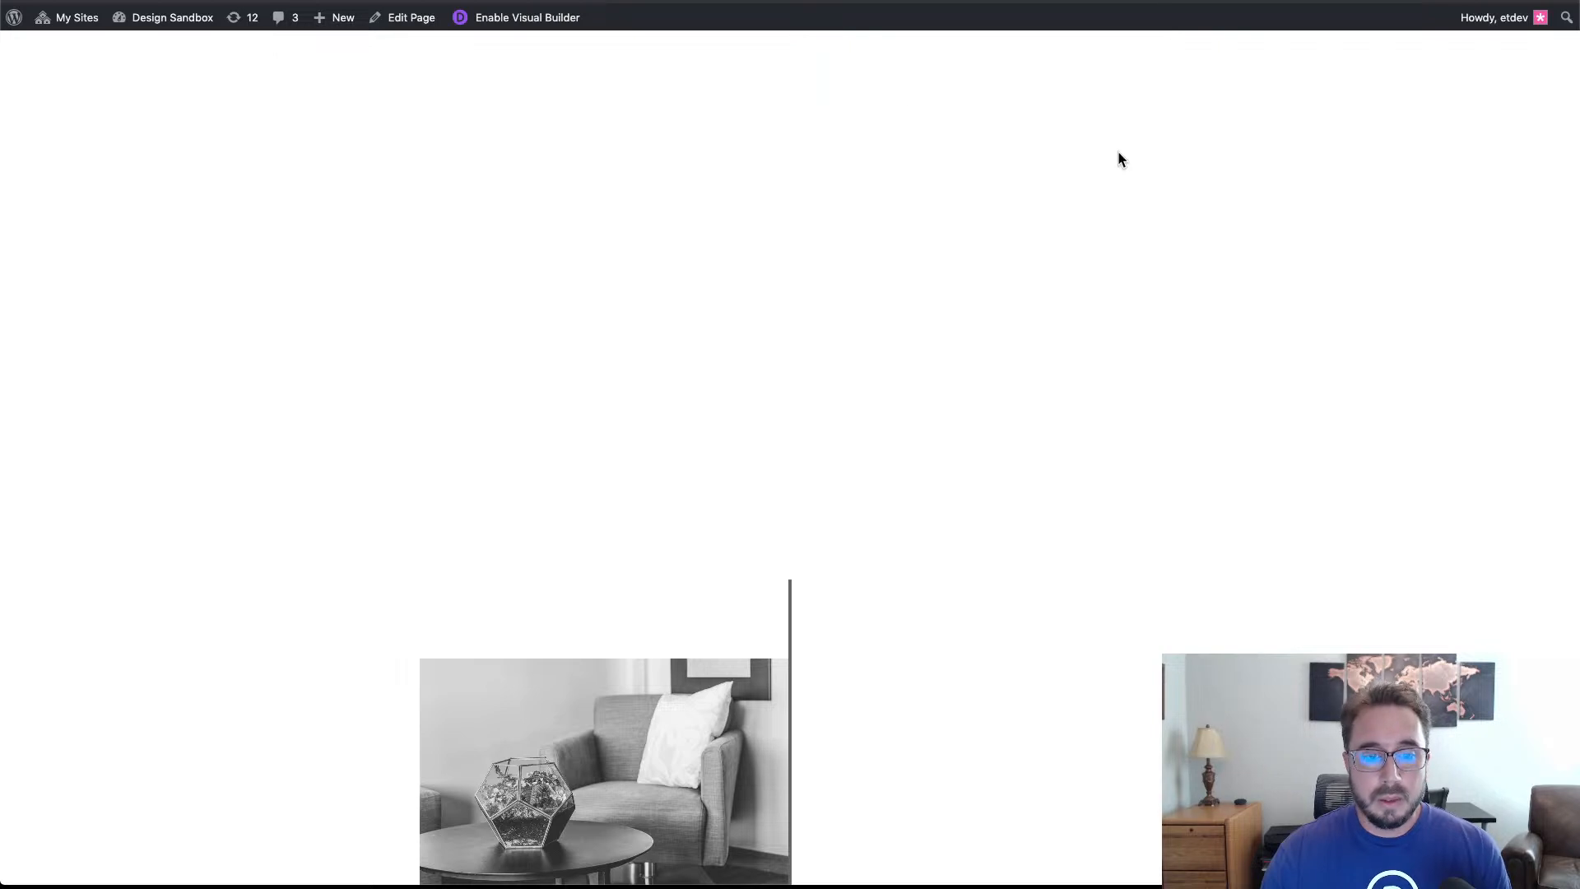
{"action": "key", "text": "super+r"}
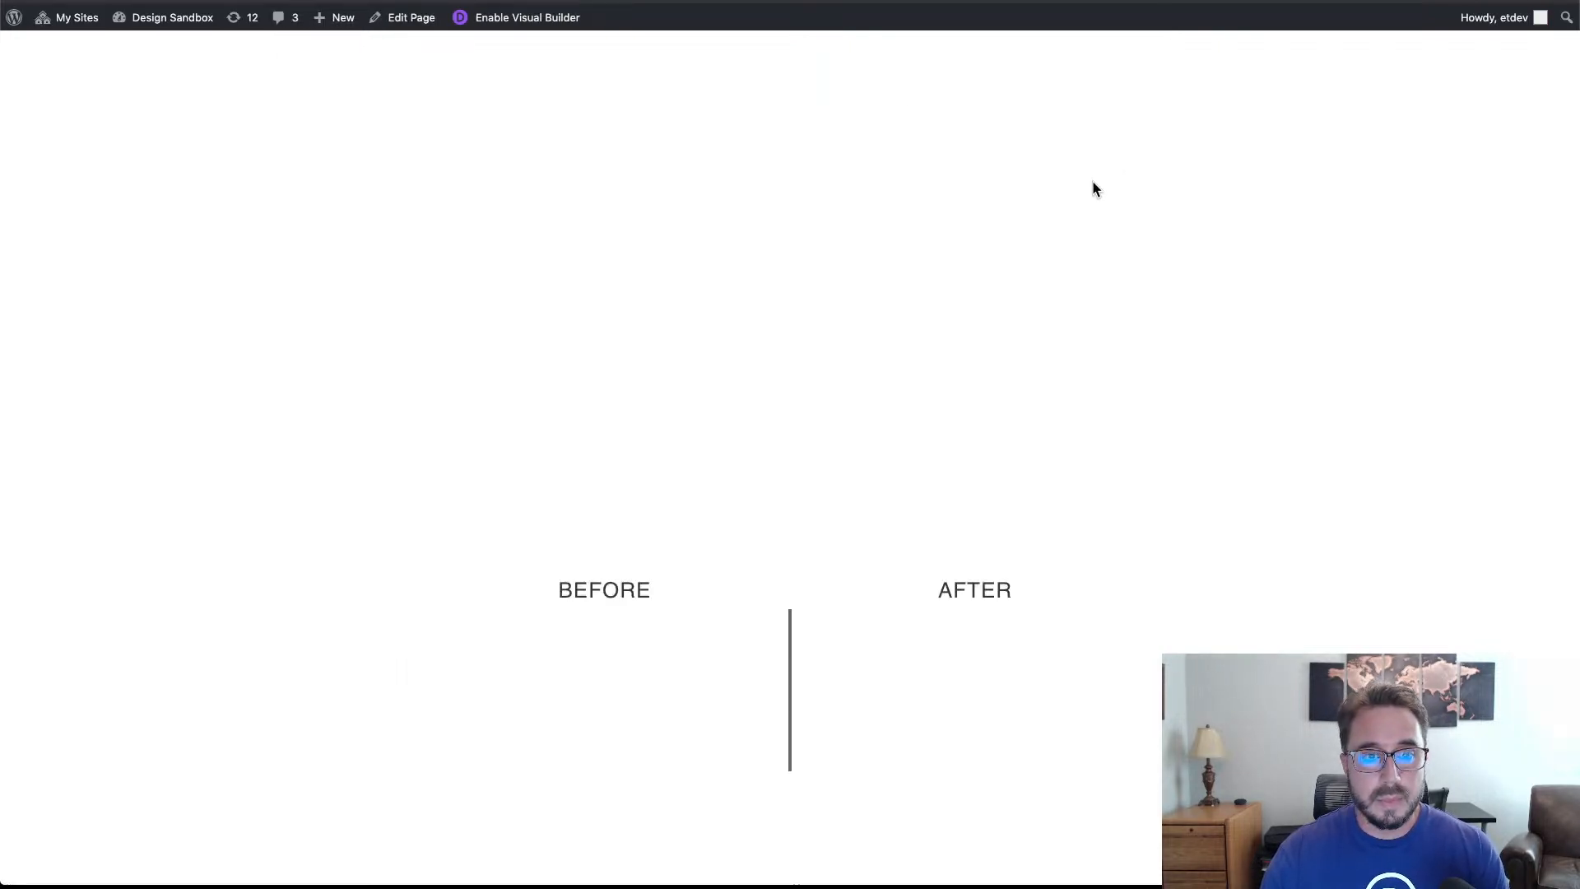
{"action": "scroll", "coordinate": [1095, 209], "scroll_direction": "down", "scroll_amount": 1}
{"action": "scroll", "coordinate": [1094, 210], "scroll_direction": "down", "scroll_amount": 5}
{"action": "scroll", "coordinate": [1095, 210], "scroll_direction": "up", "scroll_amount": 3}
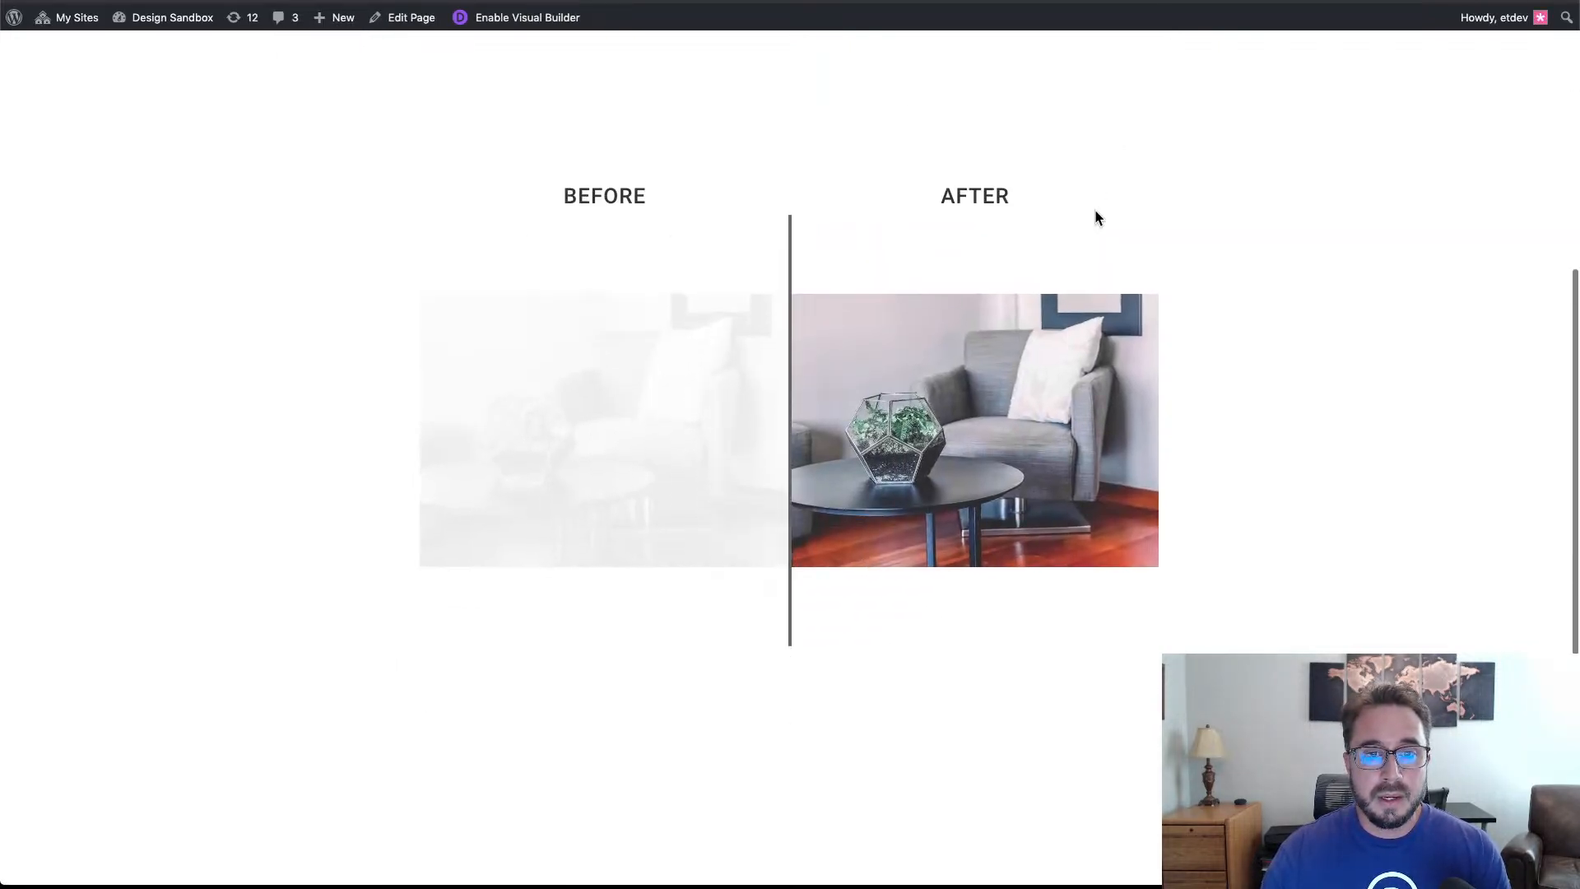
{"action": "scroll", "coordinate": [1094, 210], "scroll_direction": "down", "scroll_amount": 3}
{"action": "scroll", "coordinate": [1095, 215], "scroll_direction": "down", "scroll_amount": 2}
{"action": "scroll", "coordinate": [1096, 216], "scroll_direction": "up", "scroll_amount": 4}
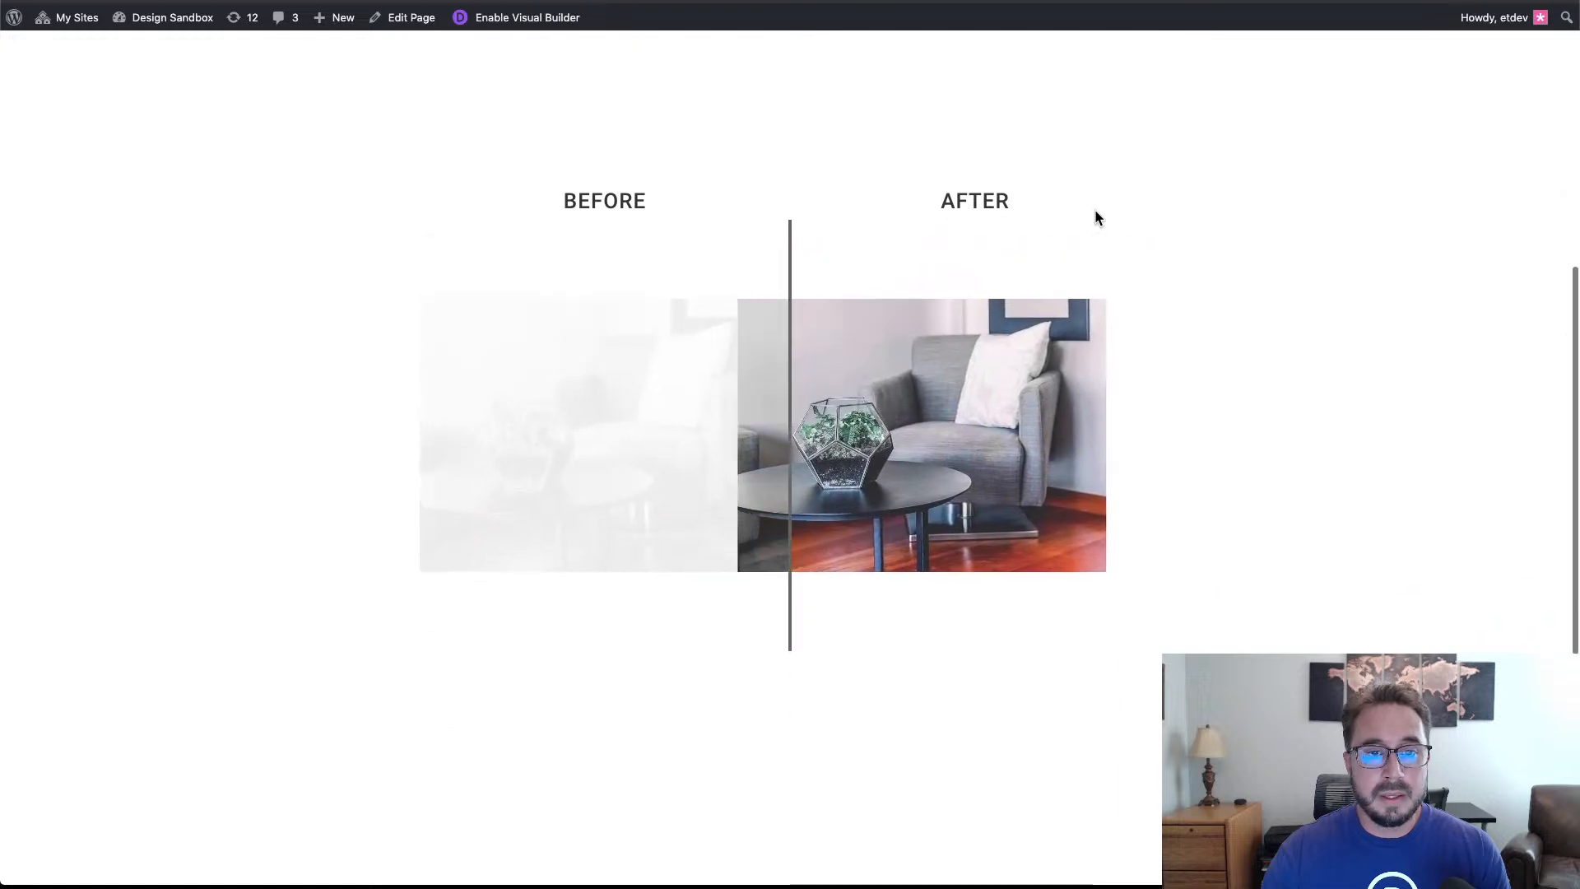
Inspect the live page and switch it to device emulation in Responsive mode.
{"action": "right_click", "coordinate": [1096, 215]}
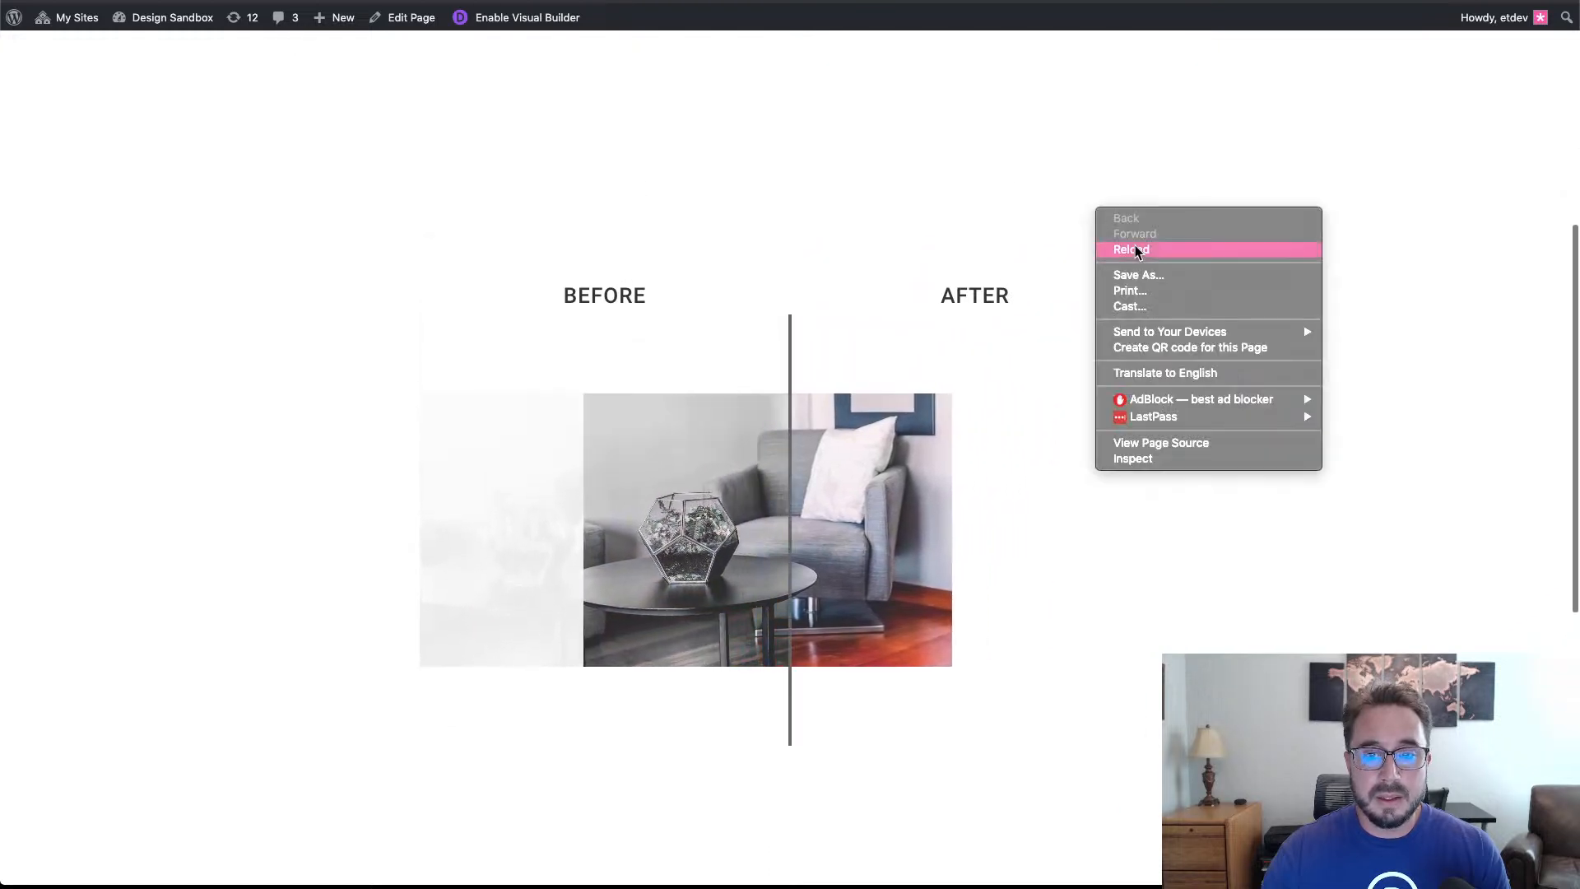
{"action": "left_click", "coordinate": [1169, 461]}
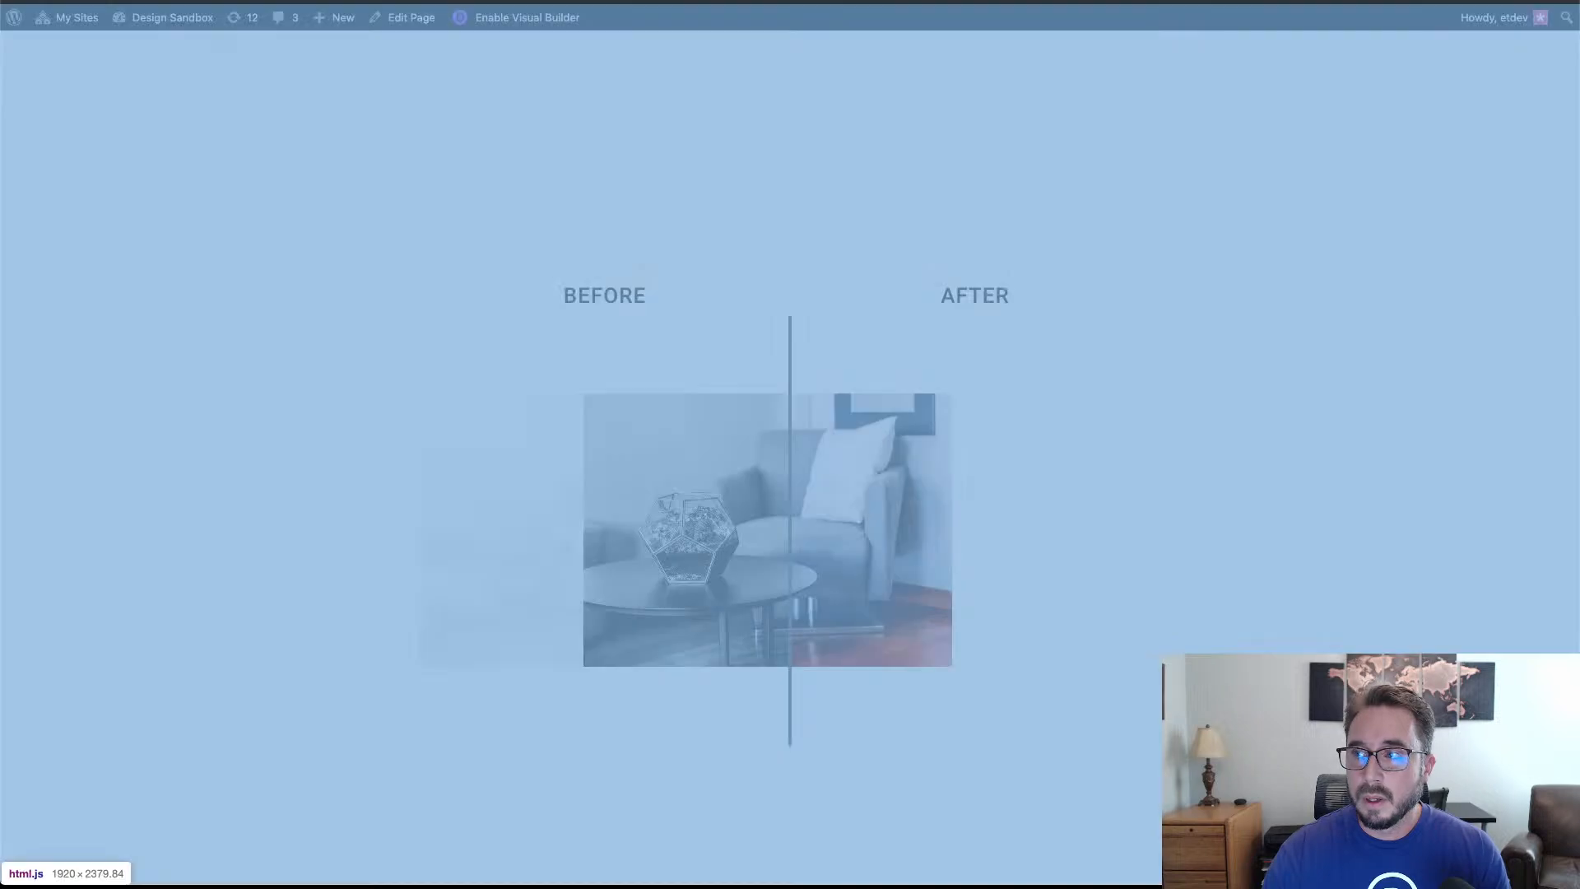
{"action": "key", "text": "super+shift+m"}
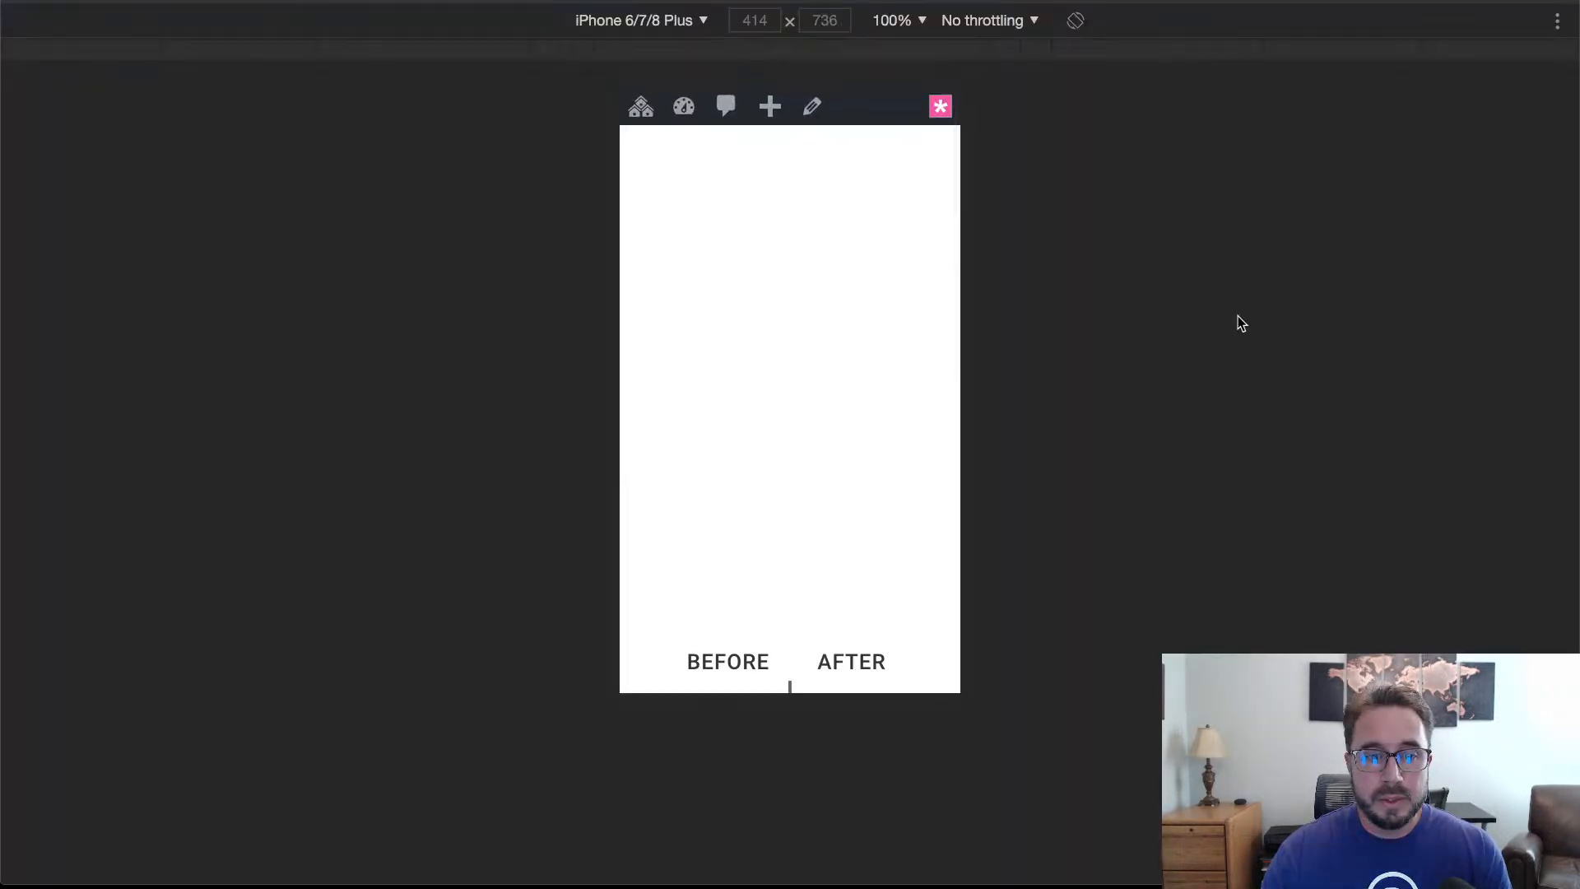
{"action": "left_click", "coordinate": [648, 24]}
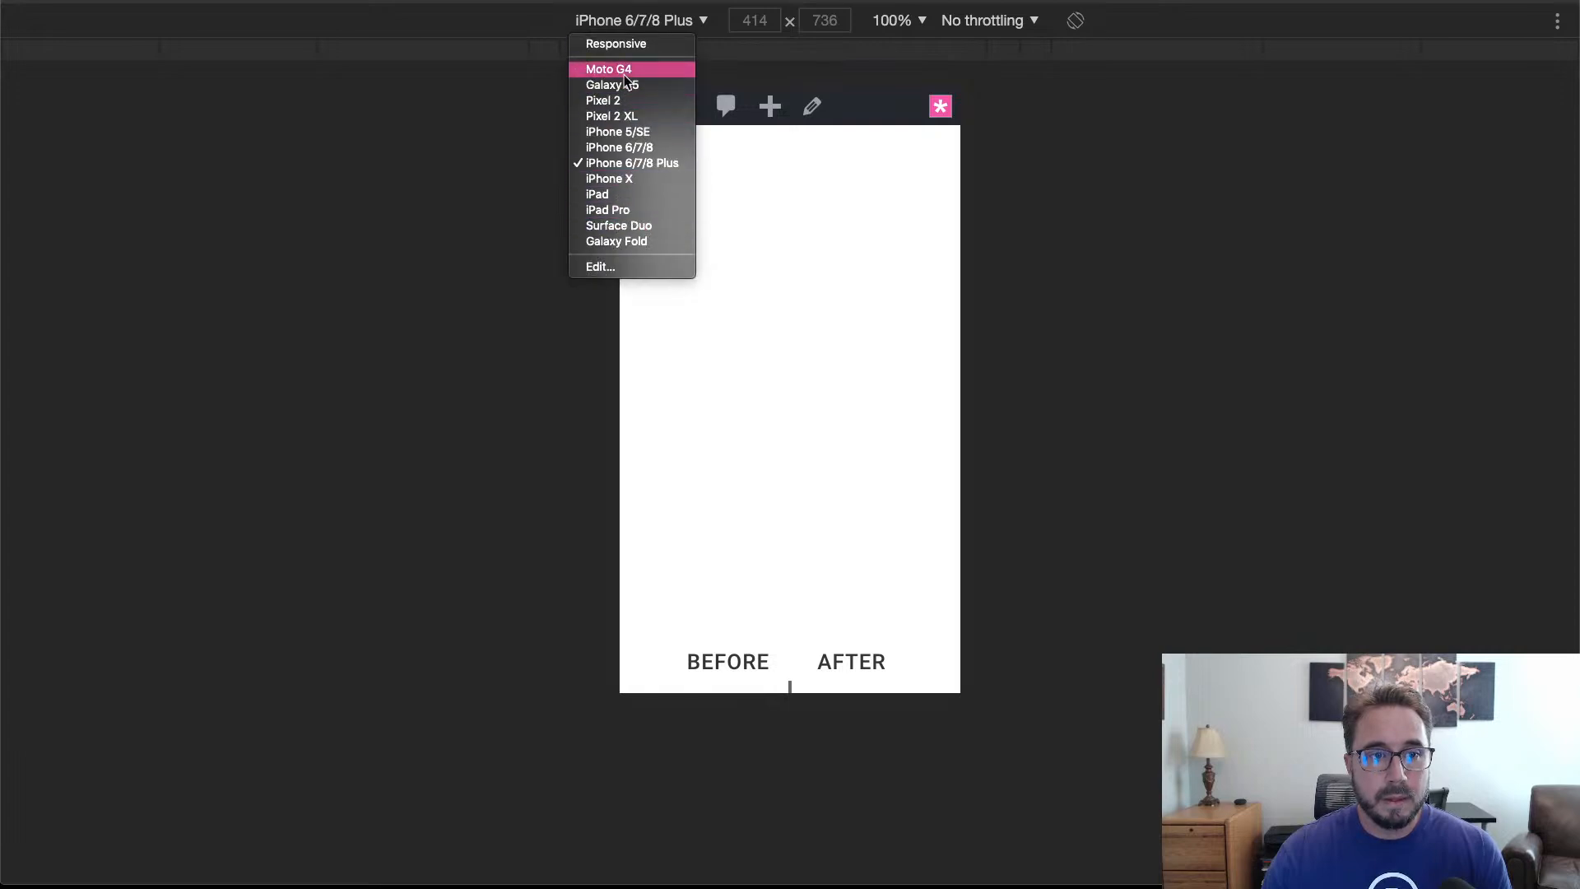
{"action": "left_click", "coordinate": [629, 48]}
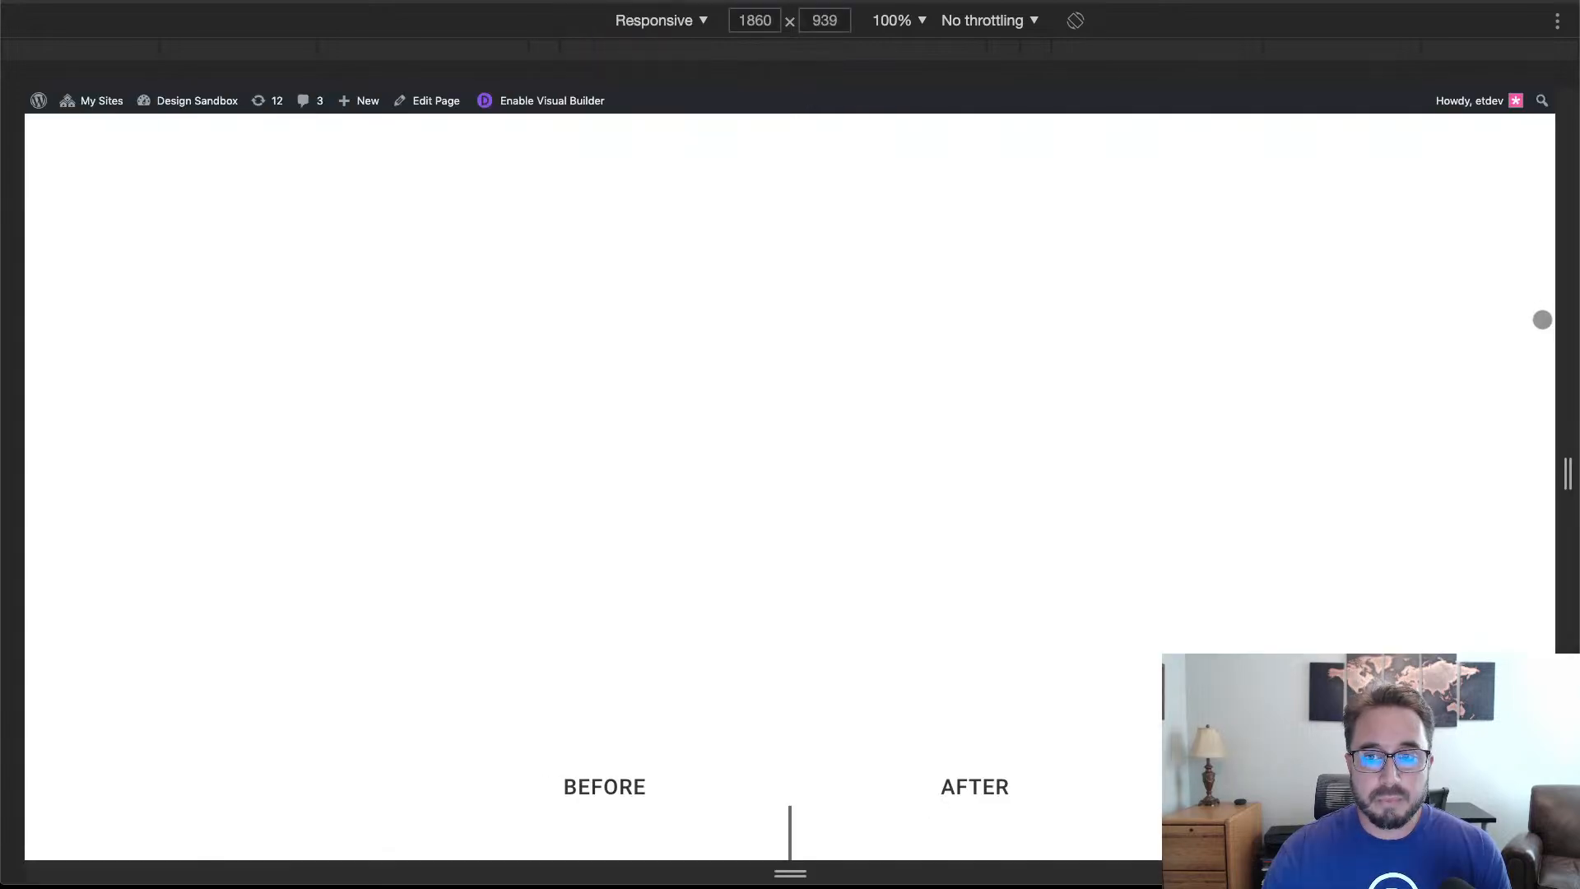
Check the slider's scroll motion in the desktop-width responsive preview.
{"action": "scroll", "coordinate": [1540, 363], "scroll_direction": "down", "scroll_amount": 5}
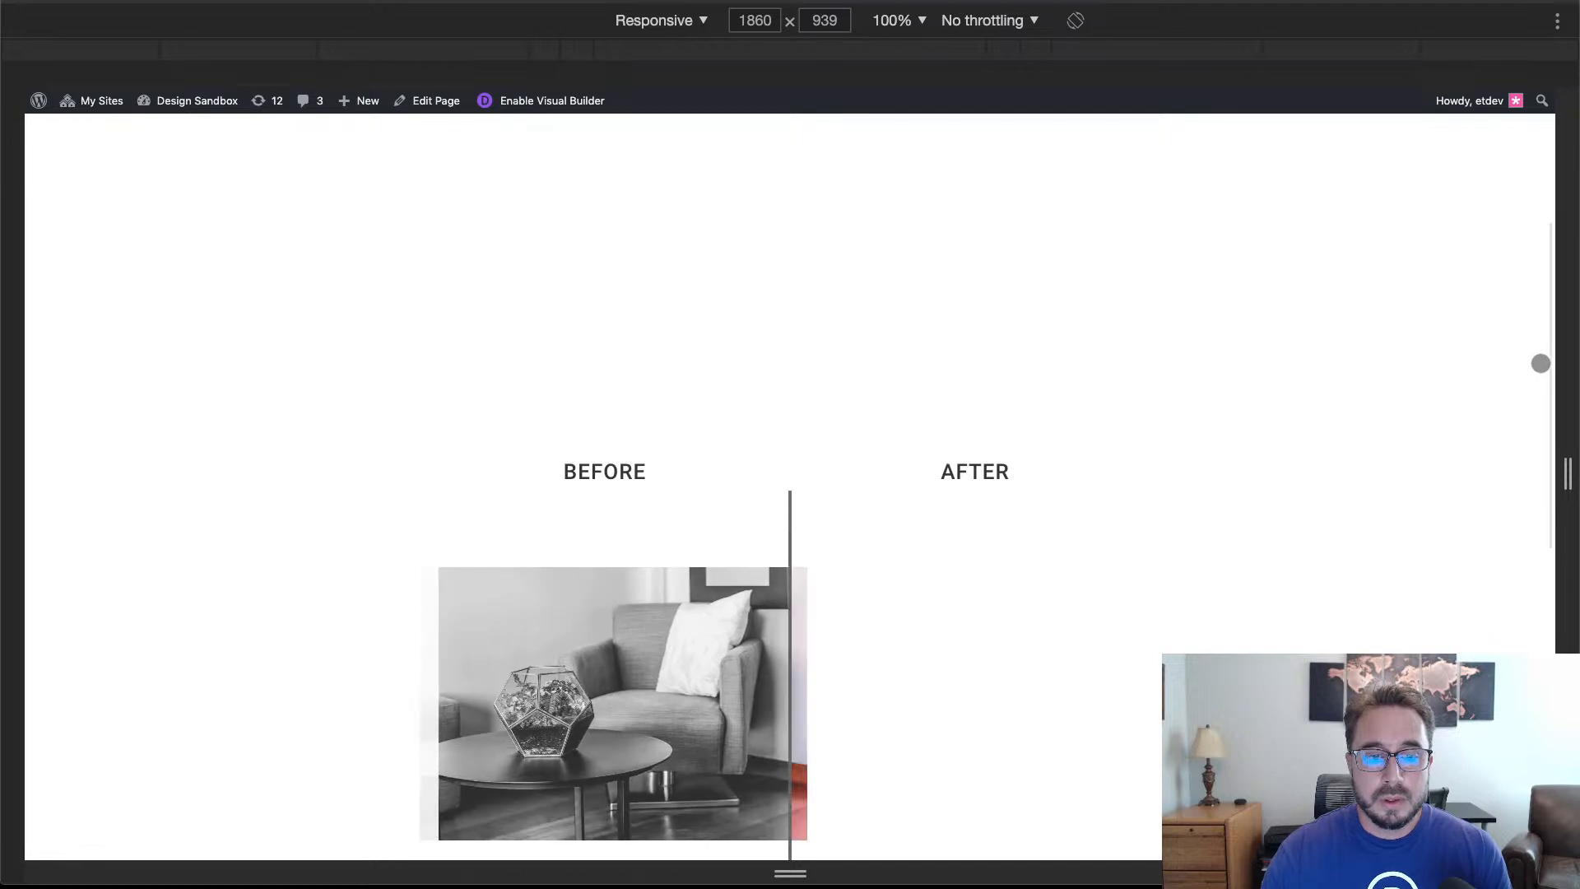
{"action": "scroll", "coordinate": [1540, 363], "scroll_direction": "down", "scroll_amount": 2}
{"action": "scroll", "coordinate": [1541, 363], "scroll_direction": "up", "scroll_amount": 4}
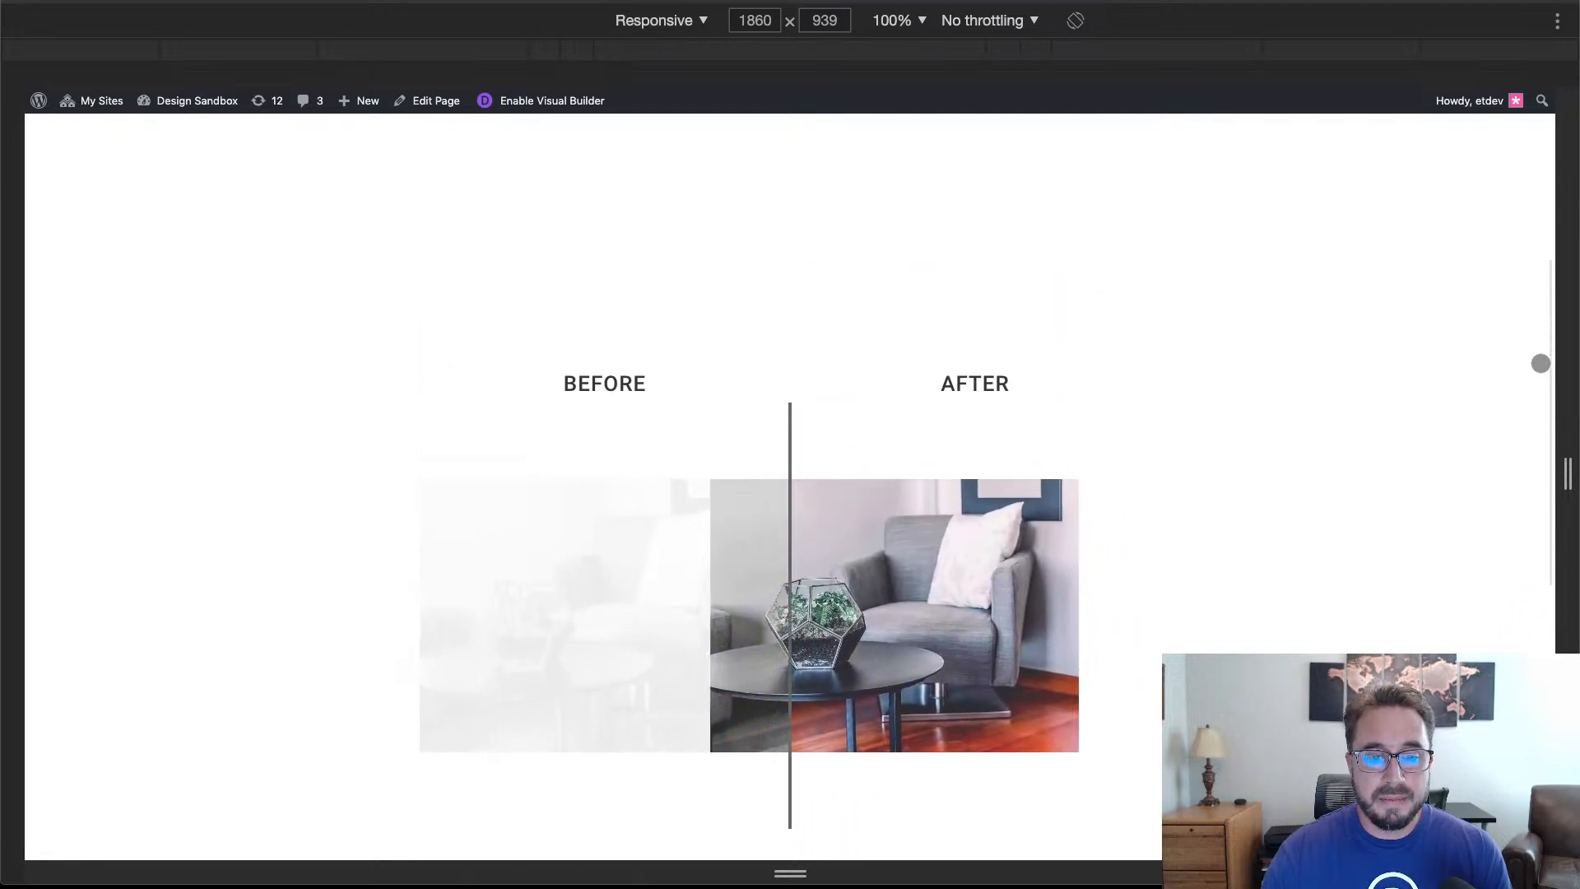
{"action": "scroll", "coordinate": [1541, 363], "scroll_direction": "down", "scroll_amount": 2}
{"action": "scroll", "coordinate": [1541, 363], "scroll_direction": "down", "scroll_amount": 2}
{"action": "scroll", "coordinate": [1541, 363], "scroll_direction": "up", "scroll_amount": 1}
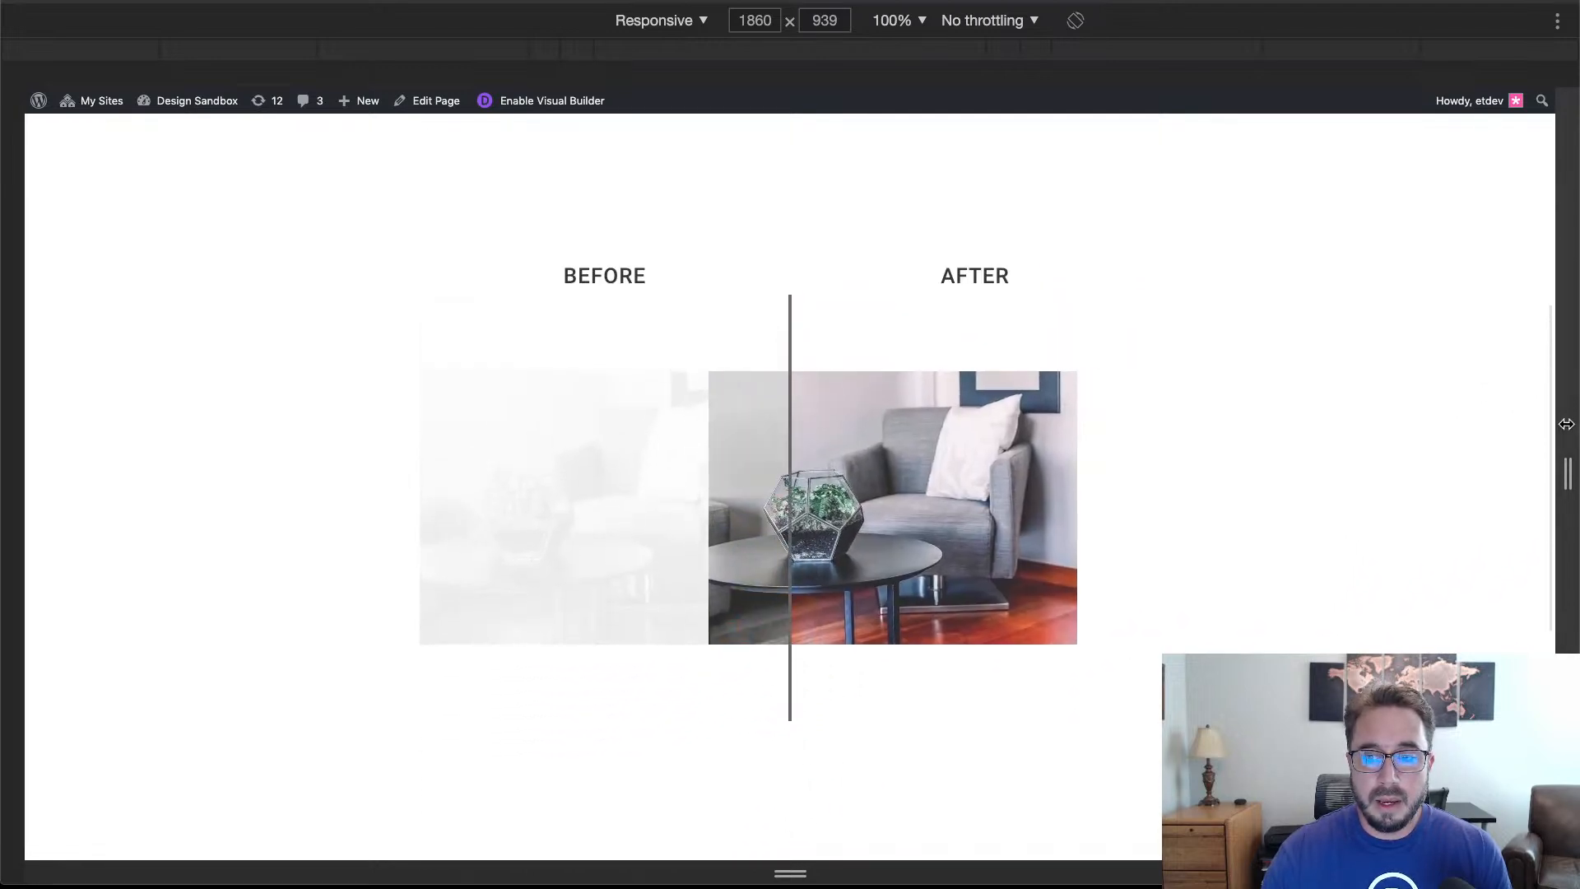
Narrow the responsive preview to about 876 px and check the slider's scroll motion at tablet width.
{"action": "left_click_drag", "start_coordinate": [1407, 447], "coordinate": [1153, 434]}
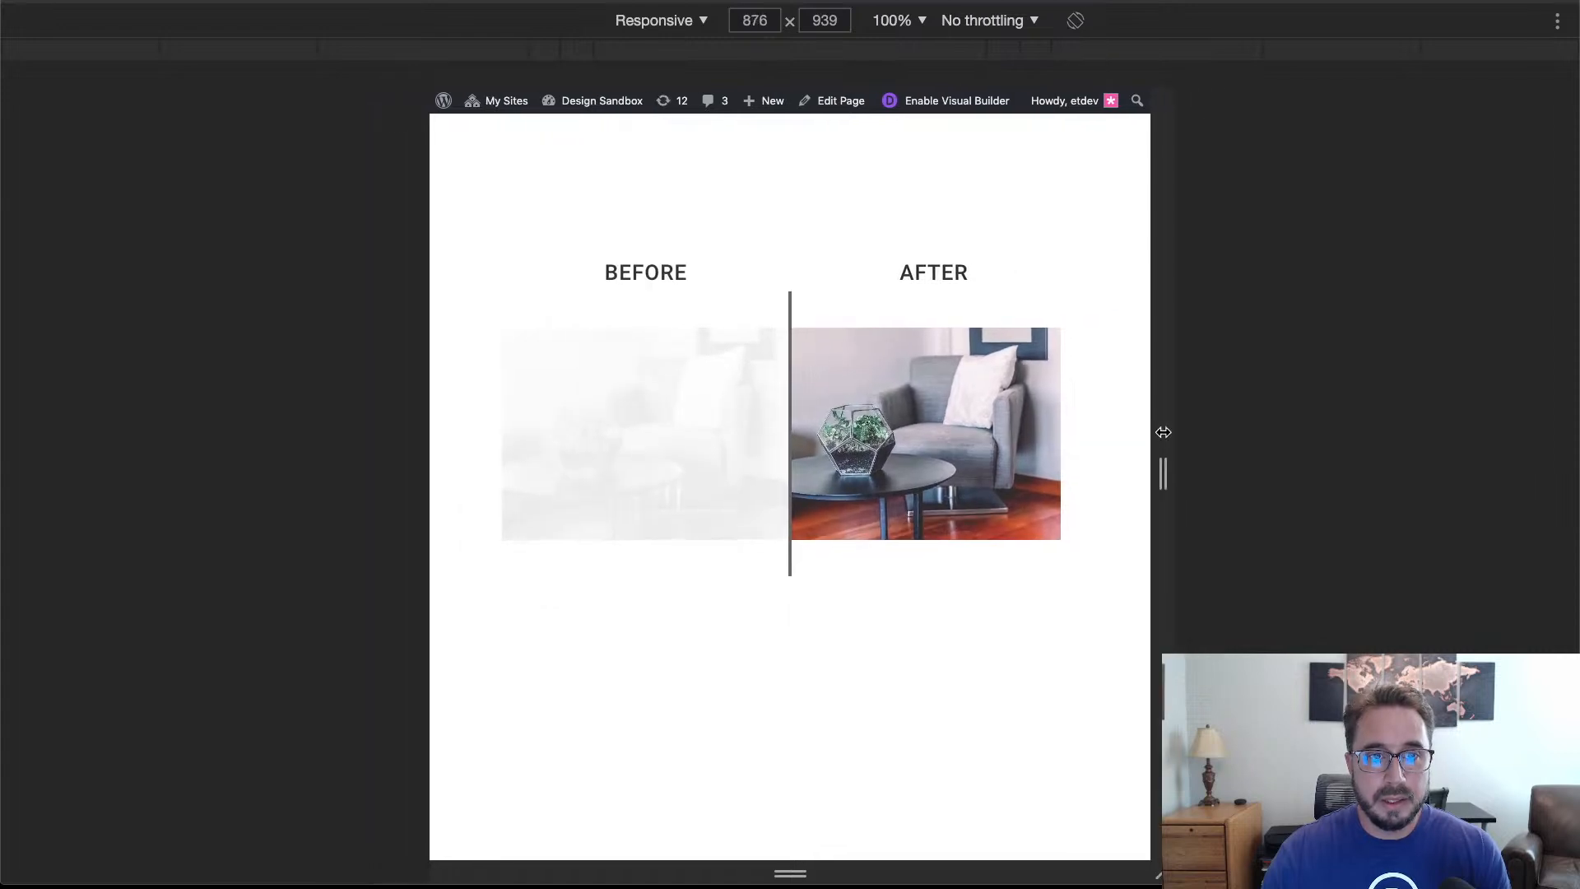
{"action": "scroll", "coordinate": [1120, 434], "scroll_direction": "up", "scroll_amount": 6}
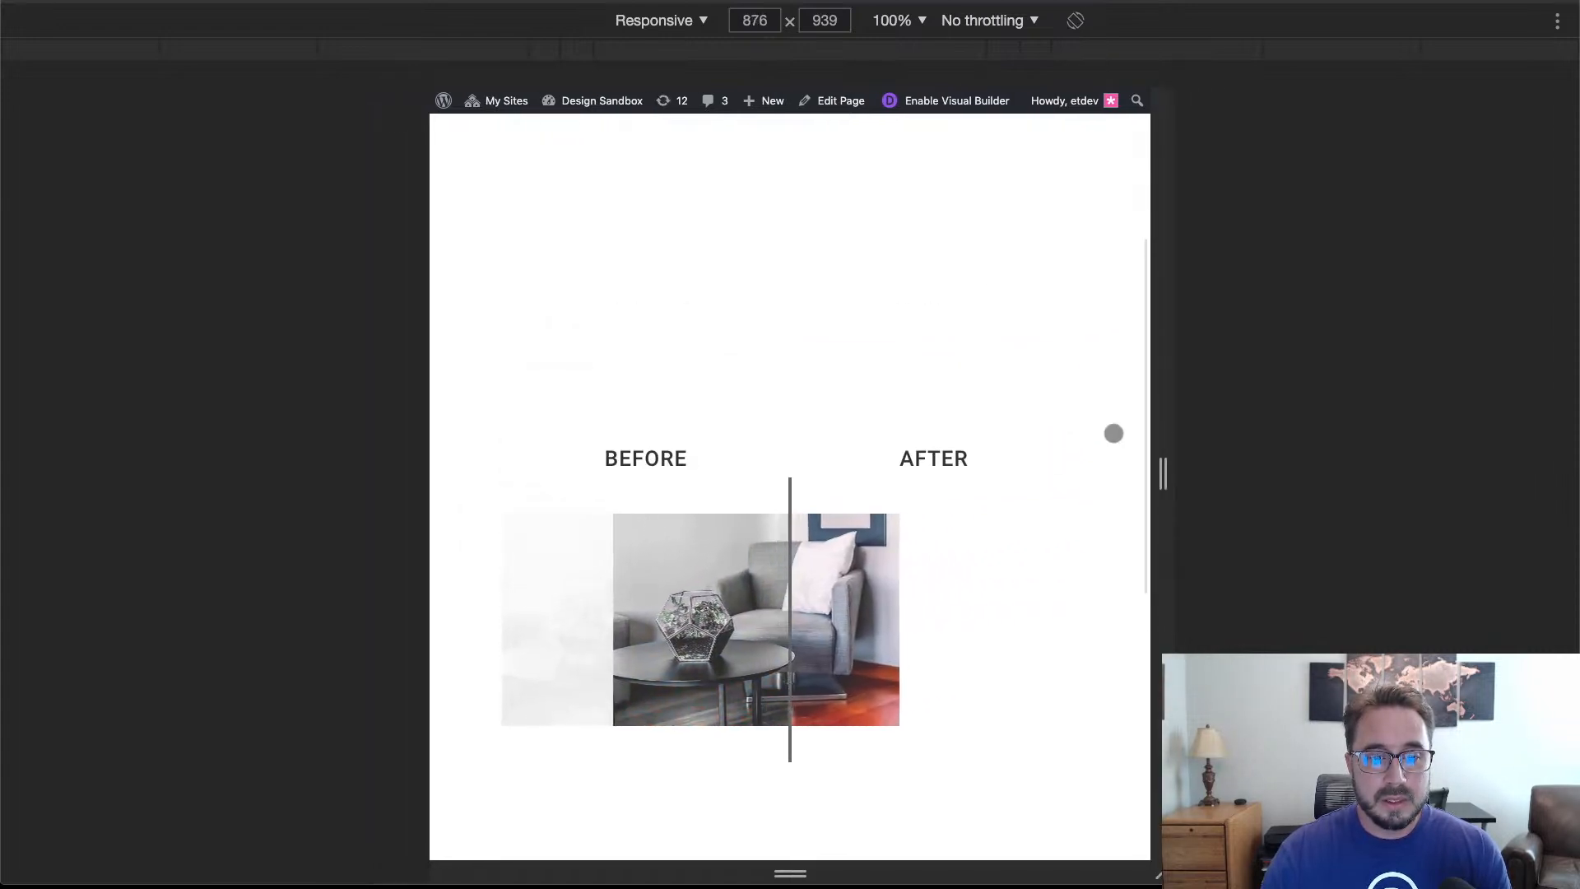
{"action": "scroll", "coordinate": [1114, 433], "scroll_direction": "down", "scroll_amount": 4}
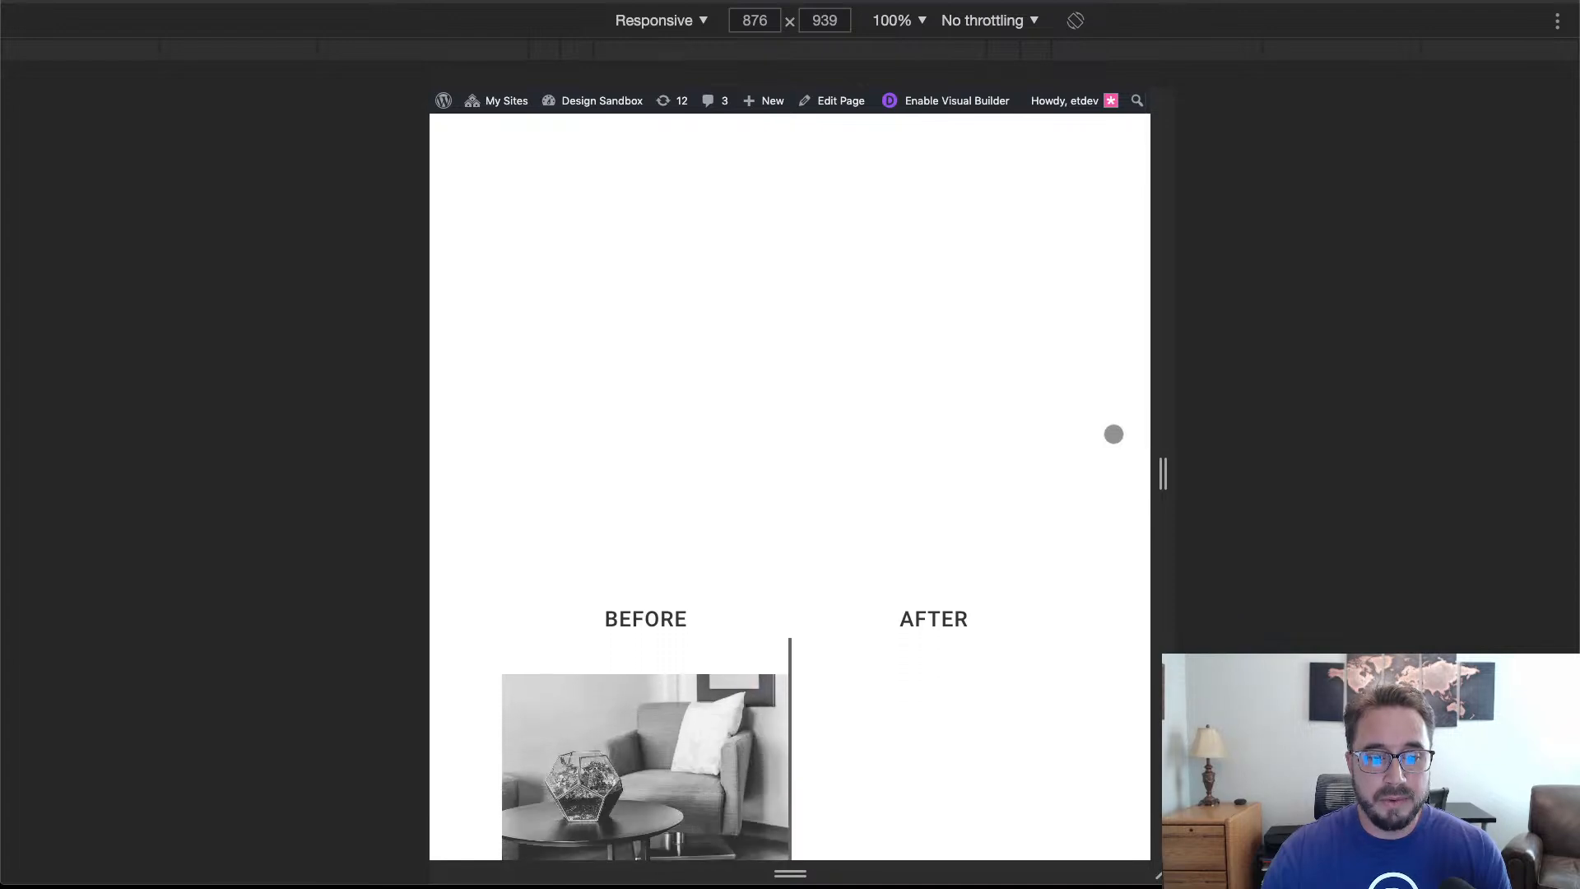
{"action": "scroll", "coordinate": [1113, 433], "scroll_direction": "down", "scroll_amount": 4}
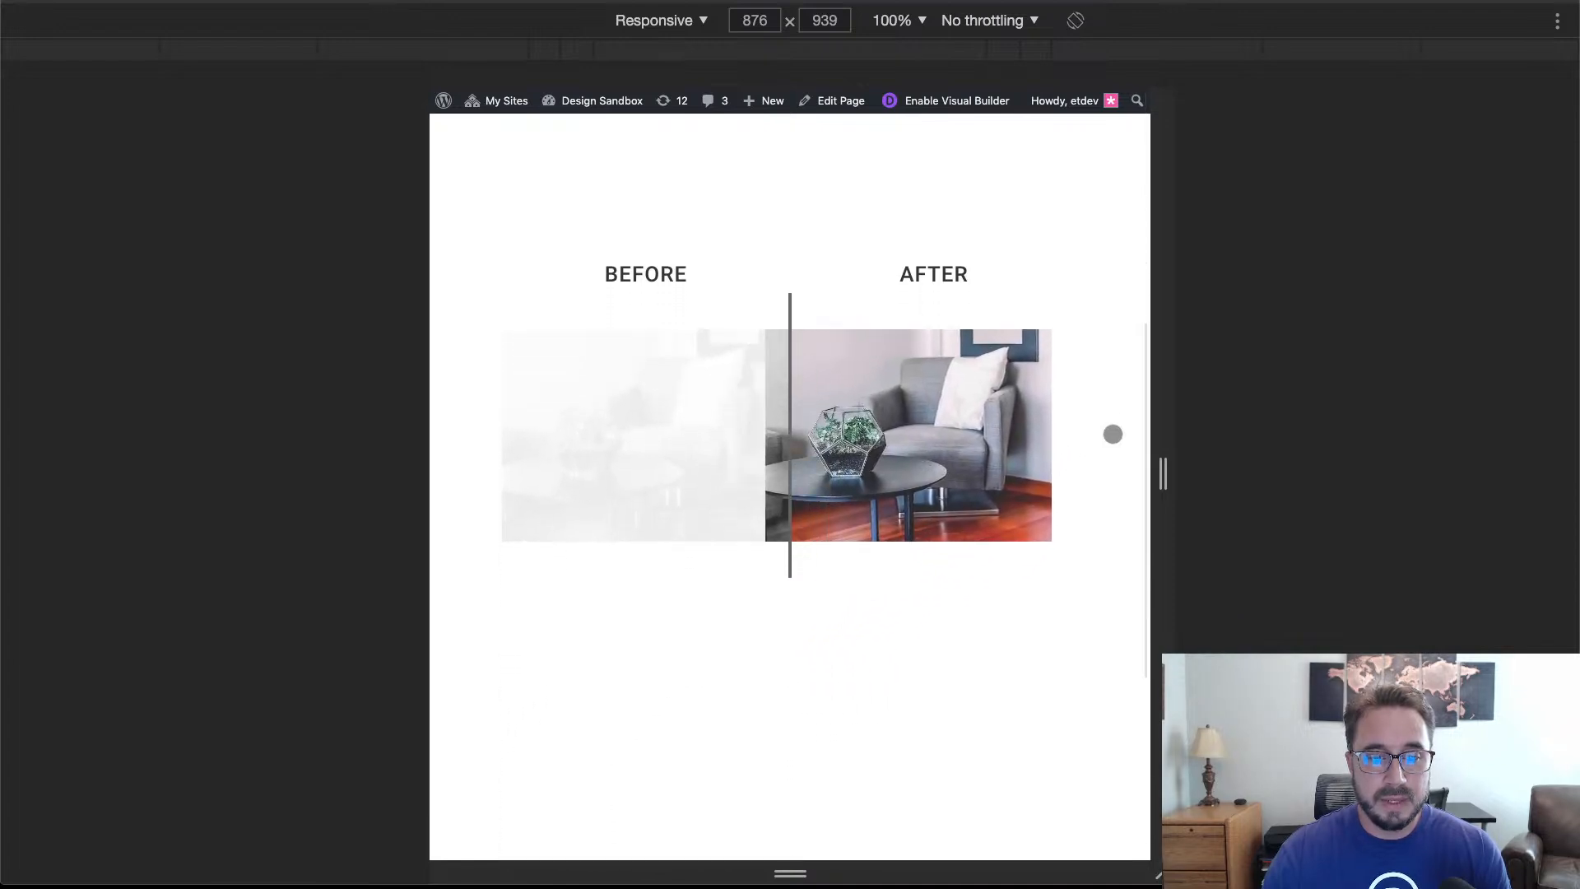
{"action": "scroll", "coordinate": [1112, 434], "scroll_direction": "up", "scroll_amount": 1}
{"action": "scroll", "coordinate": [1113, 433], "scroll_direction": "up", "scroll_amount": 5}
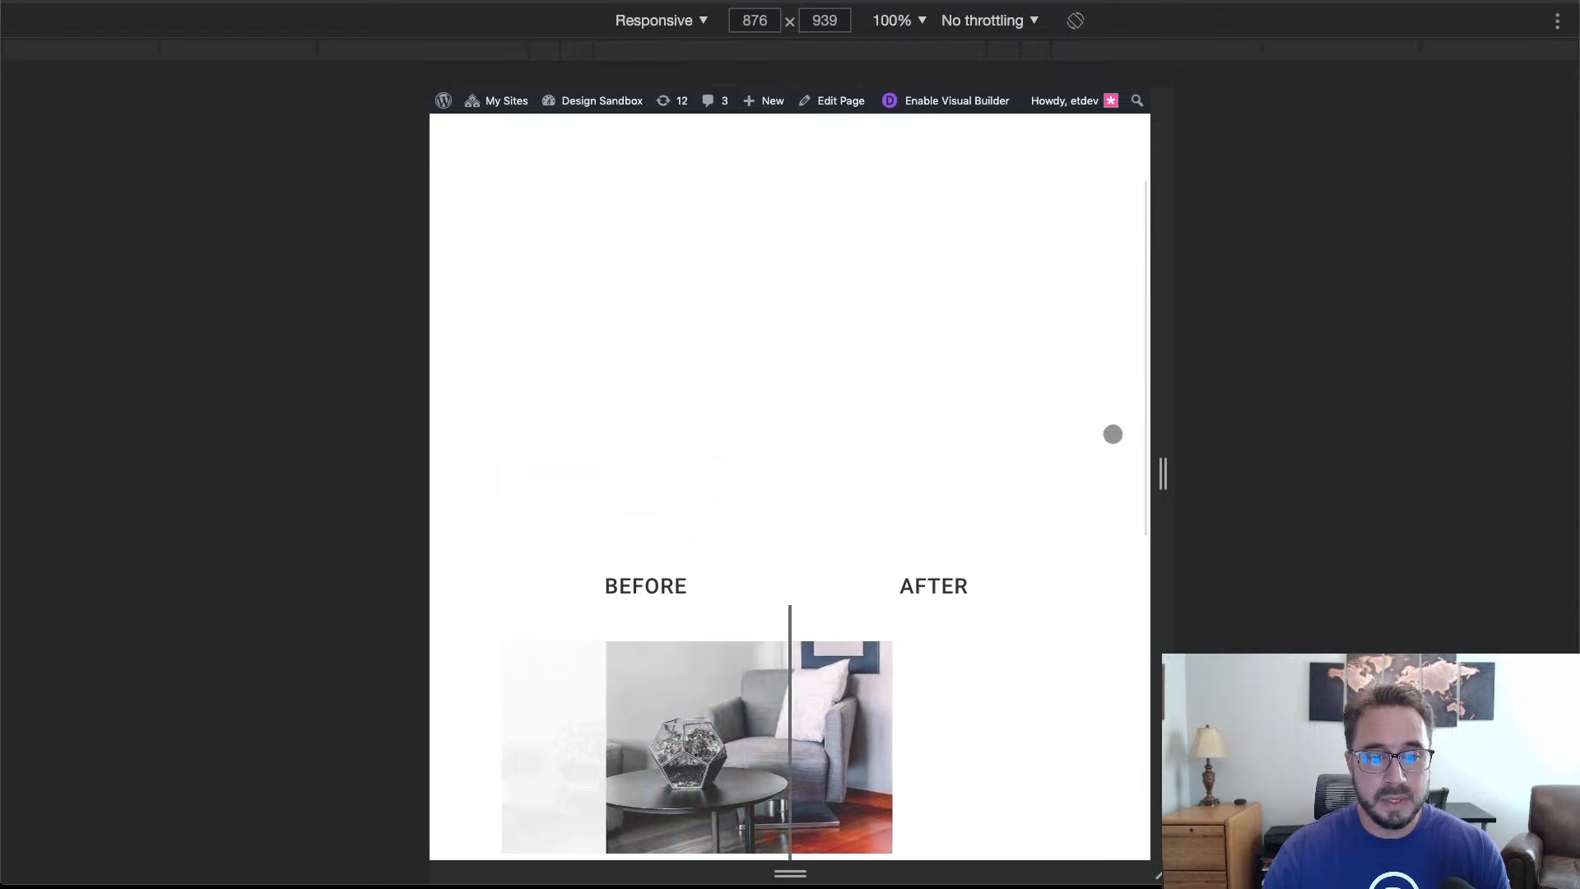
Narrow the responsive preview to about 426 px and check the slider's scroll motion at phone width.
{"action": "left_click_drag", "start_coordinate": [1163, 431], "coordinate": [982, 402]}
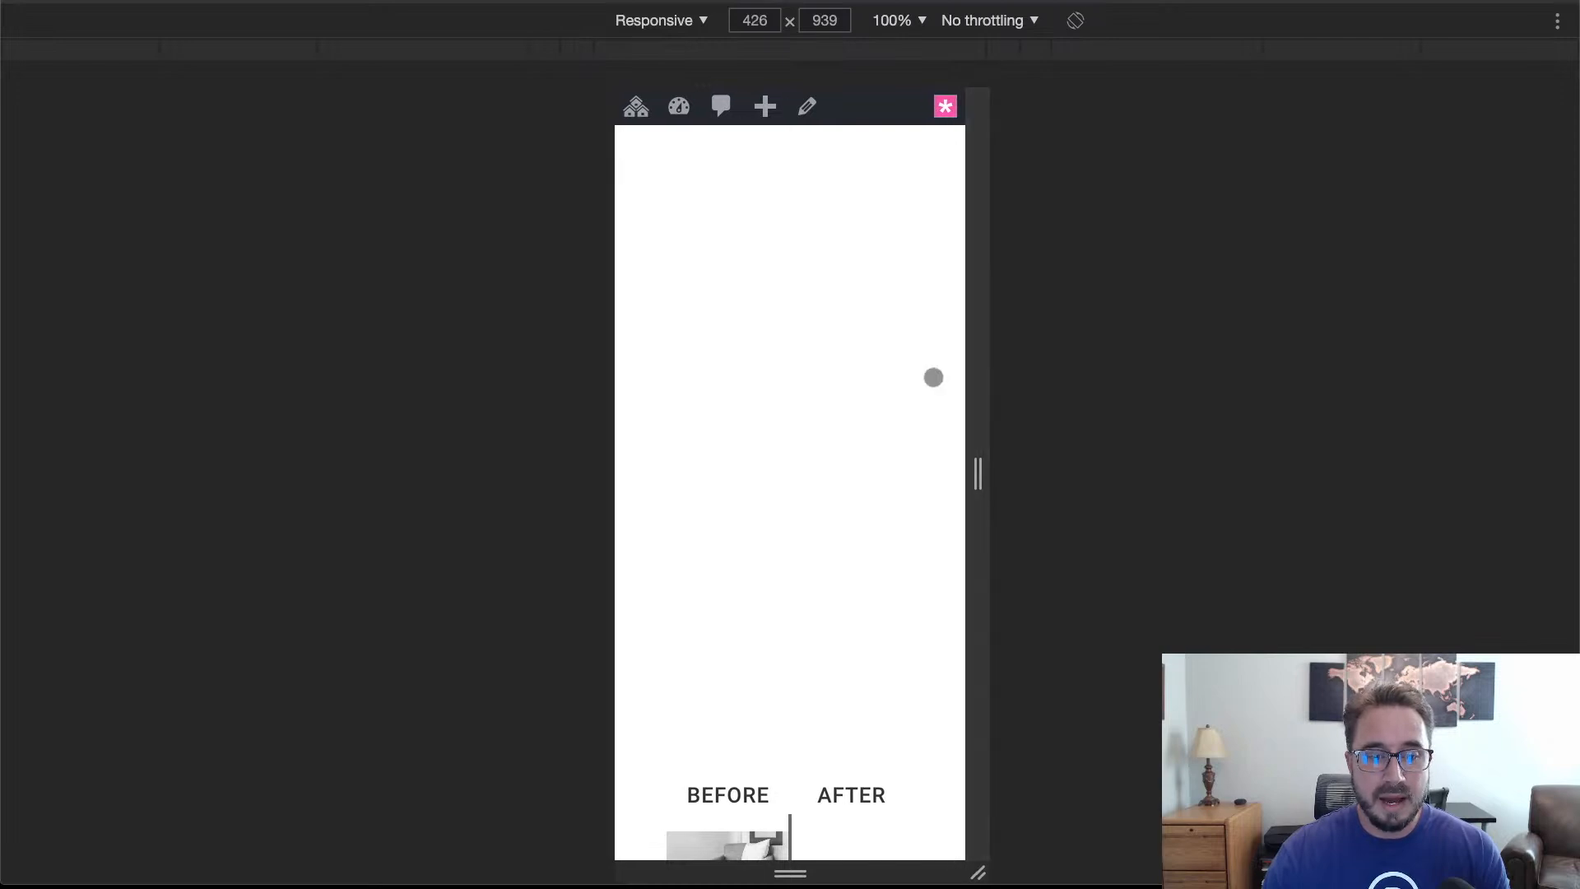
{"action": "scroll", "coordinate": [921, 332], "scroll_direction": "down", "scroll_amount": 2}
{"action": "scroll", "coordinate": [924, 332], "scroll_direction": "down", "scroll_amount": 5}
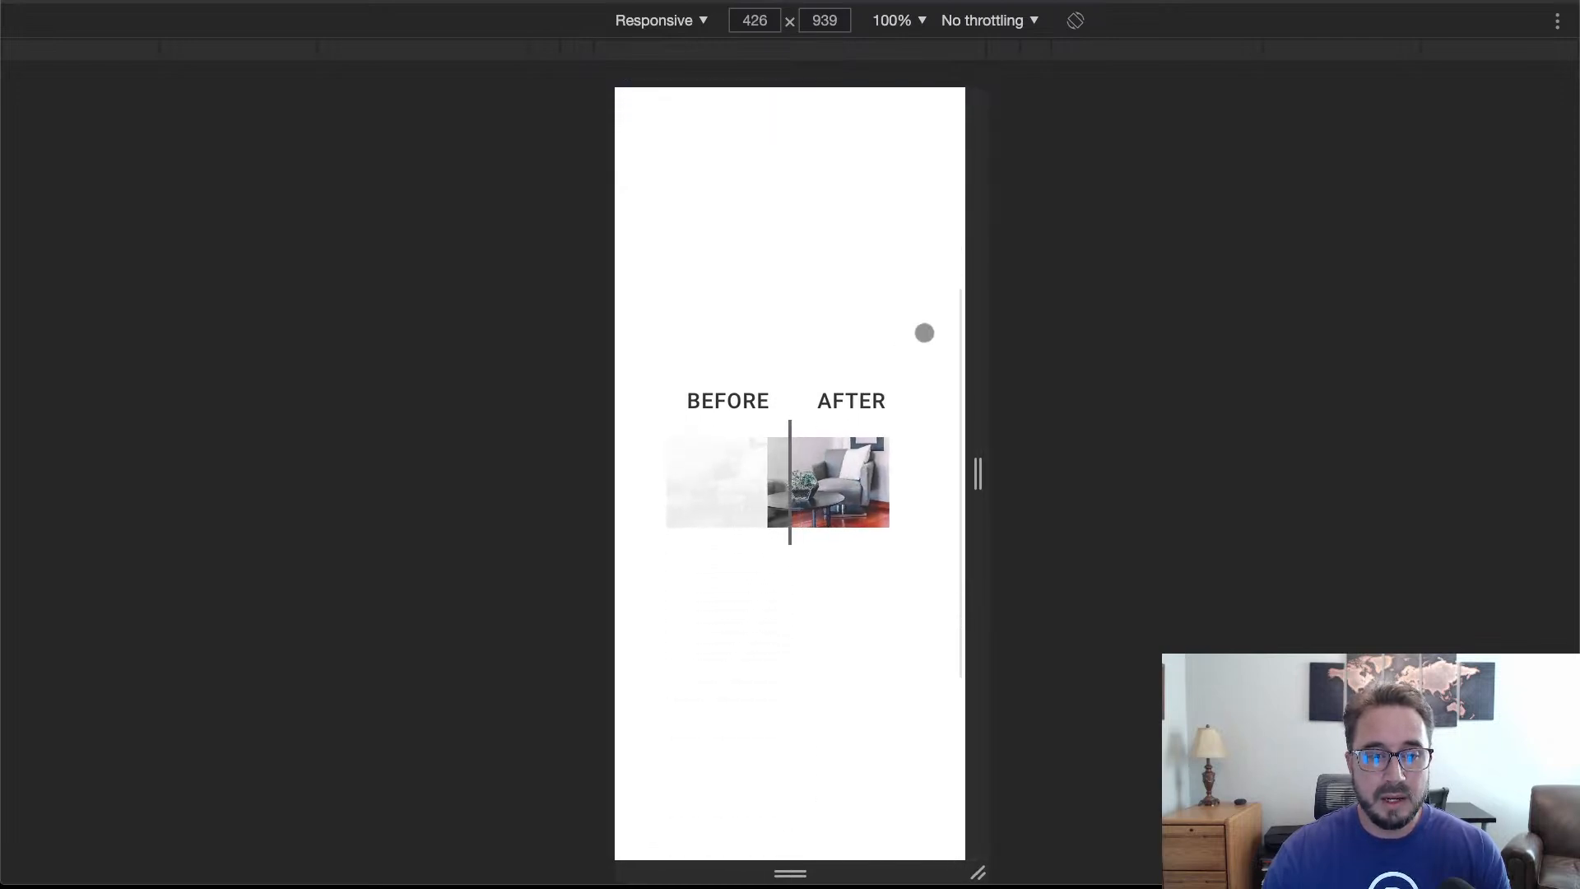
{"action": "scroll", "coordinate": [925, 332], "scroll_direction": "up", "scroll_amount": 6}
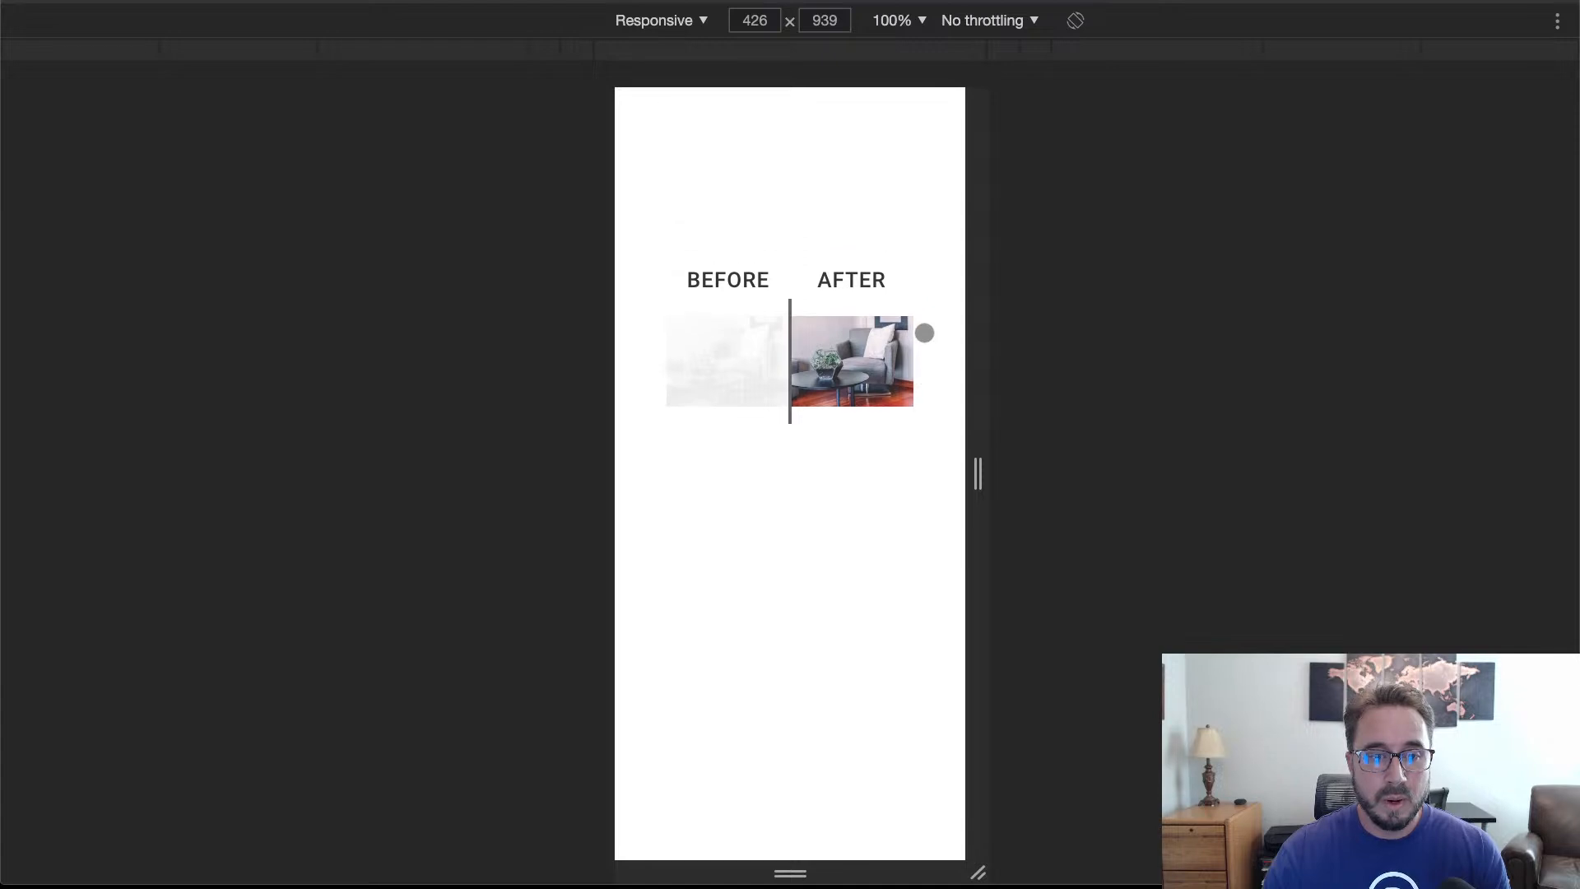
{"action": "scroll", "coordinate": [925, 333], "scroll_direction": "down", "scroll_amount": 5}
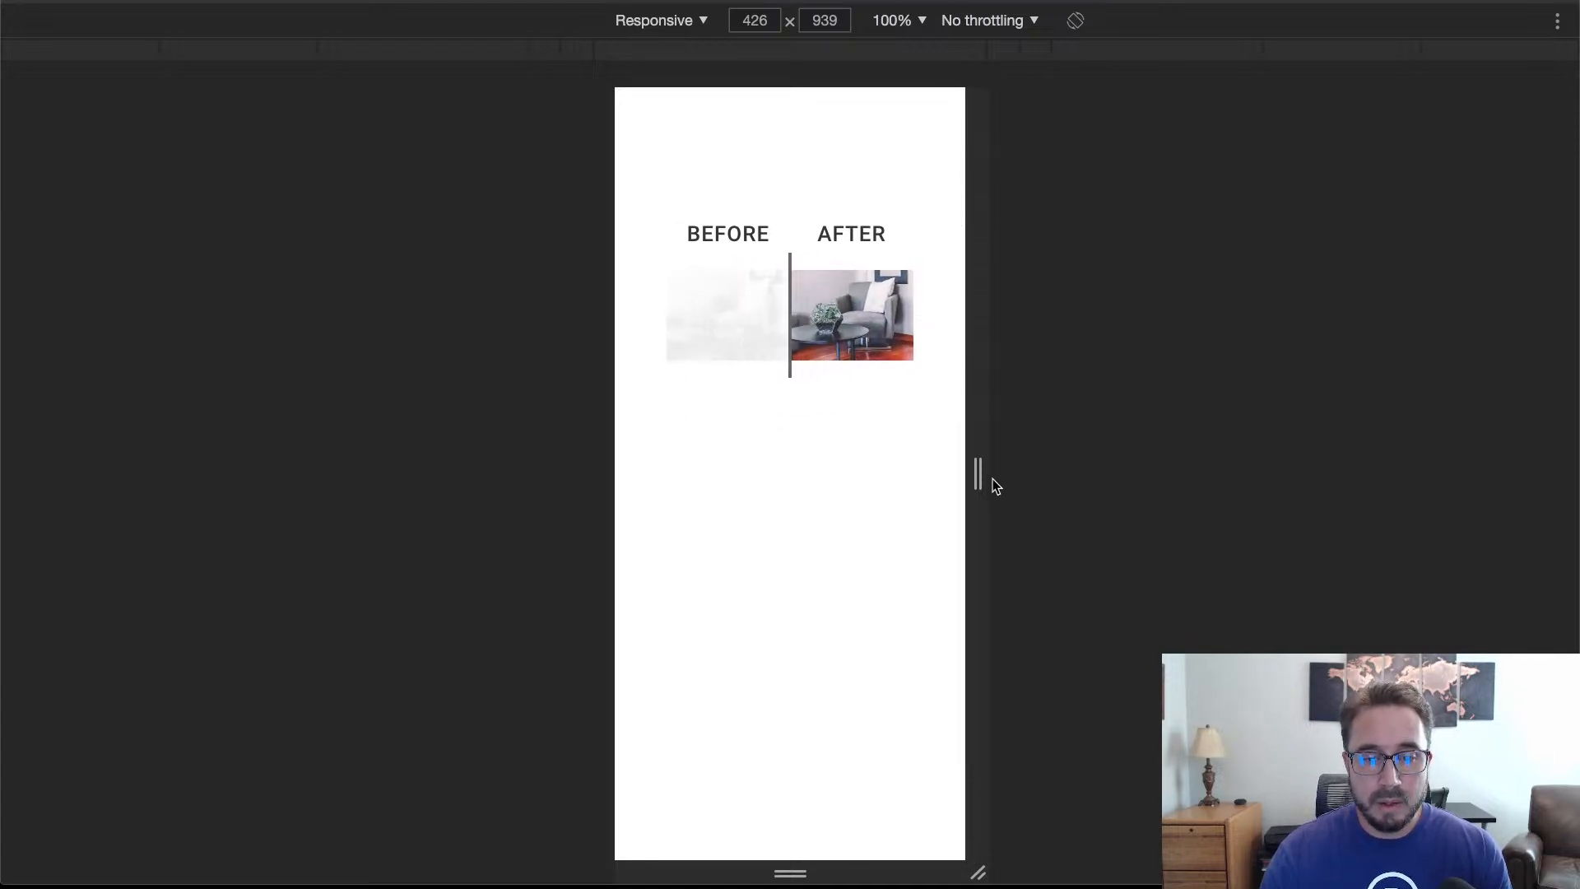
Widen the preview to about 1797 px, leave device emulation and check the slider's scroll motion on the full live page.
{"action": "left_click_drag", "start_coordinate": [979, 474], "coordinate": [1555, 417]}
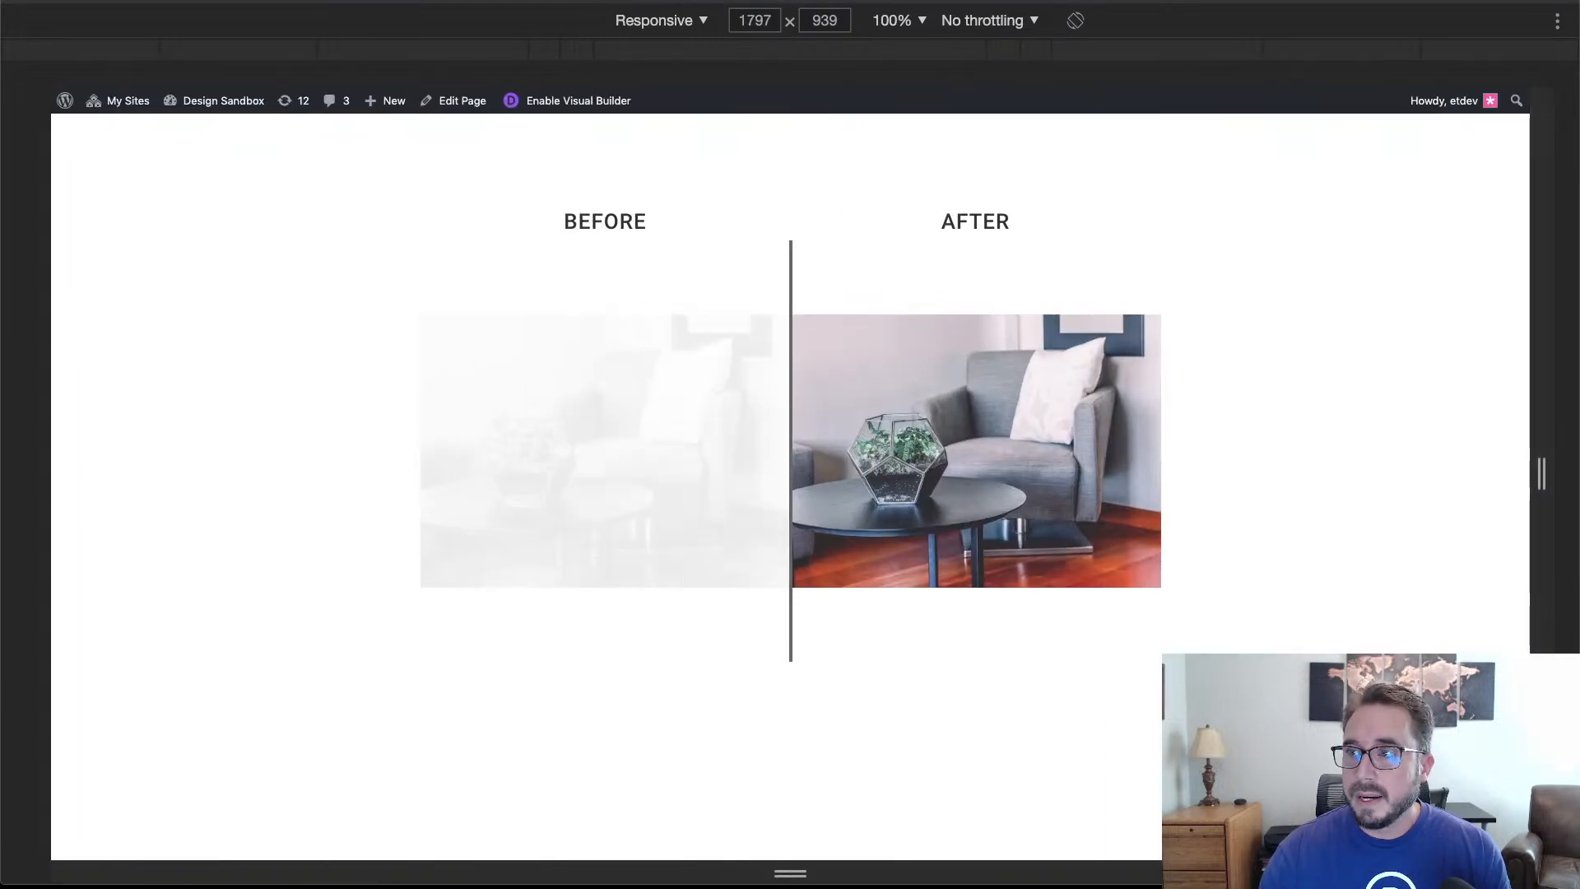
{"action": "key", "text": "super+shift+m"}
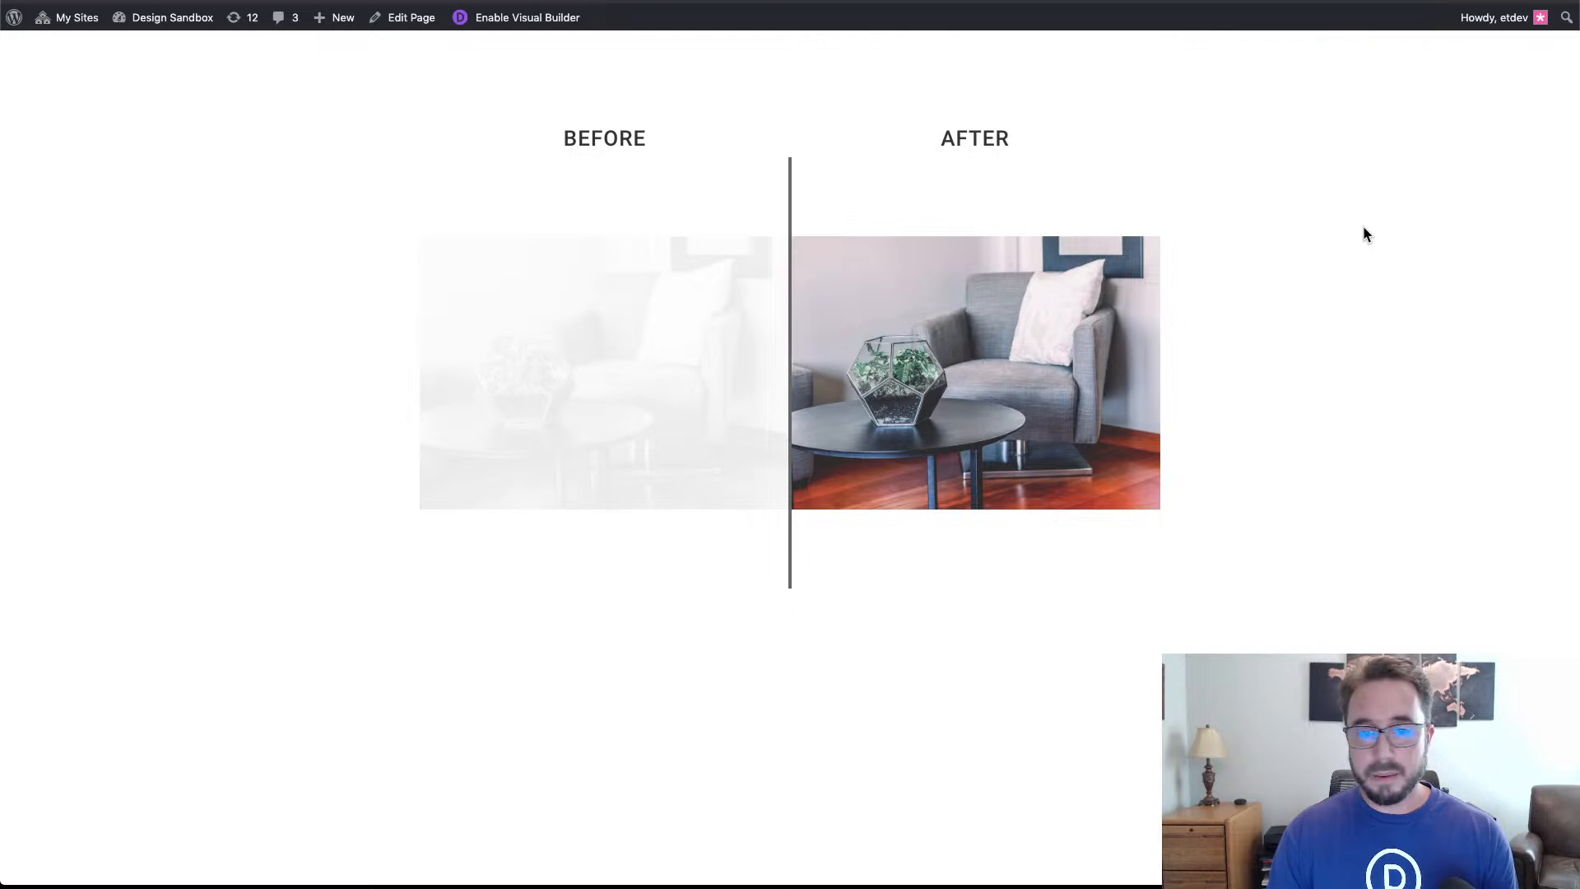
{"action": "scroll", "coordinate": [1364, 227], "scroll_direction": "down", "scroll_amount": 1}
{"action": "scroll", "coordinate": [1364, 227], "scroll_direction": "up", "scroll_amount": 1}
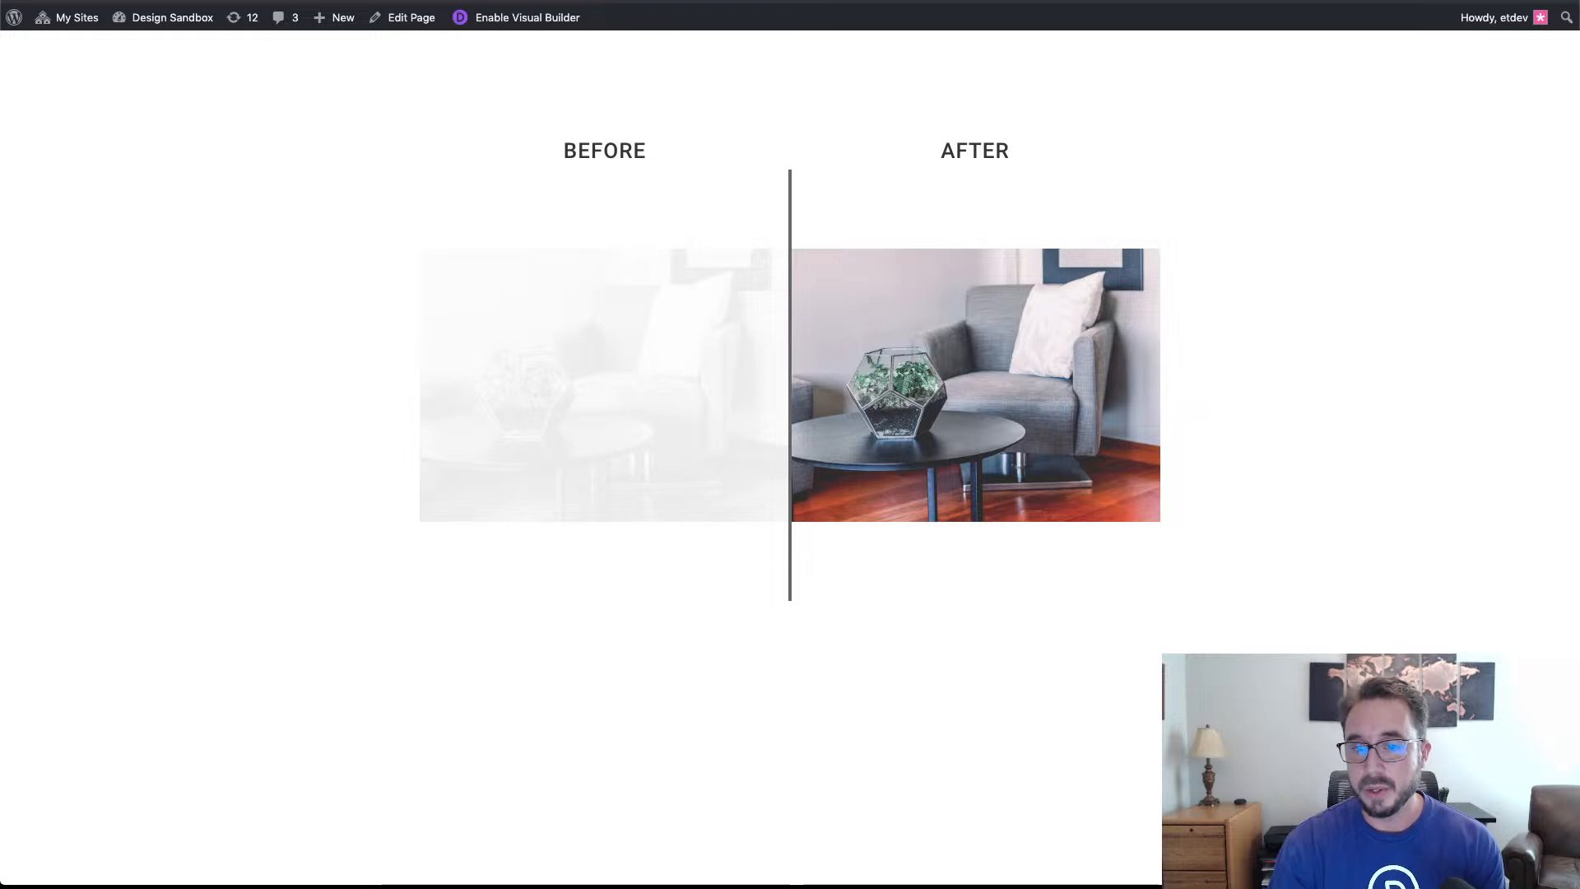
{"action": "scroll", "coordinate": [1413, 336], "scroll_direction": "down", "scroll_amount": 3}
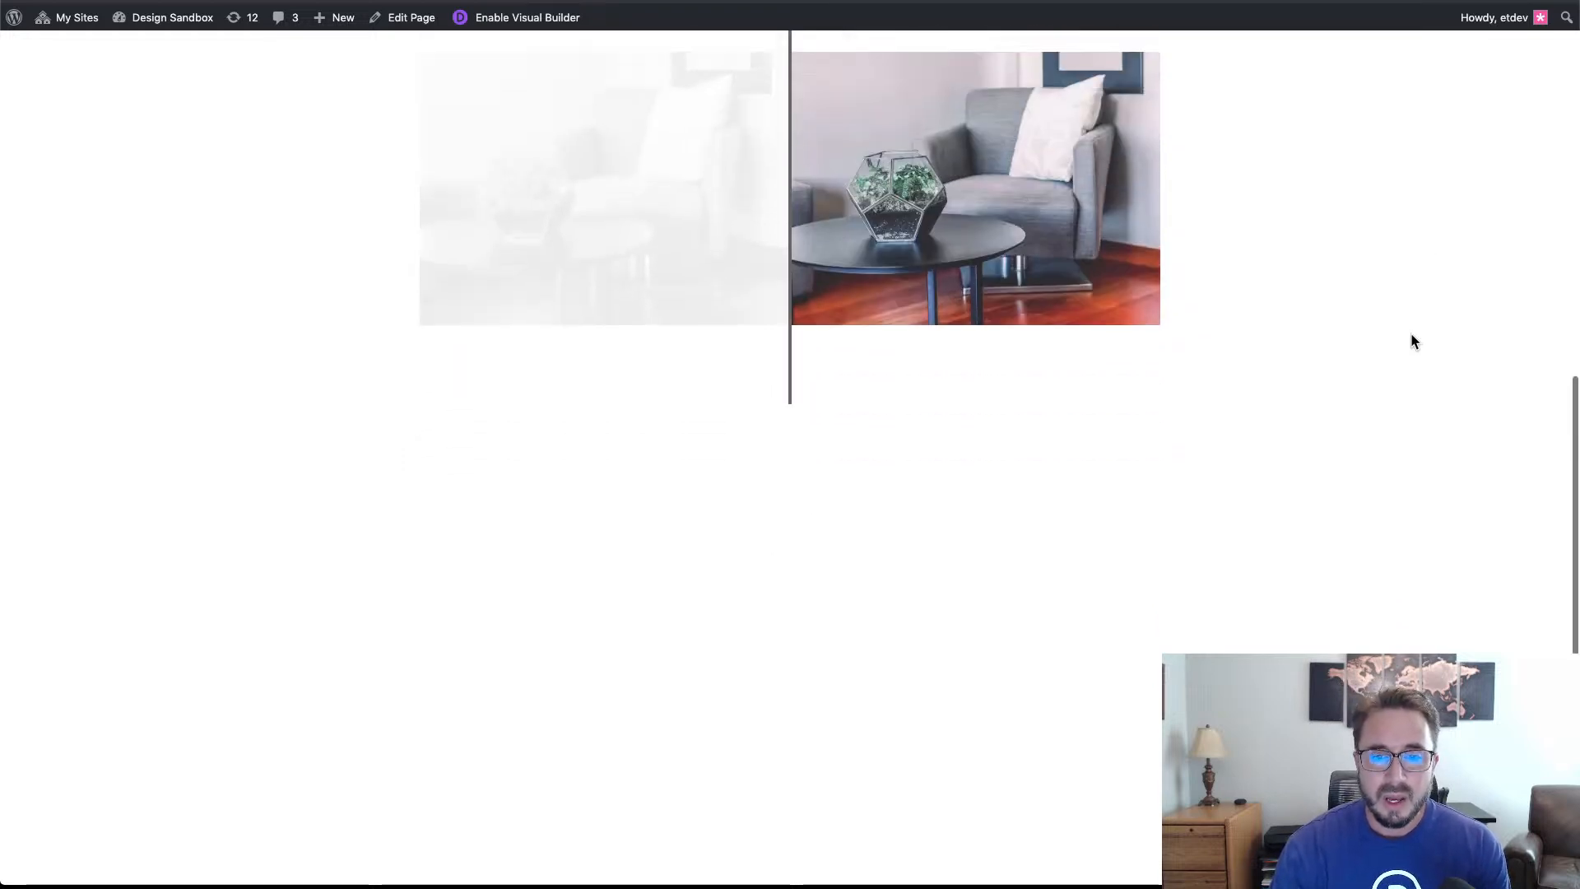
{"action": "scroll", "coordinate": [1412, 336], "scroll_direction": "up", "scroll_amount": 3}
{"action": "scroll", "coordinate": [1410, 335], "scroll_direction": "up", "scroll_amount": 1}
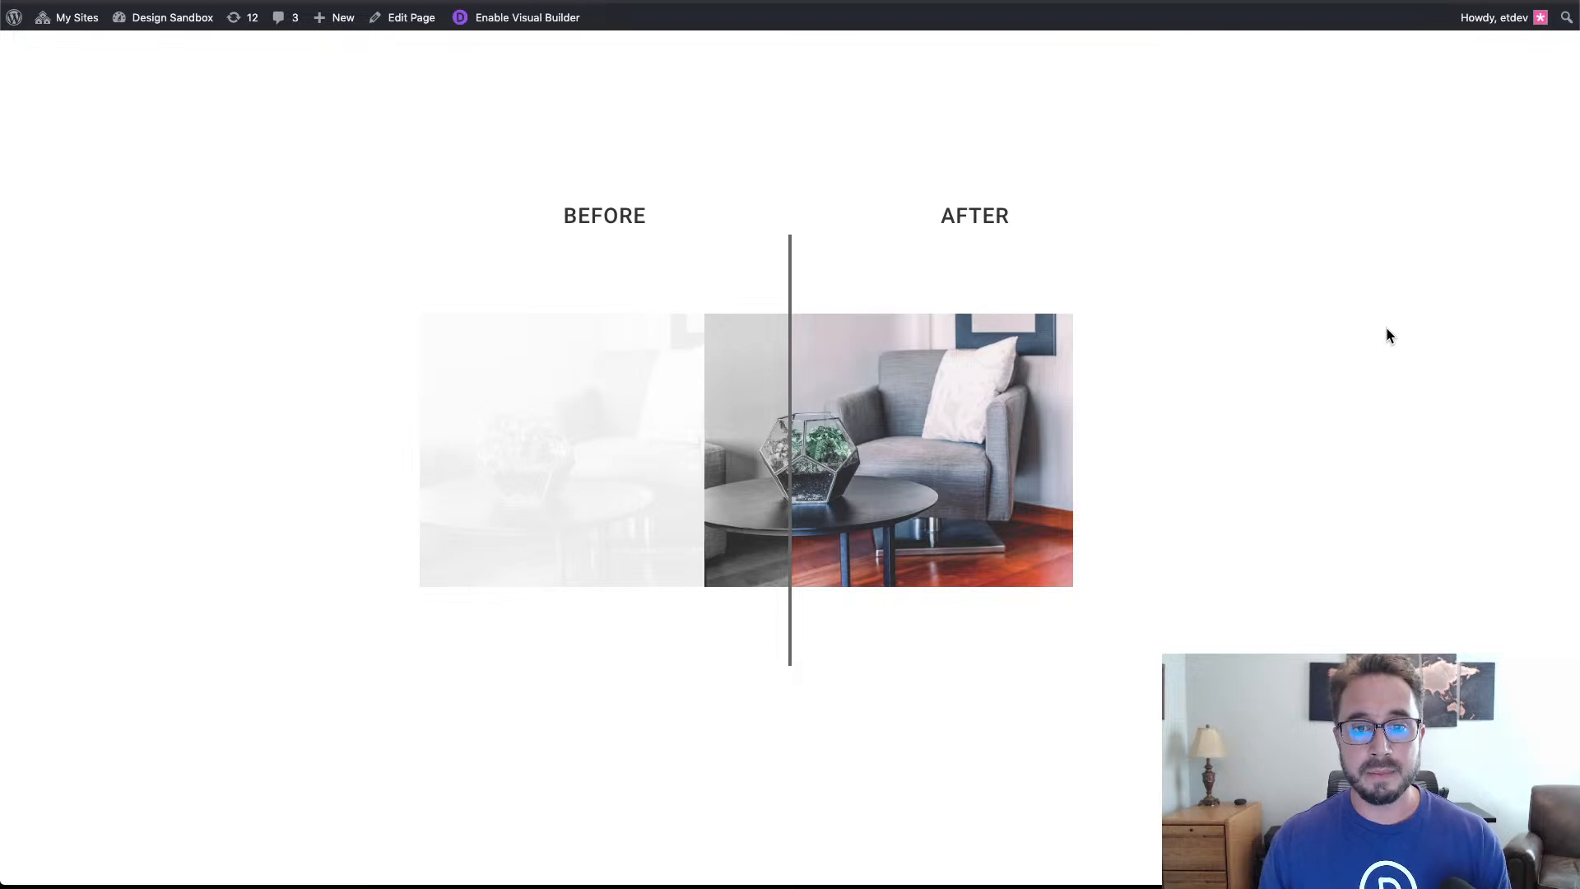
{"action": "scroll", "coordinate": [1387, 335], "scroll_direction": "down", "scroll_amount": 3}
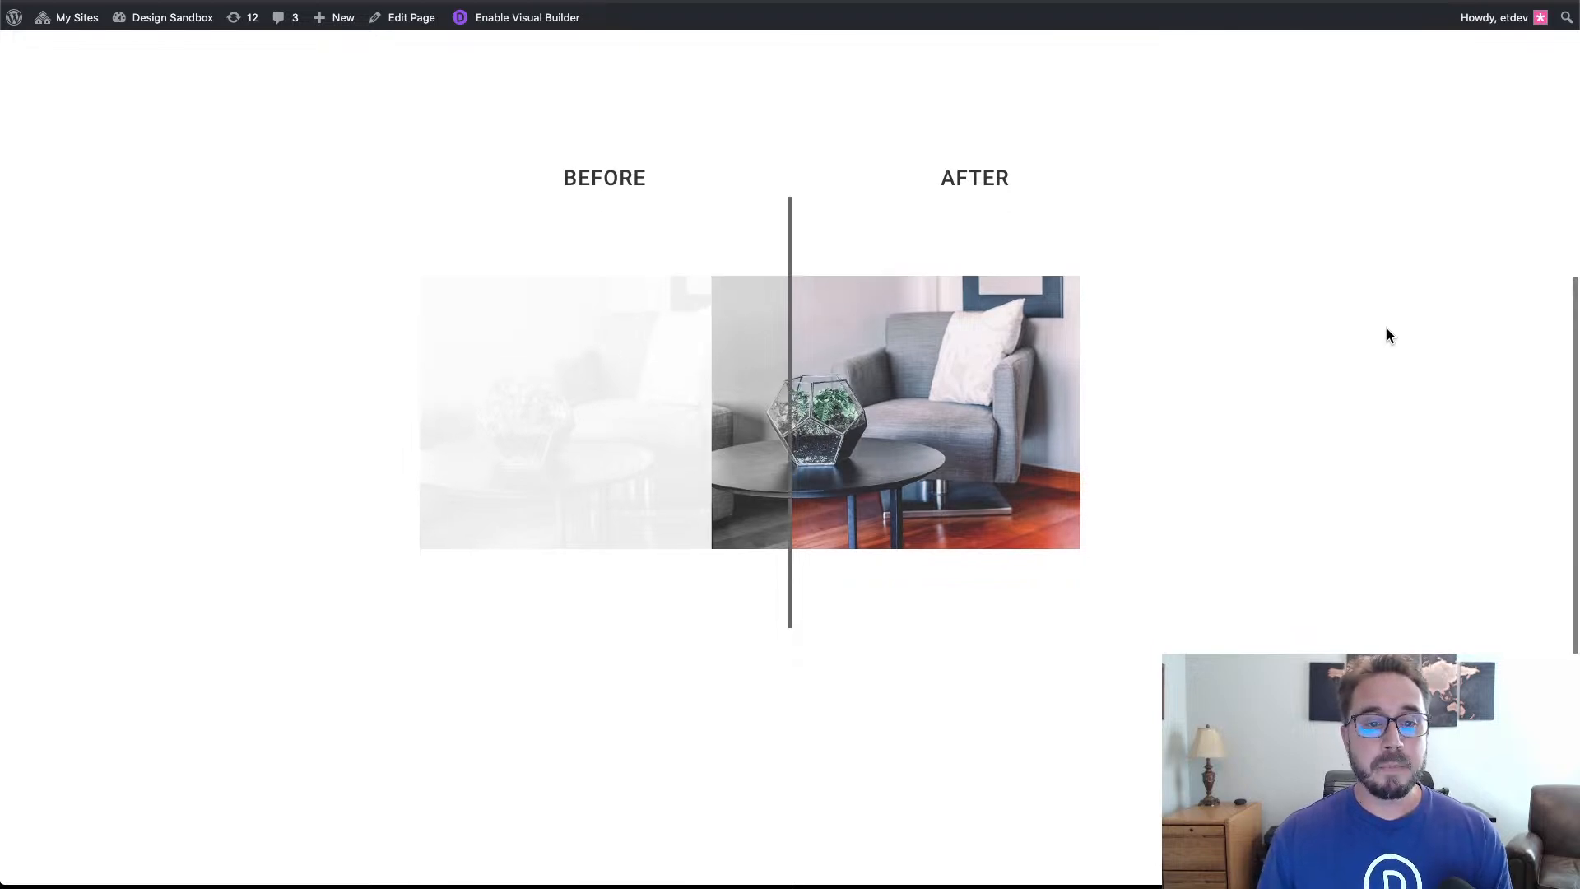
{"action": "scroll", "coordinate": [1218, 300], "scroll_direction": "up", "scroll_amount": 3}
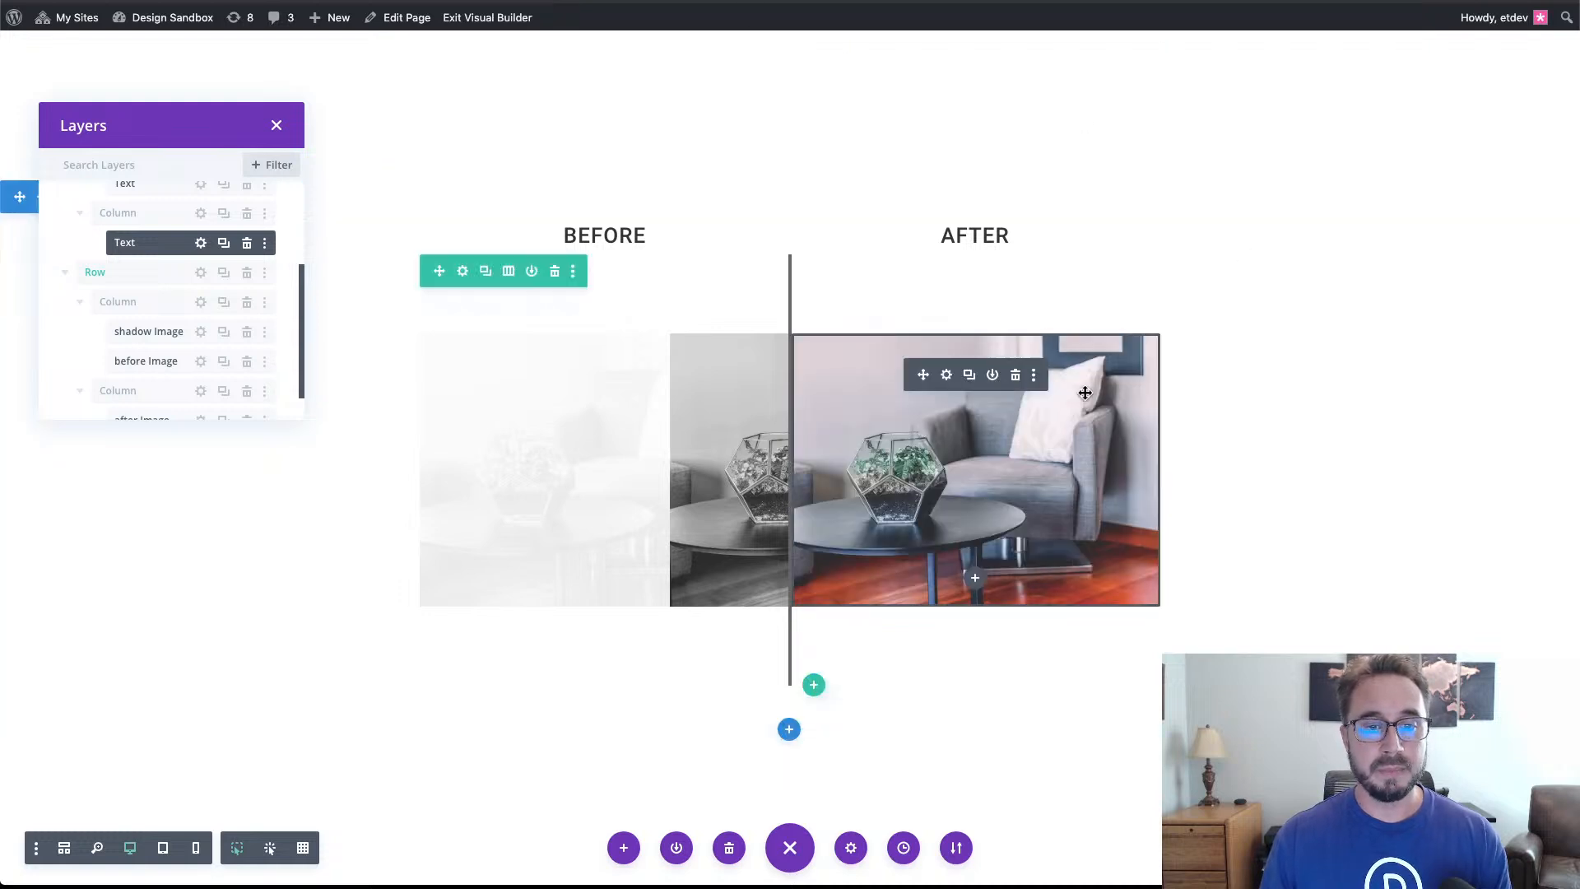
In the Visual Builder, replace the shadow Image module's picture with the side-profile portrait of the dark-haired man from the media library.
{"action": "scroll", "coordinate": [1362, 388], "scroll_direction": "down", "scroll_amount": 5}
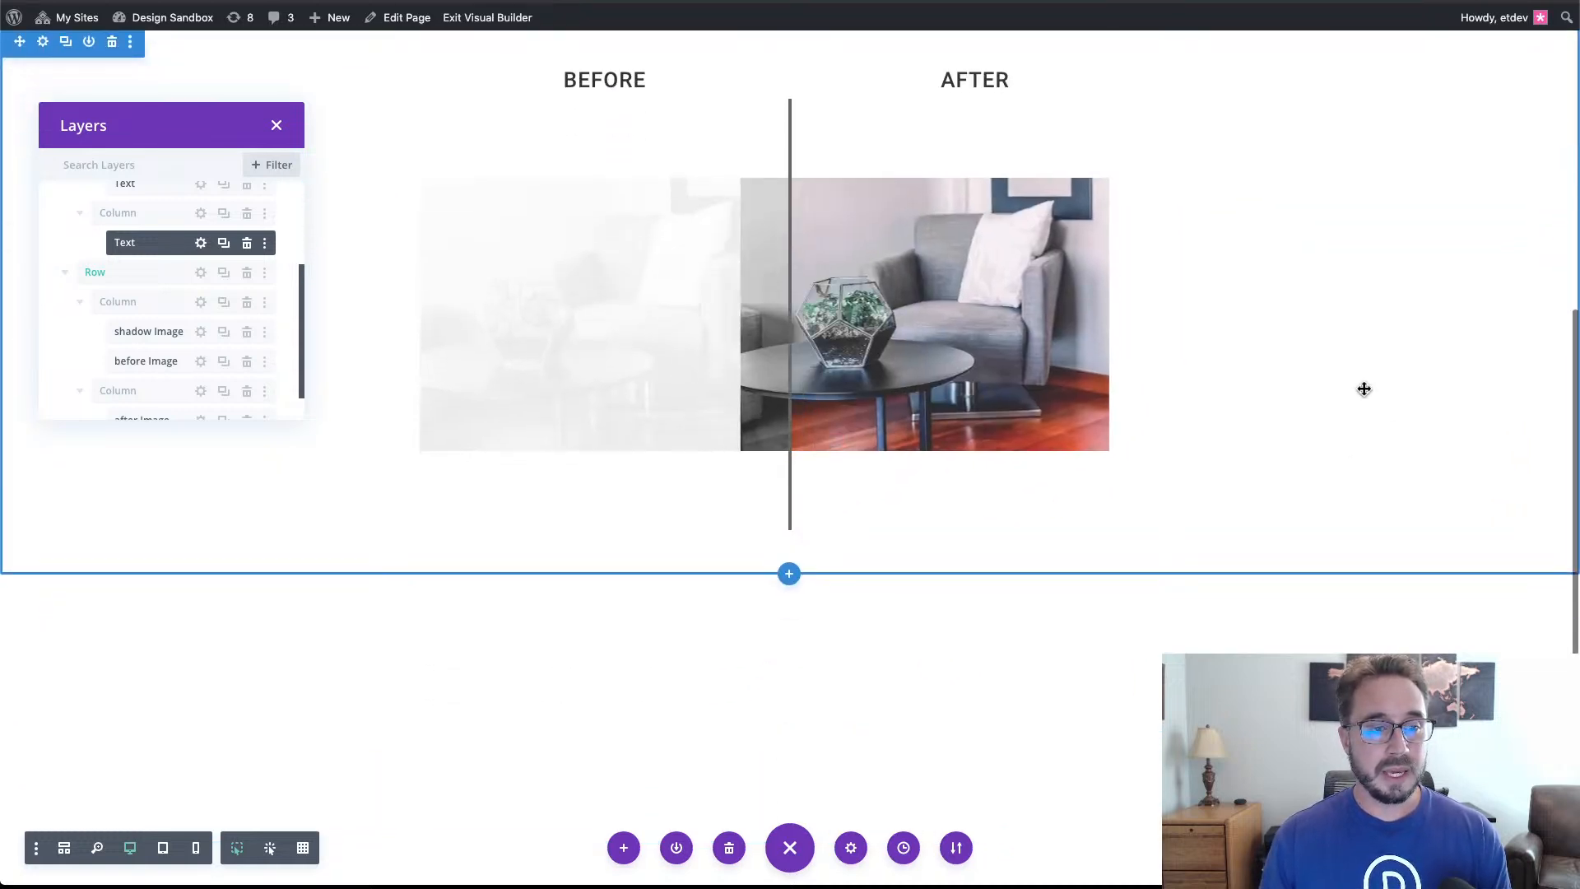
{"action": "left_click", "coordinate": [204, 333]}
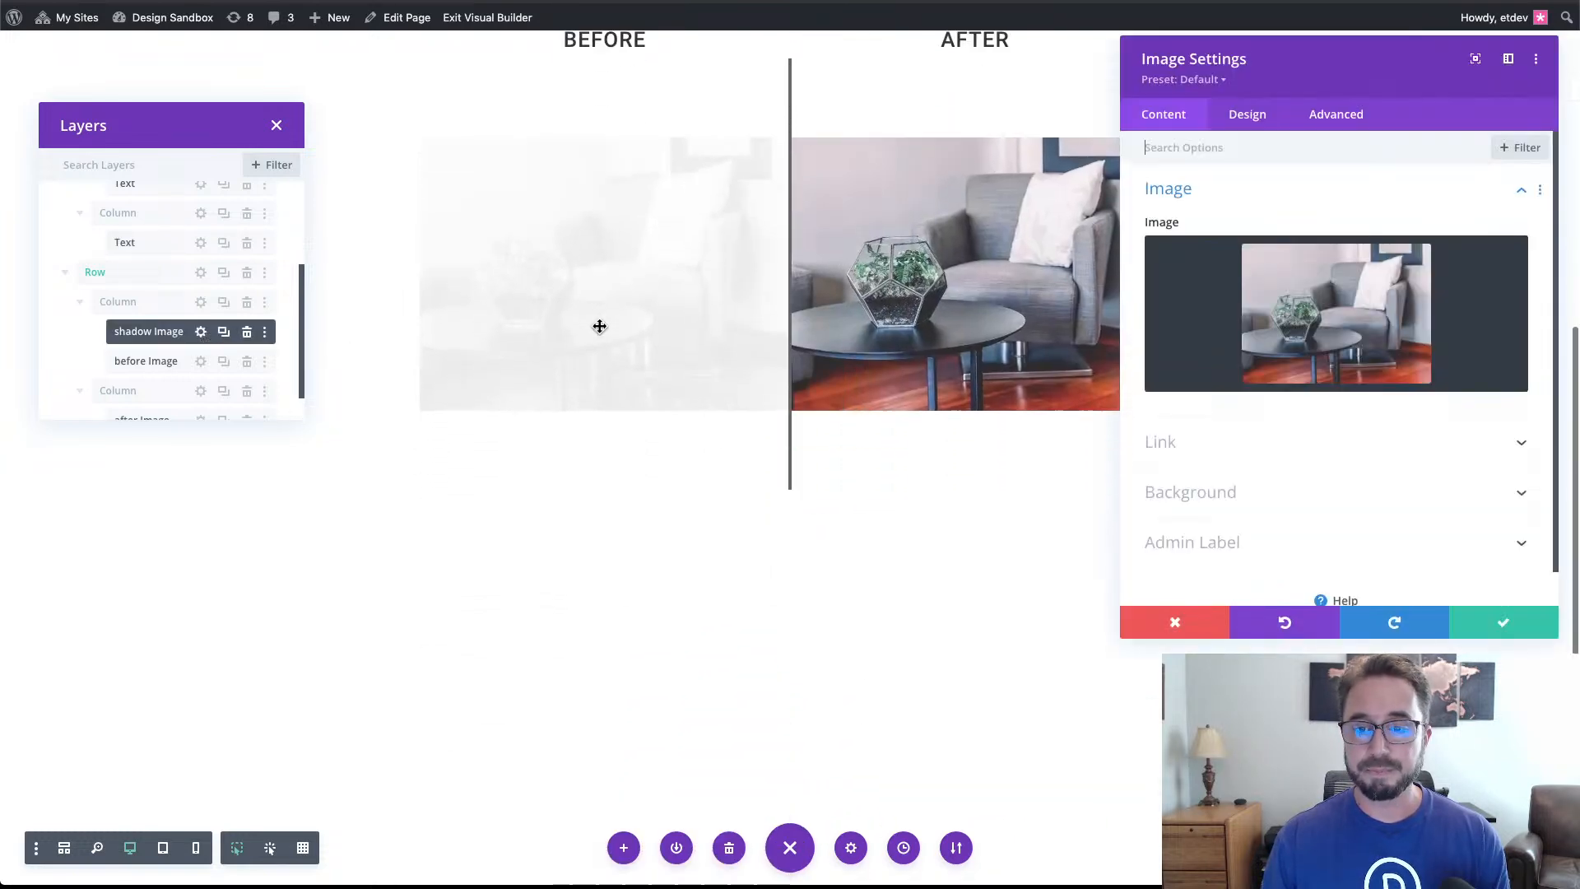
{"action": "left_click", "coordinate": [1304, 354]}
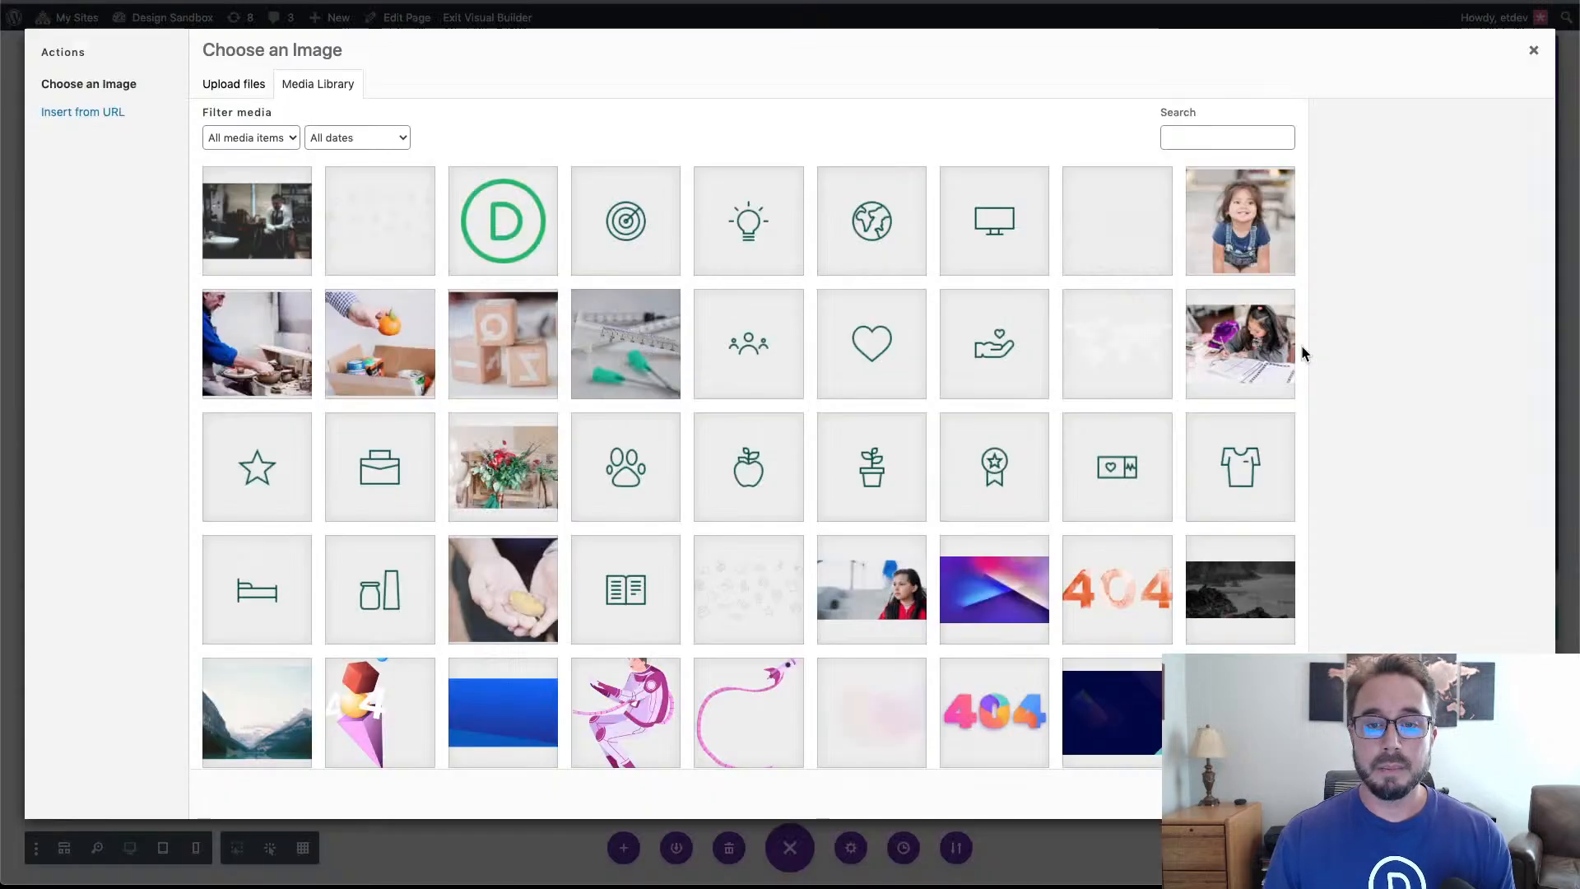
{"action": "scroll", "coordinate": [1208, 409], "scroll_direction": "down", "scroll_amount": 10}
{"action": "scroll", "coordinate": [1208, 409], "scroll_direction": "down", "scroll_amount": 8}
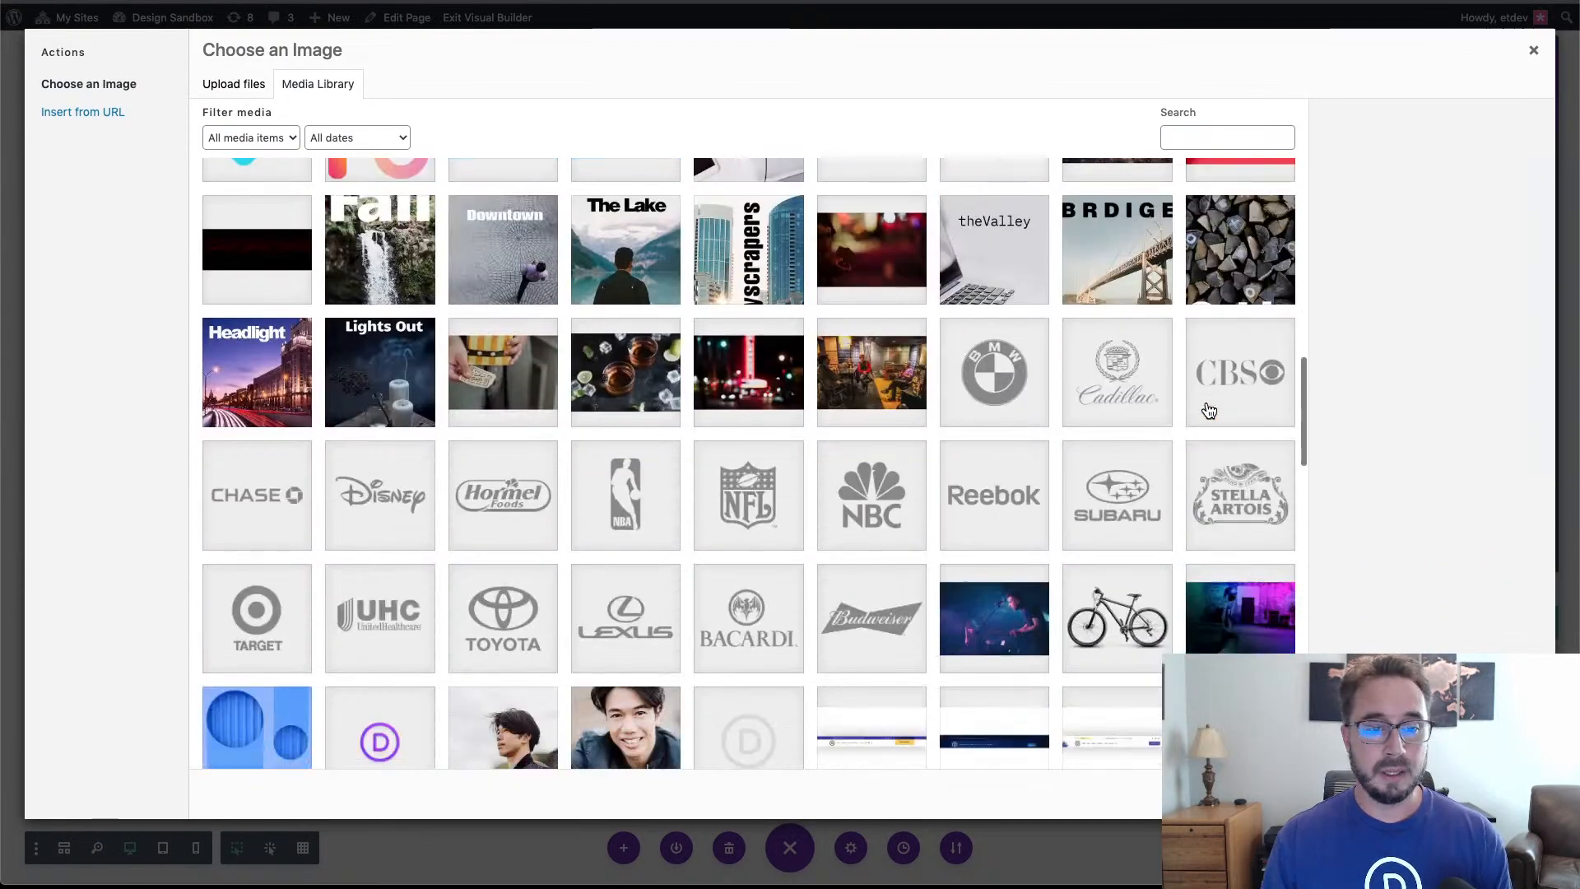
{"action": "scroll", "coordinate": [319, 338], "scroll_direction": "up", "scroll_amount": 1}
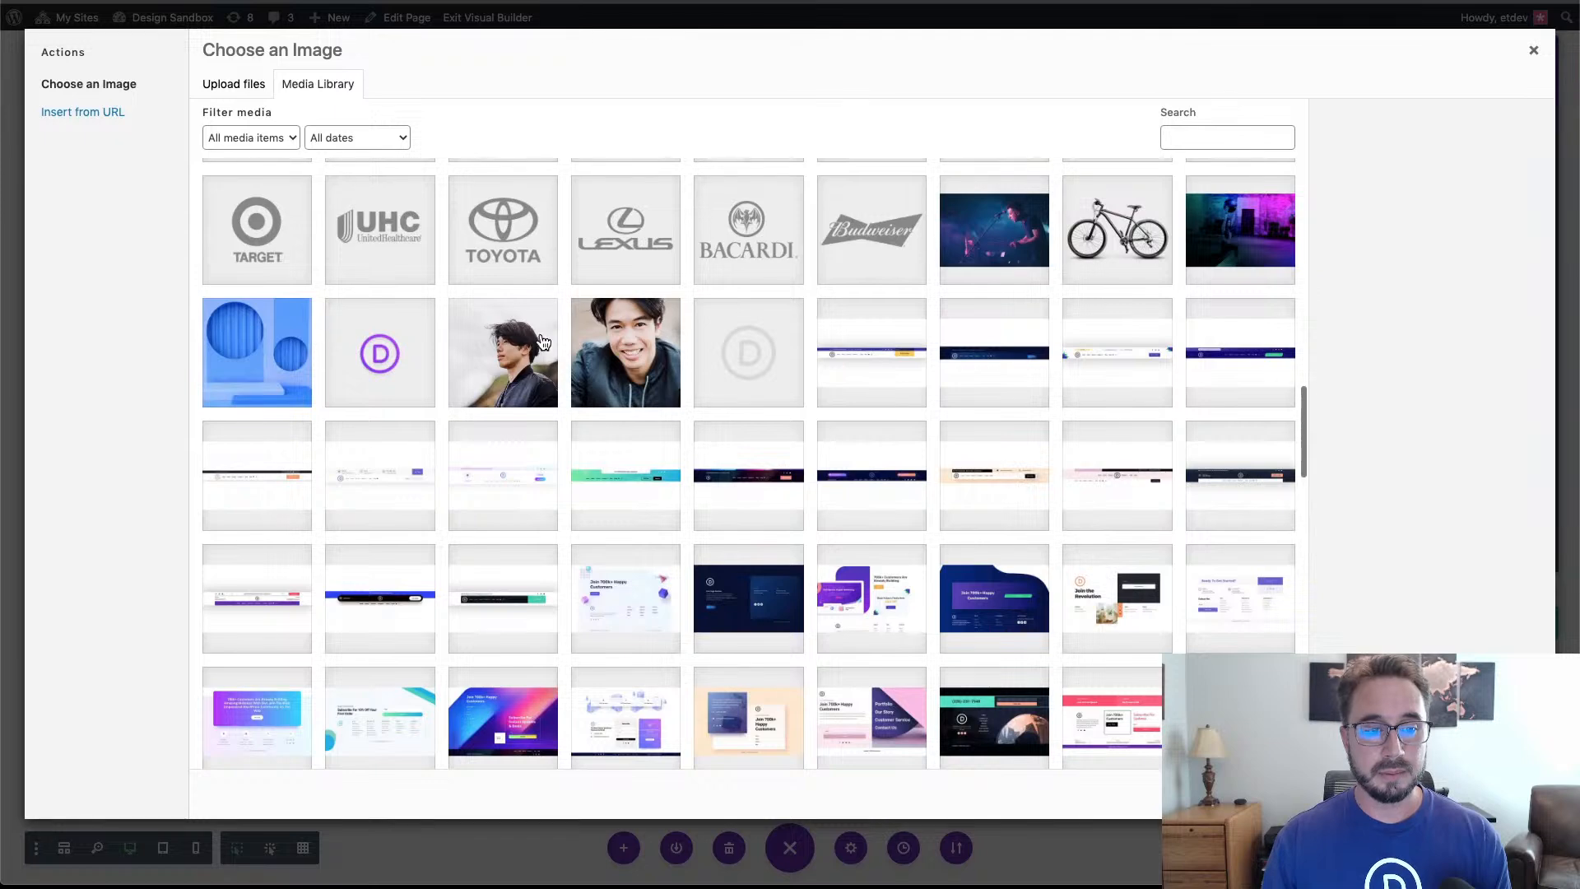
{"action": "left_click", "coordinate": [534, 373]}
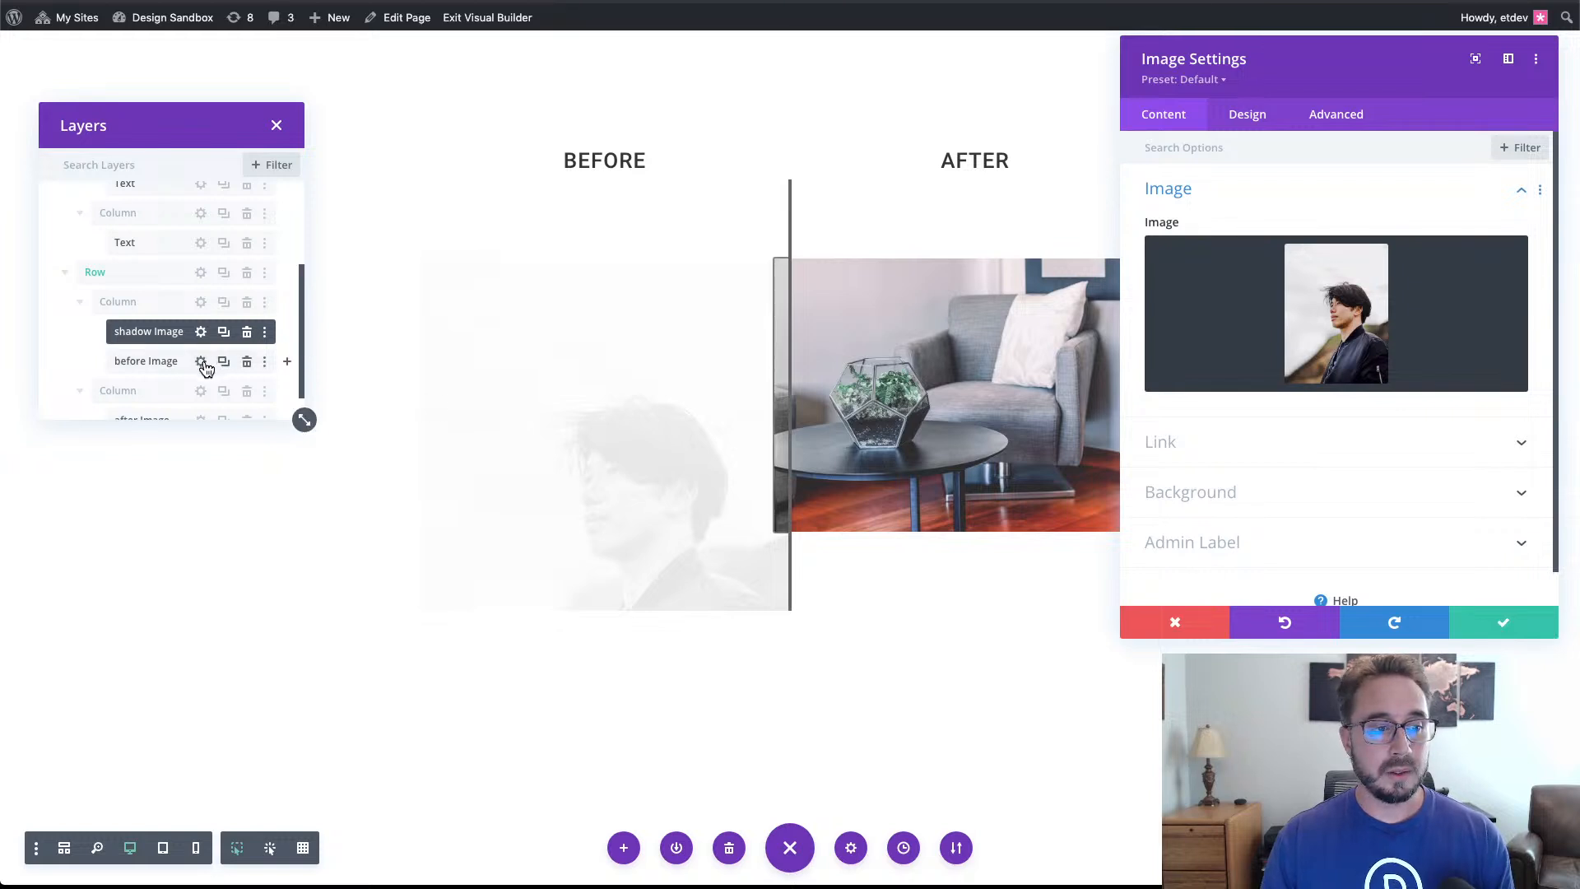
Copy the portrait from the shadow Image module and paste it as the before Image module's picture.
{"action": "right_click", "coordinate": [1371, 346]}
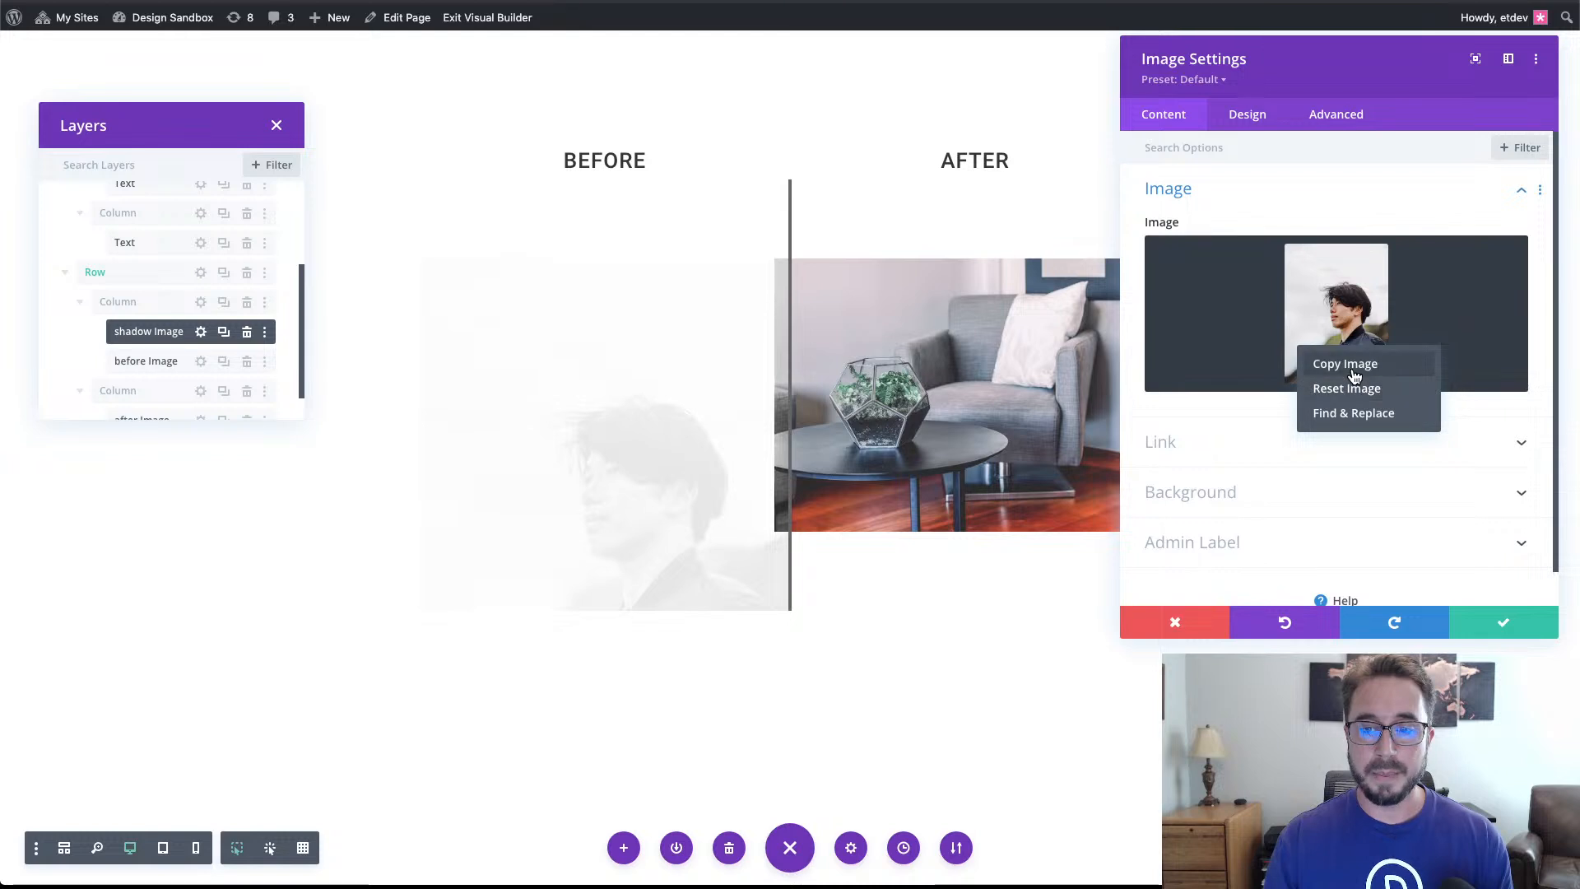
{"action": "left_click", "coordinate": [1358, 364]}
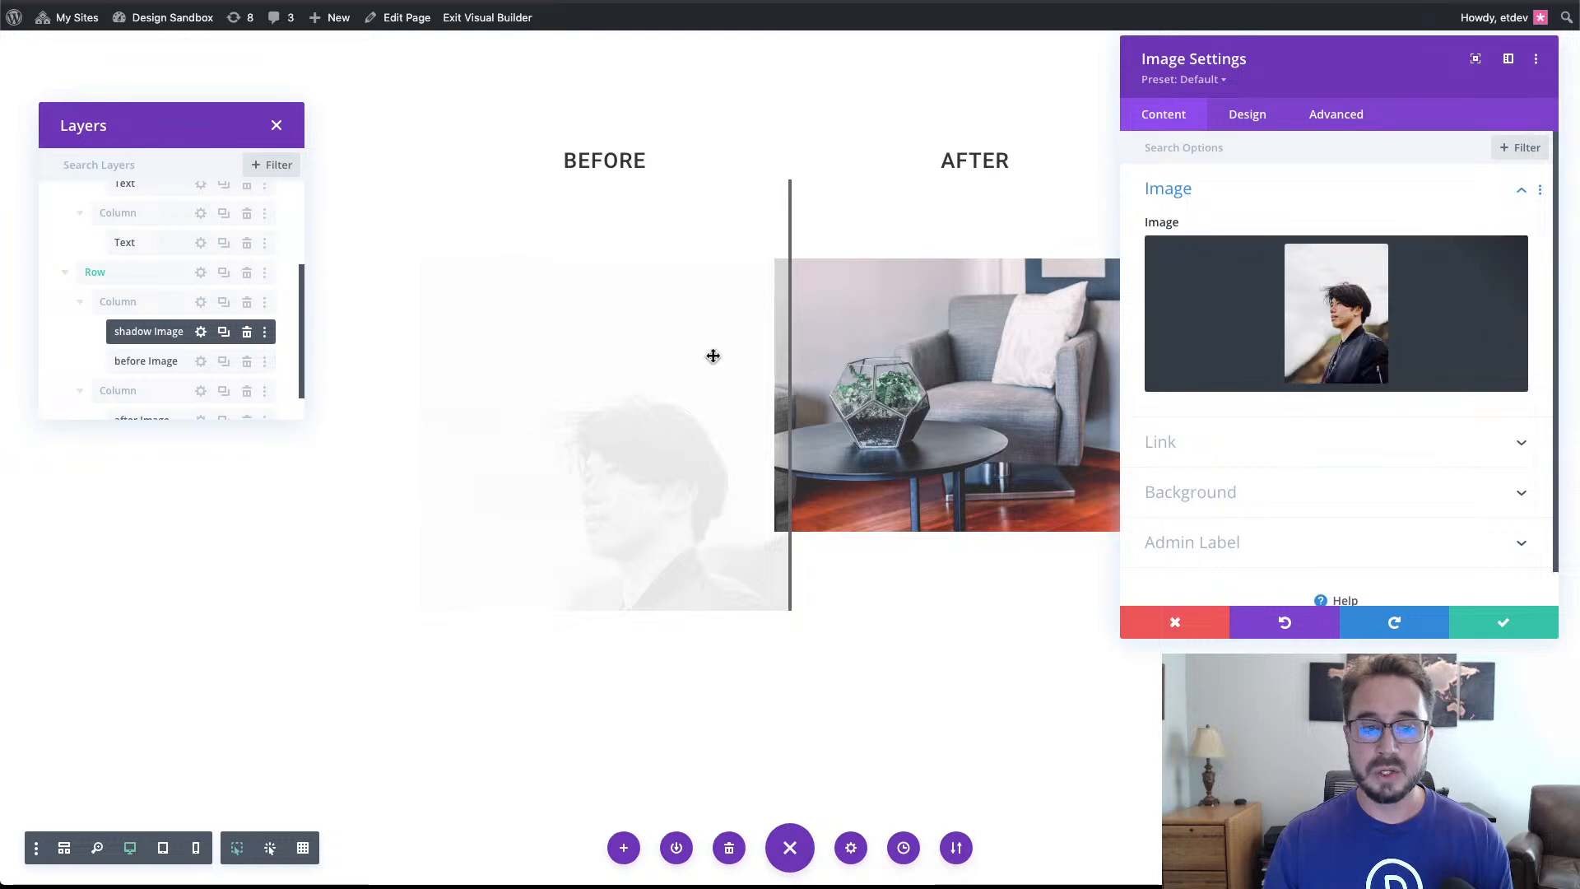
{"action": "left_click", "coordinate": [201, 363]}
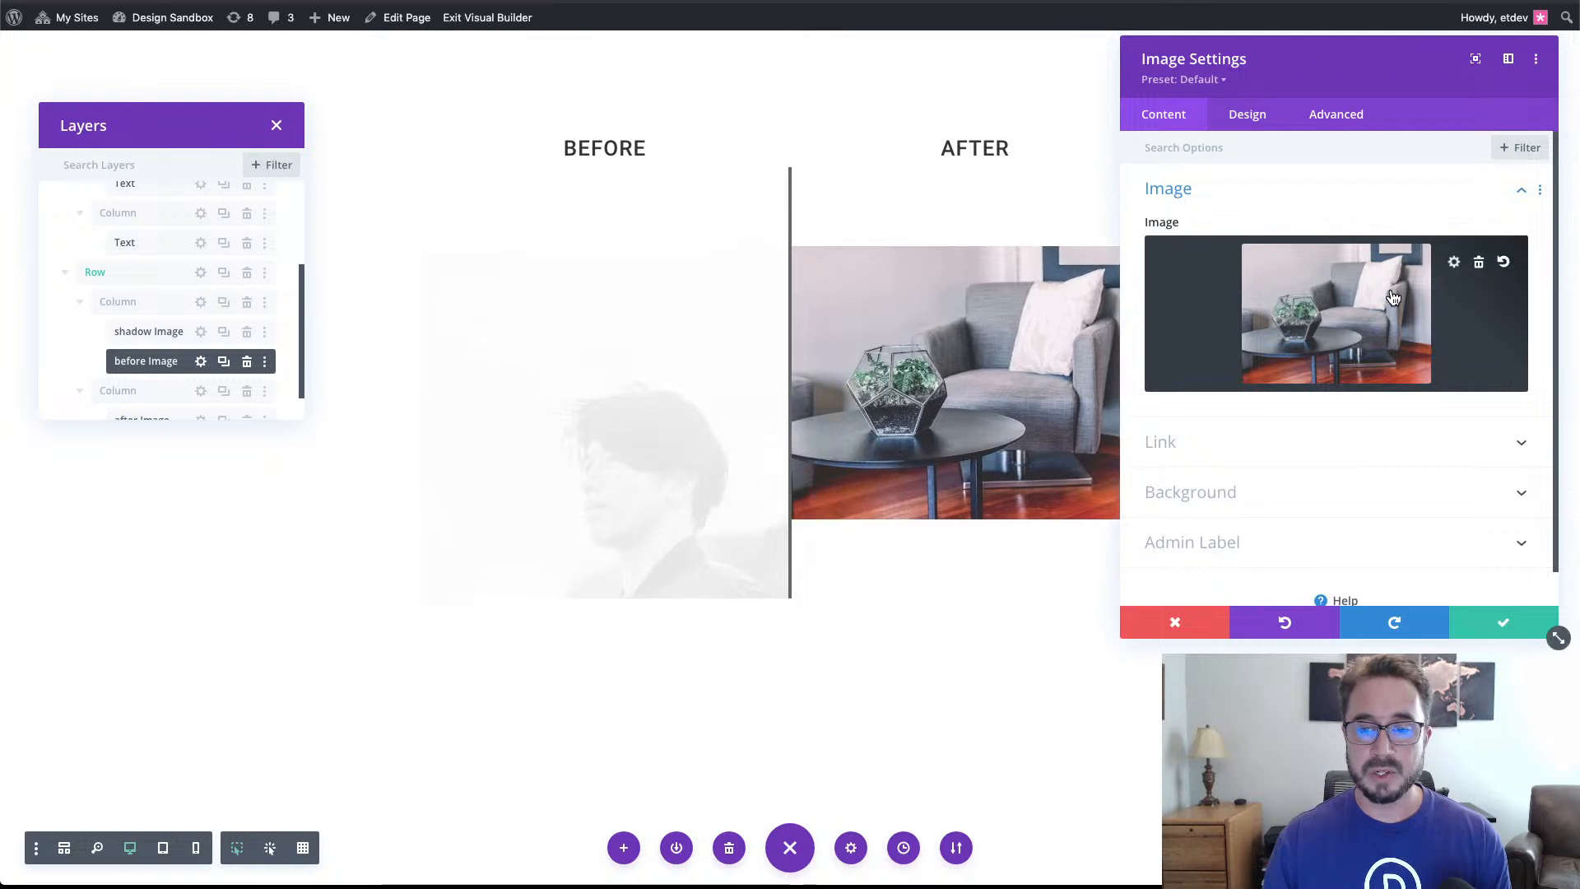
{"action": "right_click", "coordinate": [1378, 313]}
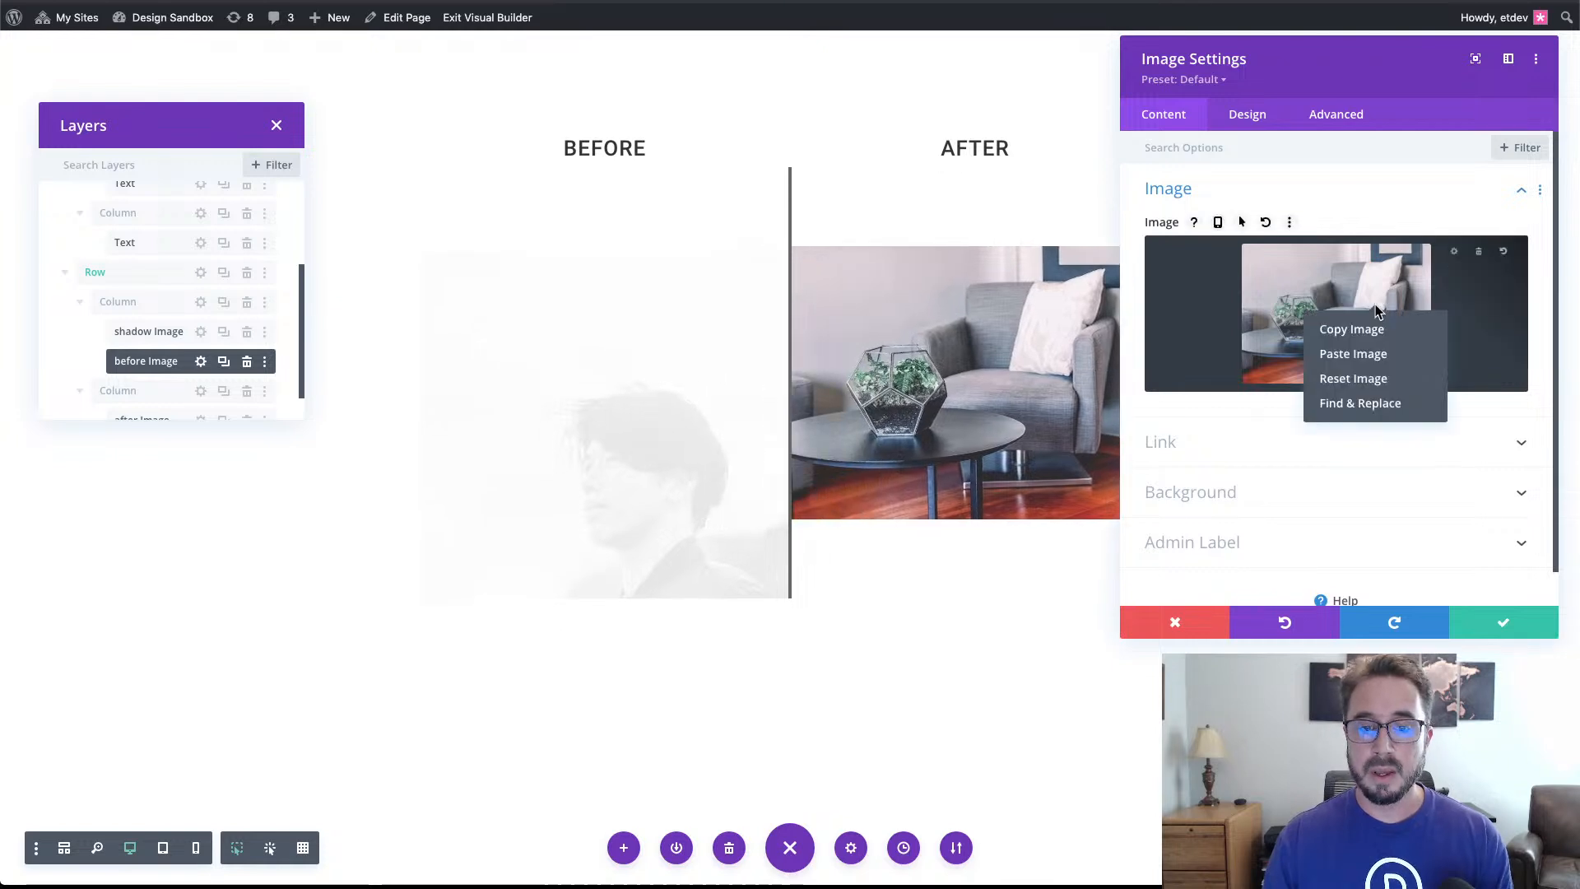
{"action": "left_click", "coordinate": [1370, 355]}
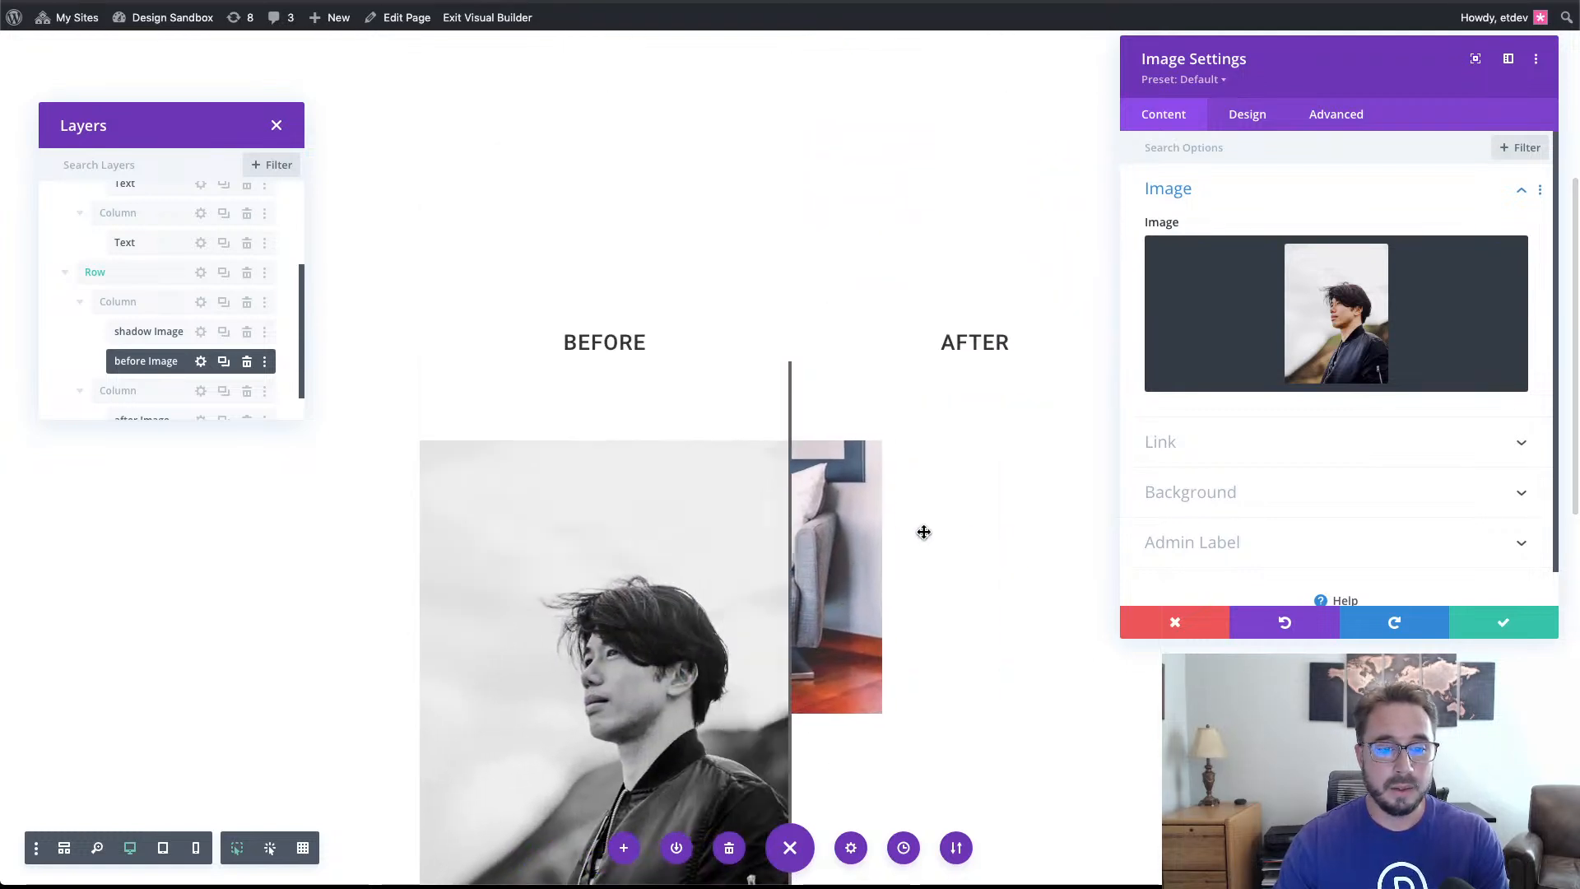
Paste the copied side-profile portrait as the after Image module's picture and save the module settings.
{"action": "scroll", "coordinate": [302, 417], "scroll_direction": "down", "scroll_amount": 1}
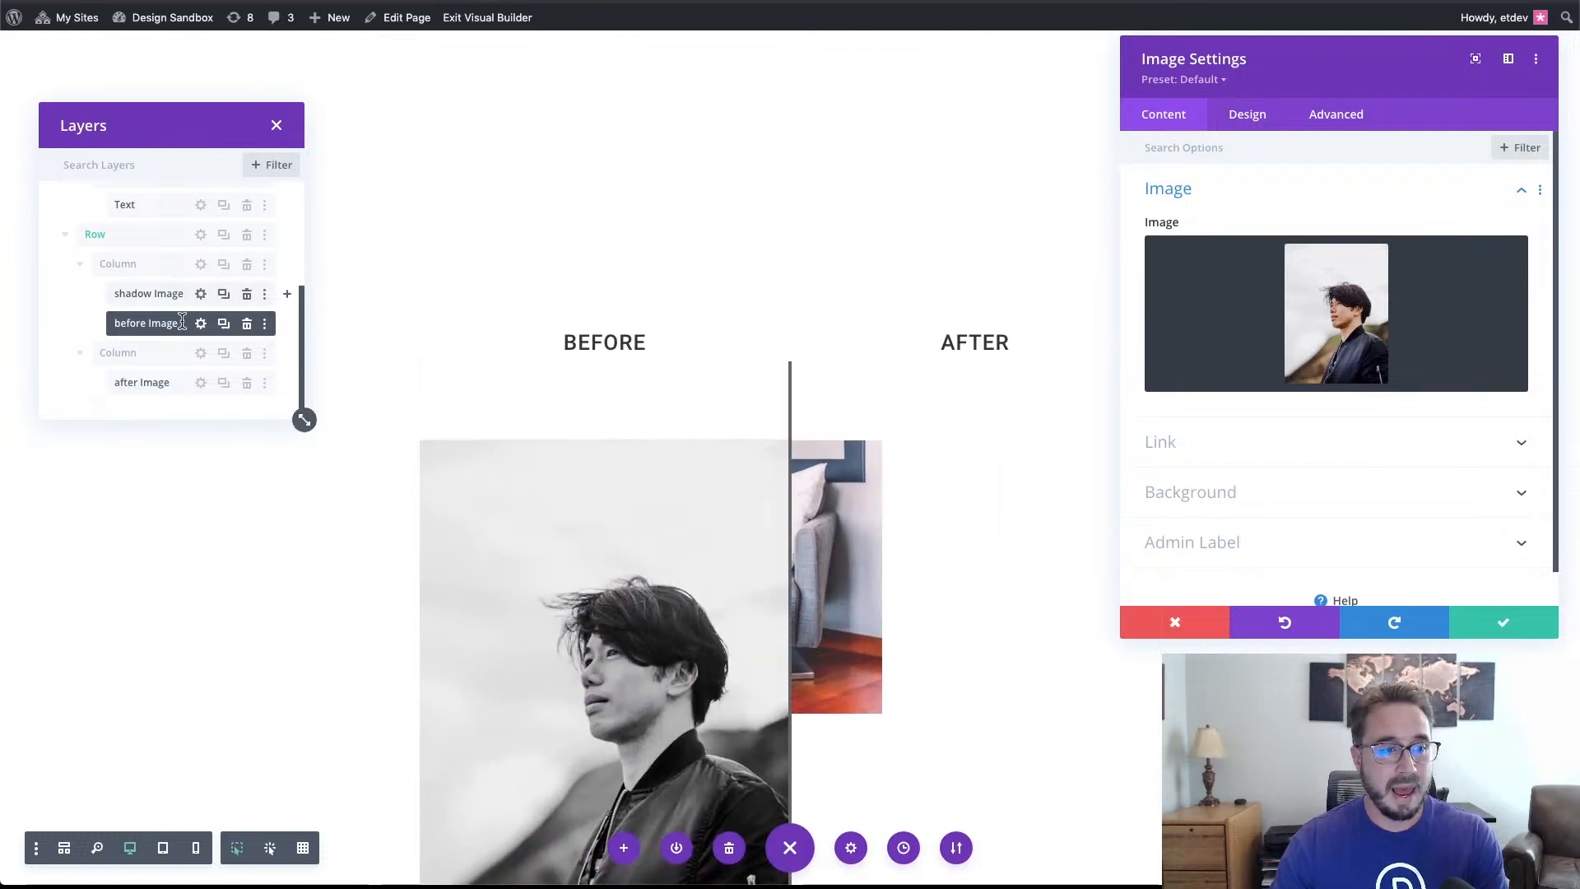
{"action": "left_click", "coordinate": [202, 383]}
{"action": "left_click", "coordinate": [1289, 220]}
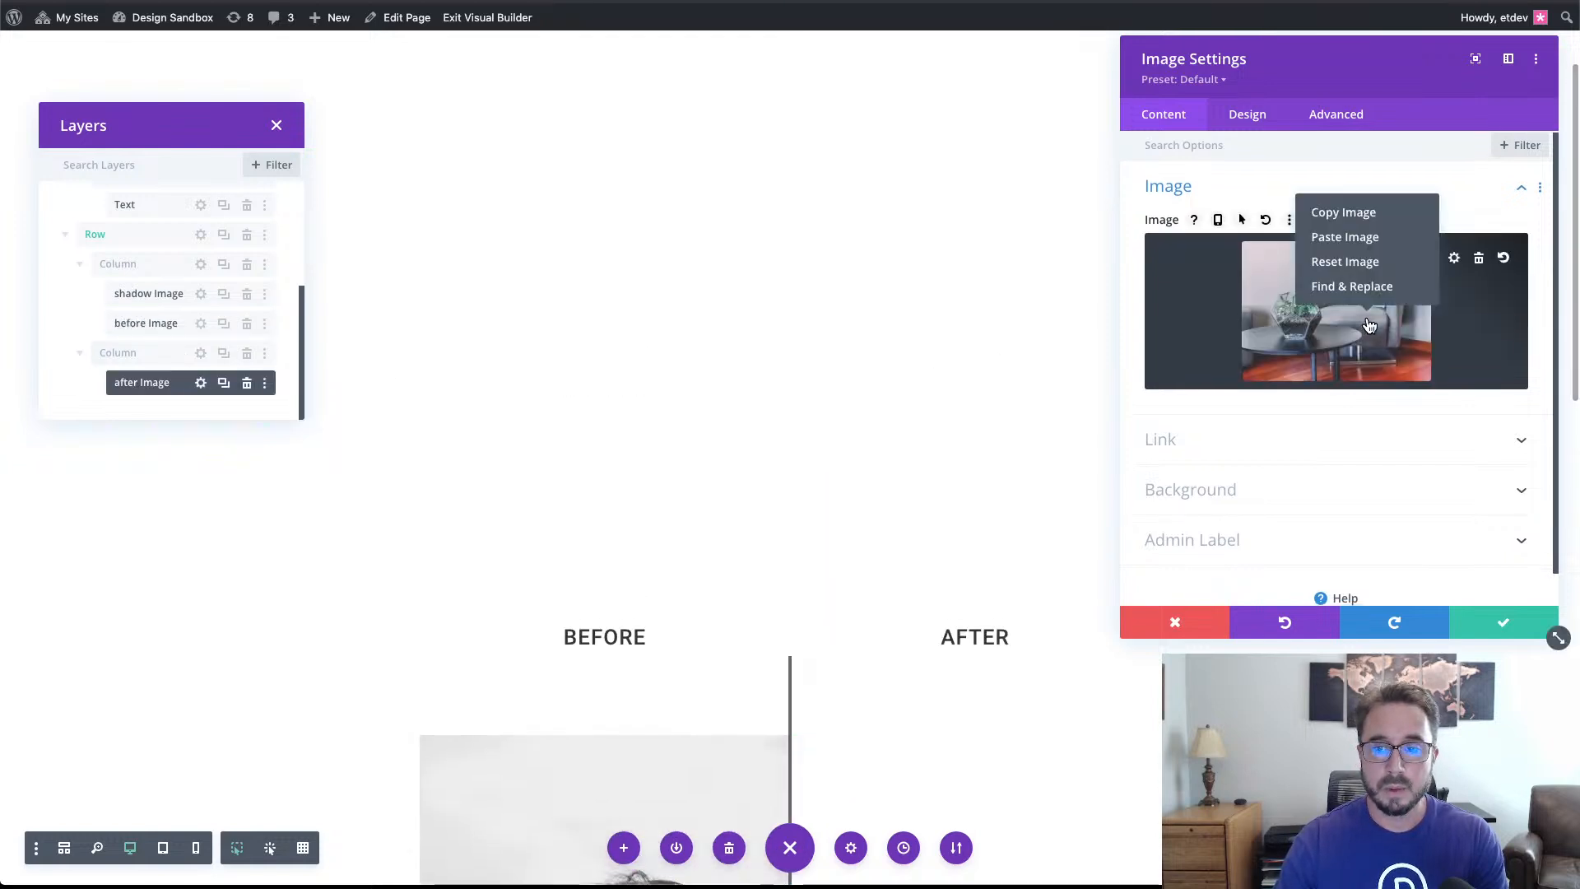
{"action": "left_click", "coordinate": [1358, 240]}
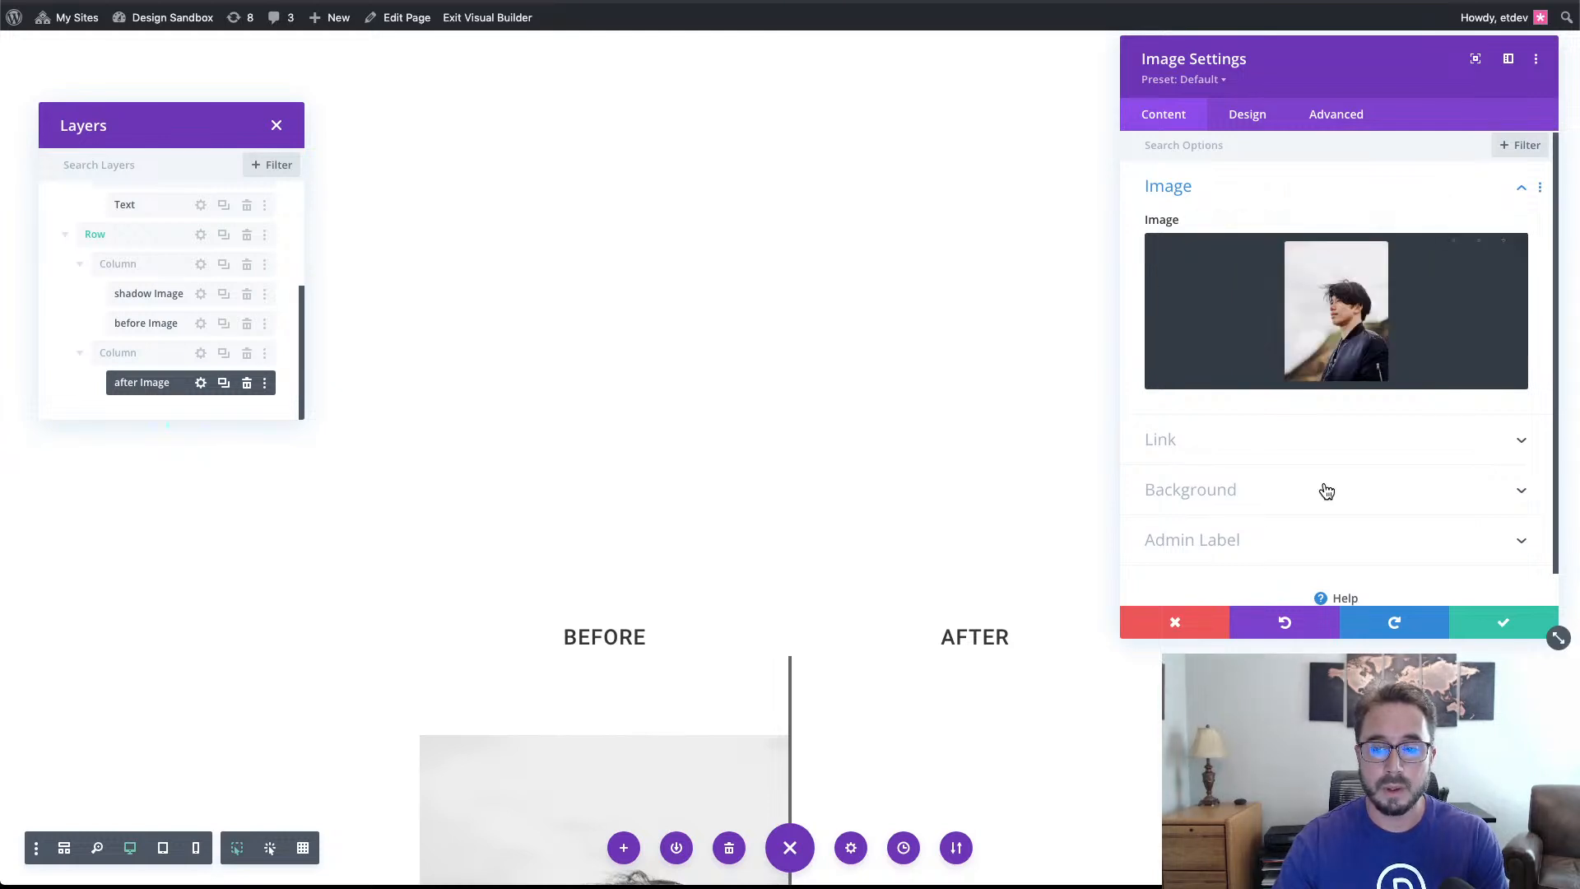
{"action": "left_click", "coordinate": [1465, 634]}
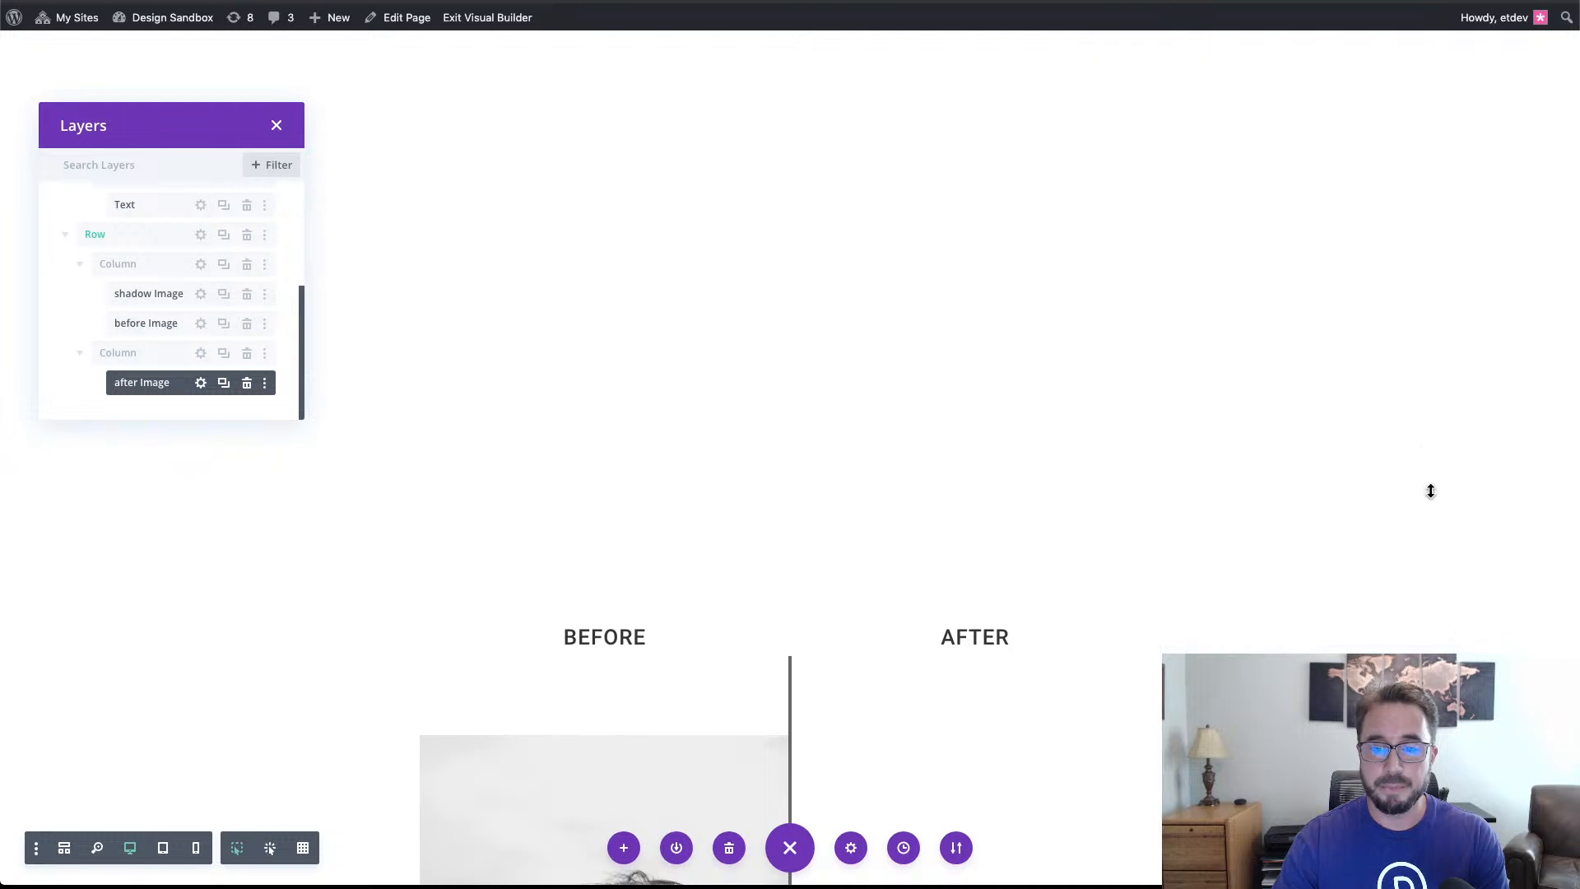
Check the slider's before-to-after scroll motion in the Visual Builder with the same portrait on both sides.
{"action": "scroll", "coordinate": [1426, 309], "scroll_direction": "down", "scroll_amount": 6}
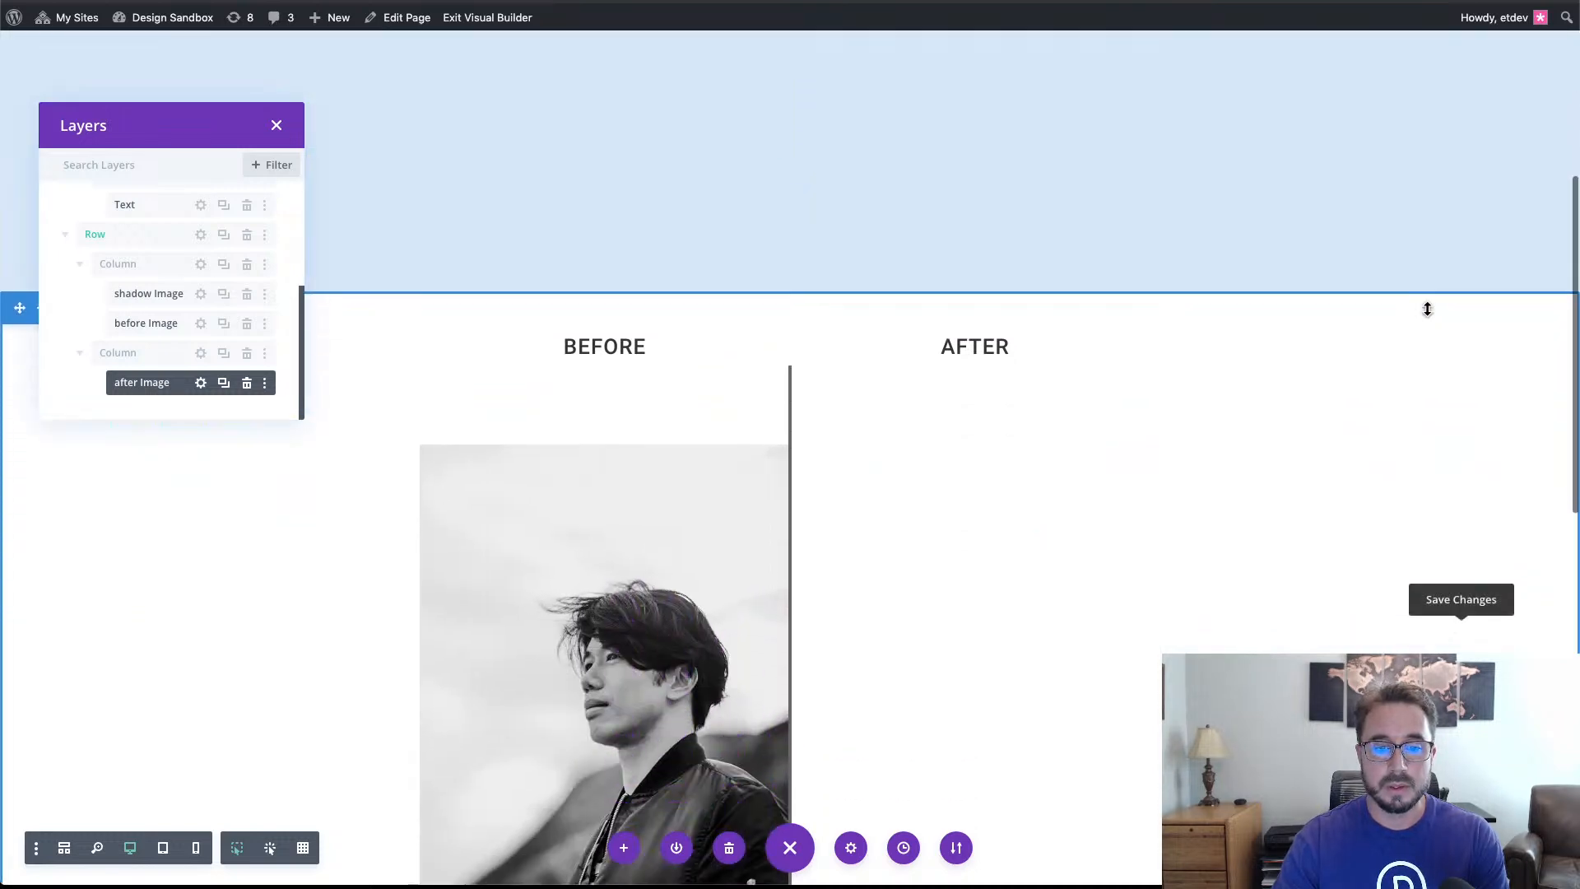
{"action": "scroll", "coordinate": [1428, 308], "scroll_direction": "down", "scroll_amount": 1}
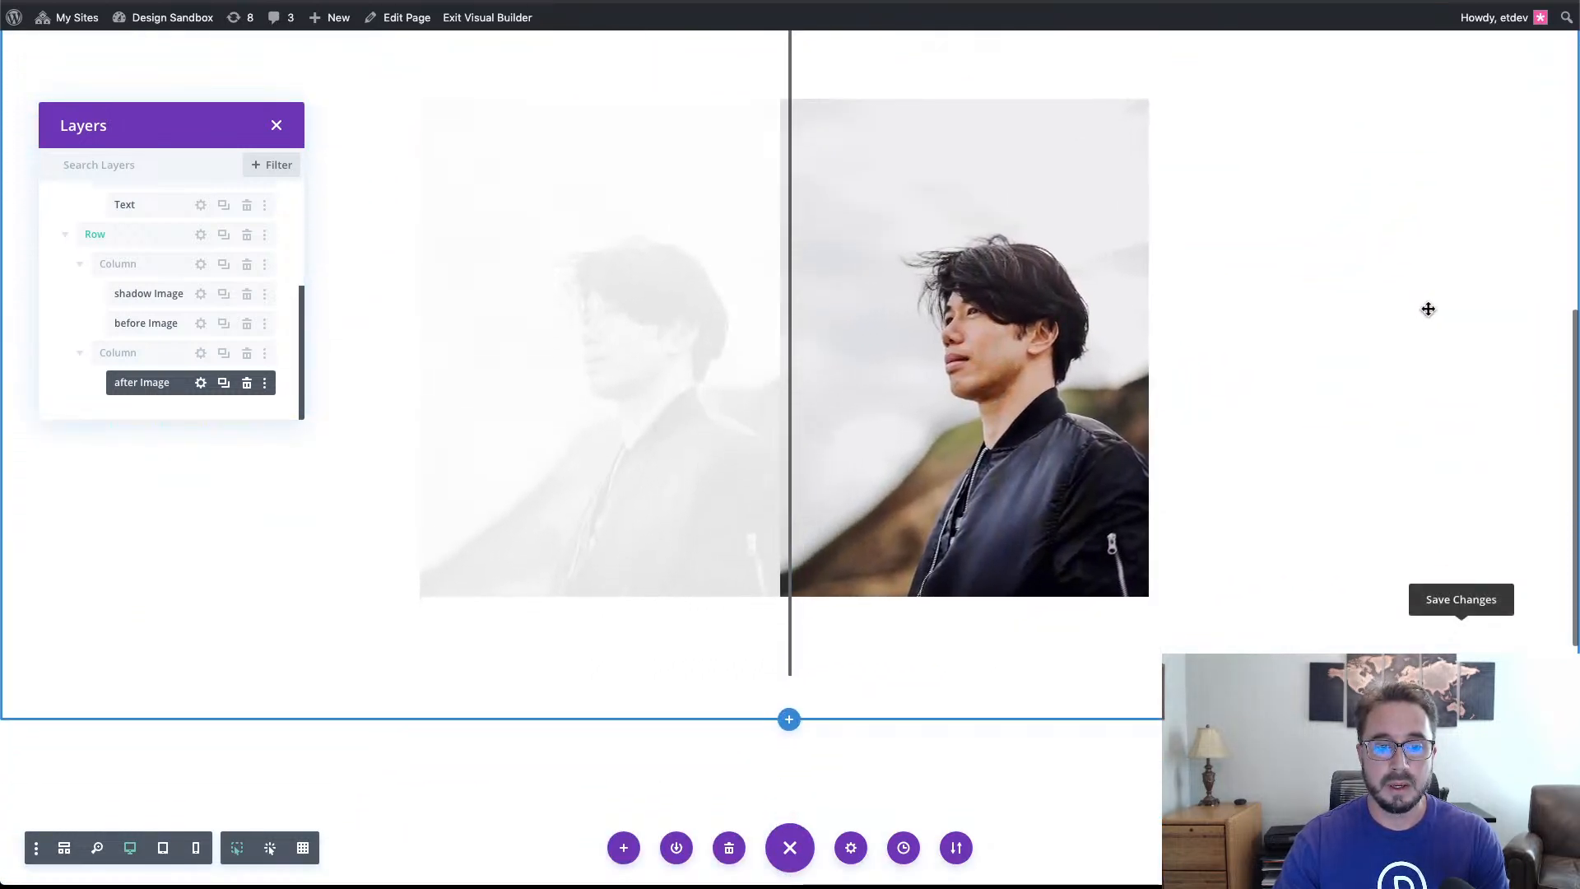
{"action": "scroll", "coordinate": [1428, 309], "scroll_direction": "up", "scroll_amount": 2}
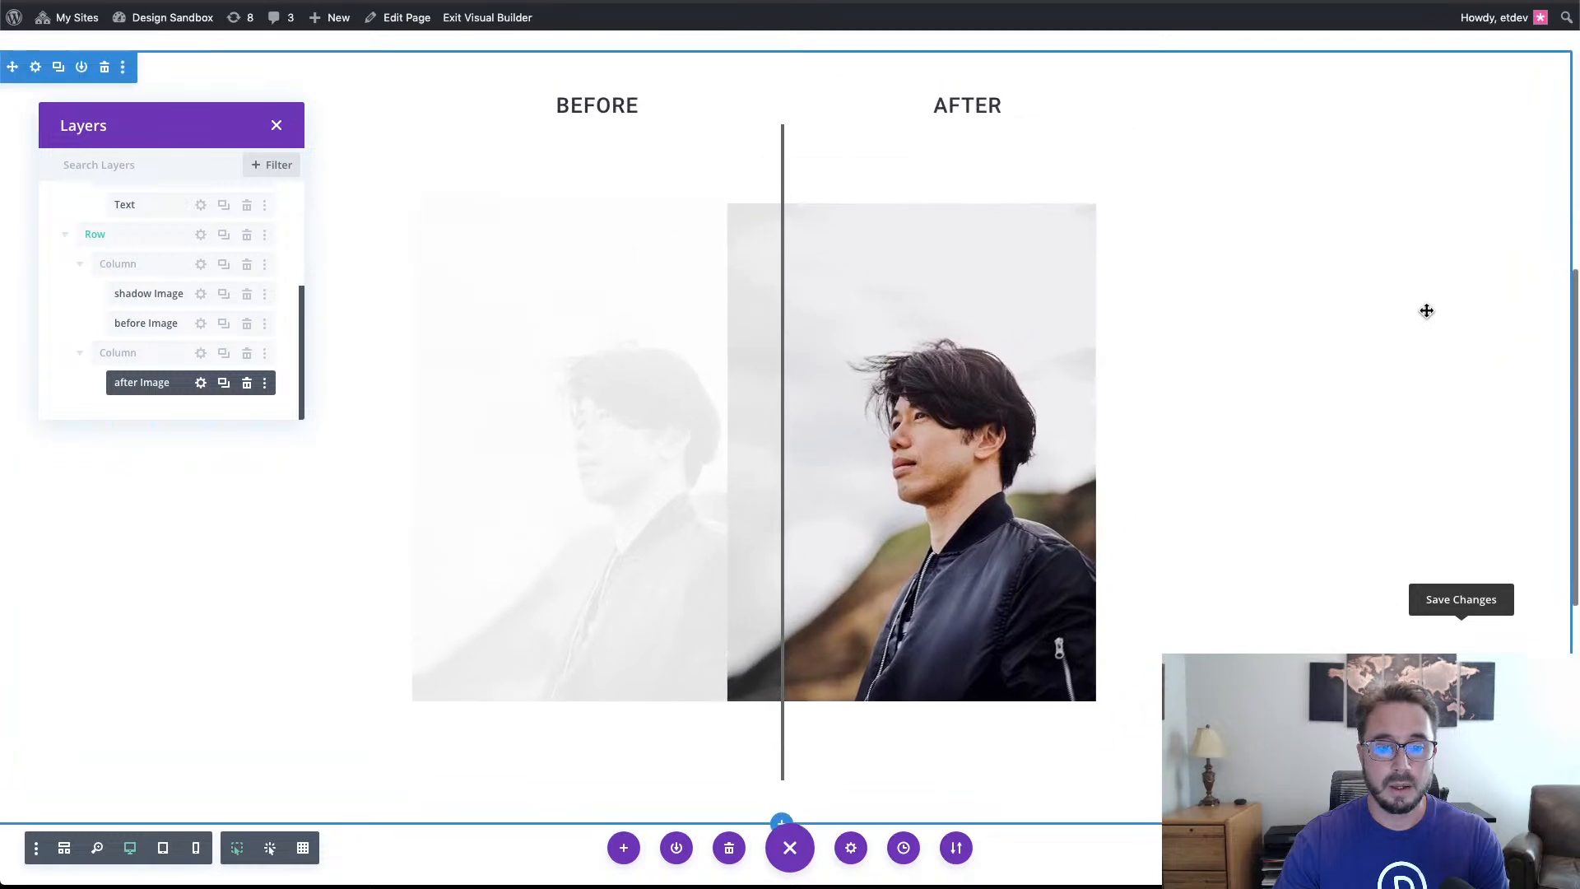
{"action": "scroll", "coordinate": [1427, 311], "scroll_direction": "up", "scroll_amount": 1}
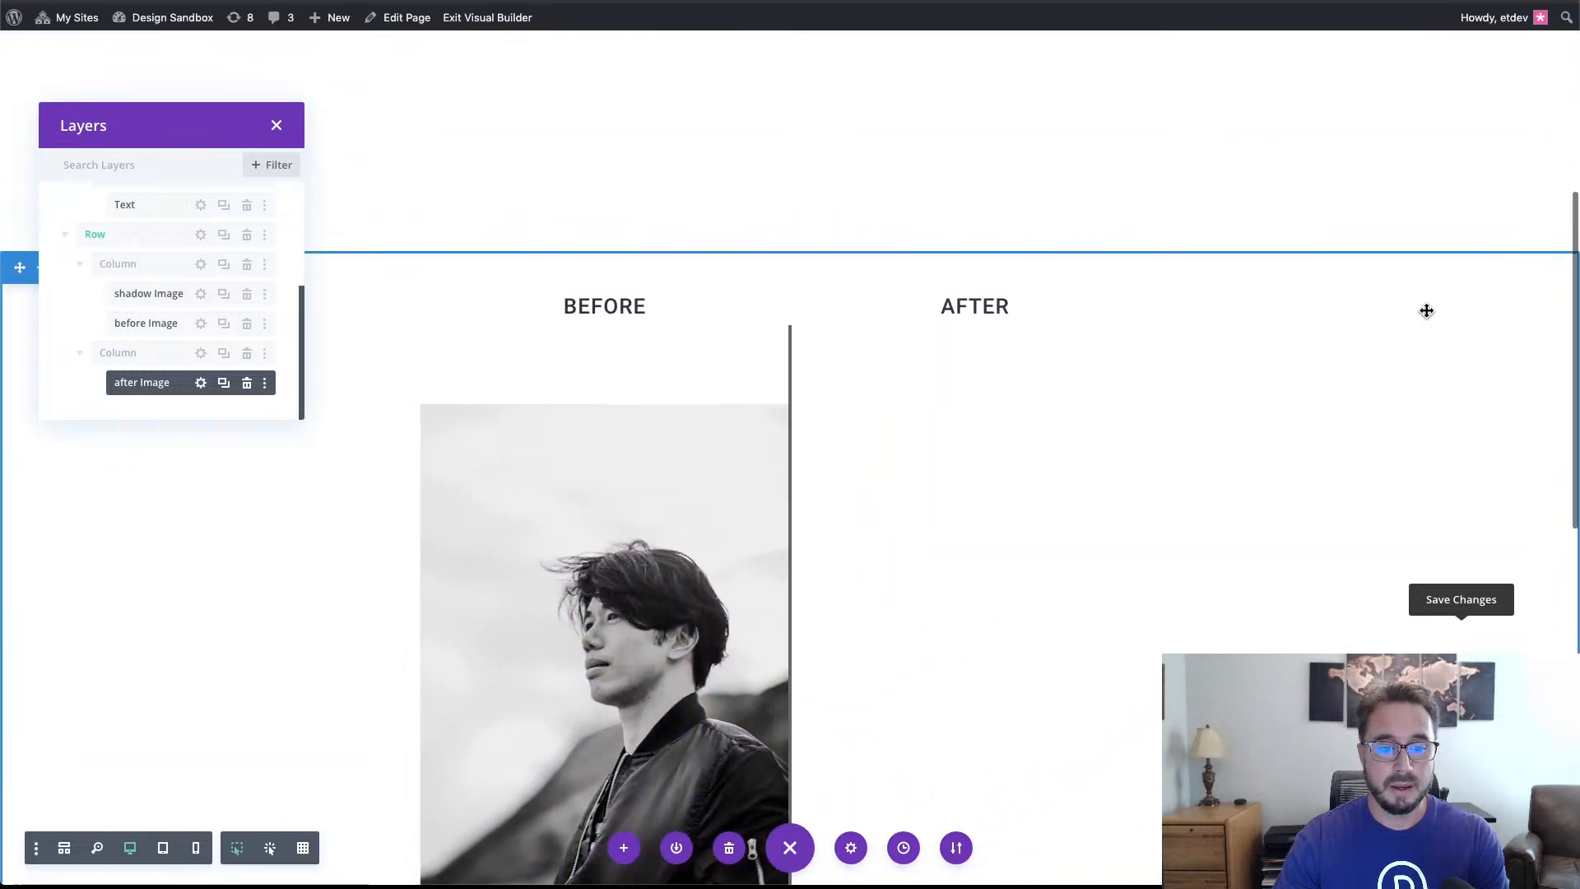
{"action": "scroll", "coordinate": [1426, 310], "scroll_direction": "down", "scroll_amount": 2}
{"action": "scroll", "coordinate": [1426, 312], "scroll_direction": "down", "scroll_amount": 2}
{"action": "scroll", "coordinate": [1425, 312], "scroll_direction": "up", "scroll_amount": 2}
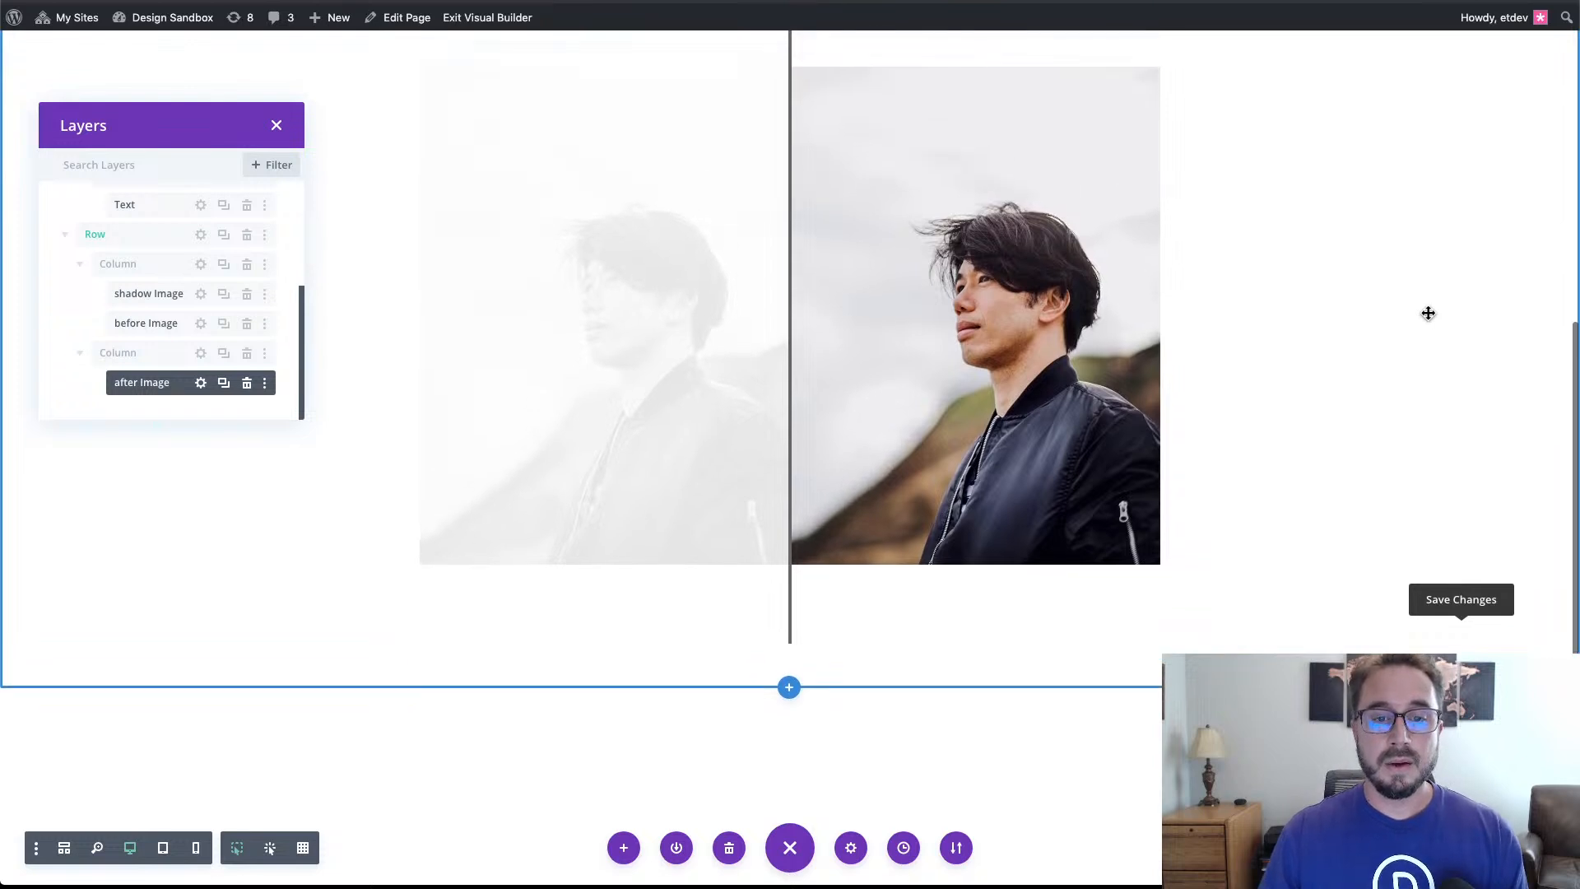
{"action": "scroll", "coordinate": [1426, 312], "scroll_direction": "up", "scroll_amount": 2}
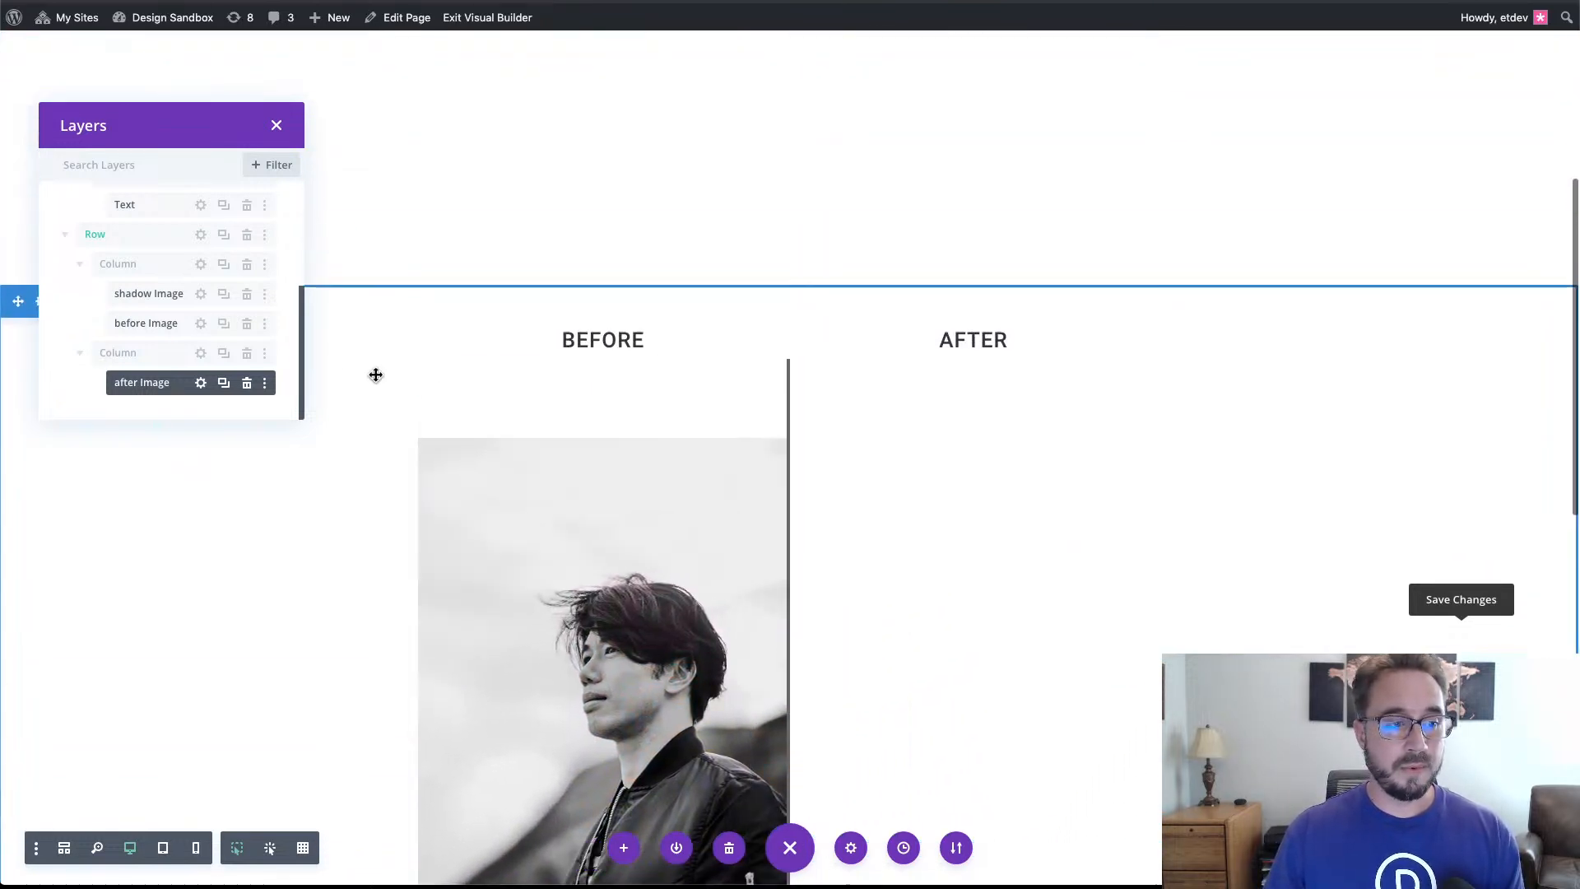
Replace the after Image module's picture with the smiling portrait actor-03.jpg from the media library and save the module settings.
{"action": "left_click", "coordinate": [201, 384]}
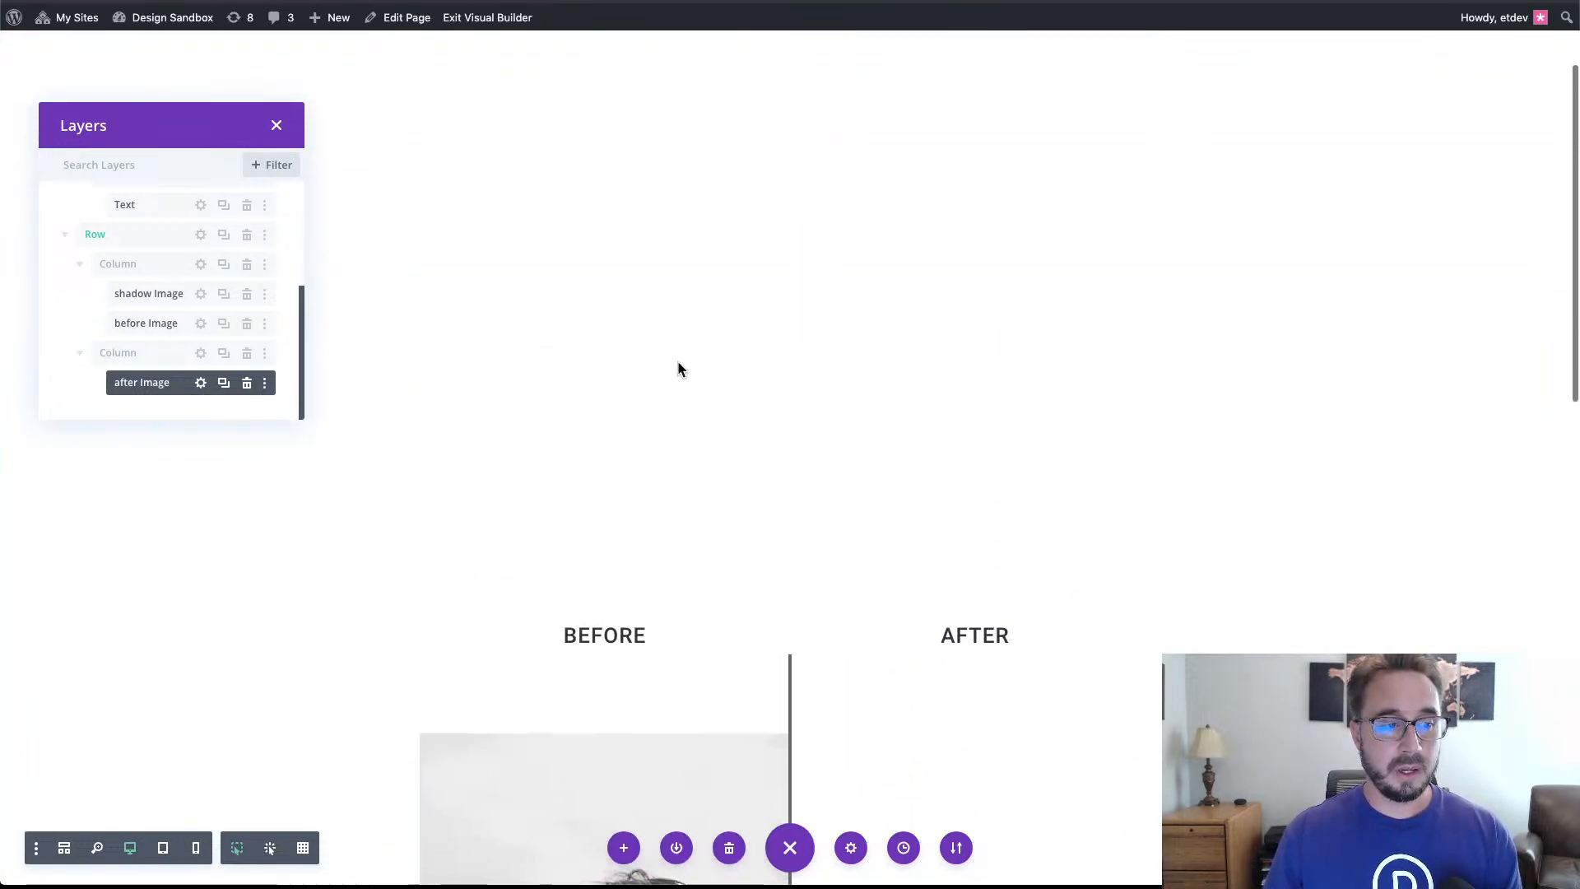
{"action": "scroll", "coordinate": [683, 369], "scroll_direction": "down", "scroll_amount": 5}
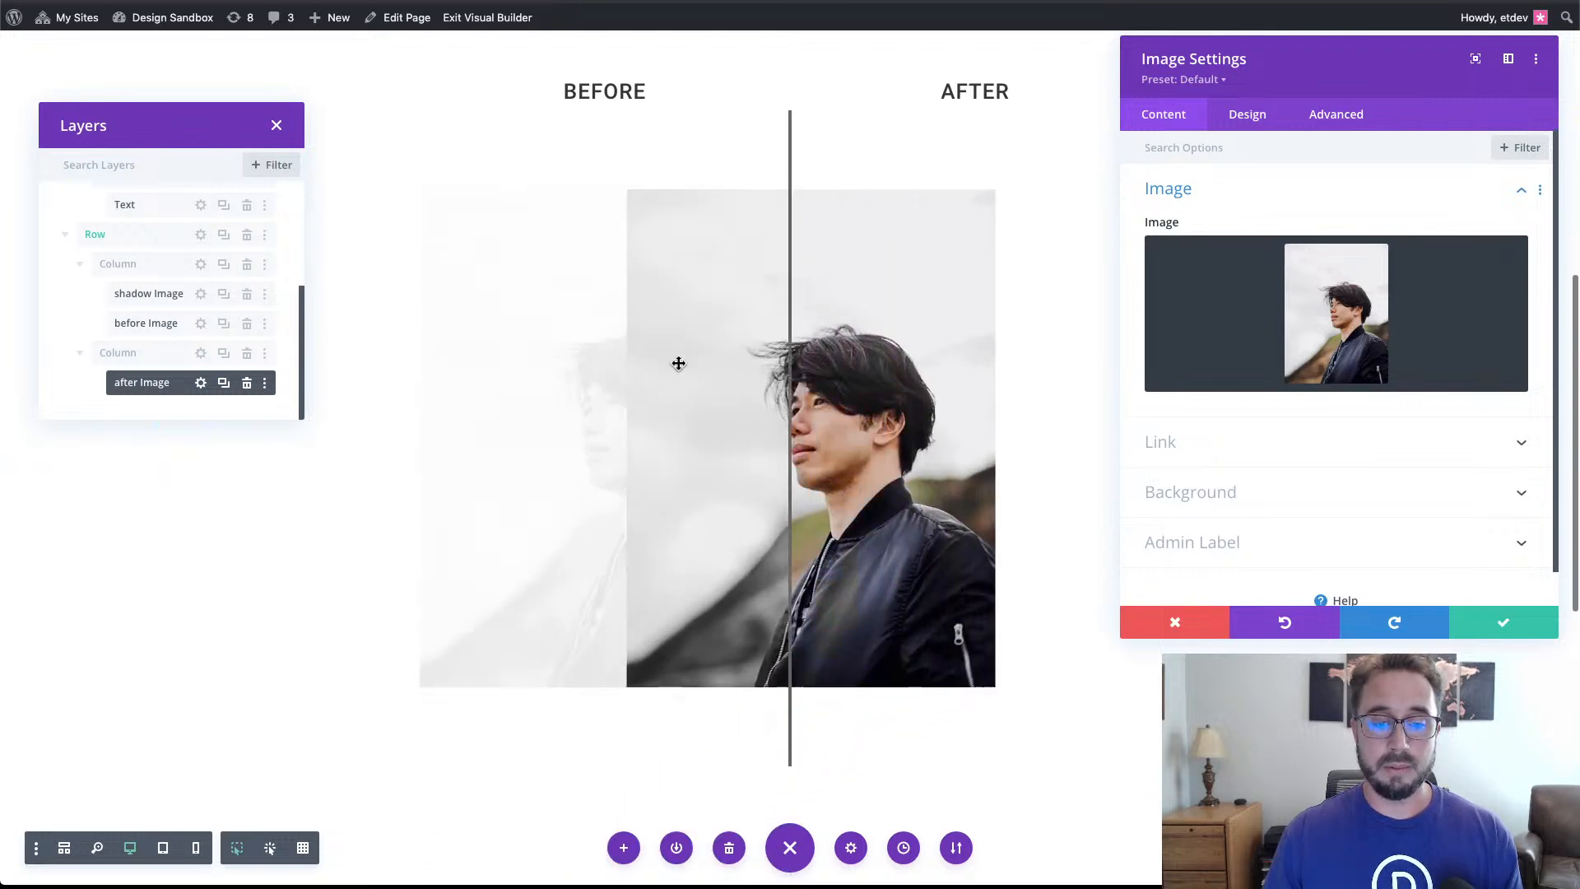
{"action": "scroll", "coordinate": [683, 368], "scroll_direction": "up", "scroll_amount": 1}
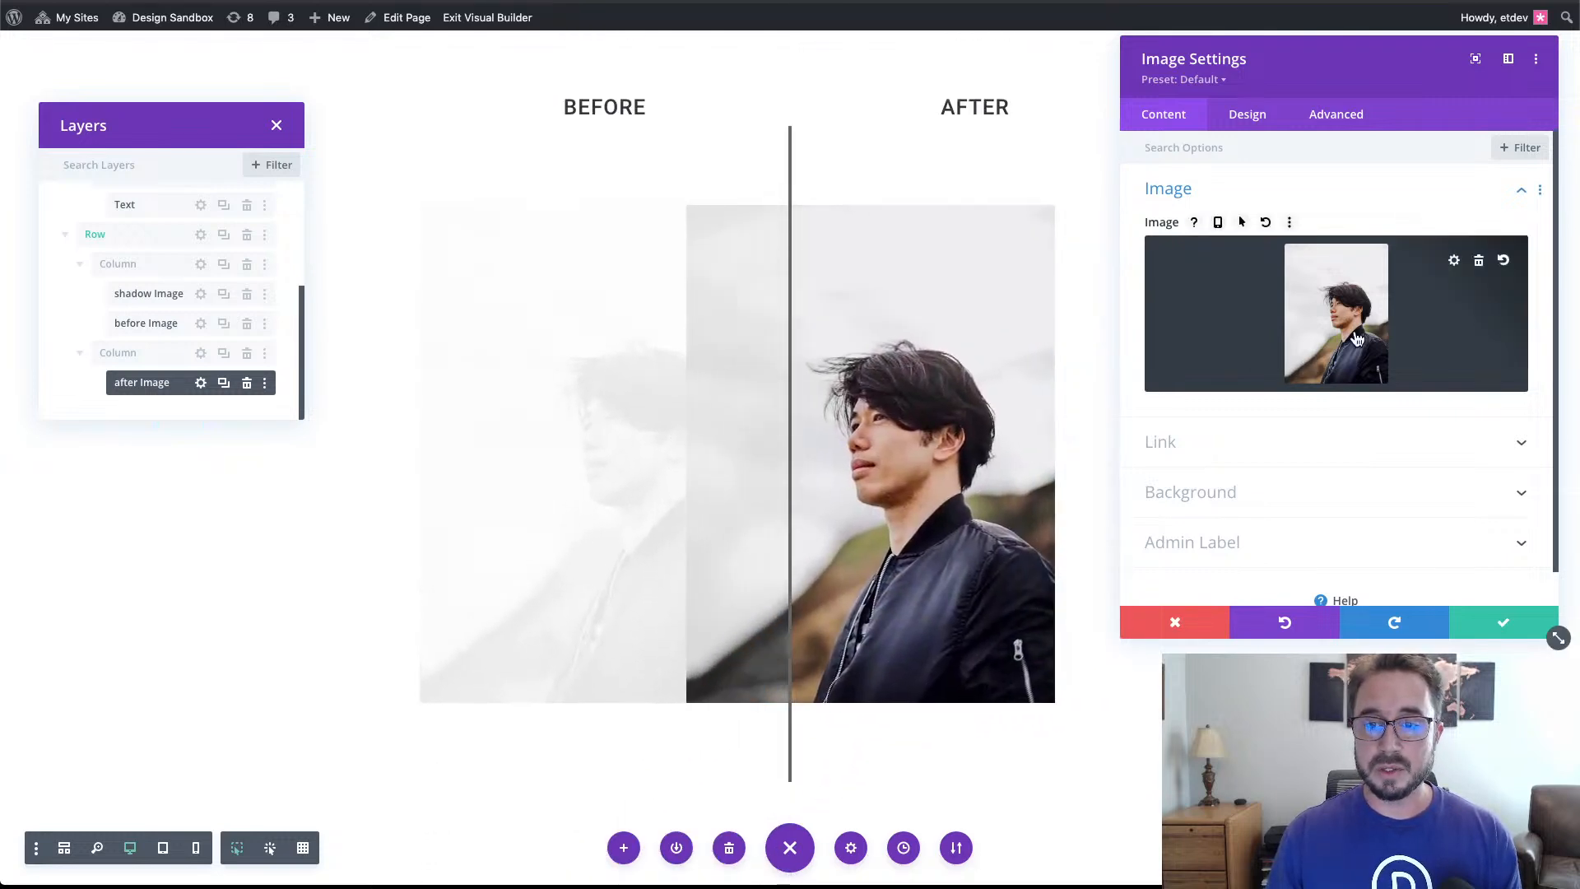
{"action": "left_click", "coordinate": [1373, 343]}
{"action": "scroll", "coordinate": [1150, 488], "scroll_direction": "down", "scroll_amount": 10}
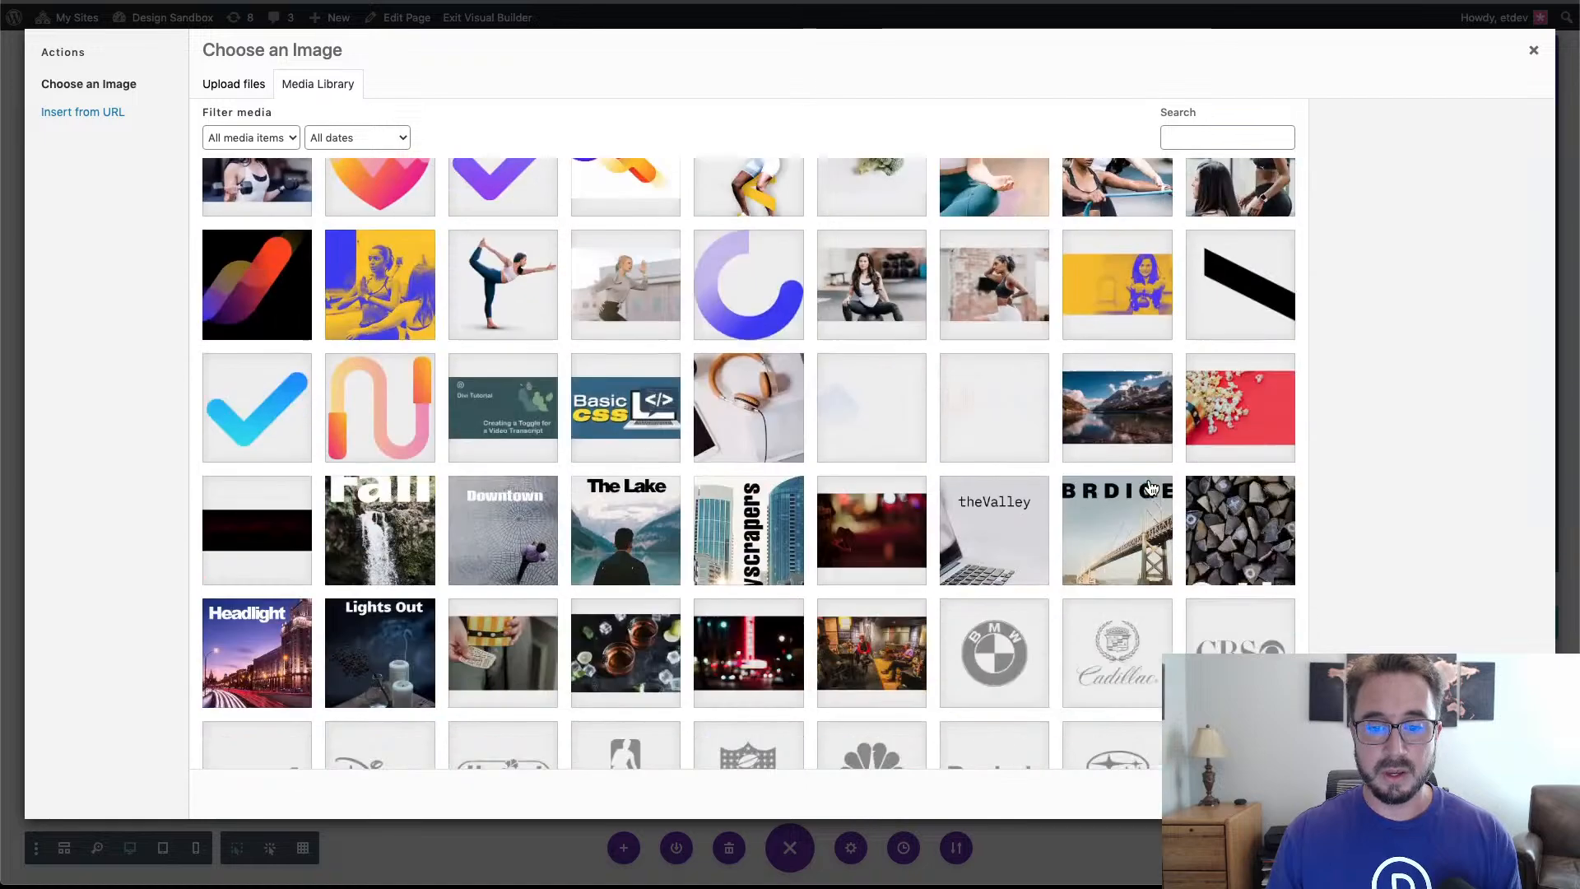
{"action": "scroll", "coordinate": [1151, 488], "scroll_direction": "down", "scroll_amount": 2}
{"action": "left_click", "coordinate": [626, 453]}
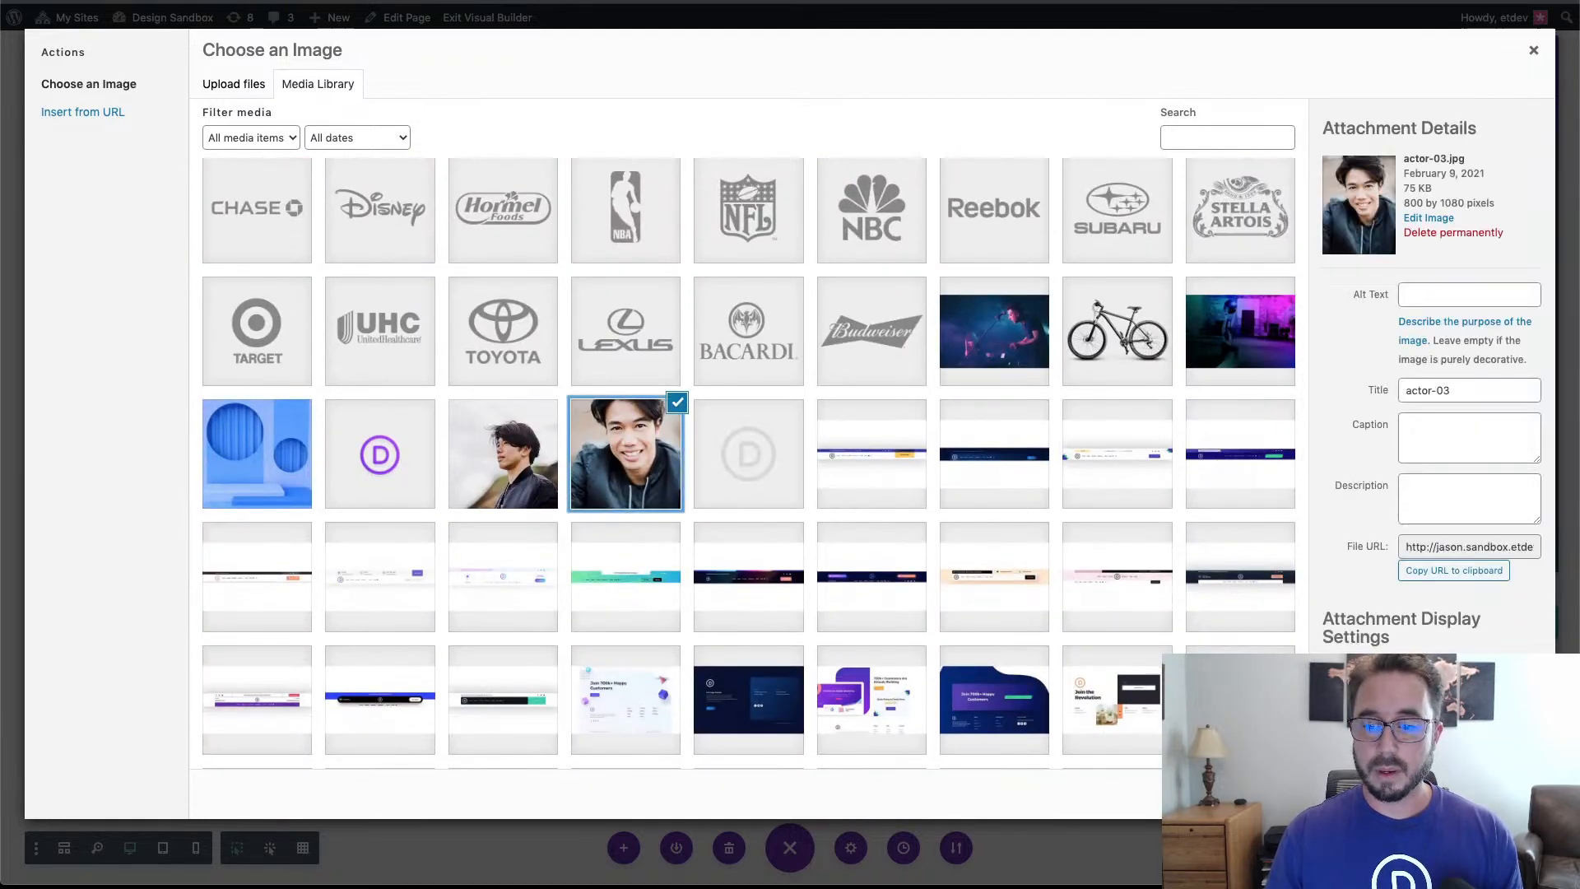
{"action": "left_click", "coordinate": [1498, 794]}
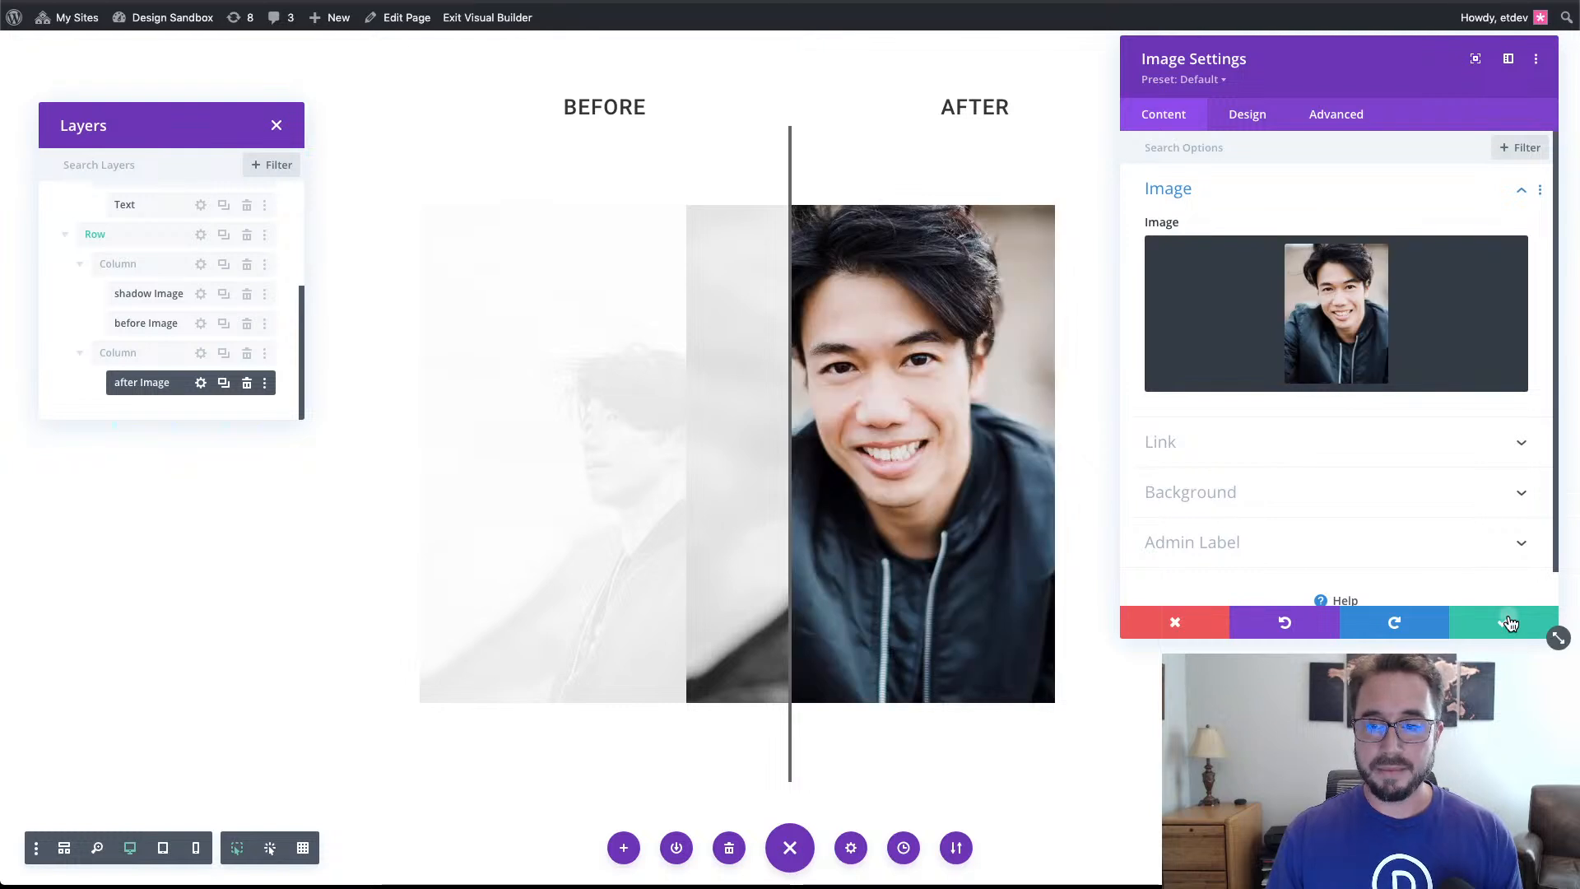
{"action": "left_click", "coordinate": [1506, 622]}
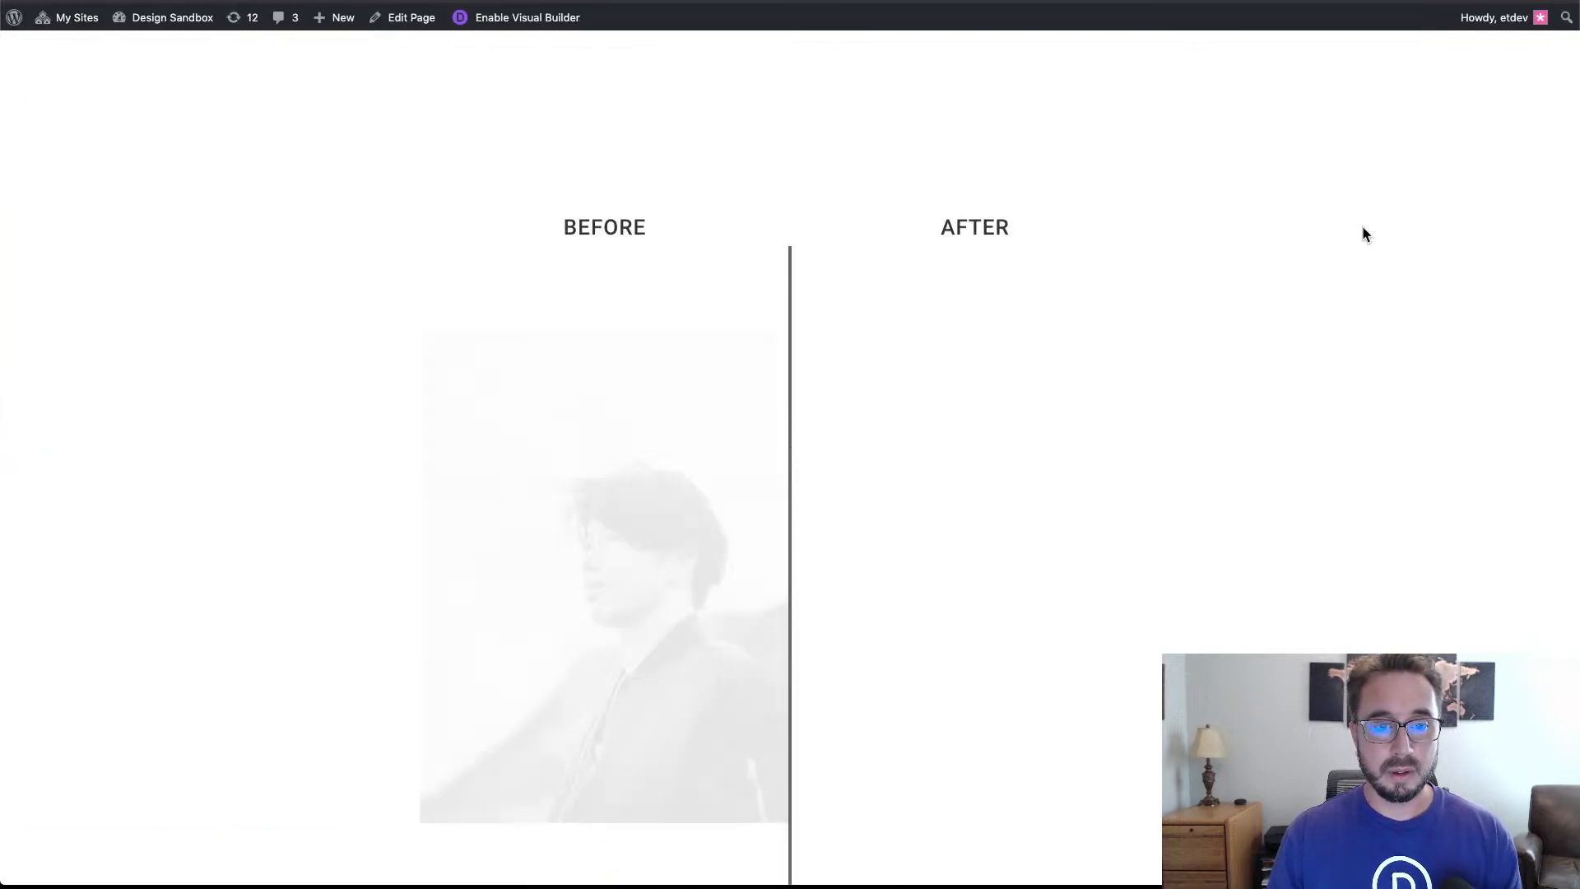
Examine the slider's scroll motion on the live page with the side-profile before image and the smiling after image.
{"action": "scroll", "coordinate": [1364, 235], "scroll_direction": "up", "scroll_amount": 3}
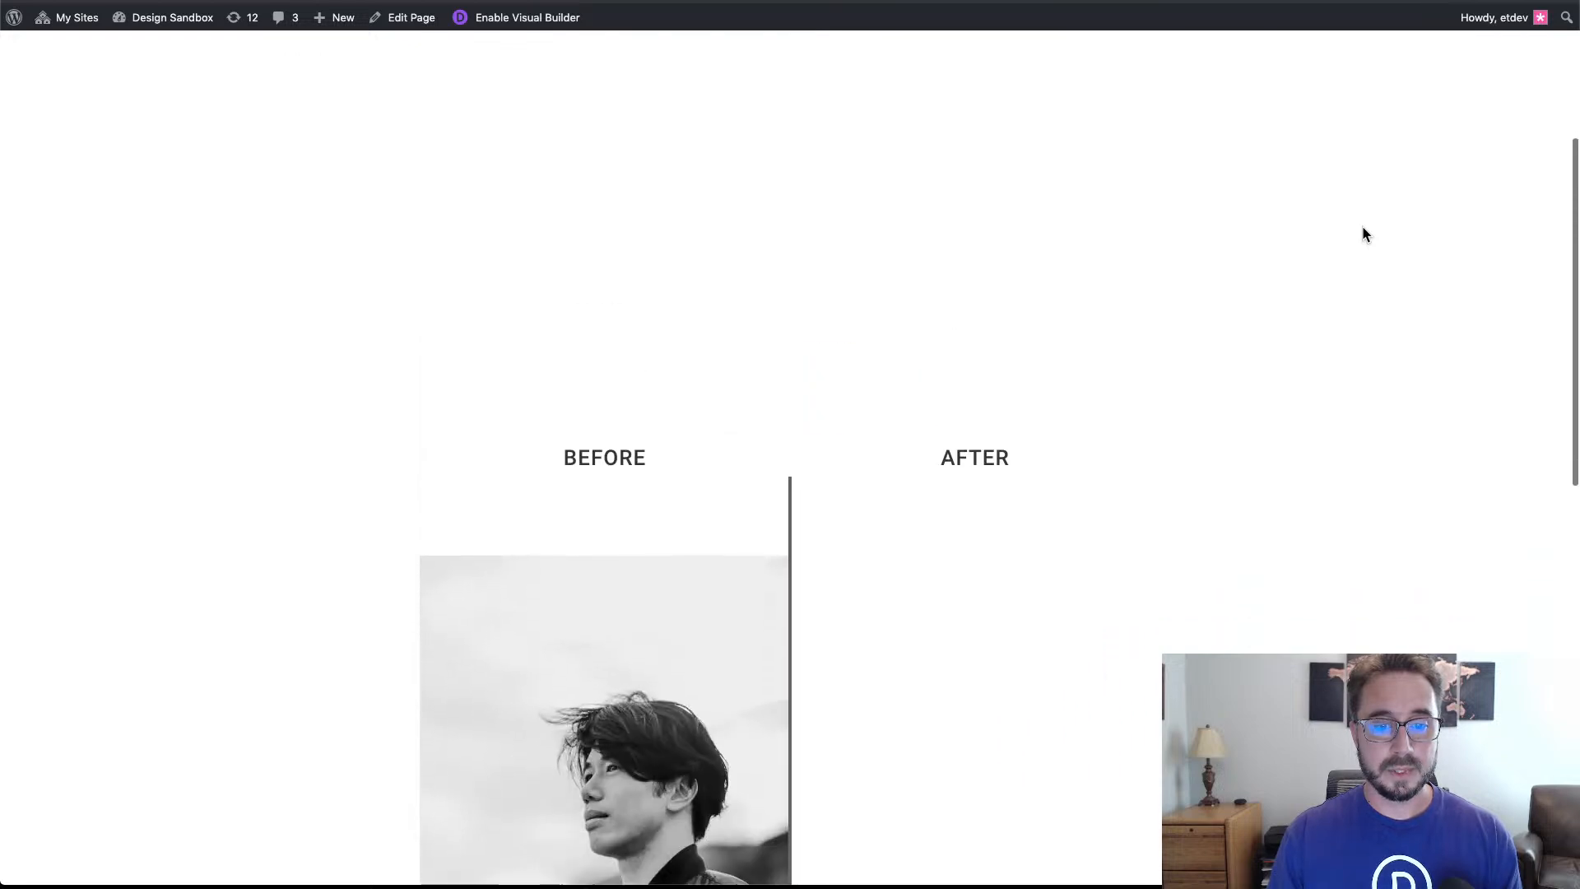
{"action": "scroll", "coordinate": [1363, 231], "scroll_direction": "down", "scroll_amount": 5}
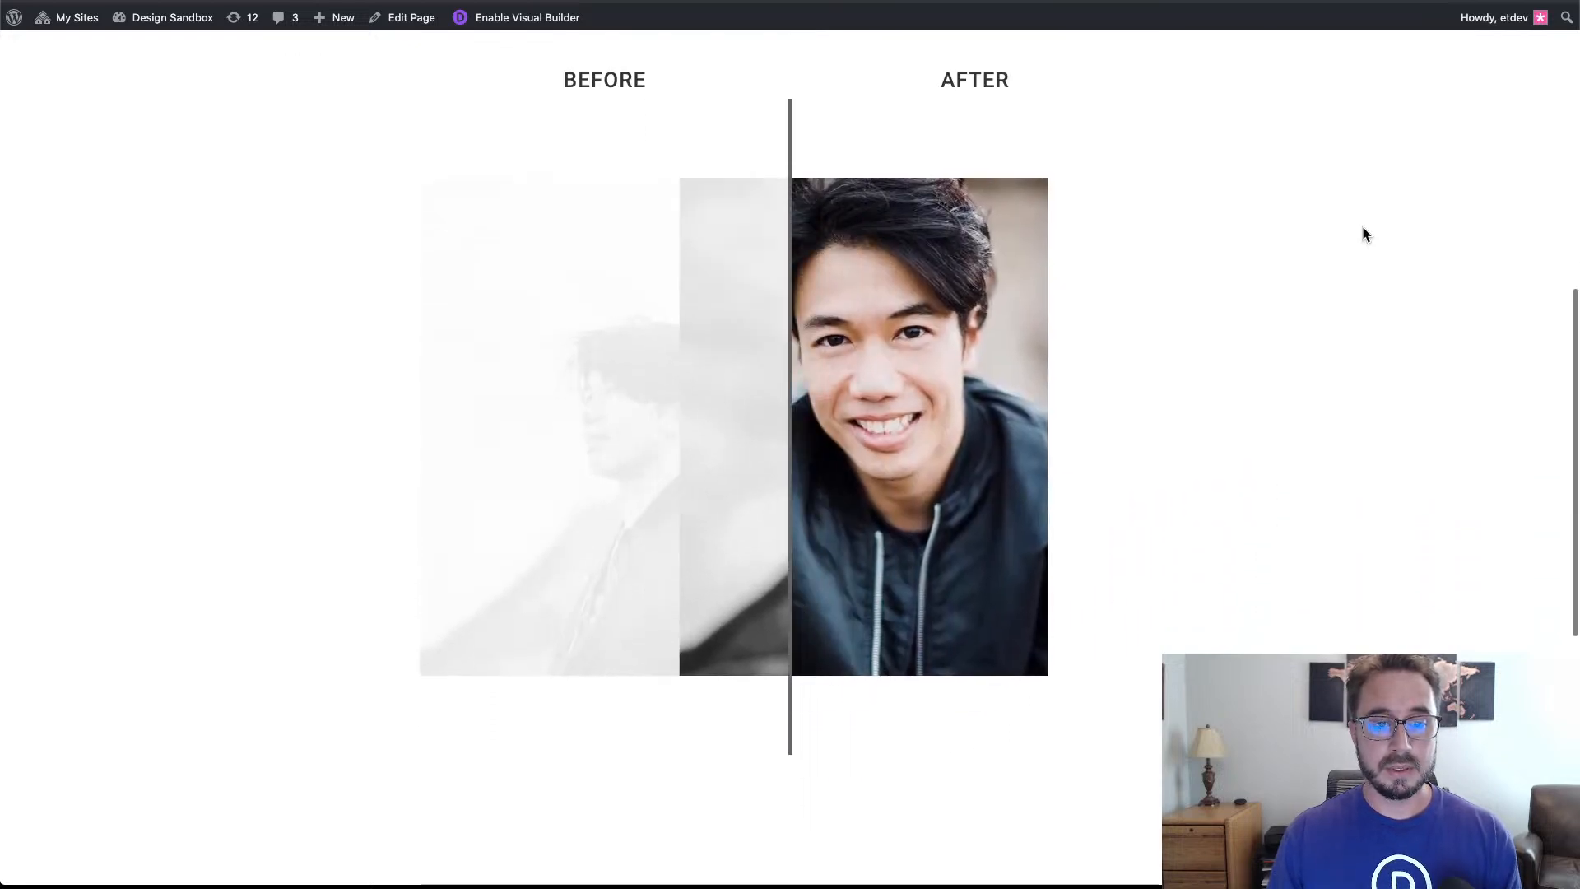
{"action": "scroll", "coordinate": [1364, 234], "scroll_direction": "up", "scroll_amount": 3}
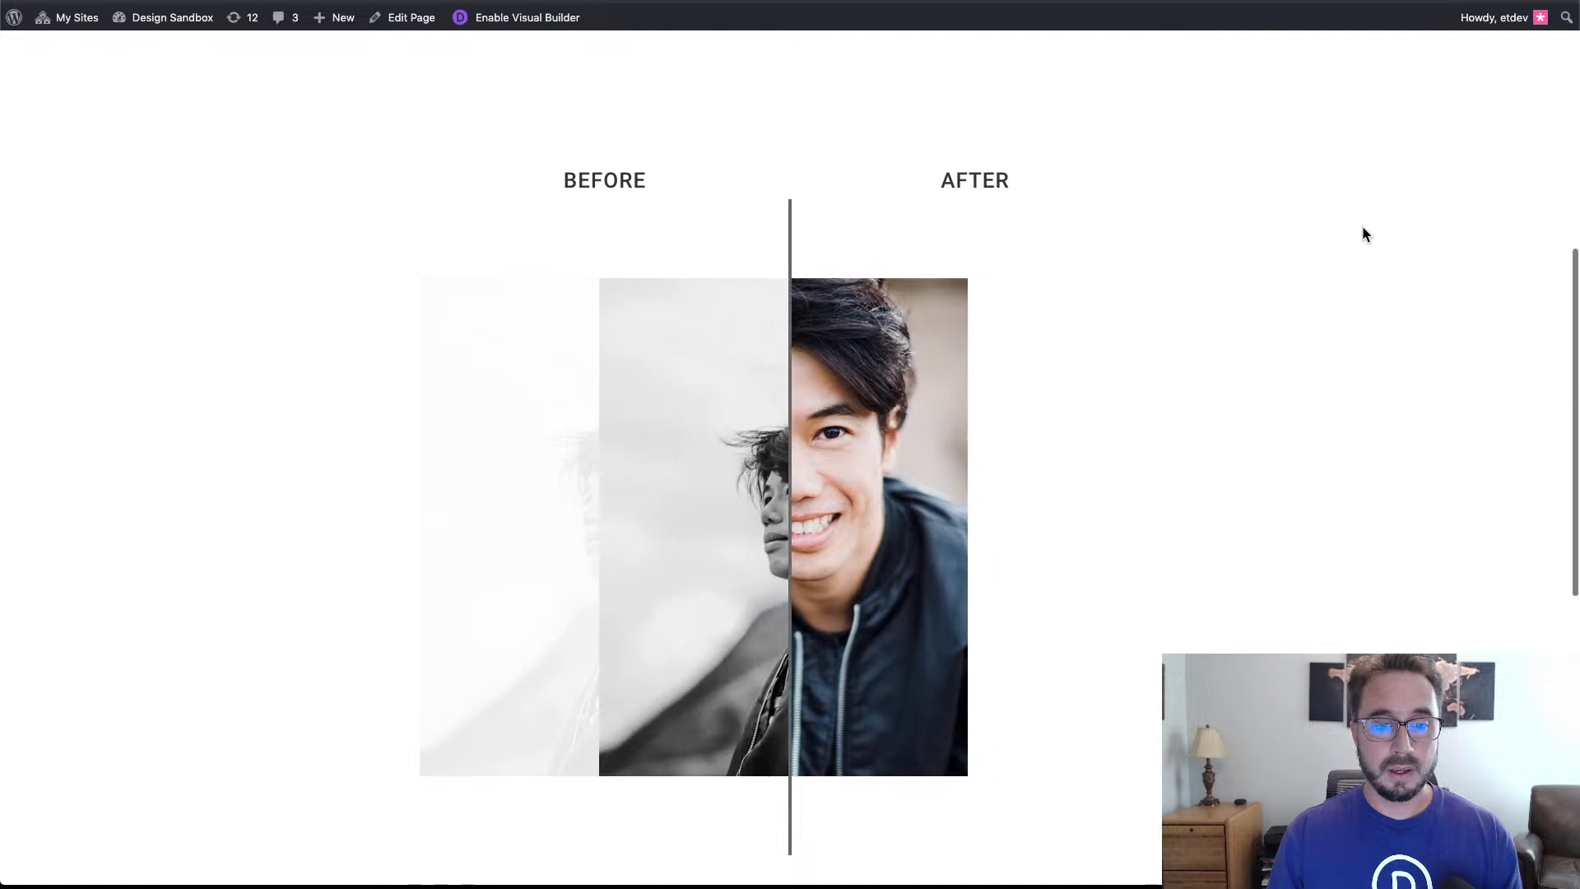
{"action": "scroll", "coordinate": [1364, 234], "scroll_direction": "up", "scroll_amount": 3}
{"action": "scroll", "coordinate": [1363, 234], "scroll_direction": "down", "scroll_amount": 3}
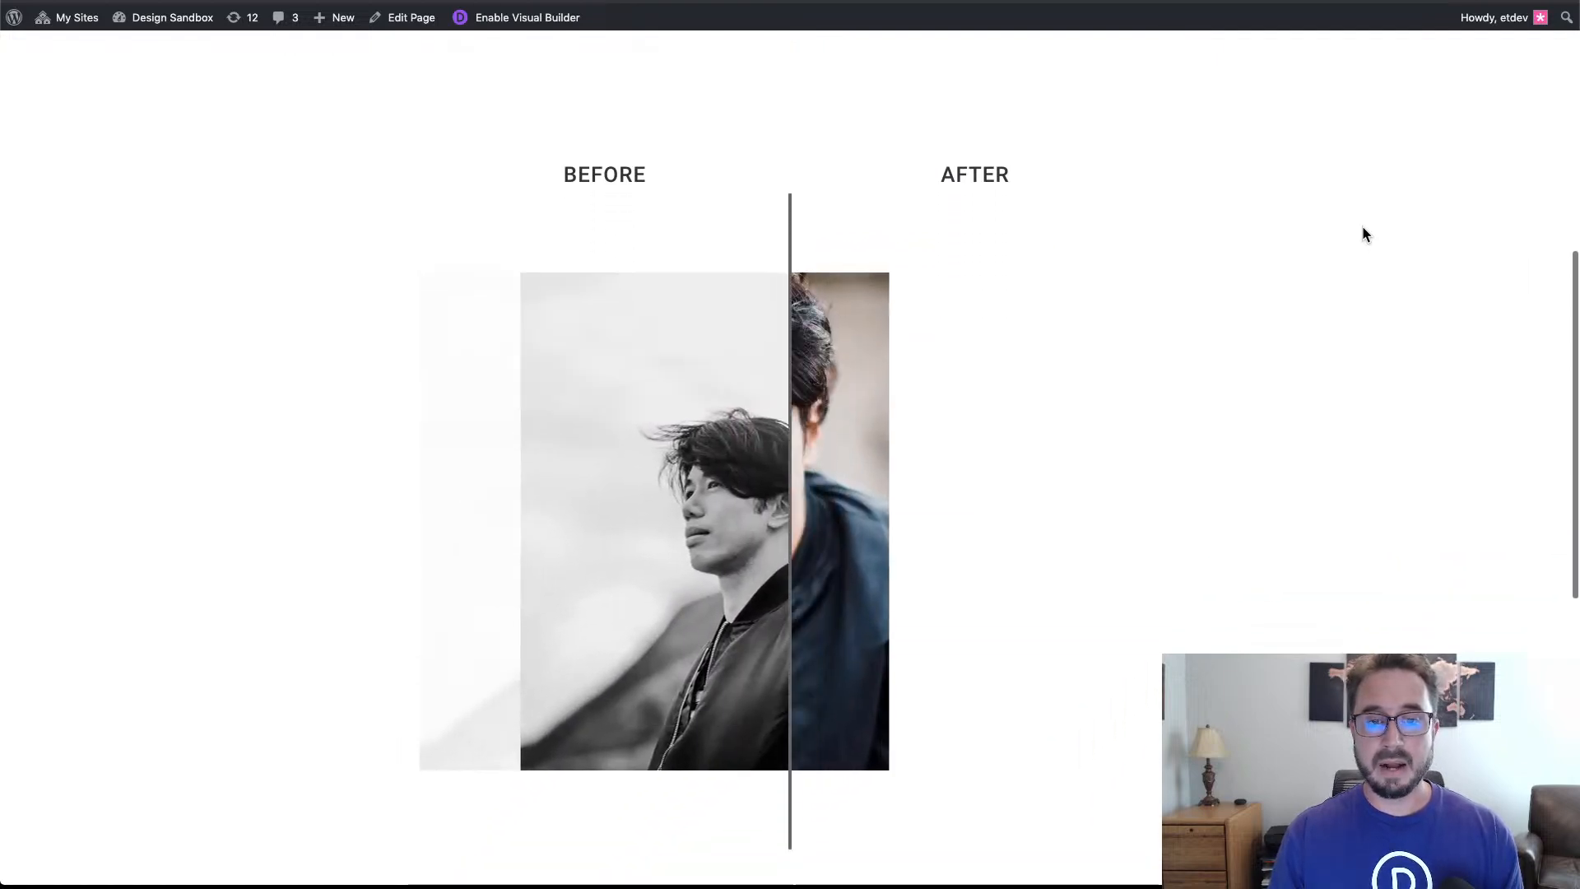
{"action": "scroll", "coordinate": [1364, 234], "scroll_direction": "down", "scroll_amount": 2}
{"action": "scroll", "coordinate": [1364, 234], "scroll_direction": "up", "scroll_amount": 1}
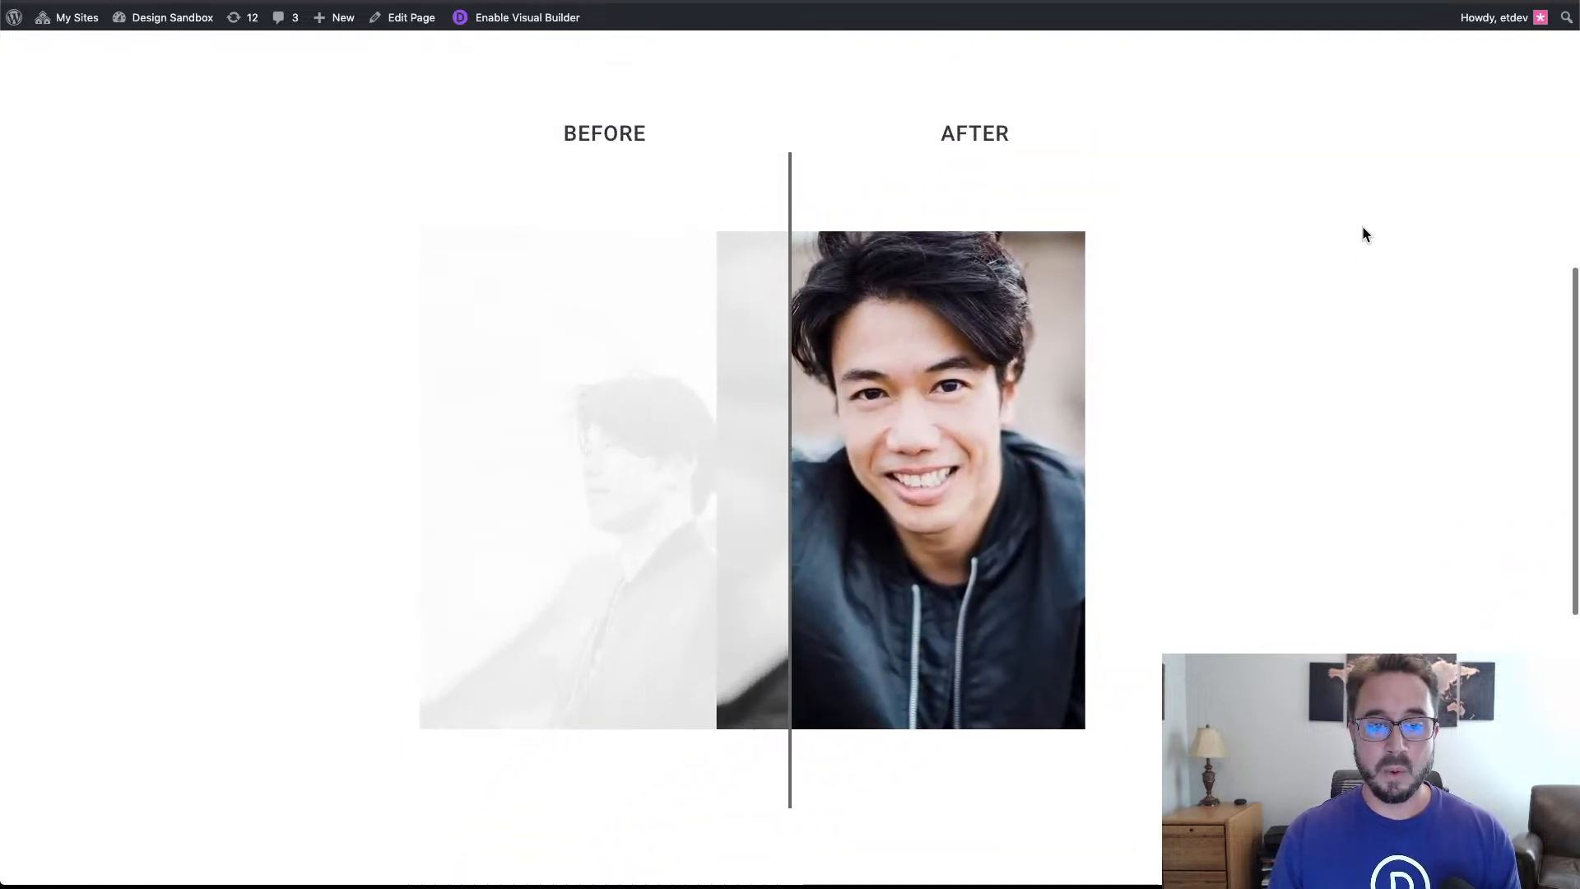
{"action": "scroll", "coordinate": [1364, 234], "scroll_direction": "up", "scroll_amount": 2}
{"action": "scroll", "coordinate": [1364, 234], "scroll_direction": "down", "scroll_amount": 1}
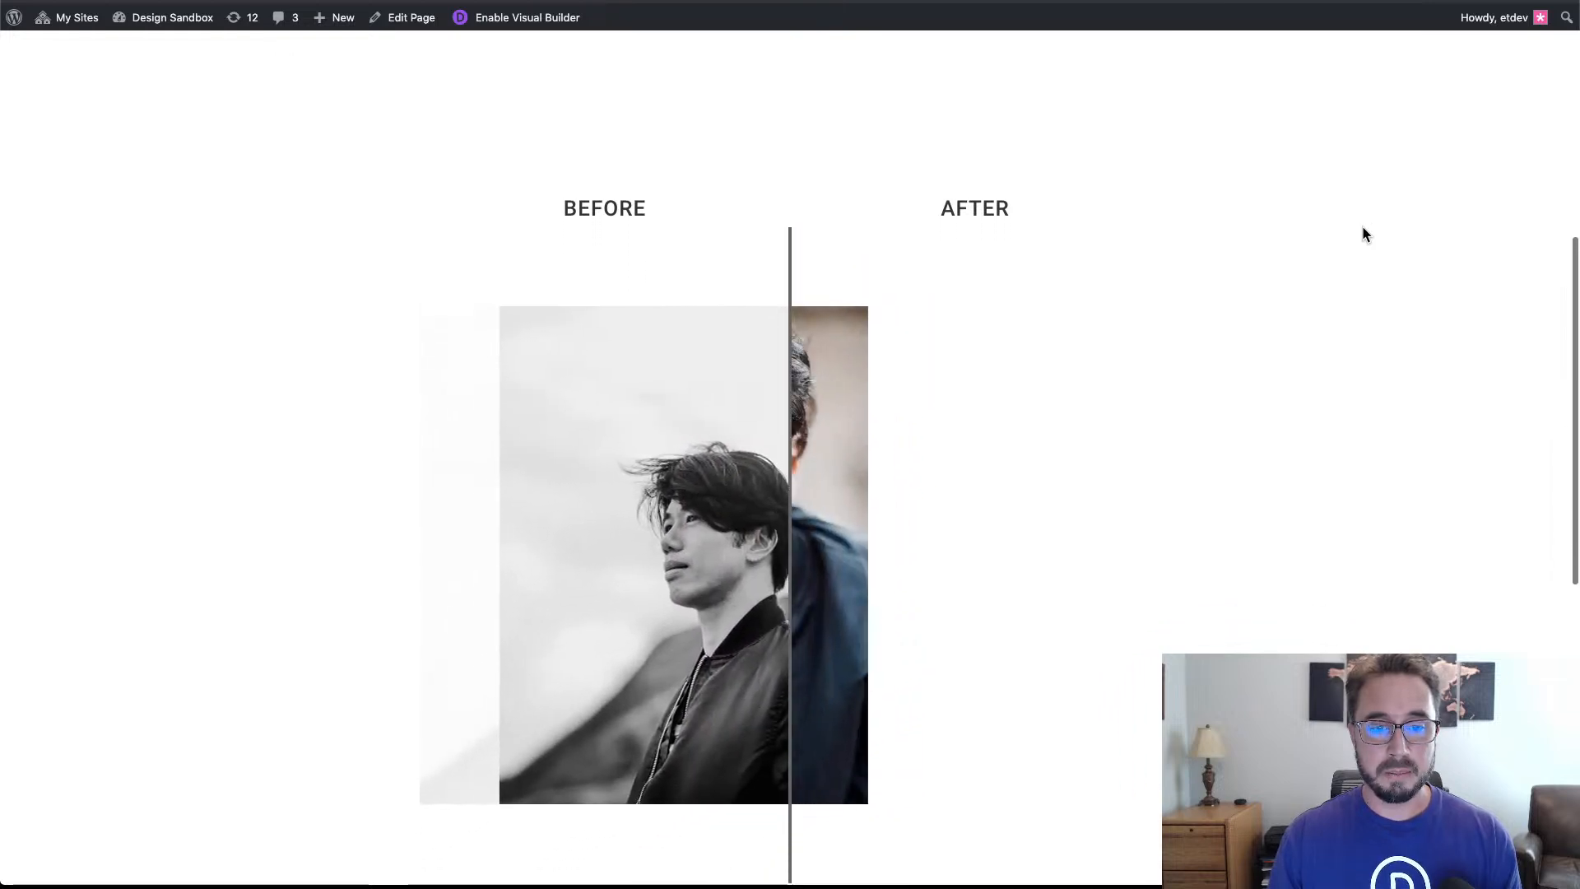
{"action": "scroll", "coordinate": [1364, 235], "scroll_direction": "up", "scroll_amount": 2}
{"action": "scroll", "coordinate": [1363, 235], "scroll_direction": "down", "scroll_amount": 2}
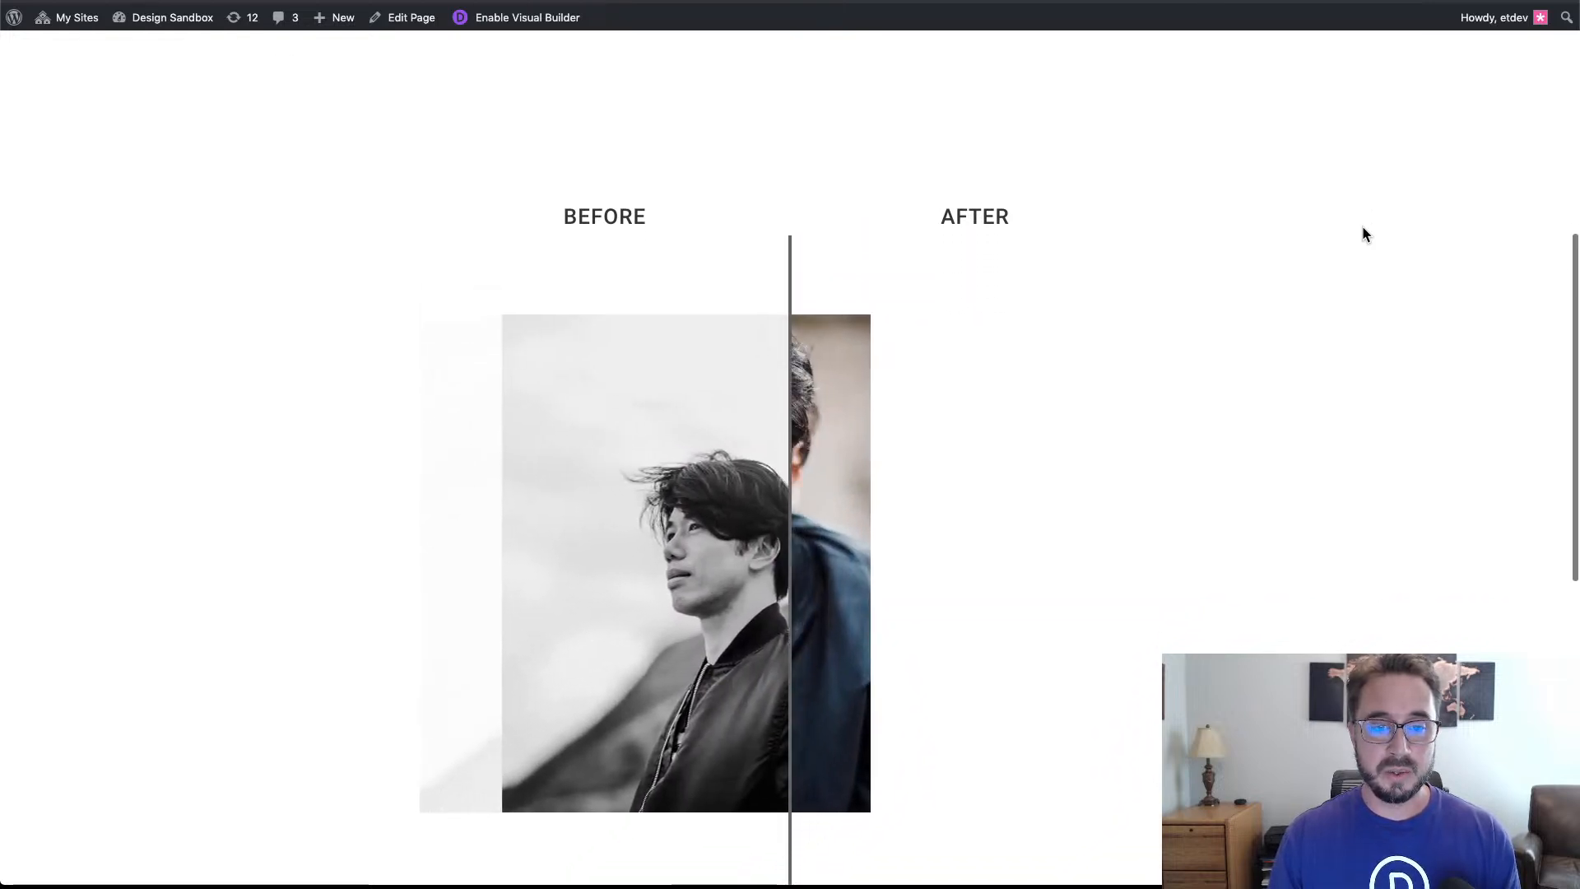
{"action": "scroll", "coordinate": [1364, 234], "scroll_direction": "down", "scroll_amount": 3}
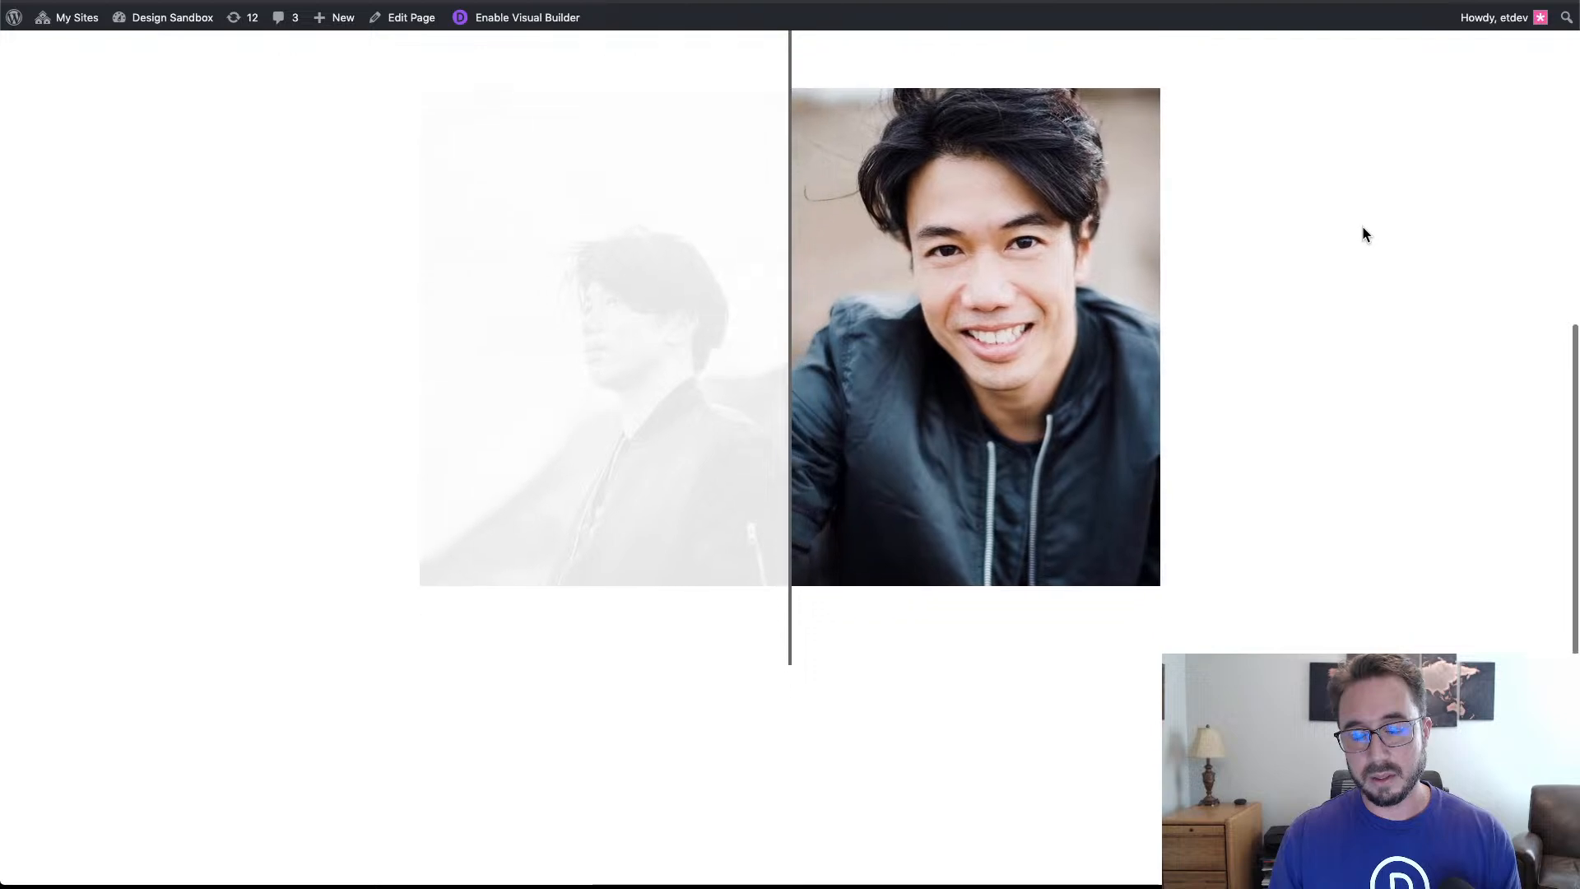
{"action": "scroll", "coordinate": [1363, 235], "scroll_direction": "up", "scroll_amount": 2}
{"action": "scroll", "coordinate": [1364, 235], "scroll_direction": "down", "scroll_amount": 1}
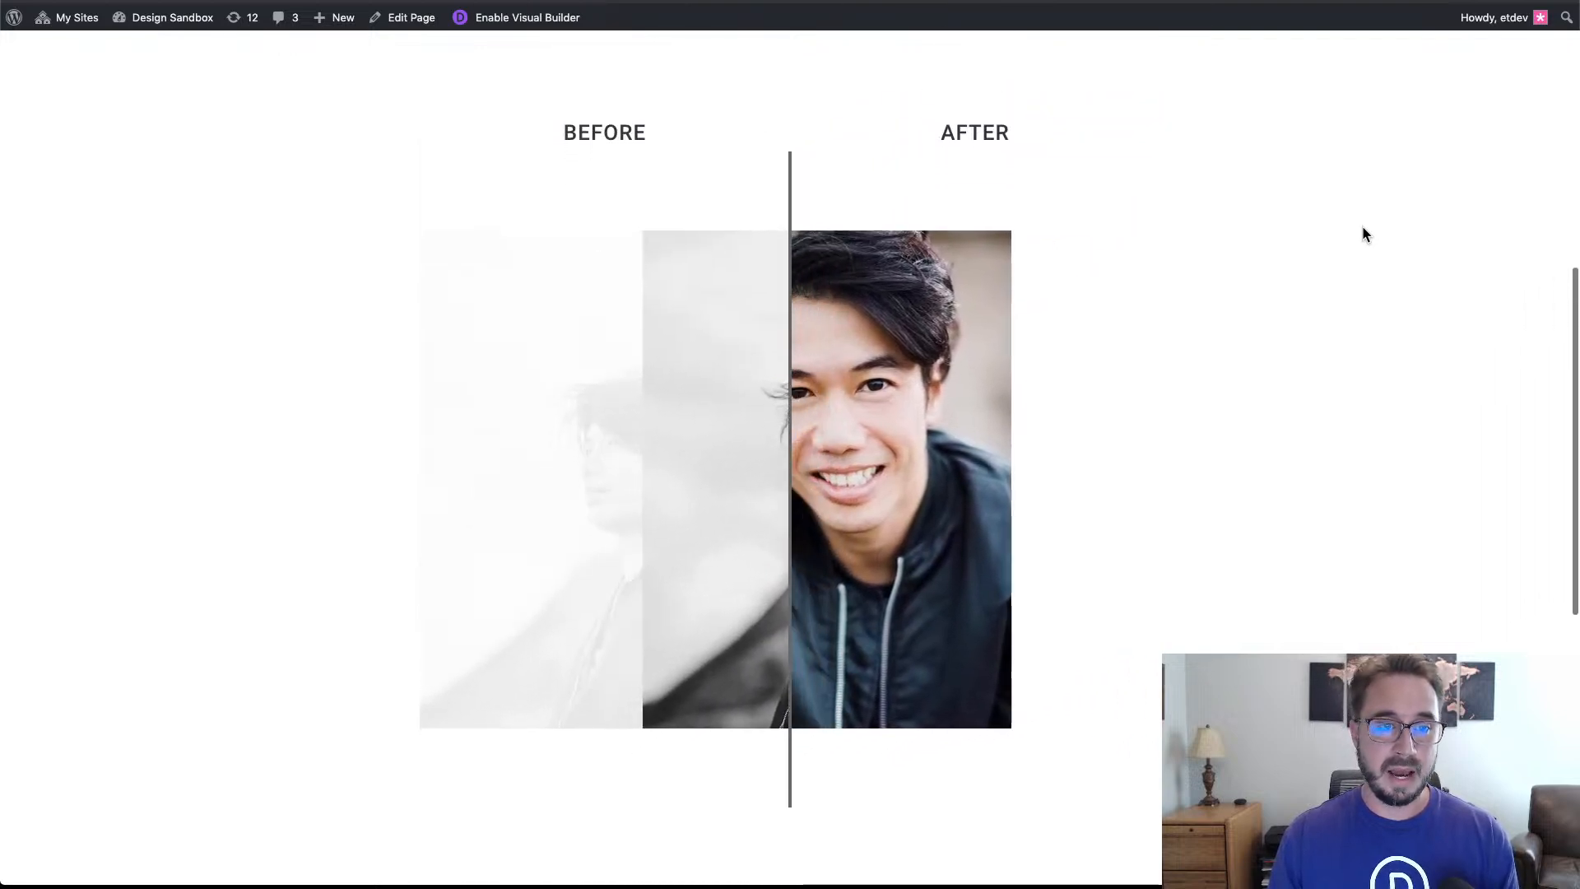
{"action": "scroll", "coordinate": [1364, 235], "scroll_direction": "down", "scroll_amount": 3}
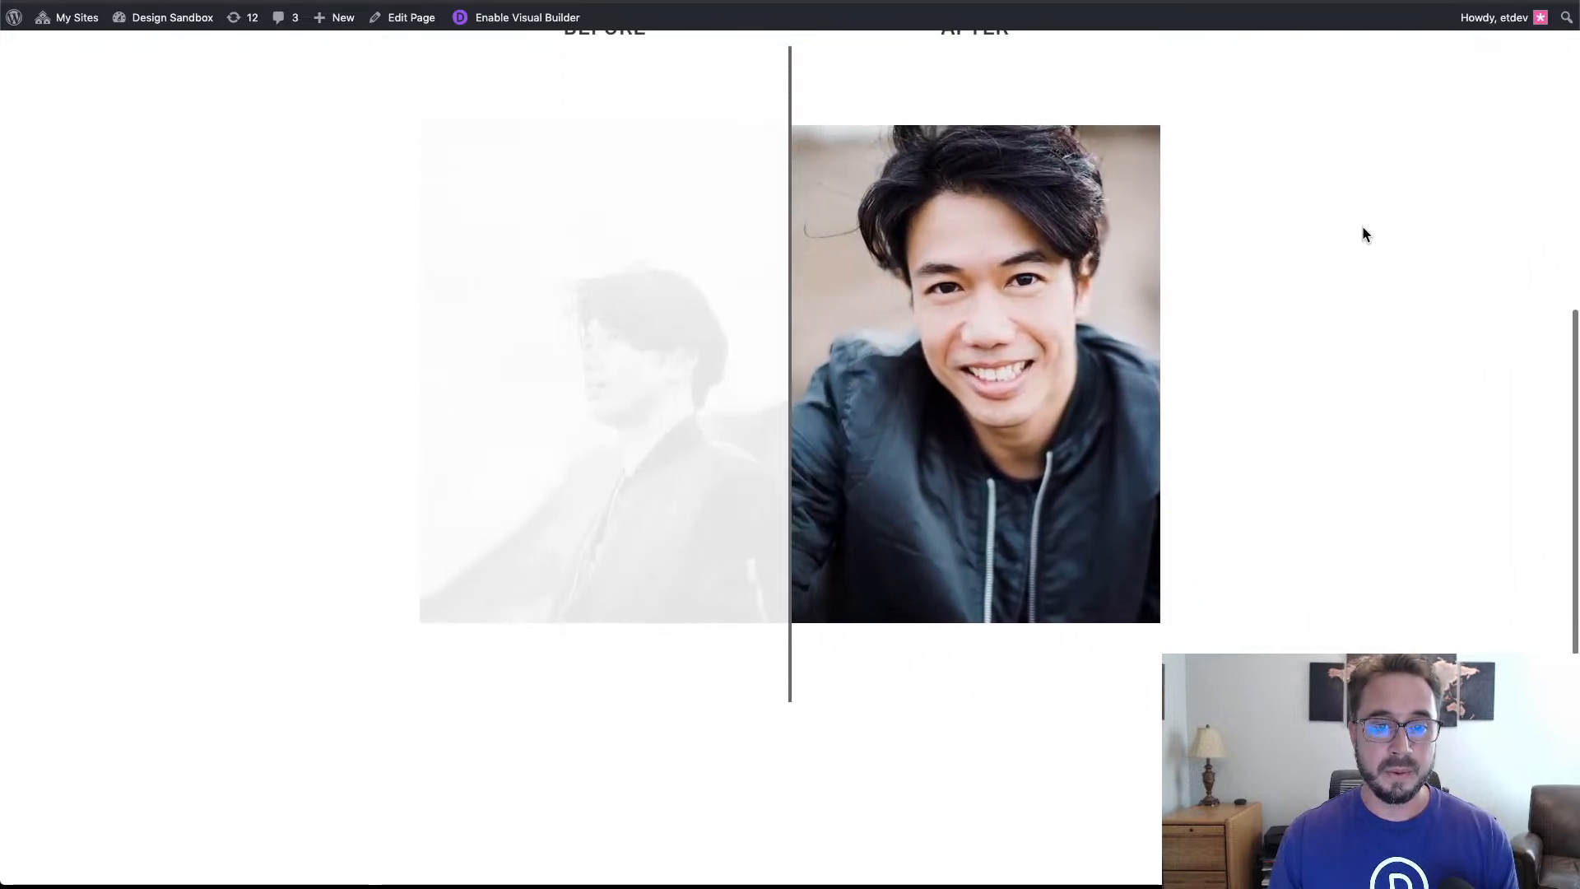
{"action": "scroll", "coordinate": [1364, 235], "scroll_direction": "up", "scroll_amount": 5}
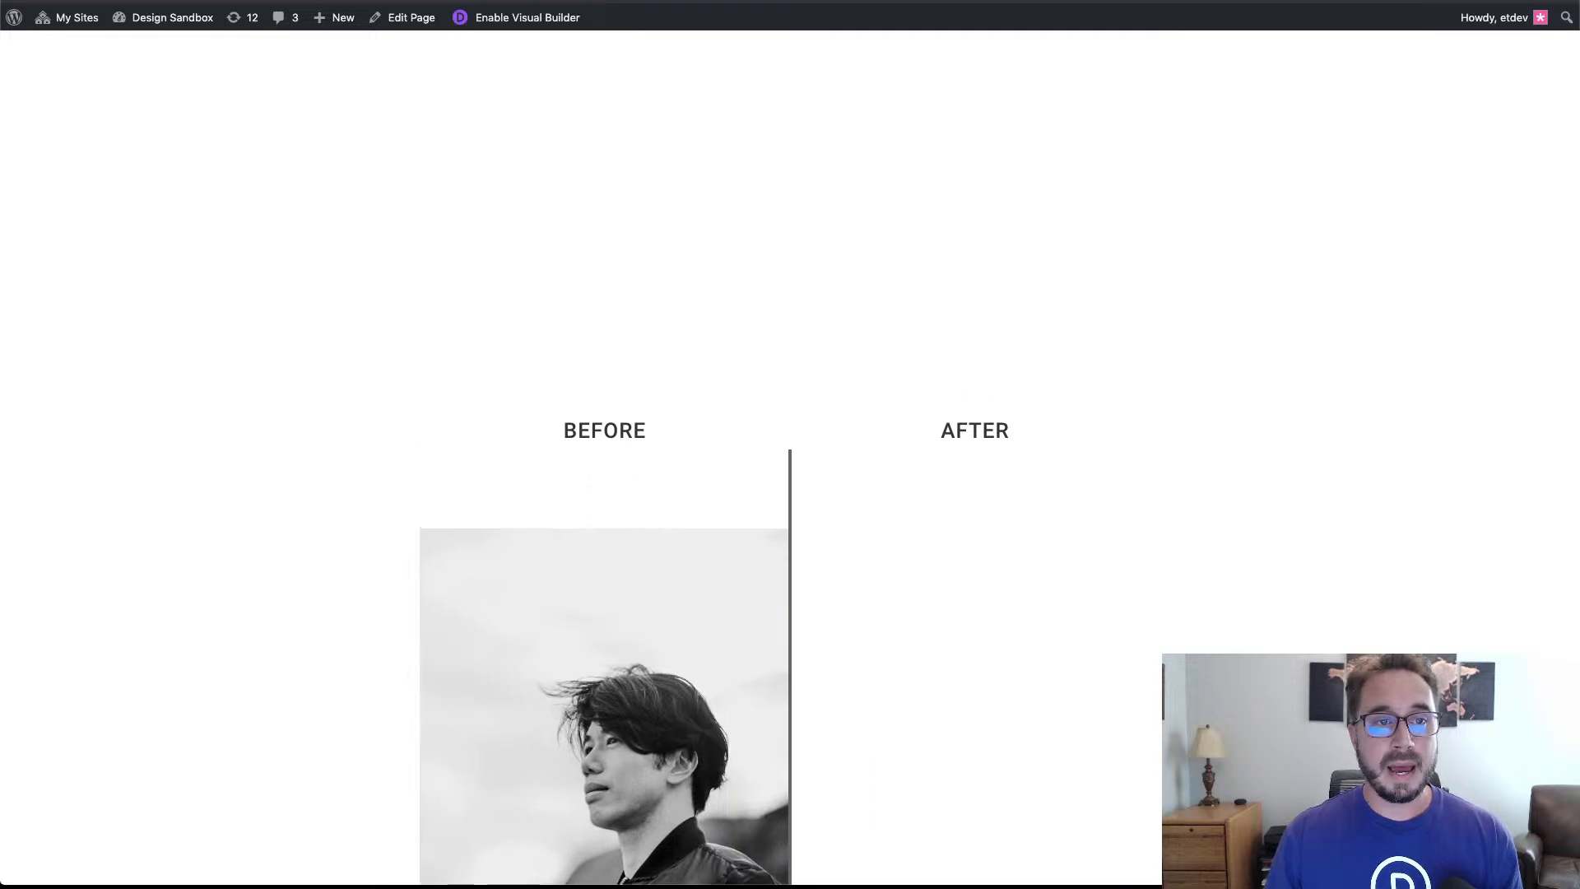